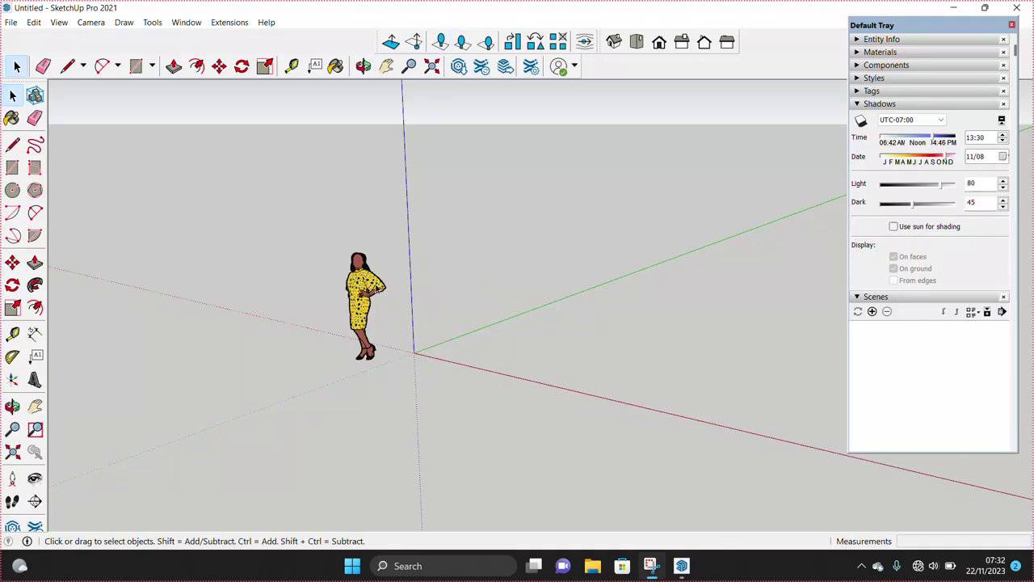
- Erase the default figure and review the style's edge settings
right_click(359, 299)
left_click(379, 235)
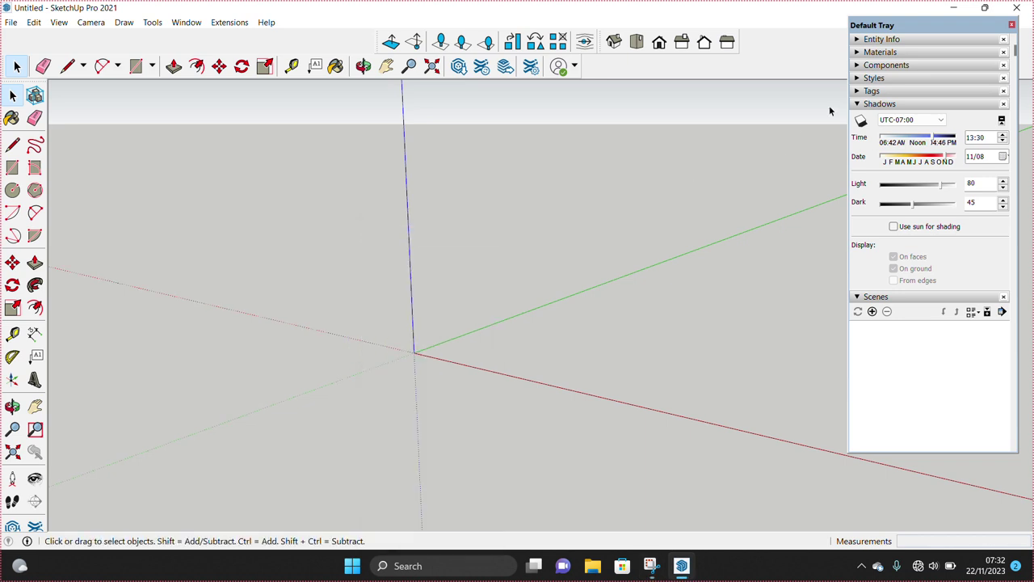
left_click(874, 78)
left_click(884, 146)
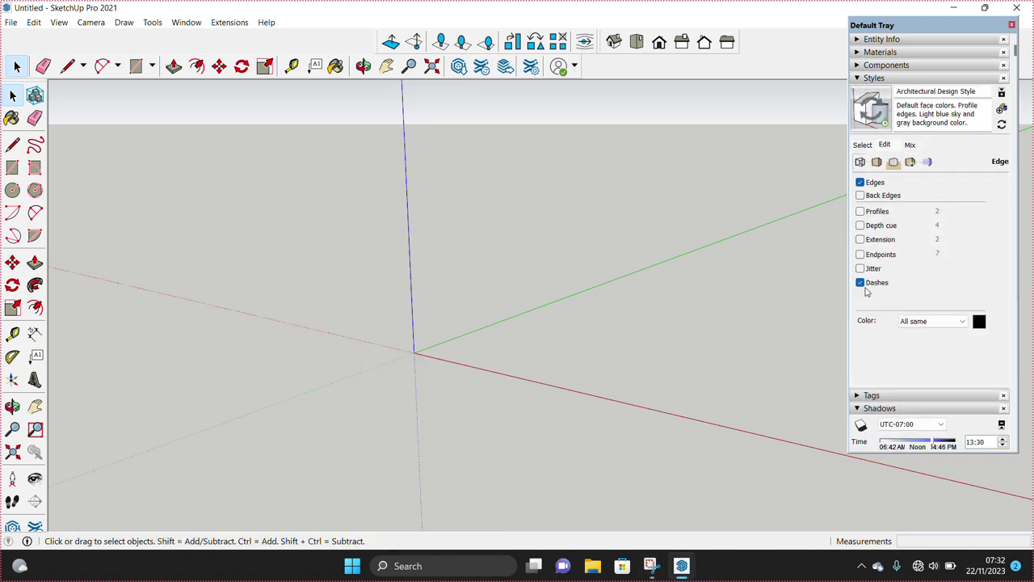
left_click(903, 81)
- Draw a rectangle from the origin and make it a group
left_click(12, 167)
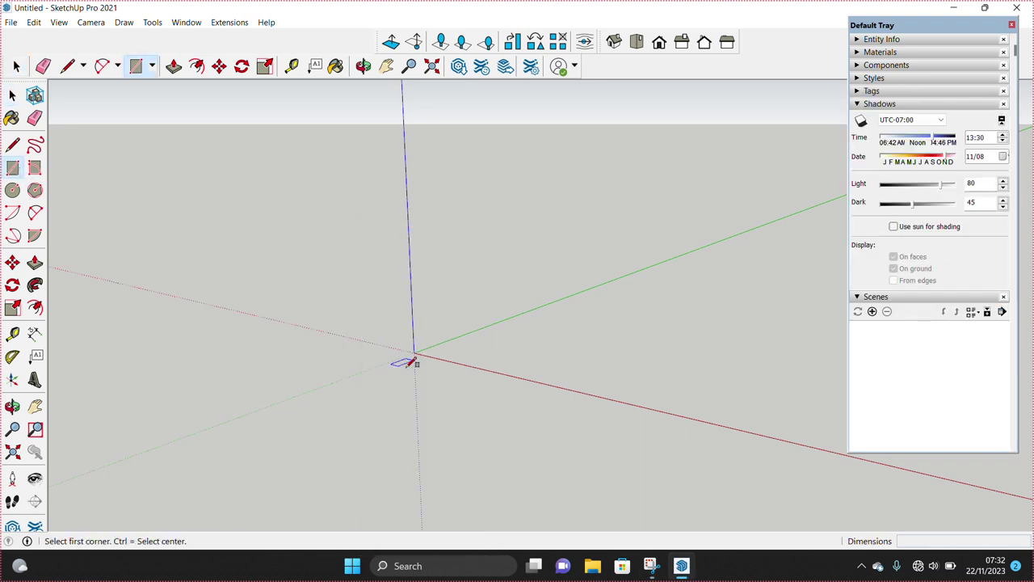
left_click(413, 352)
left_click(832, 216)
key("space")
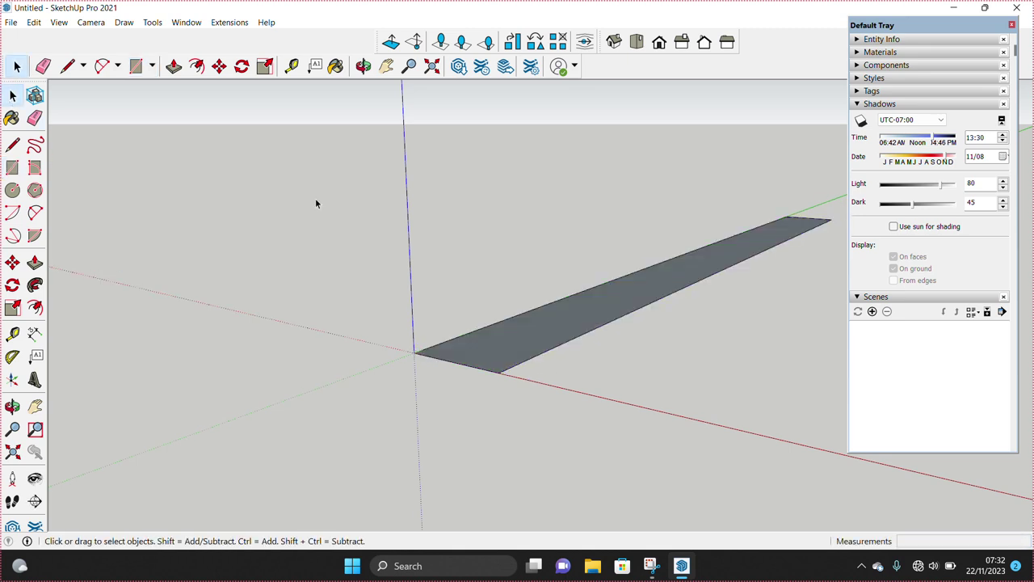
right_click(590, 325)
left_click(643, 436)
- In Top view, scale the plate wider along red and deeper along green
left_click(440, 41)
key("s")
left_click_drag(517, 344, 810, 346)
middle_click_drag(775, 362, 600, 351, "shift")
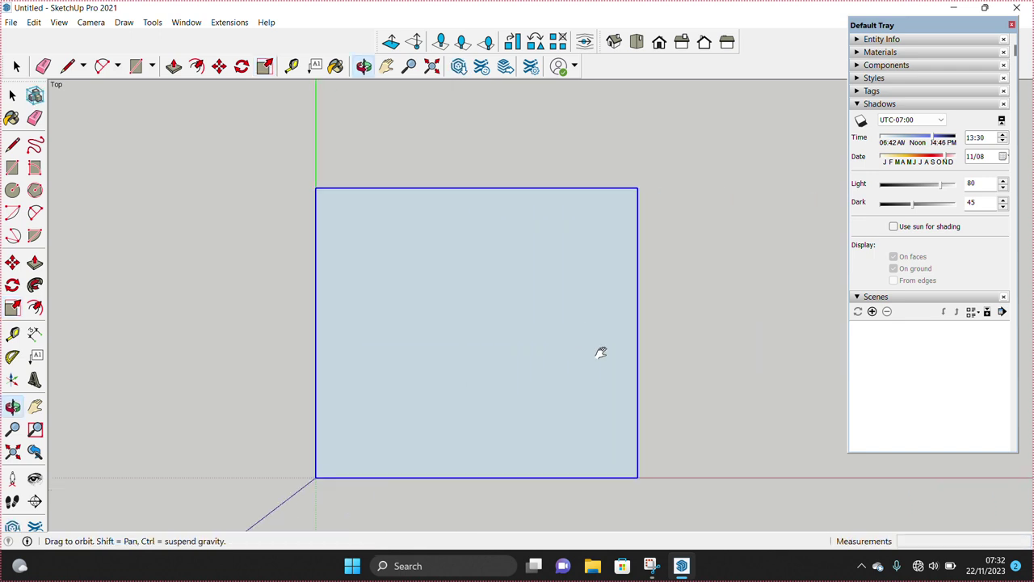
left_click_drag(630, 347, 624, 265)
left_click_drag(542, 187, 542, 154)
key("space")
mouse_move(506, 380)
middle_mouse_down()
mouse_move(490, 371)
mouse_move(424, 406)
middle_mouse_up()
- Begin a 900 mm footprint line on the ground plate
key("l")
scroll(423, 405, "up", 2)
left_click(366, 406)
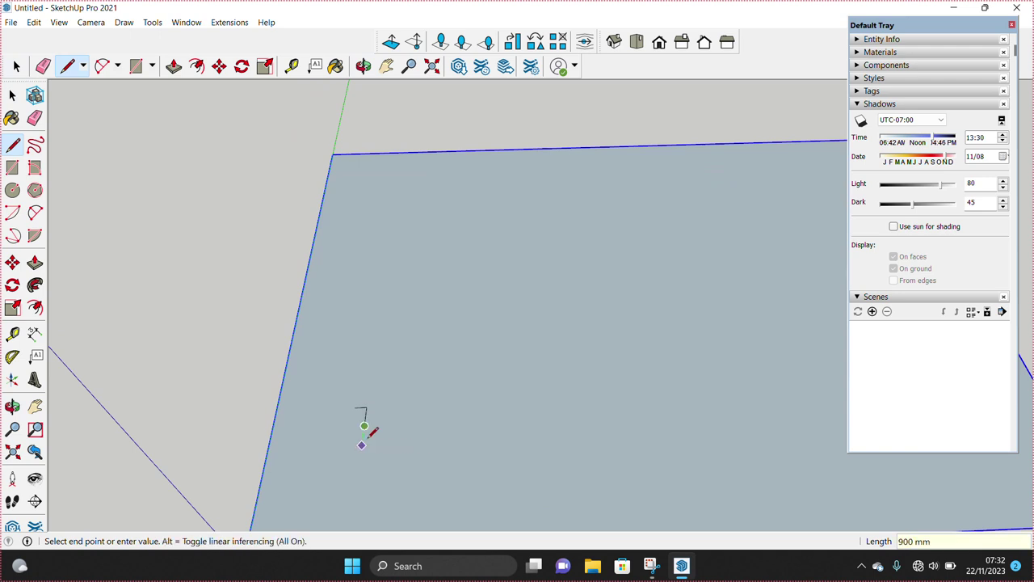
- Draw the stepped edge with typed segment lengths, including 1500 mm
scroll(420, 432, "down", 1)
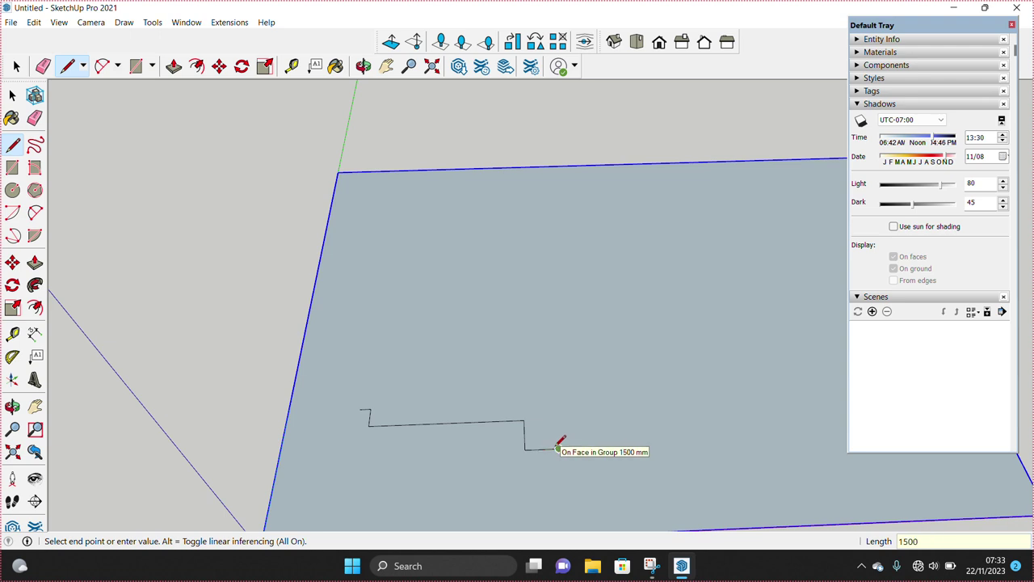
key("Return")
scroll(559, 452, "down", 1)
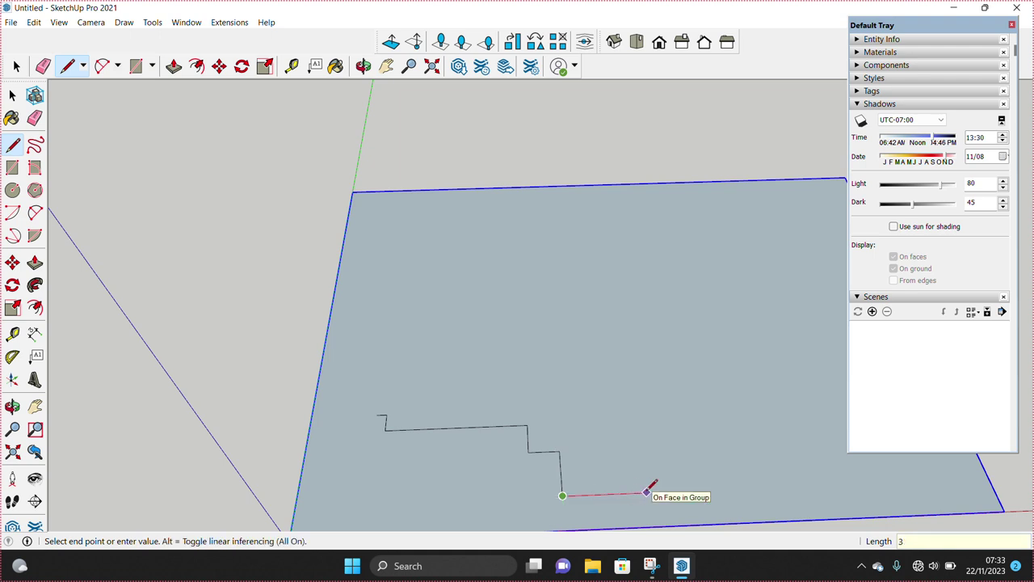
key("space")
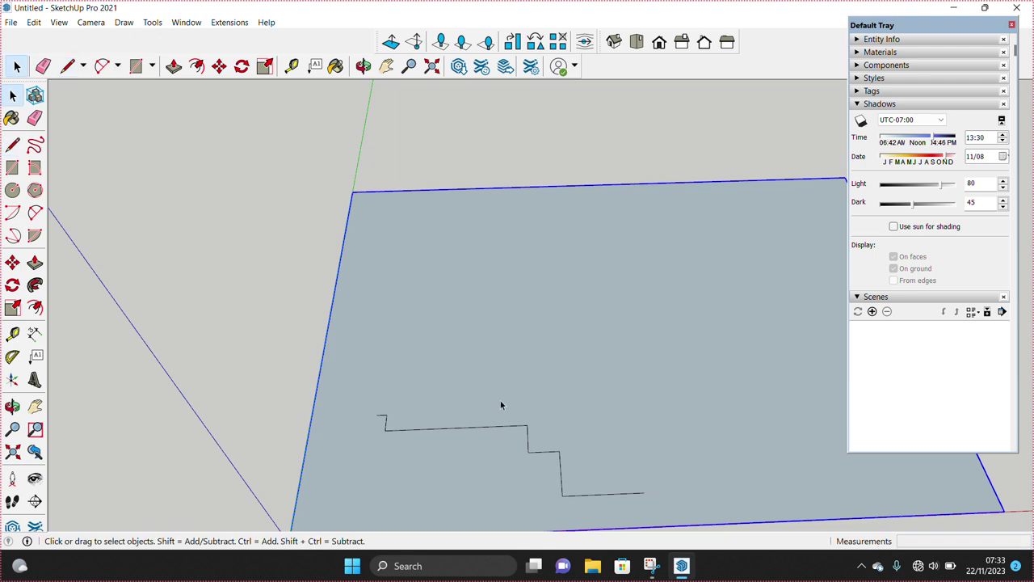
- Copy the stepped edges, flip them along red, and join them to the bottom line
left_click_drag(583, 510, 572, 503)
key("m")
left_click(560, 492)
left_click(718, 486)
key("space")
right_click(717, 486)
left_click(866, 448)
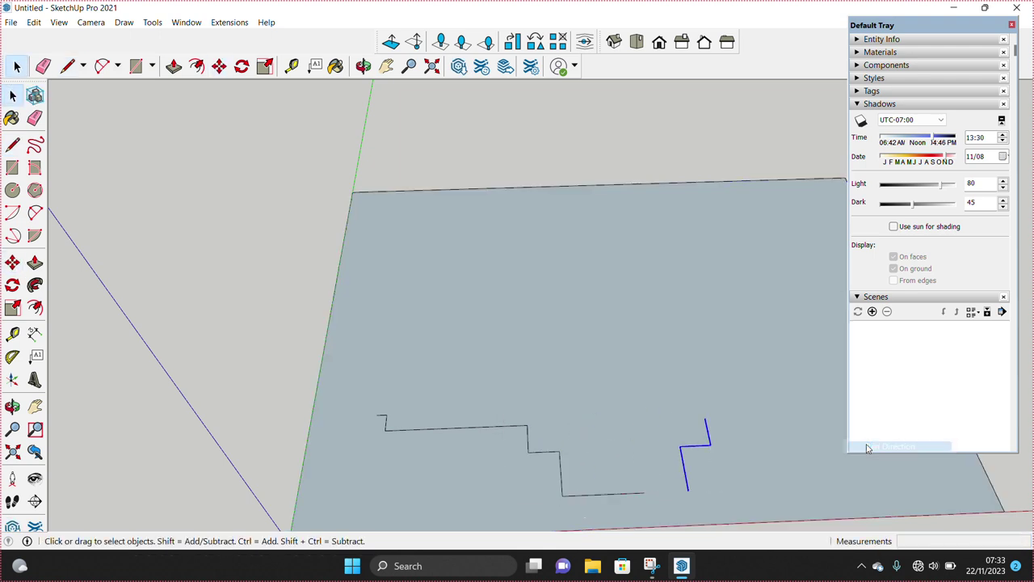
key("m")
left_click(687, 493)
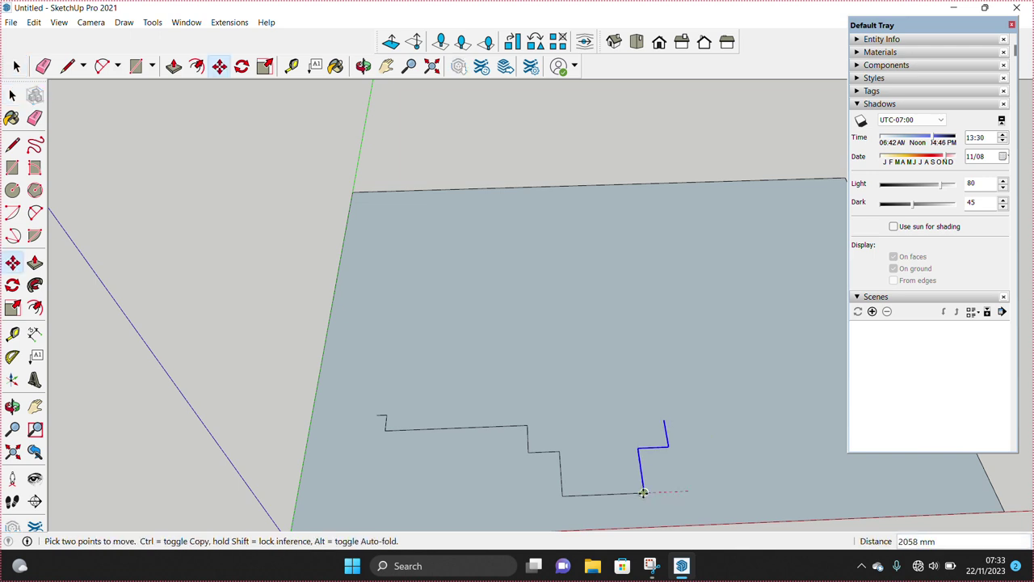
left_click(644, 492)
key("space")
- Copy the left stair part up and to the right
key("m")
left_click(445, 376)
key("ctrl")
left_click(702, 324)
key("space")
right_click(666, 368)
left_click(515, 323)
- Flip the copied upper line along red and place it at the stair corner
left_click(688, 357)
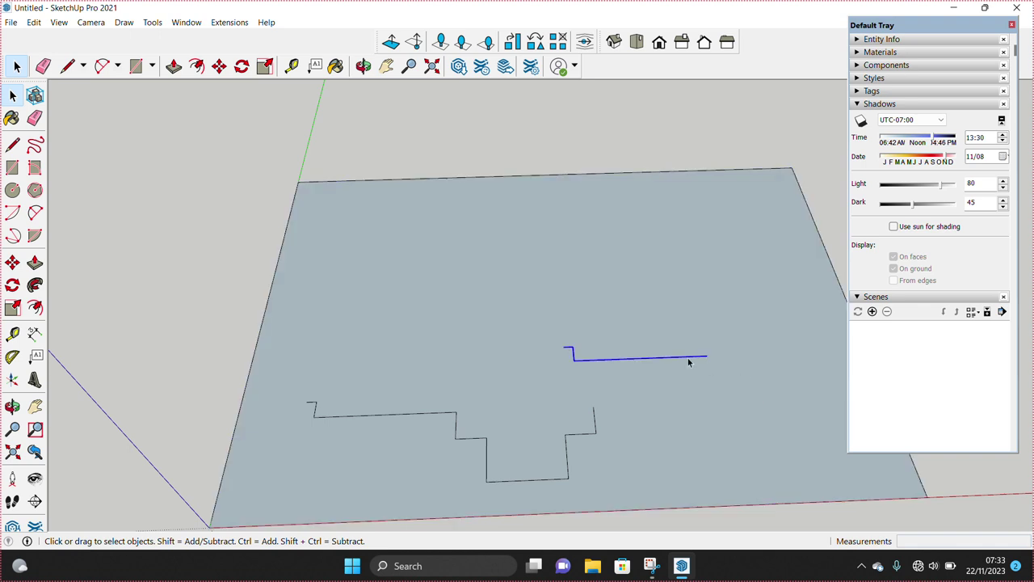
right_click(688, 358)
left_click(860, 512)
key("m")
left_click(566, 359)
left_click(594, 408)
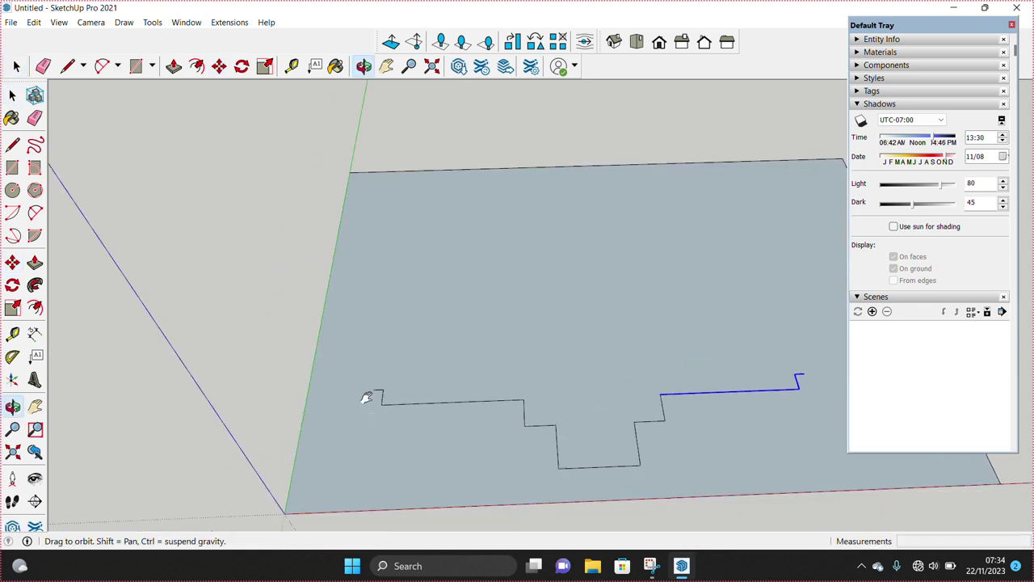
- Draw the back edge and right side to close the footprint outline
middle_click_drag(363, 396, 350, 412)
key("space")
key("l")
left_click(298, 402)
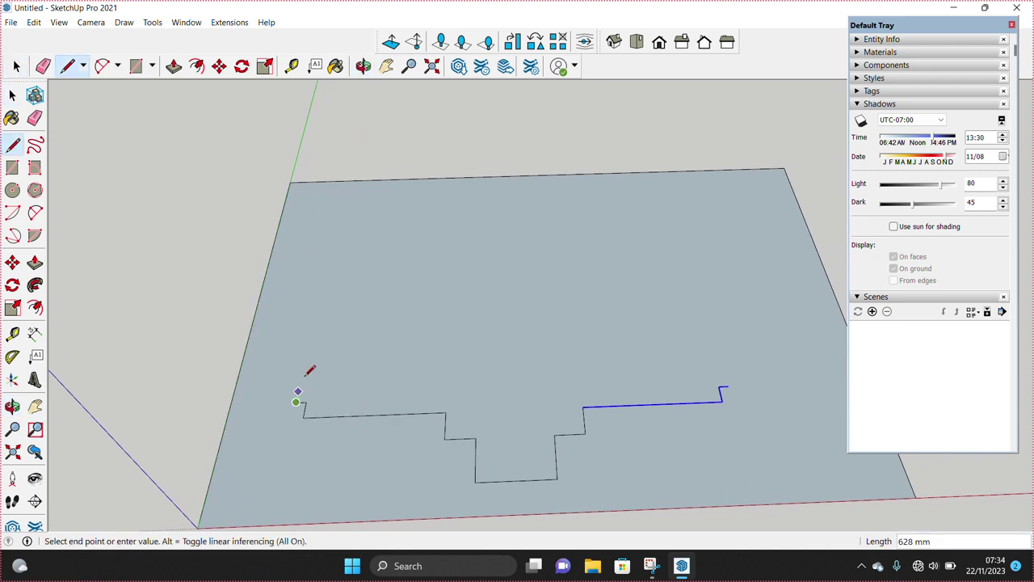
left_click(735, 227)
key("space")
key("l")
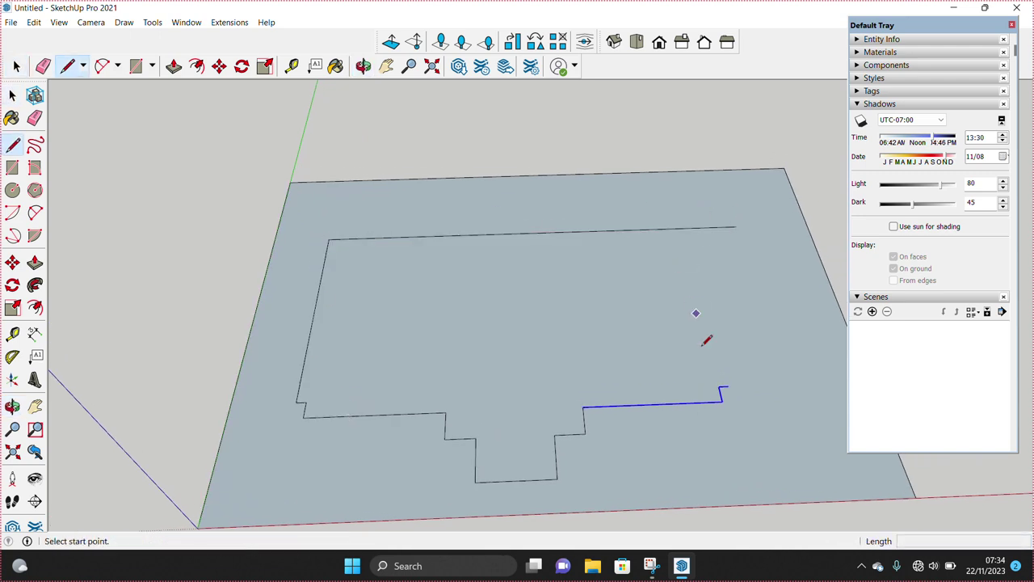
left_click(728, 386)
left_click(686, 217)
- Erase the overshooting back-edge stub and view the footprint from above
key("space")
key("e")
left_click(711, 227)
key("space")
mouse_move(477, 387)
middle_mouse_down()
mouse_move(498, 382)
mouse_move(469, 362)
middle_mouse_up()
- Push/Pull the footprint up into a slab and group it
key("p")
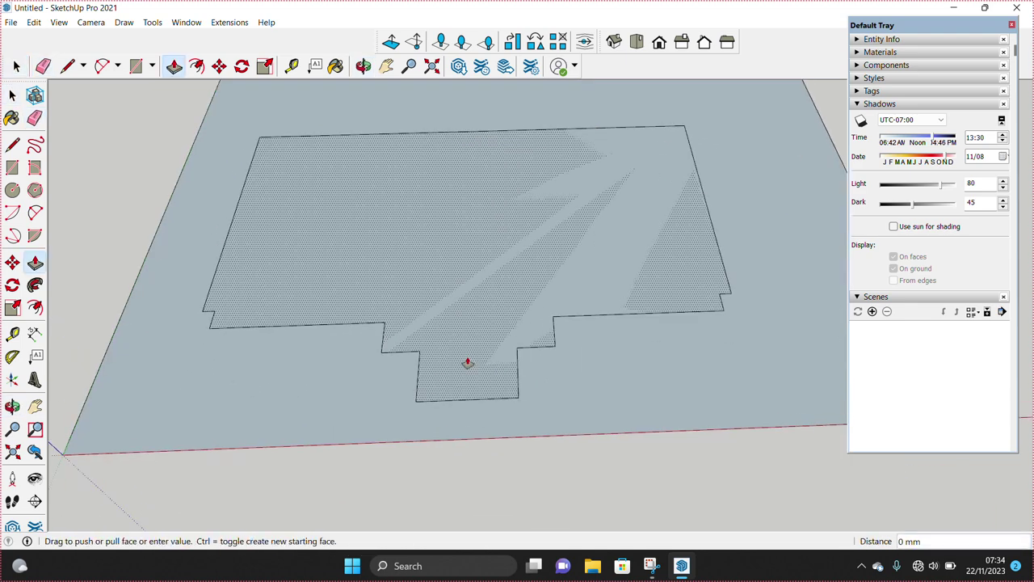
left_click(469, 362)
type("00")
key("Return")
key("space")
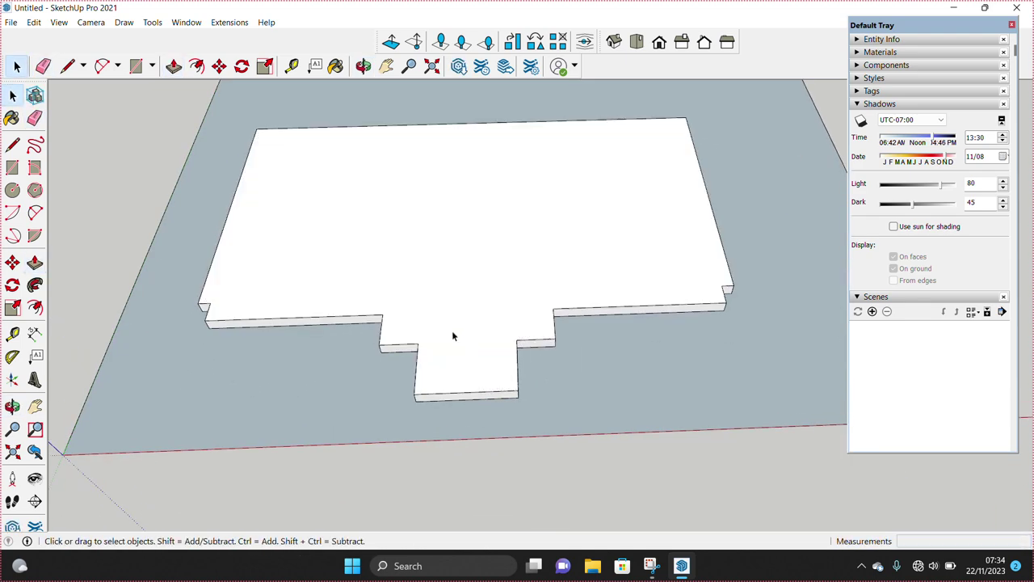
middle_click_drag(453, 331, 473, 335)
double_click(475, 335)
right_click(475, 335)
left_click(517, 442)
- Draw a 380 by 380 mm square near the slab's front edge
scroll(299, 329, "up", 2)
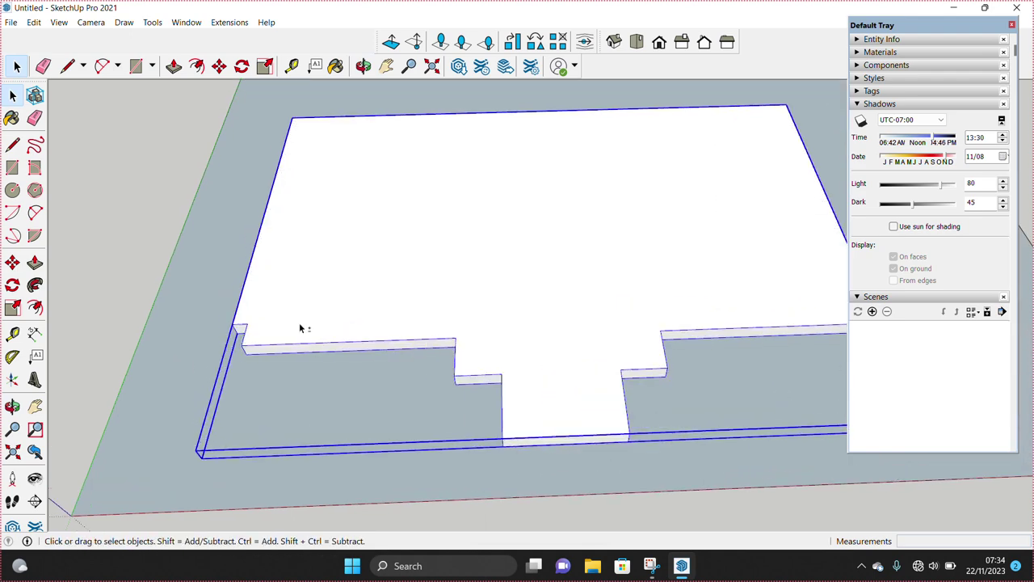
scroll(300, 330, "up", 3)
scroll(270, 330, "up", 3)
scroll(291, 445, "up", 1)
key("r")
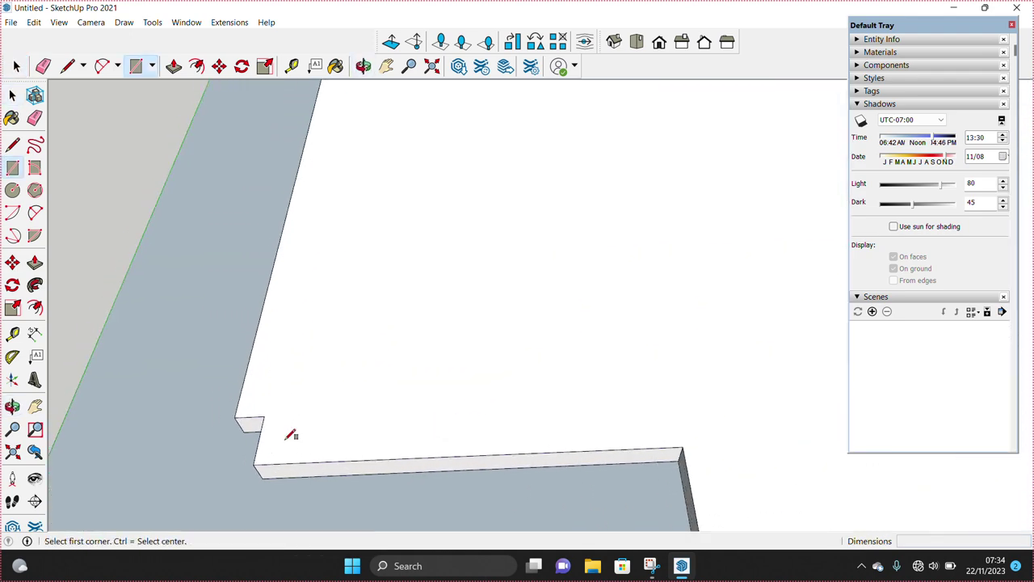
scroll(289, 436, "up", 1)
left_click(288, 453)
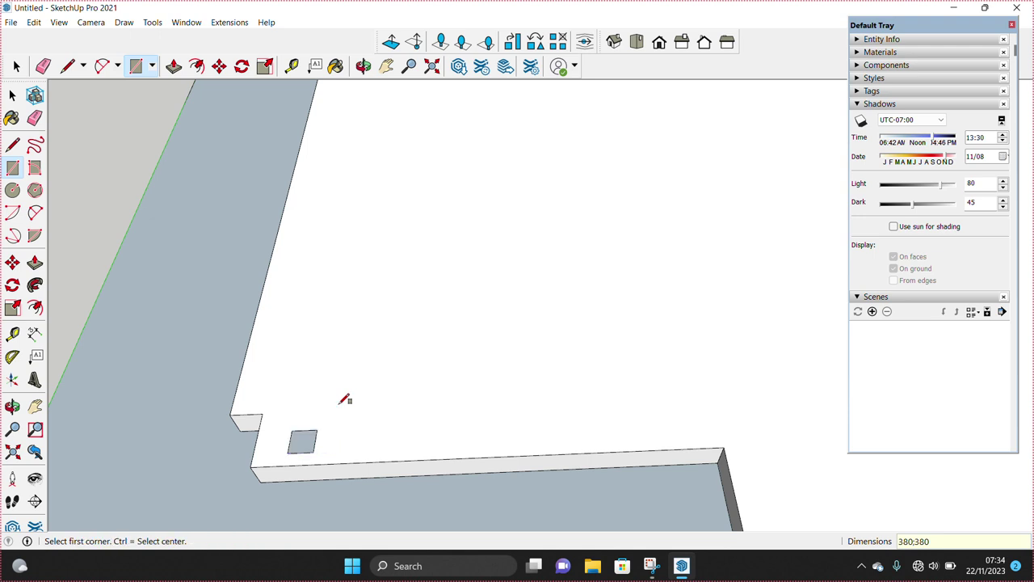
key("space")
- Group the square and turn it into a component
scroll(392, 412, "up", 2)
left_click(396, 413)
right_click(397, 414)
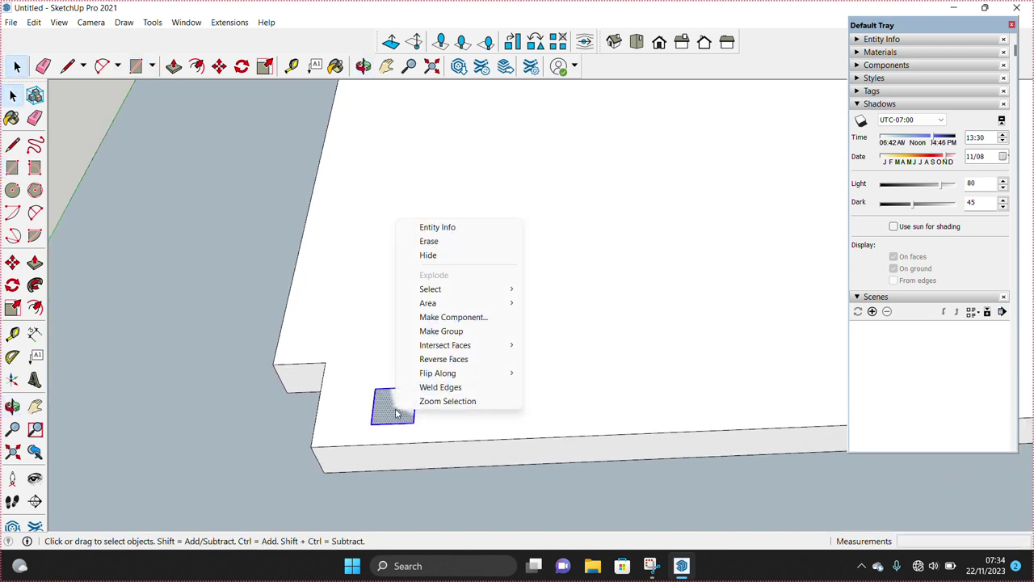
left_click(457, 339)
right_click(391, 416)
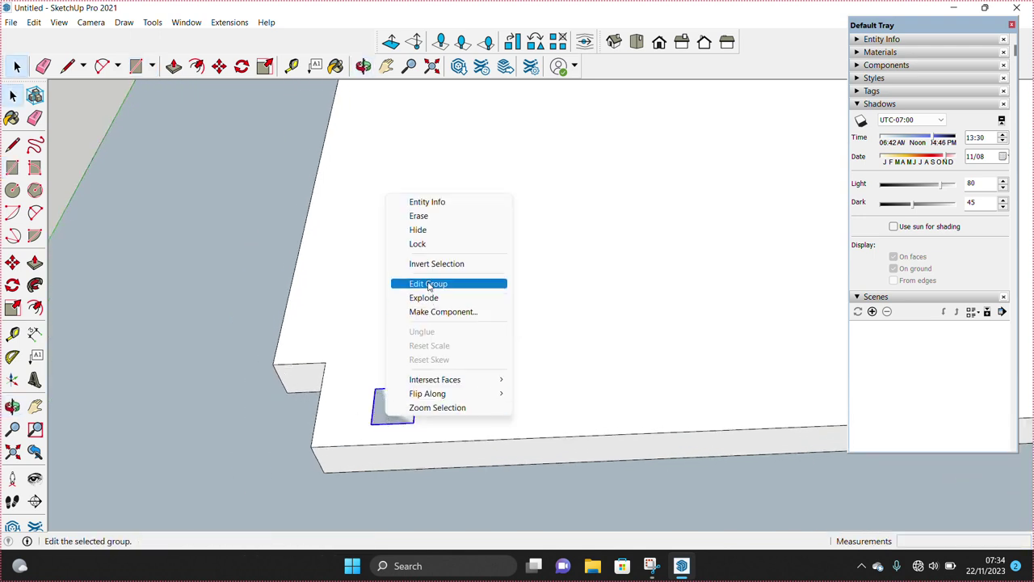
left_click(440, 312)
left_click(527, 417)
- Shift the square into position by 100 mm and then 10 mm
mouse_move(439, 425)
middle_mouse_down()
mouse_move(388, 462)
mouse_move(376, 437)
middle_mouse_up()
key("m")
left_click(375, 426)
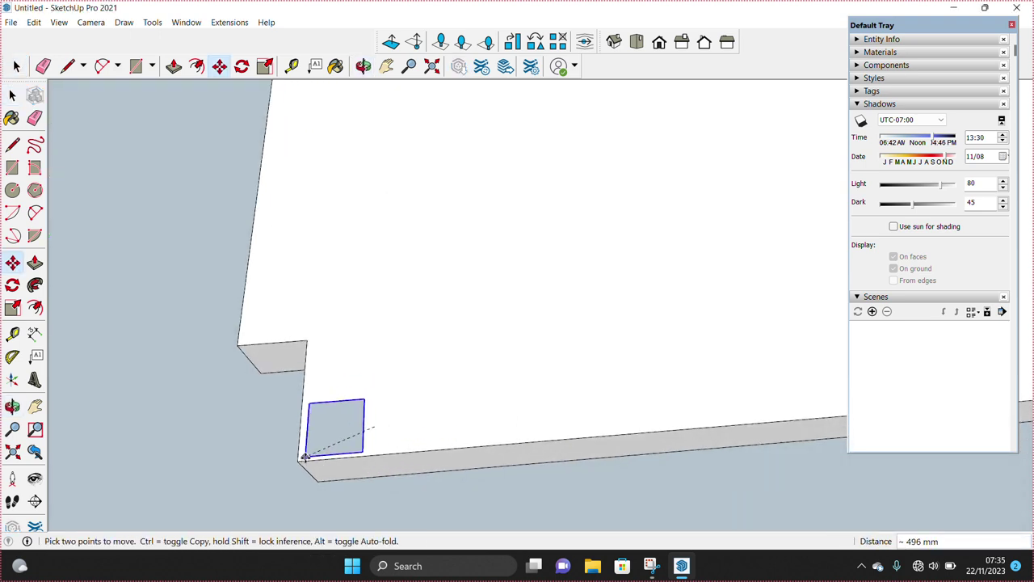
left_click(376, 435)
key("Return")
left_click(416, 427)
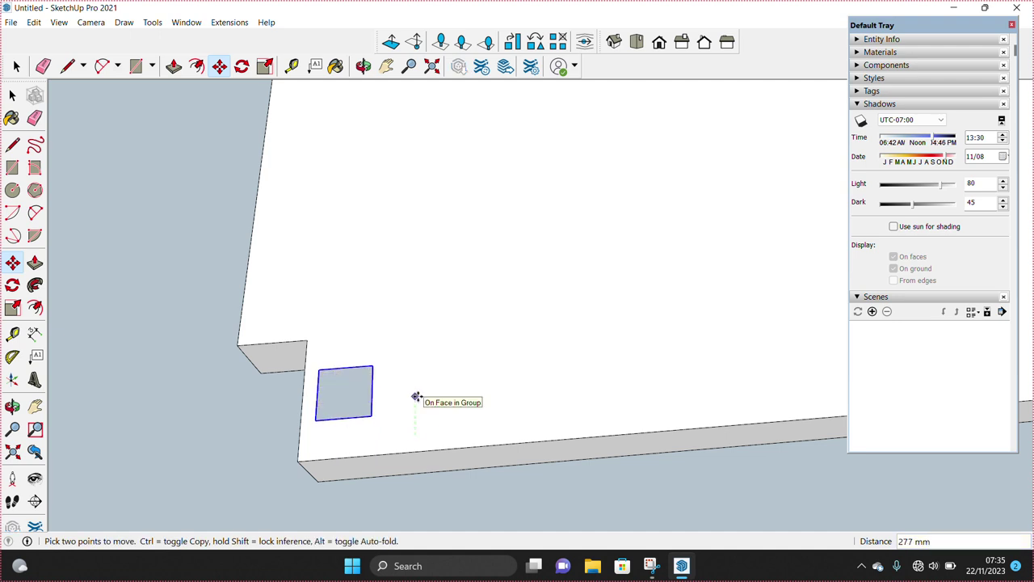
key("Return")
- Copy the square component evenly along the front edge into four squares
scroll(415, 397, "down", 3)
middle_click_drag(415, 397, 336, 380)
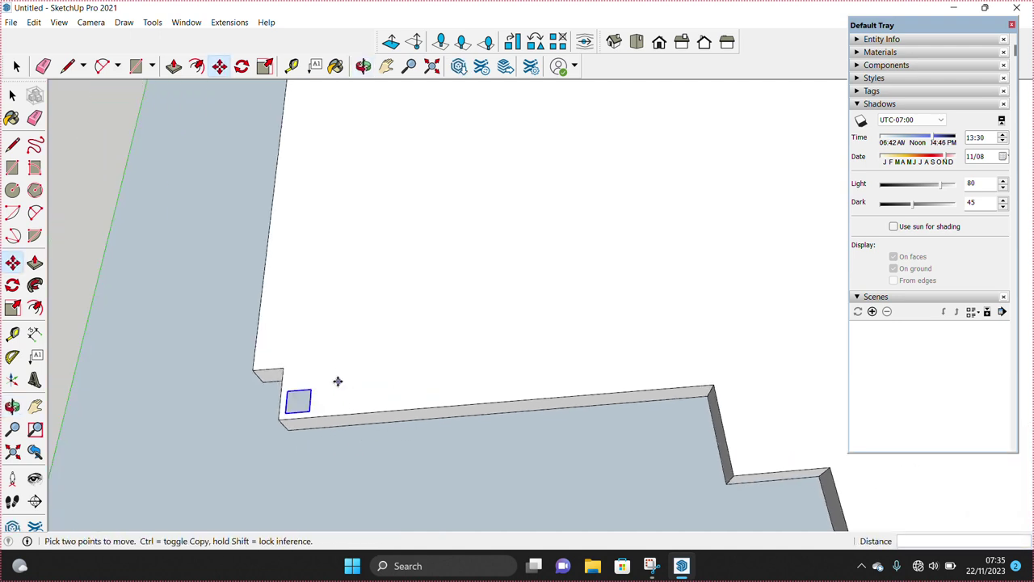
scroll(309, 412, "up", 1)
left_click(312, 412)
scroll(717, 369, "up", 1)
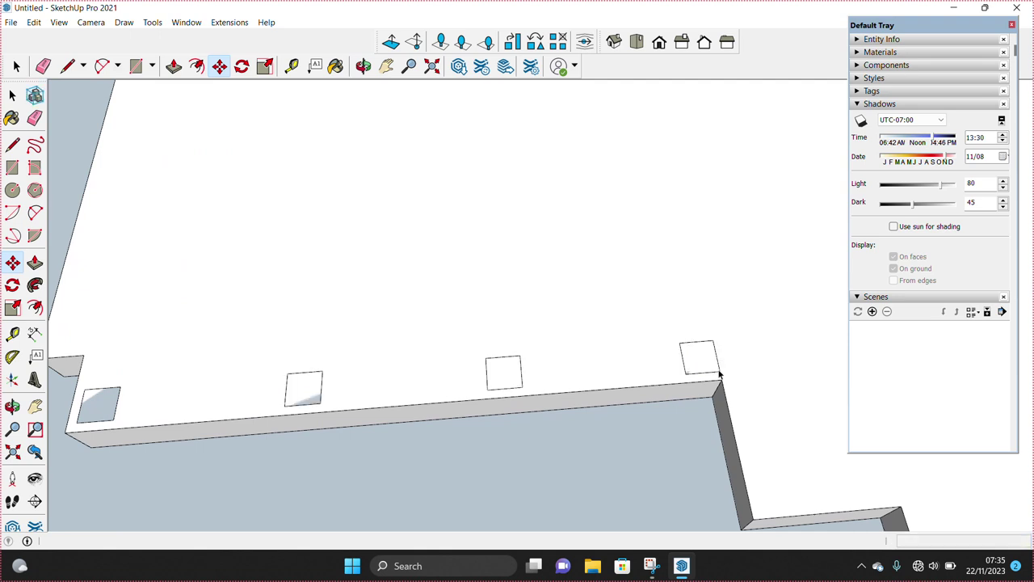
scroll(738, 371, "down", 3)
scroll(402, 345, "down", 2)
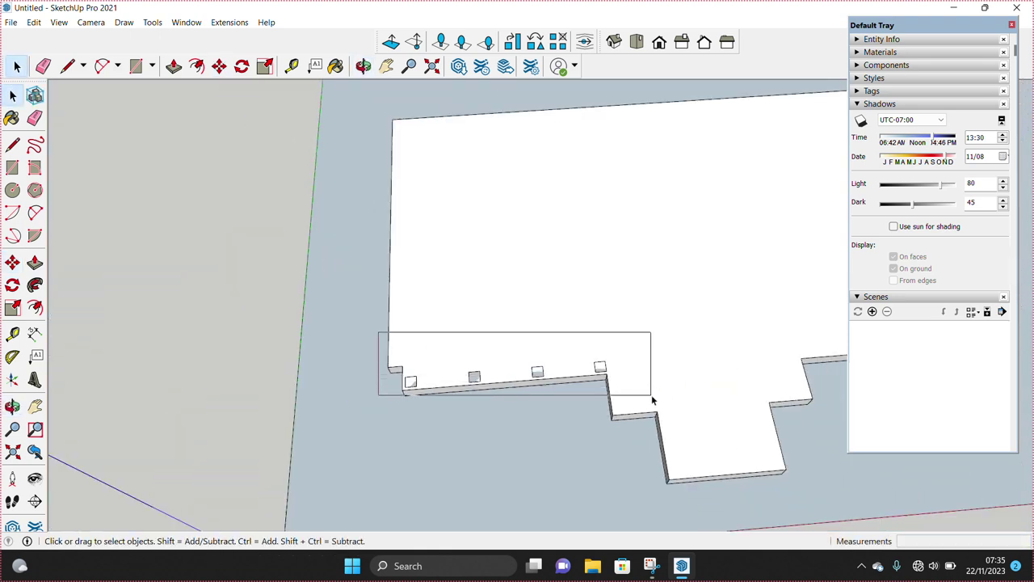
- Select the row of squares and start a Ctrl-copy from the left corner
left_click_drag(378, 332, 653, 400)
scroll(509, 385, "up", 1)
scroll(369, 388, "up", 1)
key("m")
left_click(344, 384)
key("ctrl")
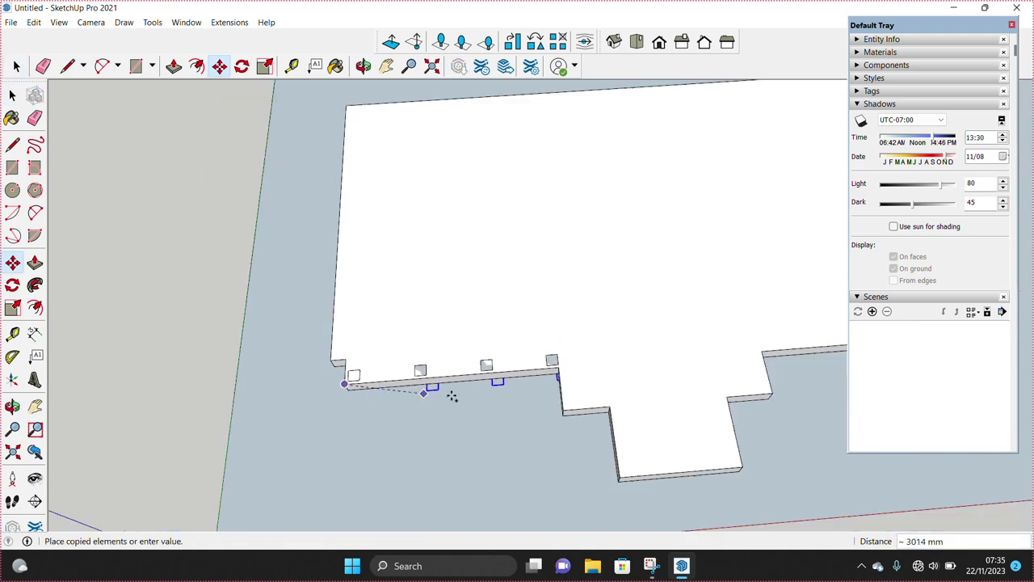
scroll(452, 396, "down", 2)
key("space")
scroll(714, 351, "up", 4)
- Paste a copy of the square onto the slab
mouse_move(554, 345)
middle_mouse_down()
mouse_move(429, 330)
mouse_move(452, 351)
mouse_move(582, 287)
middle_mouse_up()
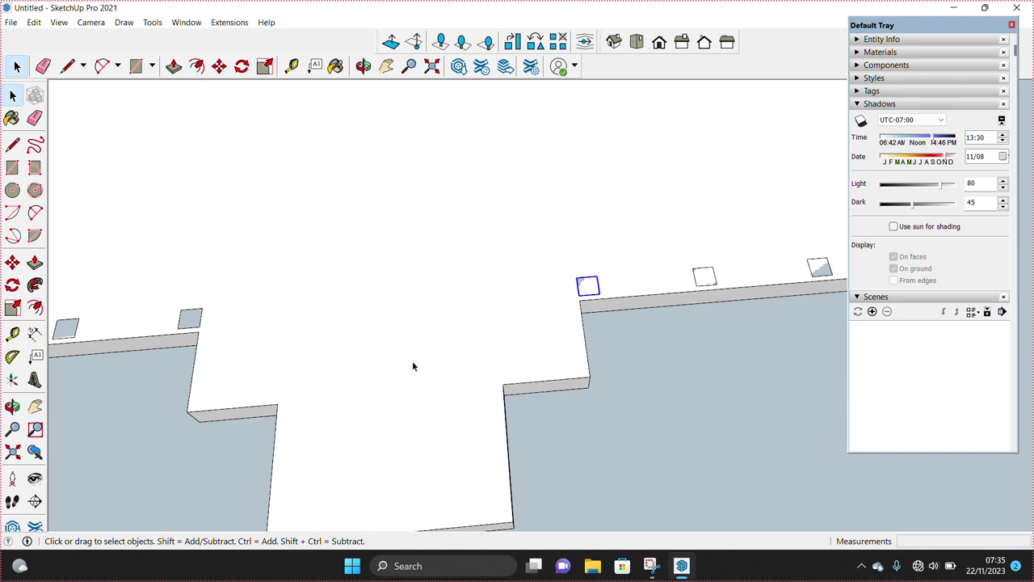
scroll(288, 404, "up", 2)
key("ctrl+v")
left_click(224, 411)
key("m")
scroll(221, 411, "up", 3)
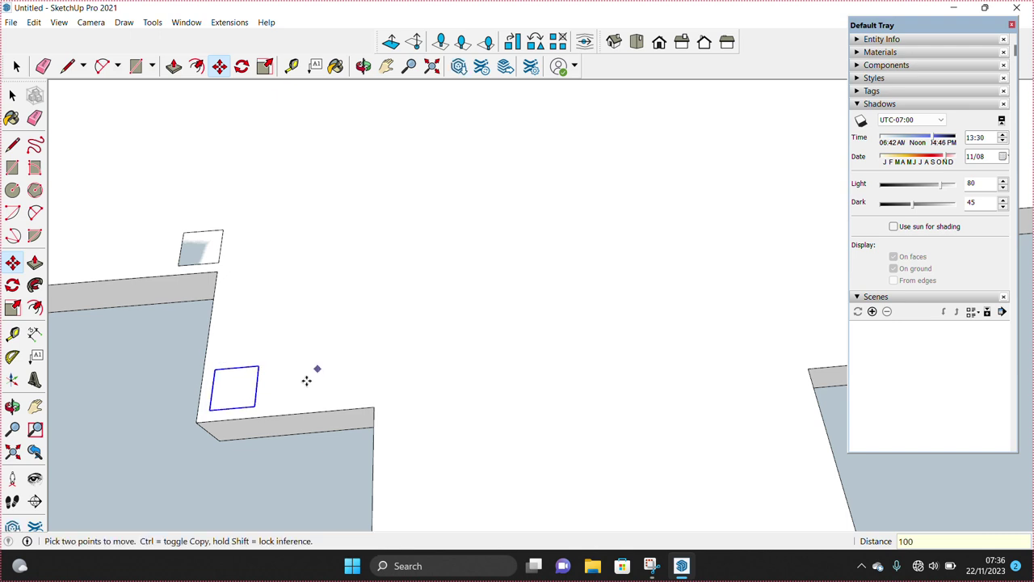
- Copy the left and right squares 1500 mm along the inner stepped edges
middle_click_drag(322, 365, 282, 395)
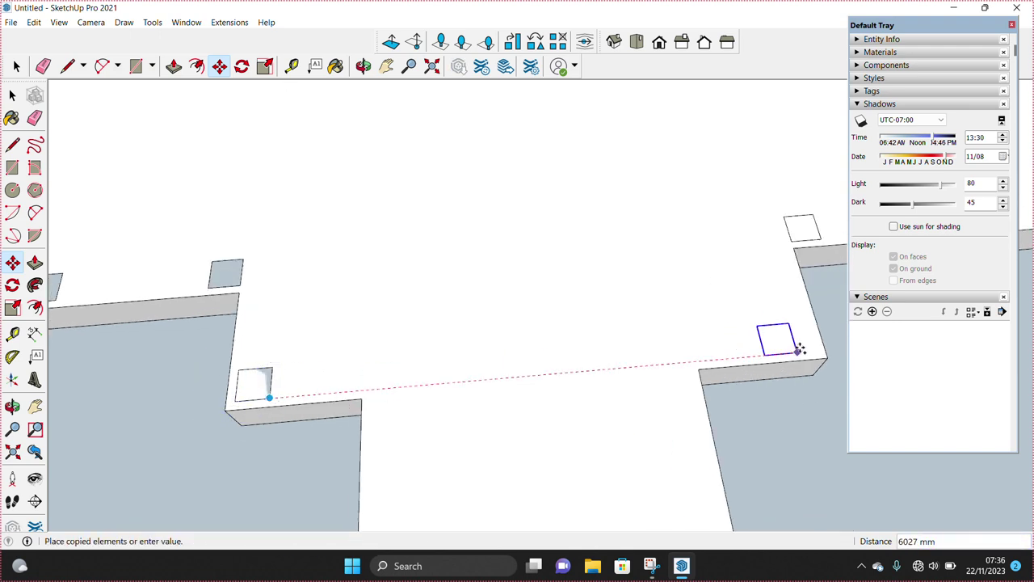
key("space")
scroll(751, 354, "down", 3)
scroll(577, 362, "up", 2)
scroll(486, 328, "up", 2)
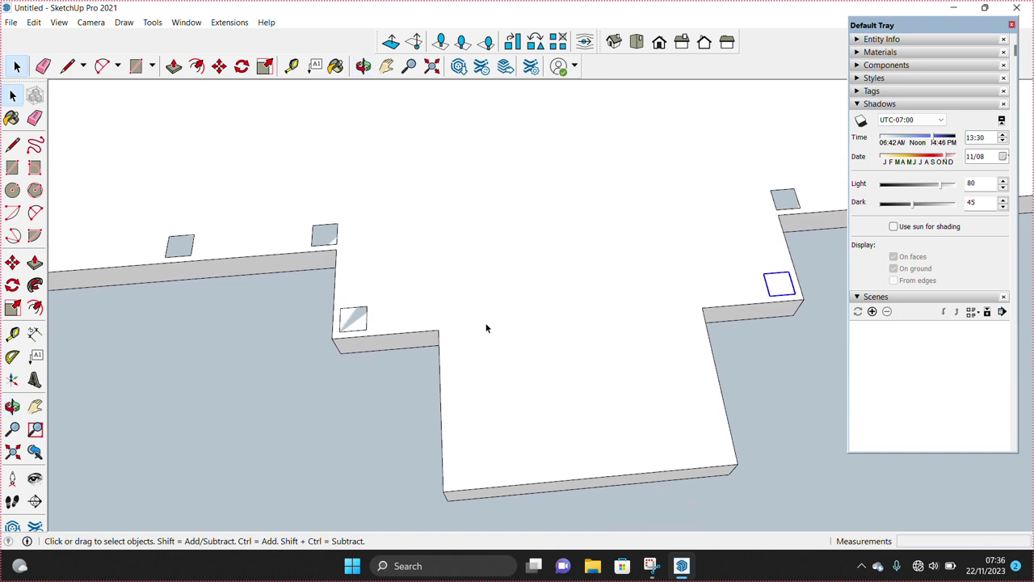
left_click(393, 312)
key("ctrl")
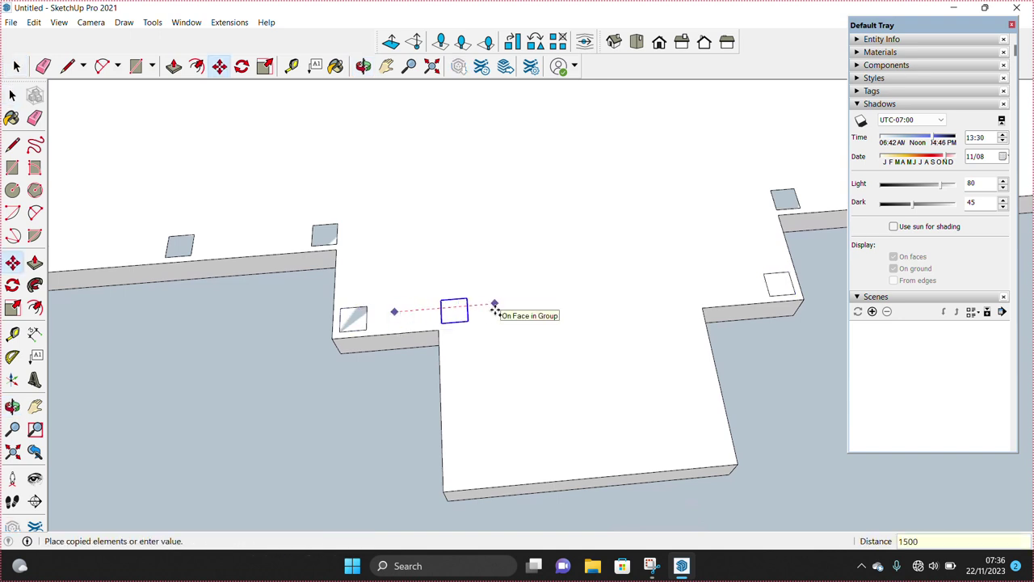
key("space")
key("m")
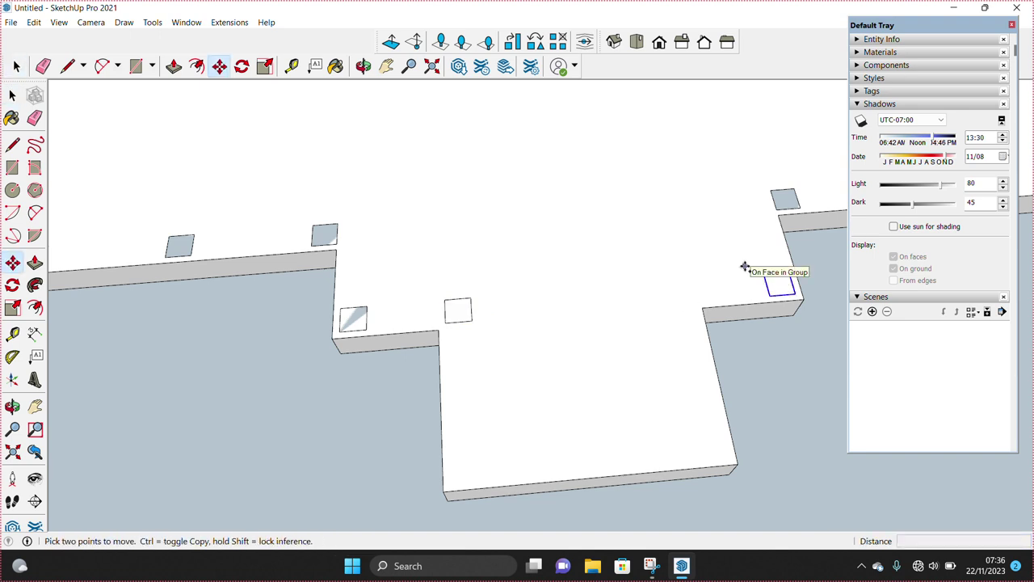
left_click(743, 265)
key("ctrl")
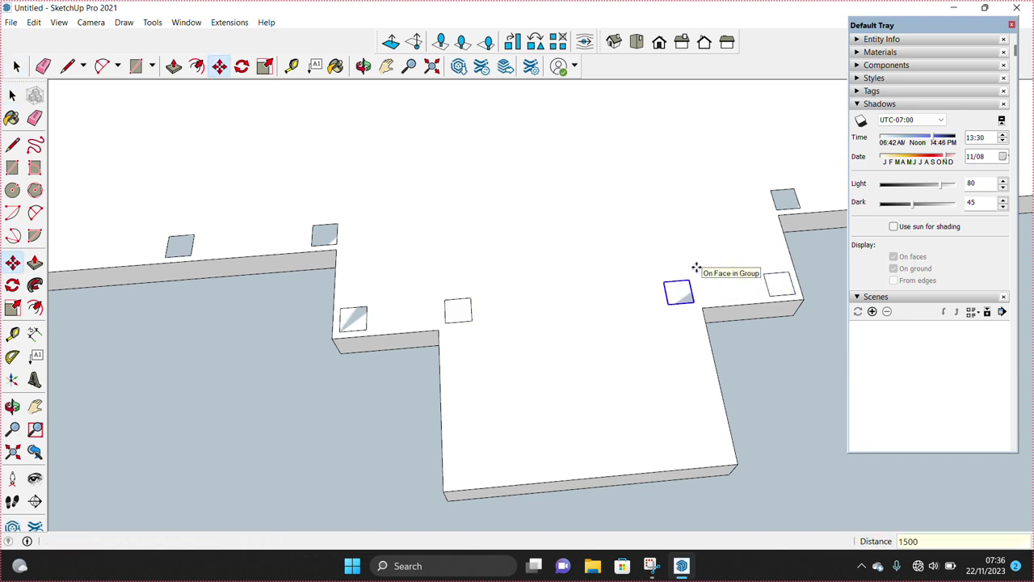
key("space")
- Copy the pair of squares onto the plaza's two front corners
middle_click_drag(698, 271, 486, 315)
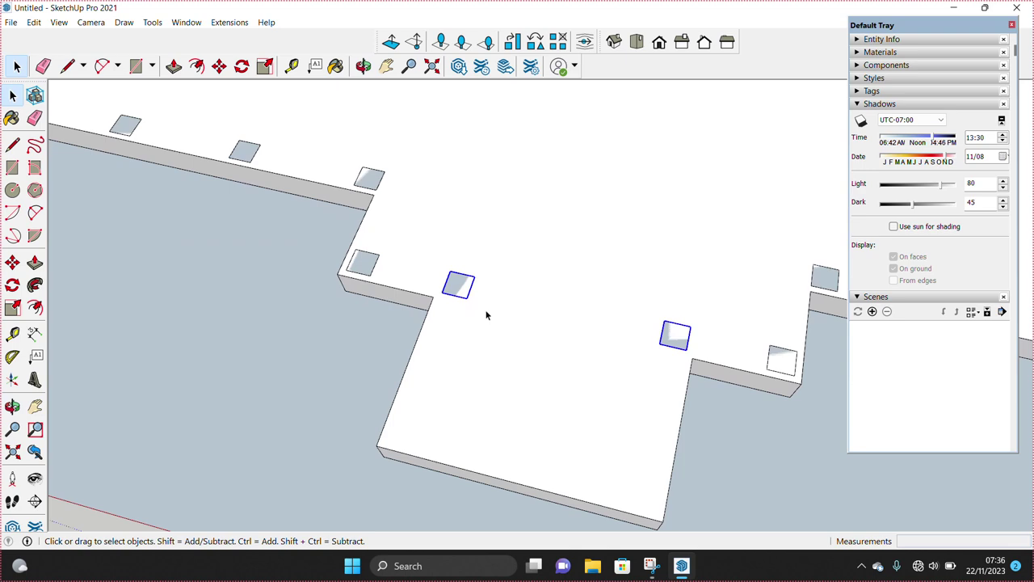
key("m")
left_click(545, 288)
key("ctrl")
left_click(501, 436)
key("space")
mouse_move(502, 436)
middle_mouse_down()
mouse_move(494, 393)
mouse_move(530, 277)
mouse_move(651, 341)
middle_mouse_up()
- Draw a circle enclosing the front-corner square on the slab
right_click(340, 395)
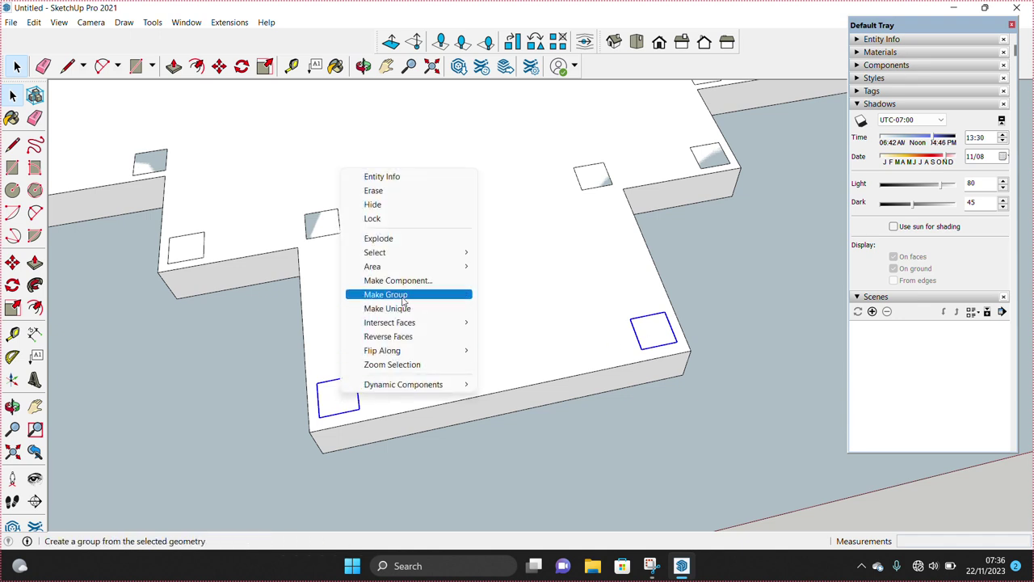
mouse_move(389, 309)
middle_mouse_down()
mouse_move(391, 381)
mouse_move(377, 385)
middle_mouse_up()
scroll(383, 386, "up", 3)
scroll(383, 386, "up", 2)
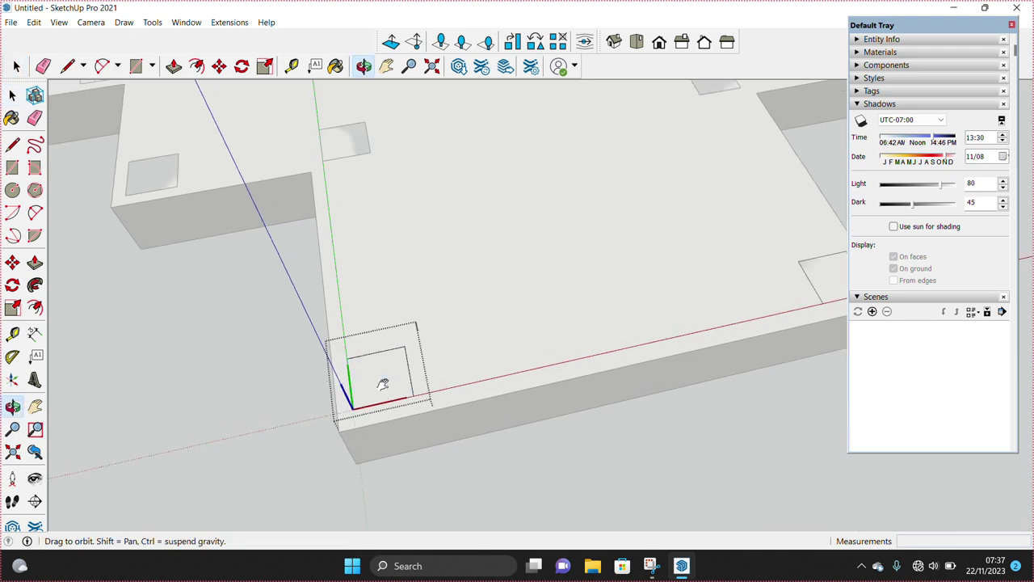
scroll(383, 386, "up", 2)
key("c")
left_click(391, 388)
left_click(431, 403)
- Erase the square's edges inside the circle, leaving a round face
key("e")
scroll(406, 394, "up", 2)
left_click(356, 374)
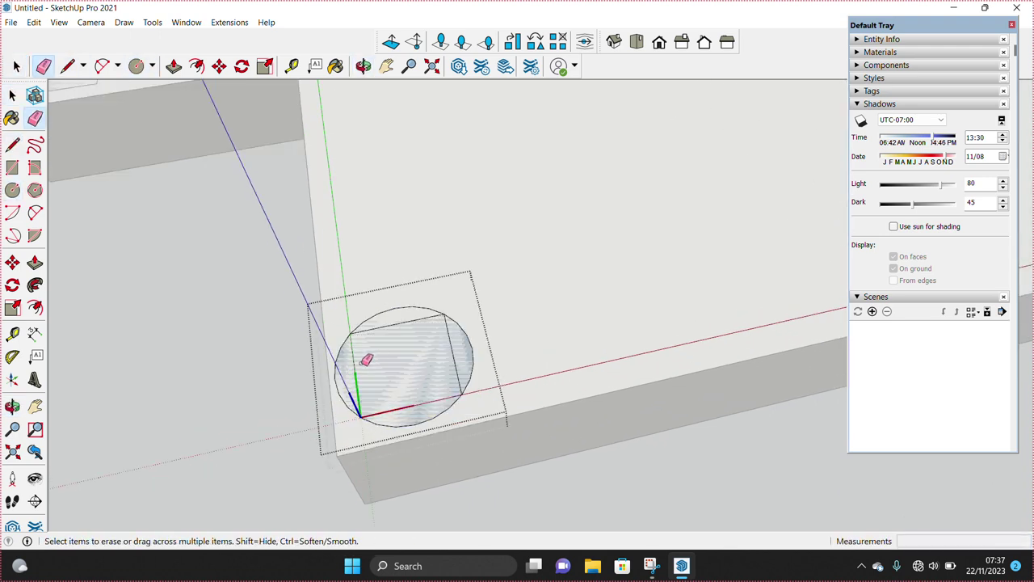
left_click_drag(405, 321, 461, 346)
key("space")
- Pull the slab's left side face outward with Push/Pull
scroll(406, 358, "down", 3)
scroll(411, 366, "up", 2)
scroll(411, 366, "up", 2)
scroll(411, 366, "down", 3)
middle_click_drag(404, 355, 452, 267)
scroll(434, 286, "down", 2)
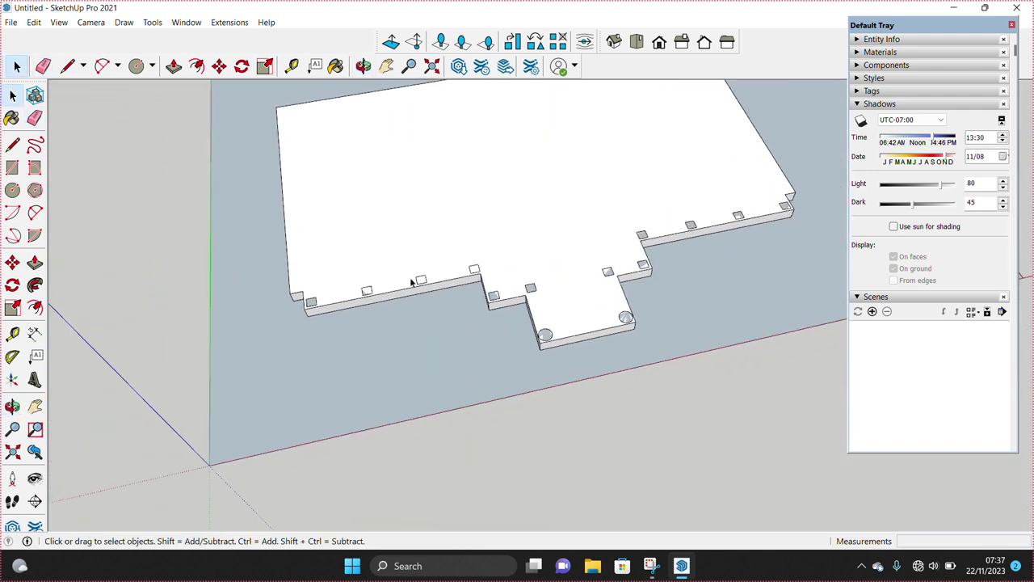
scroll(318, 294, "up", 3)
scroll(318, 294, "up", 2)
left_click(319, 358)
middle_click_drag(367, 330, 404, 307)
scroll(380, 317, "up", 2)
scroll(380, 317, "up", 1)
key("p")
left_click_drag(380, 318, 319, 337)
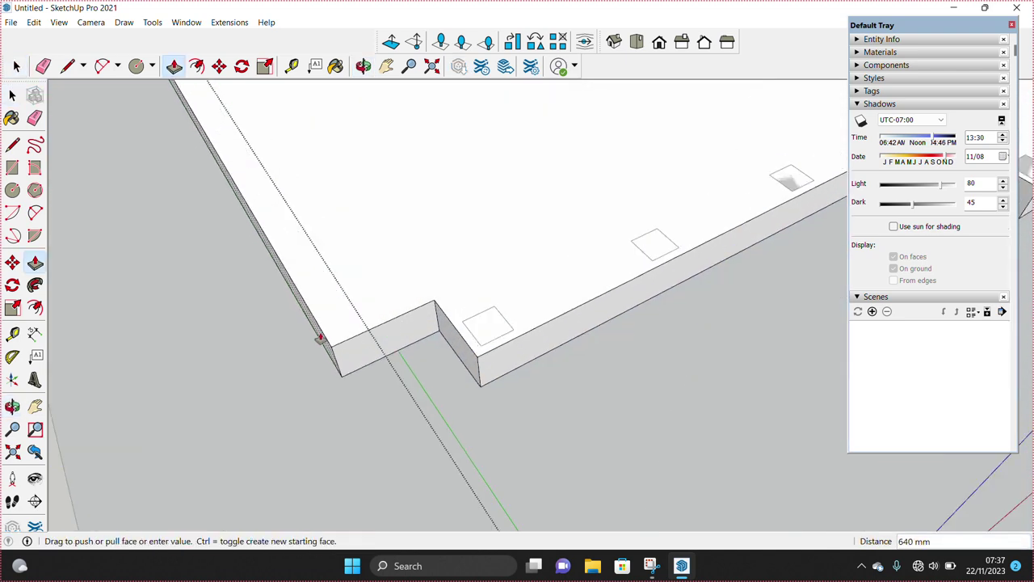
- Confirm the pull of the slab's left side face
key("Return")
key("space")
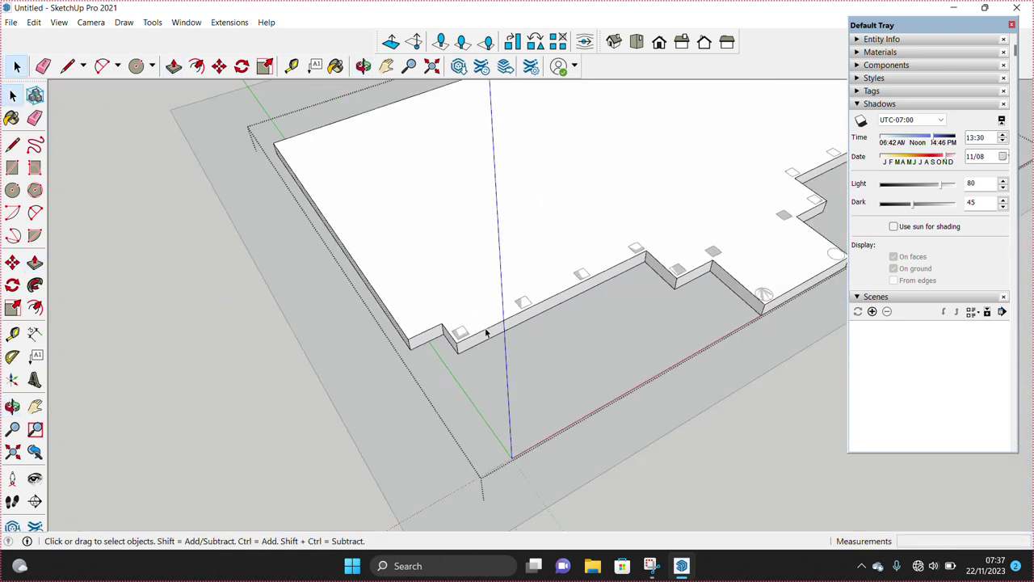
scroll(509, 282, "down", 3)
scroll(733, 266, "up", 2)
middle_click_drag(734, 267, 512, 173)
scroll(480, 203, "up", 2)
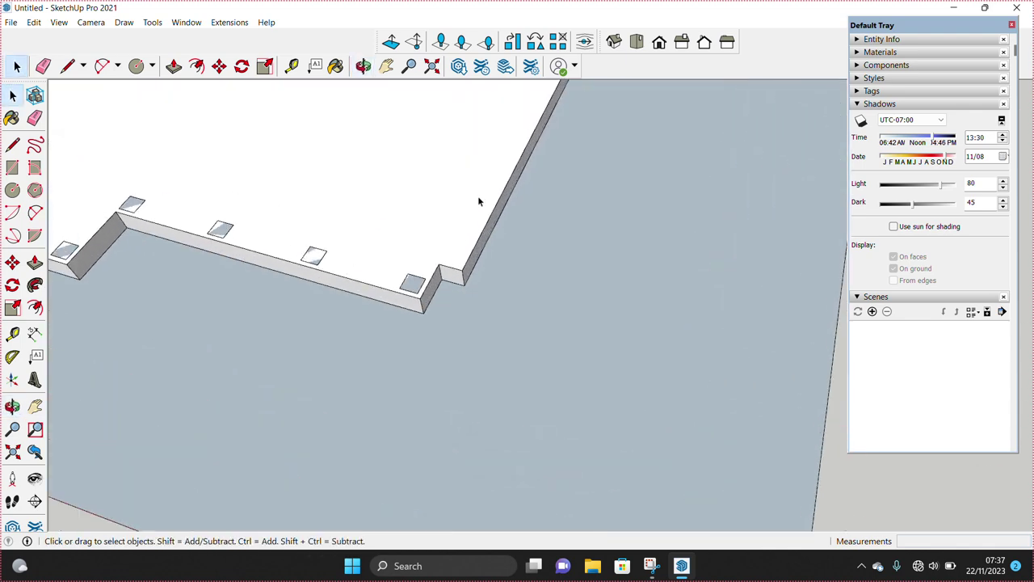
scroll(490, 231, "up", 2)
- Push the slab's long side face outward by 600 mm
key("p")
left_click_drag(462, 268, 508, 285)
type("600")
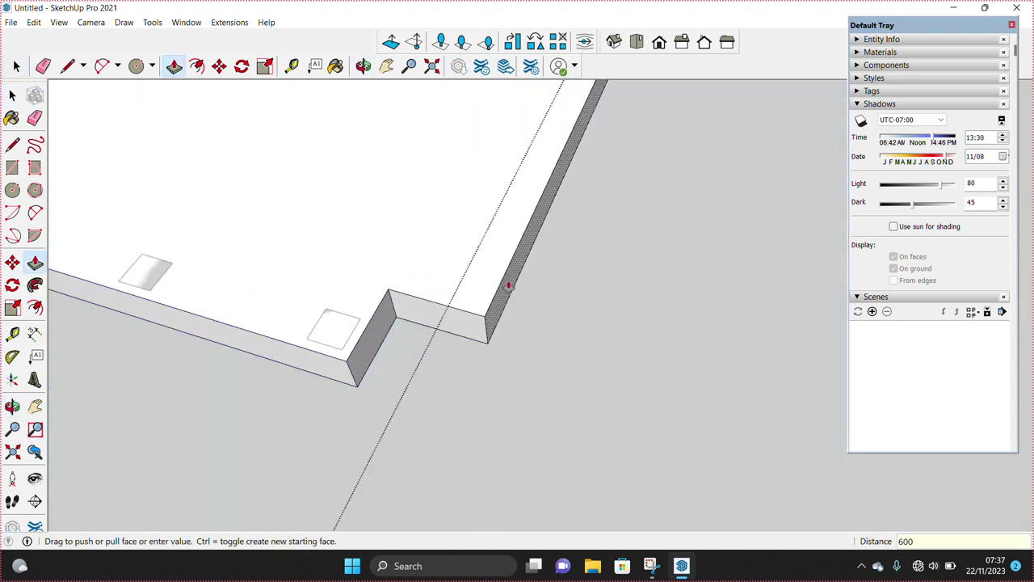
key("Return")
key("space")
scroll(579, 237, "down", 2)
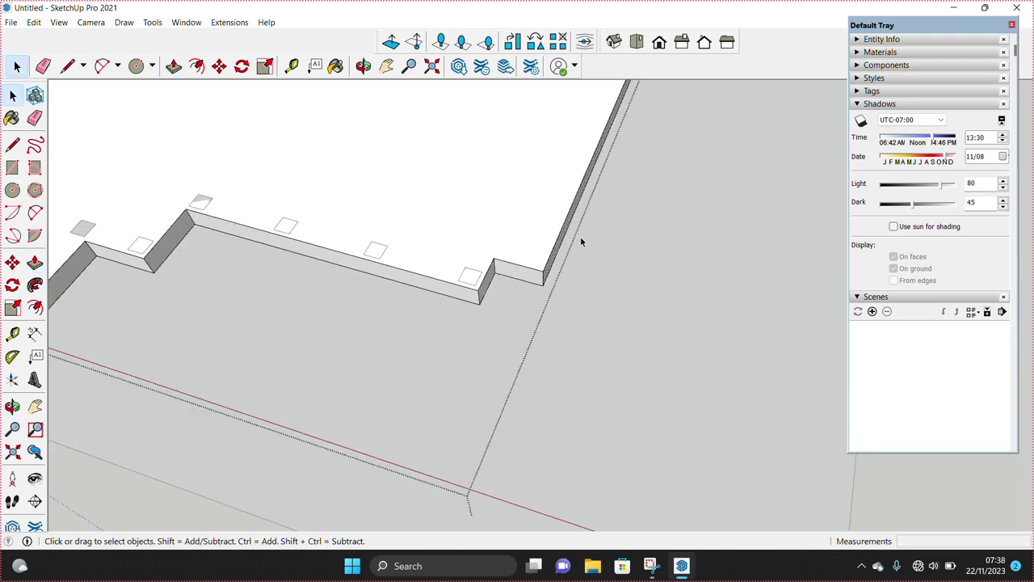
scroll(439, 282, "down", 3)
scroll(531, 330, "up", 4)
scroll(532, 330, "up", 2)
- Start a vertical line upward from the front corner circle
left_click(531, 318)
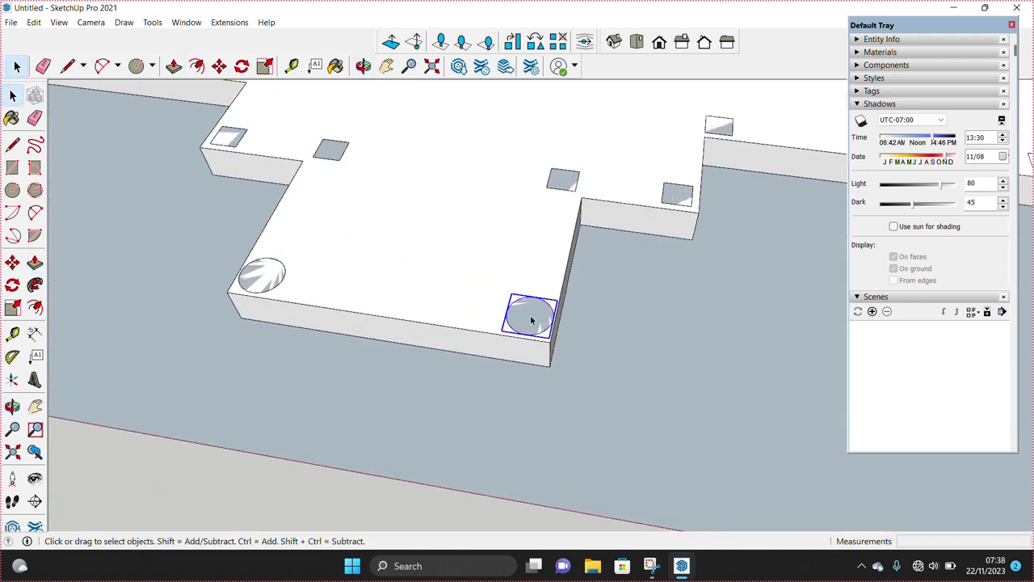
scroll(530, 318, "up", 3)
middle_click_drag(560, 326, 544, 162)
key("l")
left_click(576, 315)
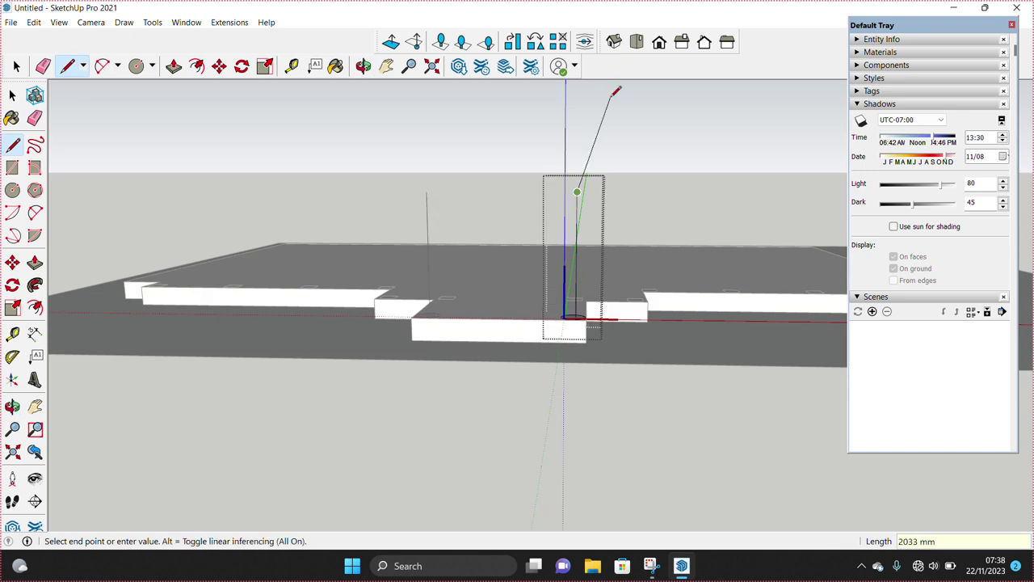
- Finish the upright panel and arc its edge with a 171 mm two-point arc bulge
scroll(598, 188, "up", 1)
scroll(599, 251, "up", 2)
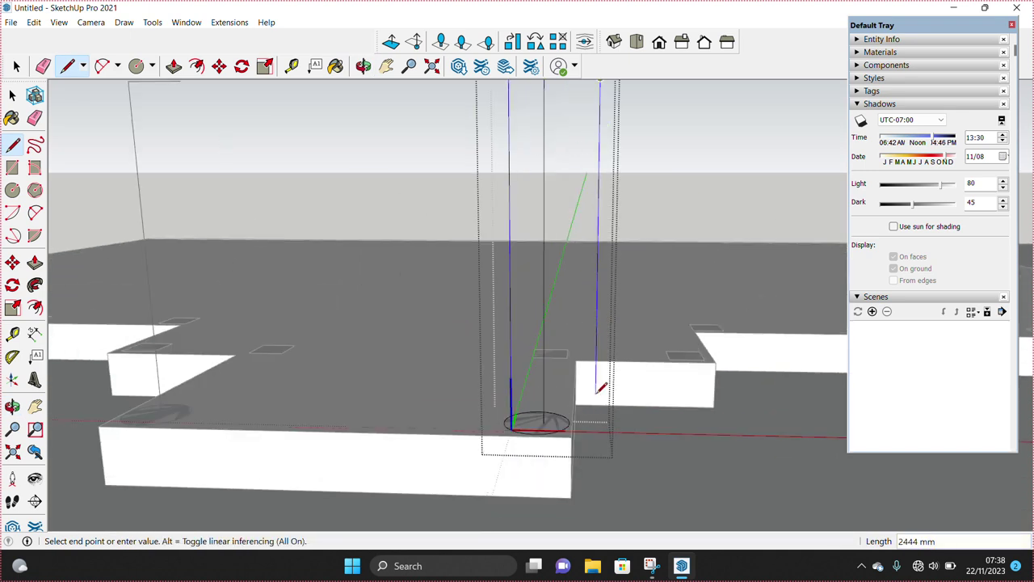
key("space")
scroll(554, 266, "down", 2)
key("a")
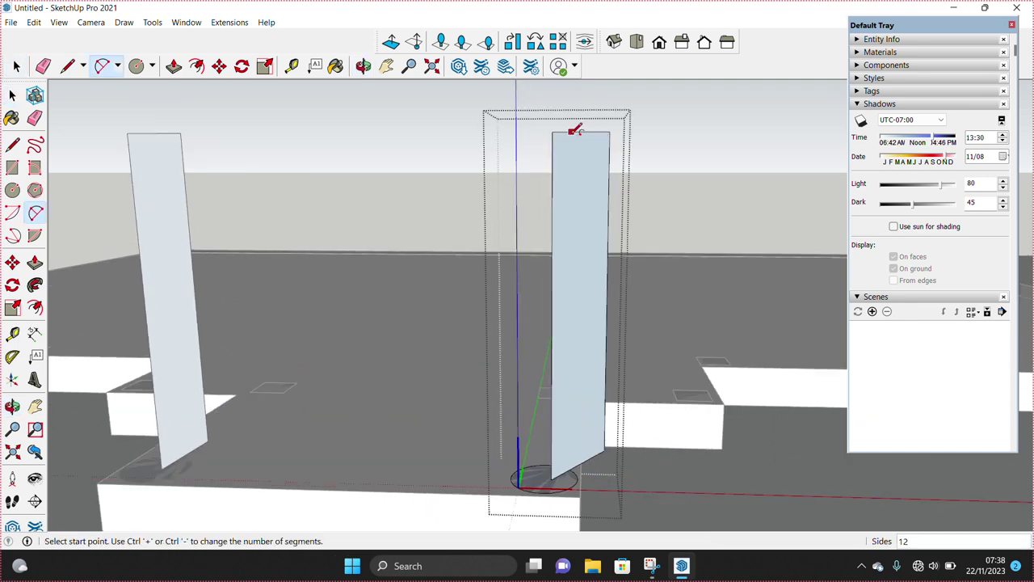
left_click(604, 450)
scroll(600, 310, "up", 1)
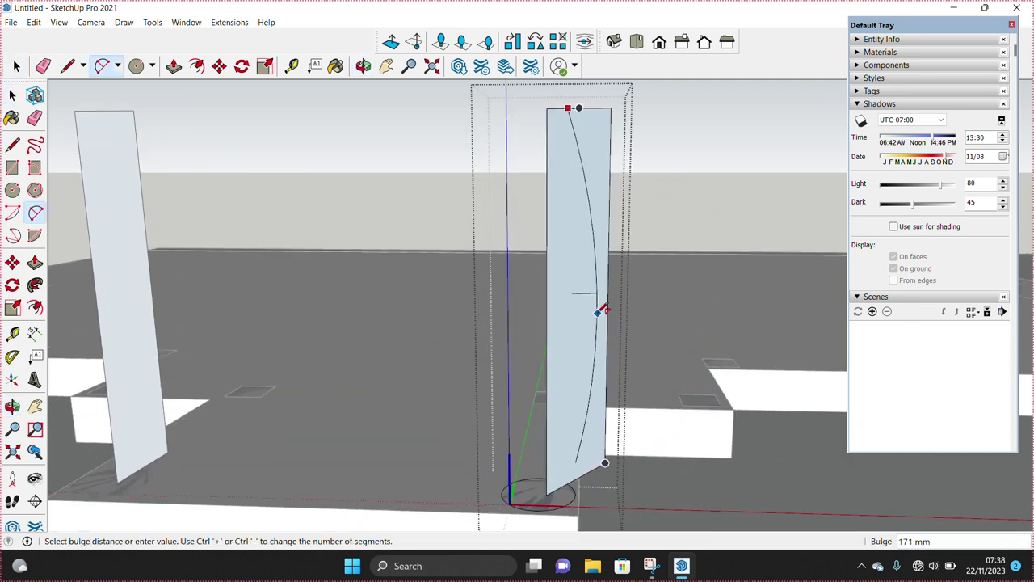
left_click(598, 301)
key("space")
scroll(586, 414, "up", 2)
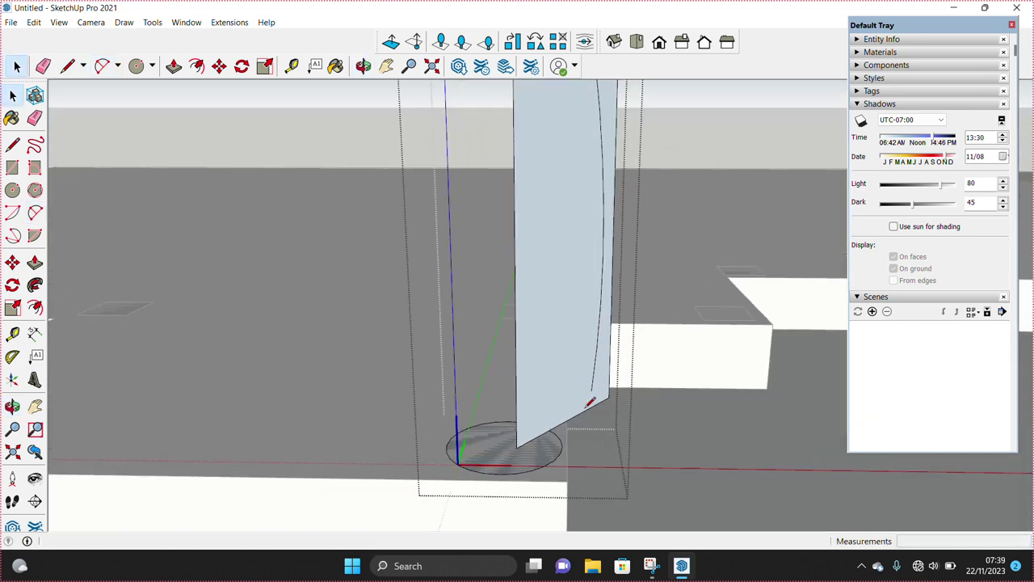
- Make the arched panel a group
left_click(592, 389)
key("space")
scroll(545, 410, "down", 1)
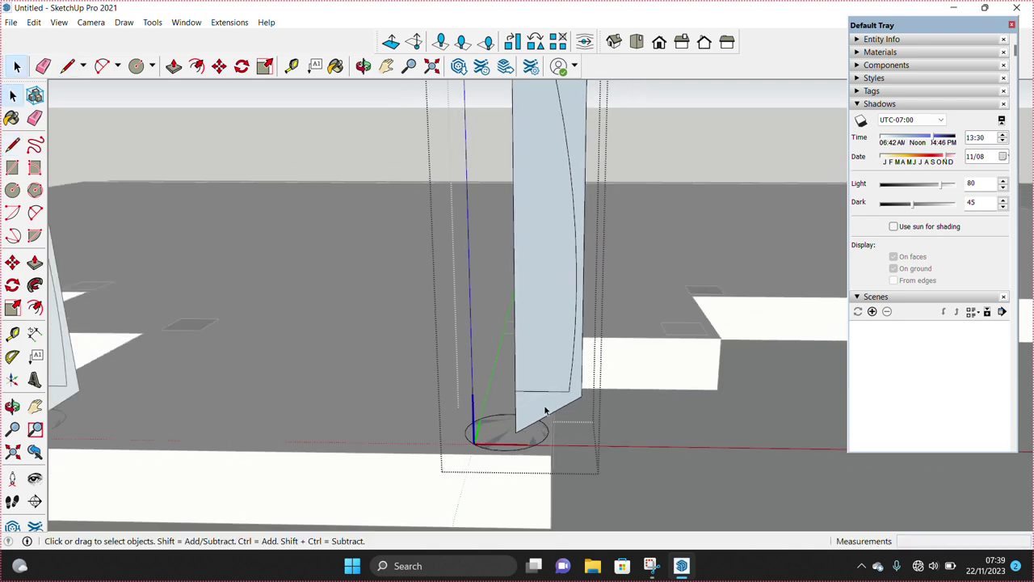
right_click(546, 411)
left_click(601, 272)
scroll(143, 307, "down", 2)
- Sweep the arched profile around the corner circle path with Follow Me
mouse_move(143, 307)
middle_mouse_down()
mouse_move(473, 331)
mouse_move(468, 286)
mouse_move(479, 318)
middle_mouse_up()
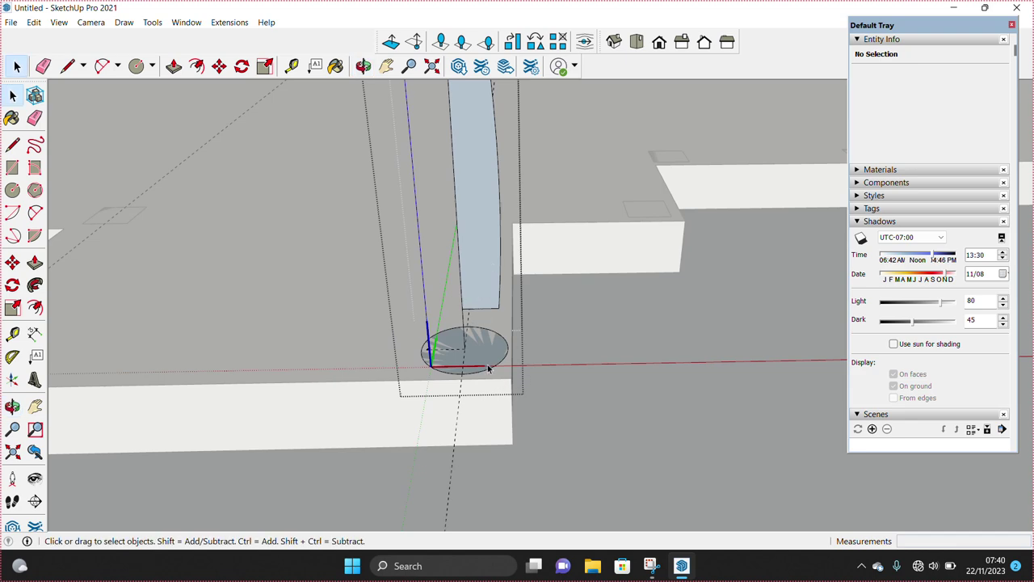
left_click(35, 285)
left_click(475, 291)
key("space")
scroll(473, 301, "down", 2)
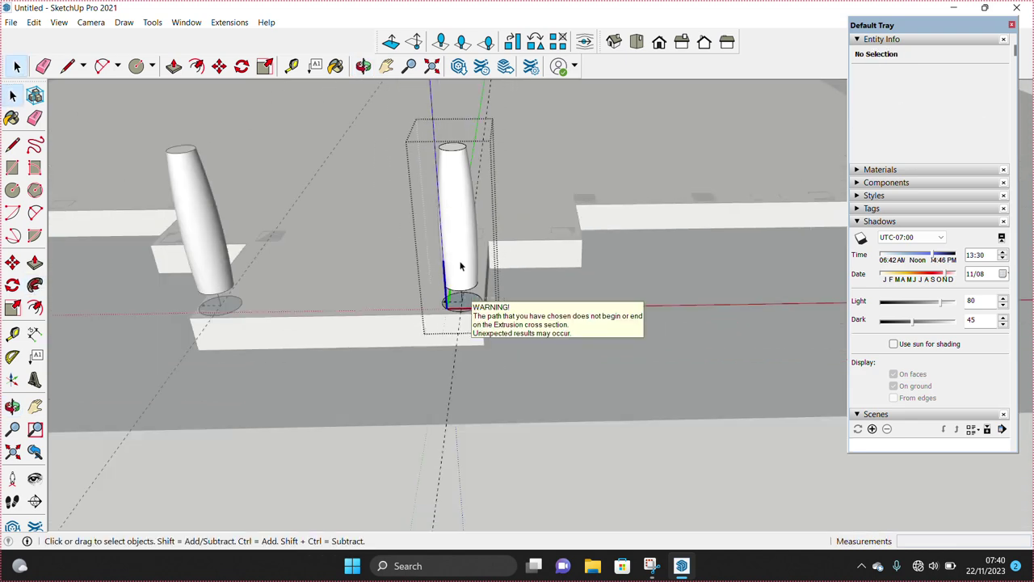
scroll(482, 310, "down", 2)
scroll(481, 310, "up", 3)
scroll(477, 326, "up", 1)
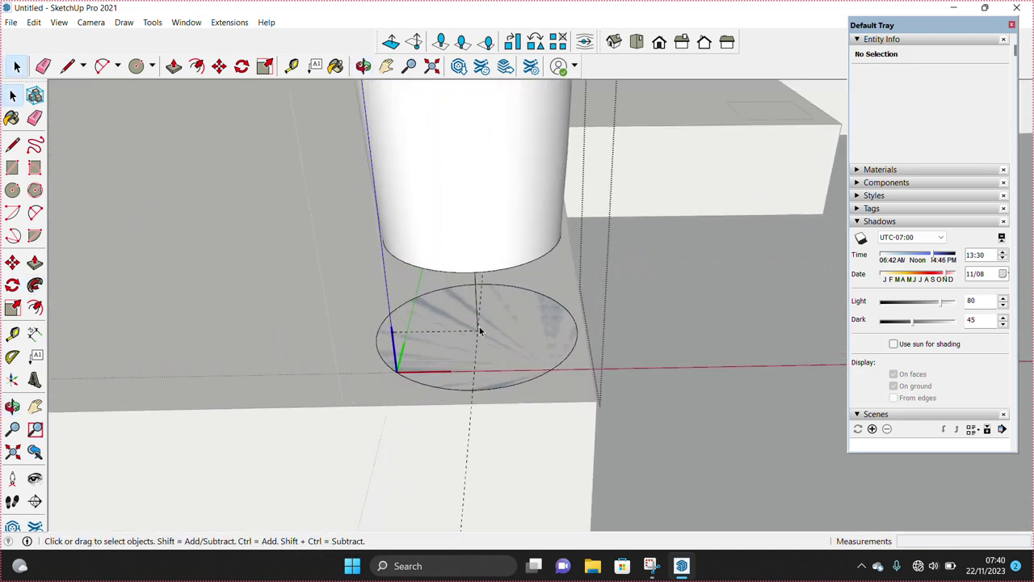
scroll(472, 339, "down", 2)
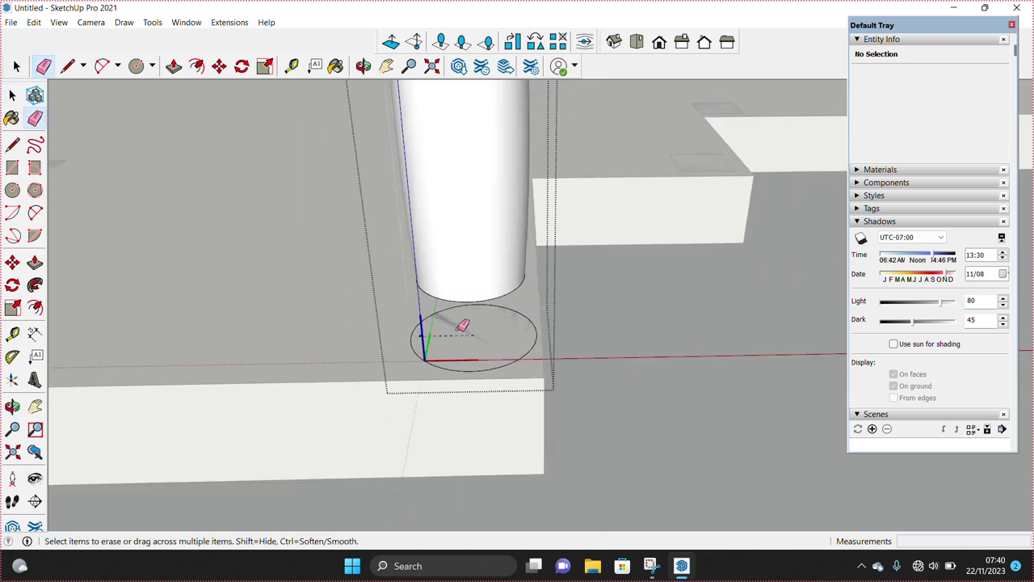
- Select the swept column and open it for editing
key("space")
scroll(460, 336, "up", 2)
mouse_move(460, 337)
middle_mouse_down()
mouse_move(462, 371)
mouse_move(415, 415)
middle_mouse_up()
left_click(416, 413)
left_click(137, 330)
left_click(515, 335)
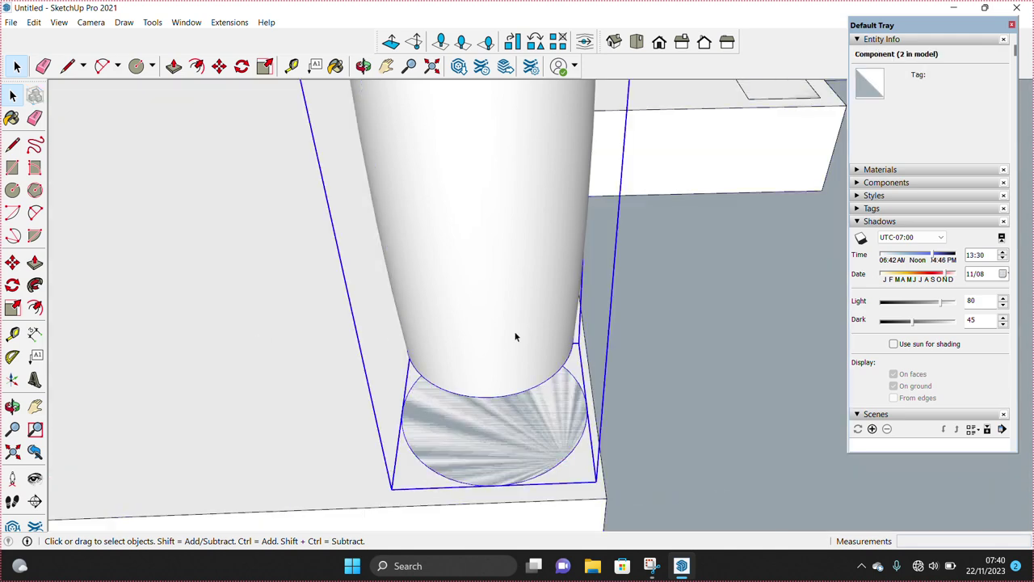
double_click(515, 336)
scroll(515, 336, "down", 3)
mouse_move(514, 336)
middle_mouse_down()
mouse_move(531, 311)
mouse_move(547, 323)
middle_mouse_up()
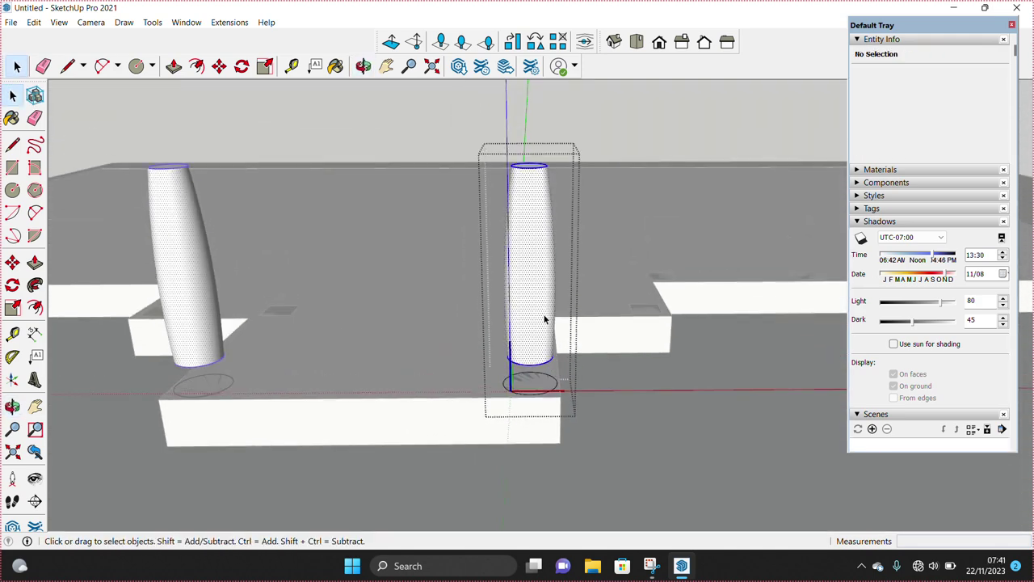
- Select all the column's geometry and group it into a solid
key("ctrl+a")
right_click(540, 312)
left_click(584, 424)
scroll(530, 369, "up", 5)
- Make a first Scale adjustment to the column's proportions
key("s")
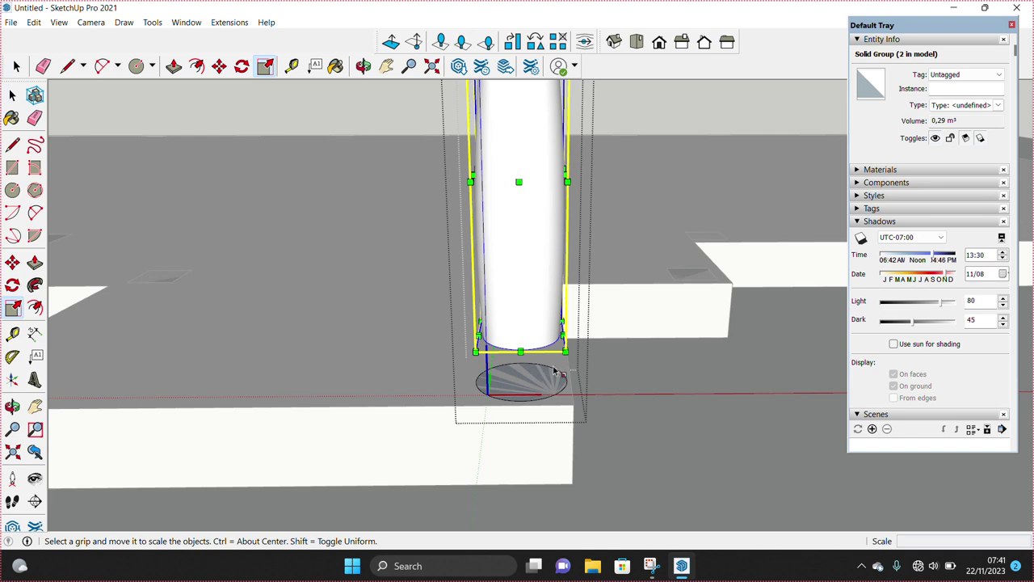
middle_click_drag(531, 369, 503, 272)
left_click(461, 215)
mouse_move(461, 215)
middle_mouse_down()
mouse_move(496, 361)
mouse_move(499, 290)
middle_mouse_up()
left_click(496, 383)
scroll(508, 300, "up", 2)
scroll(517, 316, "up", 1)
- Stretch the column taller from its top grip to blue scale 1.34
left_click(508, 264)
key("space")
middle_click_drag(528, 299, 512, 247)
key("s")
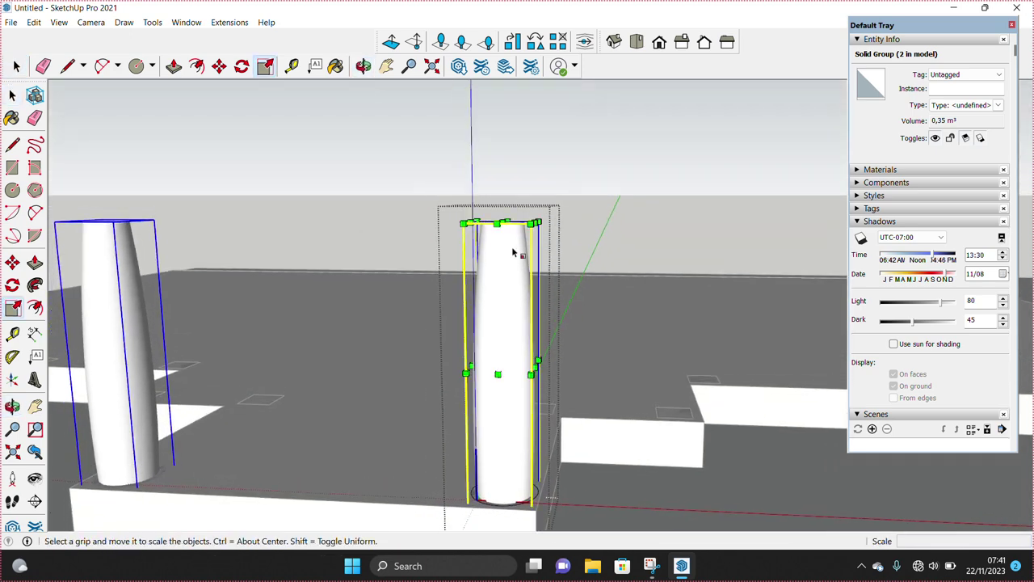
left_click(502, 220)
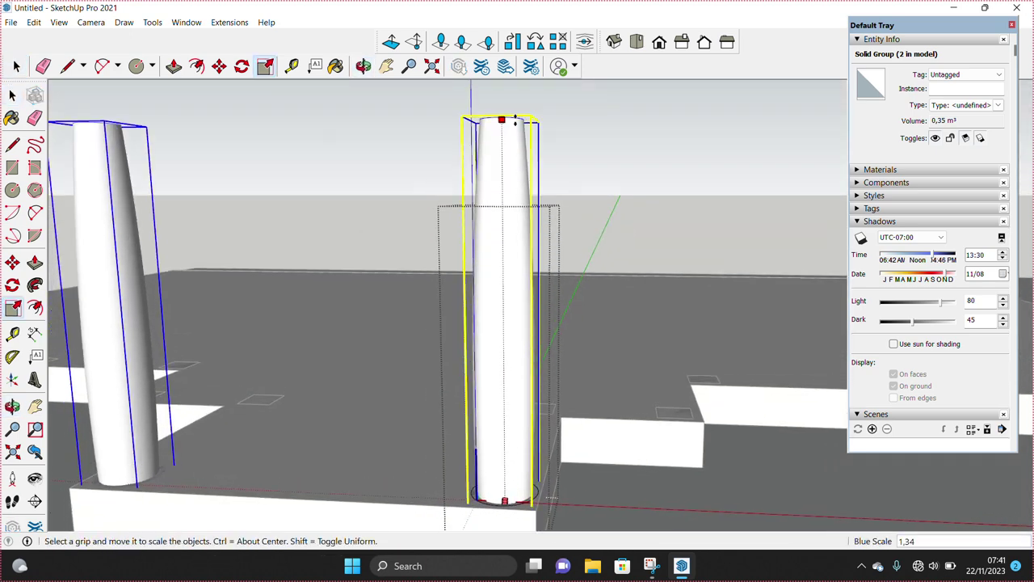
left_click(499, 117)
key("space")
middle_click_drag(500, 117, 524, 299)
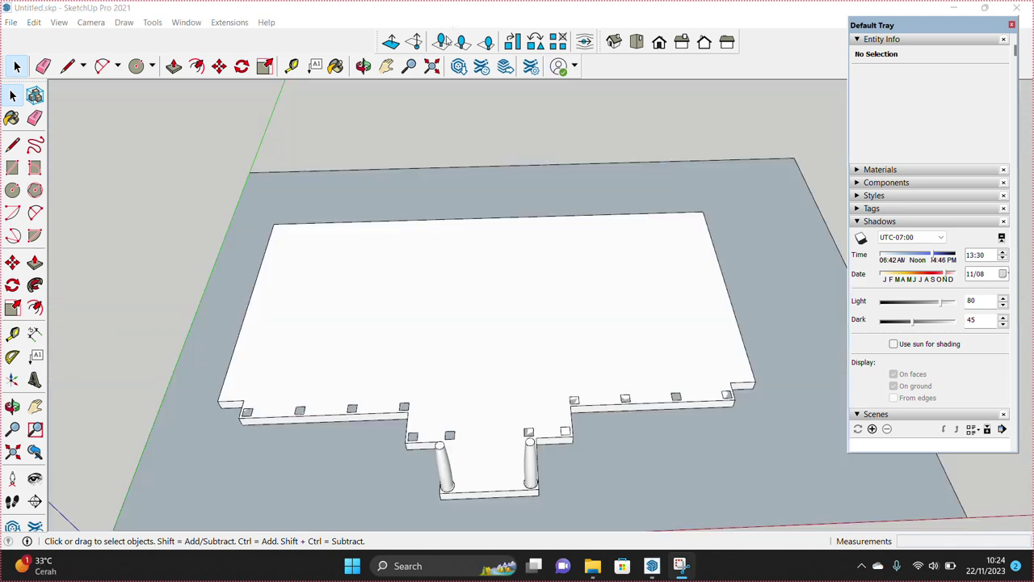
- Copy the small square component from the notch to the notch corner
scroll(416, 408, "up", 3)
scroll(420, 400, "up", 3)
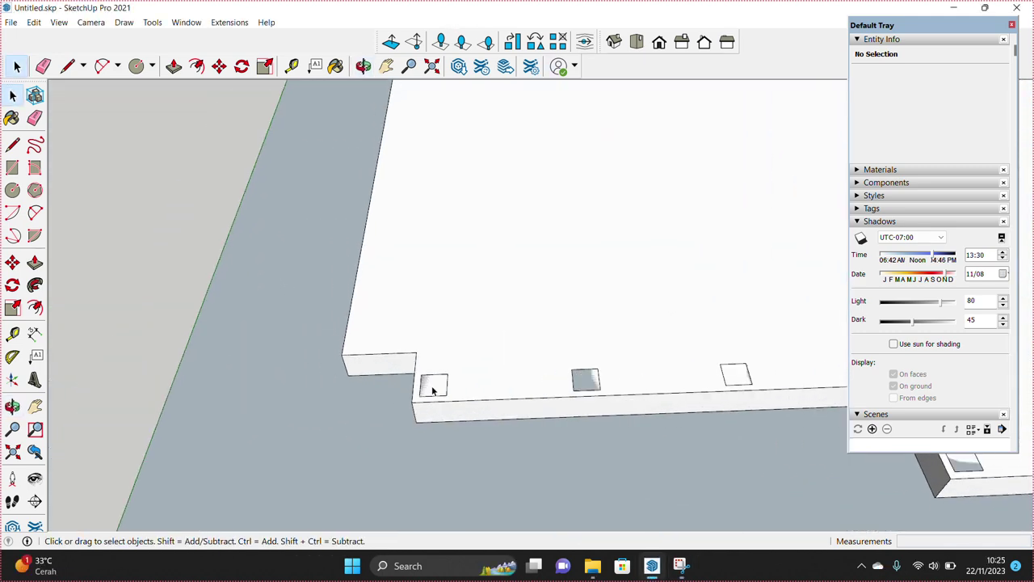
scroll(428, 396, "up", 1)
left_click(437, 381)
key("m")
key("ctrl")
left_click(408, 406)
left_click(307, 335)
key("space")
scroll(332, 387, "down", 5)
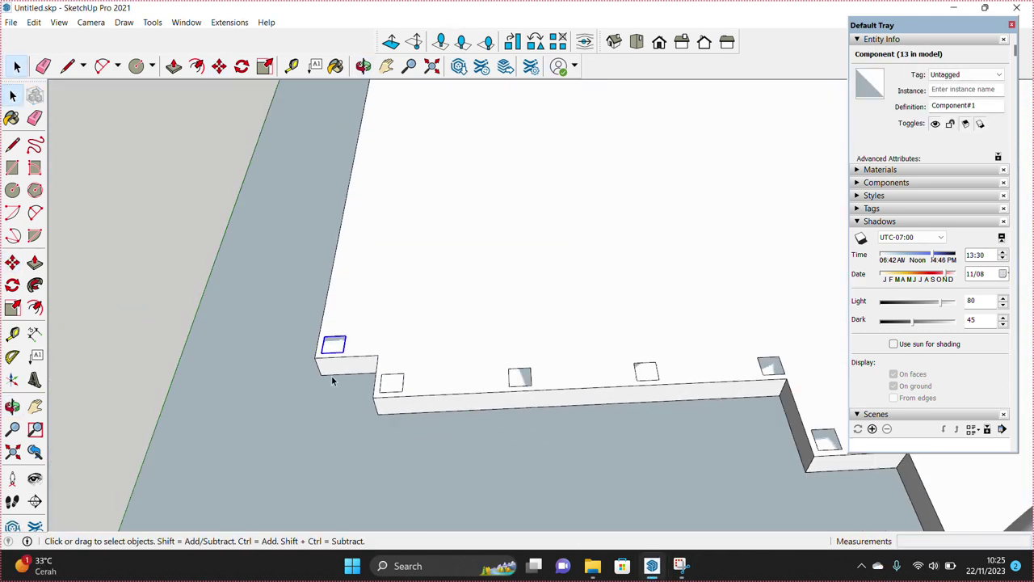
middle_click_drag(332, 388, 539, 406)
scroll(539, 406, "up", 1)
- Copy the square along the slab edge as a /4 evenly spaced array
key("m")
left_click(552, 416)
key("ctrl")
left_click(641, 362)
scroll(641, 362, "down", 5)
scroll(238, 340, "up", 3)
middle_click_drag(238, 339, 321, 381)
key("m")
key("ctrl")
left_click(365, 374)
scroll(380, 207, "down", 2)
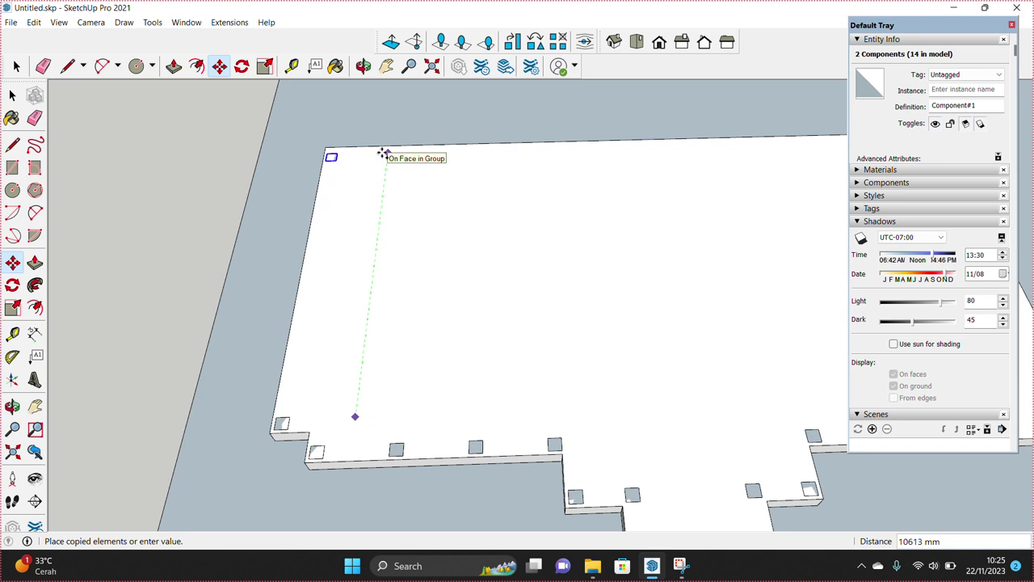
key("Return")
key("space")
- Copy the corner square to the slab's far corner and array it evenly along that edge
scroll(199, 276, "up", 2)
left_click(199, 276)
key("space")
scroll(269, 274, "up", 2)
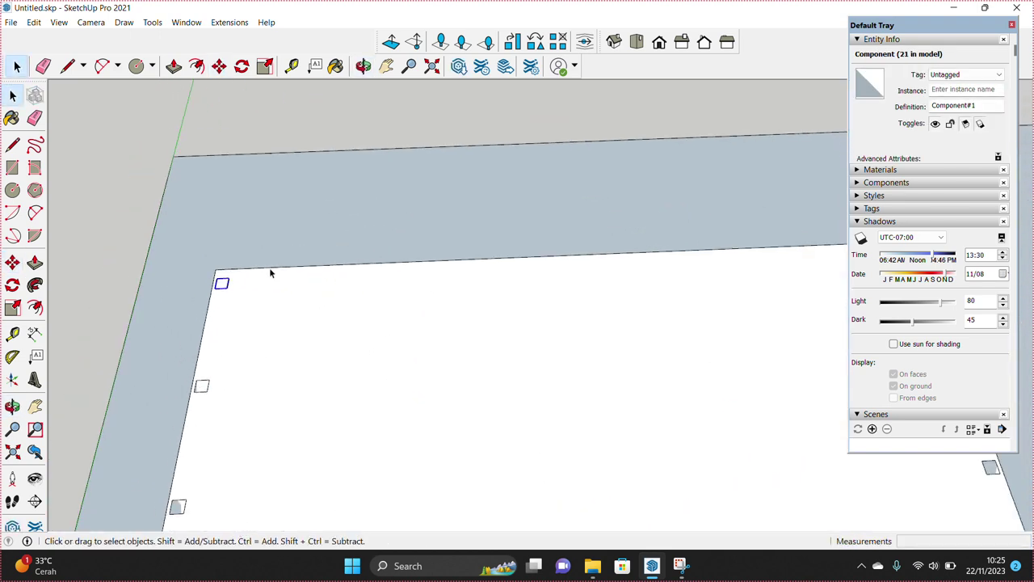
scroll(245, 358, "up", 2)
key("m")
key("ctrl")
left_click(240, 307)
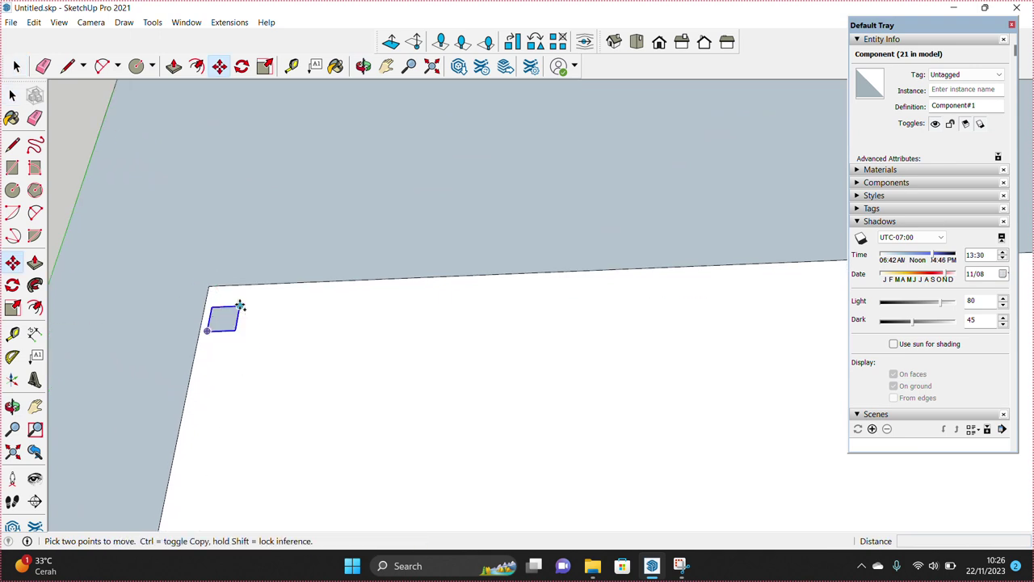
left_click(240, 305)
scroll(307, 326, "down", 2)
middle_click_drag(307, 326, 307, 369, "shift")
scroll(483, 342, "up", 2)
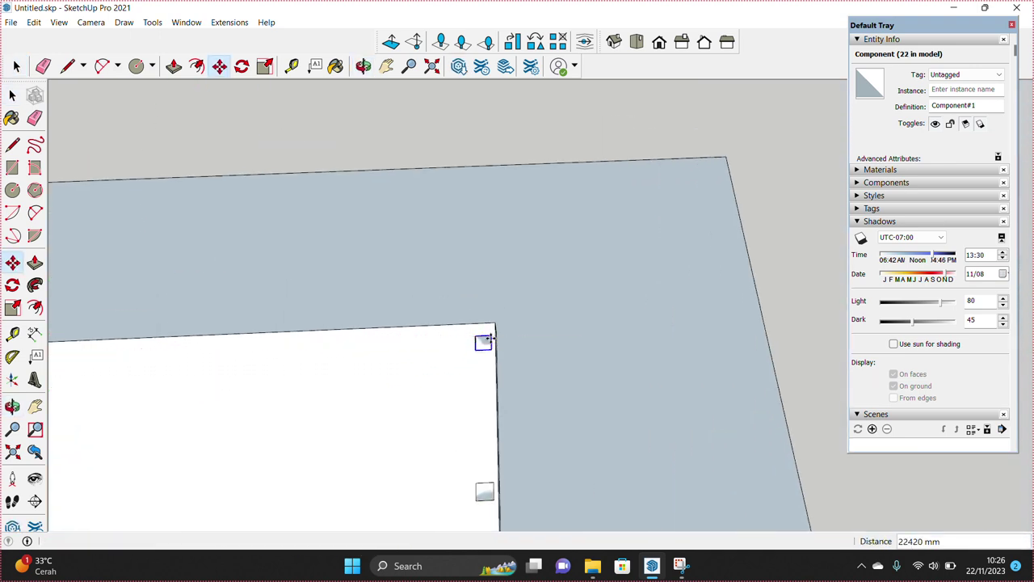
key("Return")
key("space")
- Delete the surplus square copies on the near edge
scroll(487, 339, "down", 2)
scroll(491, 364, "up", 2)
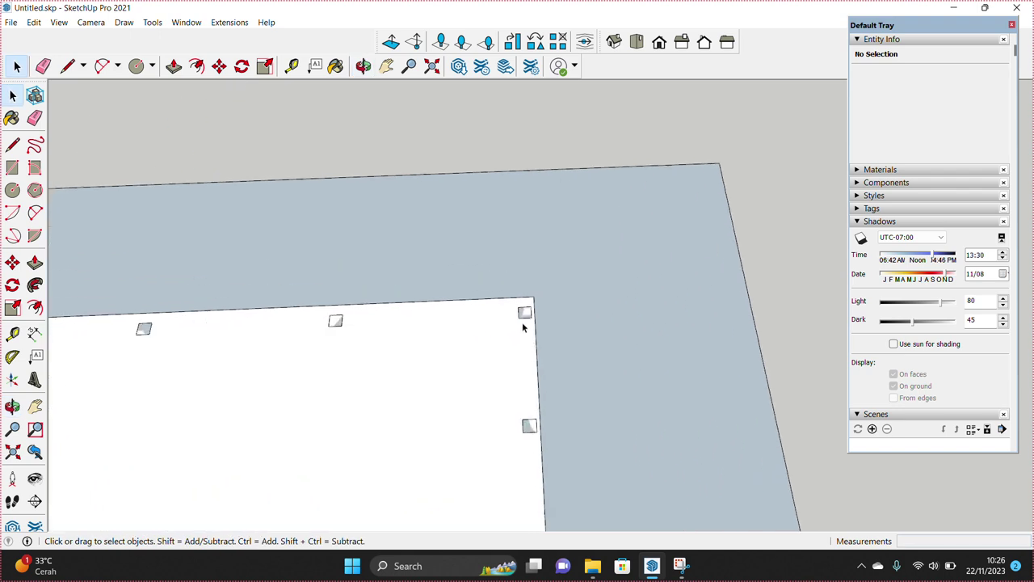
scroll(529, 319, "down", 2)
scroll(589, 219, "down", 2)
scroll(320, 415, "up", 4)
left_click(317, 417)
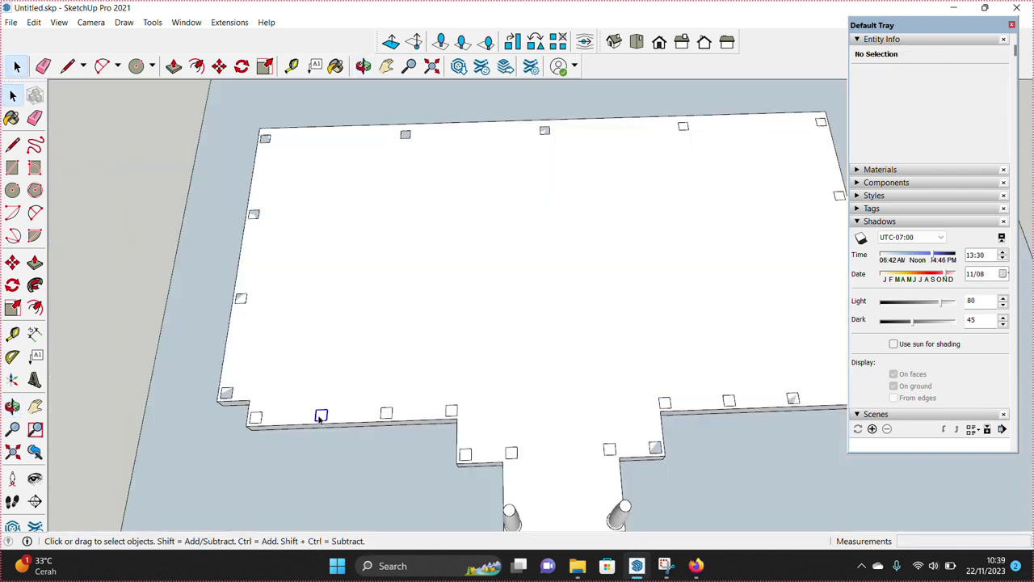
key("Delete")
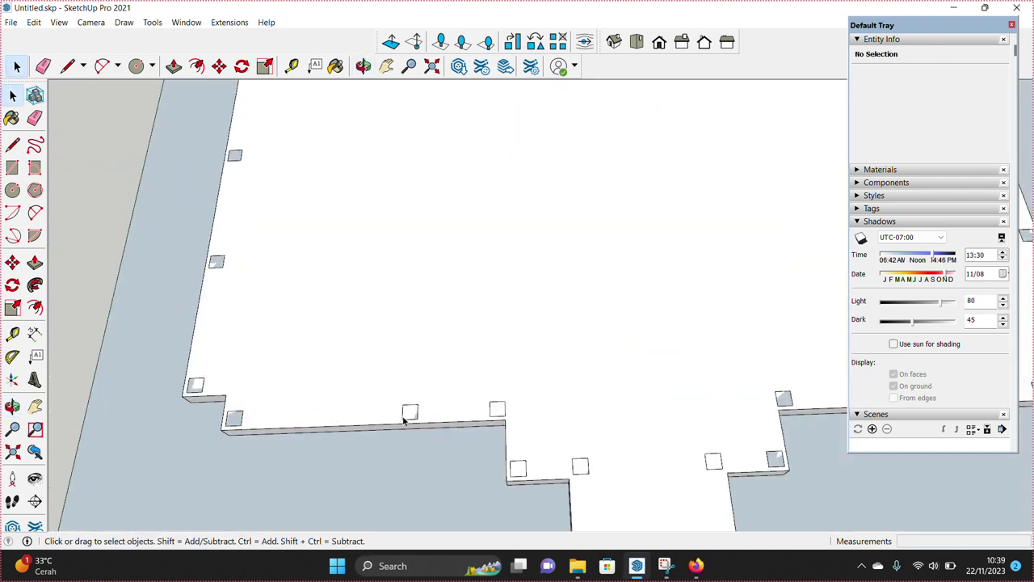
key("m")
key("space")
scroll(382, 381, "down", 3)
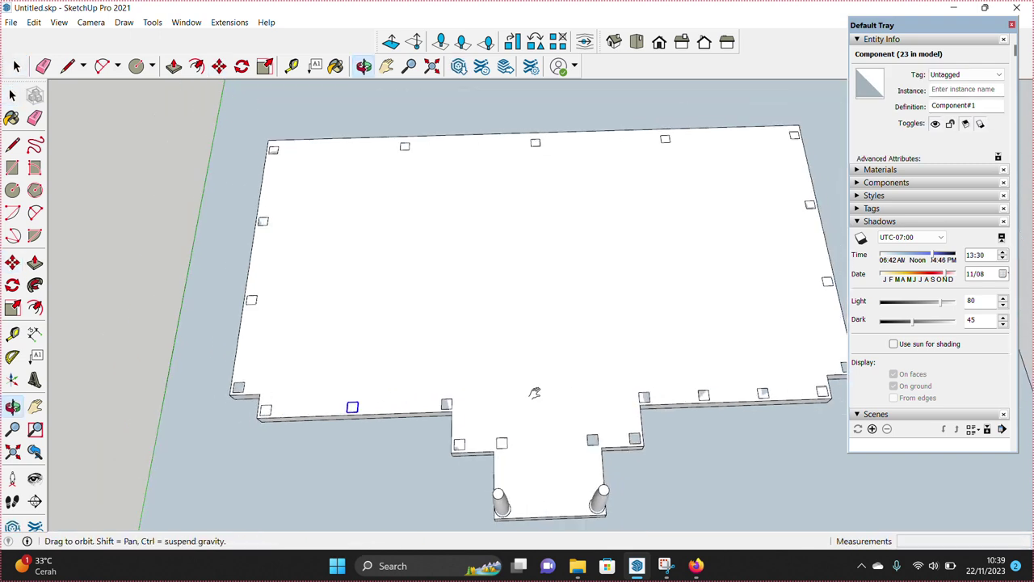
scroll(527, 408, "up", 3)
key("Delete")
- Reposition one square along the slab edge
left_click(598, 406)
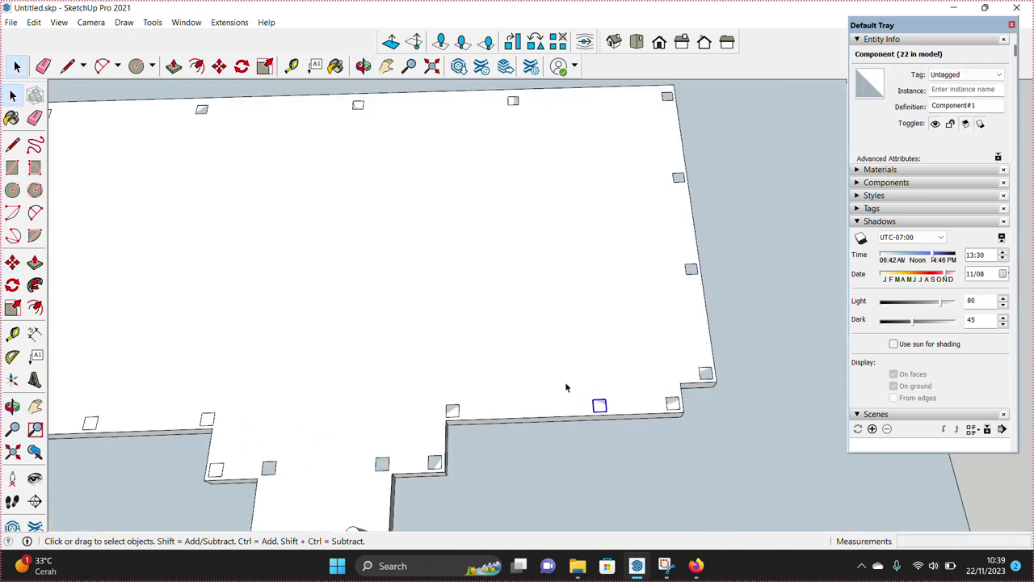
key("m")
left_click(579, 376)
key("space")
middle_click_drag(530, 378, 503, 403)
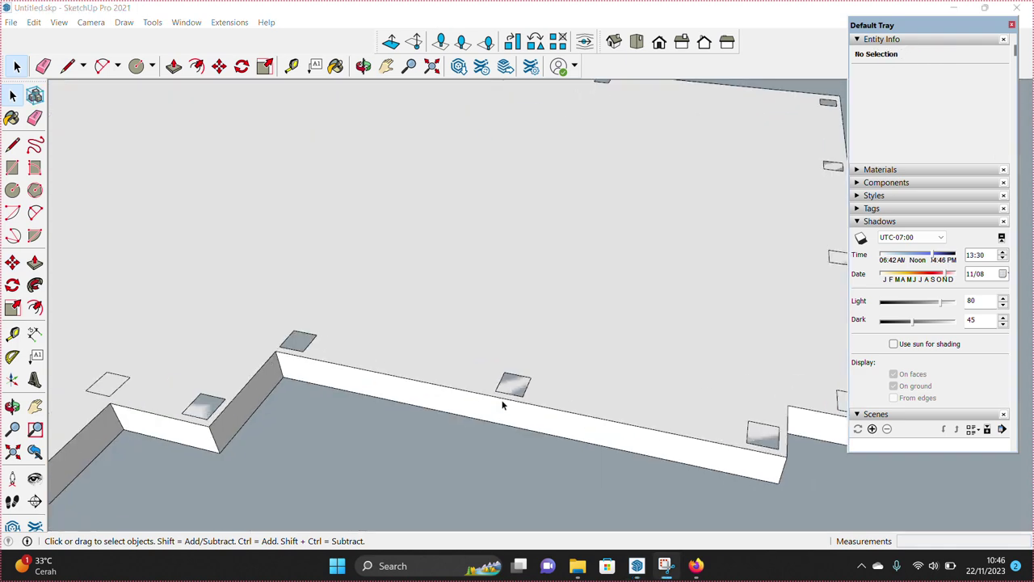
- Inside the square component, push/pull its top face up 3000 mm into a pillar
double_click(512, 391)
left_click(512, 391)
key("p")
left_click(509, 391)
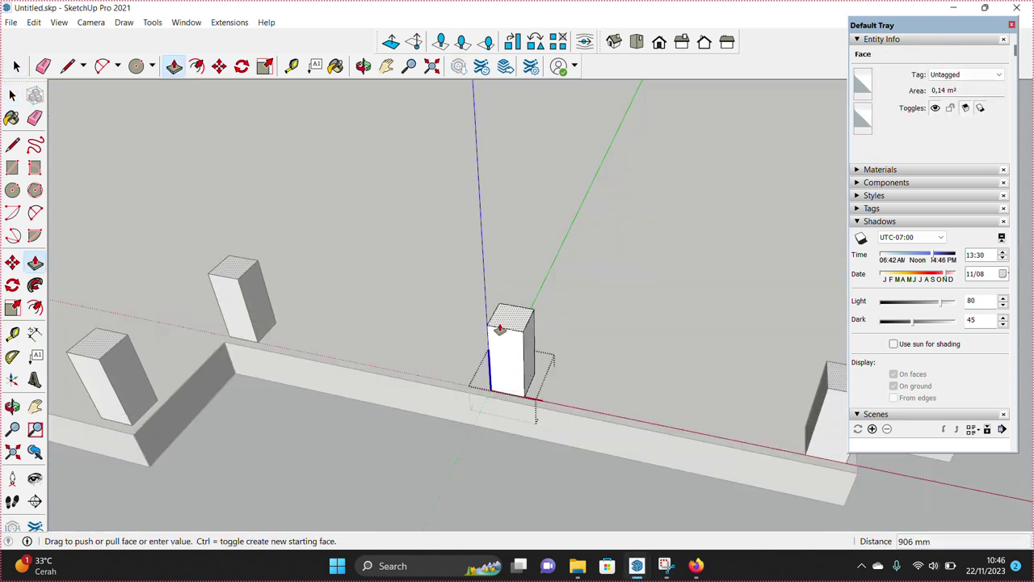
scroll(504, 323, "down", 2)
type("3")
key("Return")
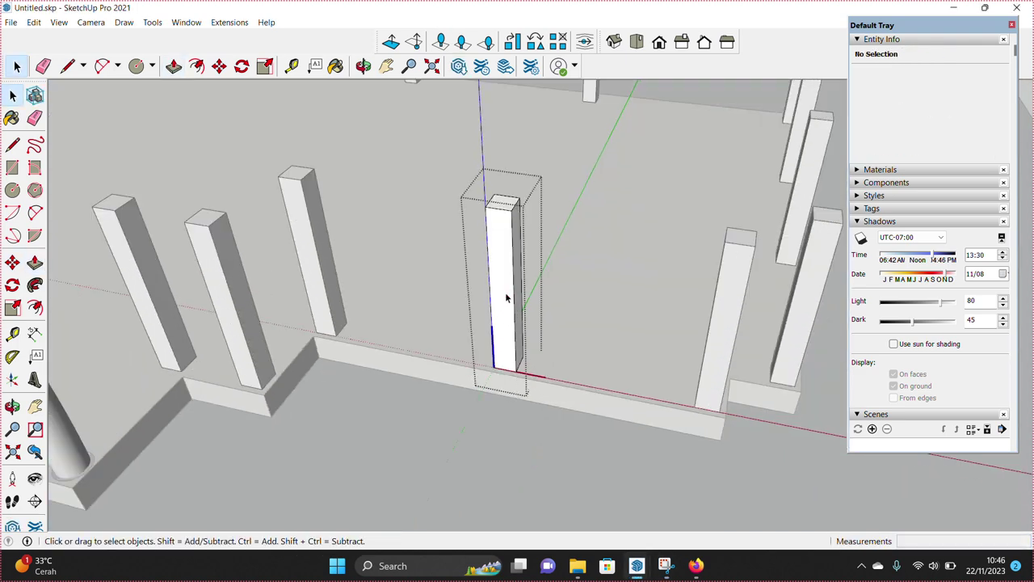
scroll(544, 423, "up", 3)
- Copy the pillar's vertical edge a short distance to the right
left_click(543, 408)
scroll(612, 428, "up", 2)
key("m")
left_click(614, 425, "ctrl")
left_click(662, 432)
middle_click_drag(662, 431, 614, 464)
key("space")
- Draw a tall vertical rectangle beside the pillar with a small circle at its top
key("r")
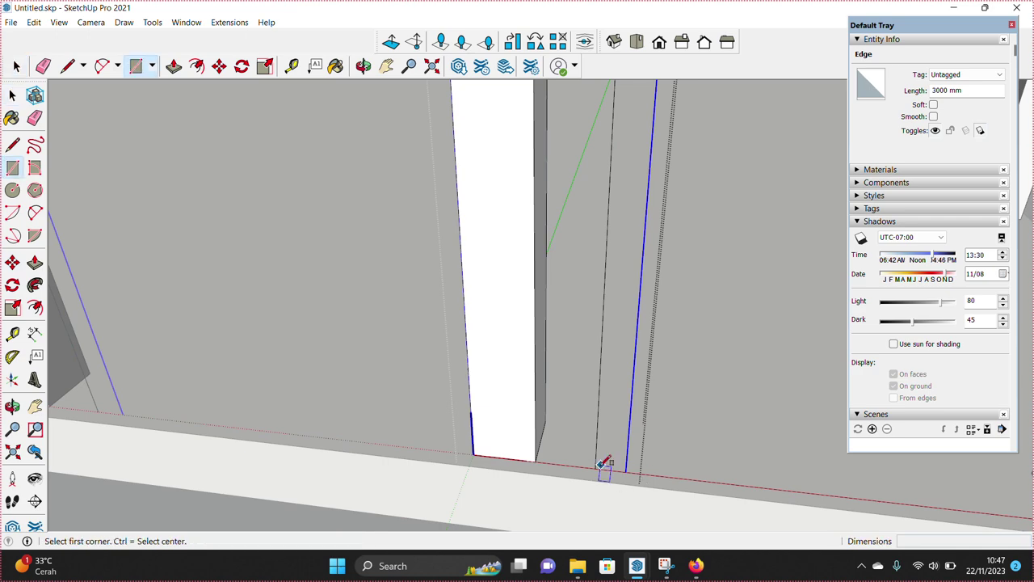
left_click(606, 470)
scroll(606, 469, "down", 3)
left_click(622, 194)
key("space")
key("c")
scroll(601, 161, "up", 3)
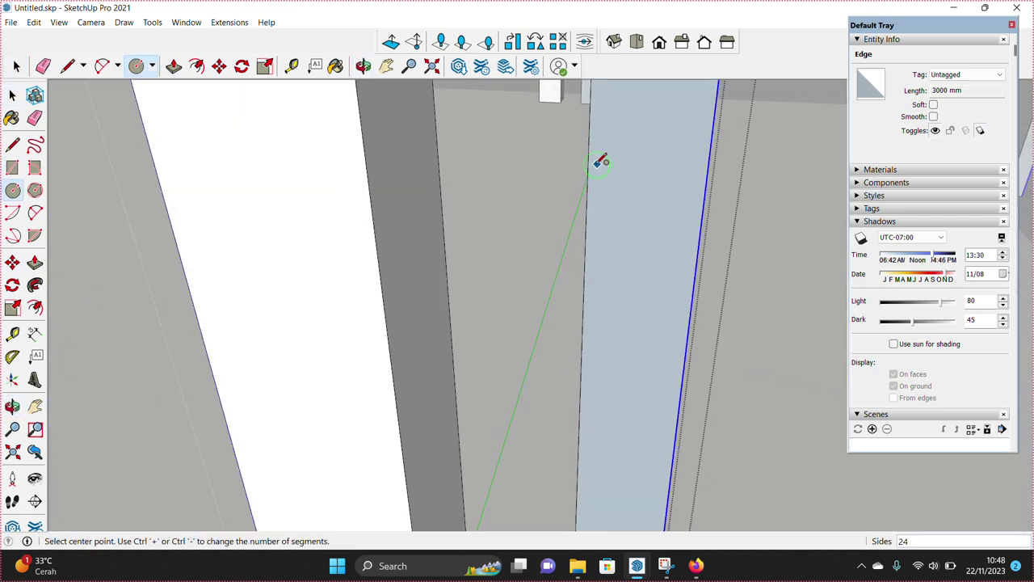
scroll(597, 180, "up", 1)
scroll(596, 172, "up", 1)
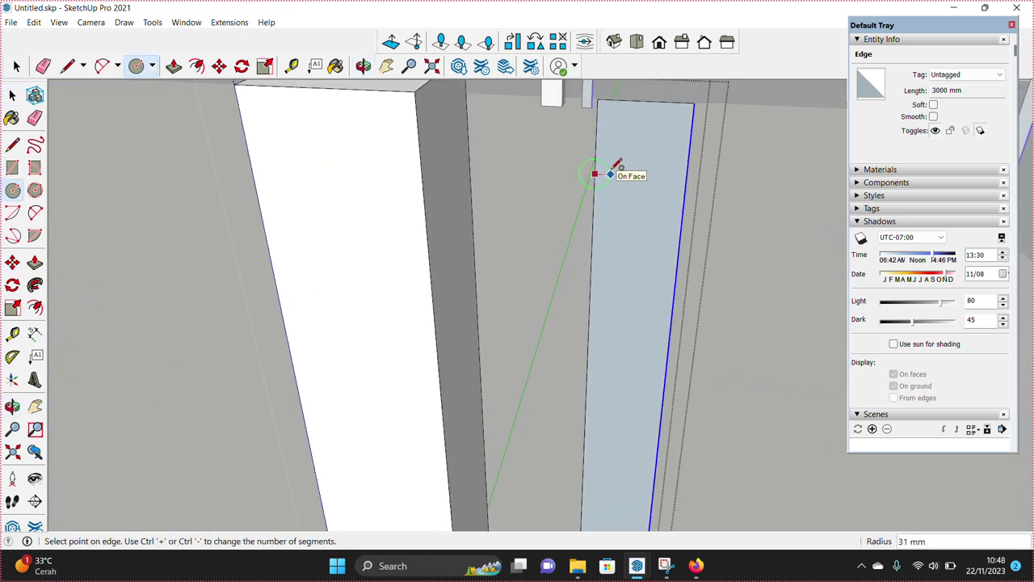
left_click(609, 173)
key("space")
- Copy the small circle down to near the rectangle's base
left_click(598, 185)
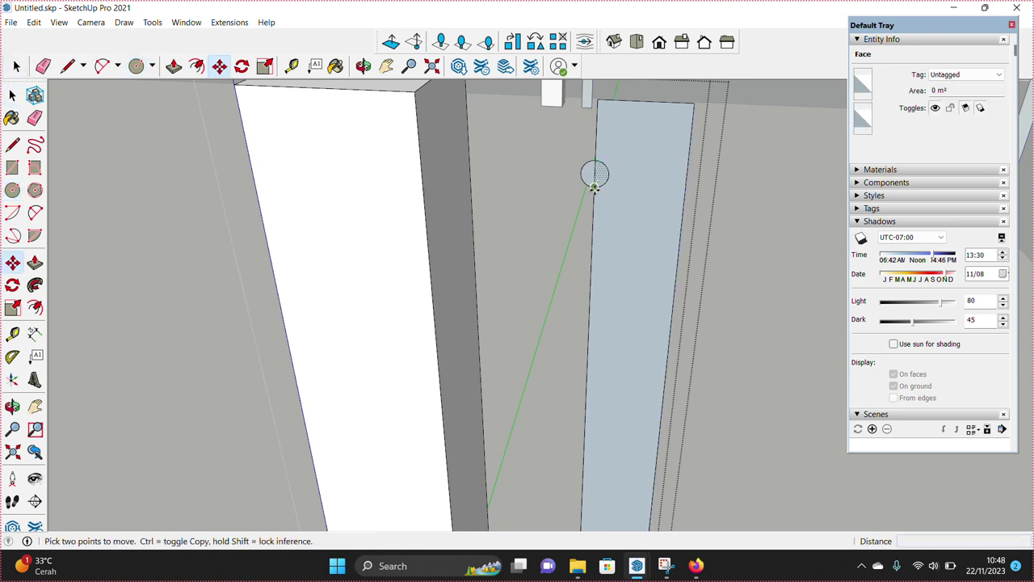
left_click(594, 186)
key("ctrl")
scroll(591, 347, "down", 3)
middle_click_drag(591, 347, 616, 429)
scroll(617, 375, "up", 2)
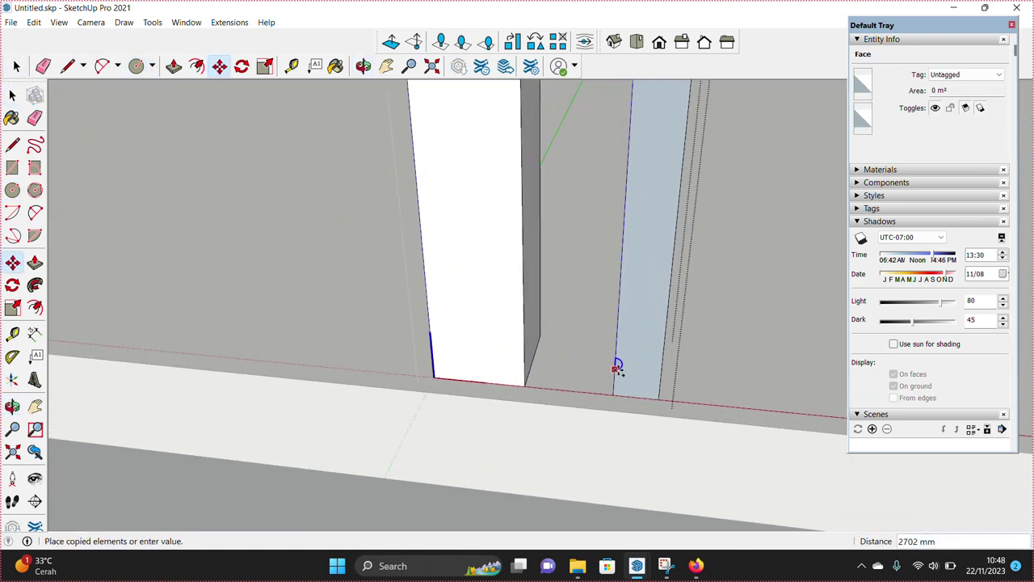
left_click(616, 369)
key("space")
scroll(619, 365, "up", 2)
- Add a tape-measure guide line near the bottom of the profile
key("t")
left_click(612, 376)
scroll(612, 376, "up", 2)
scroll(620, 409, "up", 2)
scroll(623, 404, "up", 2)
left_click(616, 401)
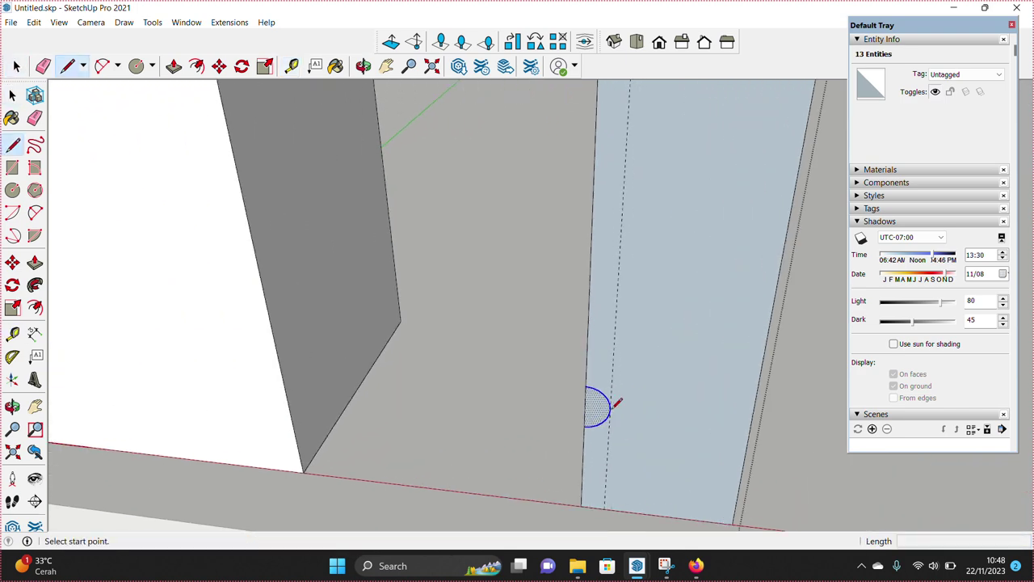
scroll(612, 402, "down", 3)
middle_click_drag(635, 270, 605, 296)
scroll(589, 203, "up", 3)
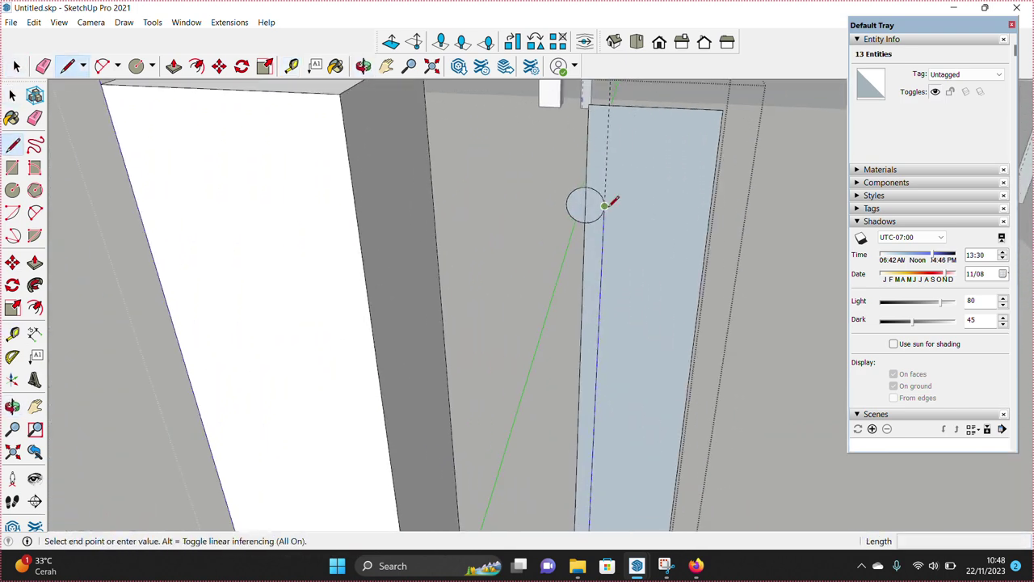
- Draw a line at the circle and erase the extra edges to leave a rounded profile
left_click(603, 204)
key("space")
left_click(590, 251)
key("e")
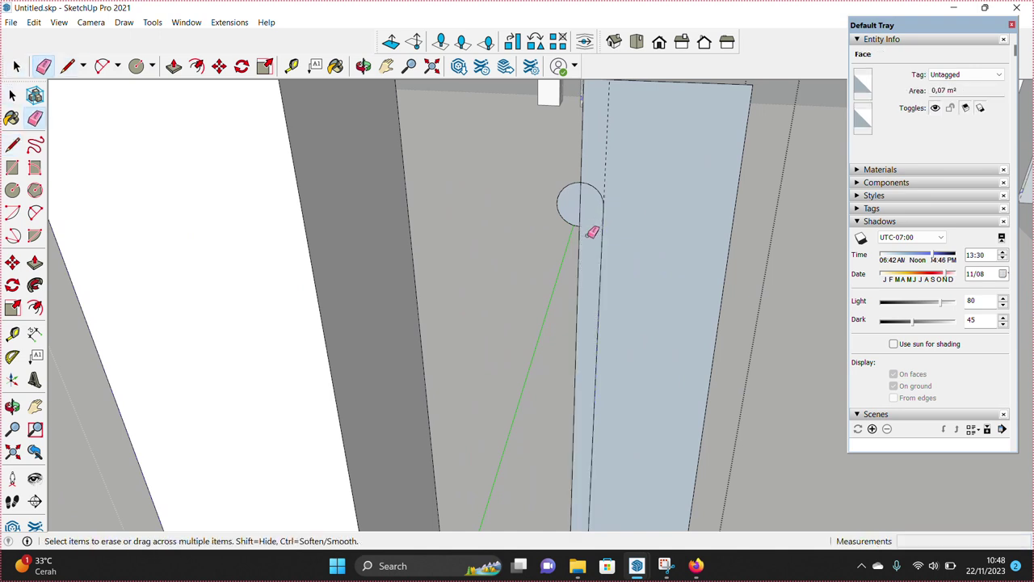
scroll(574, 212, "down", 5)
scroll(596, 191, "up", 2)
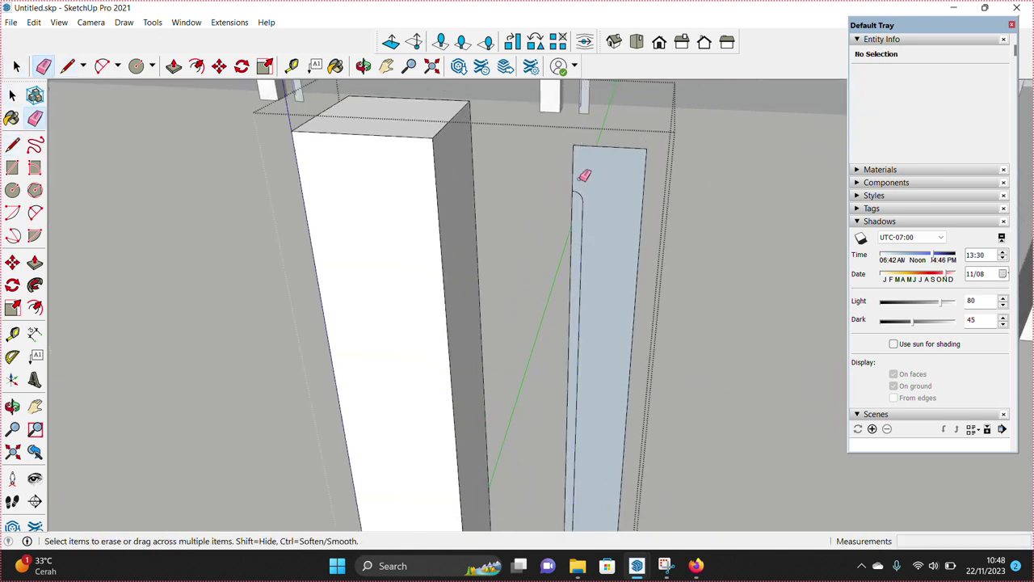
left_click(577, 171)
scroll(653, 199, "down", 3)
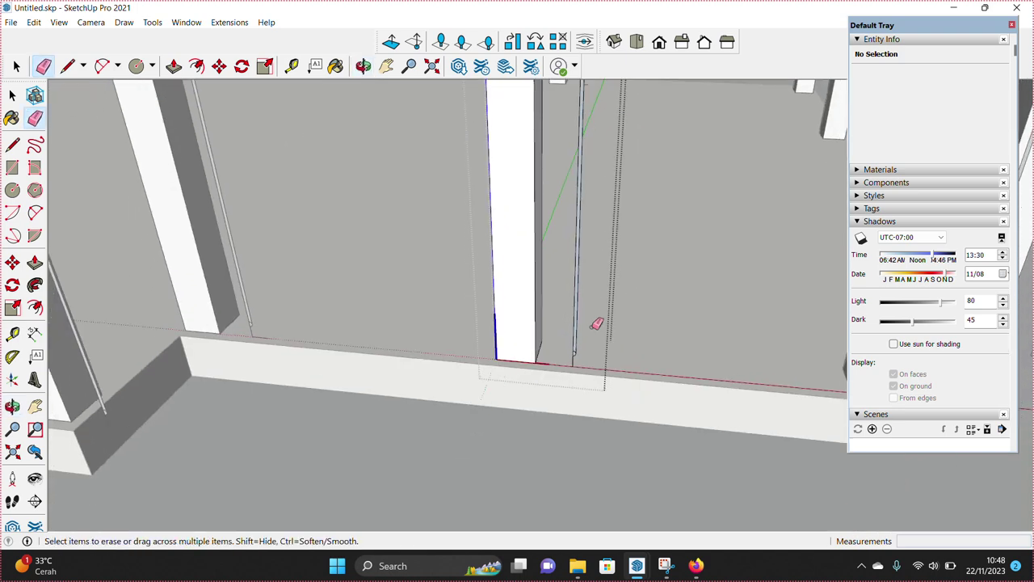
scroll(597, 323, "up", 3)
scroll(565, 323, "up", 1)
key("space")
key("e")
- Draw a small base circle, sweep the profile around it with Follow Me, and select the flute
key("c")
scroll(558, 408, "up", 1)
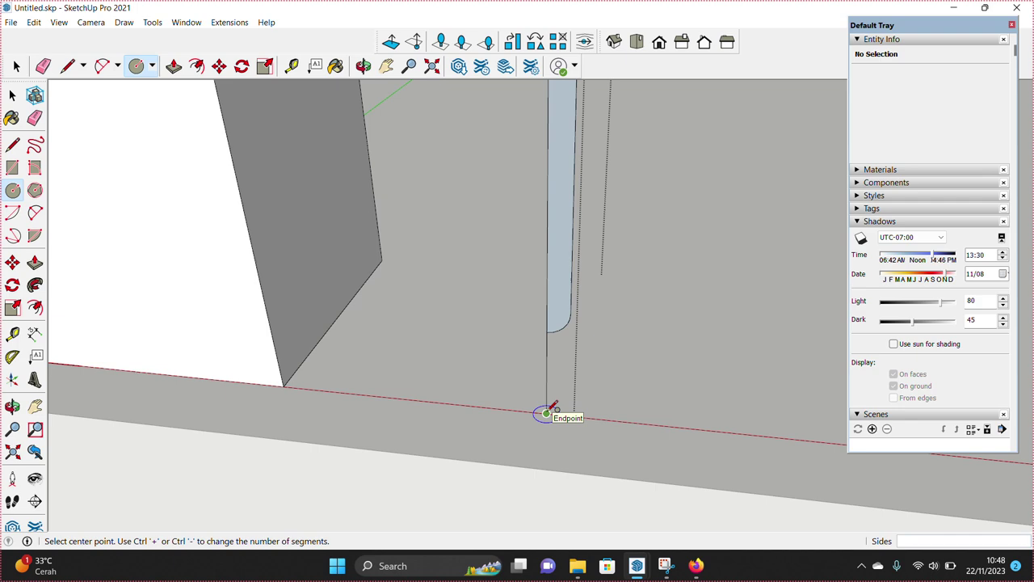
left_click(546, 413)
left_click(566, 415)
key("space")
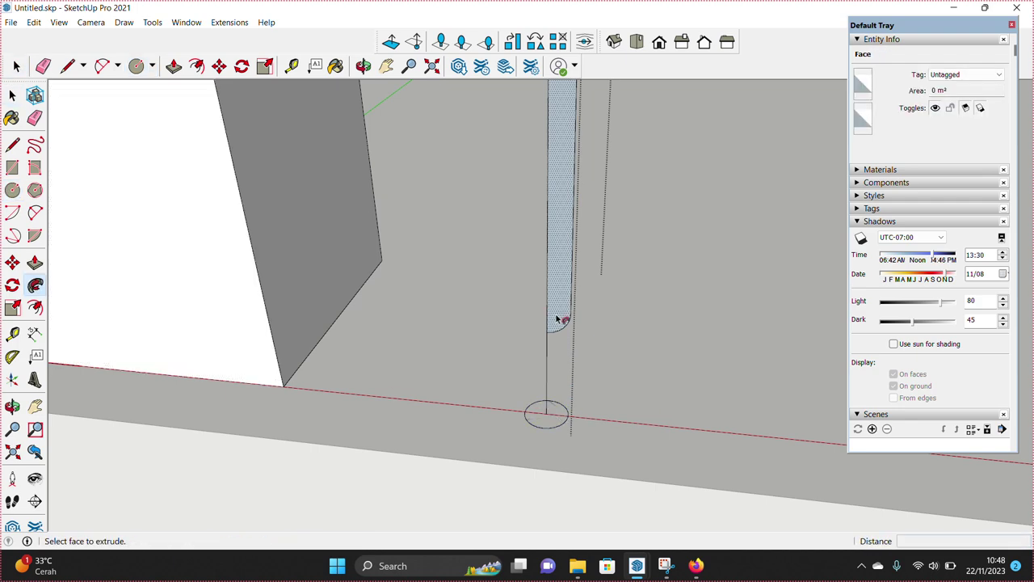
left_click(557, 319)
key("space")
mouse_move(554, 381)
middle_mouse_down()
mouse_move(574, 376)
mouse_move(563, 386)
middle_mouse_up()
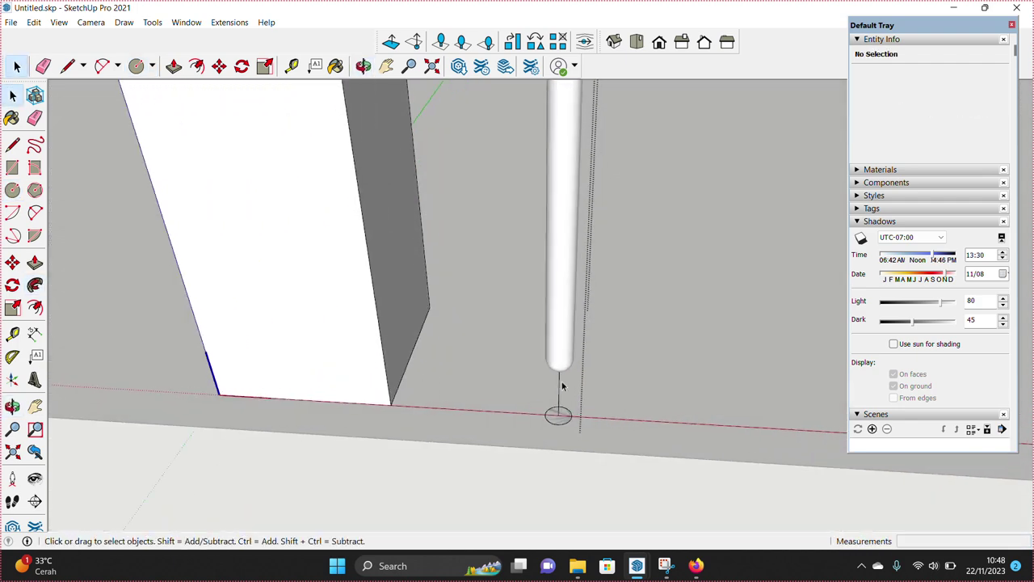
triple_click(563, 363)
- Copy the flute to the block's left edge and array it /2 into three evenly spaced flutes
key("m")
key("ctrl")
left_click(557, 415)
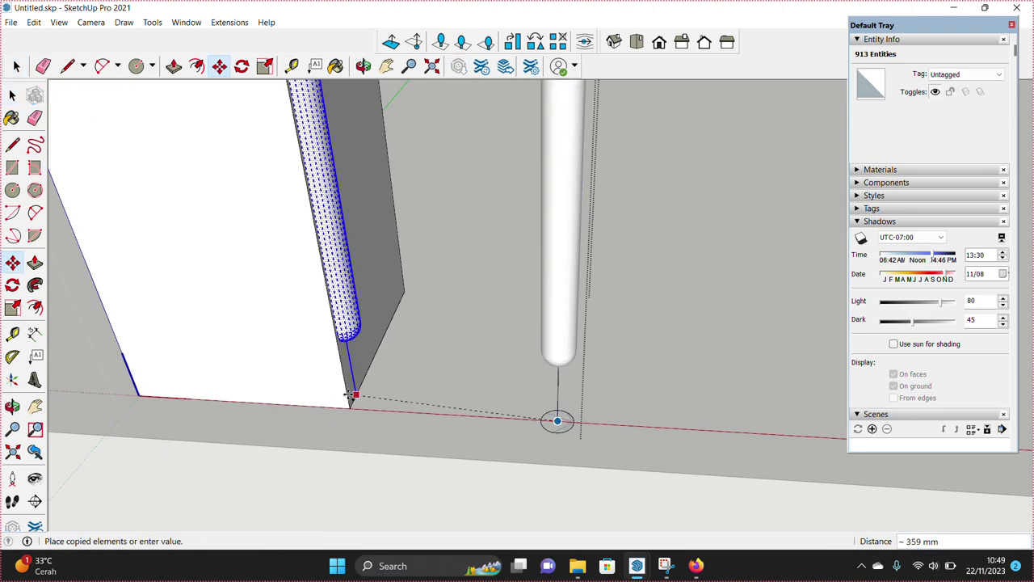
scroll(324, 408, "up", 1)
middle_click_drag(266, 422, 321, 436)
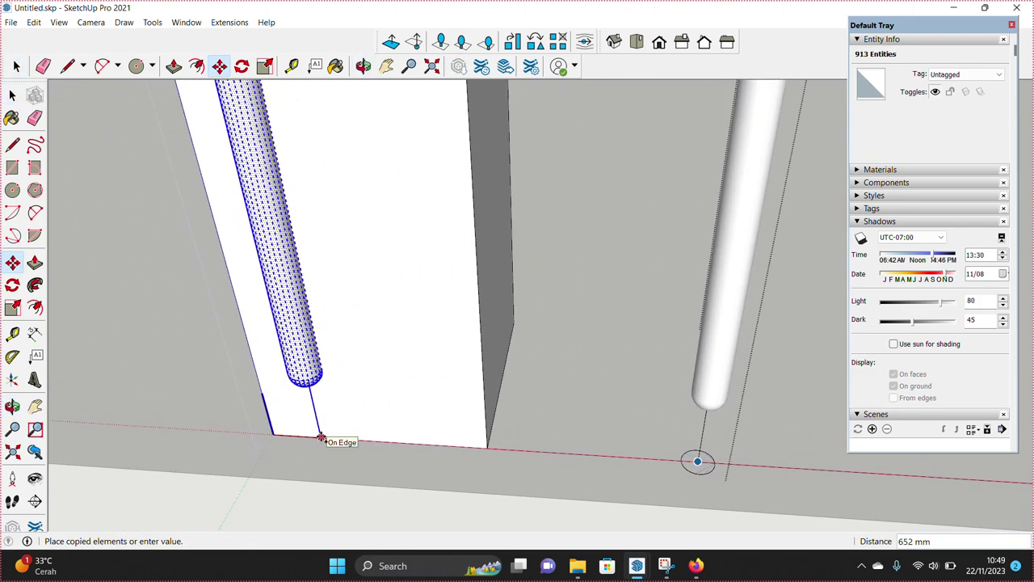
left_click(321, 436)
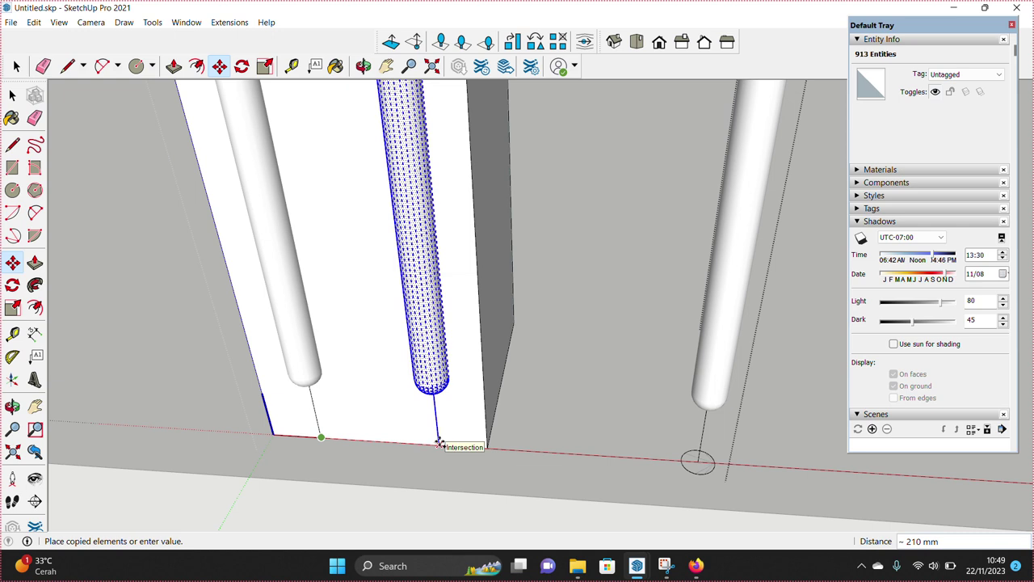
key("Return")
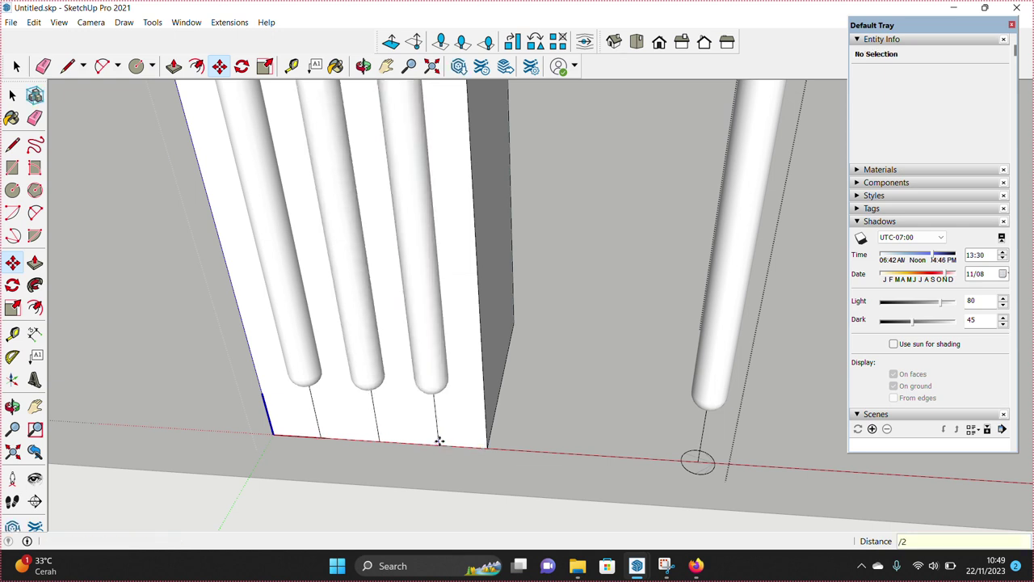
key("space")
scroll(439, 441, "down", 1)
scroll(444, 422, "up", 1)
- Intersect the pillar's front face with the three tubes using Intersect Faces With Model
key("e")
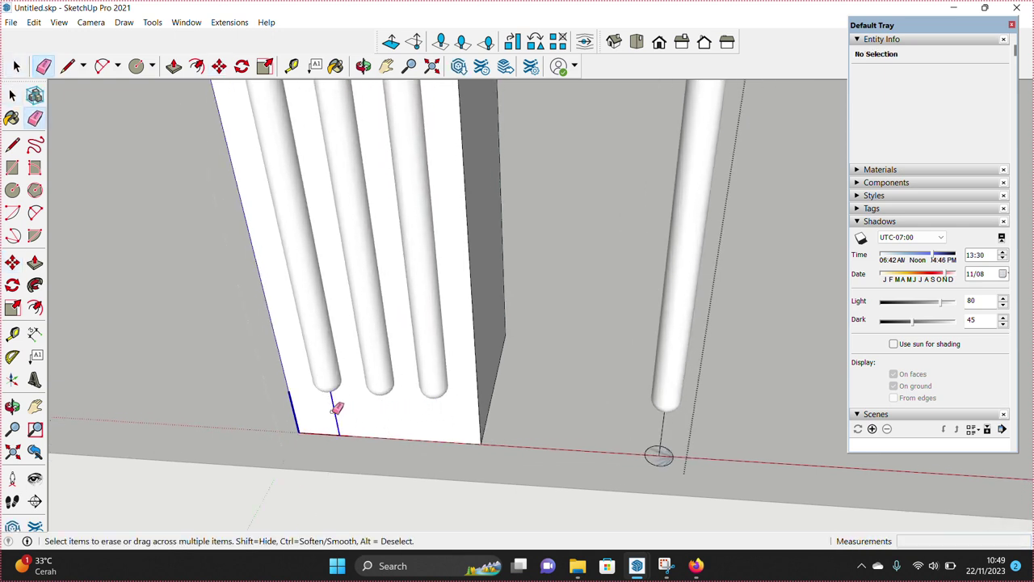
key("space")
middle_click_drag(340, 408, 415, 385)
left_click(410, 381)
right_click(407, 379)
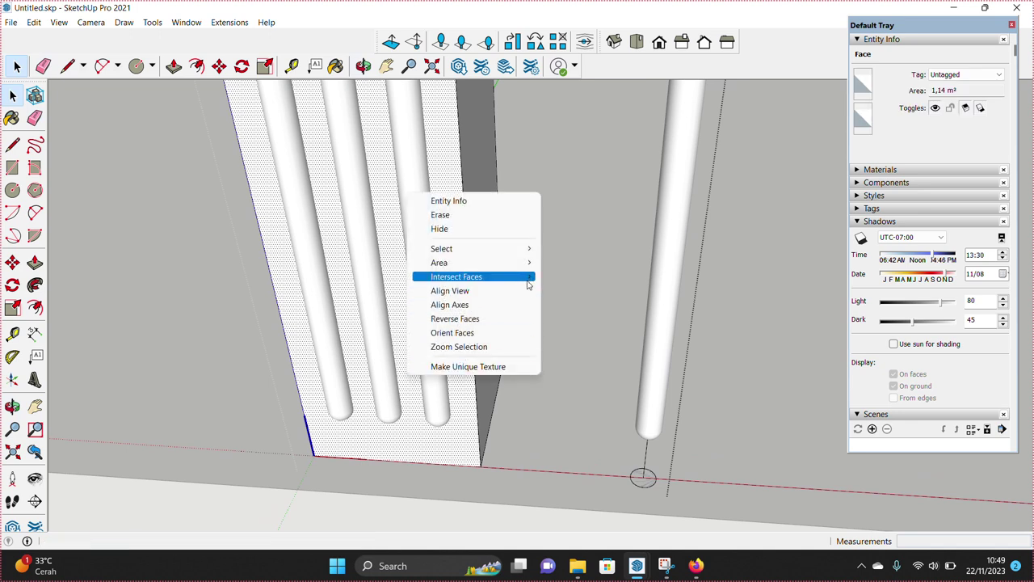
left_click(605, 277)
- Delete the tube surfaces so only recessed grooves remain in the face
left_click(433, 408)
key("Delete")
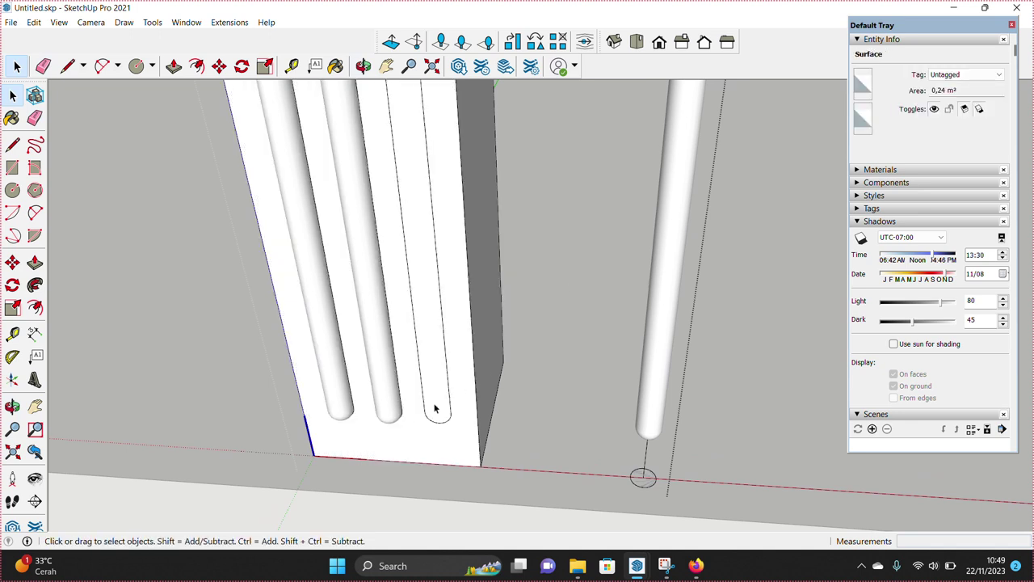
left_click(384, 398)
key("Delete")
left_click(344, 396)
key("Delete")
left_click(422, 404)
key("Delete")
- Reverse the groove faces so the flutes face outward
mouse_move(440, 401)
middle_mouse_down()
mouse_move(464, 399)
mouse_move(423, 393)
middle_mouse_up()
left_click(381, 387)
right_click(480, 390)
left_click(528, 348)
- Orbit to check the fluted faces across all the column copies
scroll(453, 387, "down", 5)
mouse_move(504, 354)
middle_mouse_down()
mouse_move(507, 375)
mouse_move(512, 365)
mouse_move(476, 354)
mouse_move(464, 379)
mouse_move(614, 352)
mouse_move(720, 429)
mouse_move(677, 292)
mouse_move(693, 346)
mouse_move(501, 131)
middle_mouse_up()
left_click(546, 452)
left_click(459, 395)
left_click(614, 352, "shift")
left_click(674, 302)
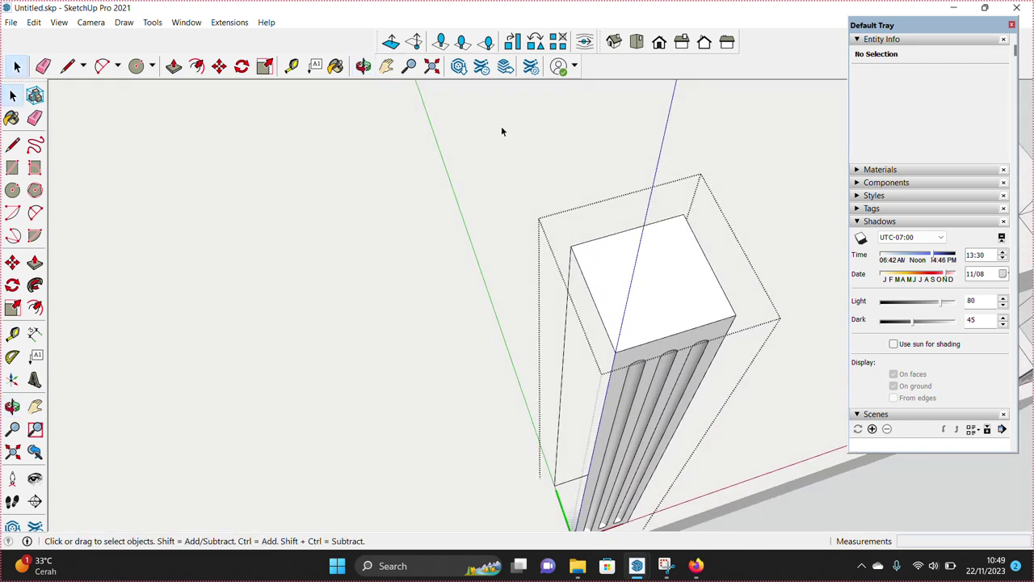
- In Top view, copy the fluted face geometry to a spot beside the pillar
left_click(636, 46)
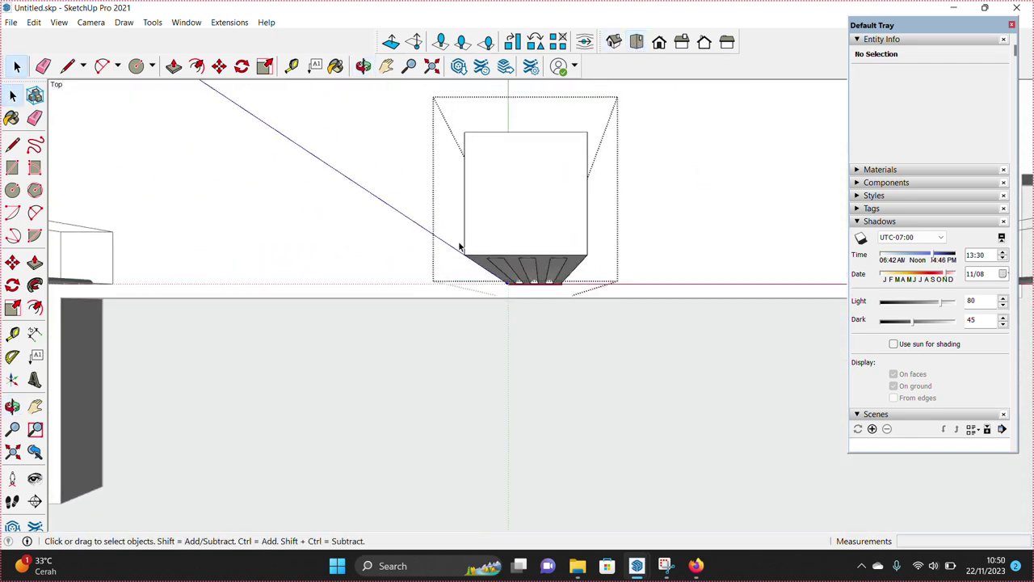
key("ctrl+a")
left_click(412, 289)
key("ctrl")
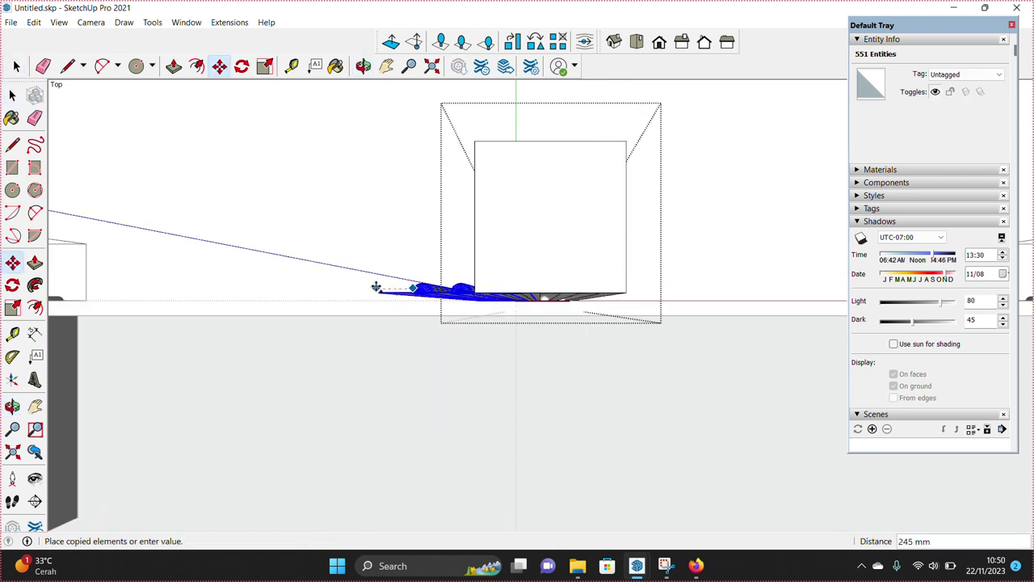
left_click(314, 287)
middle_click_drag(315, 287, 474, 257)
- Rotate the copied flute panel 90° and move it against the pillar's side
key("a")
key("q")
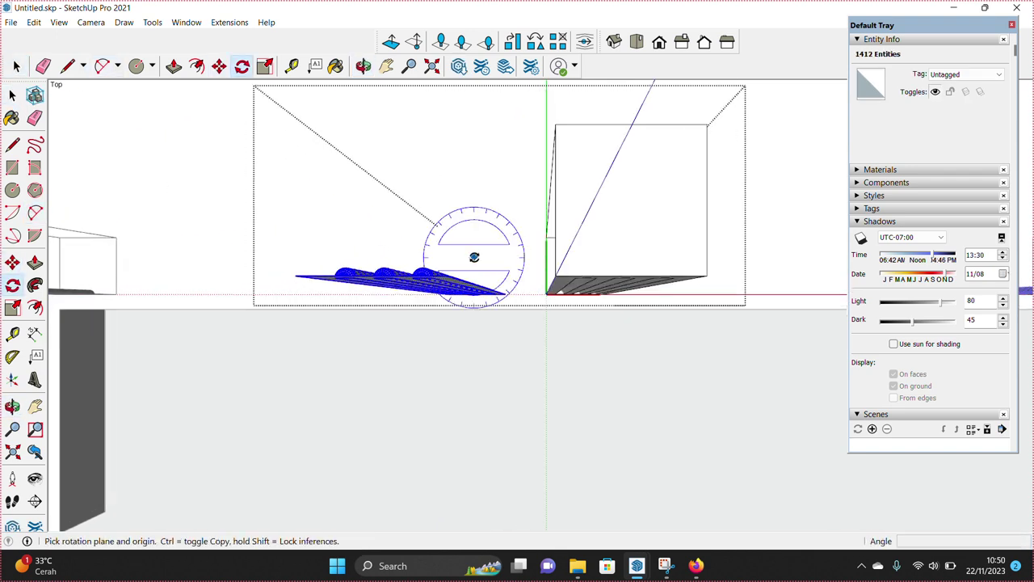
key("Escape")
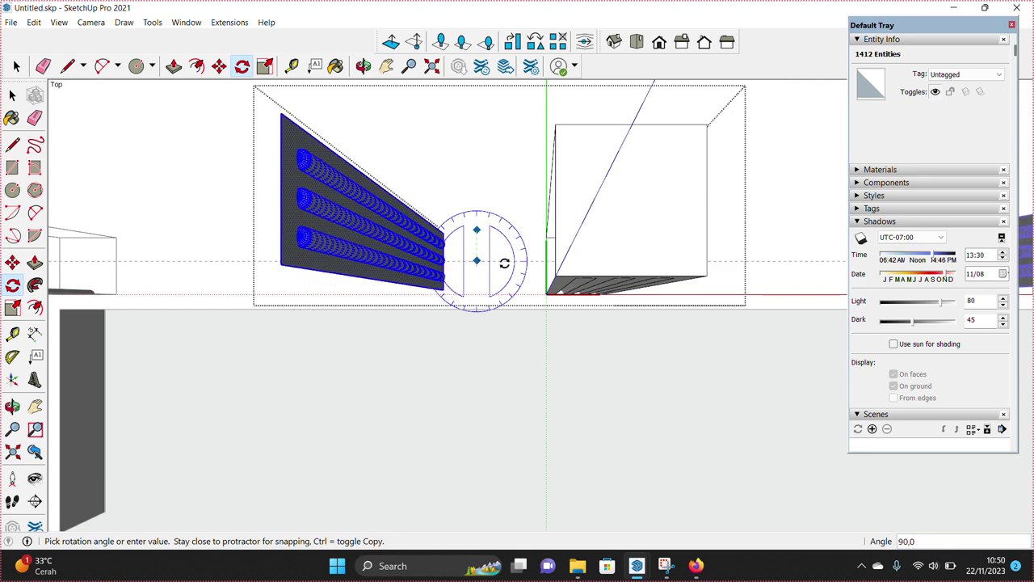
key("space")
left_click(362, 272)
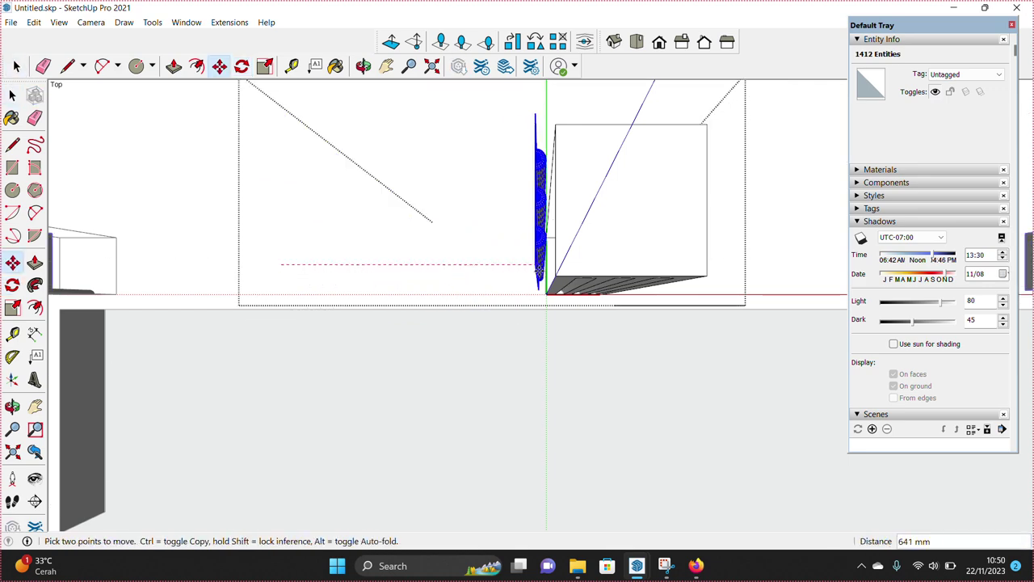
mouse_move(554, 277)
middle_mouse_down()
mouse_move(568, 249)
mouse_move(483, 287)
middle_mouse_up()
key("ctrl")
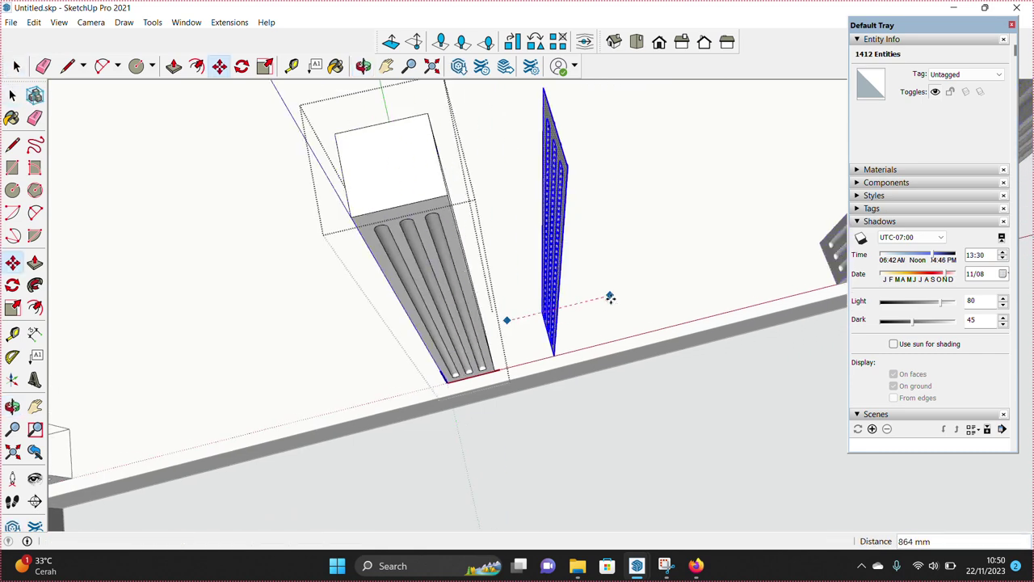
- Flip the copied panel along the red direction and seat it on the pillar
left_click(609, 296)
key("space")
scroll(565, 242, "up", 3)
right_click(558, 214)
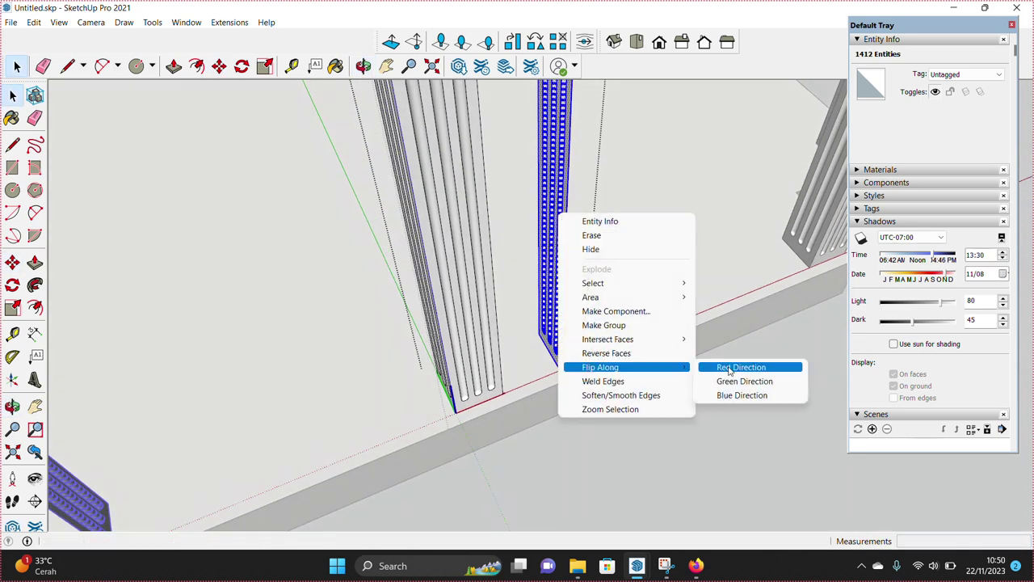
left_click(730, 370)
scroll(512, 418, "up", 2)
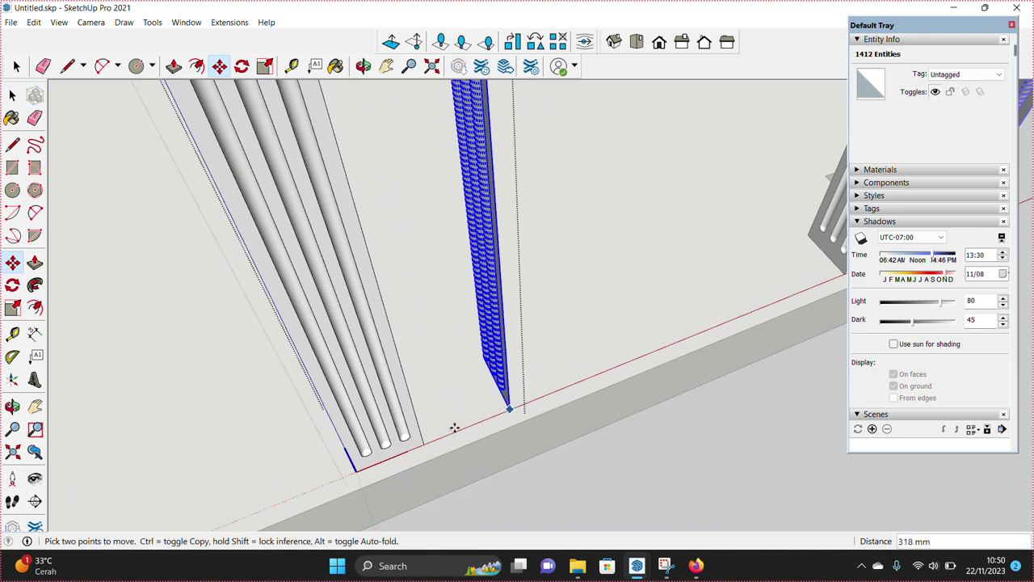
left_click(423, 439)
- Draw a vertical line on the column face and erase the leftover edges
key("space")
scroll(445, 392, "down", 3)
mouse_move(445, 393)
middle_mouse_down()
mouse_move(422, 445)
mouse_move(508, 346)
mouse_move(546, 177)
mouse_move(750, 256)
mouse_move(479, 330)
mouse_move(548, 428)
middle_mouse_up()
key("l")
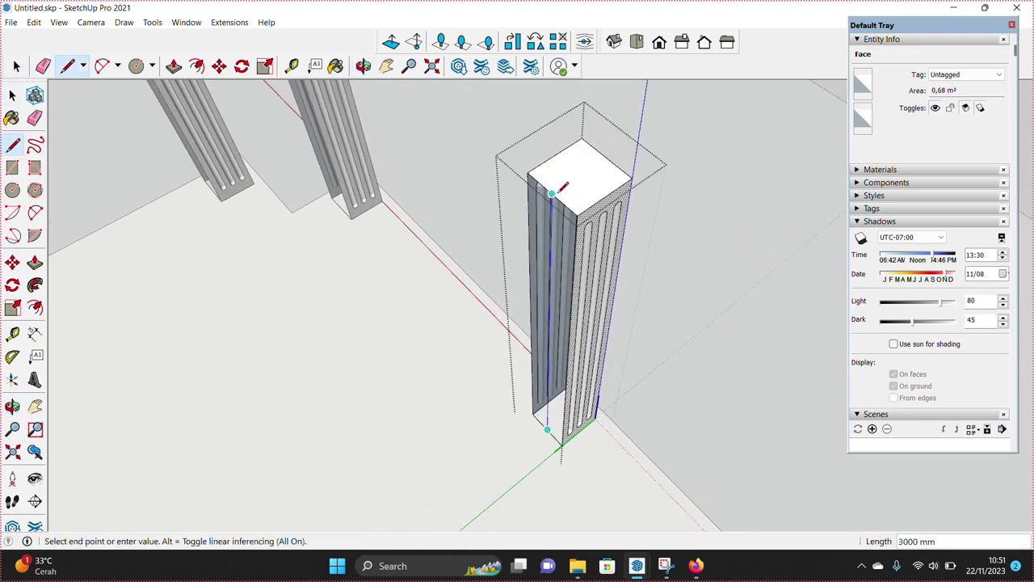
left_click(552, 192)
key("space")
key("e")
mouse_move(573, 229)
middle_mouse_down()
mouse_move(638, 185)
mouse_move(581, 232)
mouse_move(254, 323)
mouse_move(425, 263)
mouse_move(467, 234)
middle_mouse_up()
key("space")
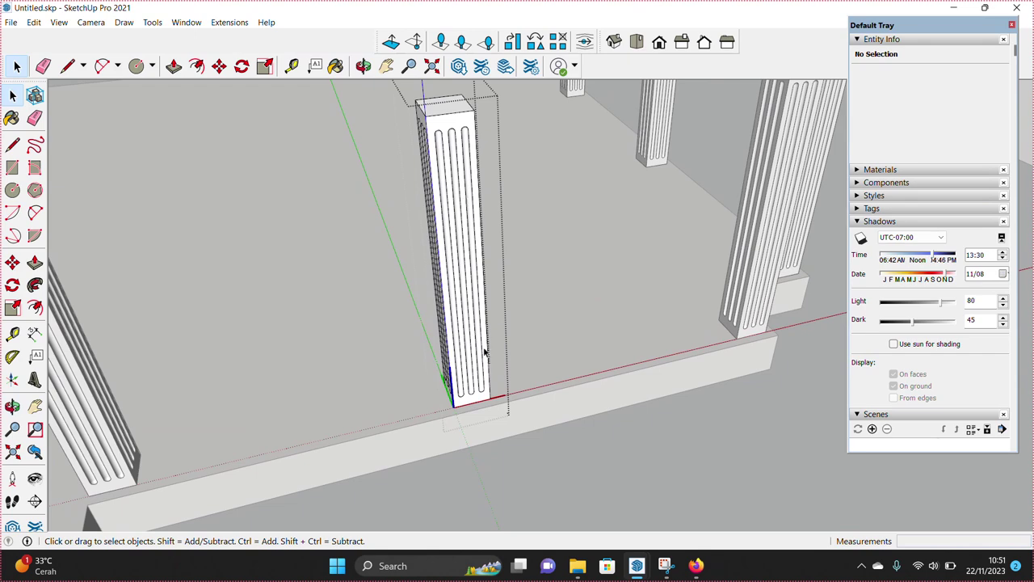
scroll(485, 352, "up", 3)
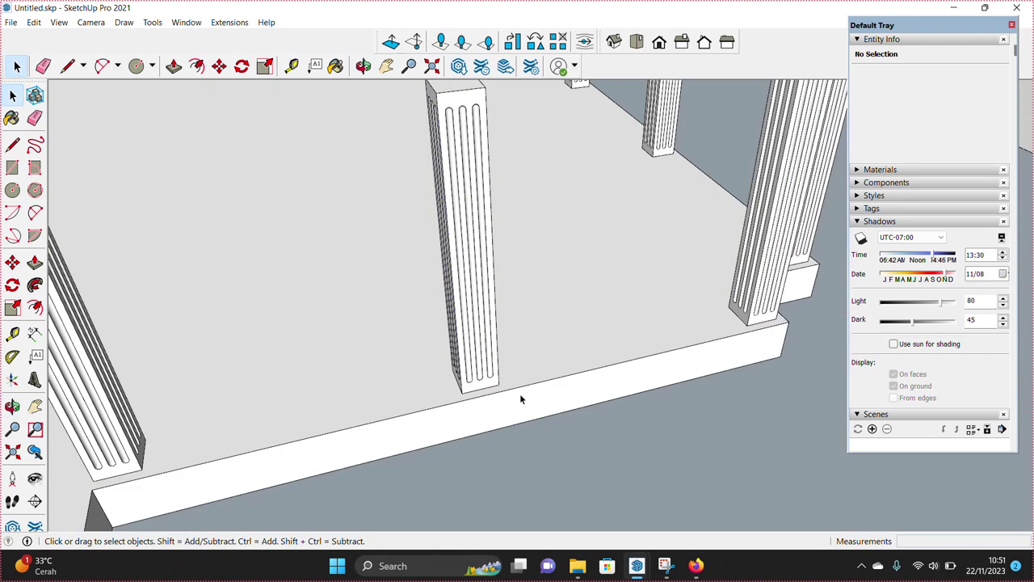
left_click(289, 381)
scroll(289, 382, "up", 3)
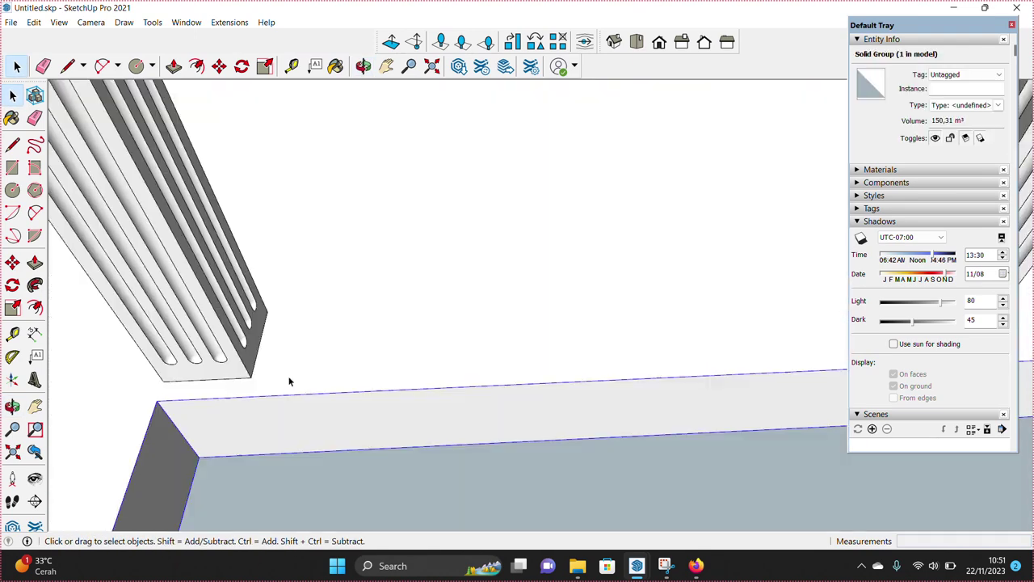
- Mark a 100 mm guide and draw a rectangle on the slab between two columns
left_click(260, 343)
type("100")
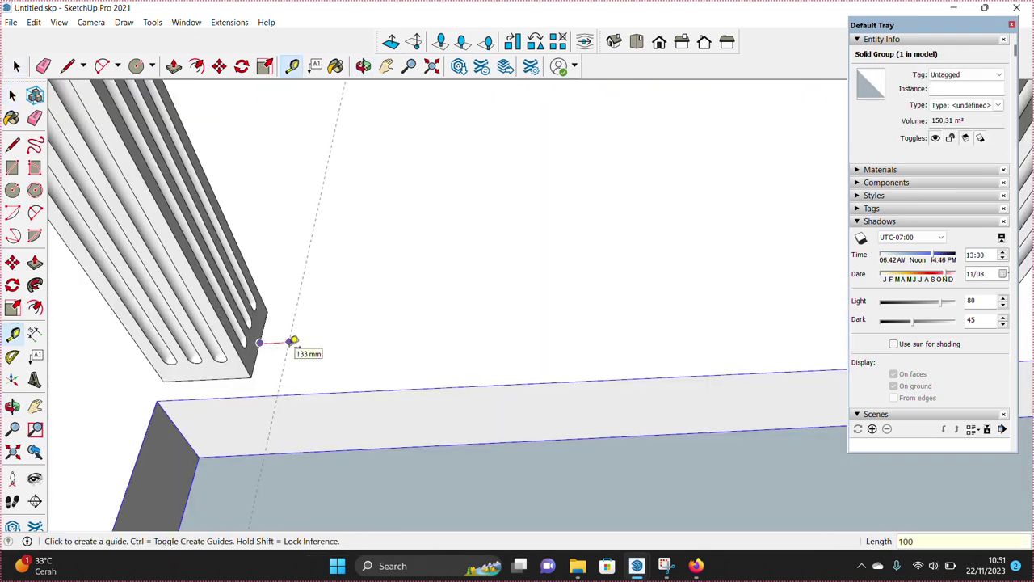
mouse_move(295, 343)
middle_mouse_down()
mouse_move(668, 334)
mouse_move(709, 316)
mouse_move(408, 343)
mouse_move(665, 347)
mouse_move(635, 325)
mouse_move(256, 363)
mouse_move(222, 331)
mouse_move(225, 315)
mouse_move(162, 261)
mouse_move(256, 363)
mouse_move(276, 373)
mouse_move(300, 342)
mouse_move(290, 363)
middle_mouse_up()
left_click(225, 317)
key("space")
key("r")
left_click(258, 317)
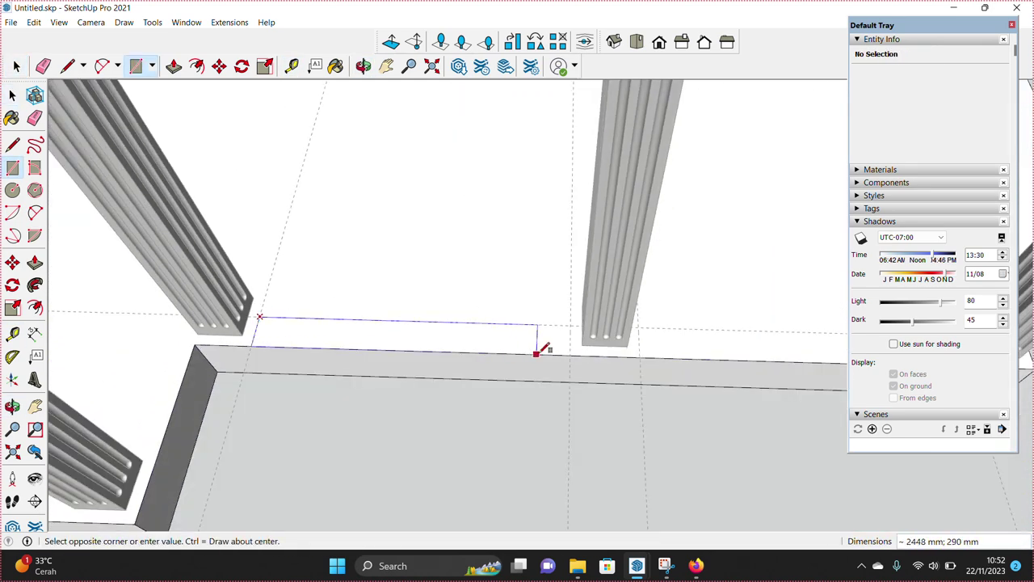
left_click(576, 349)
- Copy the rectangle into the neighbouring bays between the columns
key("space")
left_click(472, 340)
key("m")
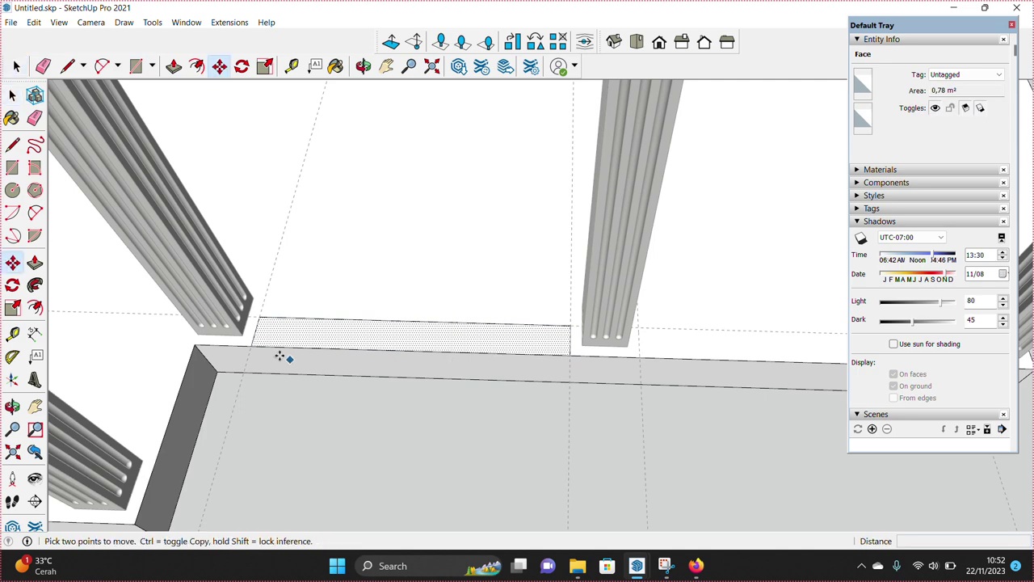
key("ctrl")
left_click(270, 351)
left_click(637, 353)
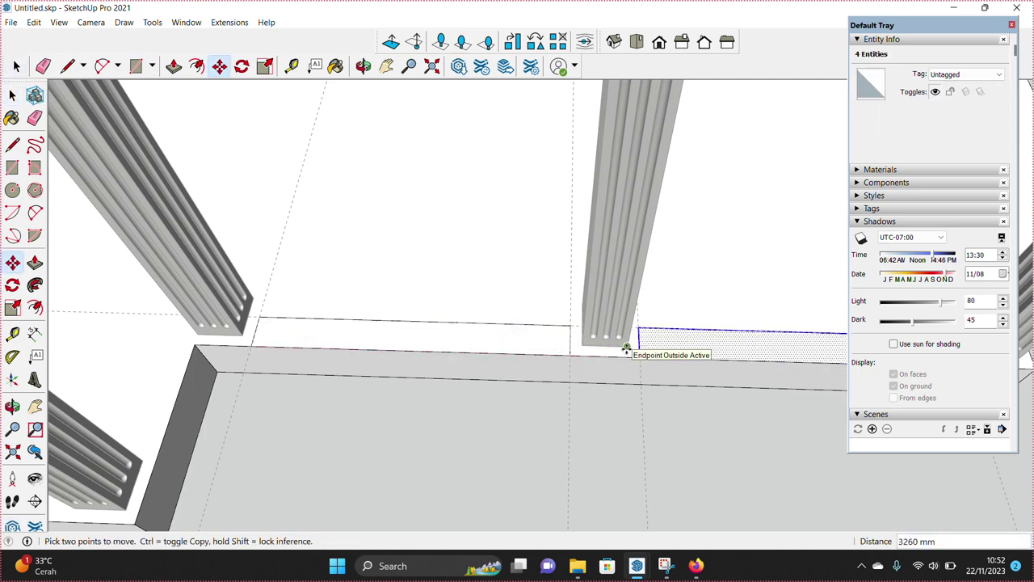
left_click(626, 347)
scroll(626, 347, "down", 5)
scroll(306, 393, "up", 5)
left_click(261, 376)
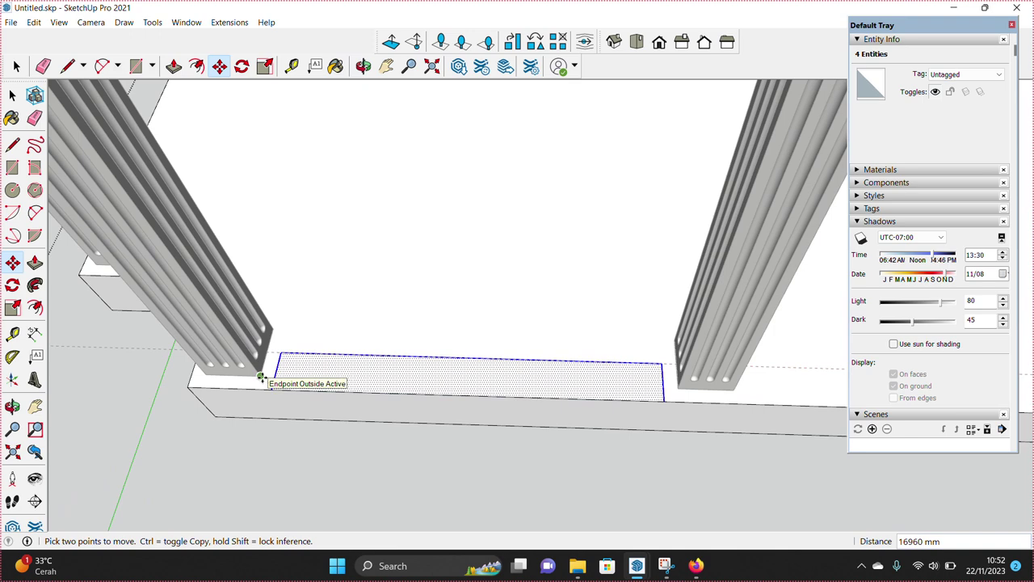
scroll(450, 377, "down", 3)
scroll(466, 361, "up", 4)
key("space")
scroll(372, 361, "down", 2)
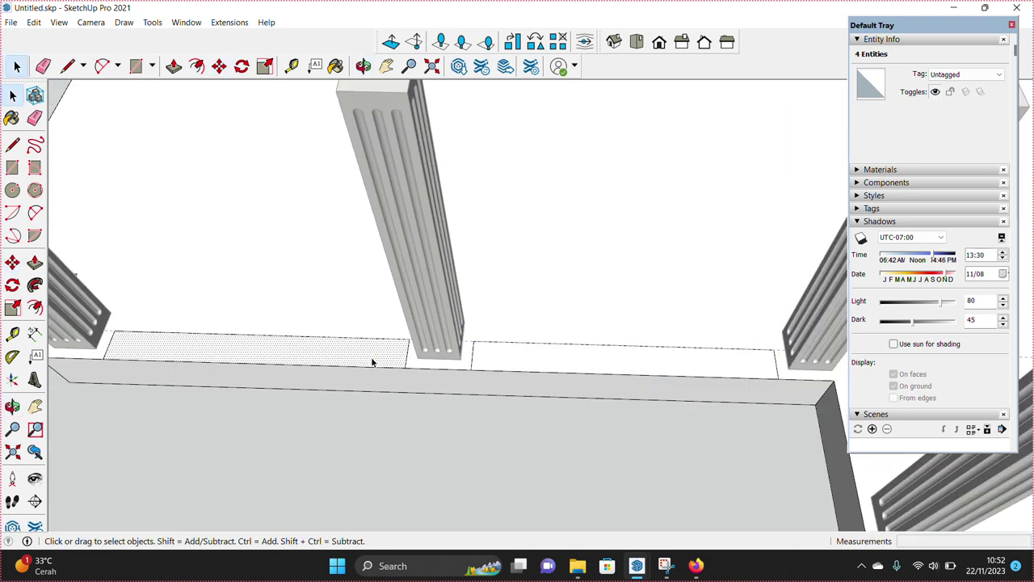
- Push the rectangles 500 mm down into the slab
left_click(372, 362)
left_click(363, 395)
double_click(526, 369)
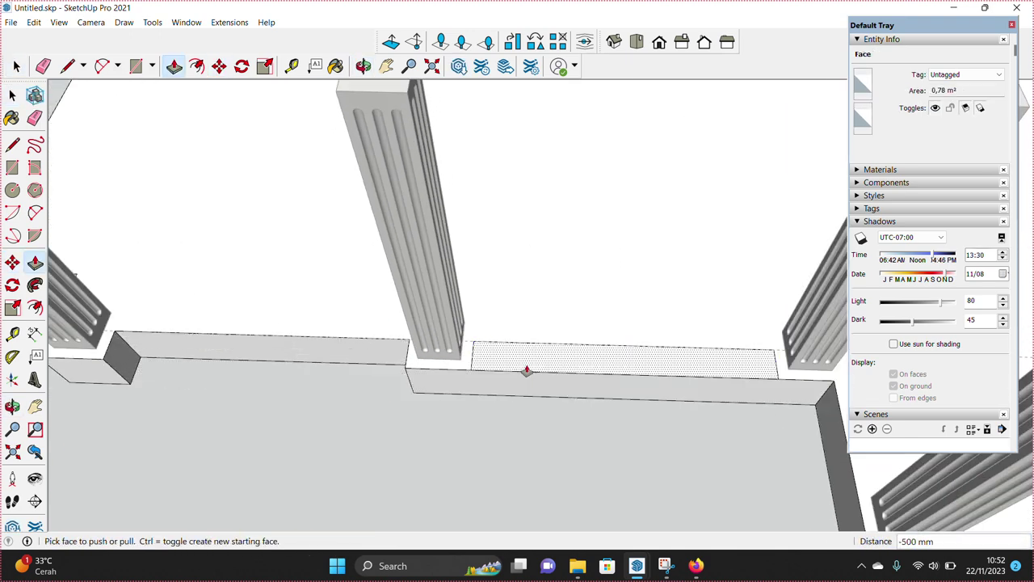
scroll(526, 397, "down", 3)
scroll(233, 393, "up", 3)
scroll(232, 393, "up", 2)
middle_click_drag(703, 385, 387, 399)
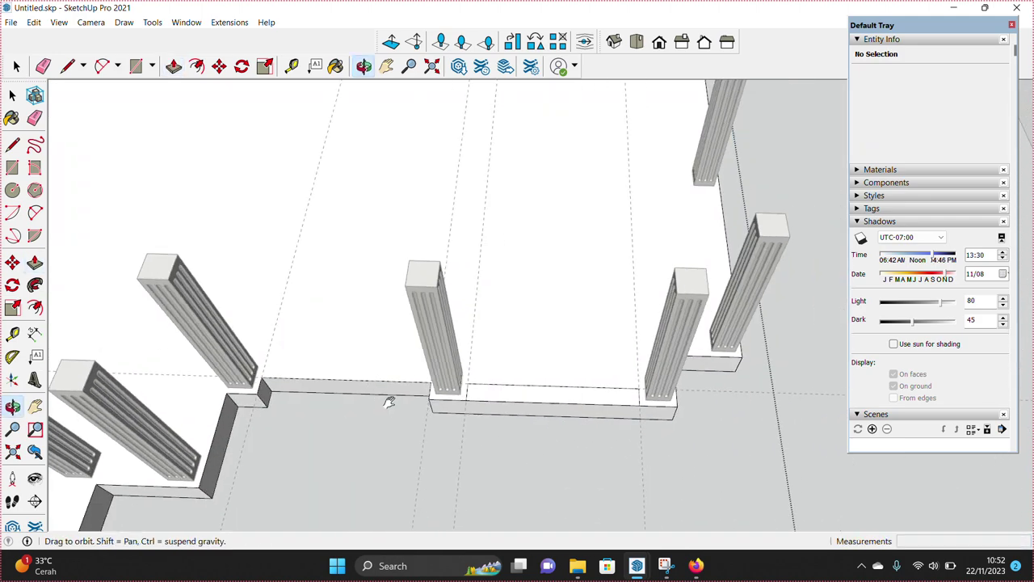
key("space")
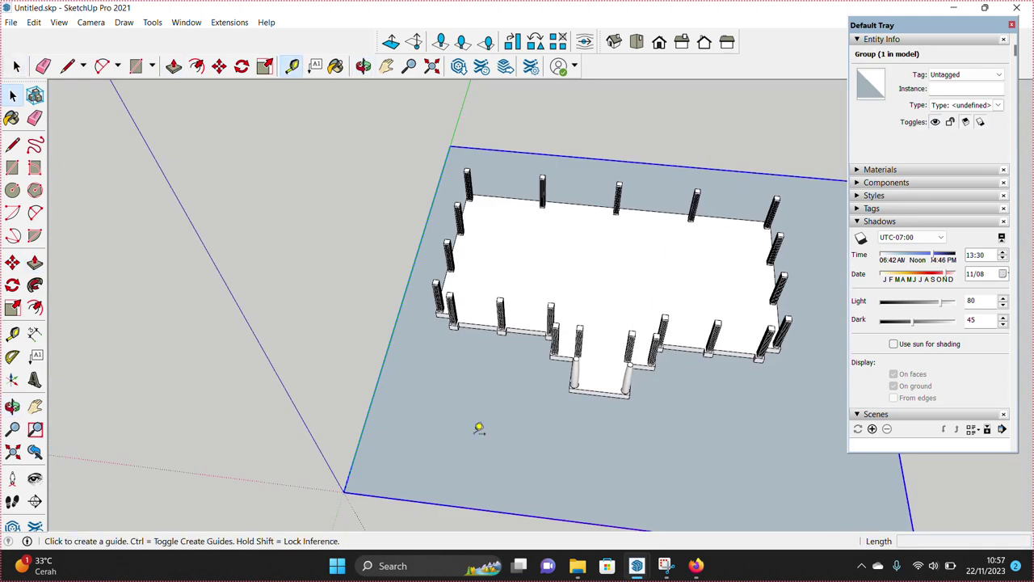
- Start a guide from the plaza's front edge, then discard it
scroll(379, 366, "up", 1)
scroll(409, 369, "down", 1)
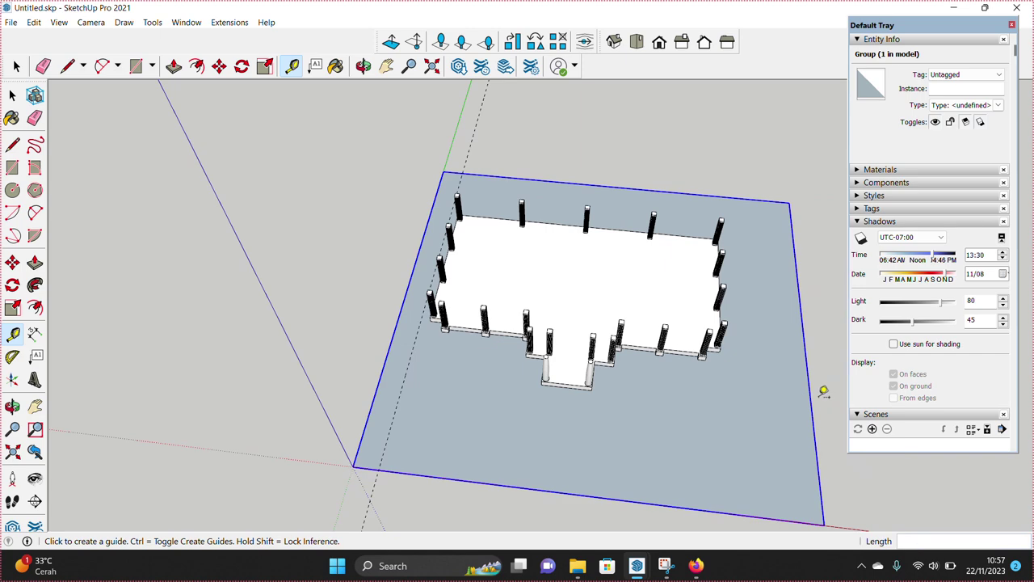
scroll(486, 423, "up", 1)
scroll(465, 408, "up", 1)
scroll(467, 363, "up", 1)
left_click(467, 321)
scroll(480, 388, "down", 2)
scroll(599, 364, "up", 2)
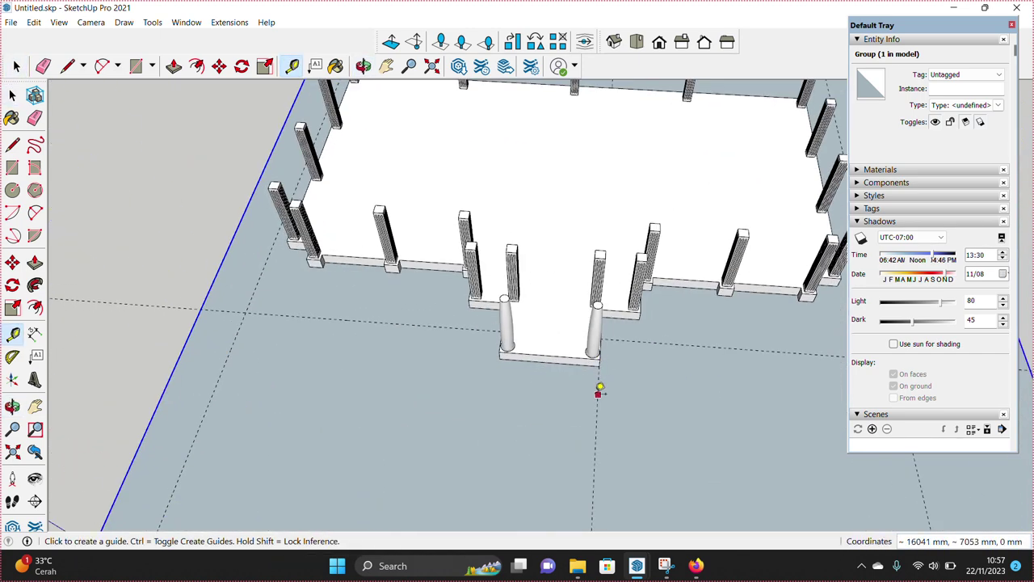
left_click(598, 394)
scroll(586, 408, "down", 2)
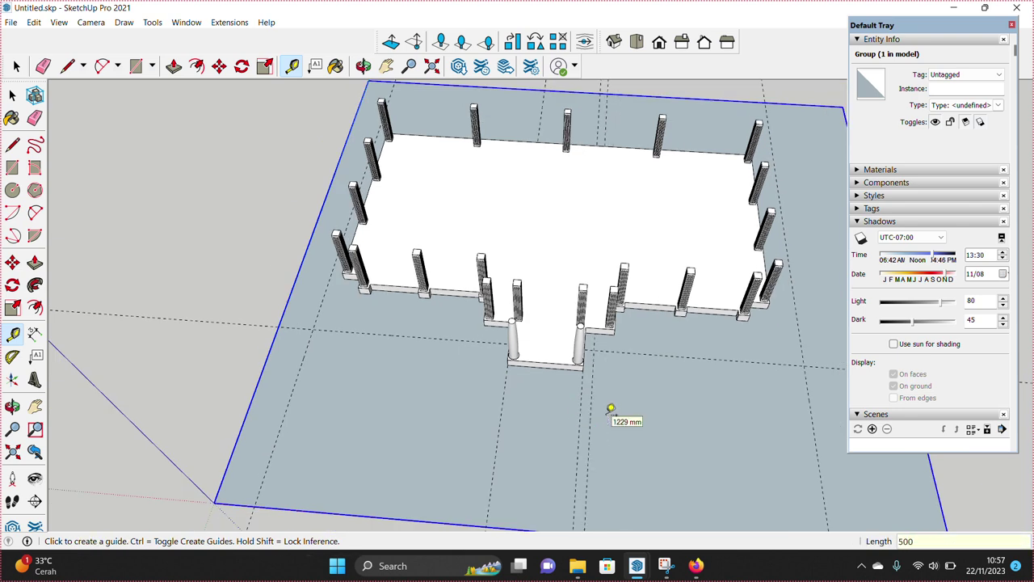
key("space")
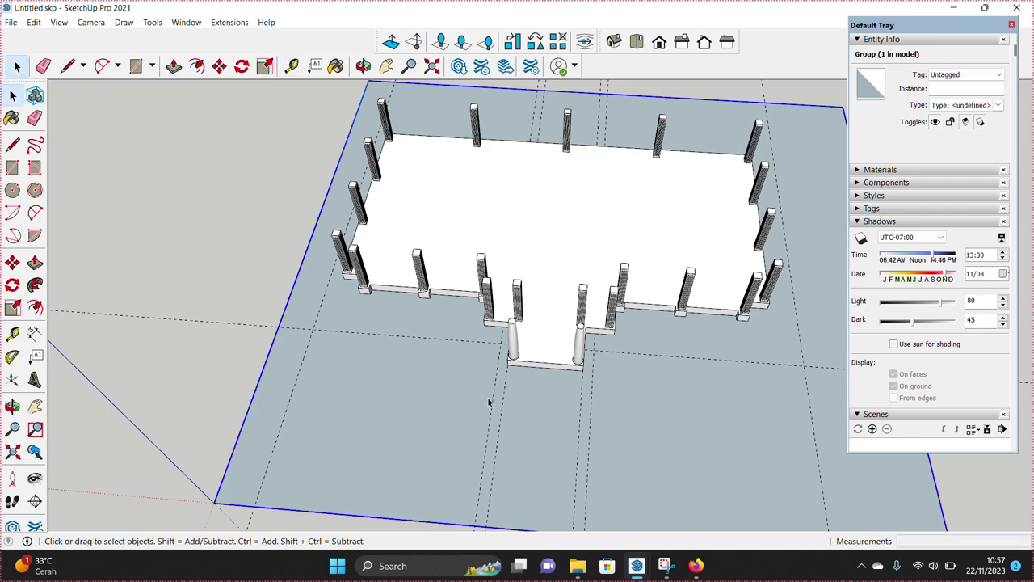
- Draw a line on the ground from in front of the entrance toward the building's right side
key("l")
scroll(447, 432, "up", 2)
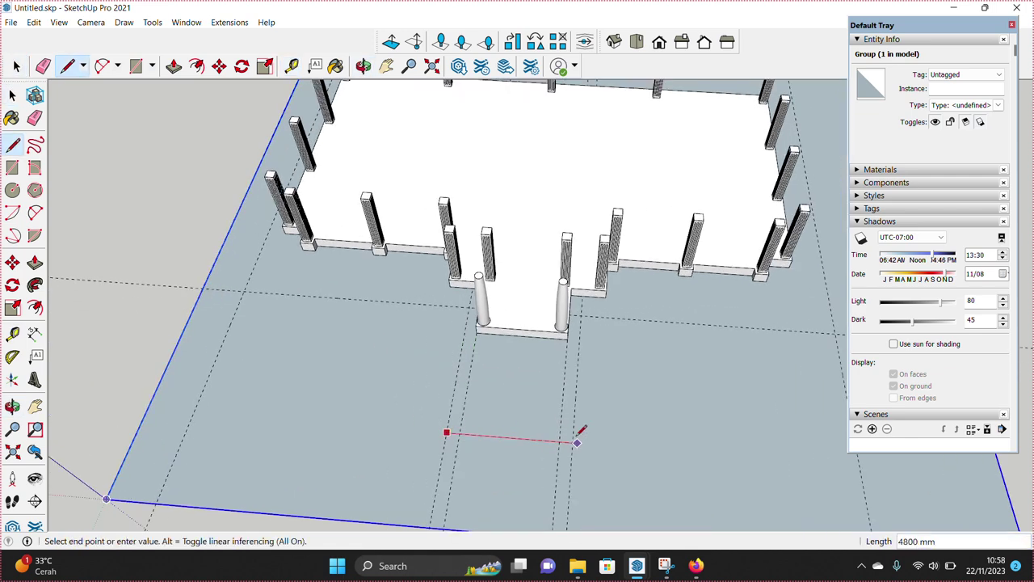
left_click(580, 319)
scroll(581, 315, "down", 2)
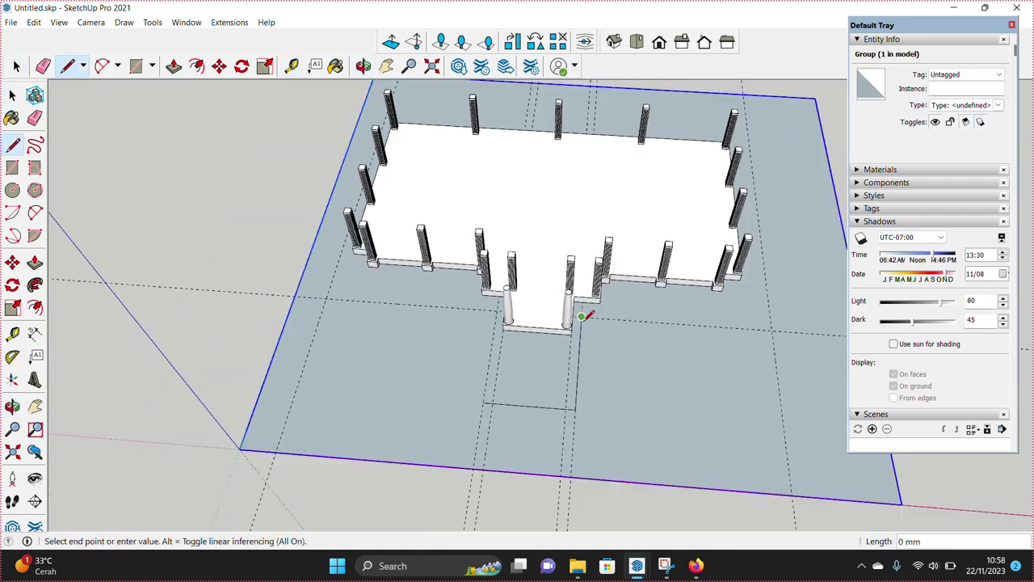
left_click(772, 329)
scroll(762, 196, "down", 2)
scroll(759, 162, "down", 1)
scroll(756, 133, "up", 3)
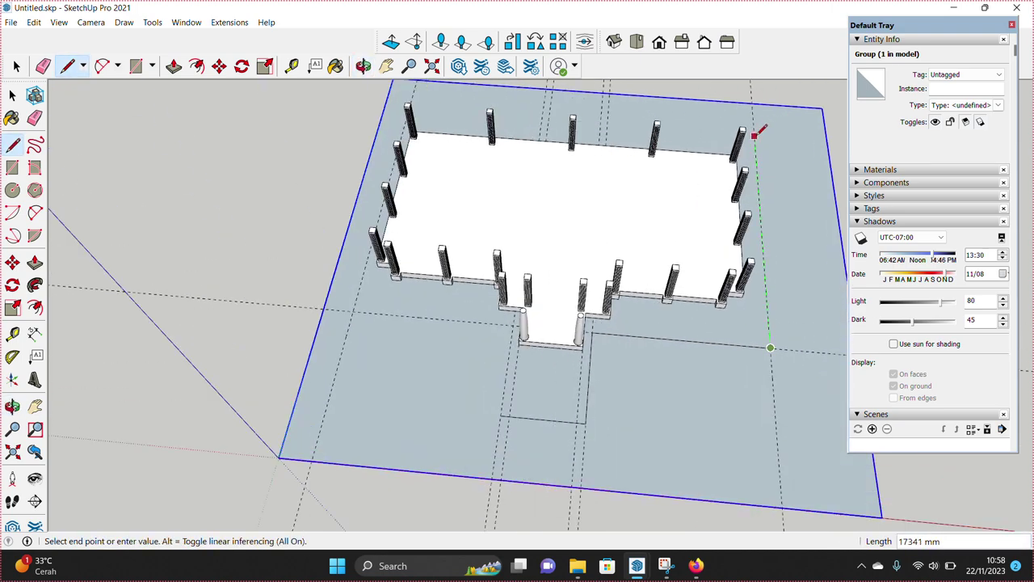
scroll(479, 116, "up", 2)
scroll(464, 113, "up", 1)
scroll(554, 130, "up", 1)
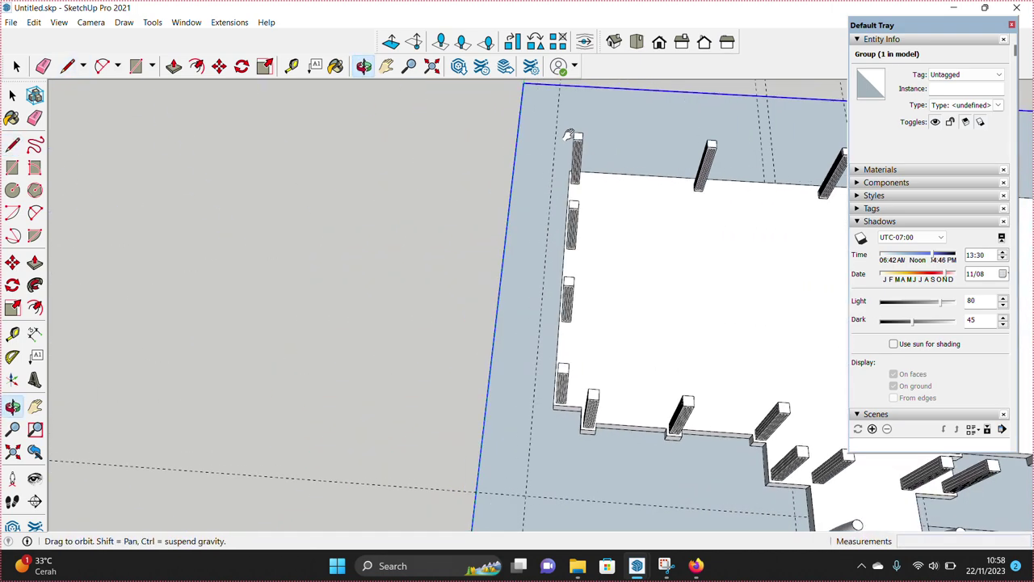
left_click(556, 137)
scroll(556, 137, "down", 2)
scroll(679, 360, "up", 2)
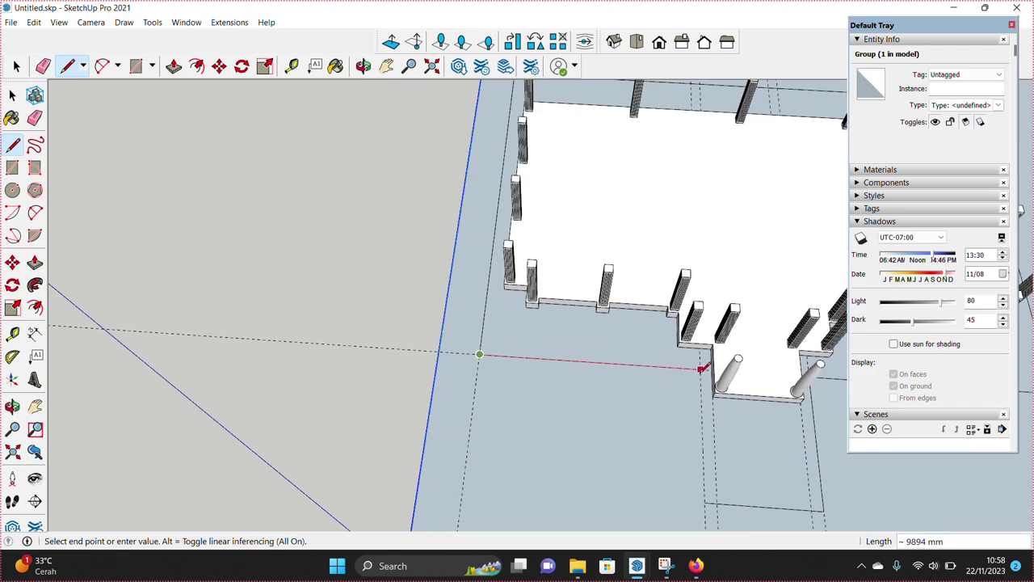
key("Escape")
- Erase the stray dashed line on the ground
key("space")
scroll(646, 403, "down", 3)
middle_click_drag(647, 404, 565, 392)
key("e")
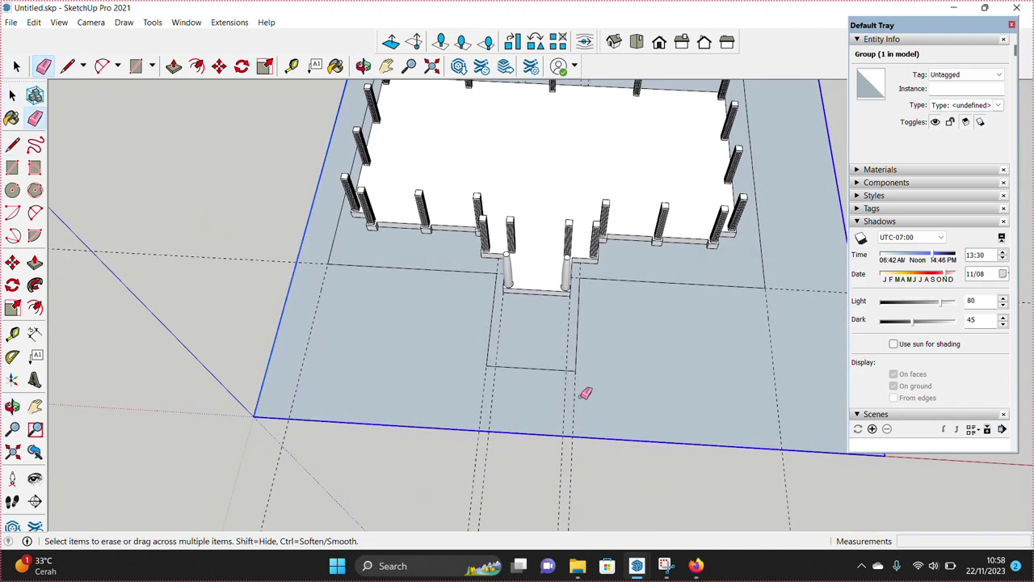
left_click(480, 394)
- Draw a ground rectangle to the left of the entrance
scroll(719, 335, "up", 2)
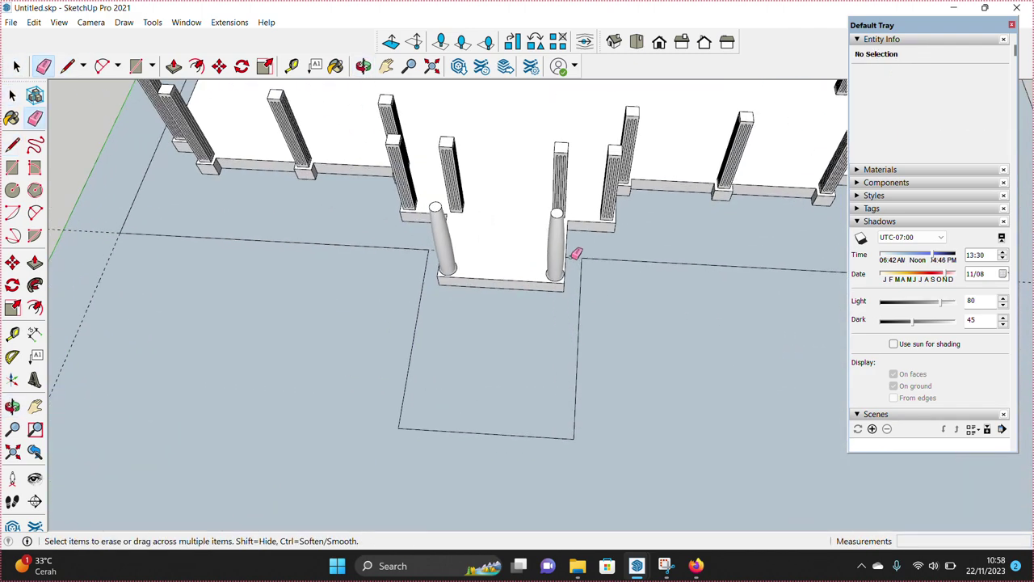
scroll(574, 250, "down", 2)
middle_click_drag(575, 249, 355, 316)
middle_click_drag(262, 301, 337, 309)
key("r")
left_click(531, 314)
key("space")
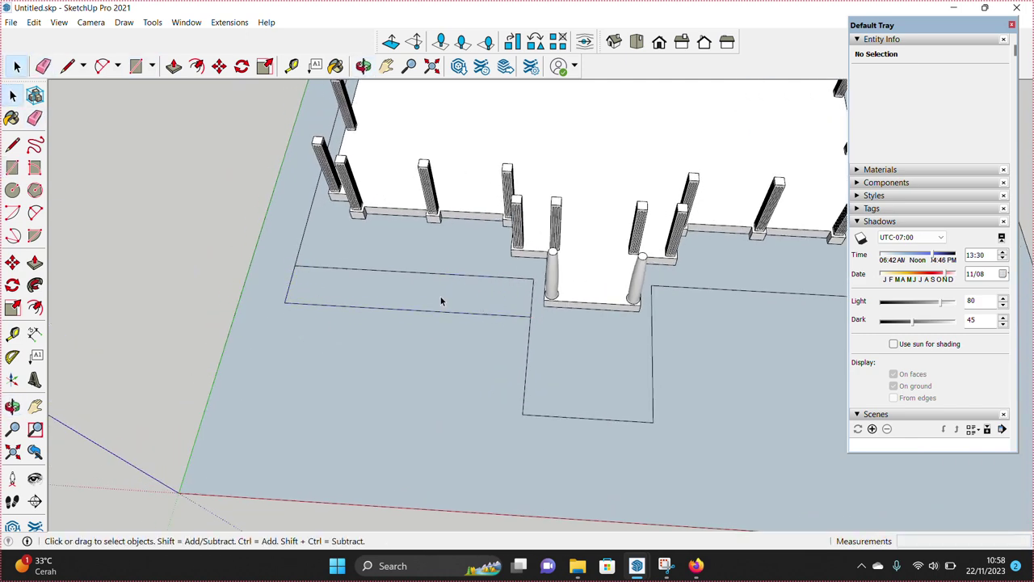
- Copy the rectangle to the right side of the entrance
key("m")
left_click(294, 265)
key("ctrl")
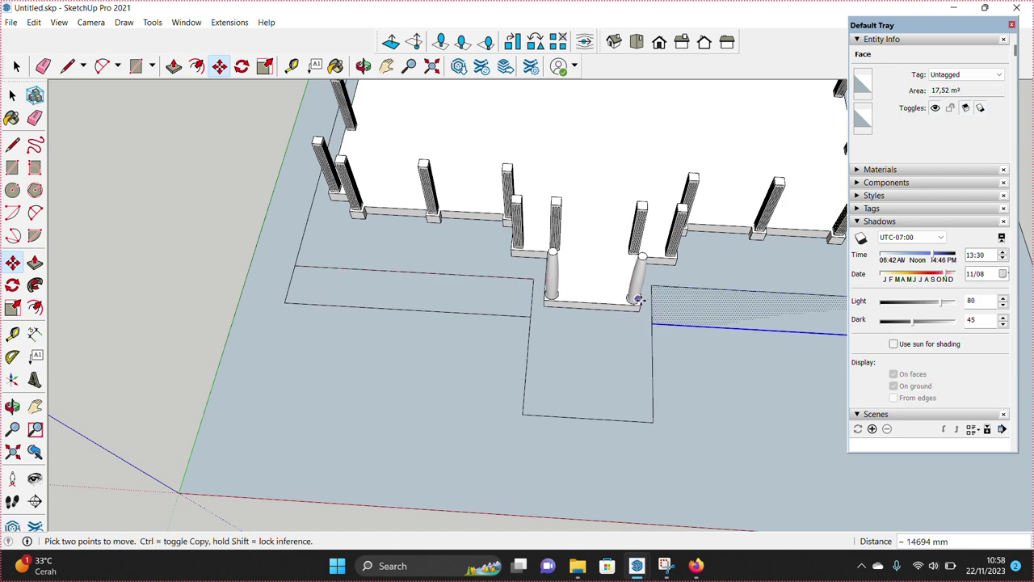
left_click(638, 299)
key("space")
middle_click_drag(638, 299, 572, 342, "shift")
key("s")
key("space")
- Push the front rectangle's bottom edge outward by 1171 mm
scroll(629, 299, "up", 3)
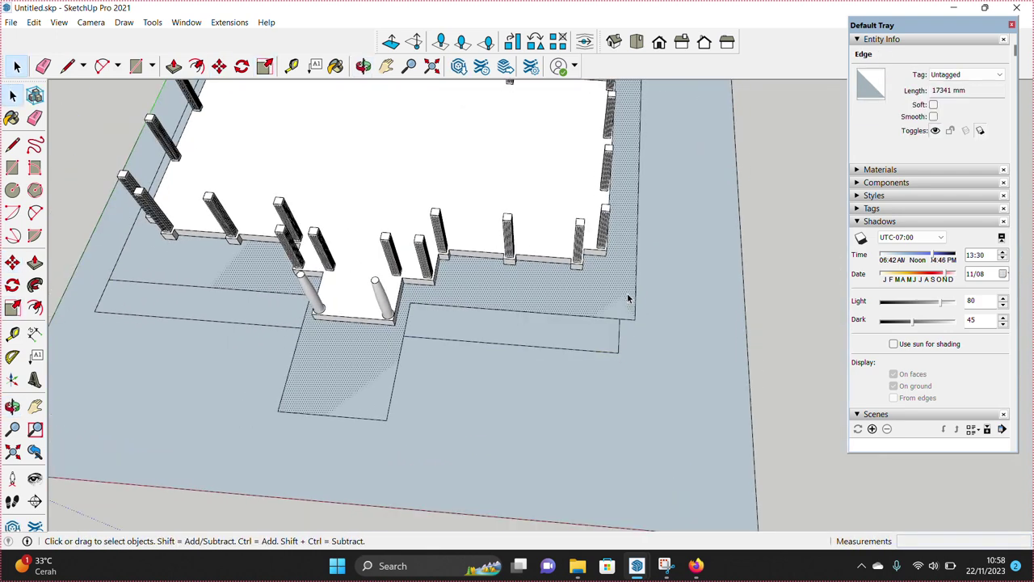
middle_click_drag(628, 299, 639, 330)
left_click(637, 338)
key("m")
key("space")
middle_click_drag(620, 351, 590, 347)
left_click(614, 403)
key("m")
left_click_drag(642, 411, 651, 437)
key("space")
mouse_move(427, 421)
middle_mouse_down()
mouse_move(464, 423)
mouse_move(340, 396)
middle_mouse_up()
- Round the left strip's corner with a curved edge
key("l")
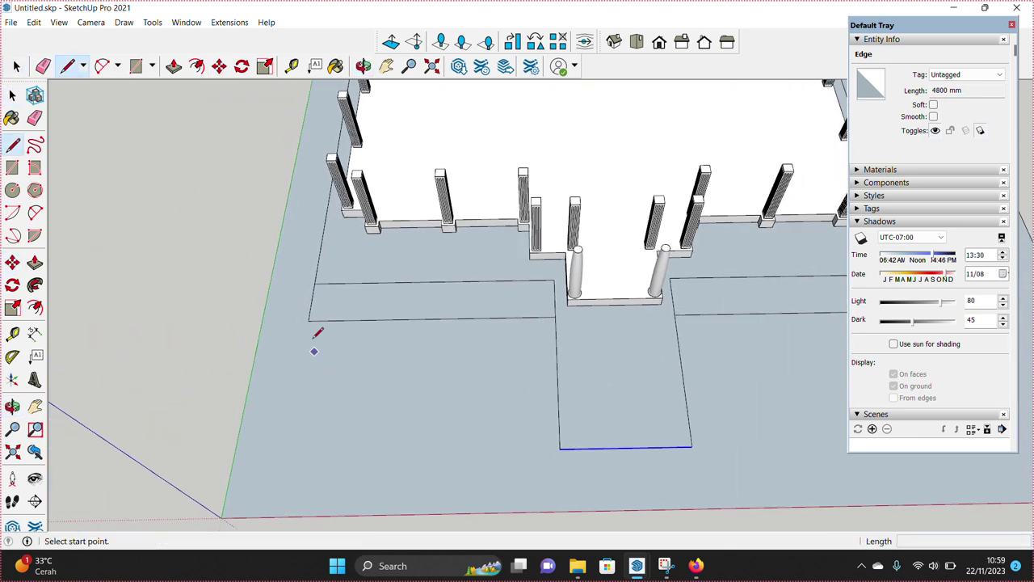
left_click(309, 324)
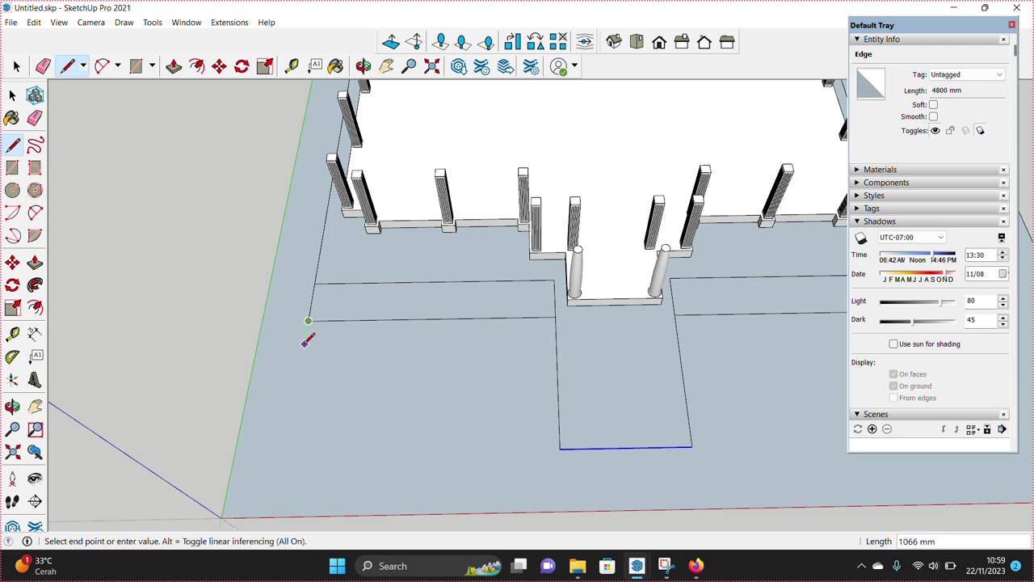
left_click(361, 353)
left_click(477, 411)
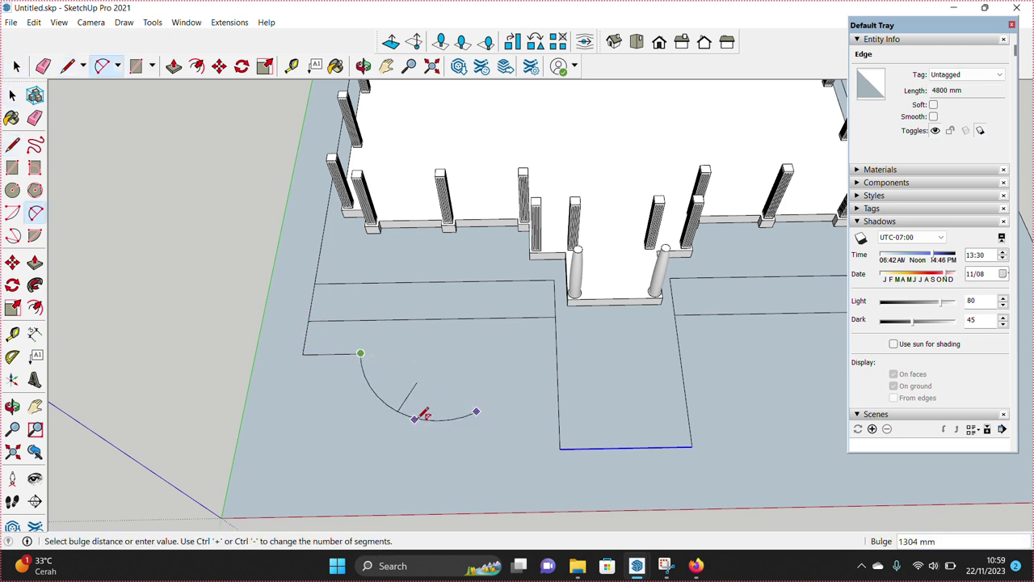
left_click(428, 417)
key("space")
- Close the outline with a straight edge from the curve's end to the front rectangle
key("l")
left_click(477, 411)
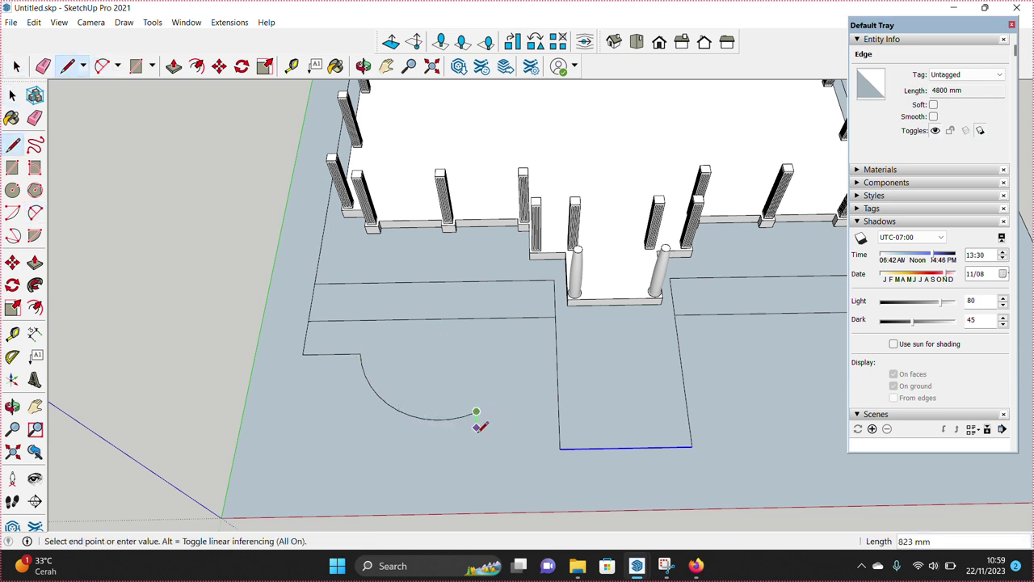
left_click(475, 466)
key("space")
key("l")
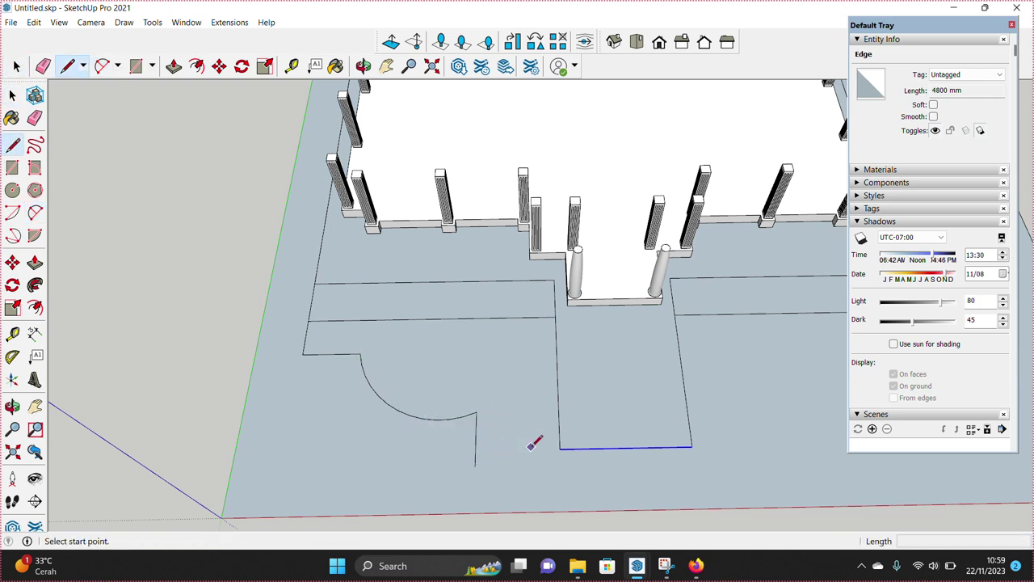
left_click(476, 450)
key("space")
- Erase the stray line stub below the curve
key("e")
left_click(475, 459)
key("space")
scroll(508, 407, "down", 3)
scroll(415, 429, "up", 3)
- Offset the scalloped floor face's outline by 150 mm to form a border
left_click(415, 429)
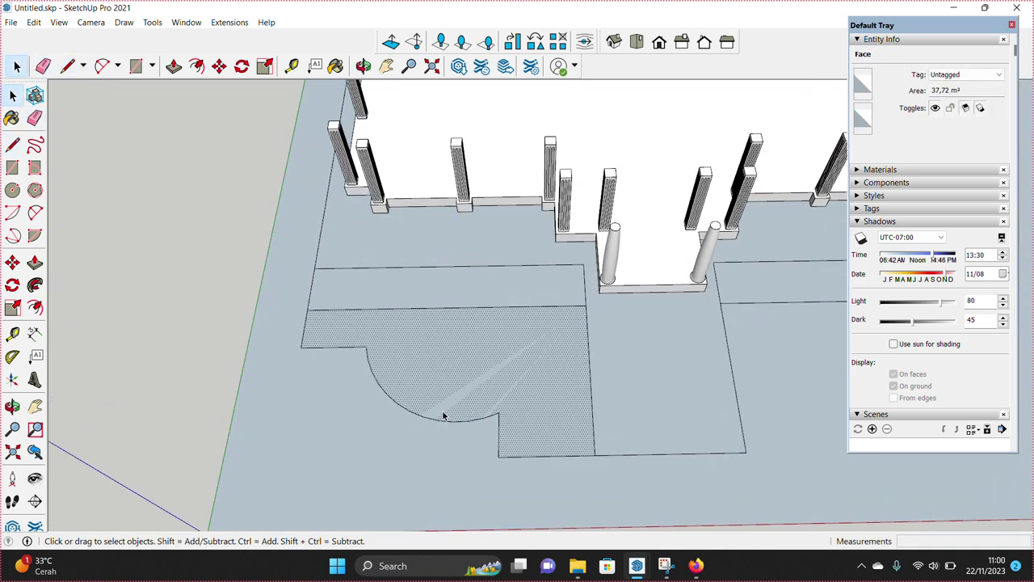
key("f")
left_click(441, 419)
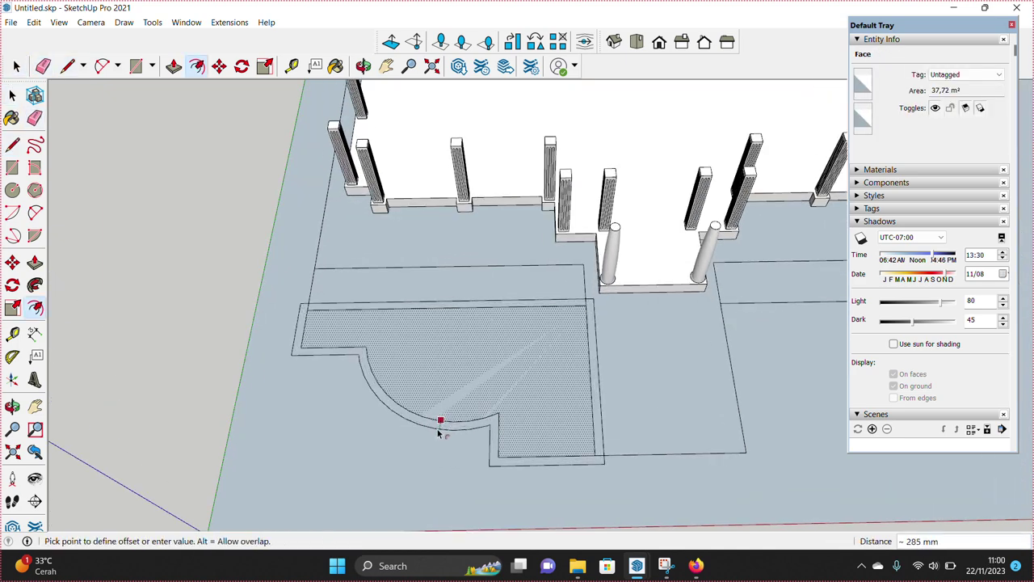
type("150")
key("Return")
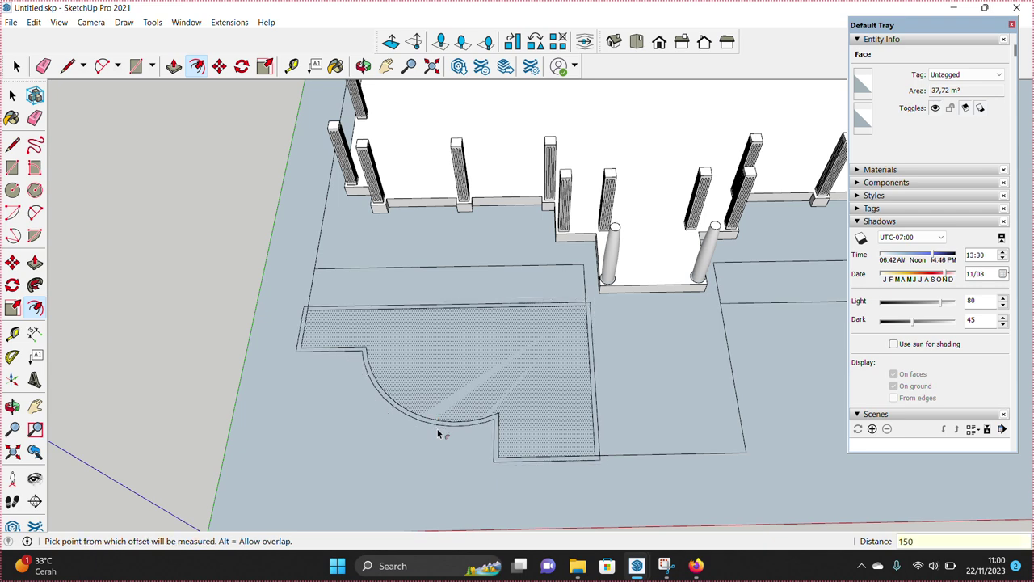
key("space")
scroll(546, 459, "up", 2)
key("e")
scroll(549, 316, "up", 2)
scroll(543, 321, "up", 1)
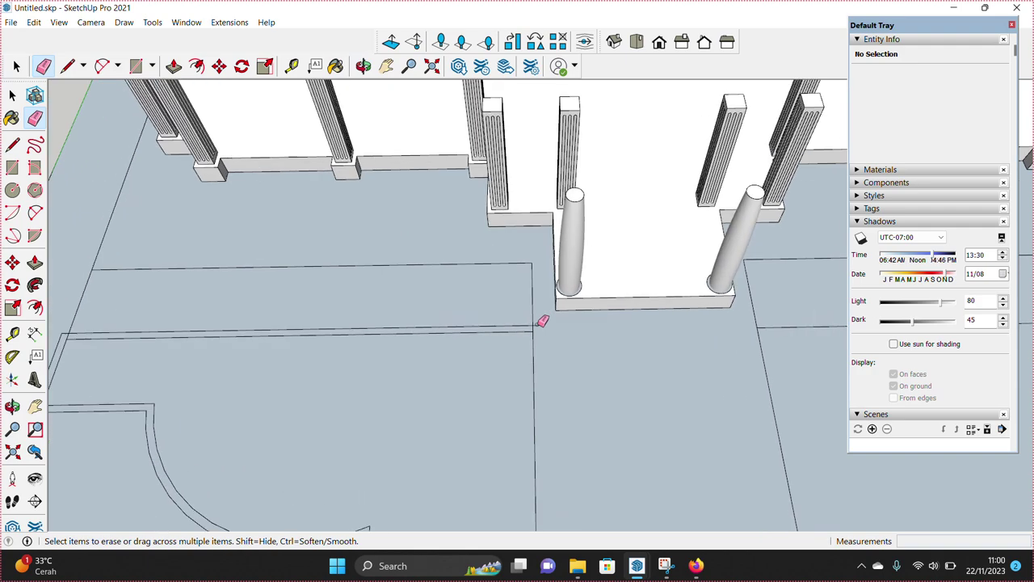
scroll(392, 330, "down", 2)
scroll(289, 330, "up", 3)
scroll(295, 328, "up", 2)
scroll(299, 350, "down", 1)
- Copy the scalloped floor face and its border beside the building's right side
scroll(299, 350, "down", 2)
middle_click_drag(364, 388, 525, 416)
key("space")
left_click(429, 386)
scroll(401, 430, "up", 2)
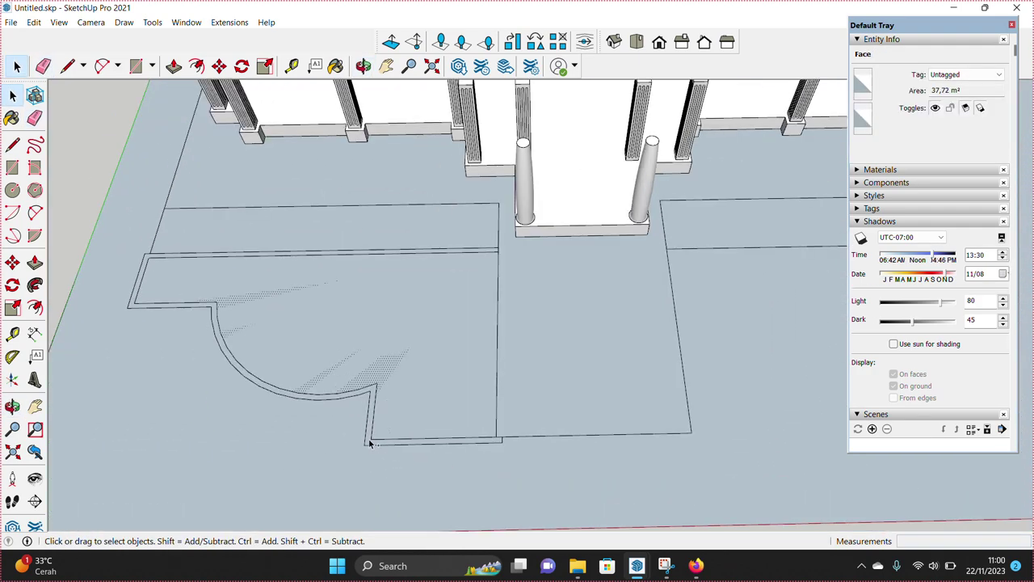
left_click(369, 442, "ctrl")
scroll(370, 442, "down", 2)
scroll(427, 439, "down", 2)
key("m")
left_click(422, 455)
key("ctrl")
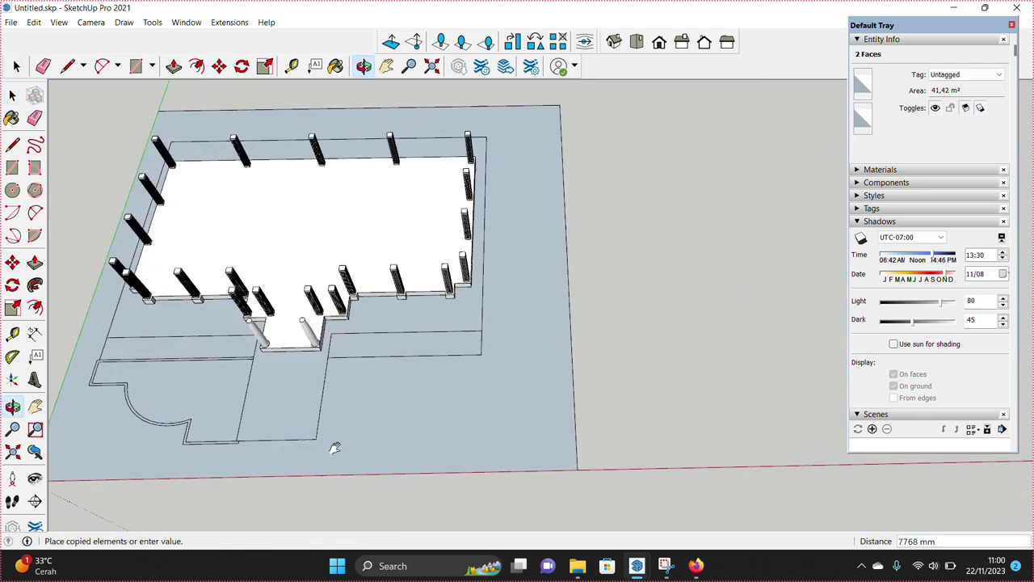
left_click(711, 445)
key("space")
- Flip the copy along the red direction
right_click(699, 397)
key("Escape")
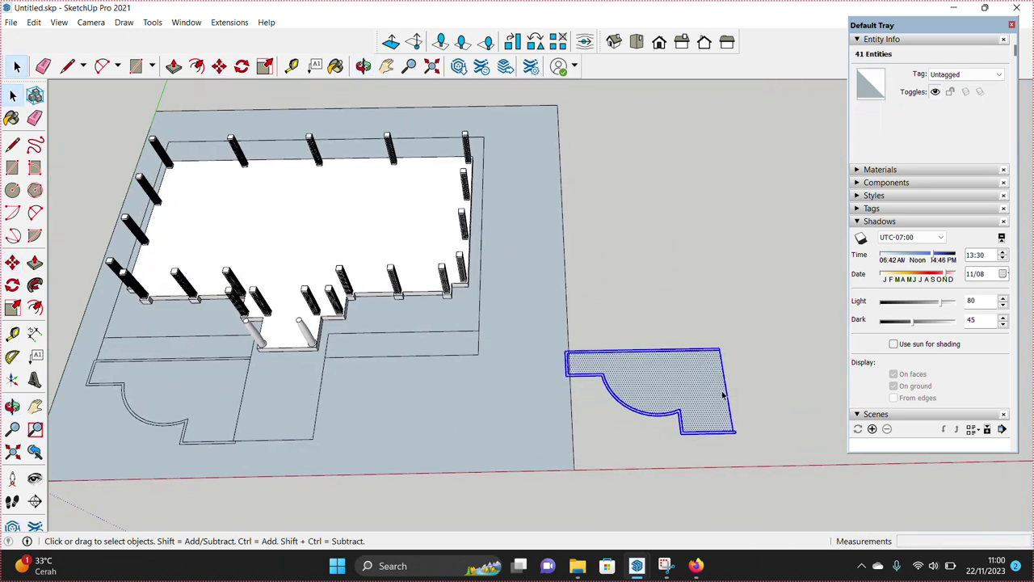
right_click(688, 392)
left_click(844, 296)
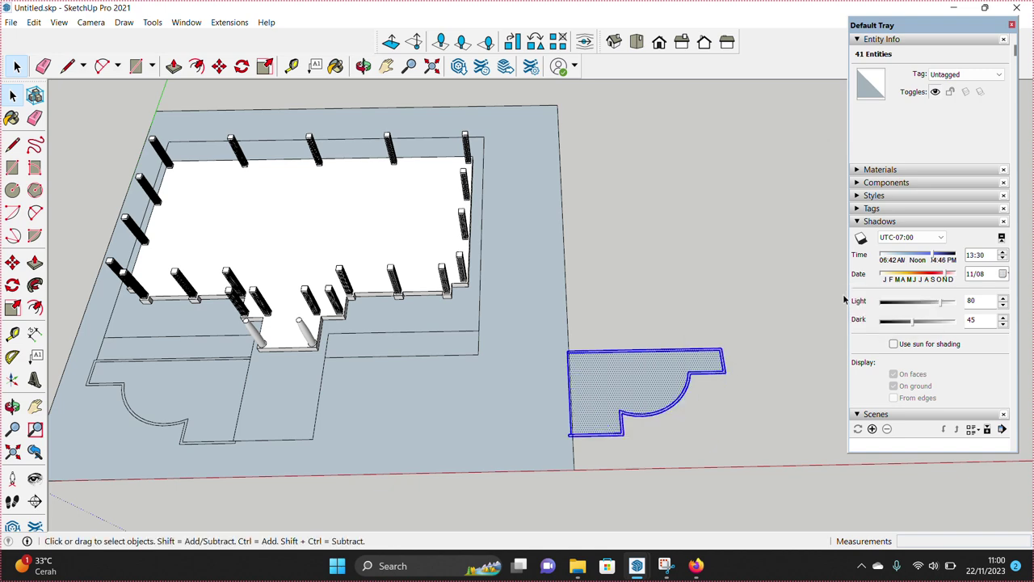
scroll(569, 432, "up", 1)
- Move the mirrored copy into place right of the entrance
key("m")
scroll(571, 412, "up", 2)
scroll(560, 325, "up", 2)
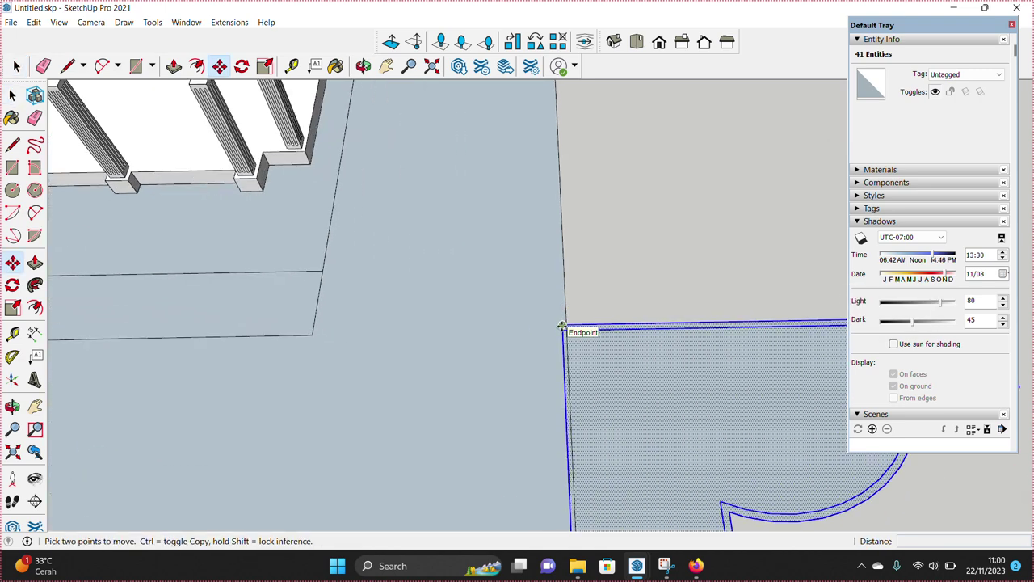
left_click(561, 325)
middle_click_drag(560, 326, 501, 344)
left_click(300, 376)
- Draw a small 0,78 m² rectangle at the front corner
key("space")
scroll(420, 447, "down", 3)
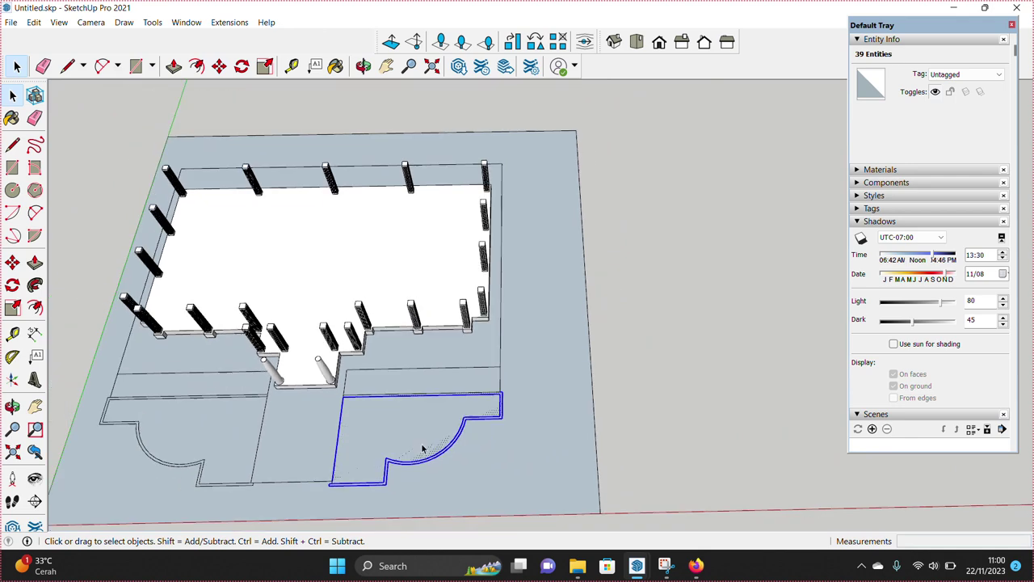
scroll(478, 473, "up", 5)
key("r")
left_click(401, 418)
key("space")
- Copy the small rectangle to the forecourt front and erase a leftover edge
scroll(464, 468, "up", 1)
key("e")
key("space")
scroll(479, 463, "down", 2)
left_click(431, 471)
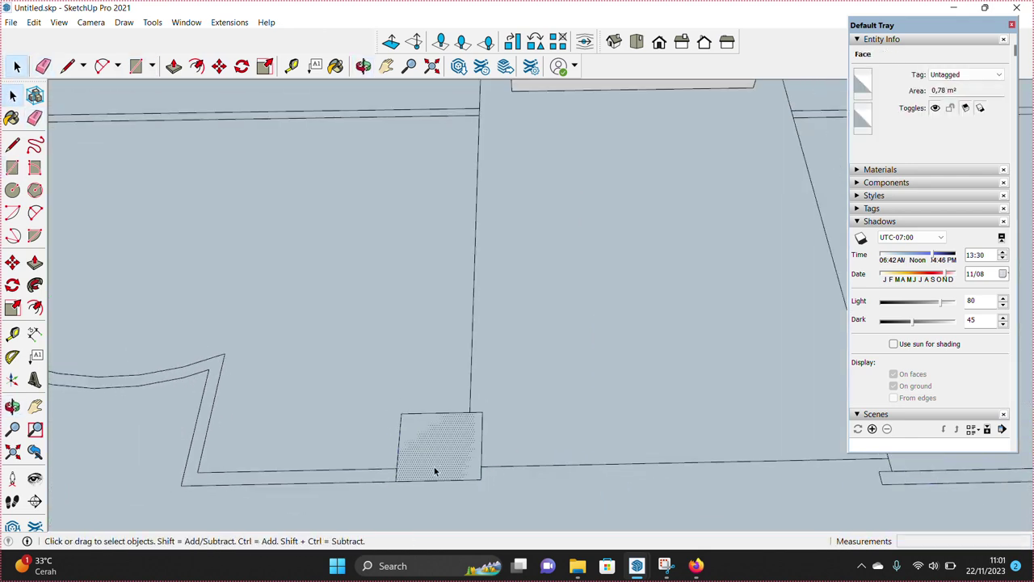
key("m")
left_click(393, 481, "ctrl")
scroll(609, 477, "down", 2)
scroll(609, 477, "up", 2)
left_click(581, 490)
mouse_move(605, 489)
middle_mouse_down()
mouse_move(623, 411)
mouse_move(459, 417)
middle_mouse_up()
key("e")
scroll(588, 462, "down", 3)
- Offset the strip in front of the right wing inward by 150 mm
key("f")
left_click(460, 418)
type("150")
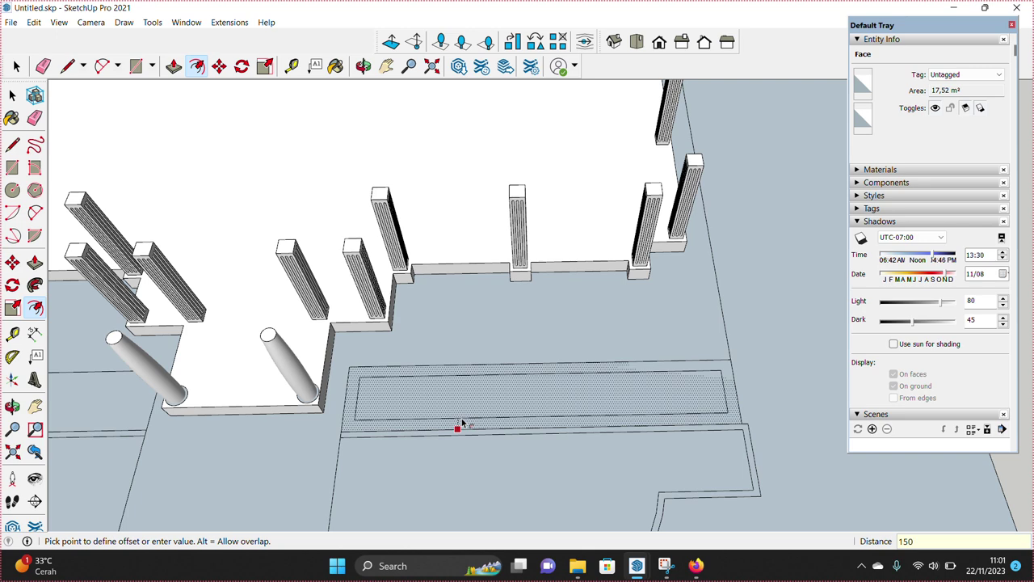
key("Return")
key("space")
- Scale the inner bed rectangle about 1.1 times deeper
double_click(489, 409)
key("s")
left_click_drag(533, 423, 533, 435)
key("space")
- Copy the inner bed face leftward to the matching endpoint
left_click(534, 418)
scroll(533, 418, "down", 2)
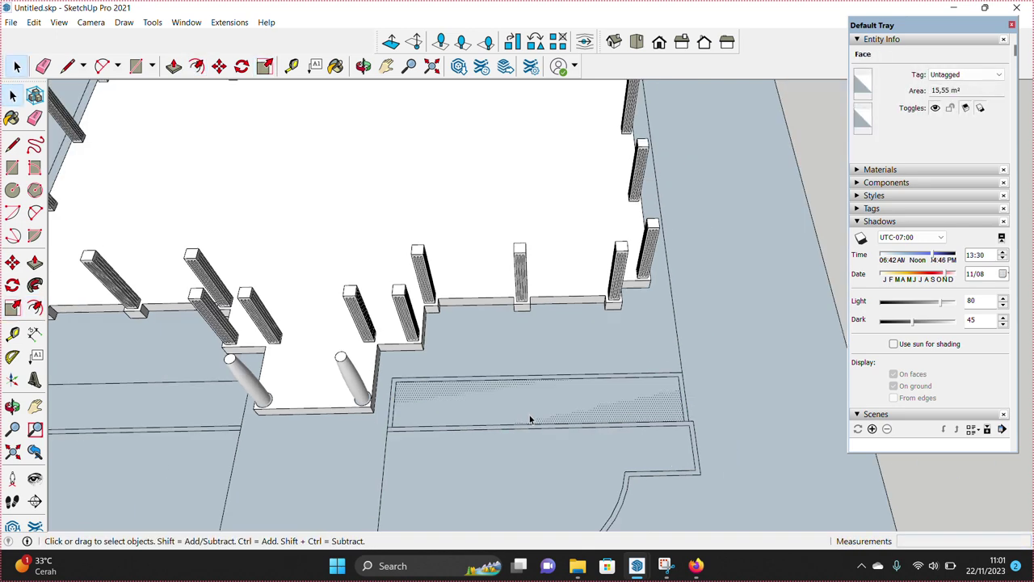
key("m")
scroll(701, 421, "up", 3)
key("ctrl")
left_click(702, 420)
scroll(392, 439, "down", 3)
scroll(358, 432, "up", 3)
left_click(355, 437)
middle_click_drag(330, 445, 647, 329)
- Copy the whole floor plan 32000 mm to the right
key("l")
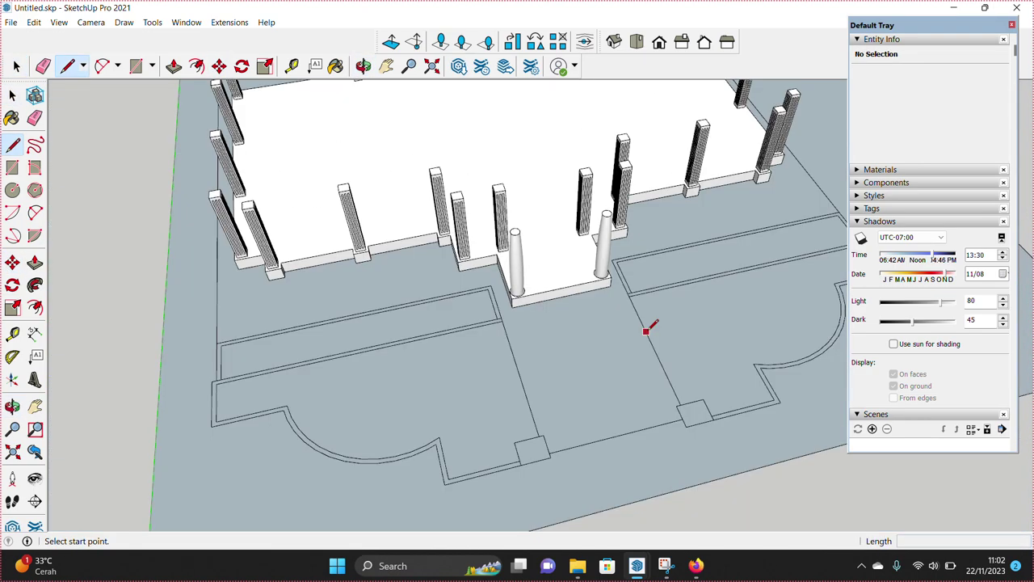
key("space")
scroll(624, 365, "down", 3)
scroll(622, 436, "down", 2)
triple_click(625, 428)
middle_click_drag(625, 428, 495, 376)
key("m")
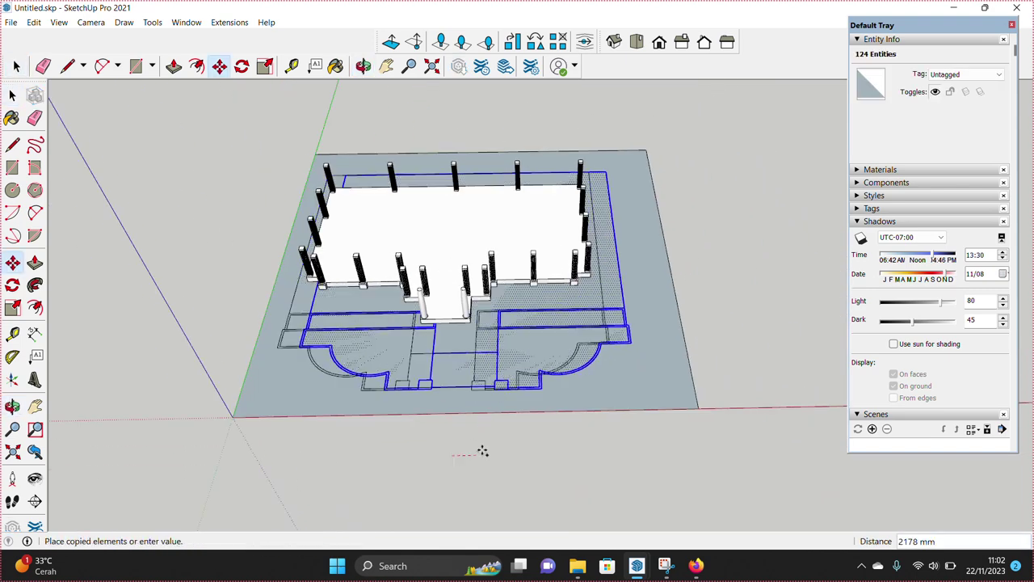
left_click_drag(454, 456, 743, 444)
middle_click_drag(744, 443, 693, 439, "shift")
type("32000")
key("Return")
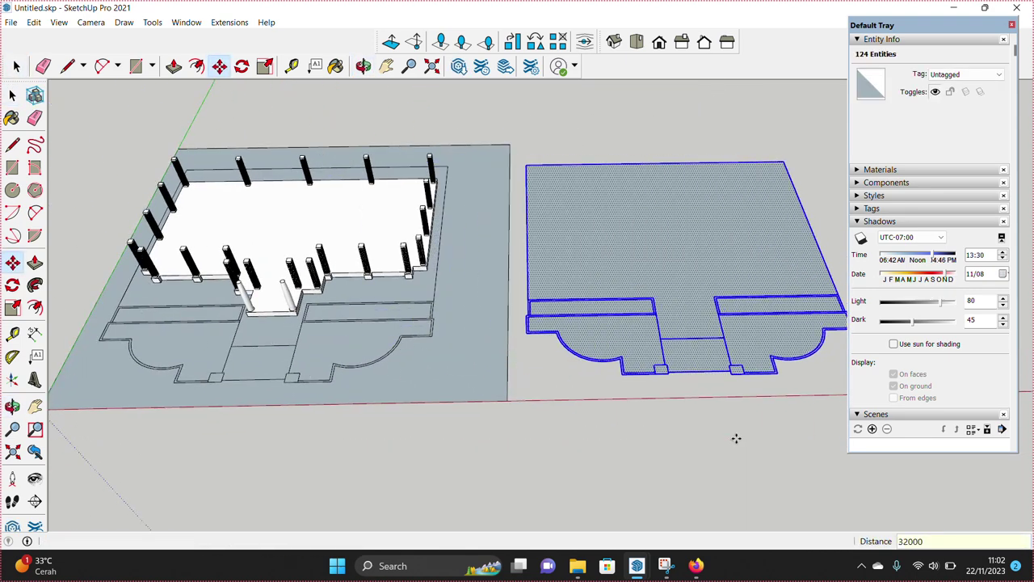
key("space")
- Try raising the copy's central floor, then cancel and select the entire copied plan
left_click(745, 323)
scroll(508, 386, "up", 3)
scroll(517, 293, "up", 3)
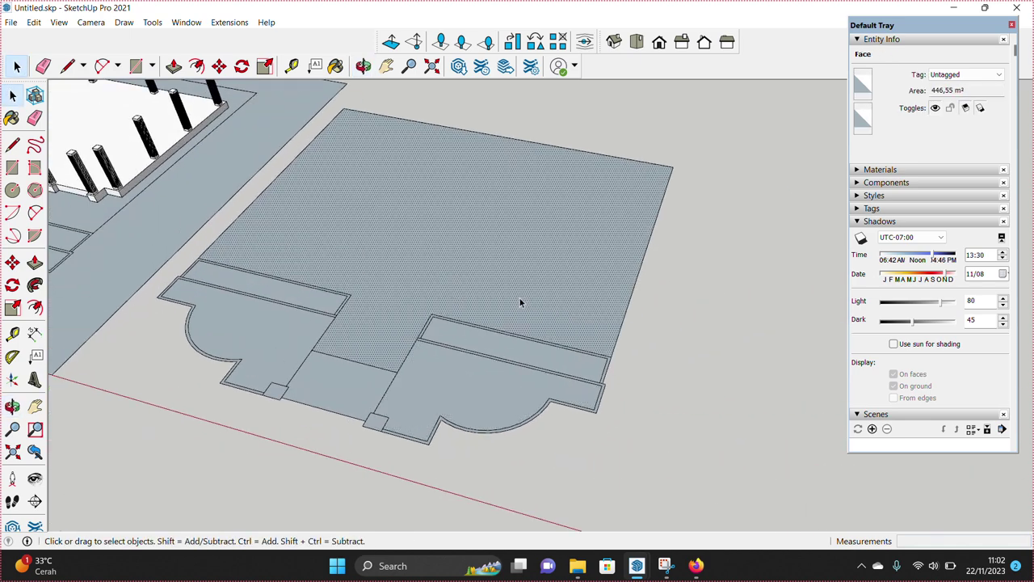
left_click(520, 303)
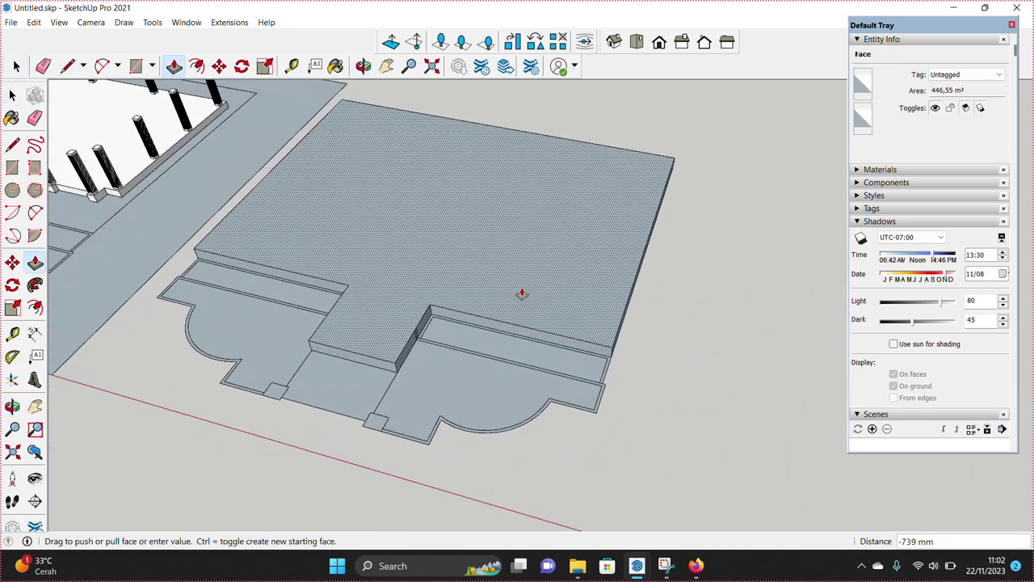
key("space")
scroll(519, 369, "down", 5)
triple_click(519, 369)
right_click(513, 121)
right_click(533, 103)
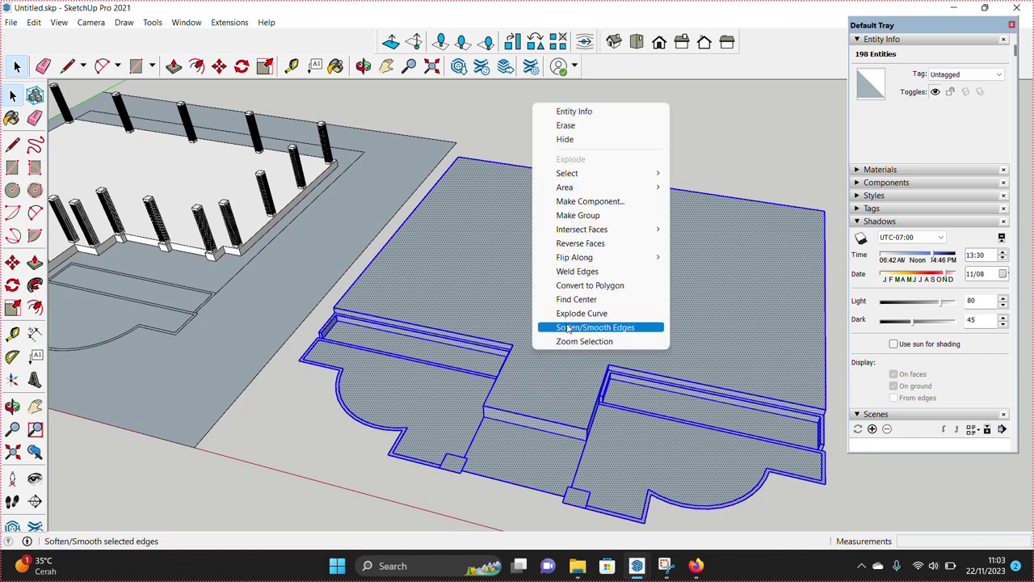
- Reverse the copied plan's faces and begin raising its narrow border strip
left_click(572, 244)
left_click(639, 408)
scroll(530, 388, "up", 5)
scroll(549, 413, "up", 3)
left_click(549, 412)
key("p")
left_click(548, 411)
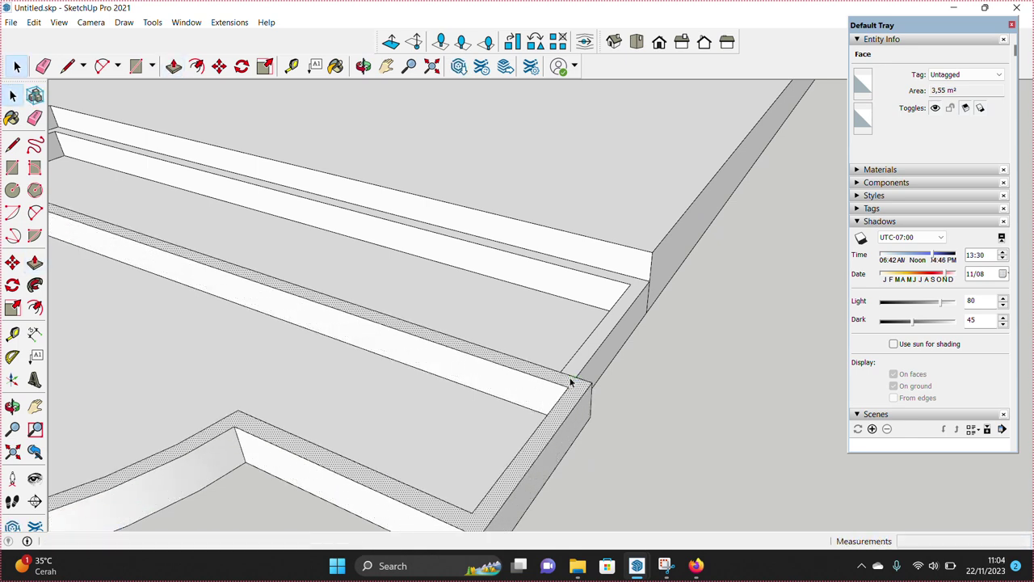
scroll(570, 382, "down", 3)
middle_click_drag(569, 388, 593, 434)
key("space")
scroll(322, 393, "up", 3)
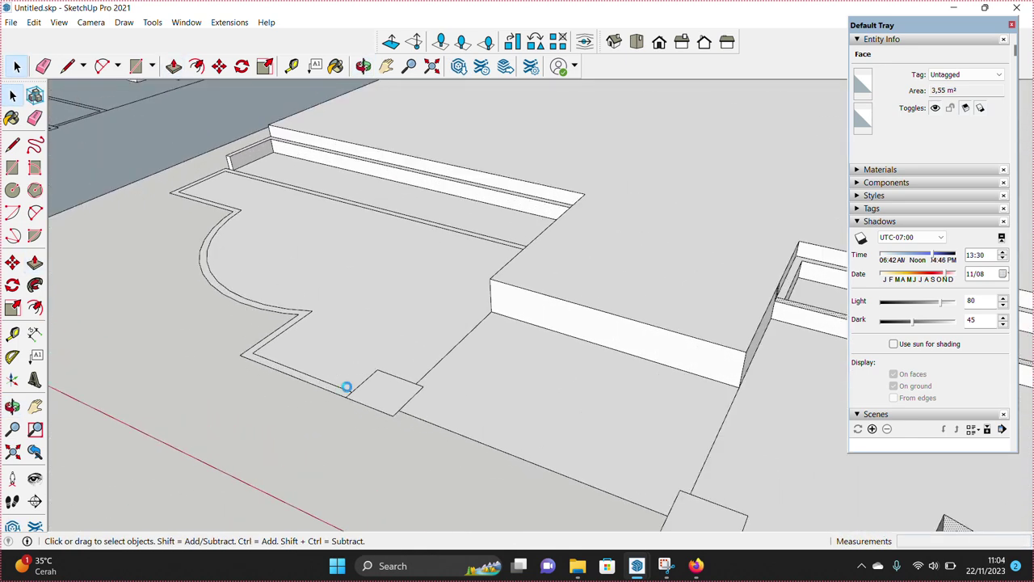
- Repeat the Push/Pull on the border strip to form the planter walls
left_click(335, 392)
key("p")
double_click(334, 392)
key("space")
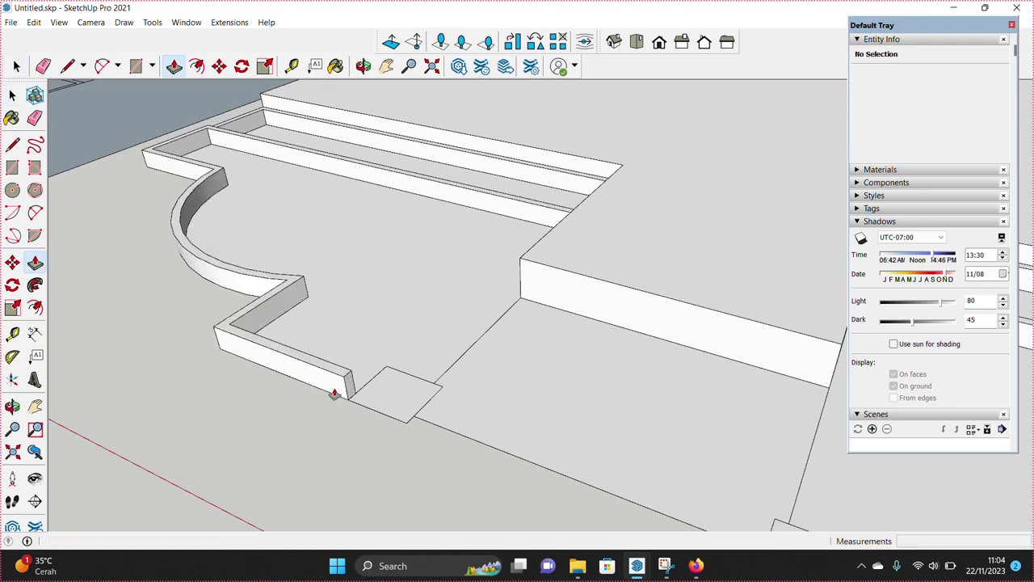
scroll(334, 392, "down", 3)
middle_click_drag(555, 392, 613, 344)
scroll(614, 344, "up", 5)
- Inspect the wall corner and try starting a line there, then cancel
left_click(597, 428)
key("l")
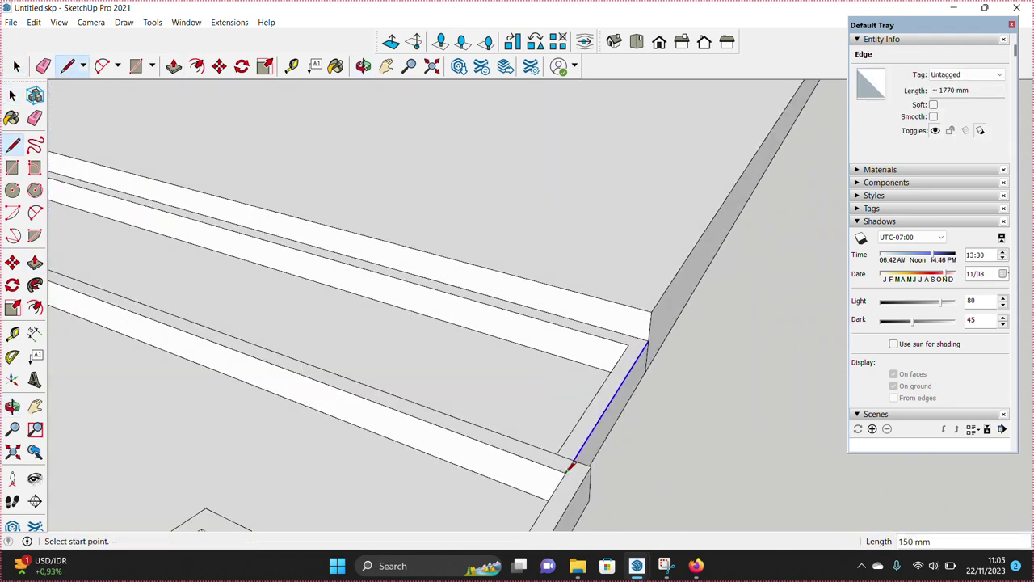
key("space")
scroll(570, 461, "up", 1)
key("space")
scroll(571, 450, "down", 5)
middle_click_drag(396, 381, 288, 396)
scroll(300, 377, "up", 4)
key("l")
scroll(315, 393, "up", 1)
left_click(304, 361)
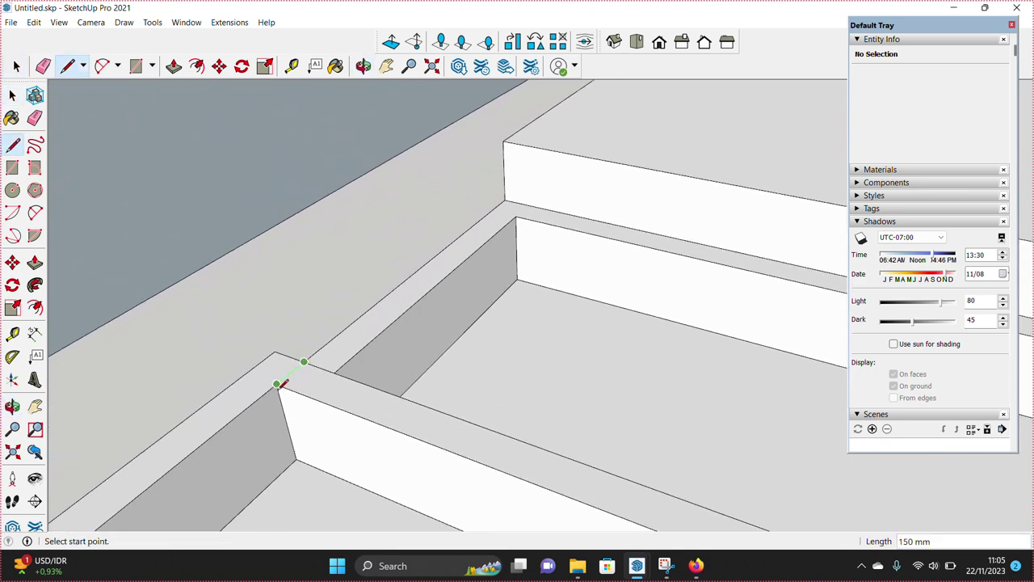
key("space")
key("space")
- Pull the wall face outward to extend the planter wall
left_click(342, 363)
key("p")
mouse_move(341, 362)
left_mouse_down()
mouse_move(523, 226)
mouse_move(386, 239)
left_mouse_up()
key("Return")
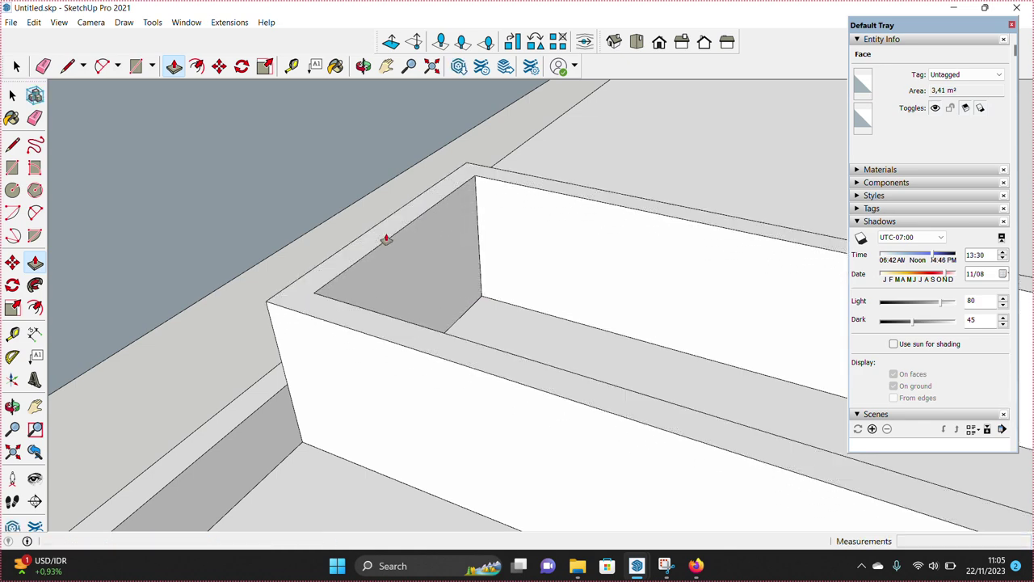
key("space")
scroll(403, 267, "down", 3)
mouse_move(423, 302)
middle_mouse_down()
mouse_move(118, 312)
mouse_move(536, 414)
middle_mouse_up()
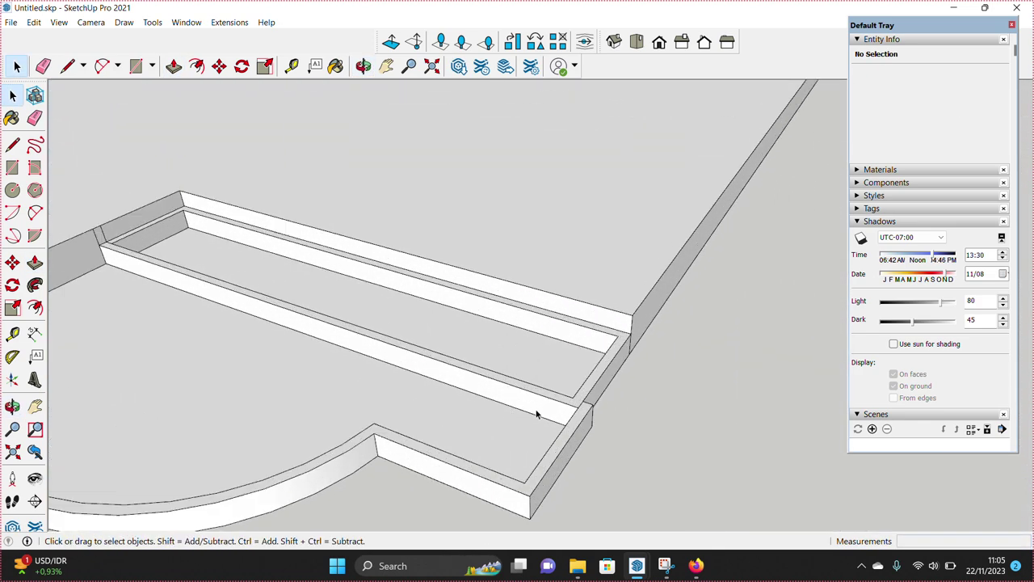
scroll(570, 393, "up", 3)
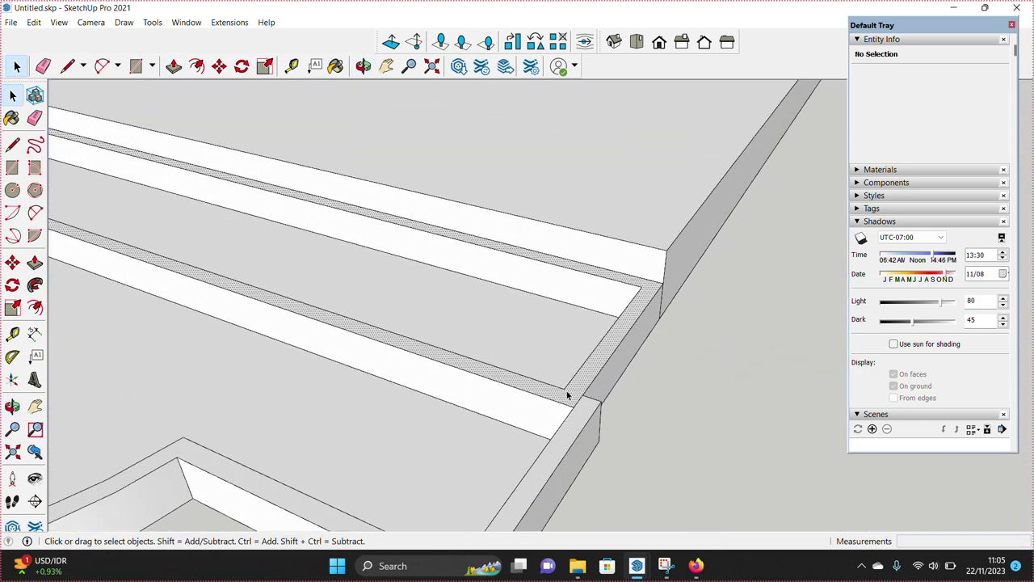
- Extrude the thin wall-top ledge by 150 mm
key("p")
left_click_drag(568, 397, 602, 332)
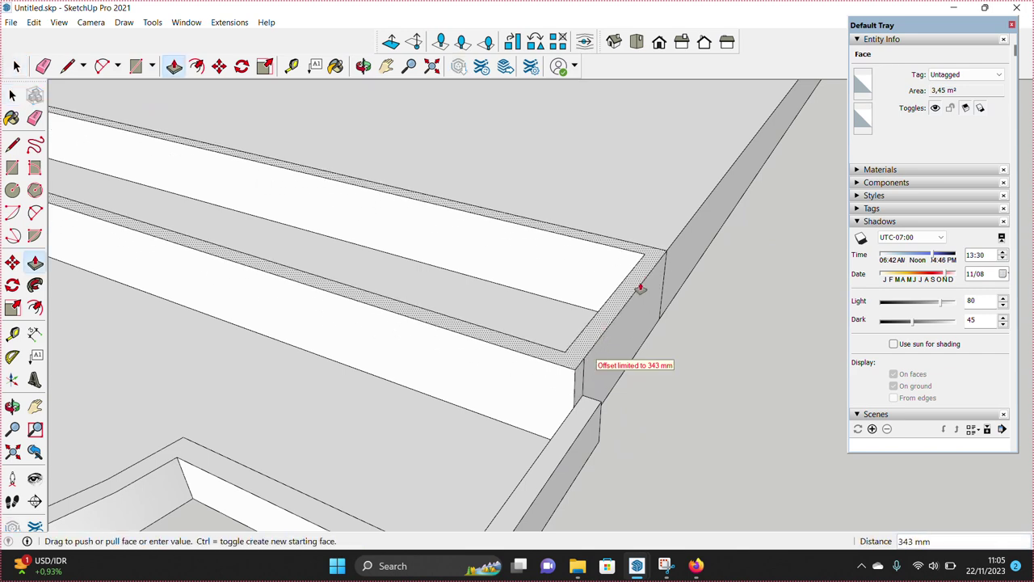
left_click(644, 285)
type("15")
key("Return")
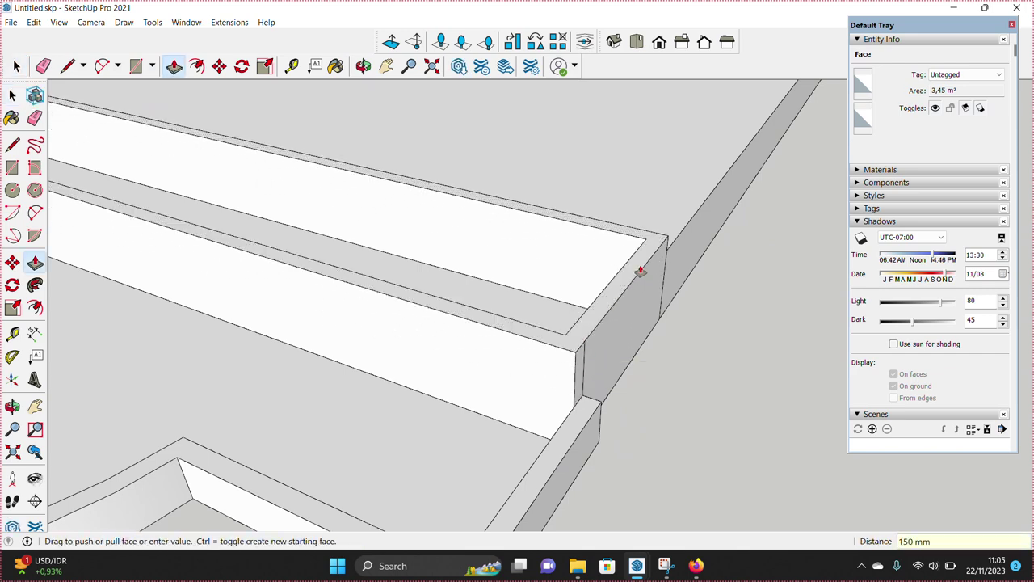
mouse_move(627, 342)
middle_mouse_down()
mouse_move(518, 374)
mouse_move(408, 379)
middle_mouse_up()
key("space")
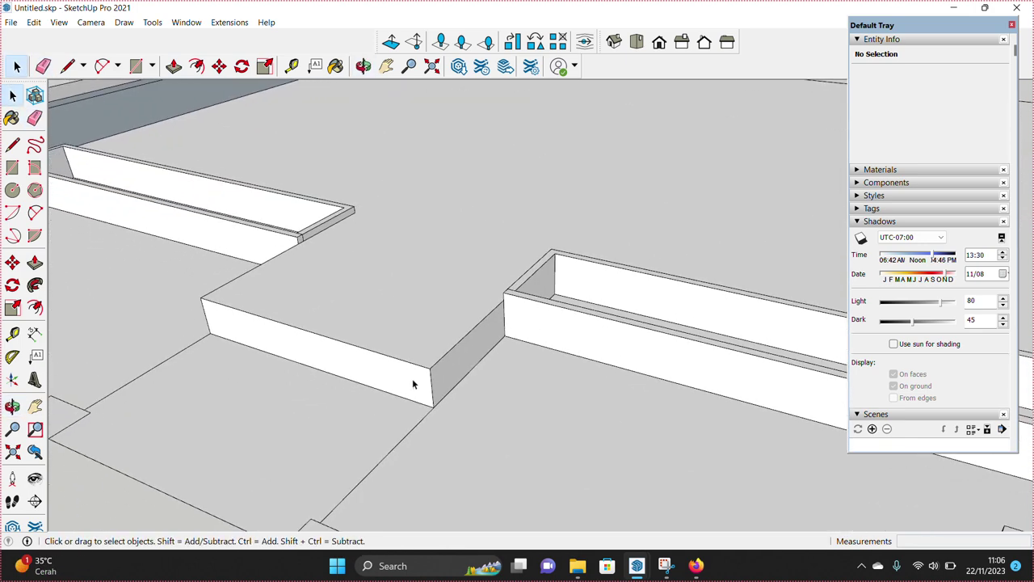
- Draw an edge along the wall base and push the front face out into a step
key("l")
left_click(432, 388)
left_click(228, 331)
key("space")
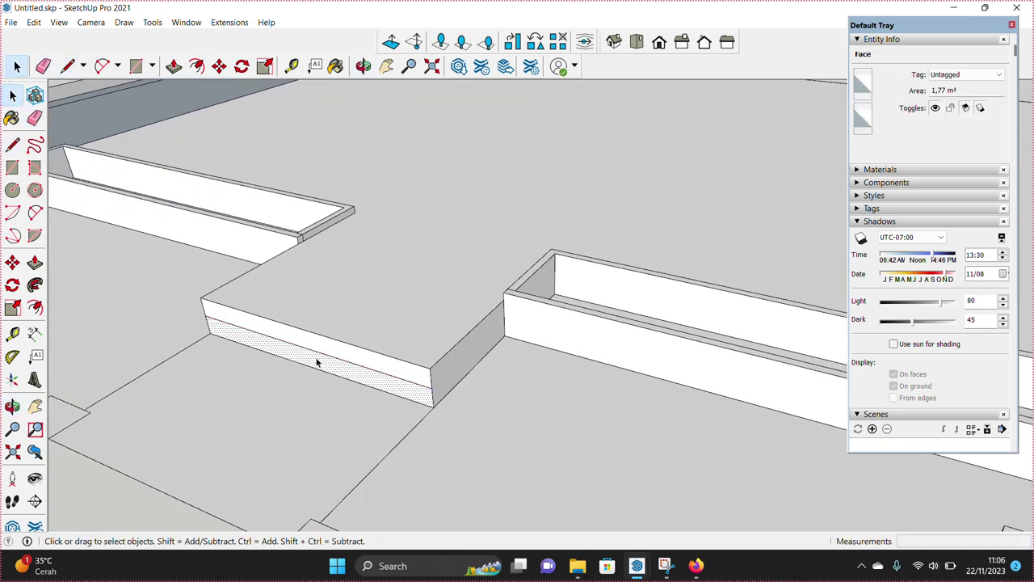
key("p")
left_click(317, 363)
scroll(291, 396, "down", 3)
left_click(277, 439)
scroll(337, 445, "up", 3)
key("space")
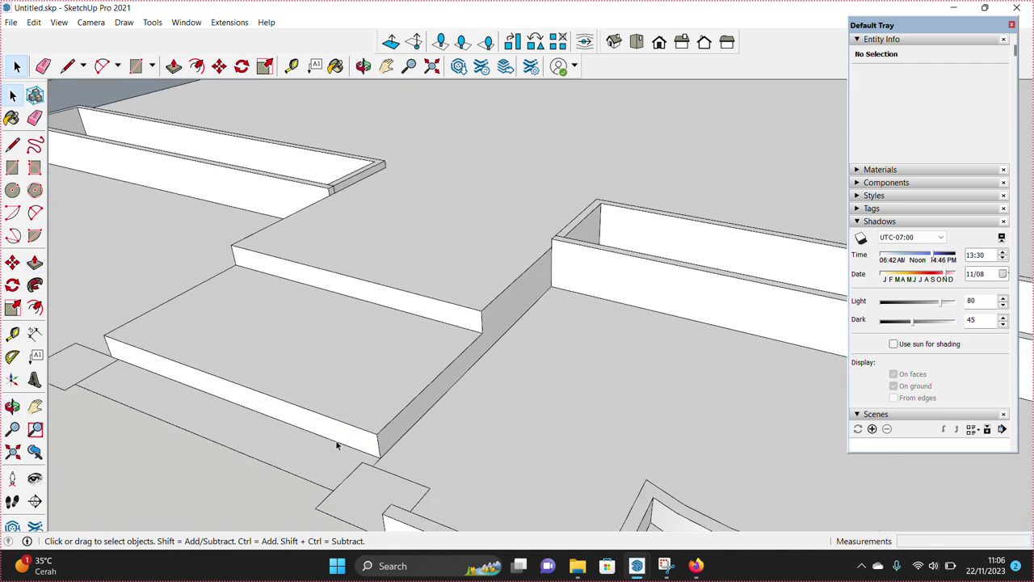
- Pull the small floor square up into a 1000 mm box, then undo an erase of it
middle_click_drag(337, 446, 404, 438)
key("p")
left_click_drag(404, 438, 555, 266)
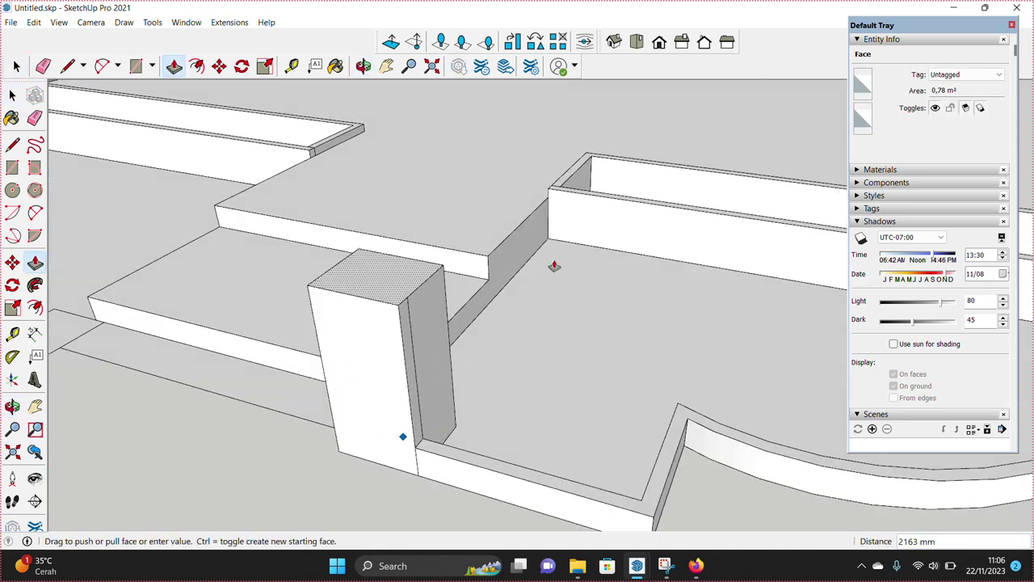
type("1000")
key("Return")
key("space")
mouse_move(630, 210)
middle_mouse_down()
mouse_move(435, 374)
mouse_move(458, 431)
middle_mouse_up()
key("e")
key("space")
key("ctrl+z")
- Push/pull the small square again to form the square block flanking the entrance
key("p")
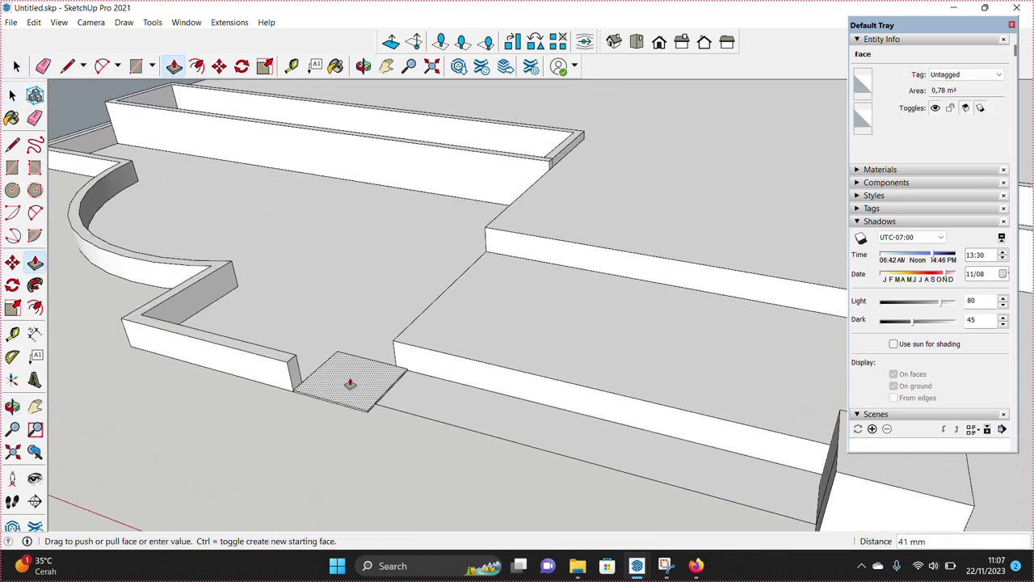
left_click_drag(342, 376, 405, 299)
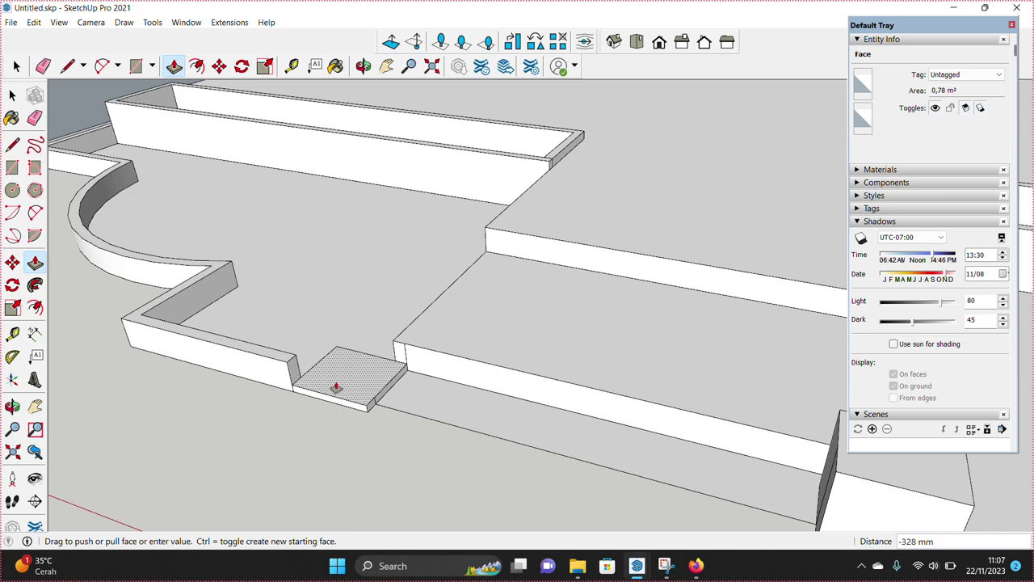
middle_click_drag(328, 383, 443, 425)
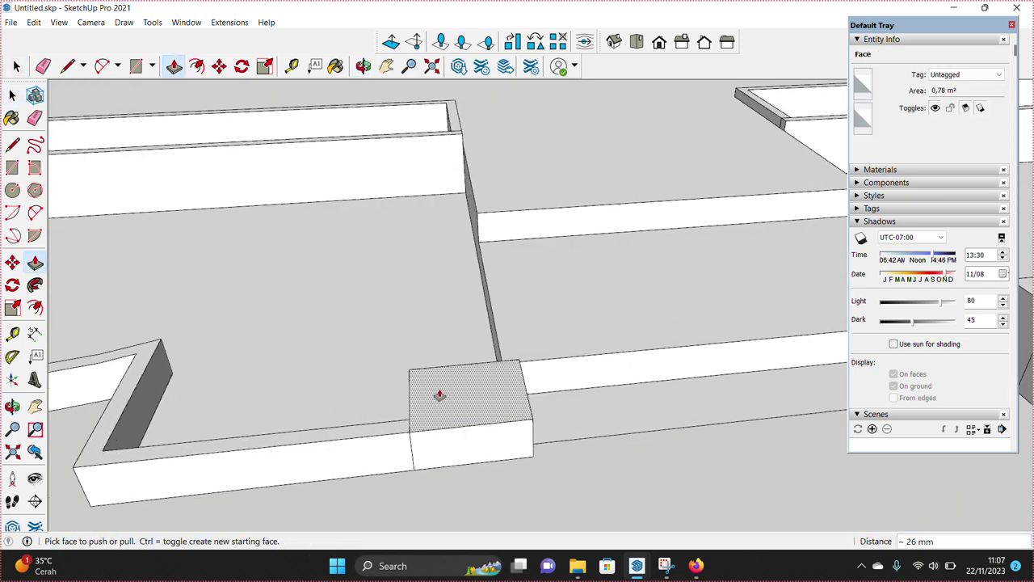
middle_click_drag(437, 389, 427, 358)
left_click(360, 159)
mouse_move(361, 159)
middle_mouse_down()
mouse_move(549, 408)
mouse_move(554, 397)
middle_mouse_up()
scroll(473, 429, "down", 5)
mouse_move(455, 376)
middle_mouse_down()
mouse_move(616, 393)
mouse_move(637, 355)
middle_mouse_up()
scroll(616, 393, "up", 5)
scroll(511, 415, "down", 5)
scroll(511, 441, "up", 3)
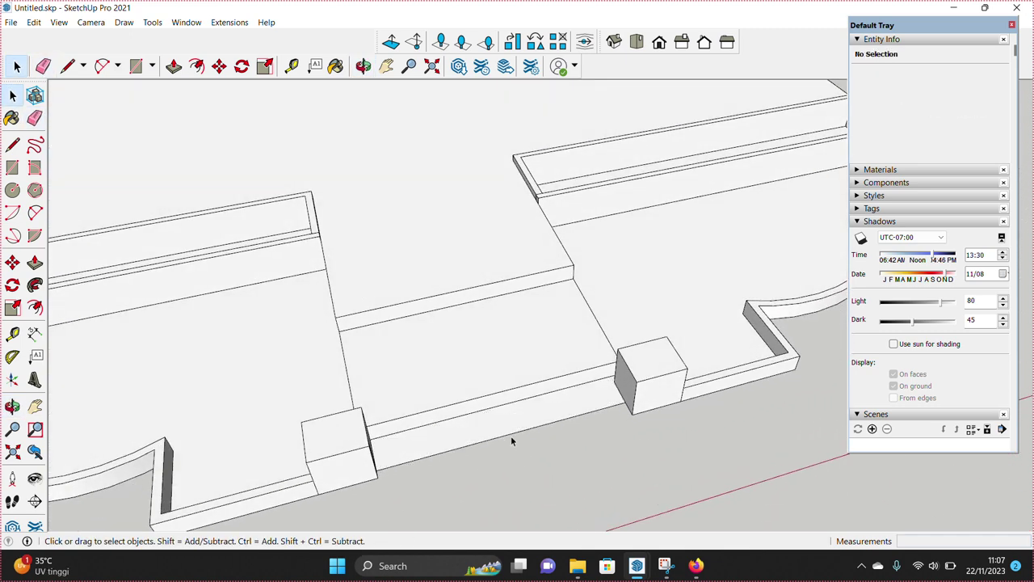
- Move the platform edge down to form the sloped entrance ramp
key("m")
left_click(509, 441)
left_click(533, 485)
key("space")
scroll(449, 368, "down", 2)
mouse_move(449, 368)
middle_mouse_down()
mouse_move(522, 342)
mouse_move(483, 415)
mouse_move(503, 399)
mouse_move(397, 369)
middle_mouse_up()
scroll(522, 342, "up", 2)
scroll(482, 416, "up", 3)
- Extrude the ramp face slightly and reverse its face orientation
key("space")
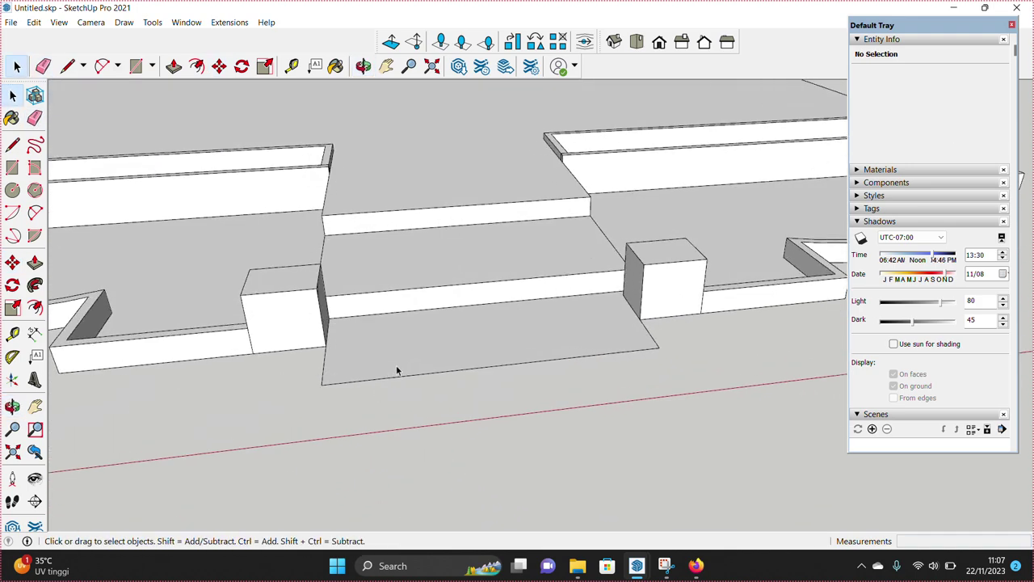
key("p")
left_click(605, 390)
left_click(605, 397)
key("space")
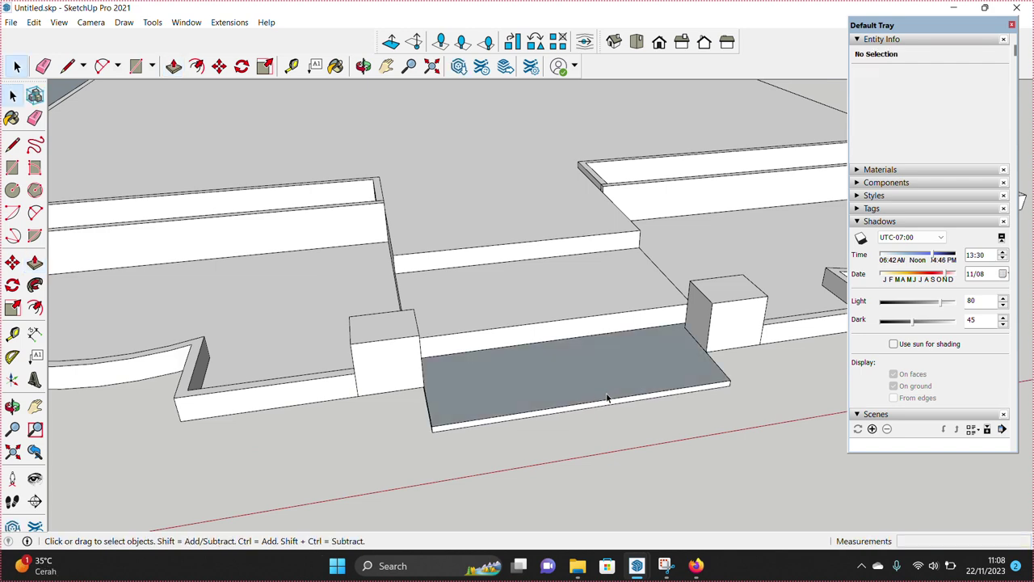
right_click(623, 380)
left_click(671, 322)
middle_click_drag(671, 322, 626, 400)
scroll(626, 400, "up", 5)
- Raise the main plaza floor by 800 mm
mouse_move(730, 418)
middle_mouse_down()
mouse_move(635, 385)
mouse_move(478, 431)
mouse_move(550, 390)
mouse_move(663, 417)
middle_mouse_up()
key("space")
key("p")
left_click(648, 385)
type("800")
key("Return")
key("space")
left_click(549, 394)
key("p")
scroll(663, 418, "up", 3)
key("space")
scroll(681, 393, "up", 2)
- Push/pull the trough floor and select its face at the trough end
key("p")
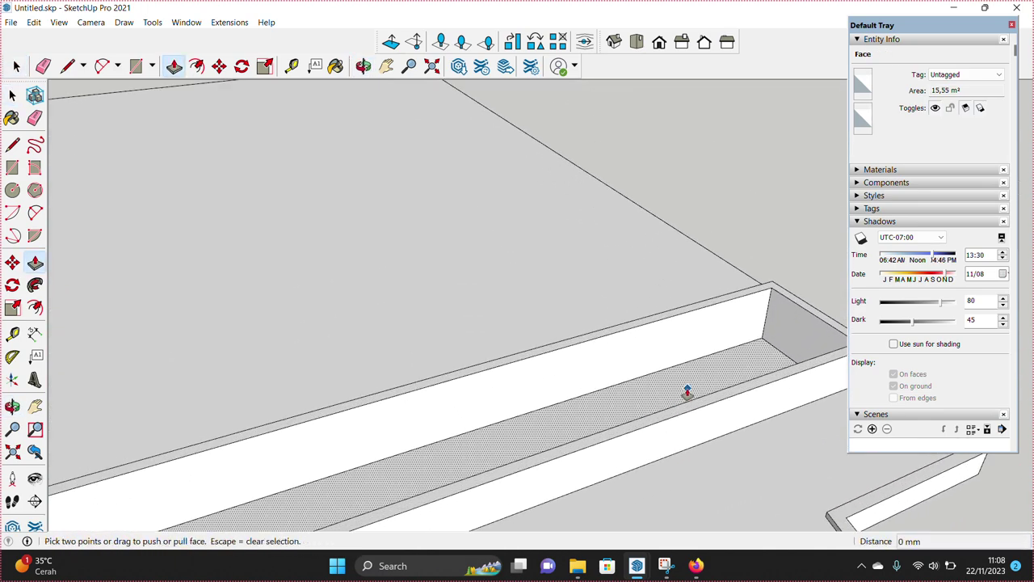
left_click(686, 393)
mouse_move(705, 353)
middle_mouse_down()
mouse_move(555, 415)
mouse_move(574, 404)
middle_mouse_up()
left_click(616, 473)
key("p")
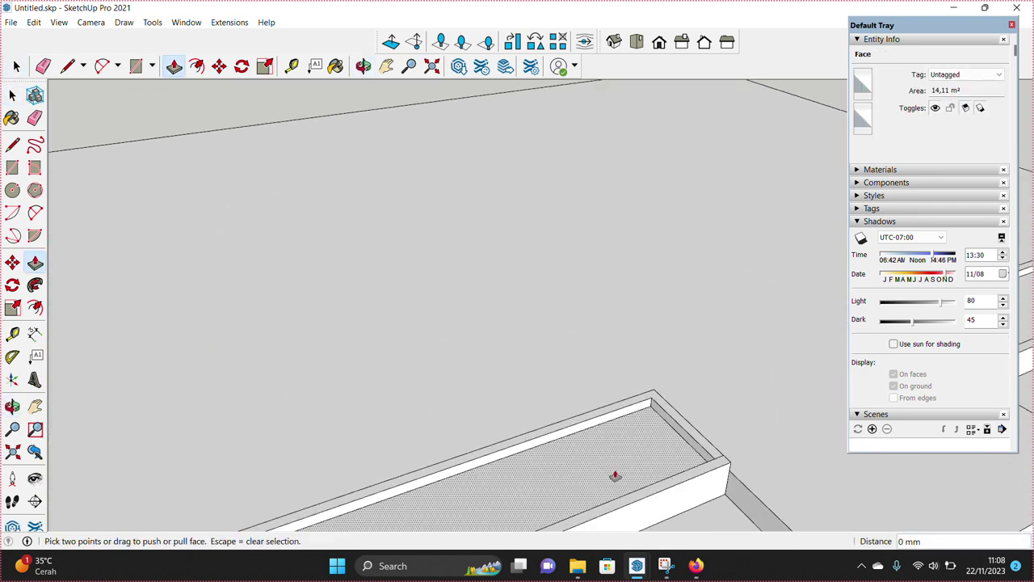
- Paint both lawns, the trough floor and another planter bed Grass Light Green
key("space")
scroll(614, 475, "down", 5)
left_click(879, 169)
left_click(869, 267)
left_click(812, 339)
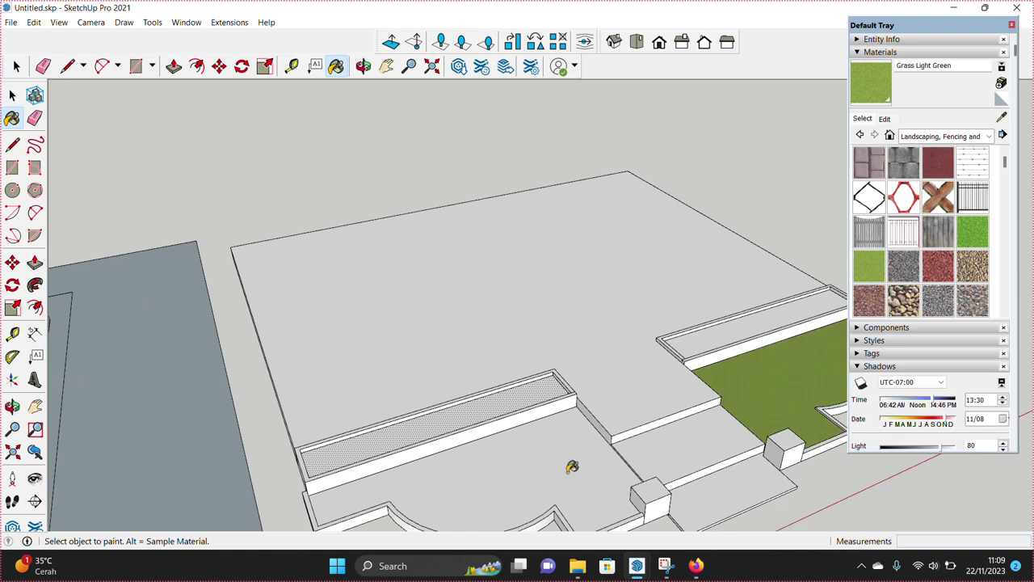
left_click(571, 467)
left_click(524, 385)
scroll(544, 397, "down", 3)
left_click(646, 334)
key("space")
- Measure from the block's edge with the Tape Measure to mark guides at its top centre
triple_click(598, 416)
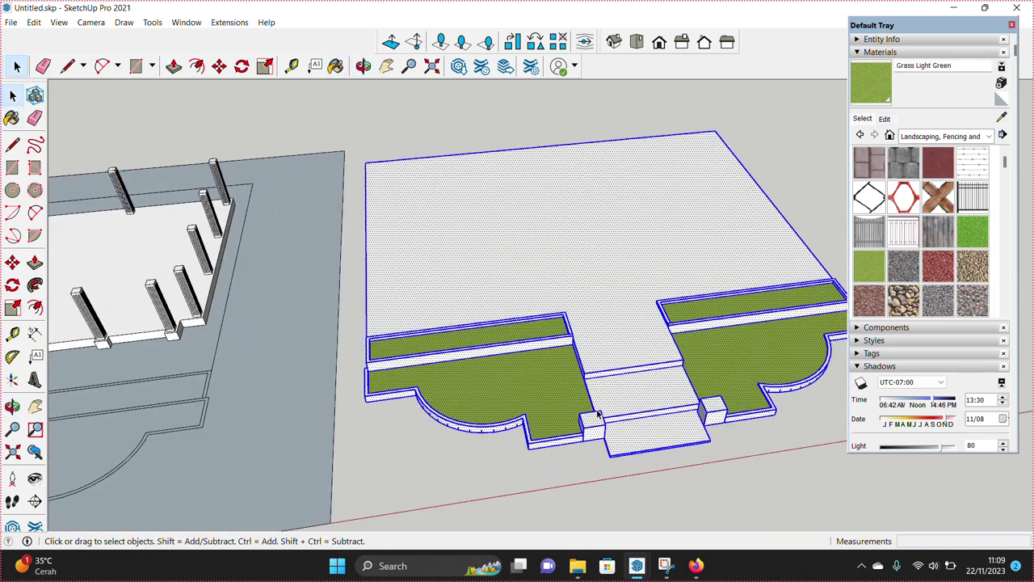
scroll(597, 416, "up", 5)
scroll(578, 441, "up", 3)
key("f")
key("space")
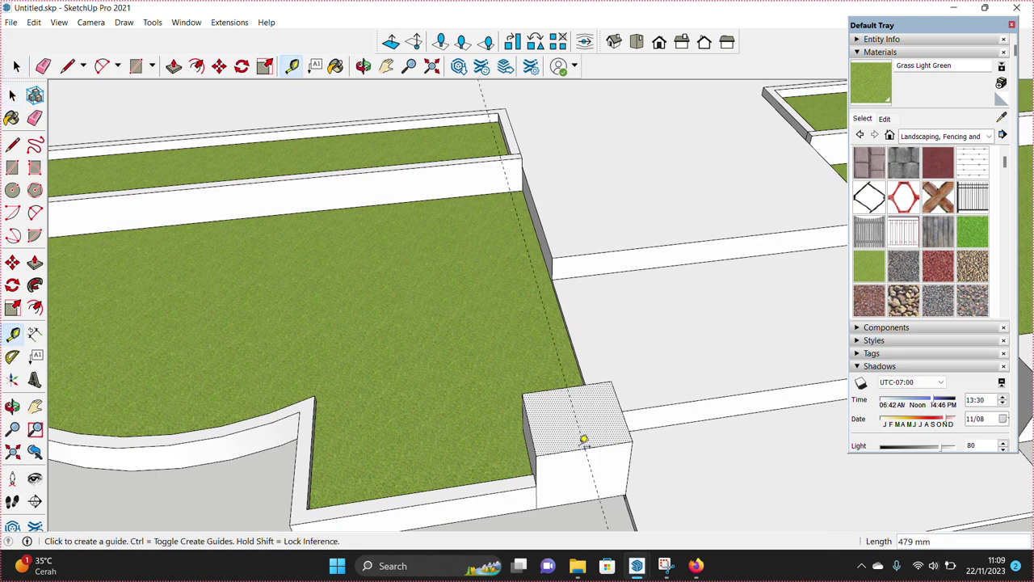
left_click(605, 434)
key("space")
scroll(571, 426, "up", 2)
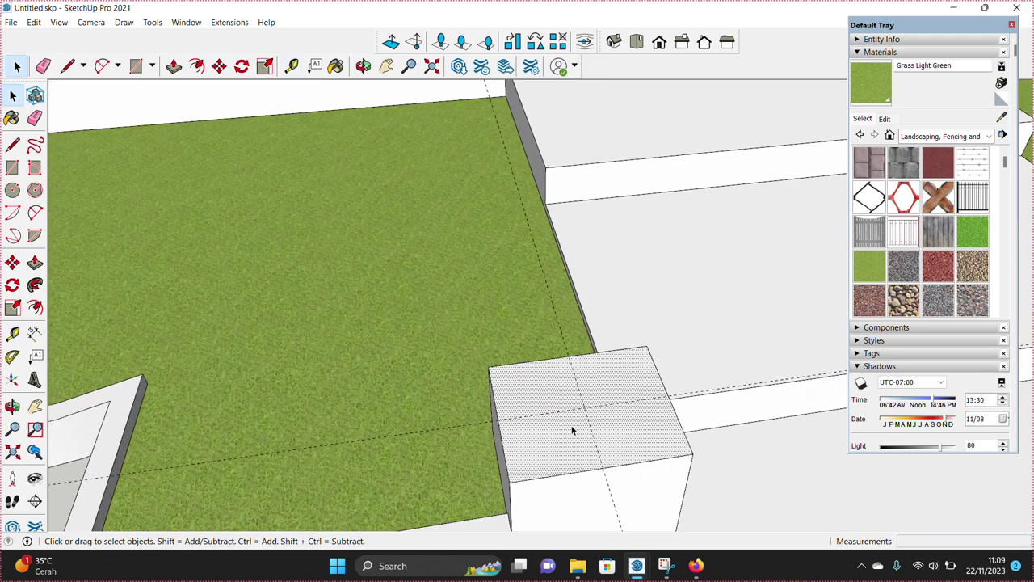
scroll(599, 418, "up", 1)
- Draw a circle centred on the pillar block's top
key("c")
left_click(598, 399)
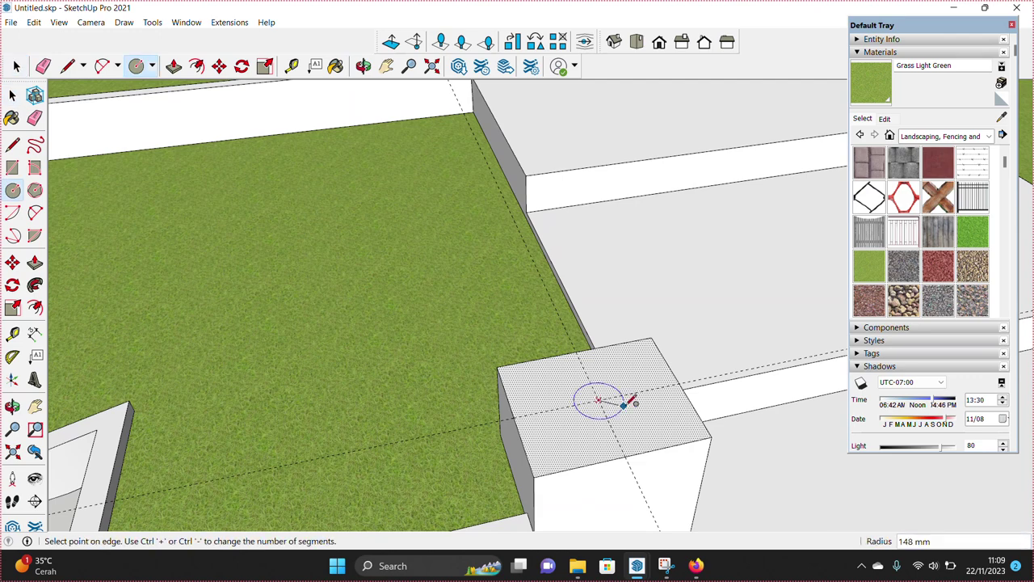
left_click(626, 426)
key("space")
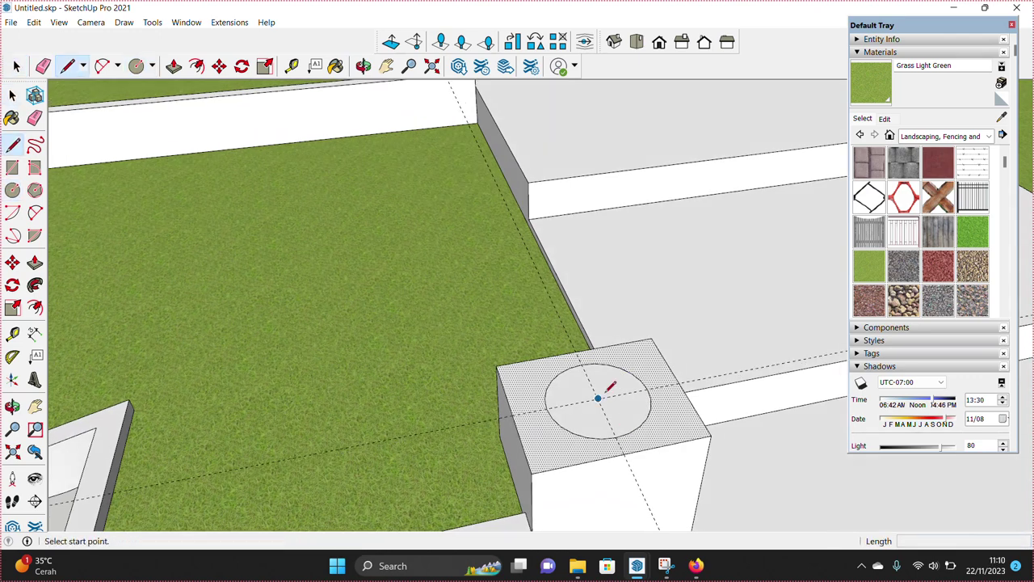
- Draw a vertical rectangular profile face rising from the circle's centre
left_click(607, 395)
middle_click_drag(605, 399, 602, 252)
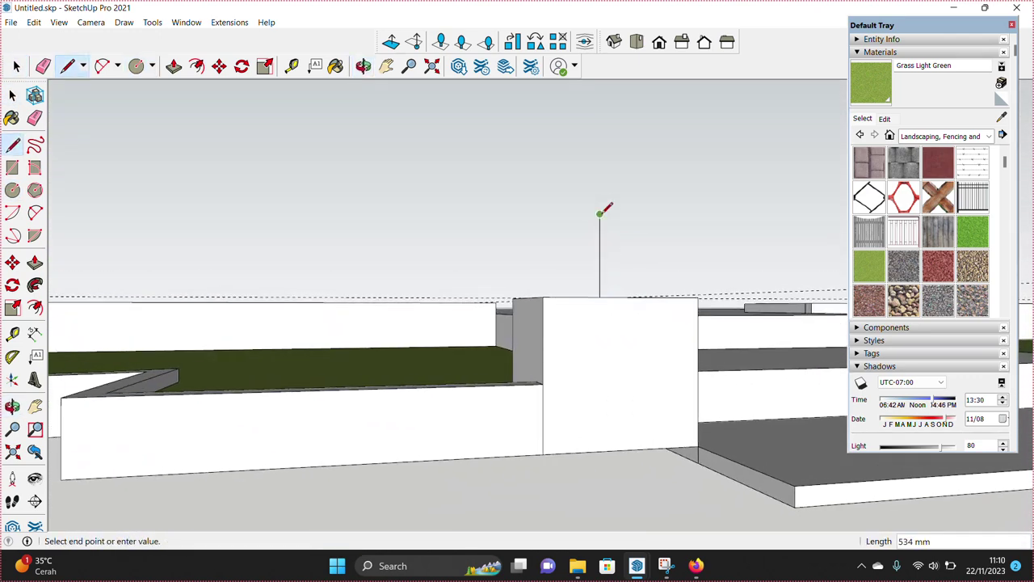
left_click(599, 213)
middle_click_drag(600, 213, 684, 213)
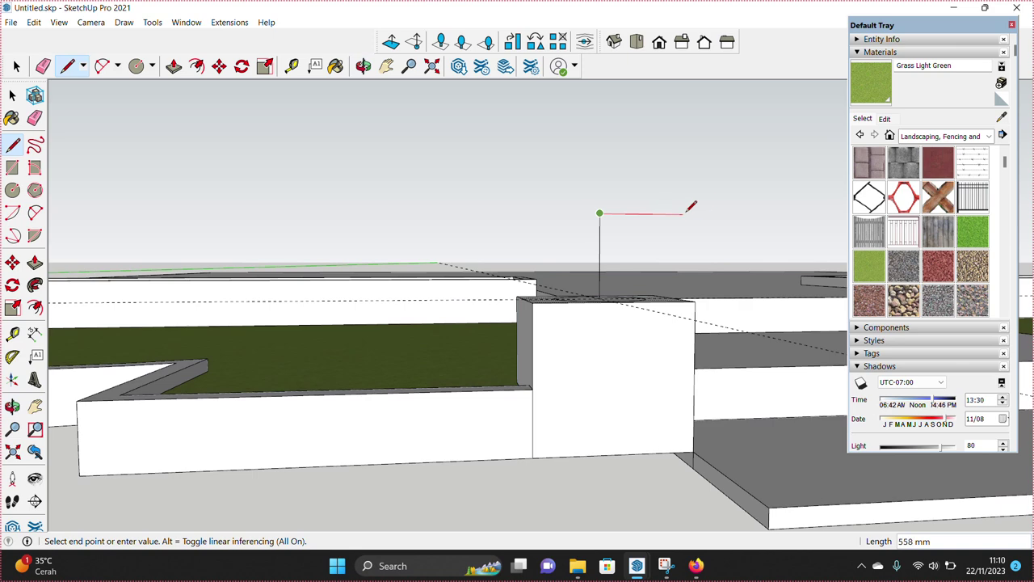
left_click(599, 265)
key("space")
middle_click_drag(608, 277, 615, 321)
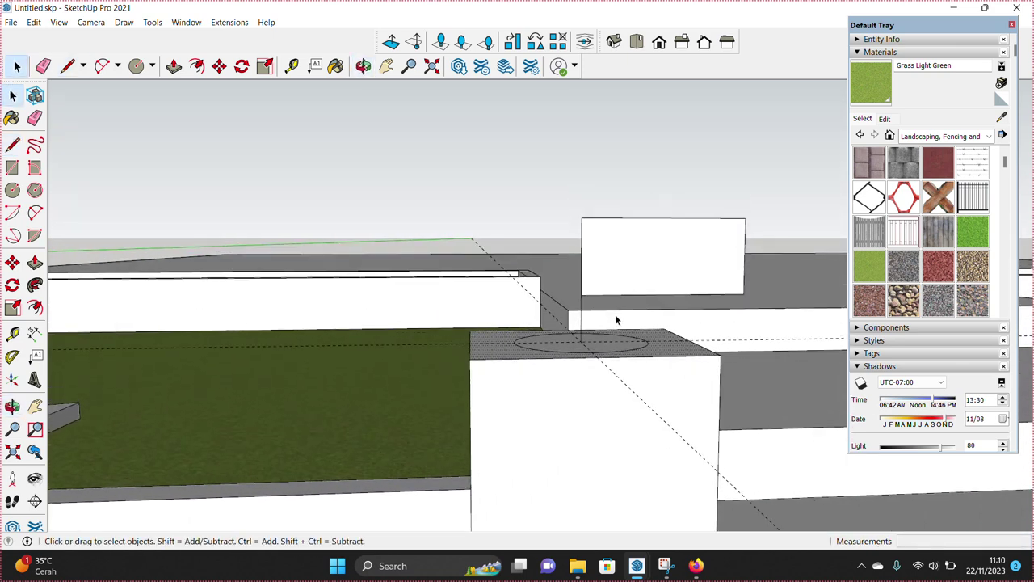
scroll(615, 316, "up", 2)
- Draw a large 2-Point Arc curve from the profile's right edge to its bottom edge
key("l")
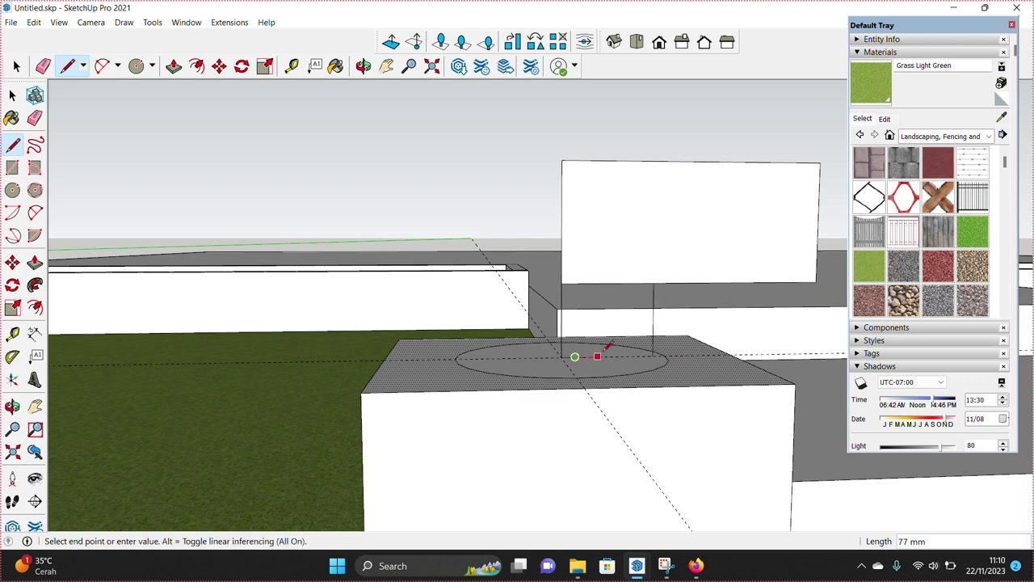
middle_click_drag(652, 355, 673, 272)
key("a")
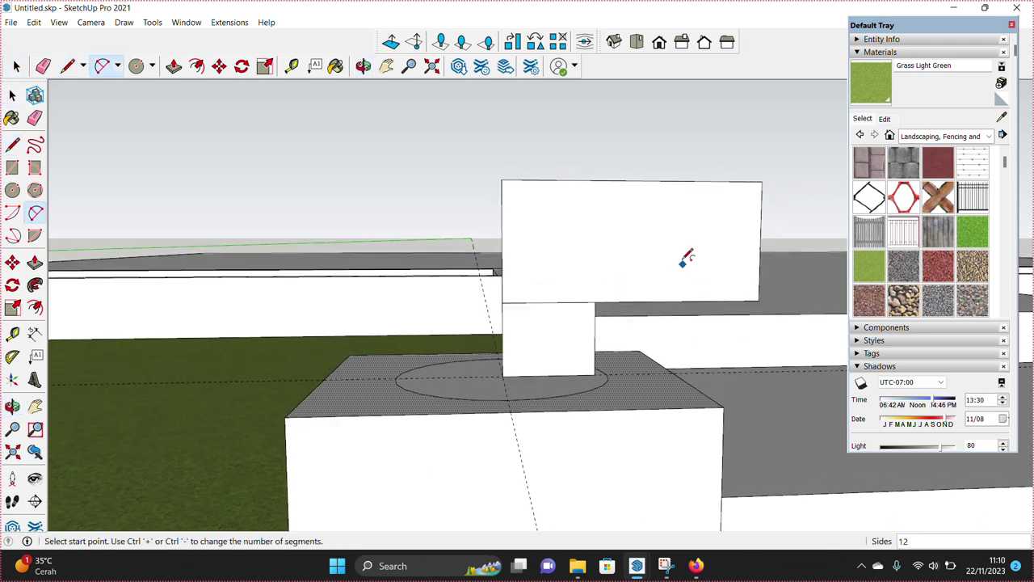
key("l")
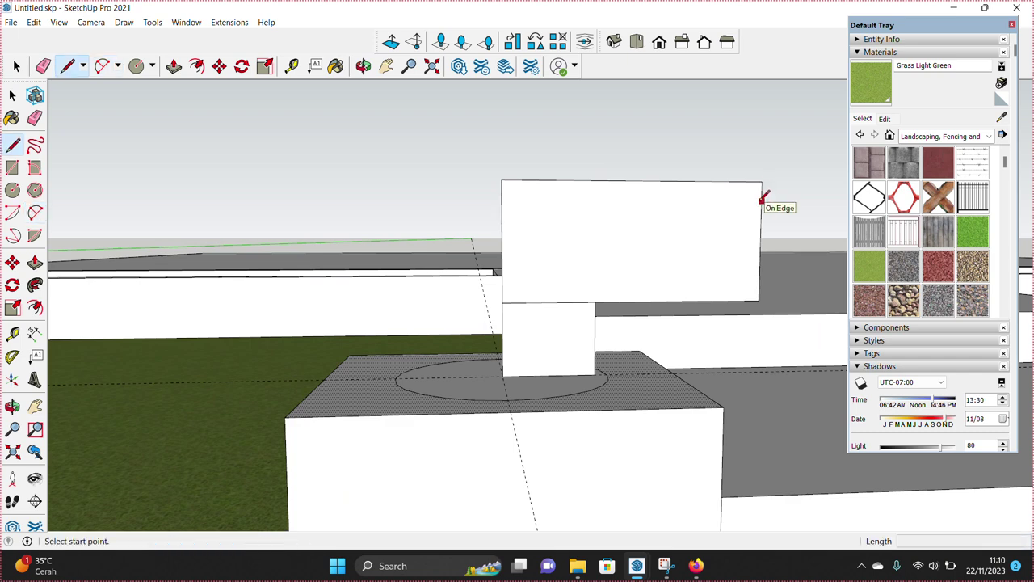
key("space")
key("a")
left_click(753, 201)
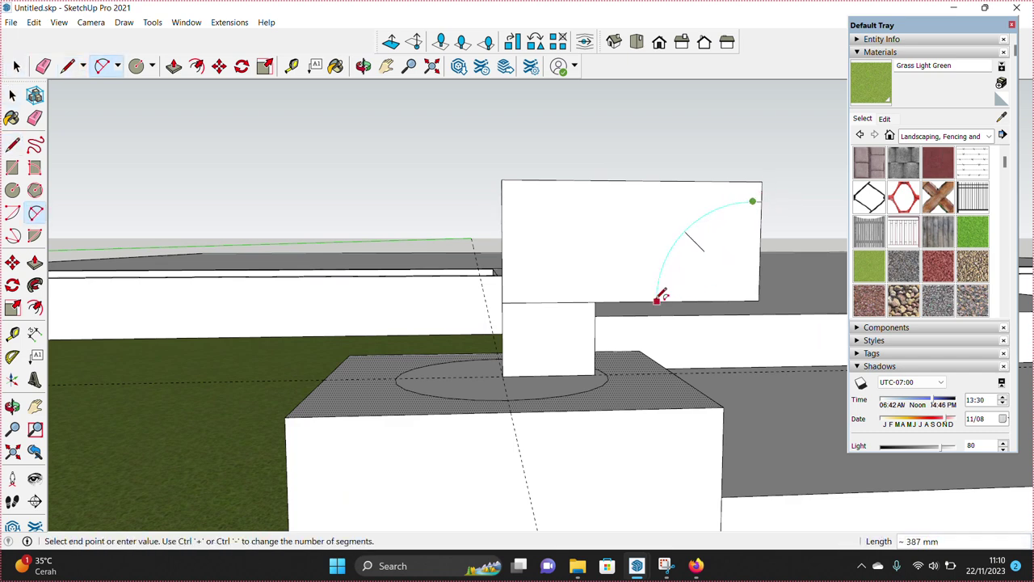
left_click(647, 301)
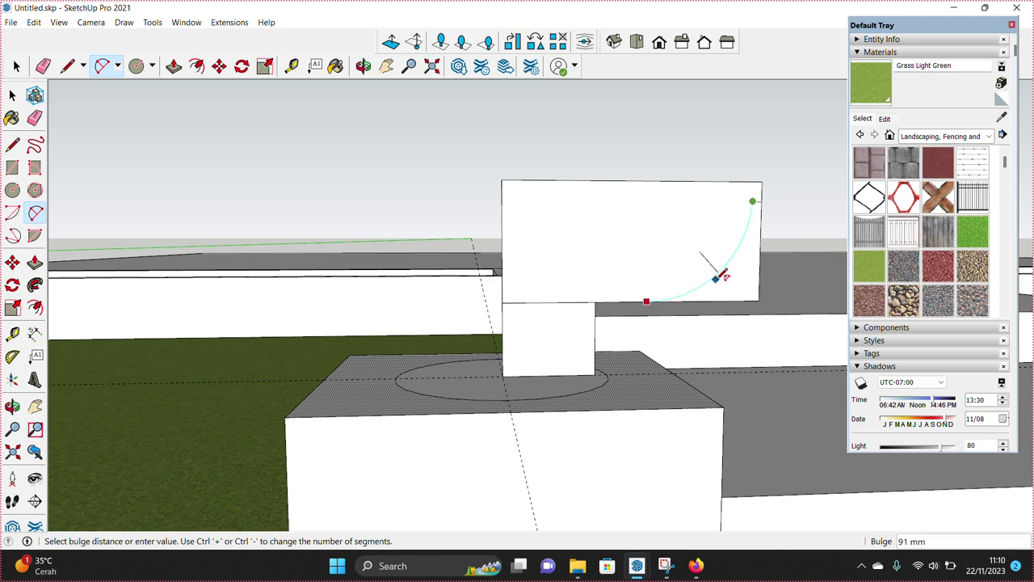
left_click(716, 272)
scroll(594, 318, "up", 2)
- Add a small semicircular arc notch on the lower part of the profile
left_click(594, 318)
left_click(617, 298)
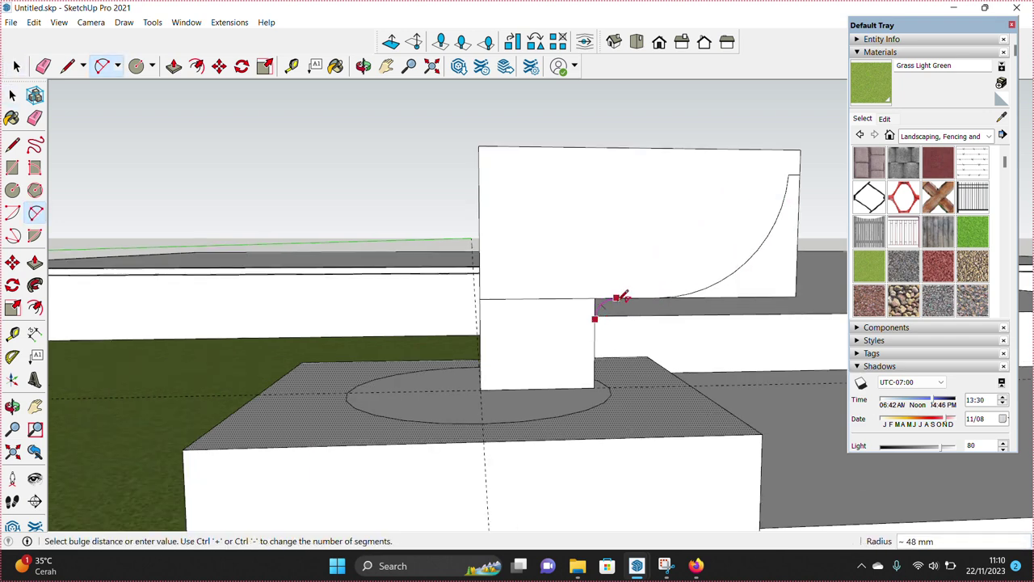
left_click(575, 355)
key("space")
middle_click_drag(575, 356, 604, 337)
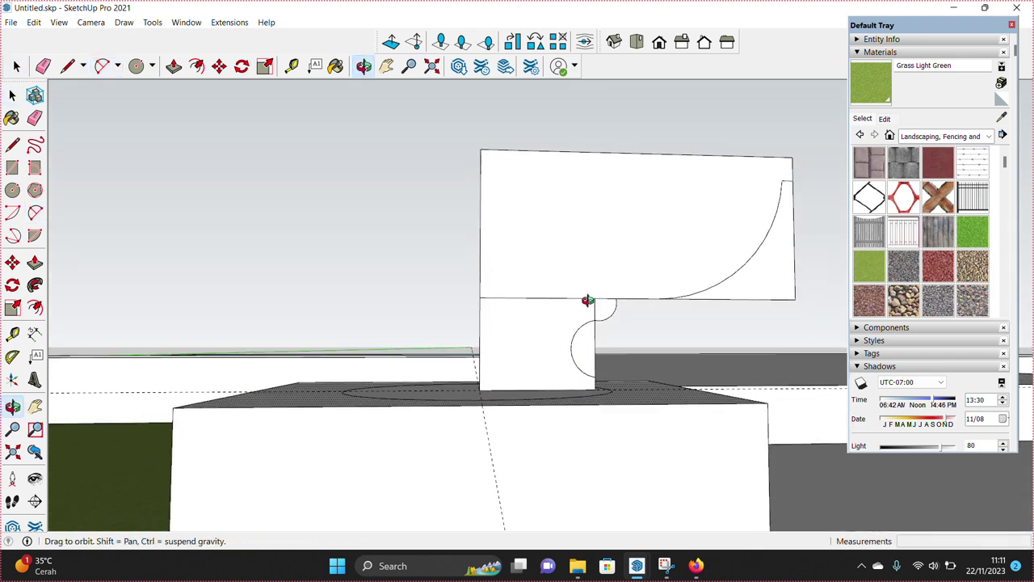
- Erase the crossing edge and trim the thin strip off the profile's top
key("e")
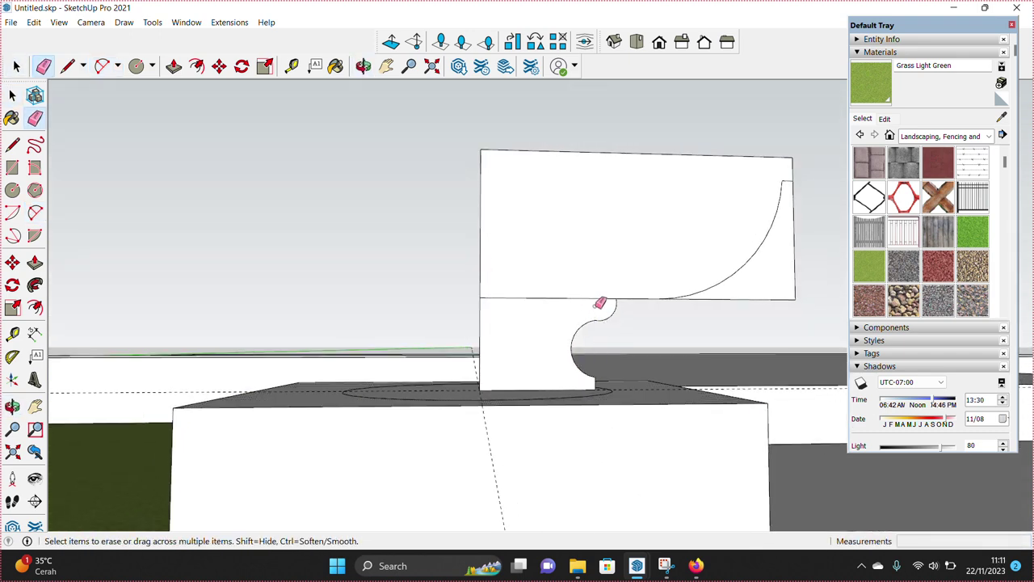
left_click(613, 298)
key("space")
mouse_move(599, 370)
middle_mouse_down()
mouse_move(608, 285)
mouse_move(470, 272)
middle_mouse_up()
key("l")
left_click(471, 271)
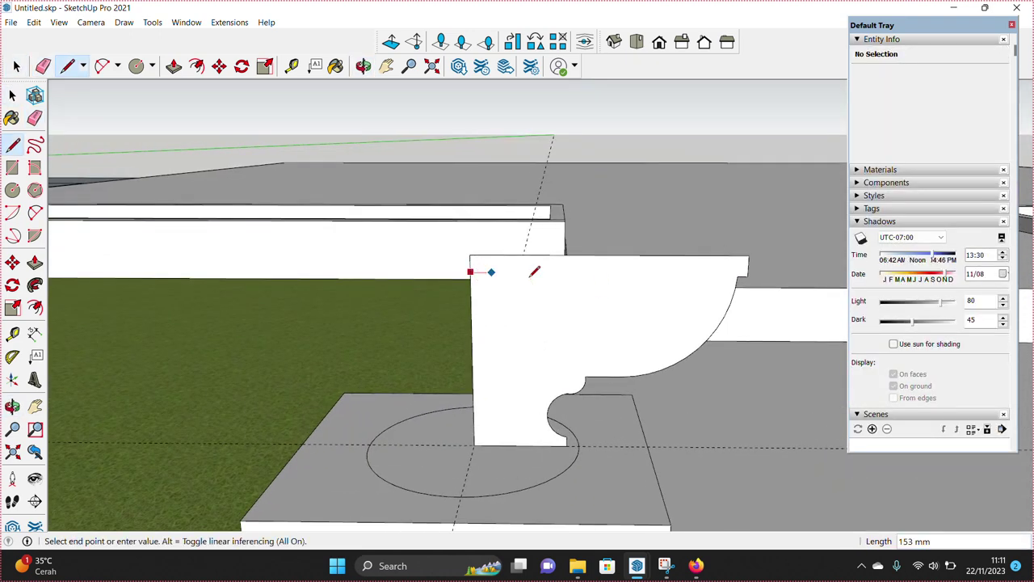
left_click(700, 272)
key("space")
key("e")
left_click(686, 257)
mouse_move(686, 256)
middle_mouse_down()
mouse_move(552, 282)
mouse_move(485, 267)
mouse_move(549, 315)
mouse_move(546, 384)
middle_mouse_up()
- Group the bowl profile with the circle and open the group for editing
key("space")
left_click(549, 315)
left_click(546, 383, "shift")
right_click(543, 330)
left_click(589, 195)
double_click(546, 392)
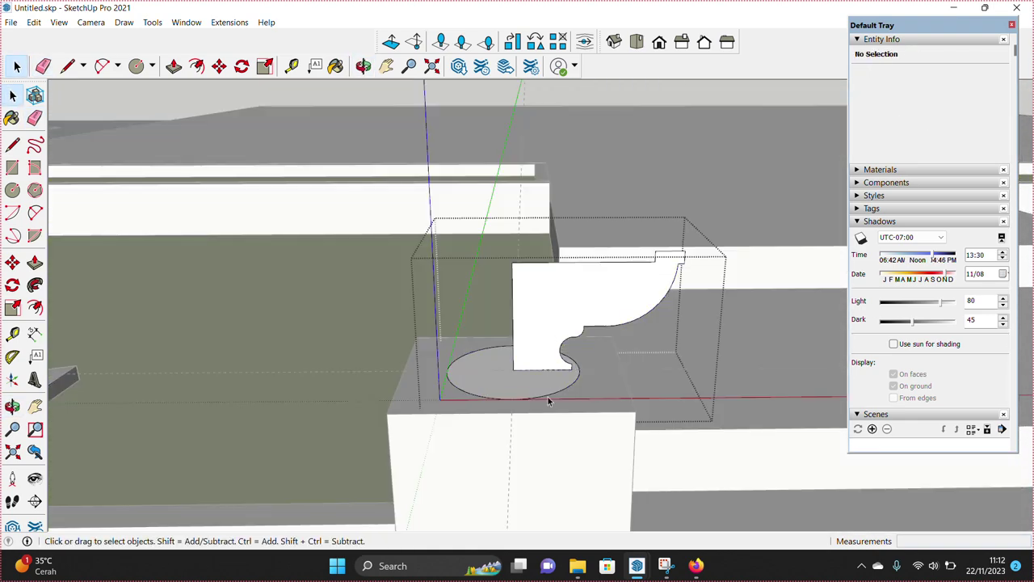
- Sweep the profile around the selected circle with Follow Me to form the bowl urn
left_click(547, 400)
left_click(35, 285)
left_click(534, 307)
key("space")
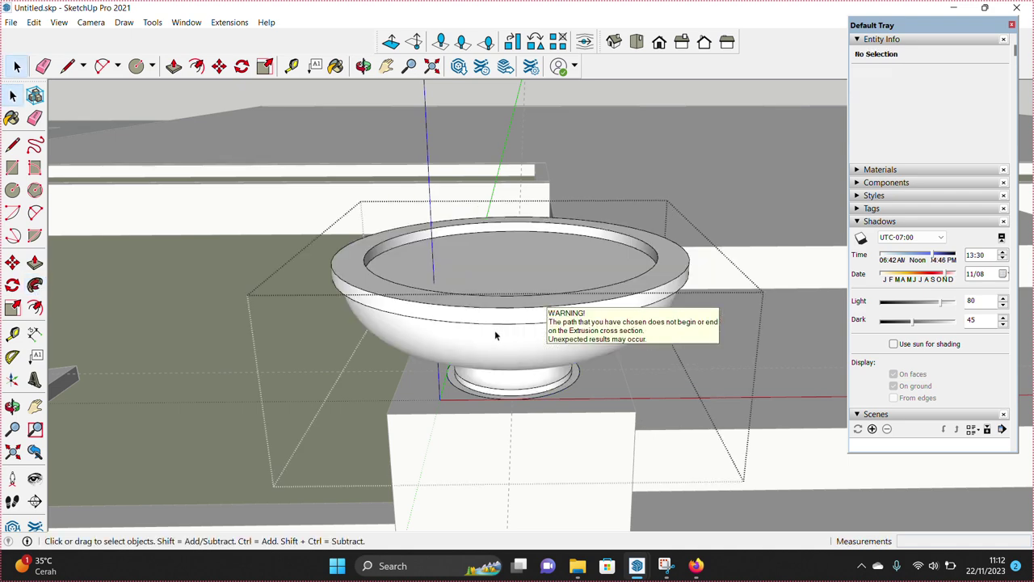
scroll(526, 352, "up", 2)
key("Escape")
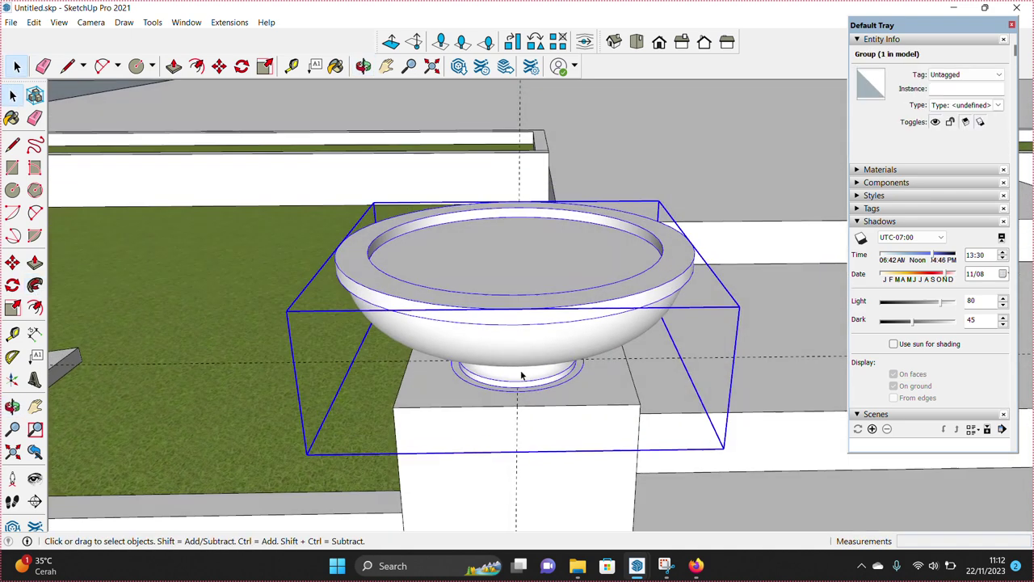
scroll(517, 359, "up", 2)
double_click(481, 395)
left_click(482, 395)
mouse_move(483, 395)
middle_mouse_down()
mouse_move(571, 323)
mouse_move(495, 357)
mouse_move(502, 283)
middle_mouse_up()
left_click(493, 398)
- Copy the bowl urn group with Move and Ctrl onto the opposite pillar
scroll(489, 348, "down", 2)
left_click(485, 340)
key("m")
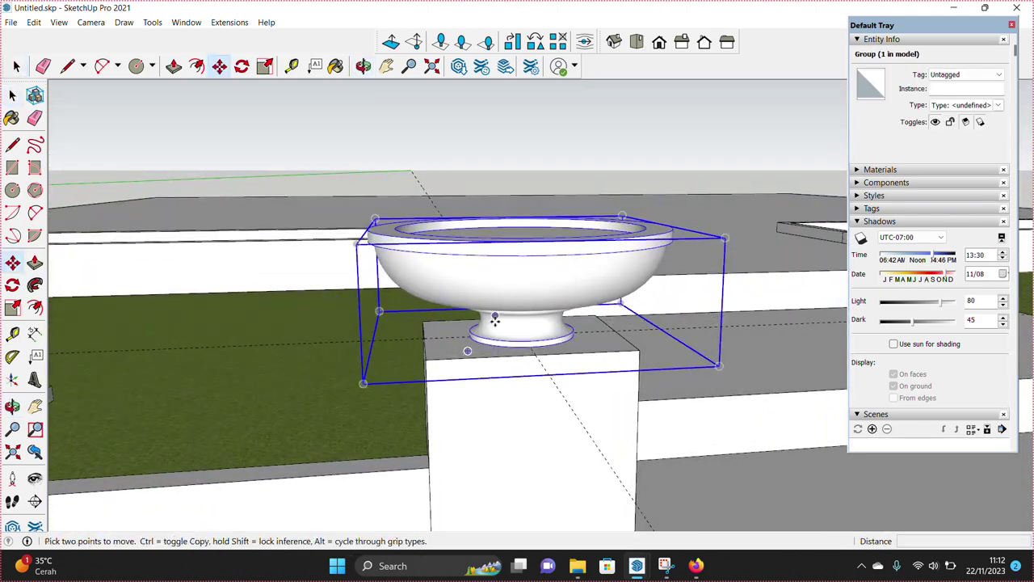
middle_click_drag(495, 320, 418, 395)
key("ctrl")
left_click(436, 404)
mouse_move(485, 393)
middle_mouse_down()
mouse_move(547, 400)
mouse_move(583, 386)
mouse_move(591, 374)
mouse_move(577, 376)
mouse_move(639, 337)
mouse_move(429, 337)
middle_mouse_up()
left_click(576, 376)
key("space")
scroll(429, 337, "up", 2)
key("e")
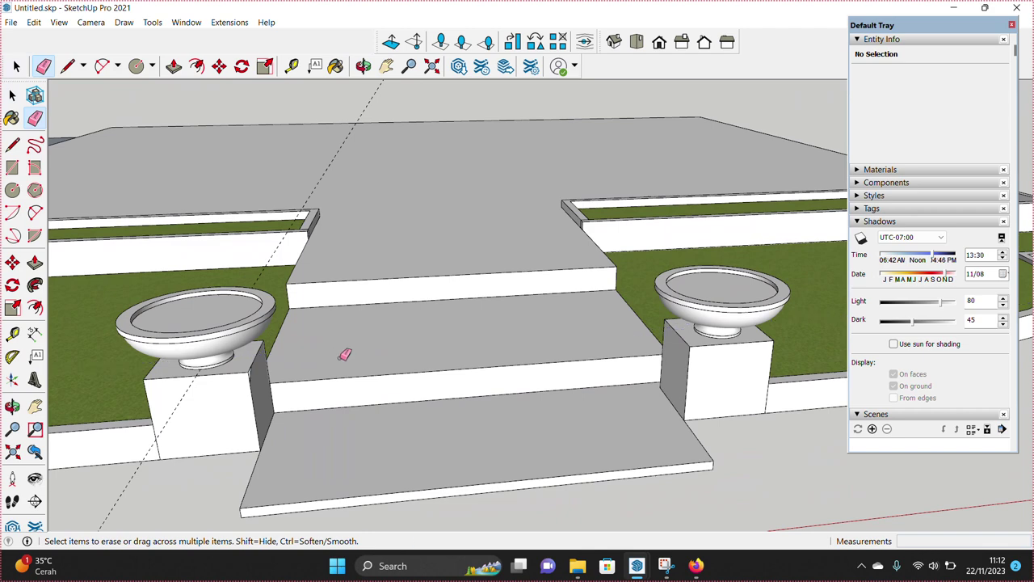
middle_click_drag(199, 401, 360, 369)
- Offset the first pillar's front face and push the inner panel in as a recess
scroll(445, 314, "up", 3)
key("f")
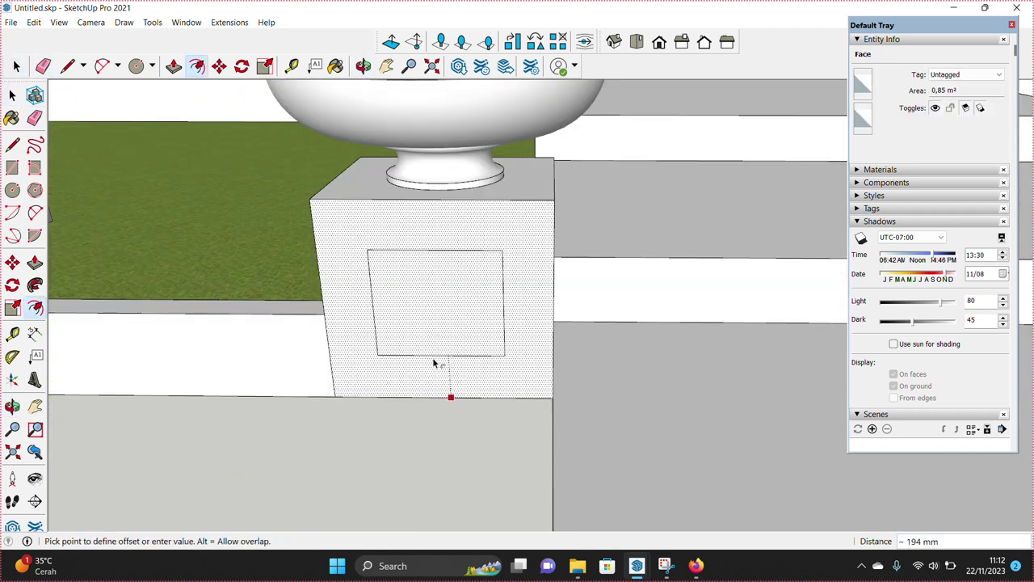
left_click(430, 379)
key("space")
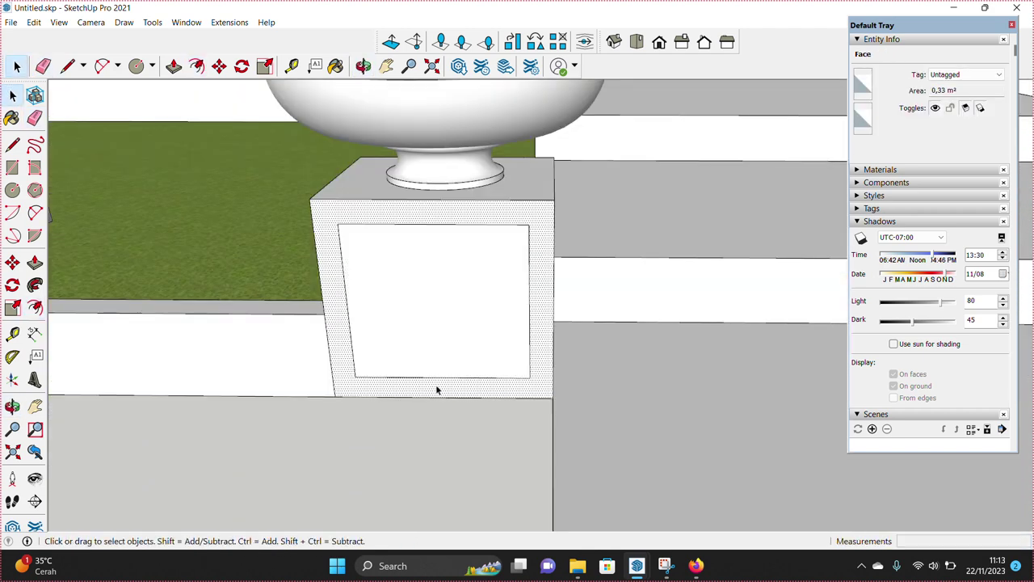
mouse_move(436, 388)
middle_mouse_down()
mouse_move(544, 374)
mouse_move(395, 372)
middle_mouse_up()
key("p")
left_click_drag(395, 374, 395, 382)
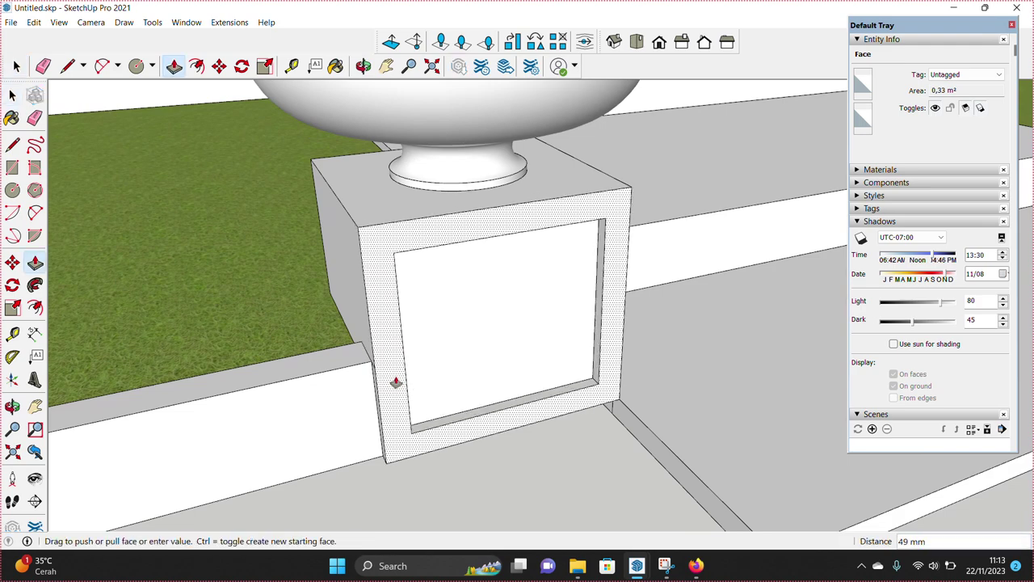
left_click(396, 383)
key("space")
- Inset and recess a matching front panel on the second pillar
scroll(397, 380, "down", 3)
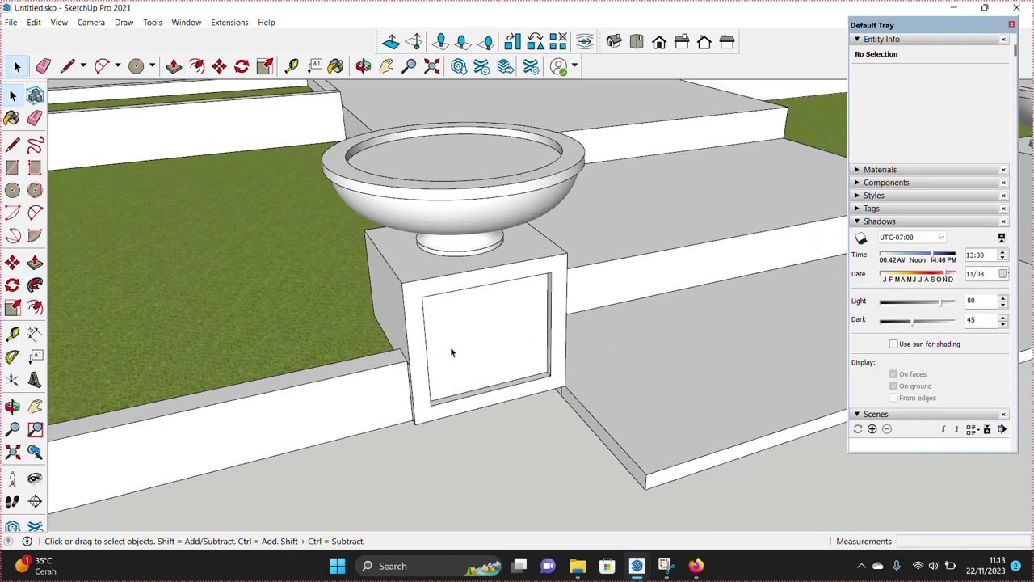
middle_click_drag(445, 350, 581, 355)
scroll(539, 311, "up", 2)
left_click(539, 311)
key("f")
key("space")
scroll(588, 332, "up", 2)
mouse_move(554, 335)
left_mouse_down()
mouse_move(566, 319)
mouse_move(591, 337)
left_mouse_up()
key("p")
left_click(590, 337)
key("space")
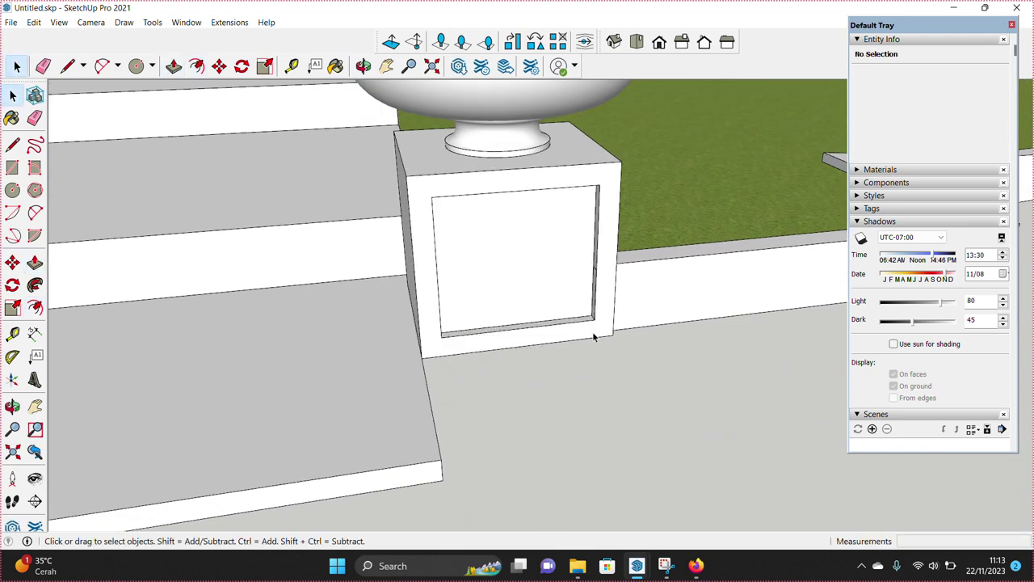
- Reverse the plaza face's orientation and switch to the Iso view of the site
scroll(595, 337, "down", 3)
middle_click_drag(595, 336, 444, 303)
scroll(533, 302, "up", 2)
middle_click_drag(534, 303, 506, 303)
scroll(506, 303, "down", 3)
mouse_move(612, 337)
middle_mouse_down()
mouse_move(699, 323)
mouse_move(553, 307)
middle_mouse_up()
scroll(553, 307, "down", 3)
mouse_move(415, 410)
middle_mouse_down()
mouse_move(404, 409)
mouse_move(423, 415)
middle_mouse_up()
scroll(327, 403, "up", 3)
scroll(327, 403, "up", 1)
right_click(328, 218)
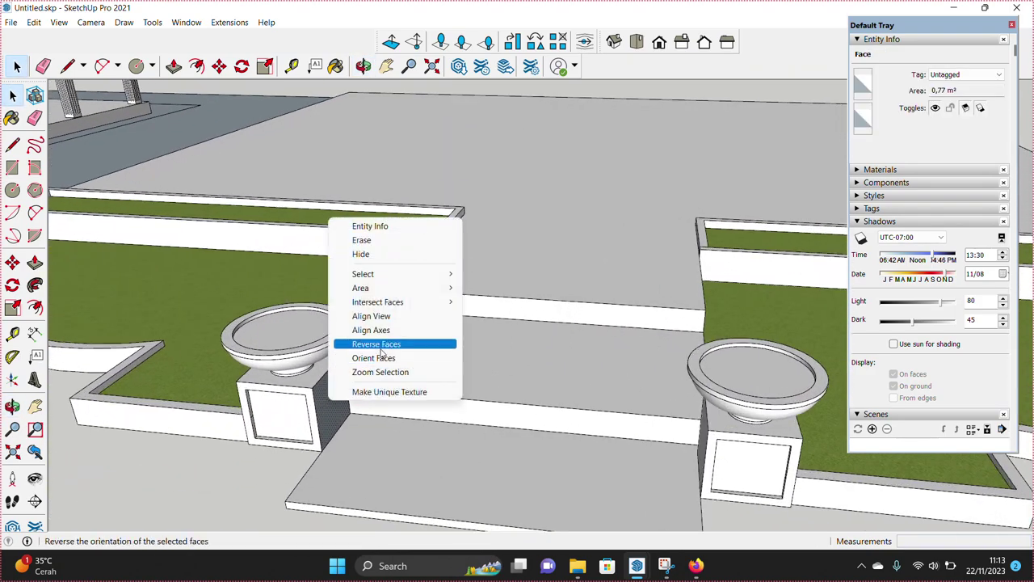
left_click(377, 345)
scroll(455, 350, "down", 5)
left_click(414, 42)
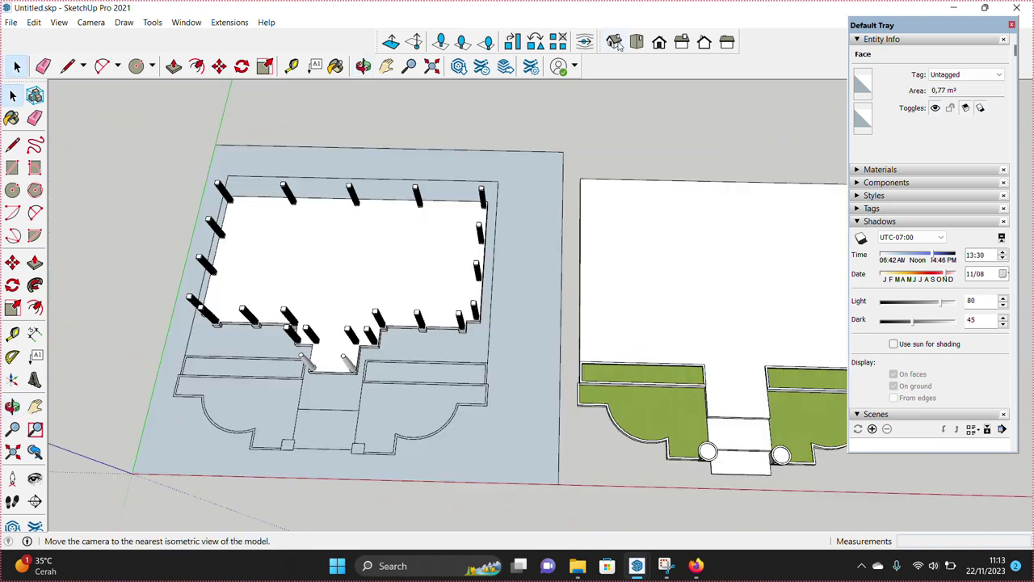
- Copy the building's columns with Move and Ctrl to the right garden pillar's corner
scroll(429, 275, "down", 1)
left_click_drag(516, 375, 380, 259)
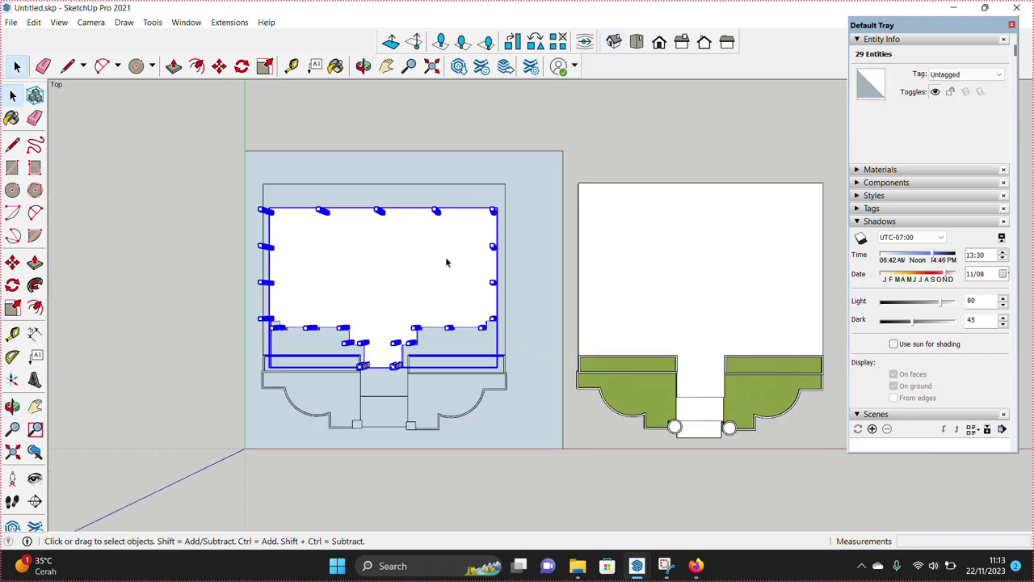
middle_click_drag(381, 259, 348, 347)
key("m")
scroll(345, 345, "up", 2)
left_click(344, 344)
key("ctrl")
scroll(375, 244, "down", 3)
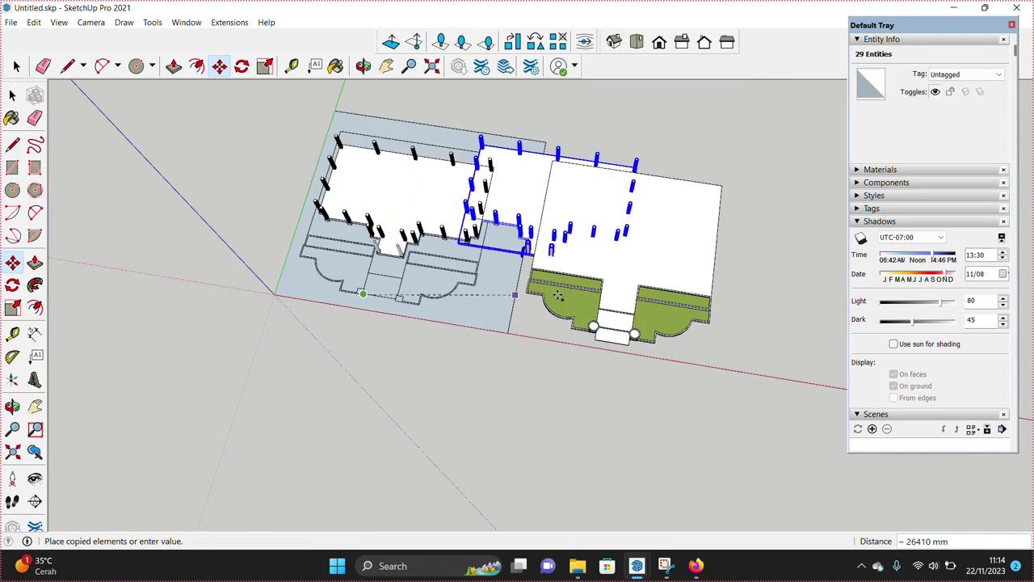
middle_click_drag(375, 244, 570, 247)
scroll(570, 247, "up", 3)
scroll(595, 315, "up", 2)
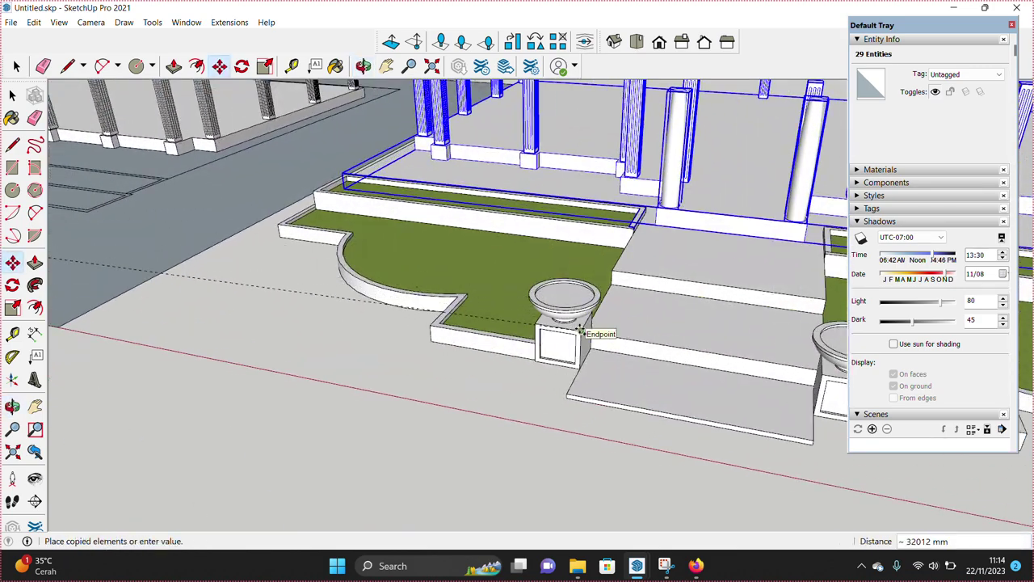
left_click(578, 331)
middle_click_drag(579, 331, 488, 445)
key("space")
left_click(693, 420)
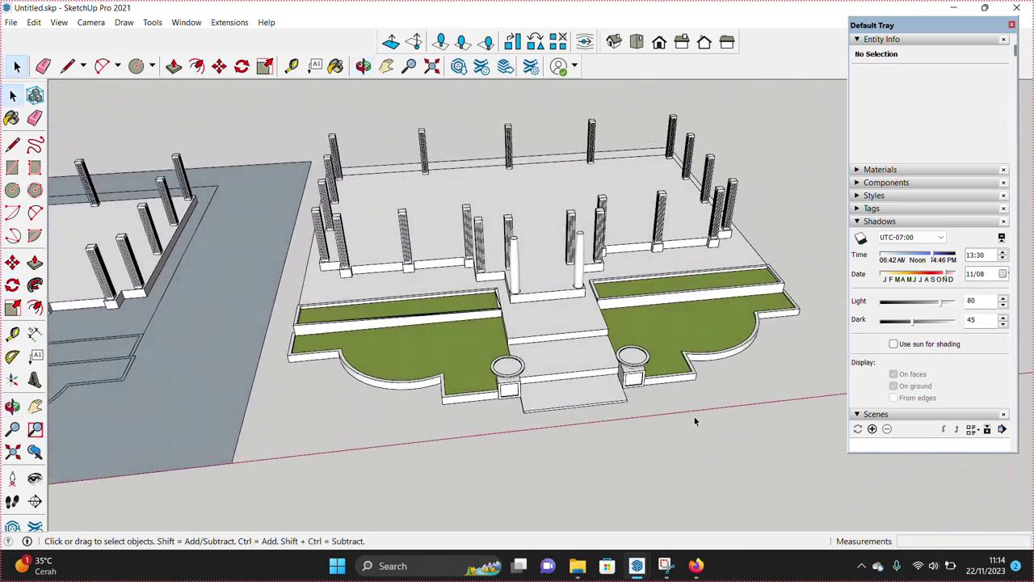
- Window-select the spare left copy of the plaza and delete it
scroll(724, 388, "up", 2)
scroll(725, 388, "down", 3)
middle_click_drag(724, 388, 439, 381)
left_click_drag(539, 379, 181, 77)
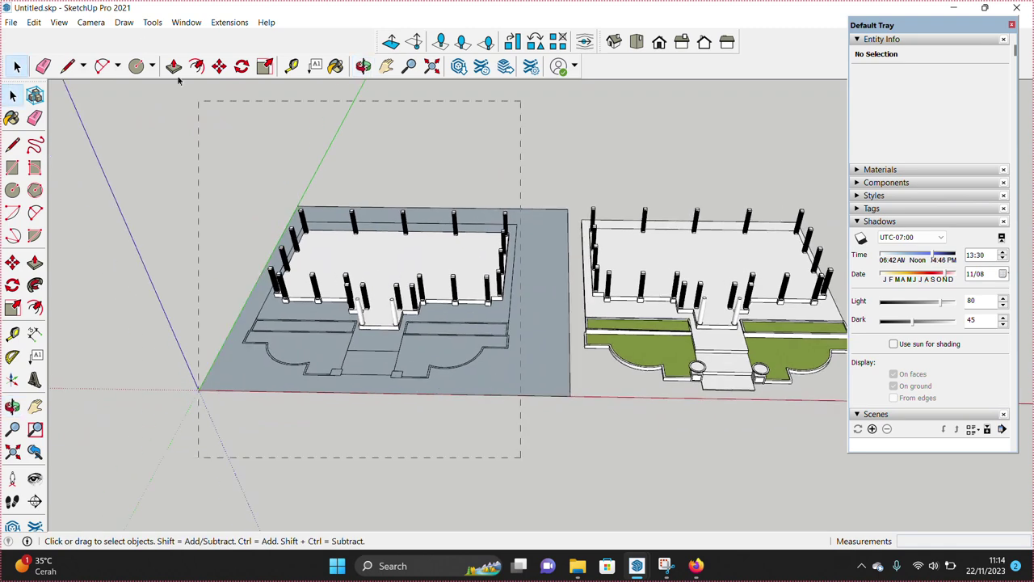
key("Delete")
- Select all remaining geometry and orbit out to view the whole model
middle_click_drag(541, 214, 446, 128)
key("ctrl+a")
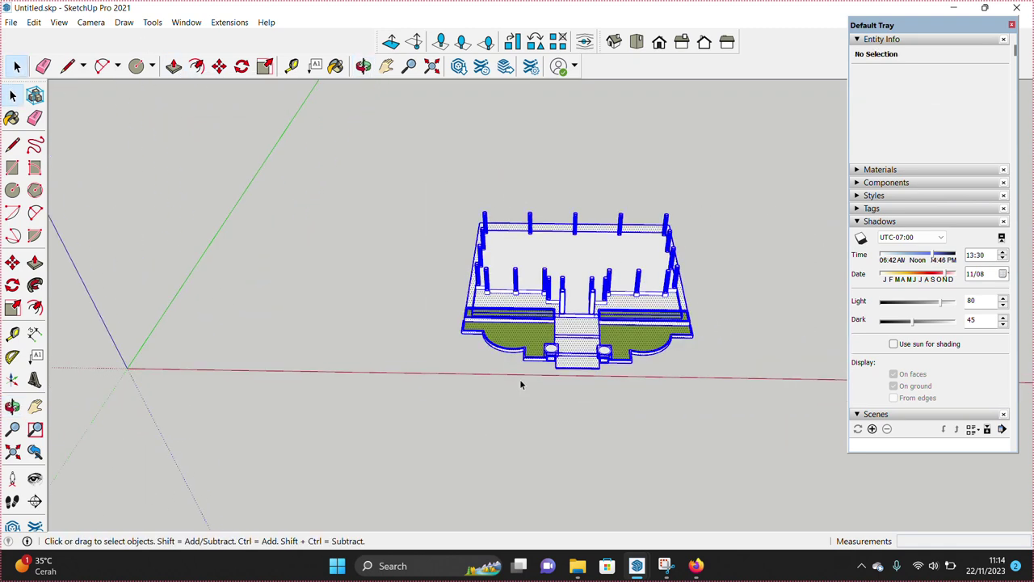
scroll(496, 329, "up", 3)
scroll(418, 322, "up", 2)
key("m")
key("space")
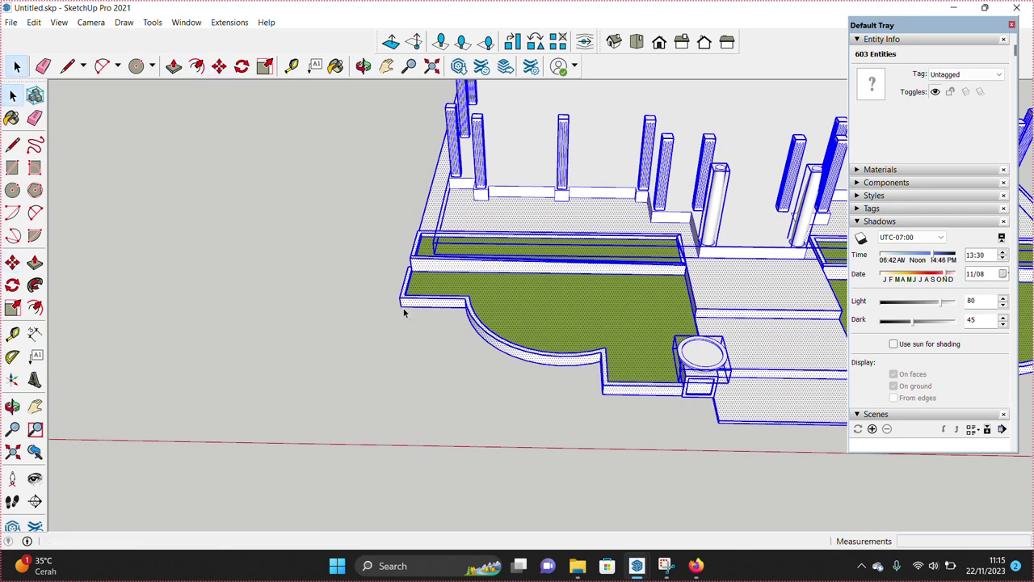
middle_click_drag(400, 305, 323, 315)
scroll(323, 315, "down", 3)
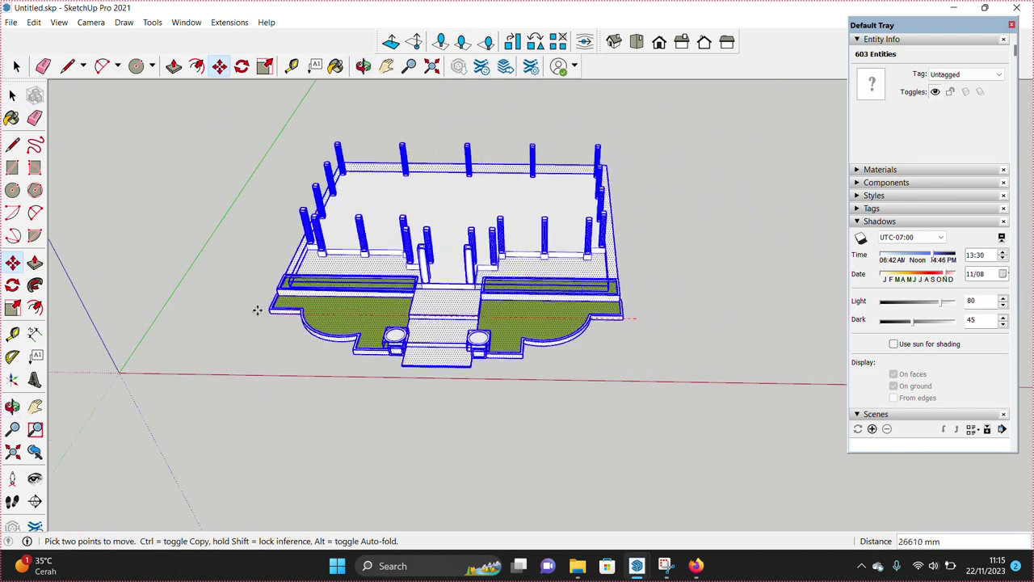
middle_click_drag(258, 307, 231, 319)
key("space")
- Triple-click the plaza geometry and make it into one group
triple_click(231, 319)
right_click(271, 308)
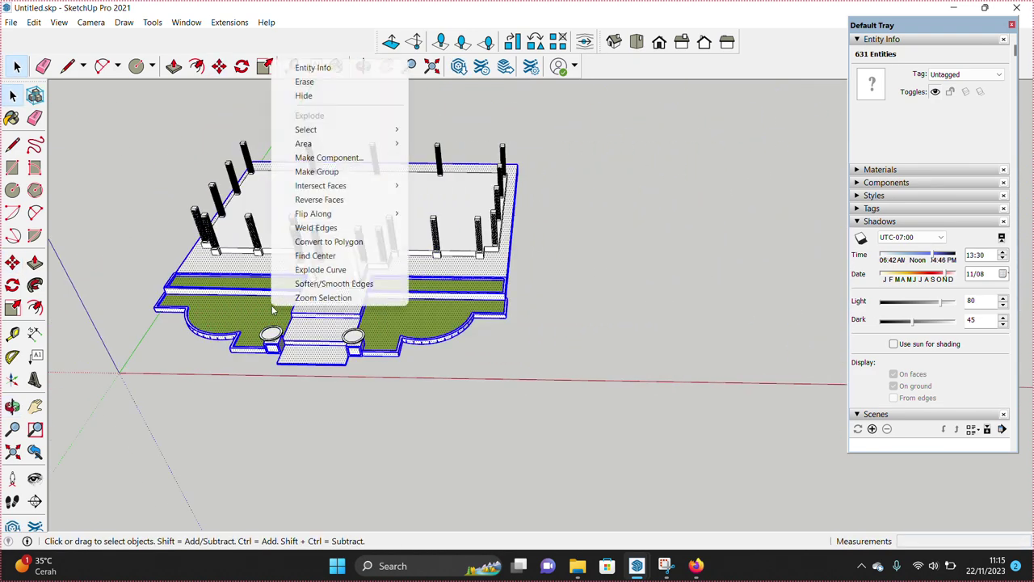
left_click(319, 172)
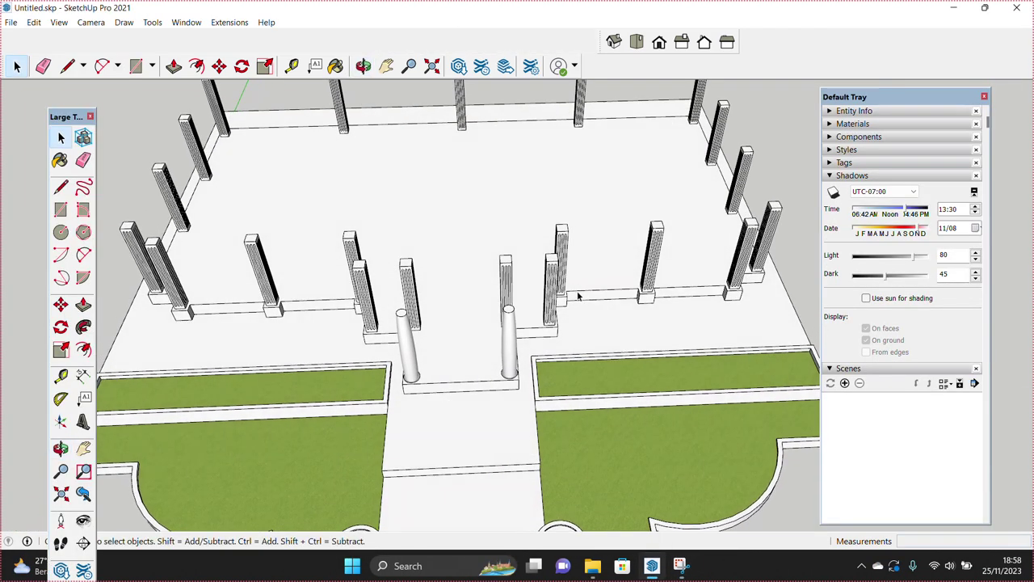
scroll(578, 296, "up", 5)
left_click(521, 328)
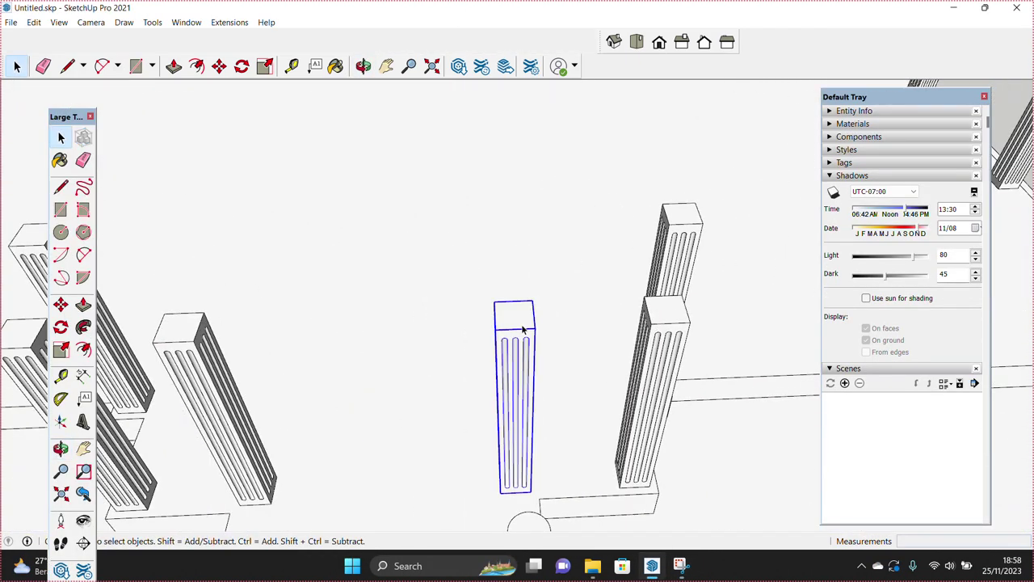
- Offset the column top's square outline and delete the inner face, leaving a square border
mouse_move(521, 327)
middle_mouse_down()
mouse_move(400, 457)
mouse_move(447, 429)
mouse_move(458, 433)
middle_mouse_up()
scroll(450, 429, "up", 3)
key("f")
left_click(462, 442)
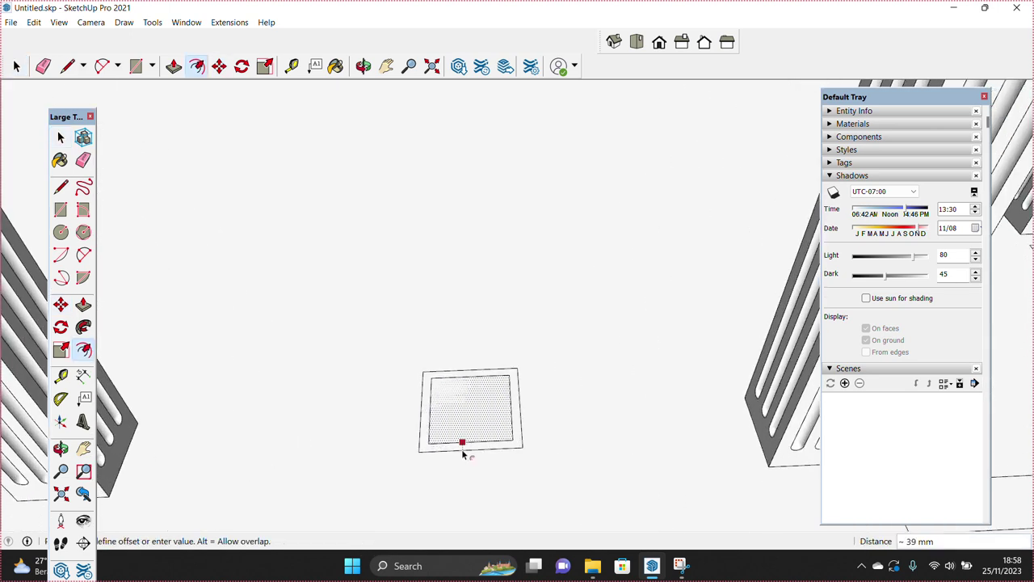
left_click(461, 453)
key("space")
scroll(458, 438, "up", 1)
key("Delete")
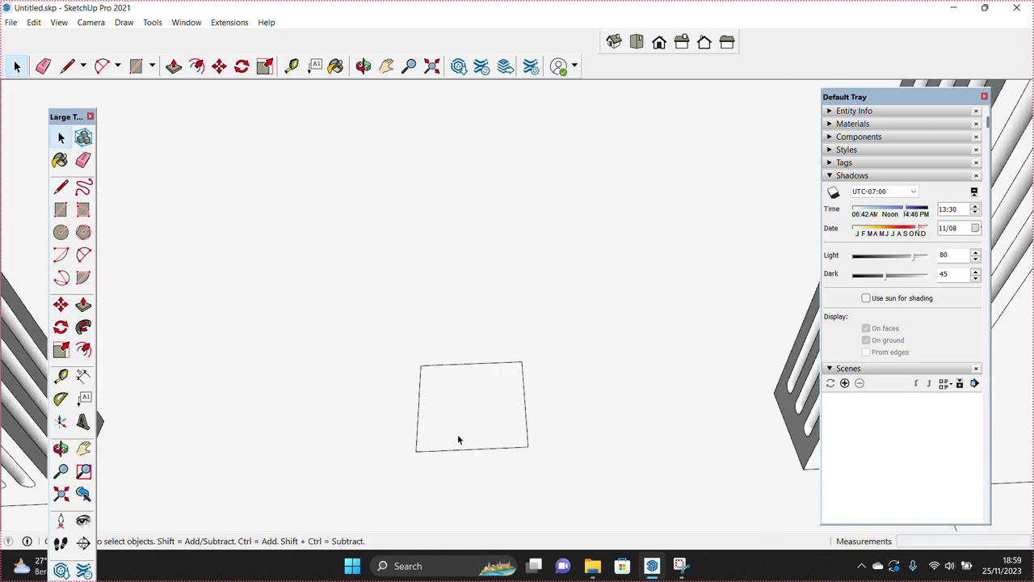
- Quarter the square with one horizontal and one vertical dividing line
key("l")
left_click(525, 401)
key("space")
key("l")
left_click(480, 370)
key("space")
mouse_move(466, 385)
middle_mouse_down()
mouse_move(429, 444)
mouse_move(440, 462)
middle_mouse_up()
- Draw an arc scallop on the square's bottom edge
key("a")
scroll(461, 449, "up", 1)
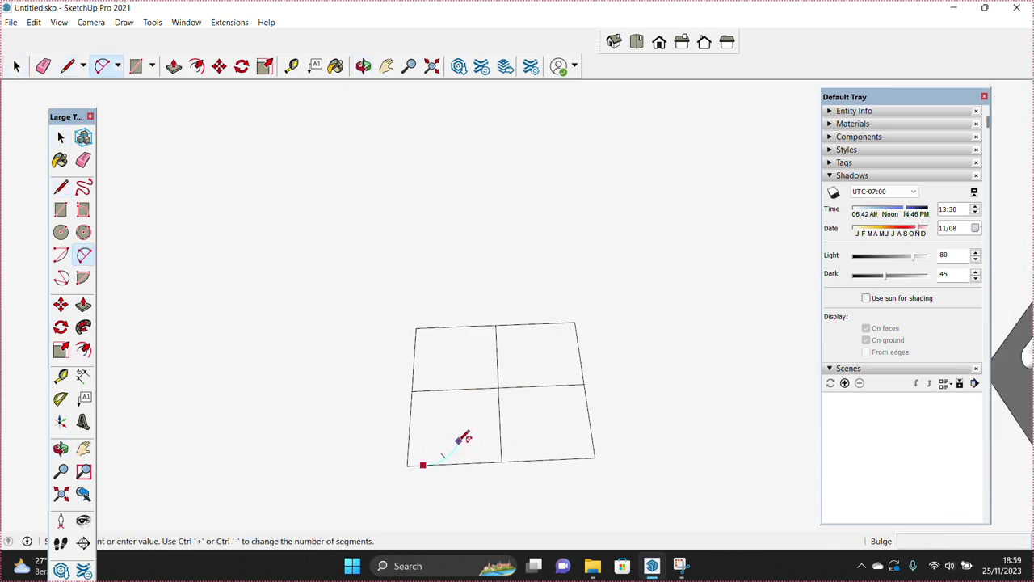
left_click(459, 440)
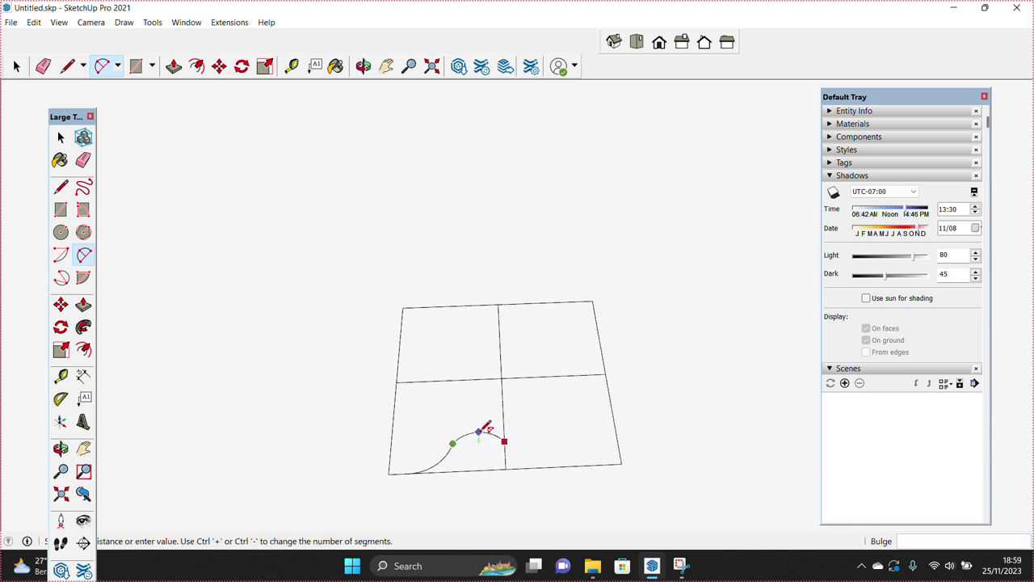
left_click(483, 430)
key("space")
- Copy the arc, flip it along the red axis, and set it beside the first arc as a double scallop
key("m")
left_click(490, 473)
left_click(662, 467)
key("space")
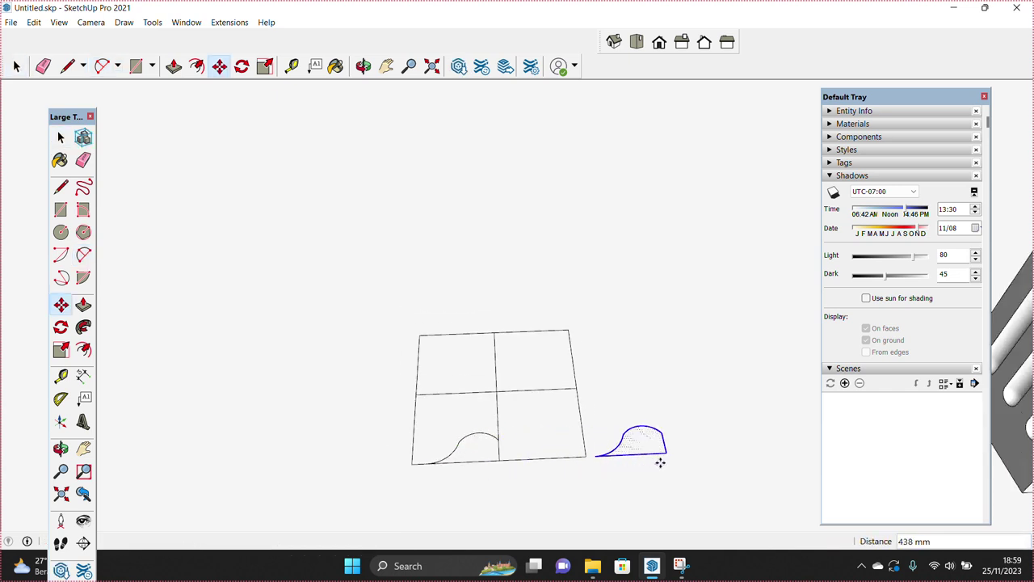
right_click(653, 443)
left_click(816, 362)
key("m")
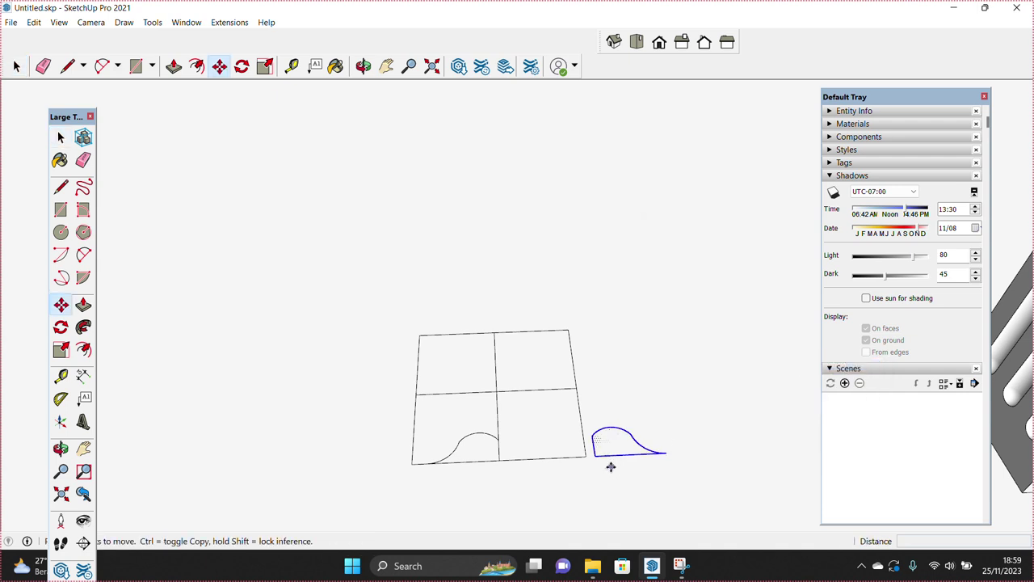
left_click(595, 455)
left_click(497, 458)
key("space")
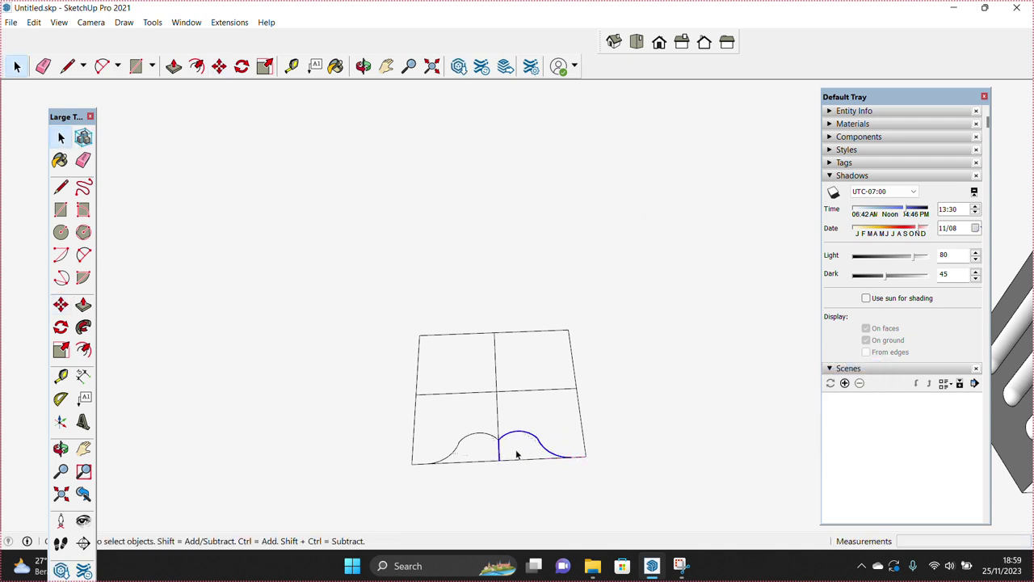
- Copy the double scallop, rotate it upright by 90 degrees, and place it along the right edge
key("m")
left_click(525, 487)
left_click(708, 478)
key("q")
left_click(681, 451)
left_click(701, 451)
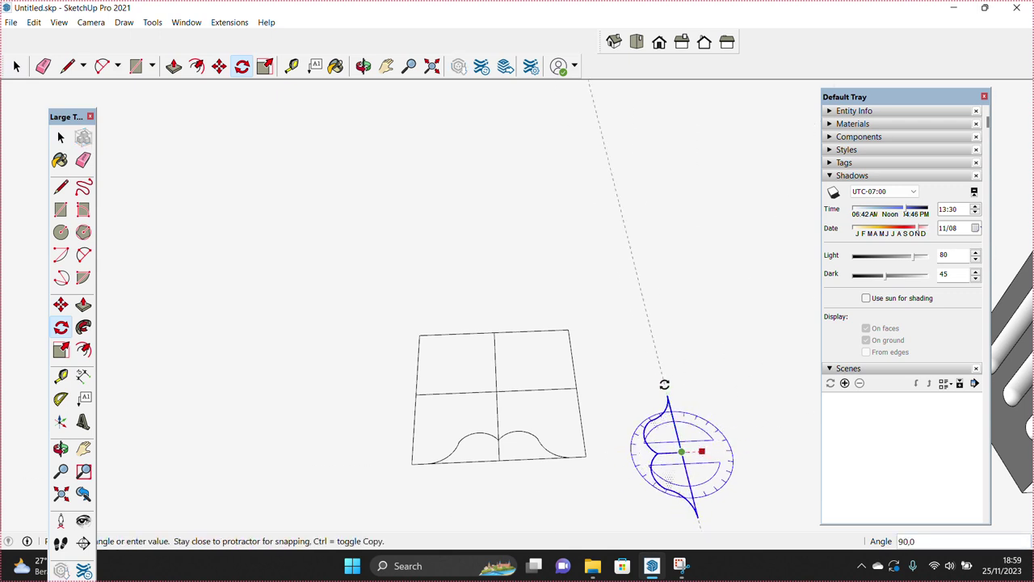
left_click(664, 384)
key("space")
key("m")
left_click(681, 452)
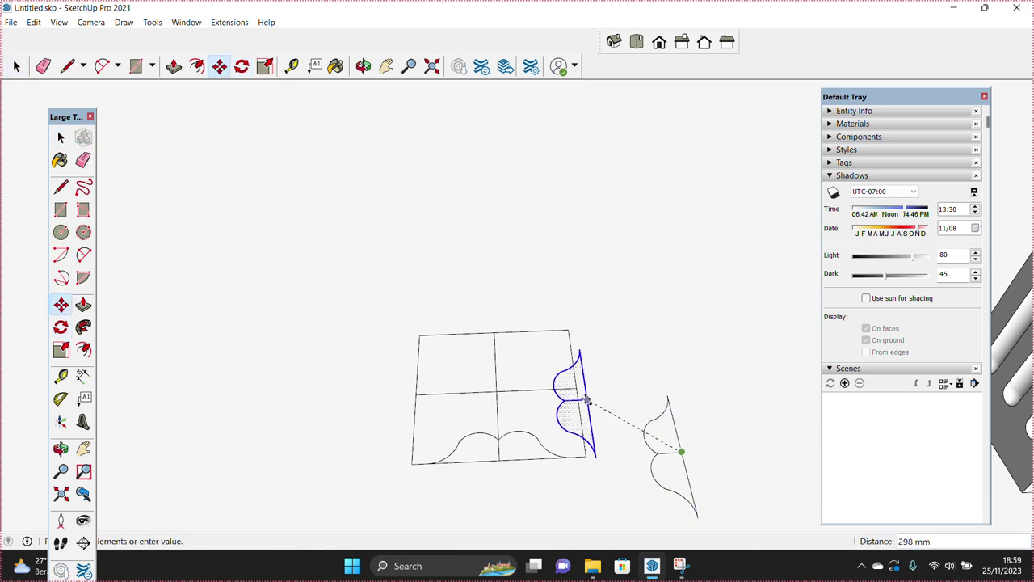
left_click(681, 451)
key("space")
- Flip the spare scallop copy along the red axis and place it along the left edge
right_click(677, 449)
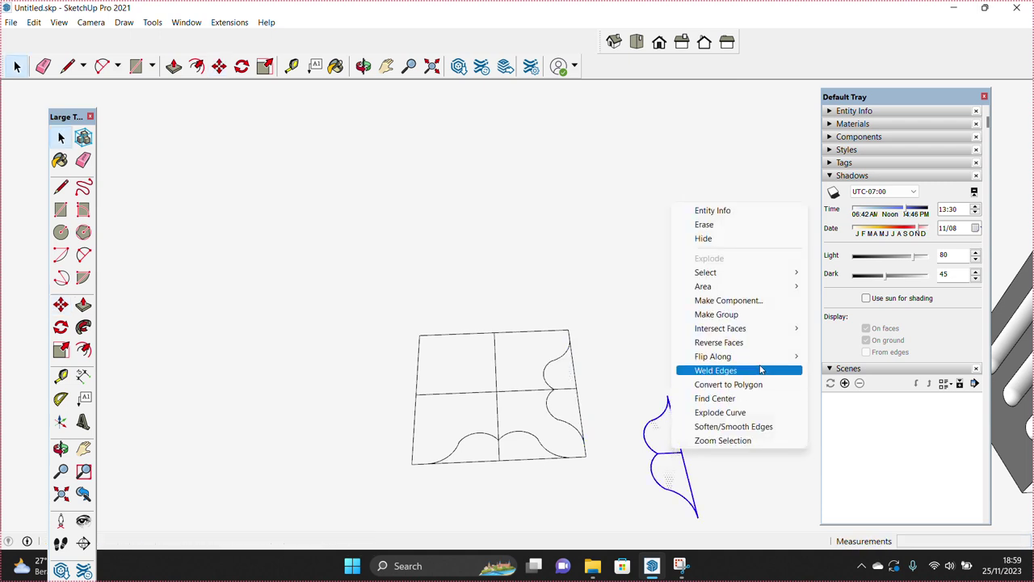
left_click(837, 356)
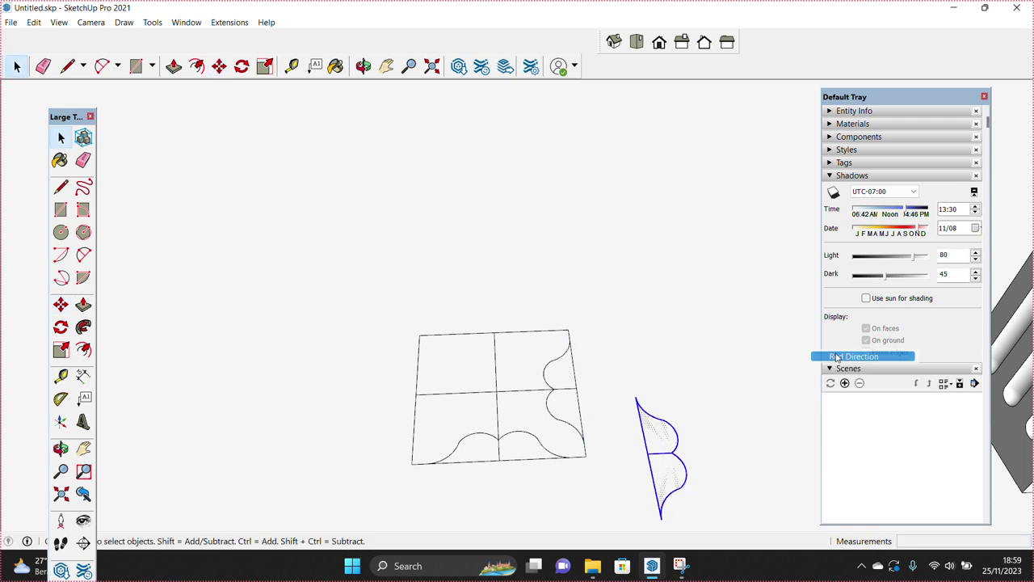
key("m")
left_click(646, 453)
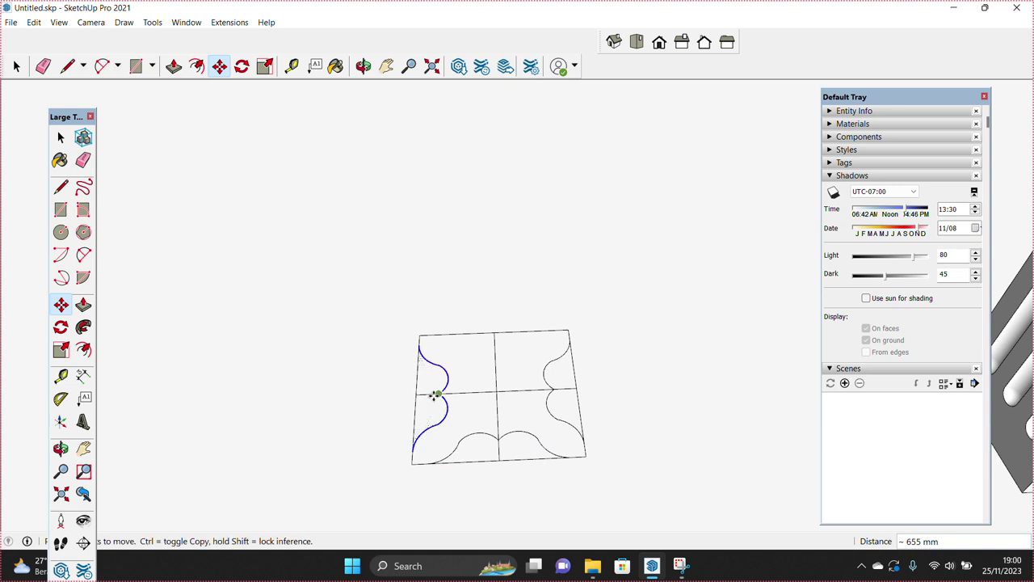
left_click(420, 395)
key("space")
- Copy the bottom scallops, flip them upside down, and place them along the top edge
key("m")
left_click(496, 455)
key("ctrl")
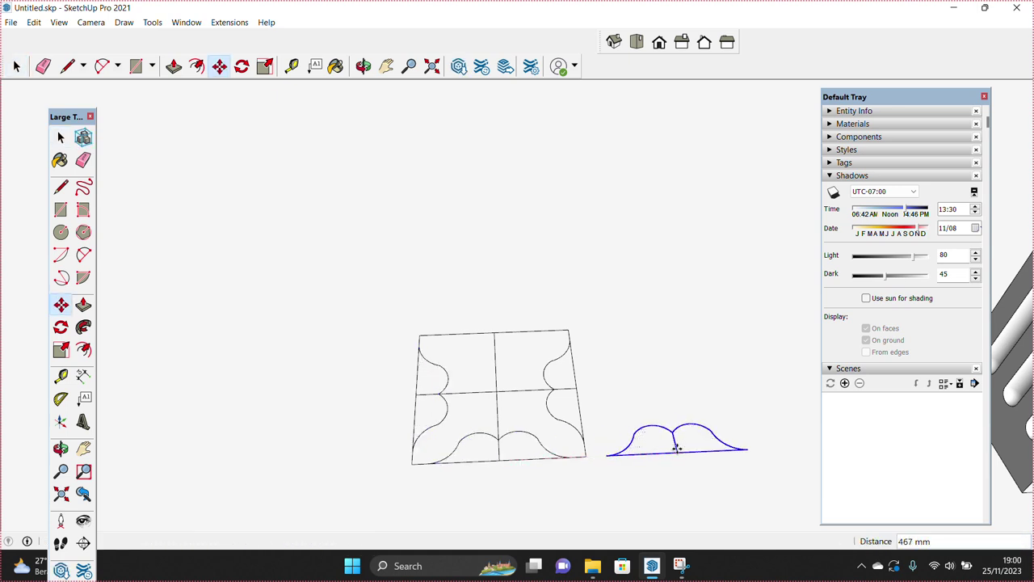
left_click(679, 442)
key("space")
right_click(682, 450)
left_click(848, 363)
key("m")
left_click(672, 424)
left_click(494, 328)
key("space")
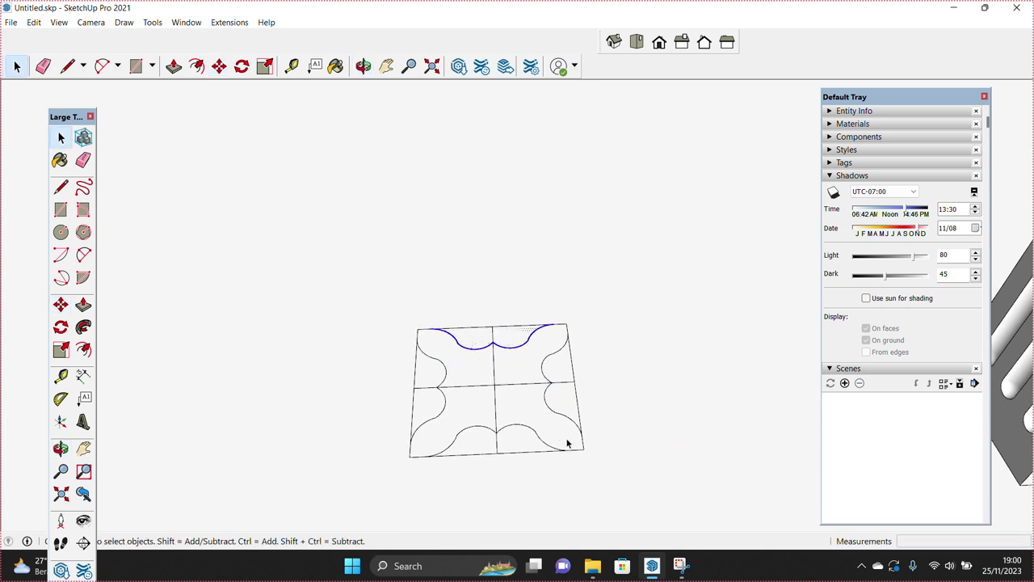
key("e")
- Erase the inner cross lines from the cusped outline
scroll(422, 396, "up", 1)
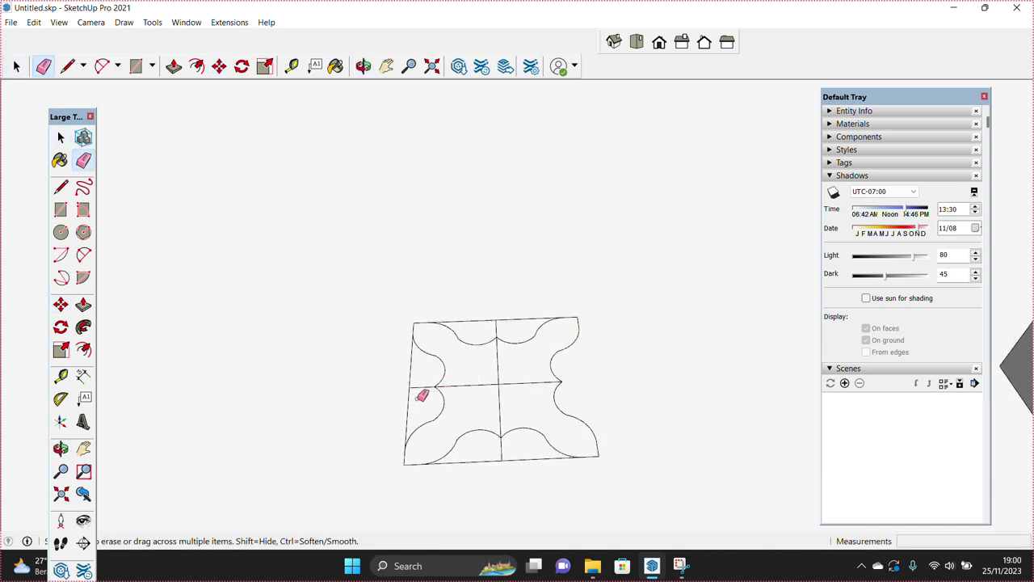
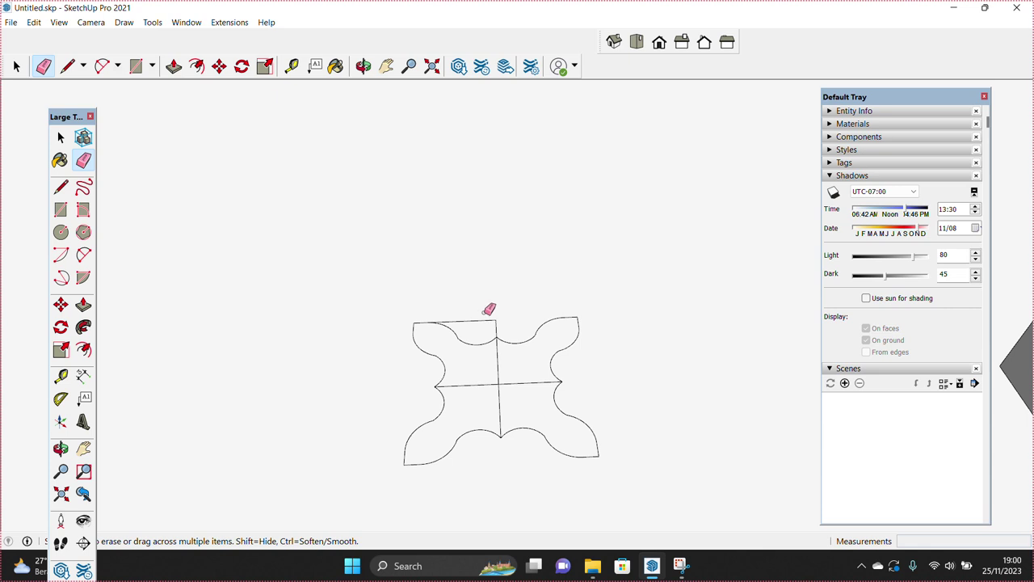
- Erase the inner cross lines from the cusped outline
left_click(510, 381)
left_click(499, 320)
key("space")
scroll(577, 415, "up", 1)
mouse_move(577, 415)
middle_mouse_down("shift")
mouse_move(540, 369)
mouse_move(519, 243)
middle_mouse_up("shift")
- Draw an upright triangular profile at the outline's corner
key("l")
left_click(519, 344)
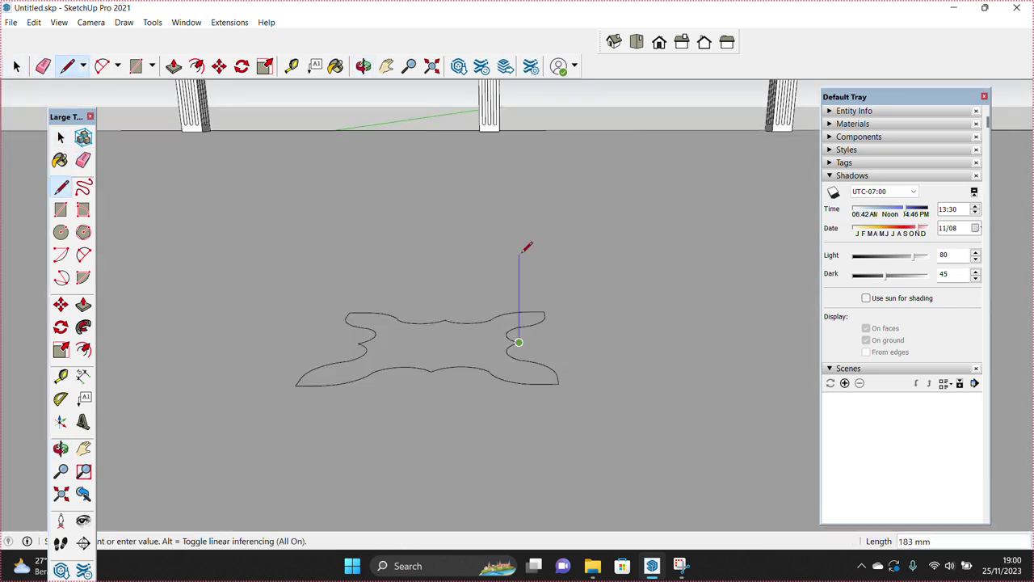
left_click(529, 324)
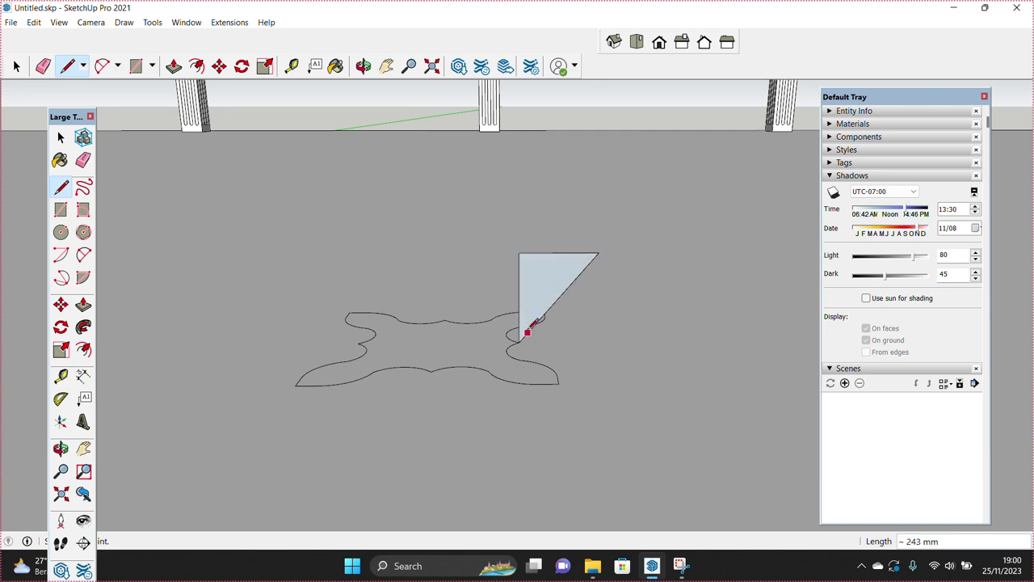
scroll(537, 319, "up", 1)
- Replace the triangle's straight diagonal with a curved arc edge
key("a")
left_click(551, 321)
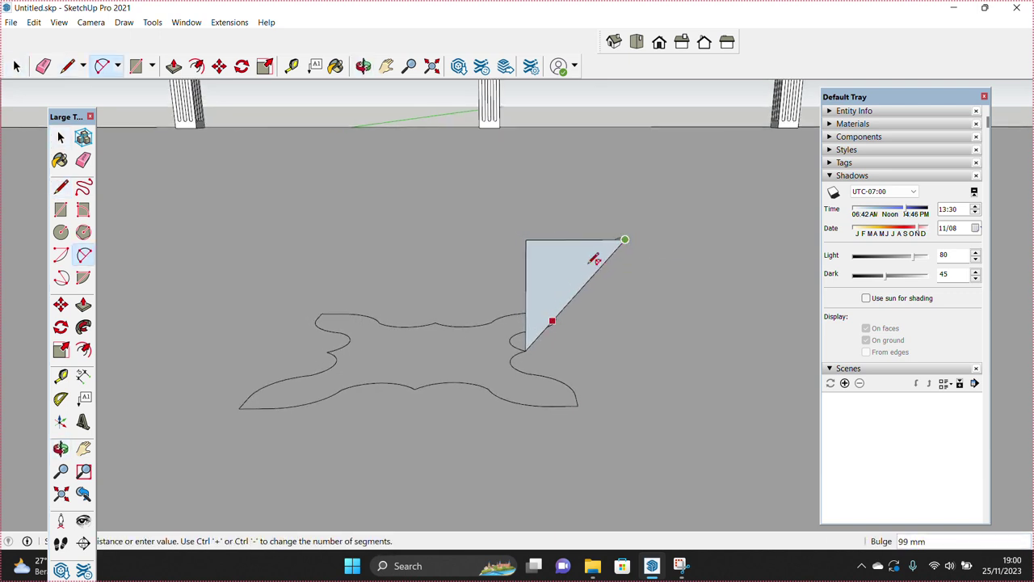
left_click(578, 269)
key("space")
key("e")
left_click(594, 275)
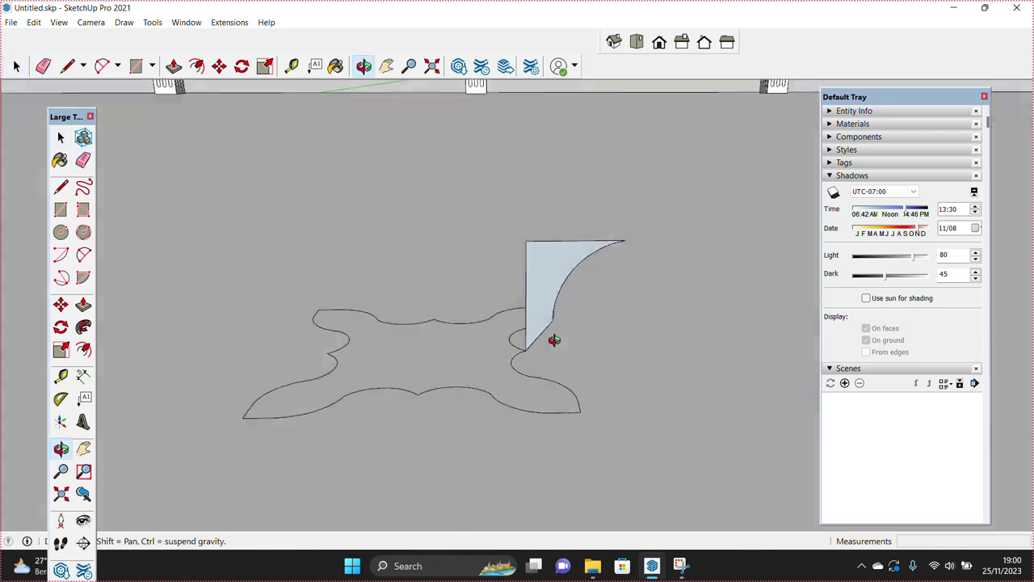
- Sweep the curved profile around the cusped outline with Follow Me
middle_click_drag(552, 339, 466, 368)
key("space")
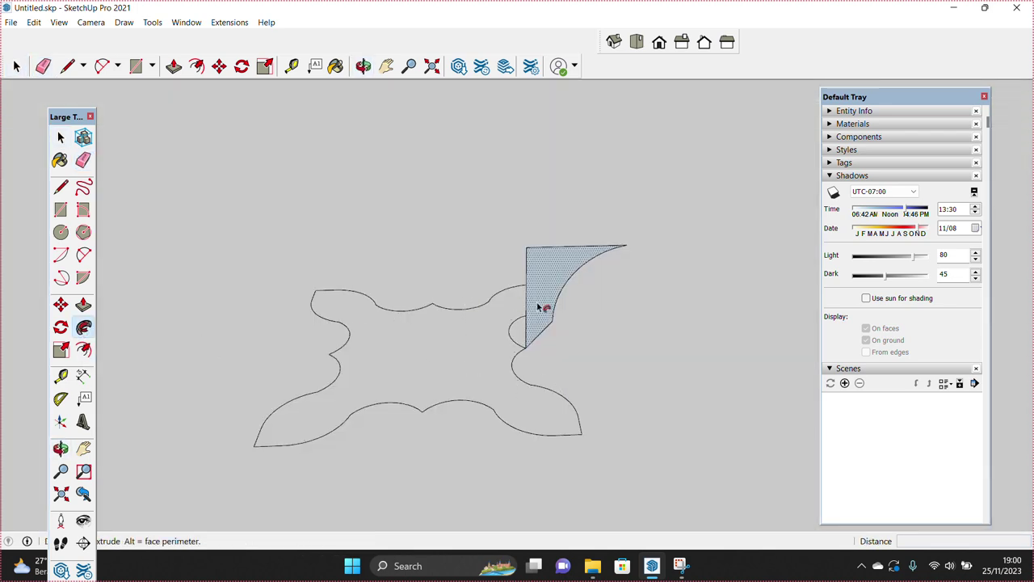
left_click(543, 307)
key("space")
mouse_move(538, 302)
middle_mouse_down()
mouse_move(445, 205)
mouse_move(522, 307)
middle_mouse_up()
- Reverse the faces of the swept shape and make it a group
triple_click(522, 307)
right_click(522, 306)
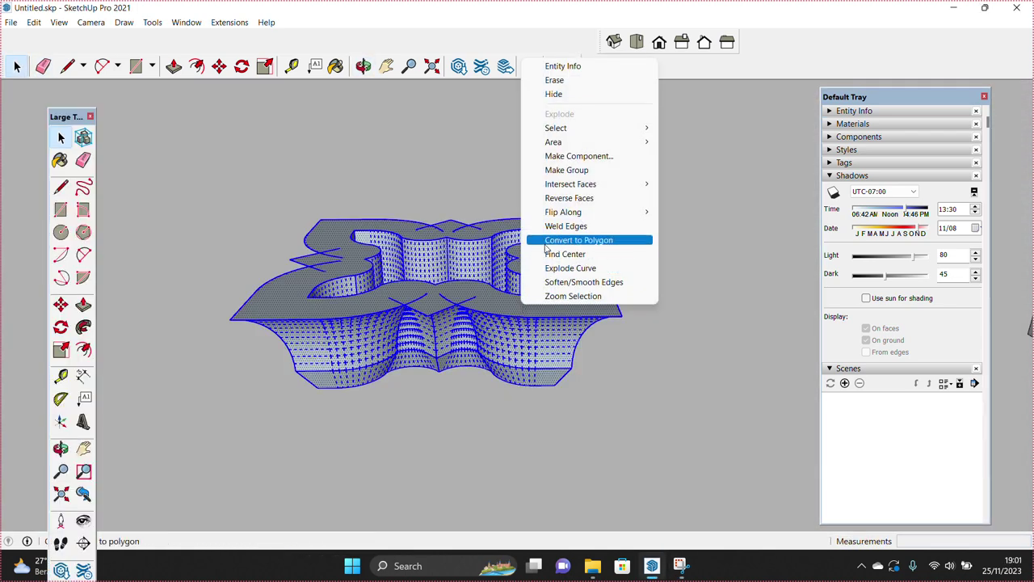
left_click(566, 198)
right_click(515, 308)
left_click(561, 173)
middle_click_drag(491, 295, 442, 331)
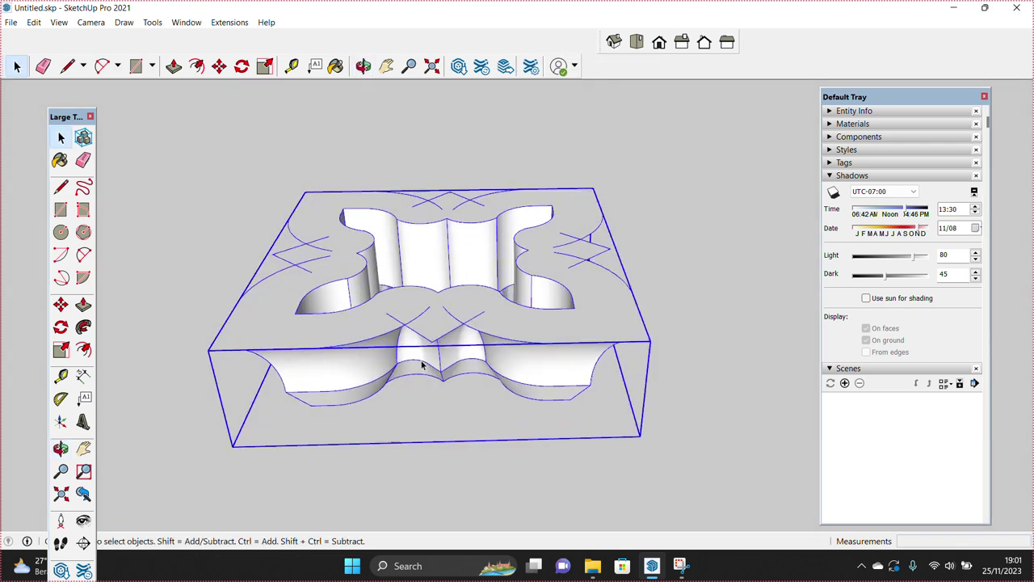
- Scale the capital vertically by 1.14 to make it taller
left_click_drag(449, 273, 429, 253)
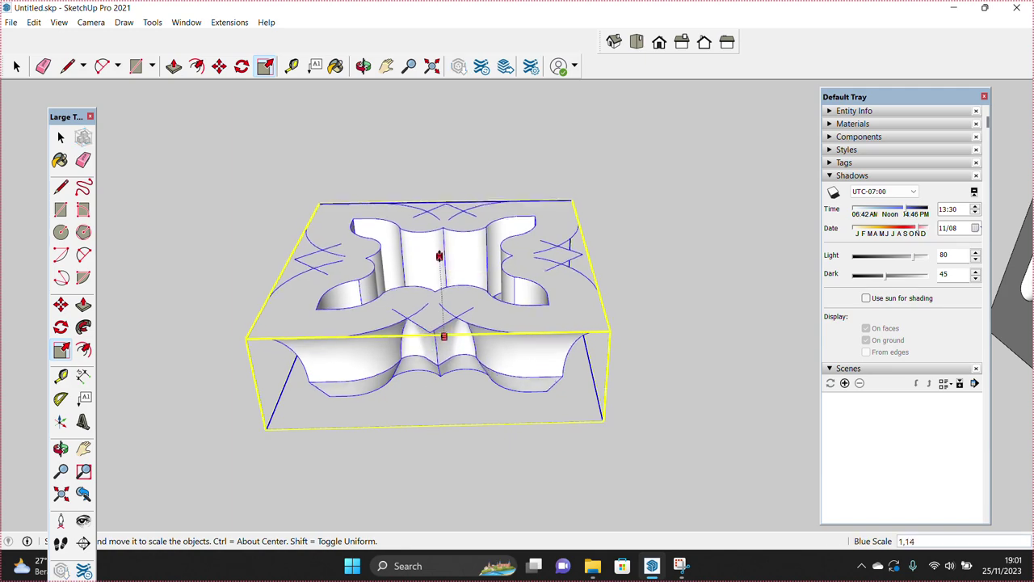
key("space")
mouse_move(444, 266)
middle_mouse_down()
mouse_move(442, 296)
mouse_move(527, 431)
mouse_move(672, 266)
middle_mouse_up()
scroll(672, 266, "down", 2)
- Paste the copied capital on top of a fluted column
scroll(681, 276, "up", 1)
key("ctrl+v")
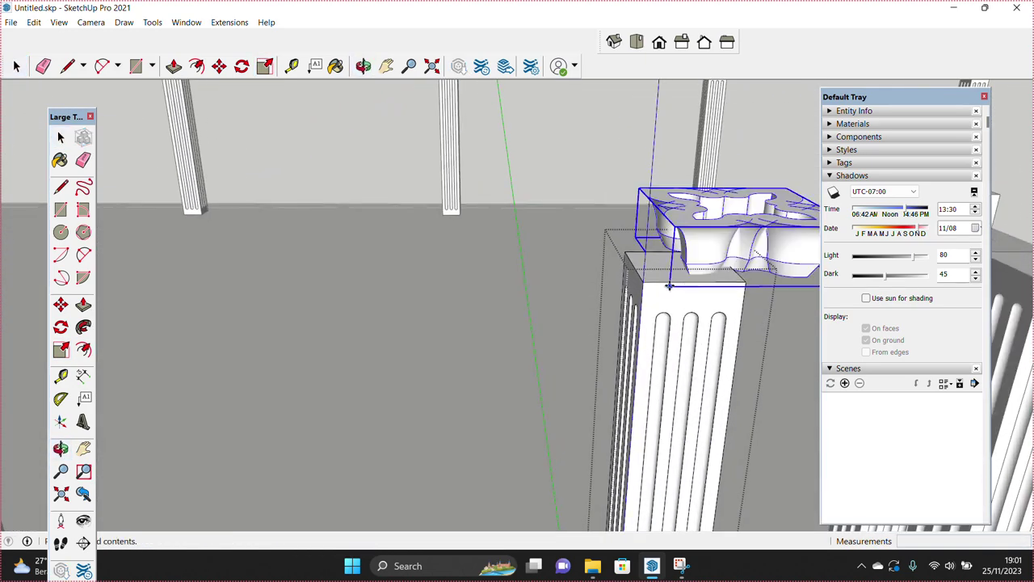
left_click(642, 281)
key("space")
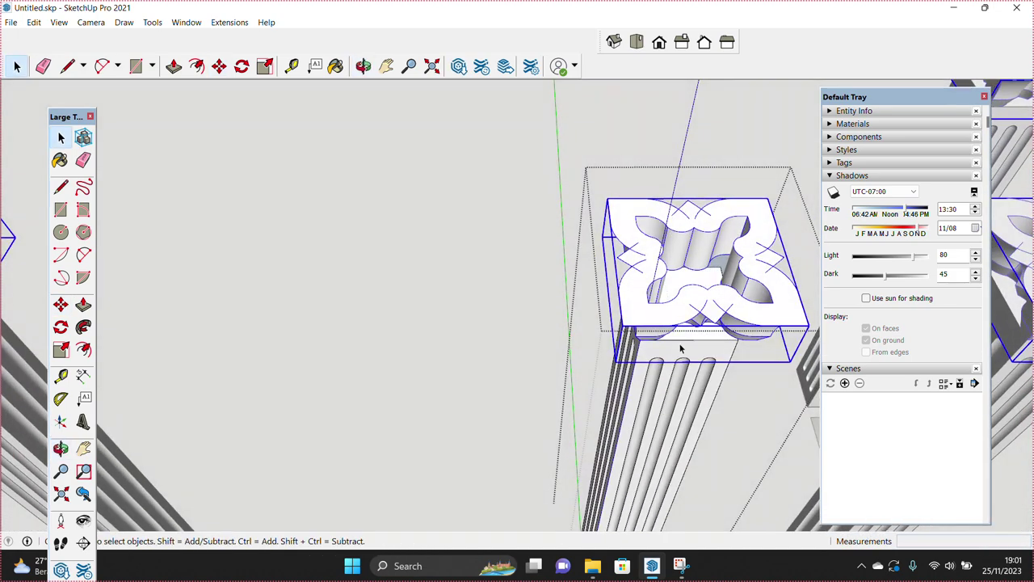
middle_click_drag(642, 281, 554, 359)
- Centre the capital on the column shaft from Top view
left_click(647, 45)
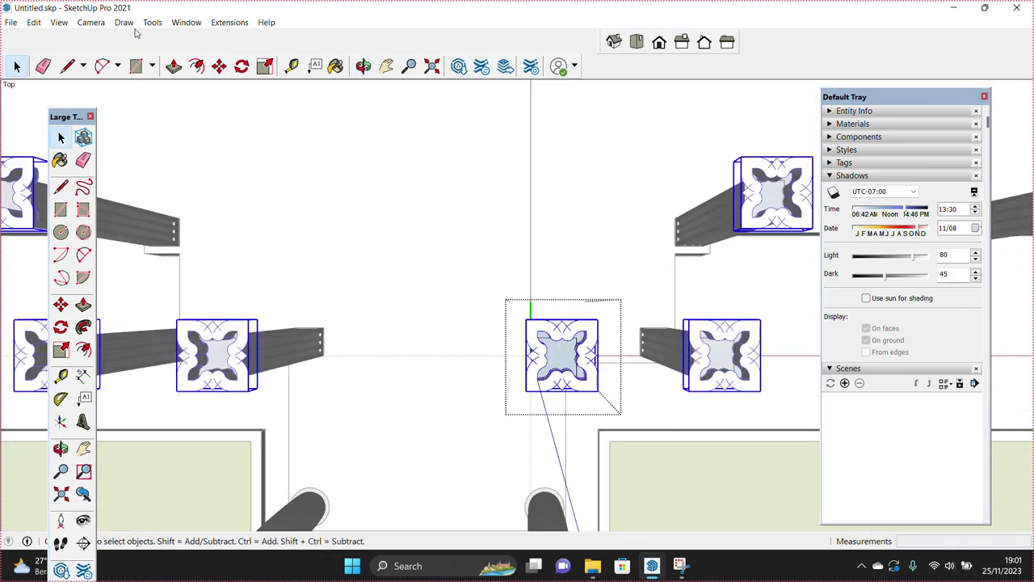
scroll(582, 376, "up", 3)
key("m")
scroll(585, 372, "up", 1)
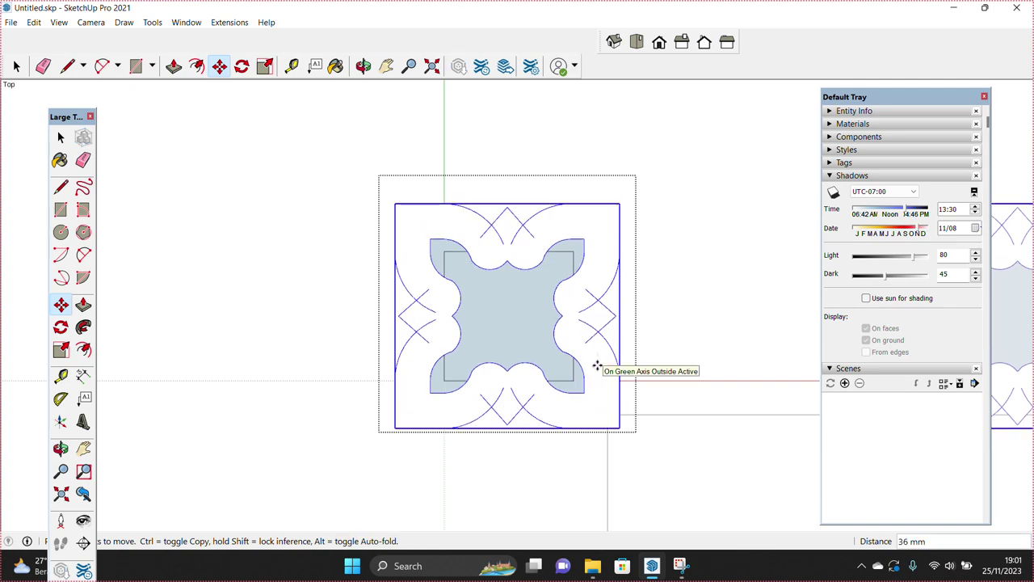
key("space")
scroll(506, 344, "down", 1)
- Return to perspective projection and open the round column for editing
left_click(91, 22)
left_click(174, 97)
middle_click_drag(517, 242, 525, 155)
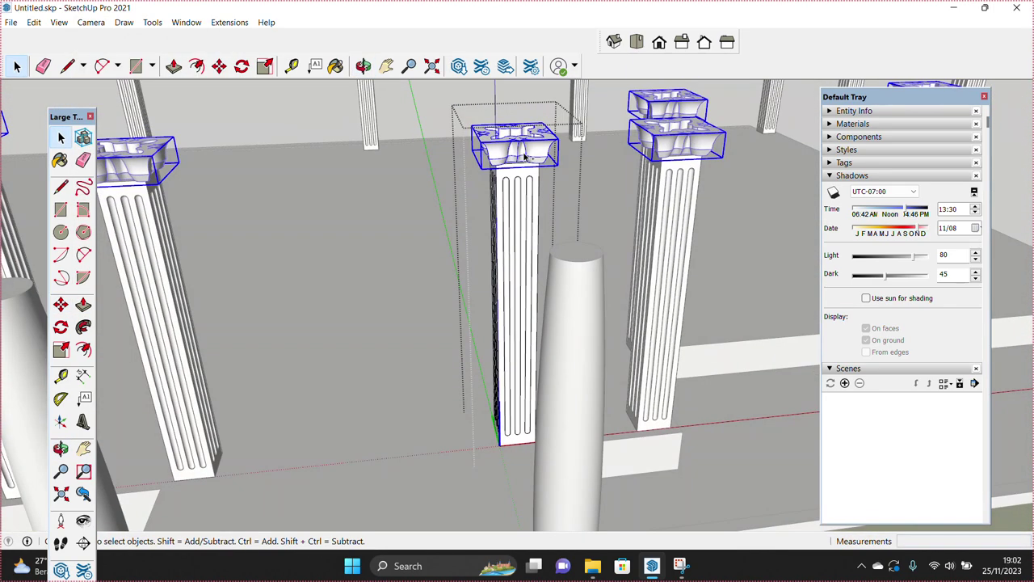
left_click(576, 242)
mouse_move(562, 206)
middle_mouse_down()
mouse_move(576, 250)
mouse_move(554, 363)
mouse_move(563, 341)
middle_mouse_up()
scroll(561, 341, "up", 2)
double_click(559, 342)
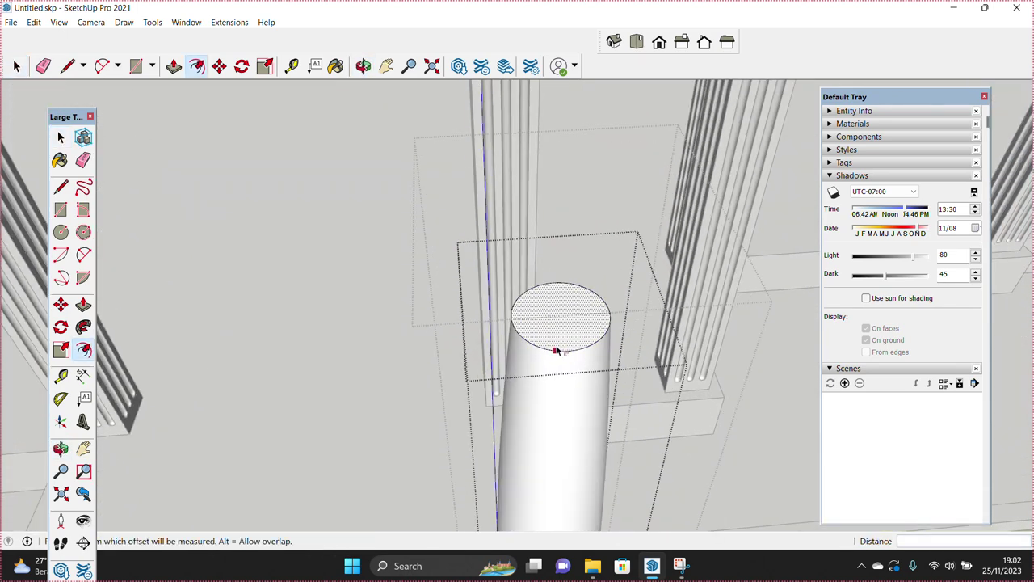
- Offset the column's top circle outward and raise the ring into a thin lip
middle_click_drag(551, 362, 527, 360)
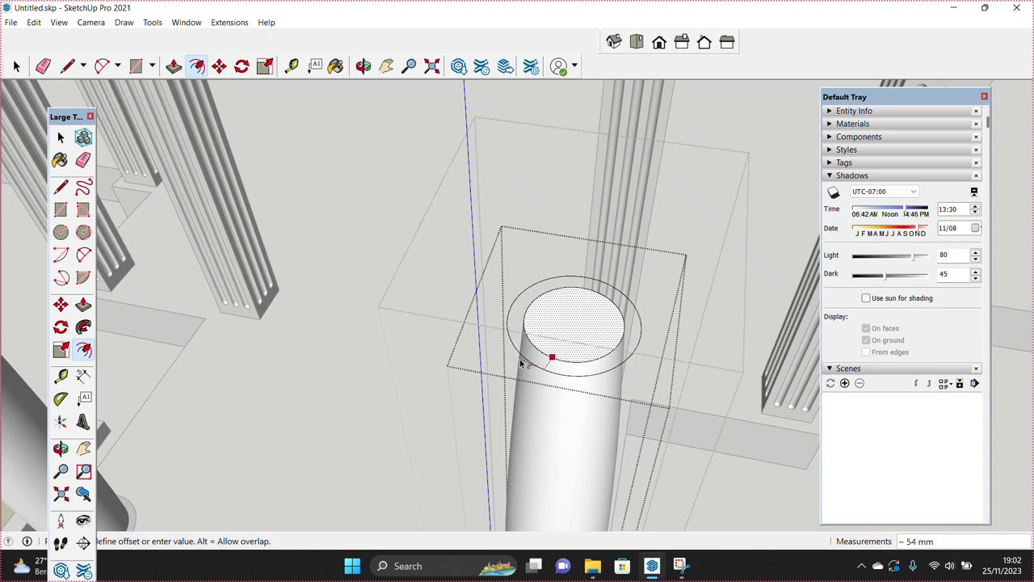
left_click(529, 360)
key("p")
left_click(532, 360)
left_click(527, 352)
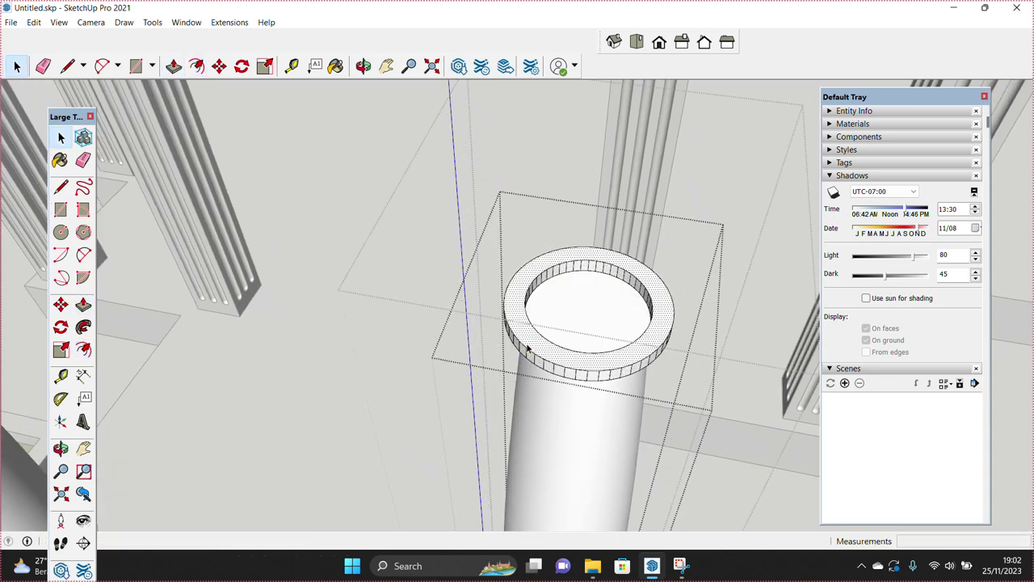
- Paste another copy of the capital above the round column
key("space")
key("ctrl+v")
middle_click_drag(555, 334, 550, 307)
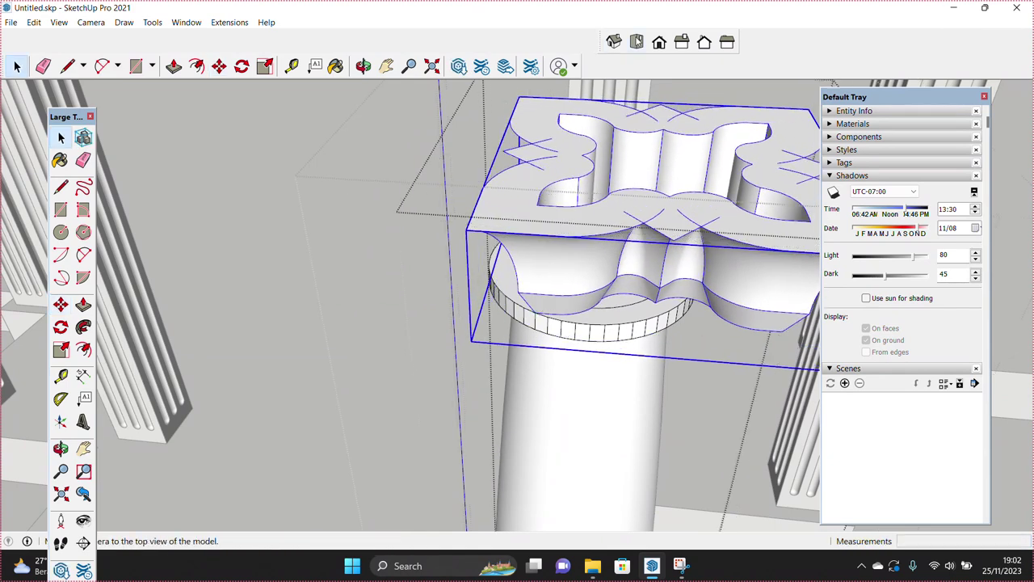
- Centre the capital over the column in Top view, moving it 5, 10 and 20
left_click(636, 41)
type("5")
key("Return")
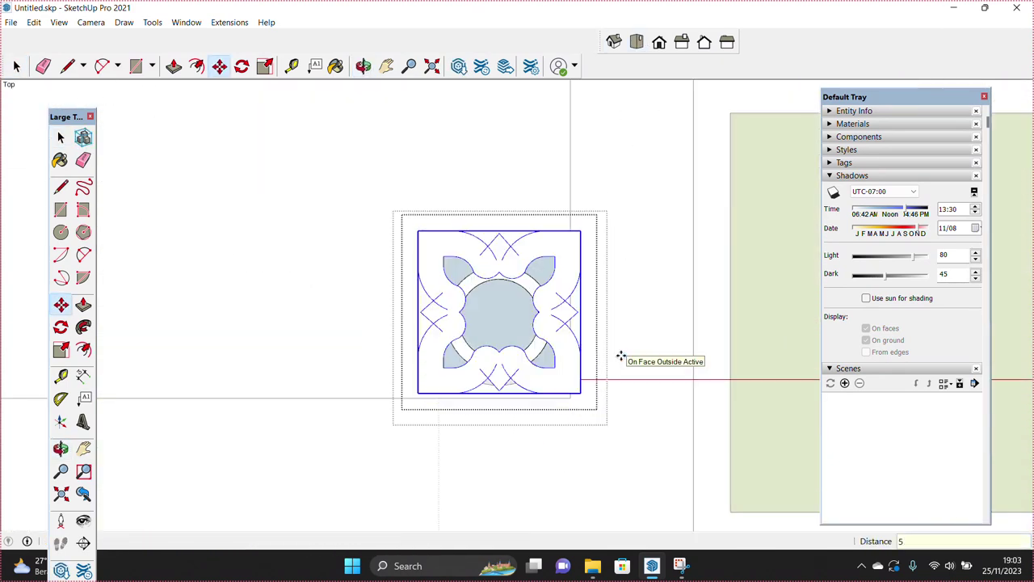
type("10")
key("Return")
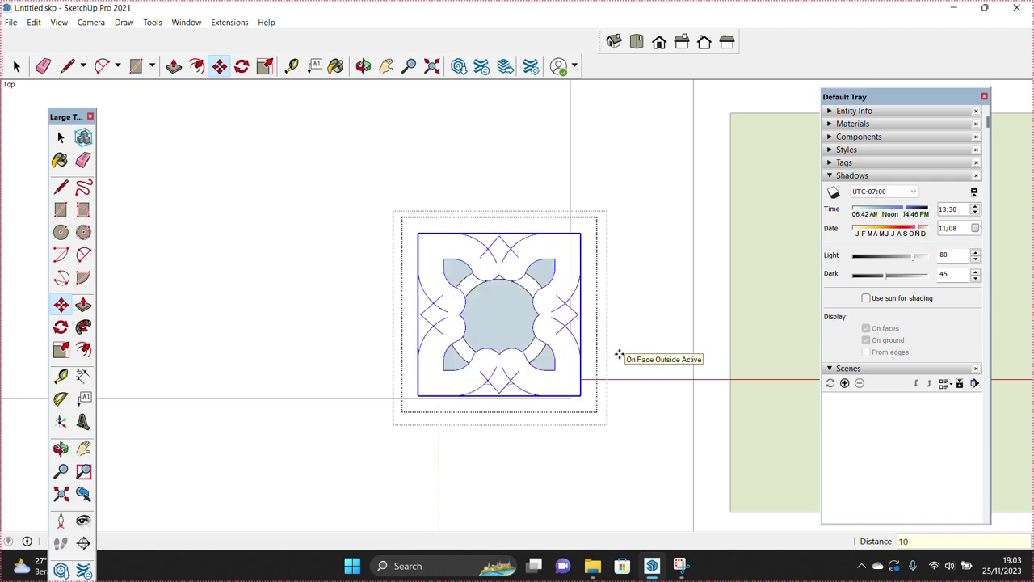
left_click(619, 355)
type("20")
key("Return")
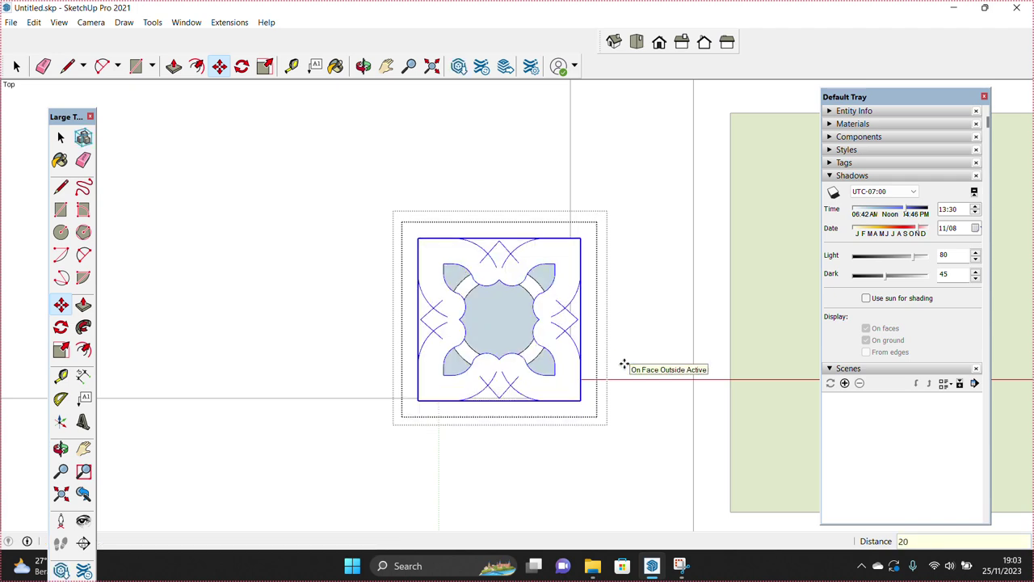
key("space")
scroll(622, 365, "down", 2)
- Switch back to perspective and orbit to view the colonnade
left_click(90, 22)
left_click(122, 97)
mouse_move(430, 319)
middle_mouse_down()
mouse_move(501, 144)
mouse_move(538, 152)
middle_mouse_up()
scroll(549, 212, "down", 3)
mouse_move(550, 212)
middle_mouse_down()
mouse_move(556, 223)
mouse_move(430, 408)
middle_mouse_up()
key("space")
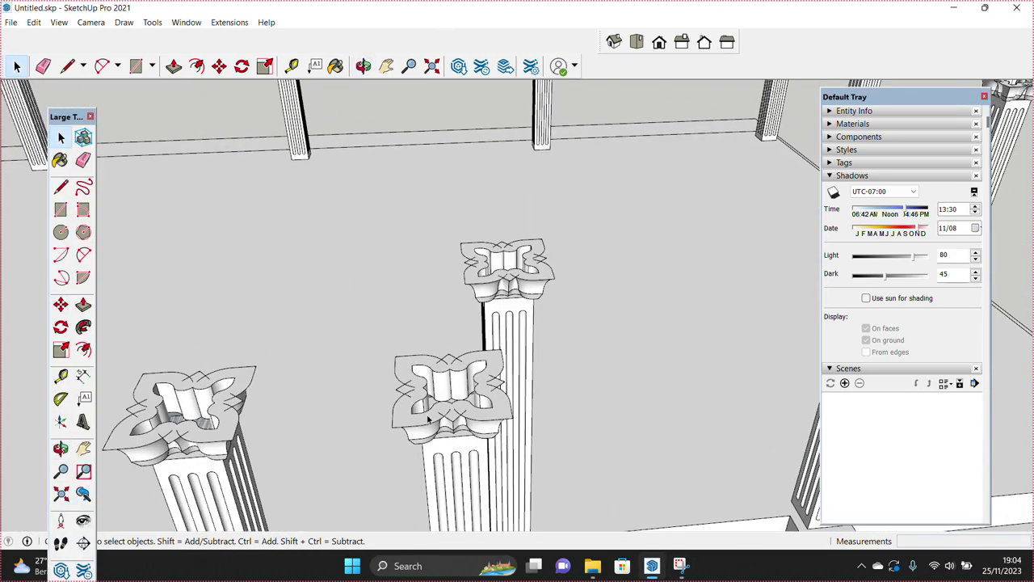
- Edit the round column's capital and push/pull one of its faces
double_click(416, 424)
scroll(415, 420, "up", 3)
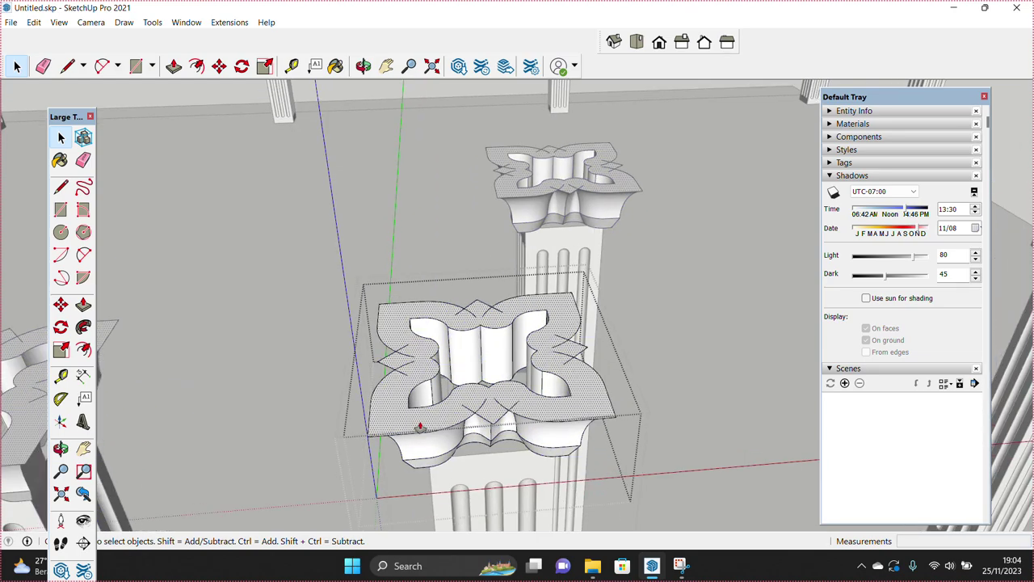
key("p")
left_click(408, 404)
scroll(408, 404, "down", 5)
mouse_move(408, 404)
middle_mouse_down()
mouse_move(477, 339)
mouse_move(403, 427)
middle_mouse_up()
key("space")
scroll(477, 339, "up", 3)
scroll(404, 427, "up", 2)
scroll(454, 419, "up", 3)
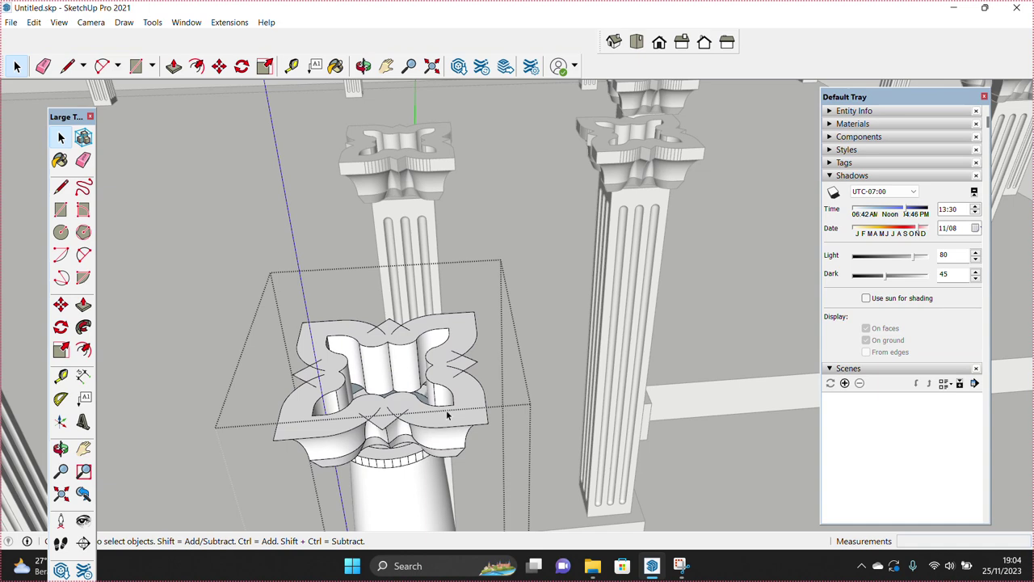
- Push the capital's top face to match the fluted capitals' height
triple_click(459, 416)
key("p")
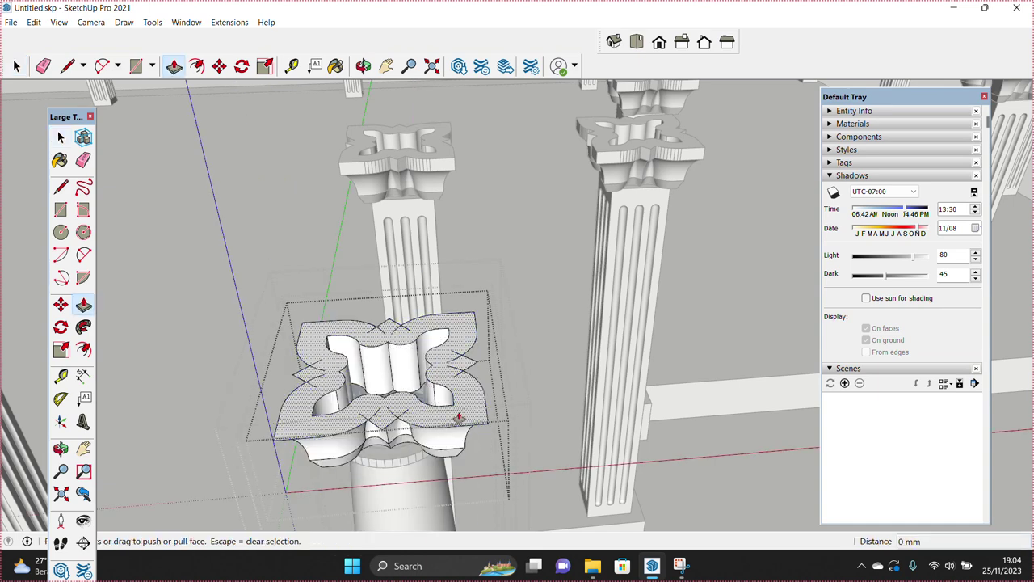
left_click(462, 384)
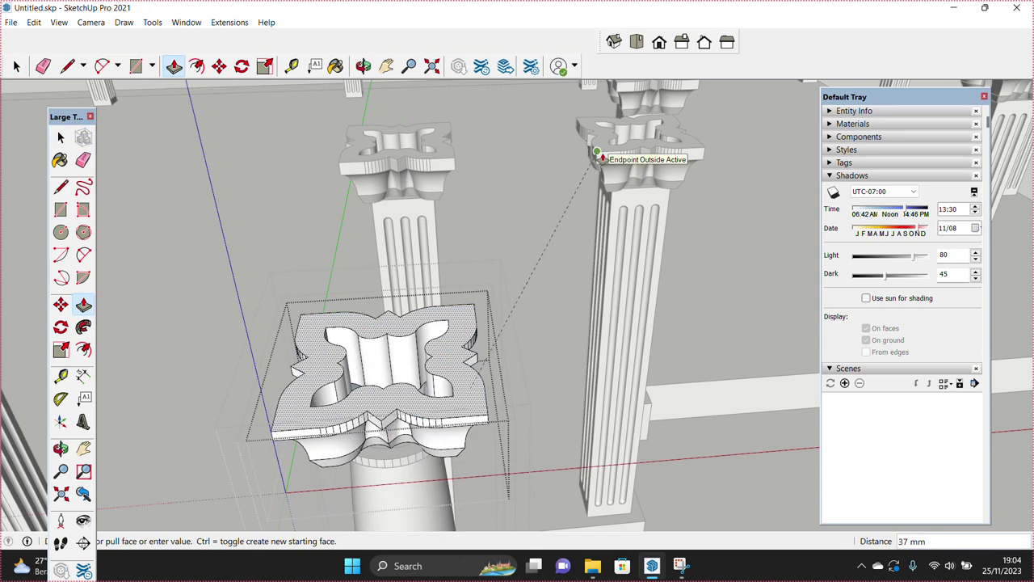
key("Escape")
key("space")
middle_click_drag(461, 392, 411, 378)
- Select all the capital's geometry and enable Soften coplanar in Soften Edges
triple_click(411, 379)
scroll(434, 395, "down", 2)
left_click(852, 176)
left_click(857, 150)
left_click(858, 150)
left_click(858, 190)
left_click(831, 289)
- Select the upper capital's geometry and set the softening angle to 19.8 degrees
double_click(415, 253)
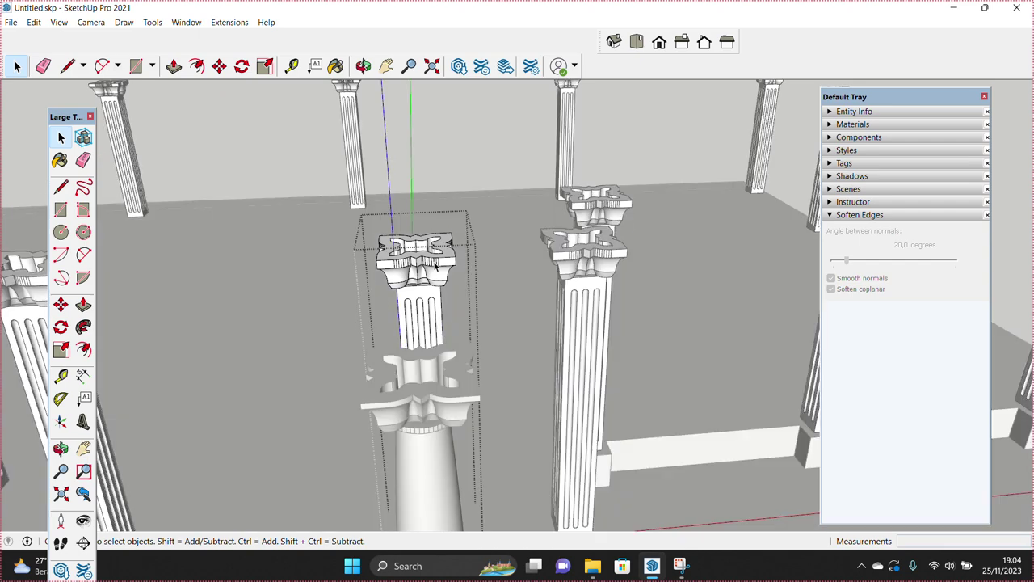
triple_click(437, 267)
left_click_drag(846, 260, 845, 260)
middle_click_drag(481, 270, 521, 303)
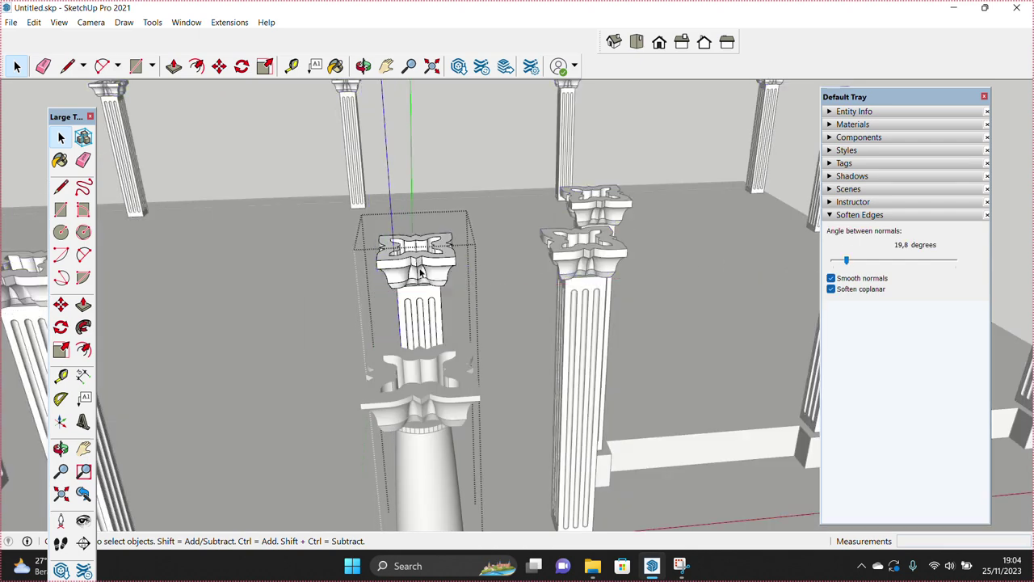
scroll(521, 303, "up", 3)
scroll(519, 307, "up", 3)
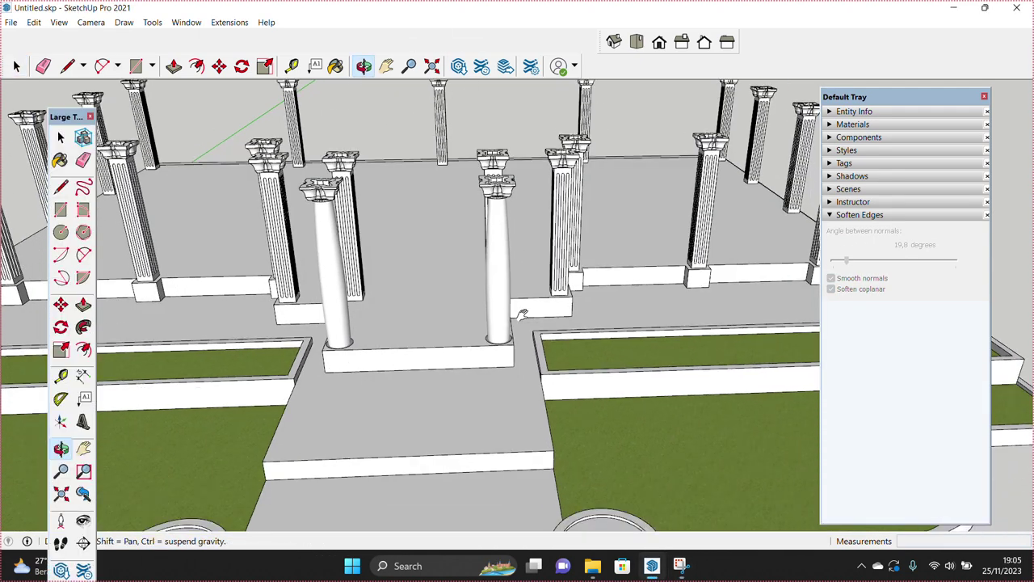
- Hide the round column to expose the ring at its base
scroll(496, 330, "up", 3)
middle_click_drag(496, 330, 523, 376)
scroll(523, 376, "up", 4)
scroll(523, 393, "up", 3)
left_click(475, 402)
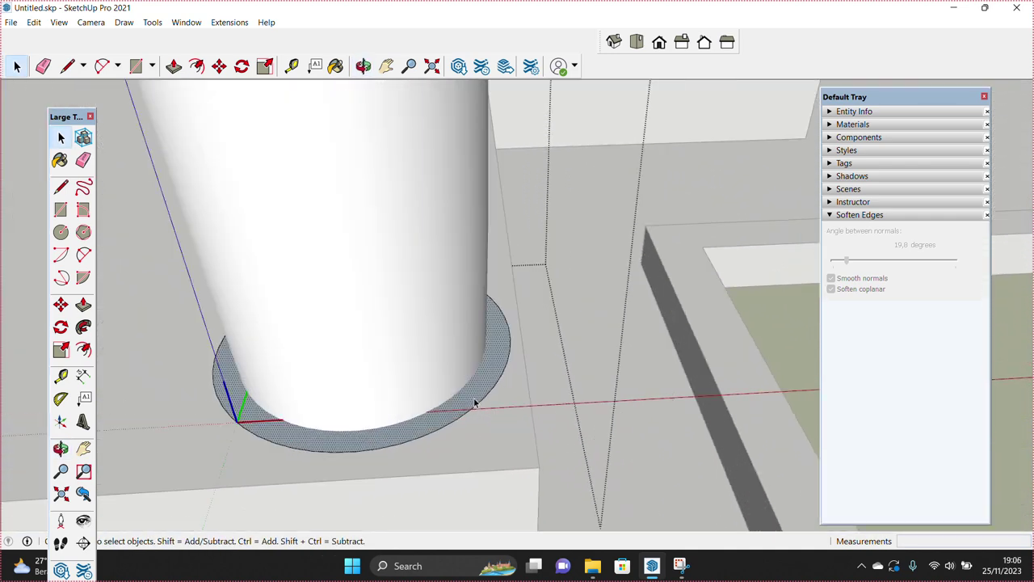
key("space")
left_click(436, 363)
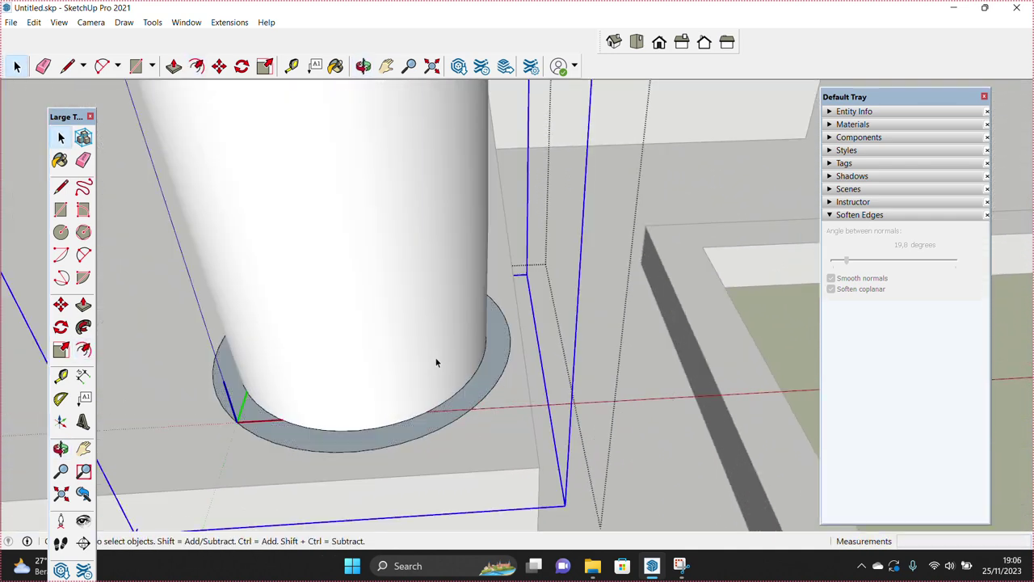
right_click(441, 284)
left_click(464, 316)
- Draw an upright rectangle standing at the ring's edge
scroll(491, 355, "up", 2)
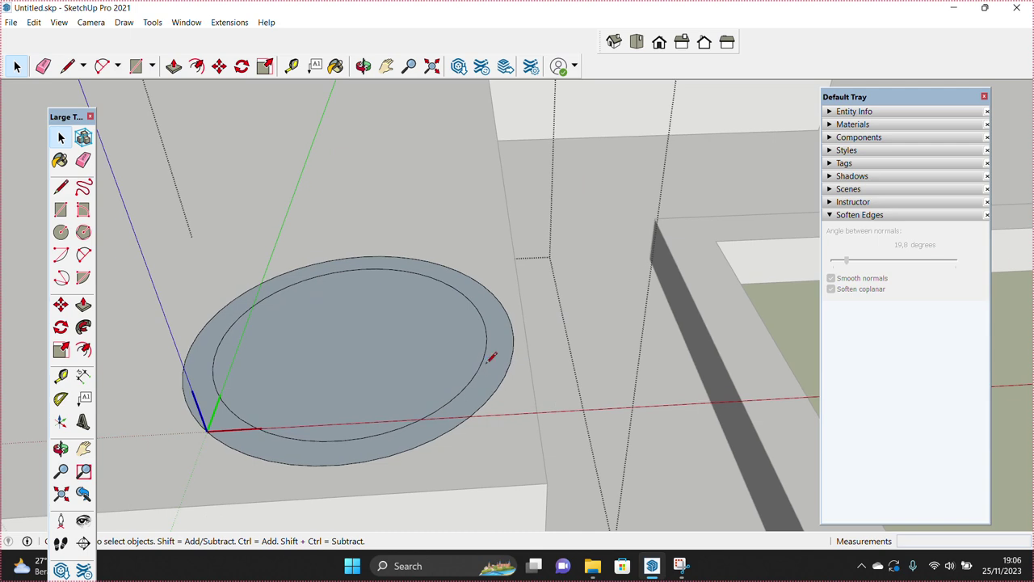
middle_click_drag(495, 345, 517, 258)
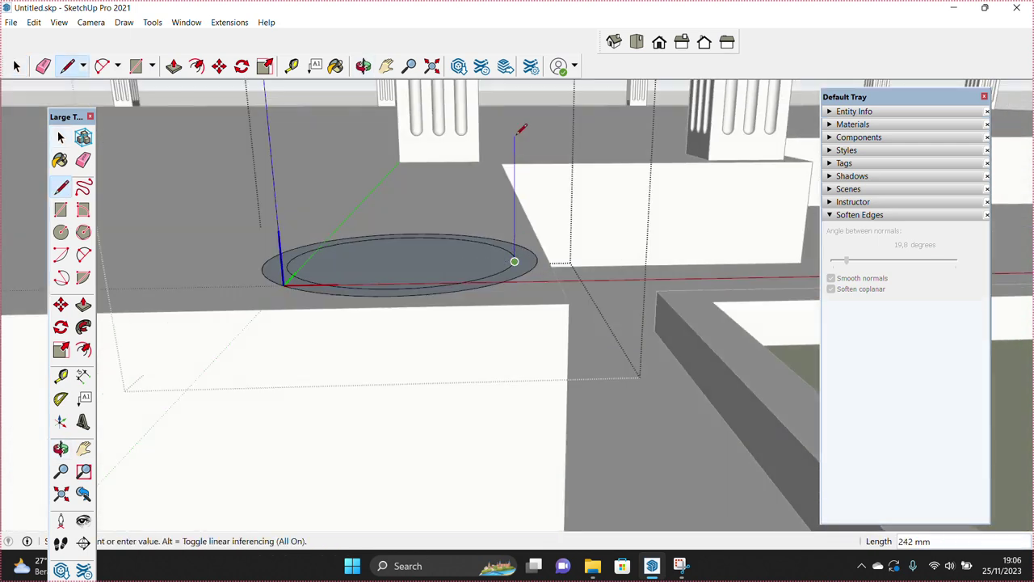
middle_click_drag(583, 236, 538, 295)
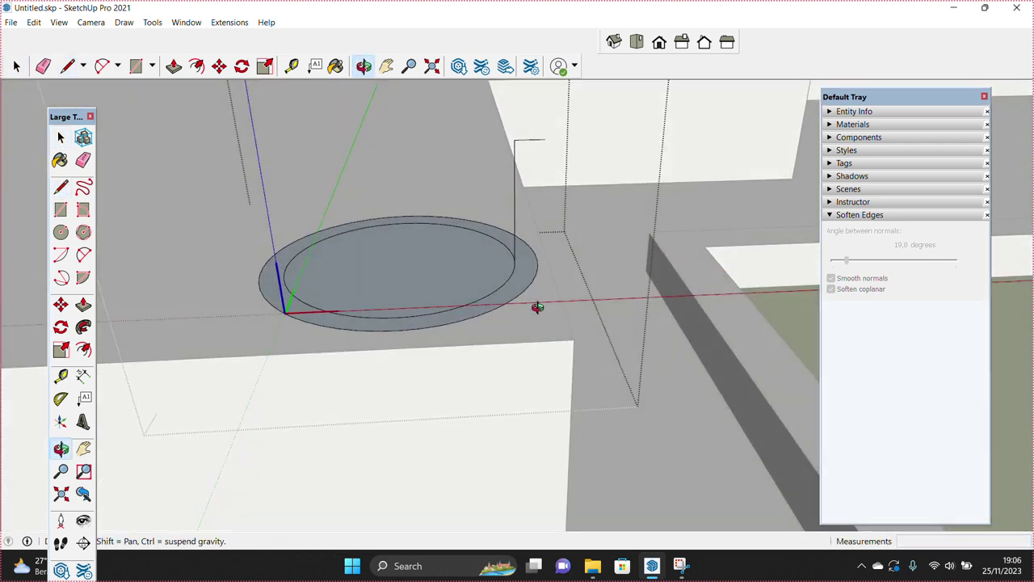
key("r")
scroll(517, 299, "up", 3)
left_click(506, 302)
left_click(552, 153)
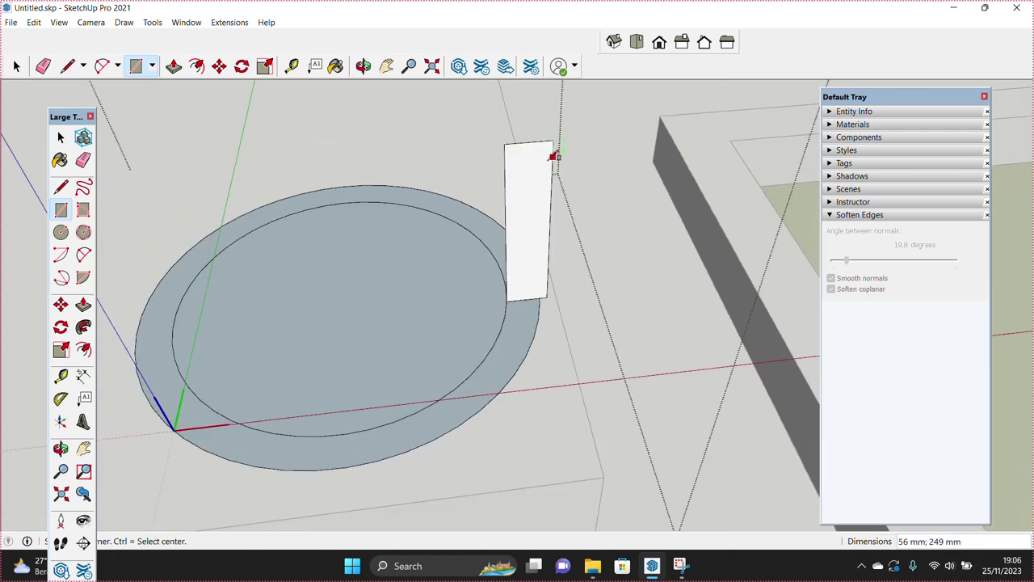
middle_click_drag(559, 143, 542, 223)
key("space")
- Scale the upright rectangle wider to the right
double_click(542, 224)
right_click(530, 212)
key("s")
left_click_drag(557, 221, 595, 220)
key("space")
- Delete the outer ring face, leaving a plain circle
left_click(501, 343)
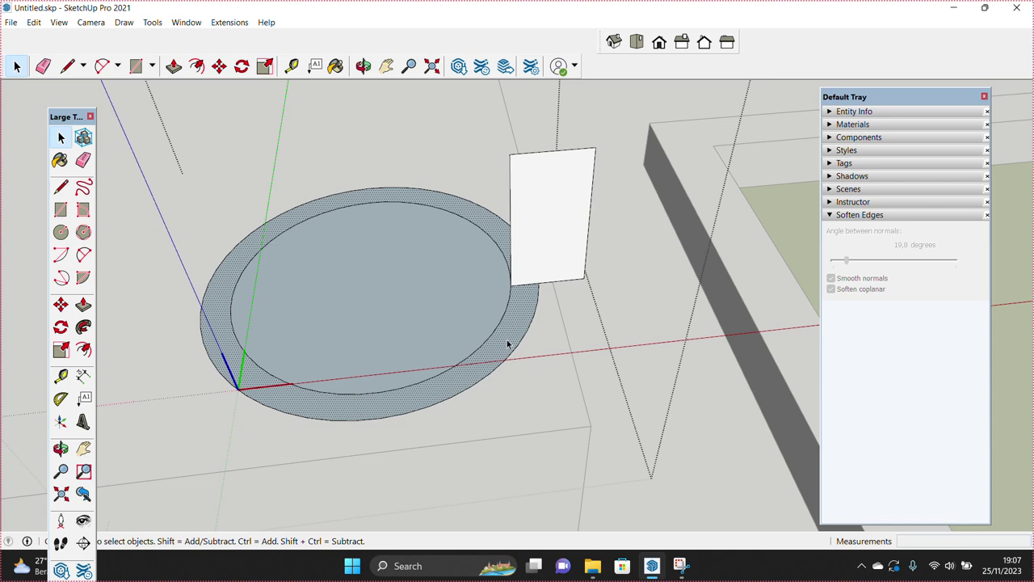
key("Delete")
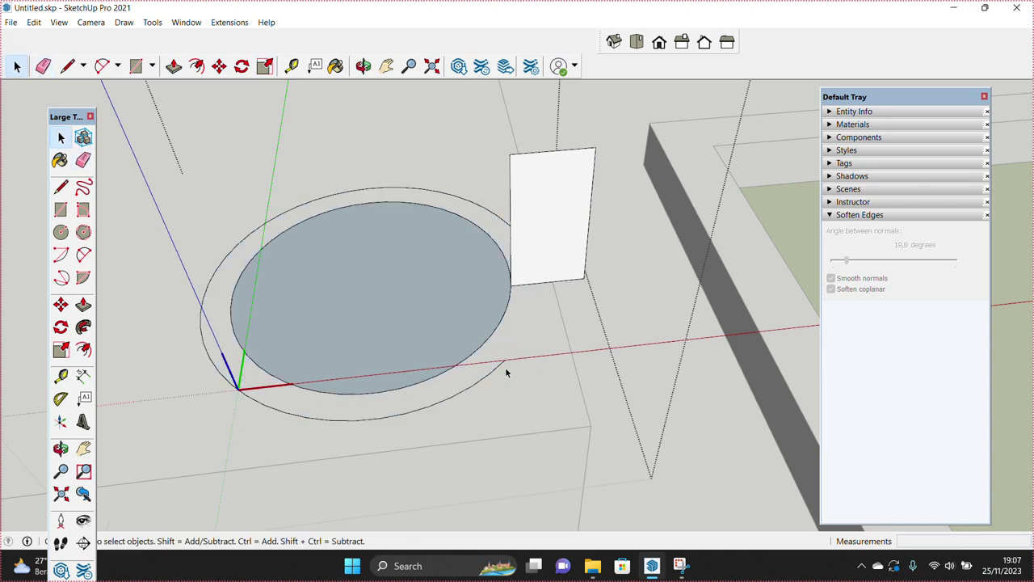
mouse_move(548, 247)
middle_mouse_down()
mouse_move(554, 291)
mouse_move(544, 231)
middle_mouse_up()
- Scale the rectangle narrower to about two-thirds of its width
key("s")
left_click_drag(574, 228, 579, 226)
left_click_drag(564, 266, 539, 300)
key("space")
middle_click_drag(538, 291, 519, 241)
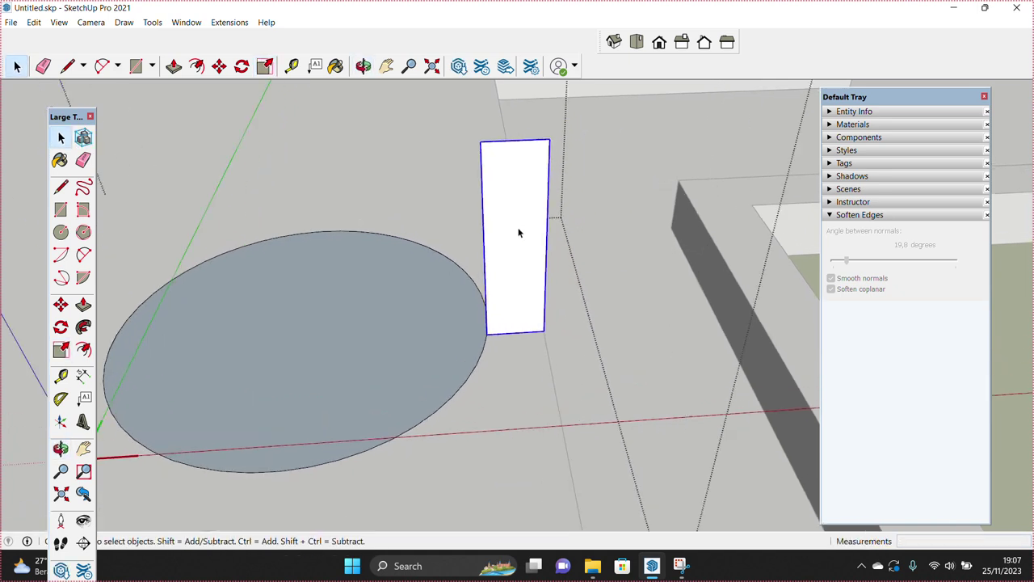
- Draw a 2-point arc down the upright panel to form the curved column-base profile
scroll(518, 233, "down", 2)
key("a")
scroll(482, 126, "down", 2)
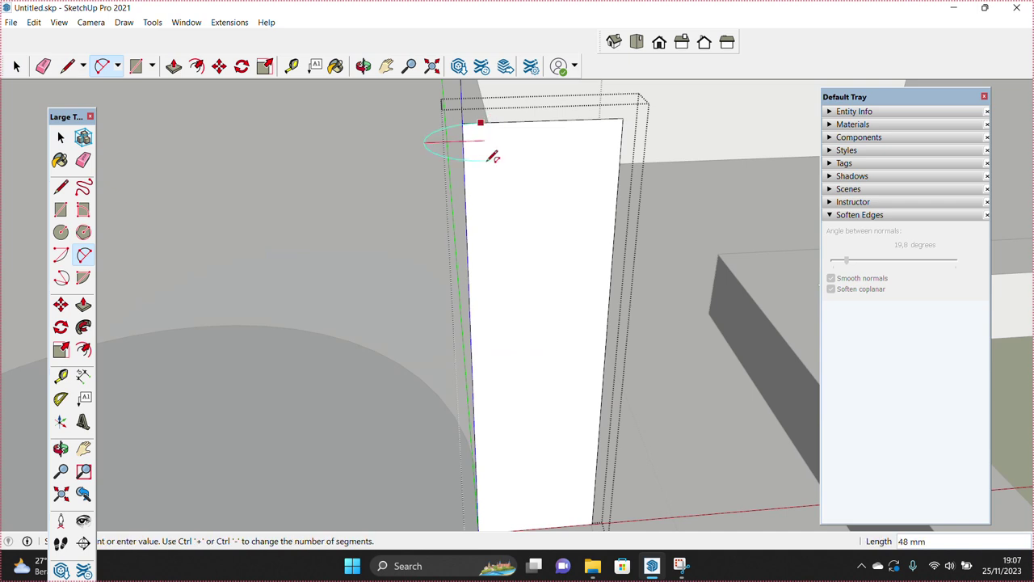
middle_click_drag(493, 157, 496, 153)
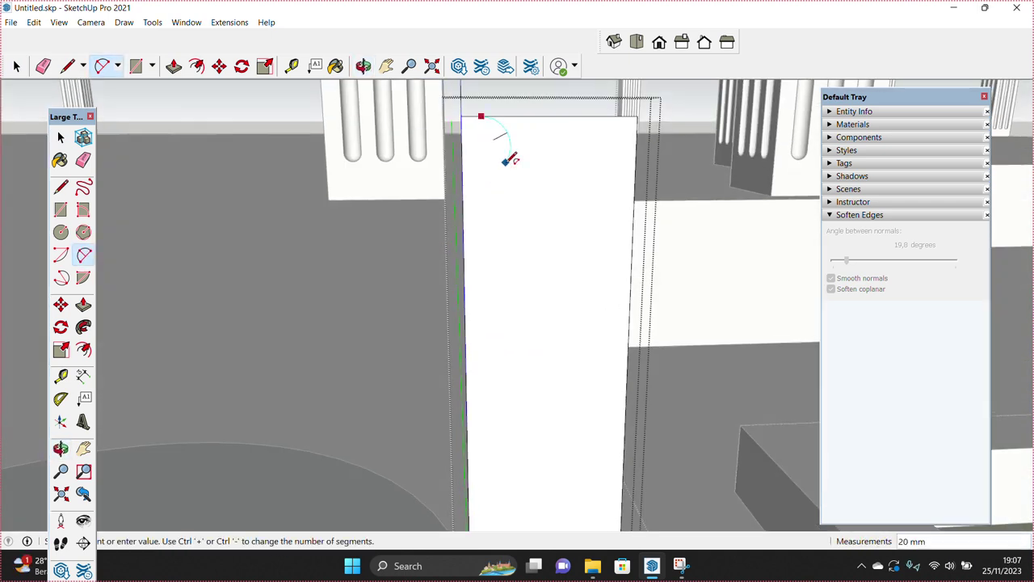
left_click(597, 288)
mouse_move(597, 288)
middle_mouse_down()
mouse_move(552, 364)
mouse_move(524, 298)
middle_mouse_up()
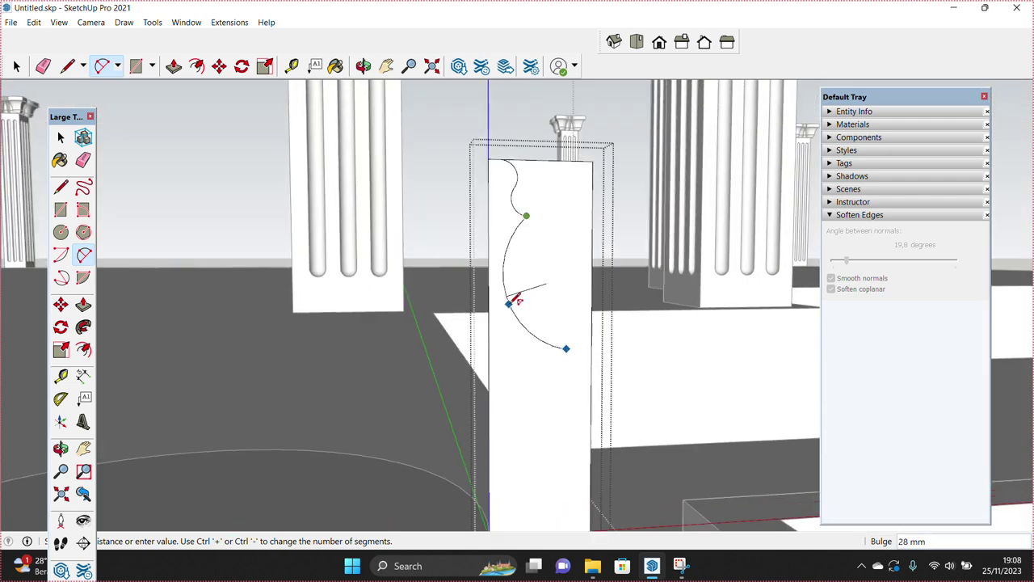
middle_click_drag(562, 354, 541, 305)
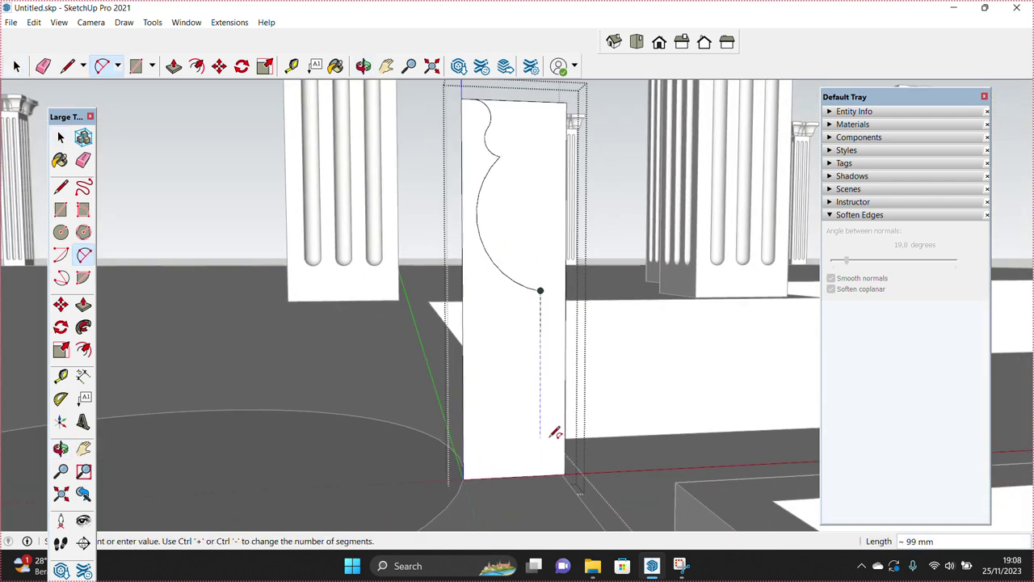
mouse_move(572, 417)
middle_mouse_down()
mouse_move(699, 404)
mouse_move(696, 394)
middle_mouse_up()
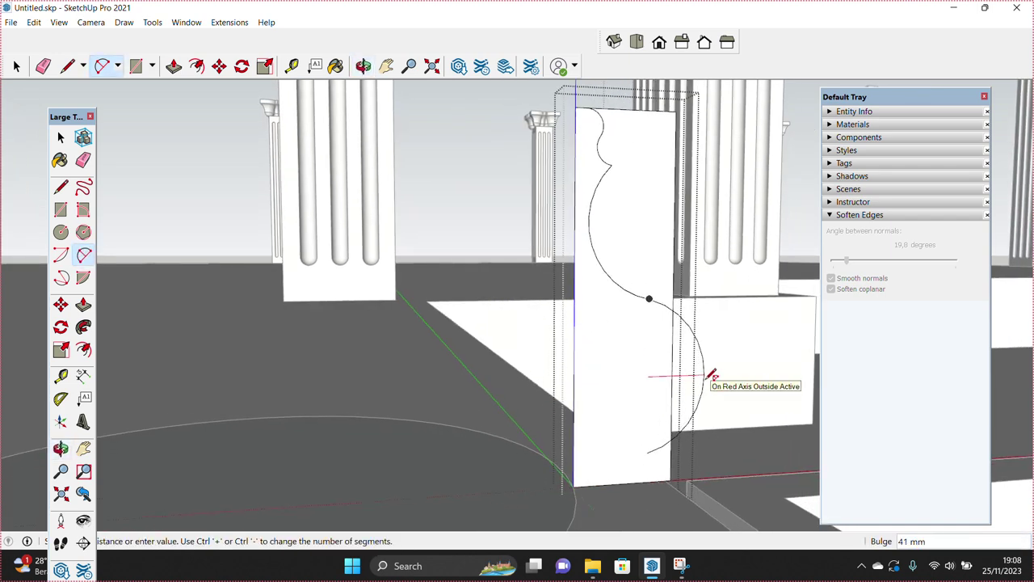
left_click(709, 377)
key("space")
- Close the profile with a line to the bottom corner and erase the panel edges outside the curve
middle_click_drag(709, 376, 583, 377)
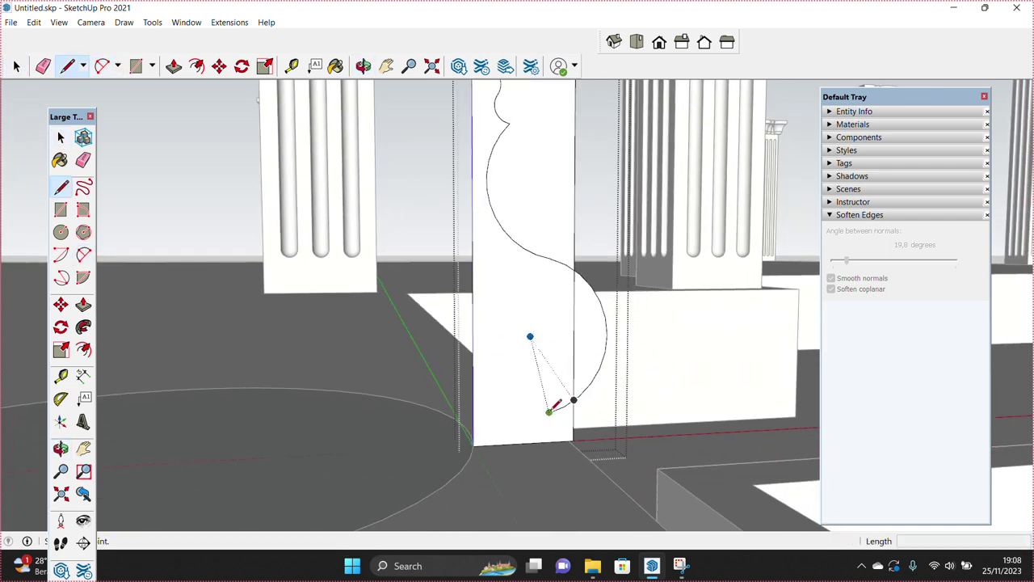
left_click(571, 437)
key("space")
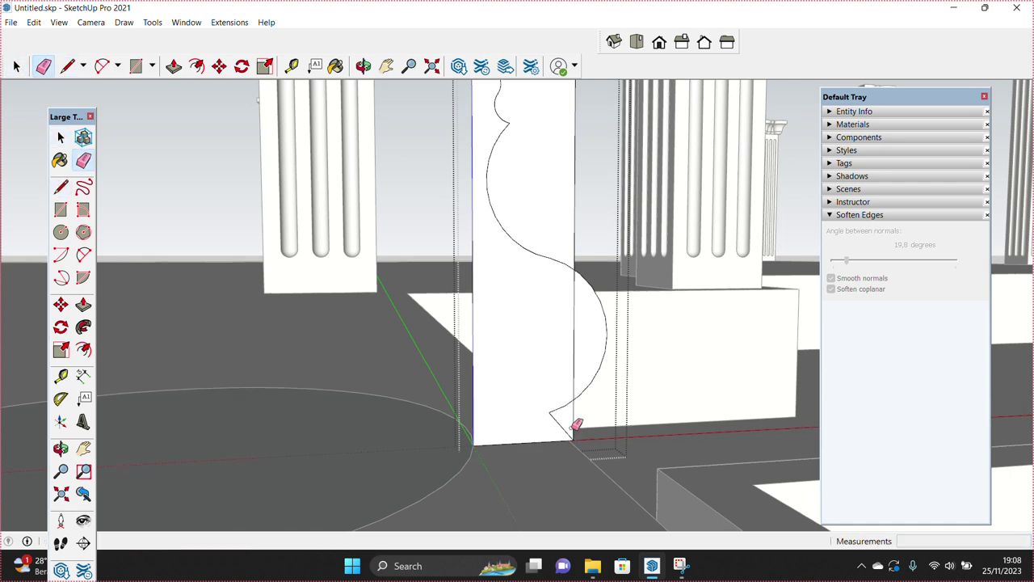
left_click(581, 372)
left_click(569, 266)
mouse_move(557, 231)
middle_mouse_down()
mouse_move(547, 237)
mouse_move(522, 172)
middle_mouse_up()
- Explode the panel group and Follow Me the profile around the disc into a vase-like base
left_click(538, 405)
middle_click_drag(501, 404, 529, 428)
right_click(529, 428)
left_click(548, 315)
mouse_move(548, 316)
middle_mouse_down()
mouse_move(485, 450)
mouse_move(504, 426)
mouse_move(422, 491)
mouse_move(391, 412)
middle_mouse_up()
left_click(486, 450)
left_click(83, 326)
left_click(539, 405)
key("space")
- Reverse the vase base's bottom face
double_click(392, 412)
right_click(392, 412)
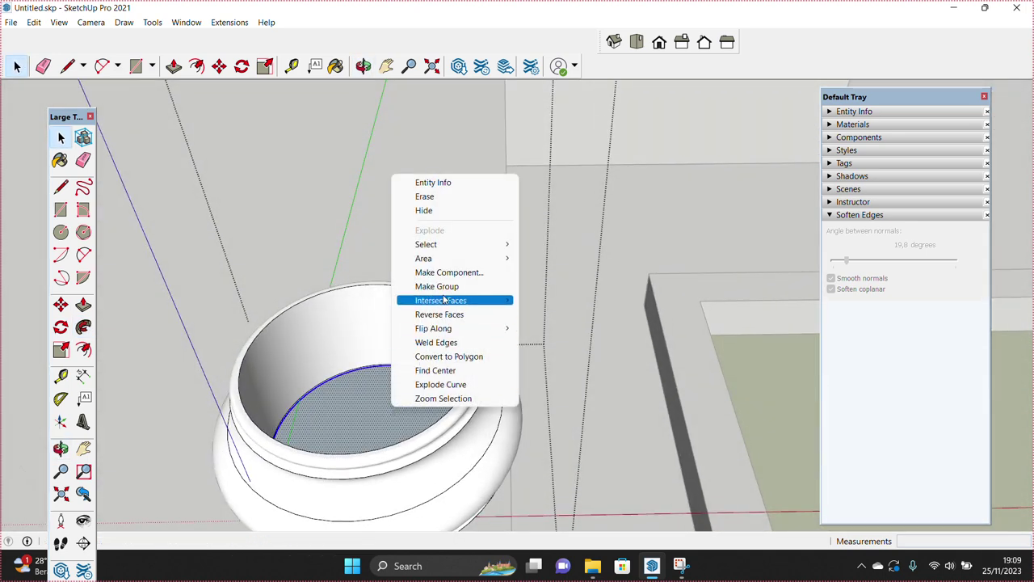
left_click(437, 315)
- Select the entire vase and make it a group
mouse_move(407, 425)
middle_mouse_down()
mouse_move(431, 477)
mouse_move(466, 366)
middle_mouse_up()
triple_click(466, 366)
right_click(464, 147)
left_click(500, 258)
- Unhide the last hidden round column and zoom out to view the colonnade
left_click(33, 22)
mouse_move(121, 223)
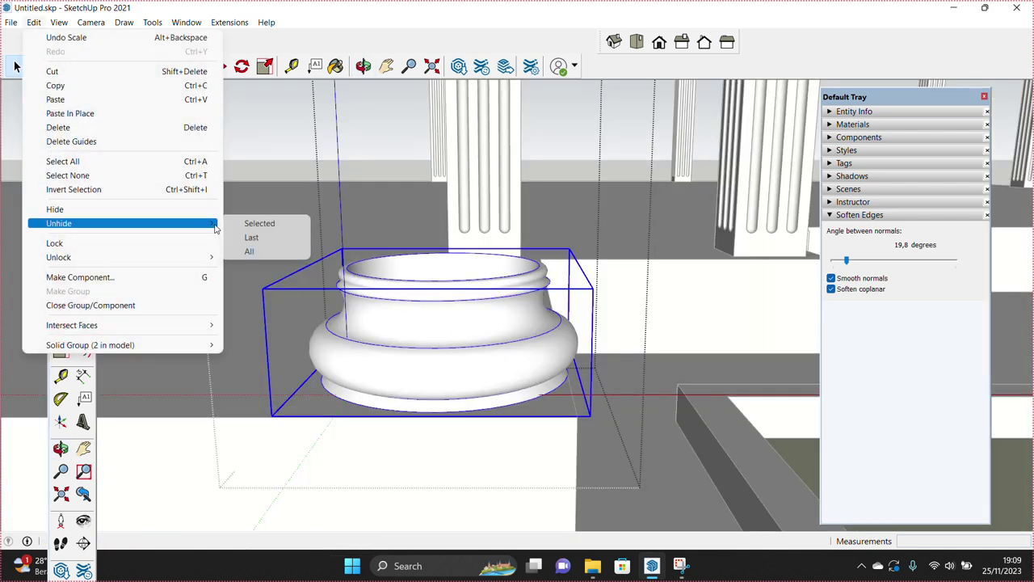
left_click(252, 237)
scroll(508, 291, "down", 3)
mouse_move(508, 291)
middle_mouse_down()
mouse_move(492, 319)
mouse_move(540, 328)
middle_mouse_up()
scroll(498, 336, "down", 3)
scroll(496, 303, "down", 2)
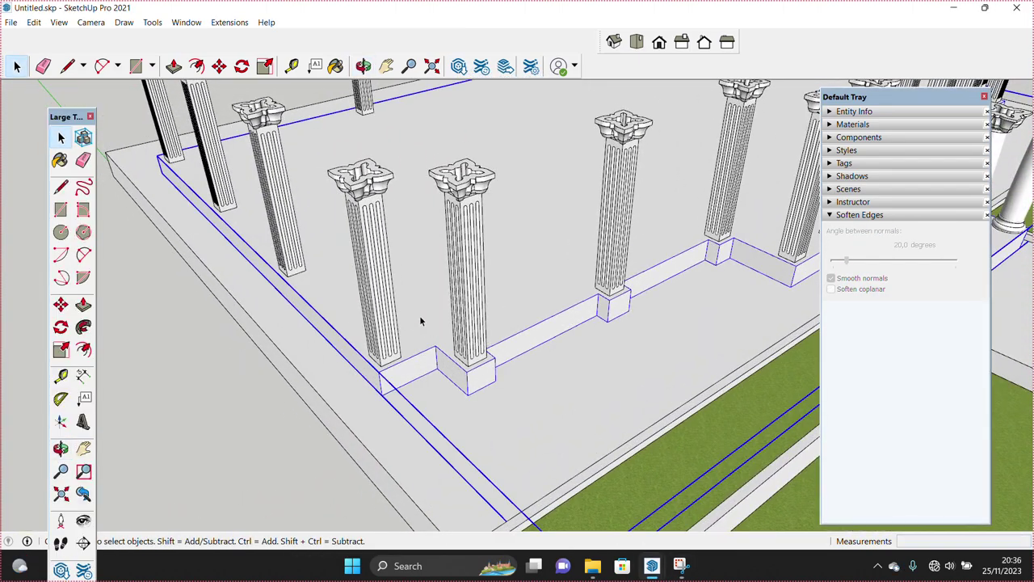
- Draw a line down from the plinth corner and move a copy of the small face onto it
scroll(452, 368, "up", 3)
key("space")
key("l")
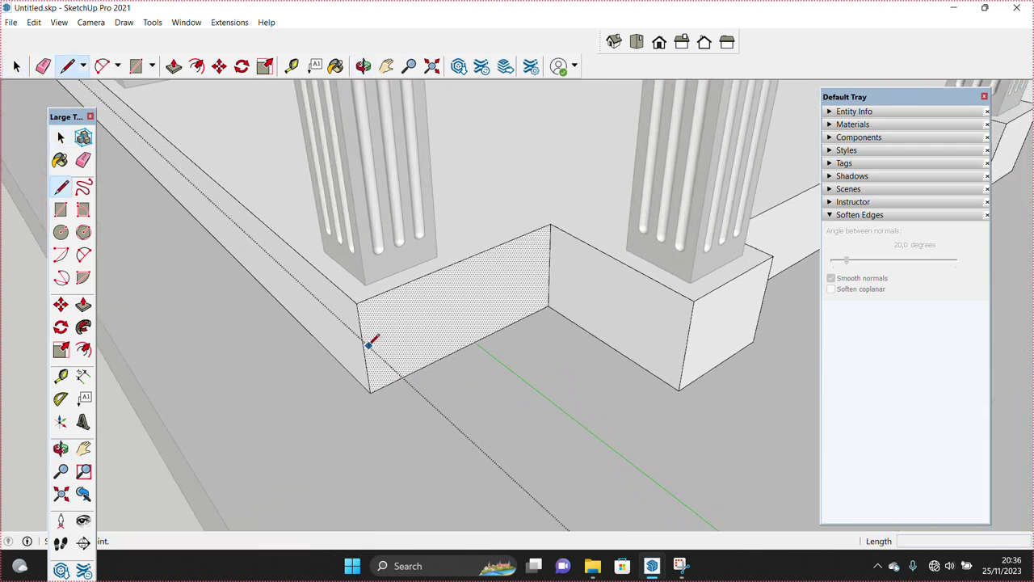
middle_click_drag(364, 340, 549, 321)
left_click(488, 373)
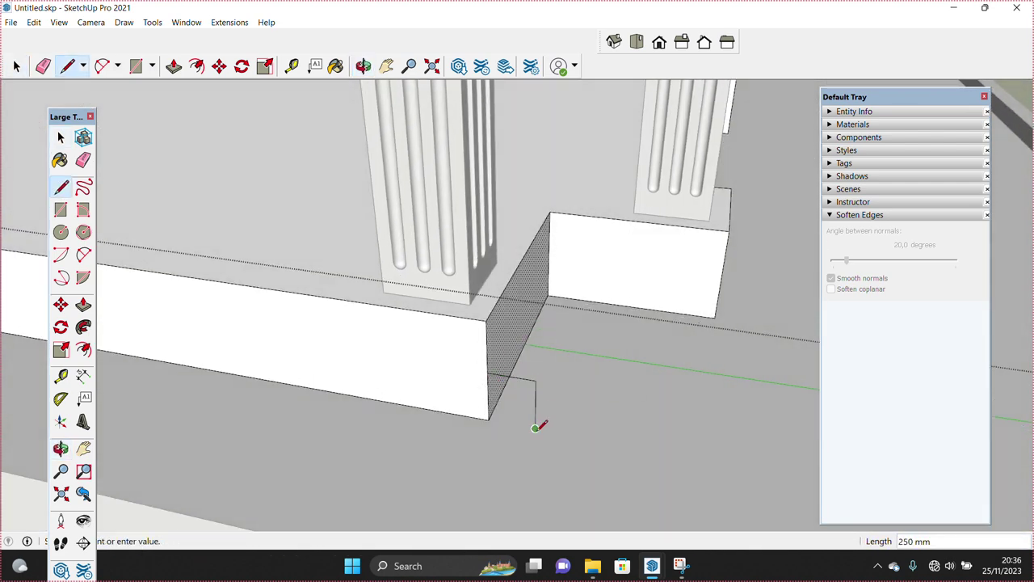
key("space")
left_click(507, 421)
left_click(488, 418)
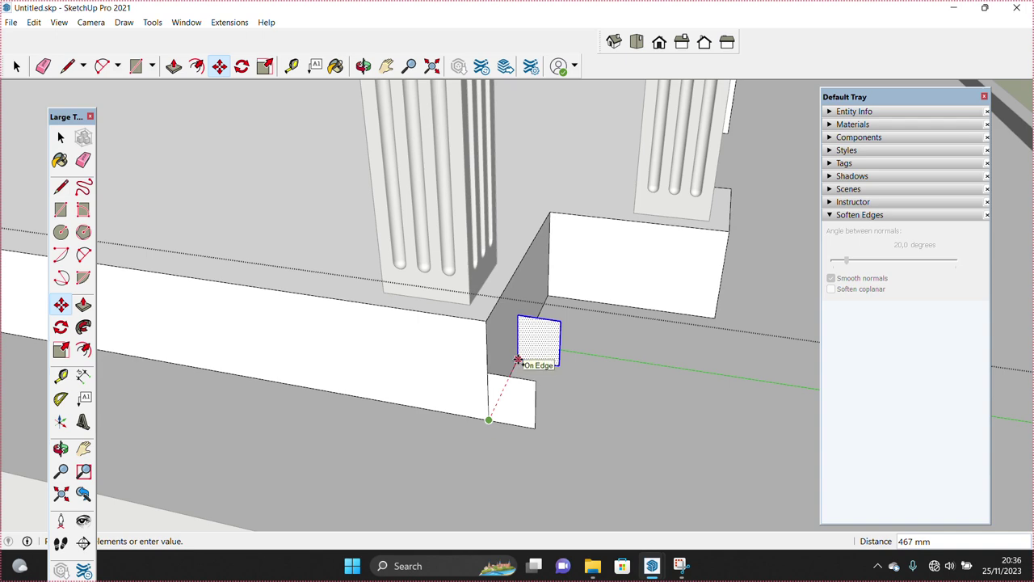
left_click(522, 363)
key("space")
- Delete the leftover small face below the plinth corner
left_click(525, 404)
right_click(530, 402)
key("Escape")
key("Delete")
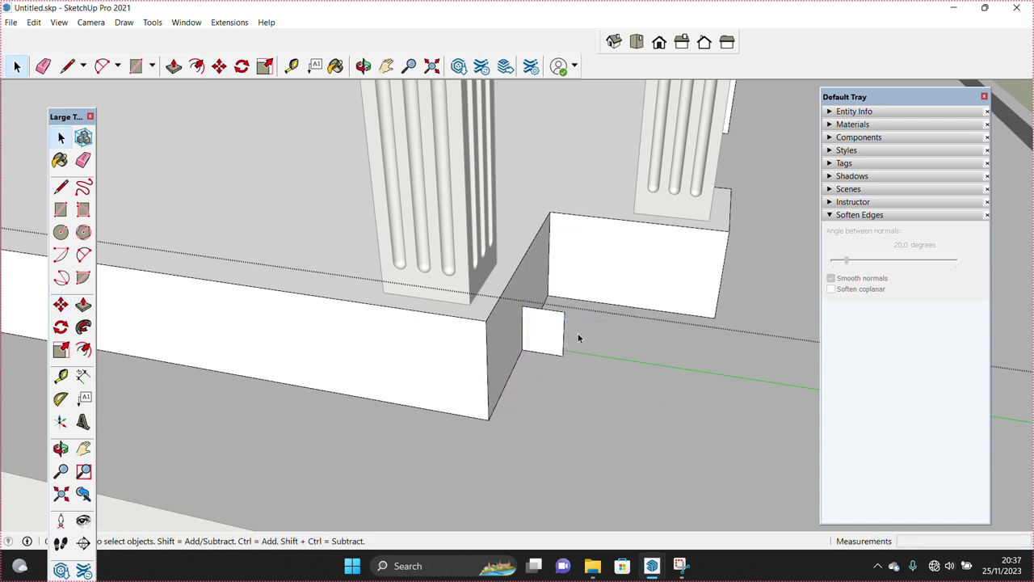
left_click(327, 377)
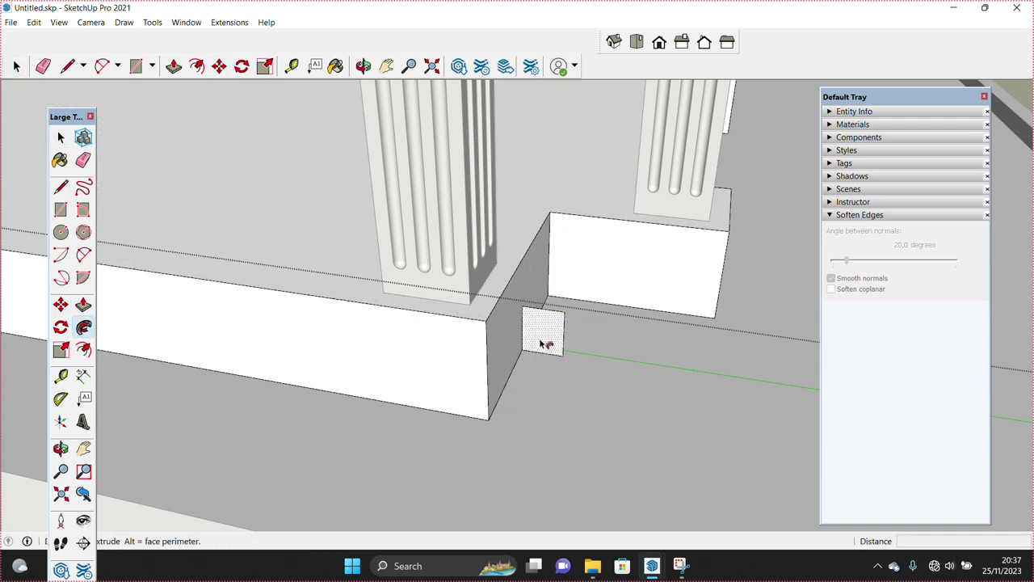
scroll(511, 364, "down", 3)
scroll(510, 364, "down", 5)
middle_click_drag(511, 364, 508, 400)
scroll(521, 328, "up", 4)
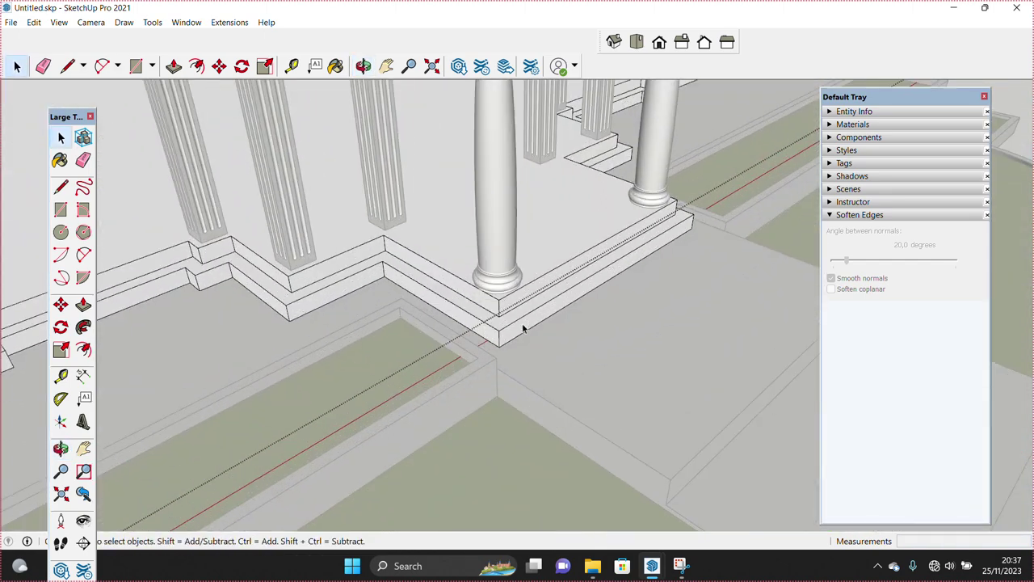
- Push/Pull the base ledge faces to a shallower depth
scroll(462, 335, "up", 3)
scroll(471, 369, "up", 1)
key("p")
left_click(418, 390)
key("space")
key("p")
left_click(476, 311)
left_click(427, 388)
mouse_move(427, 388)
middle_mouse_down()
mouse_move(396, 353)
mouse_move(489, 332)
mouse_move(719, 312)
middle_mouse_up()
key("e")
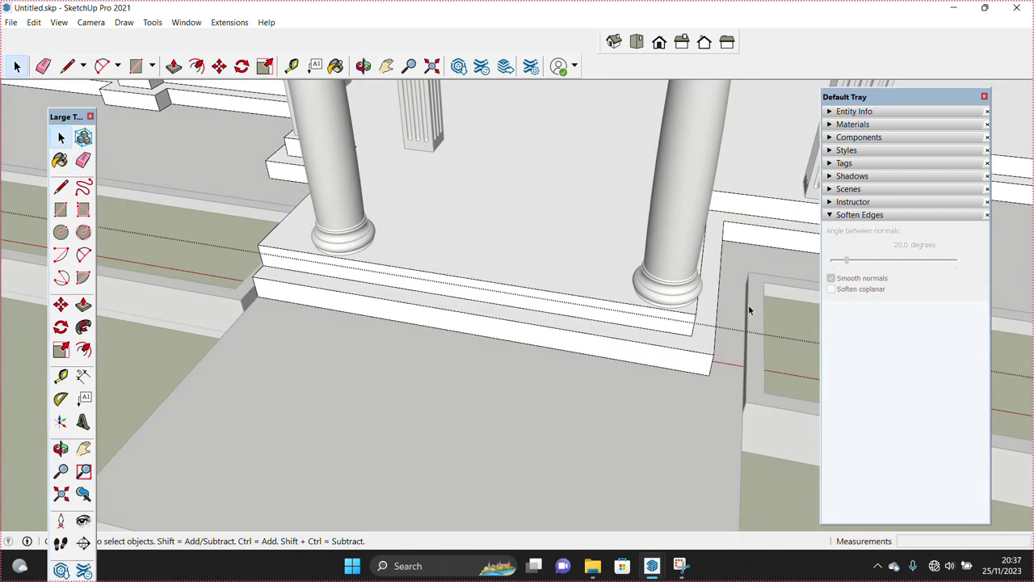
- Pull the ledge face outward toward the sunken lawn panel
scroll(495, 367, "up", 2)
left_click(488, 362)
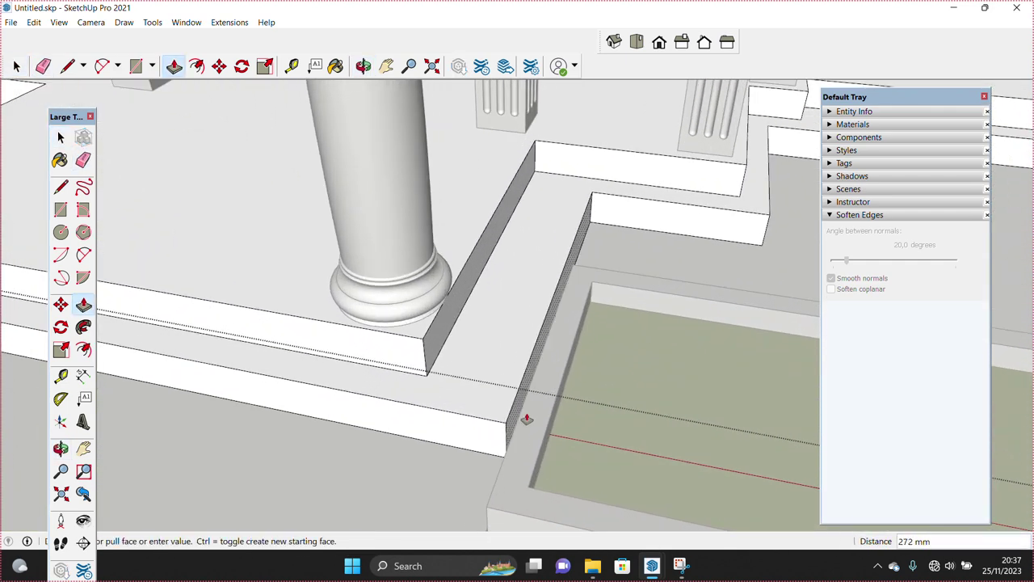
left_click(490, 506)
key("space")
left_click_drag(441, 342, 508, 427)
key("space")
scroll(523, 383, "up", 2)
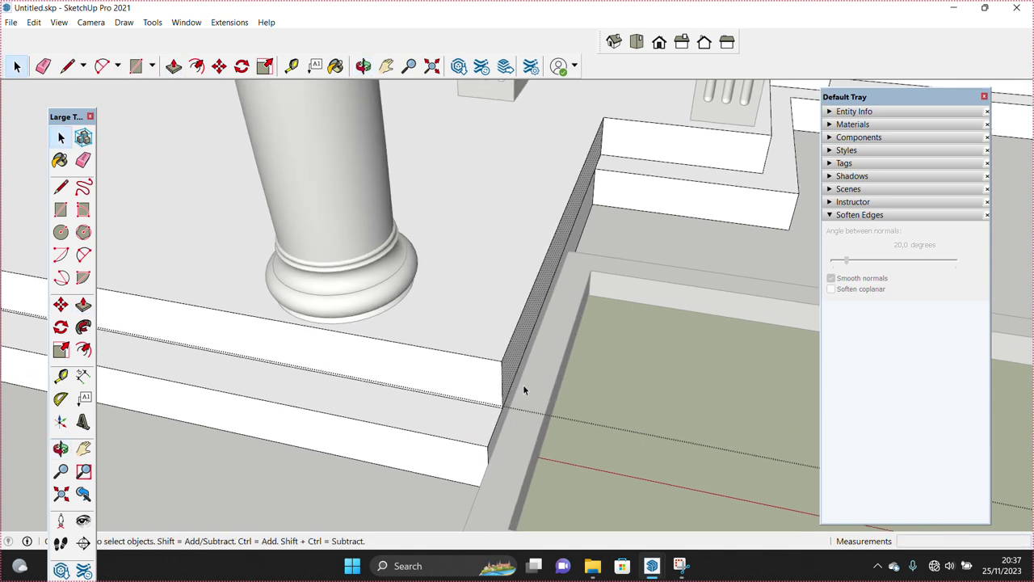
key("e")
- Move the round column group 252 mm along the step
key("space")
scroll(573, 393, "down", 3)
key("m")
scroll(655, 397, "up", 3)
left_click(599, 400)
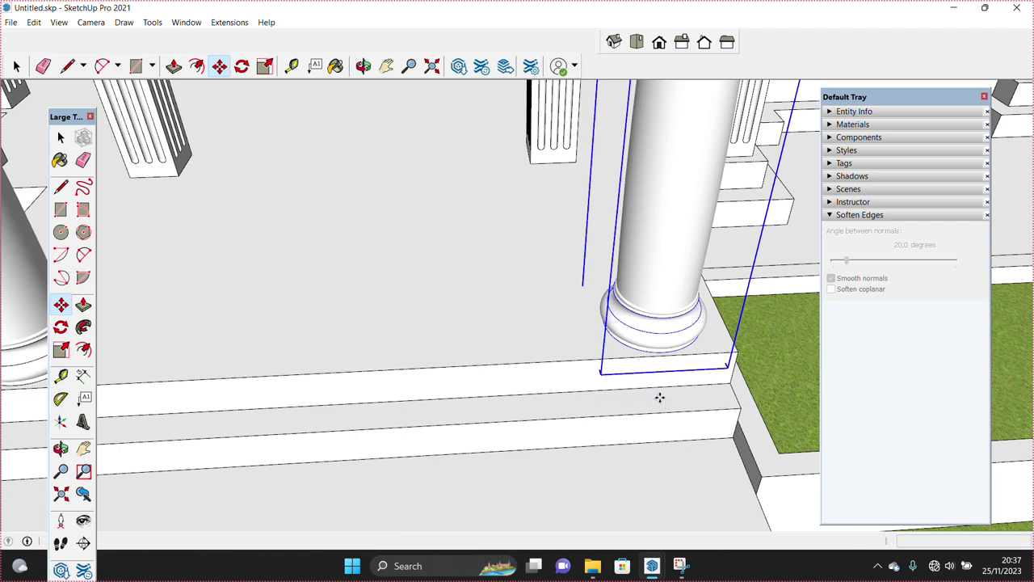
scroll(647, 380, "down", 3)
key("space")
key("m")
left_click(392, 425)
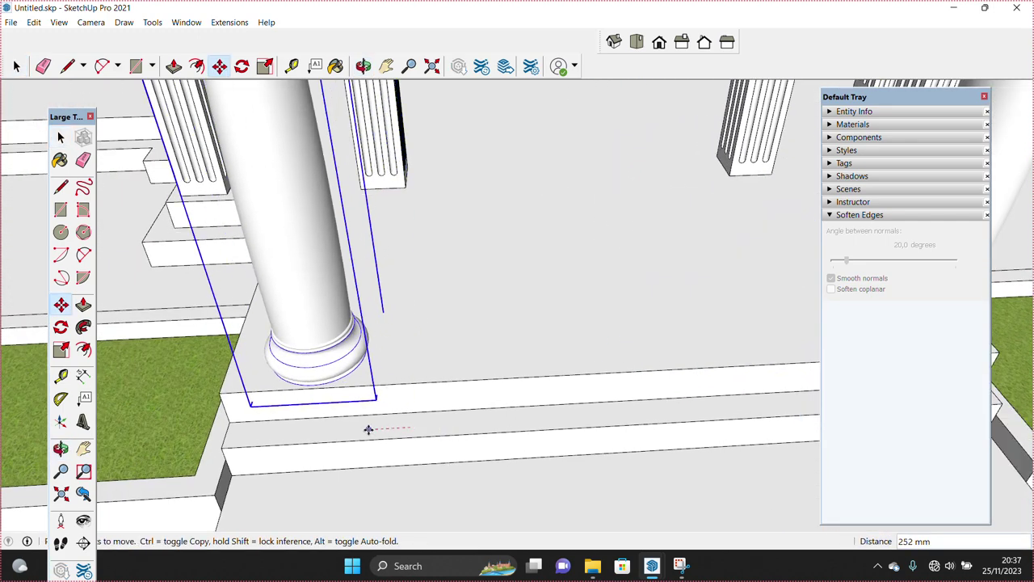
left_click(367, 431)
key("space")
- Pull out the lower front step face
scroll(498, 438, "down", 3)
left_click(417, 365)
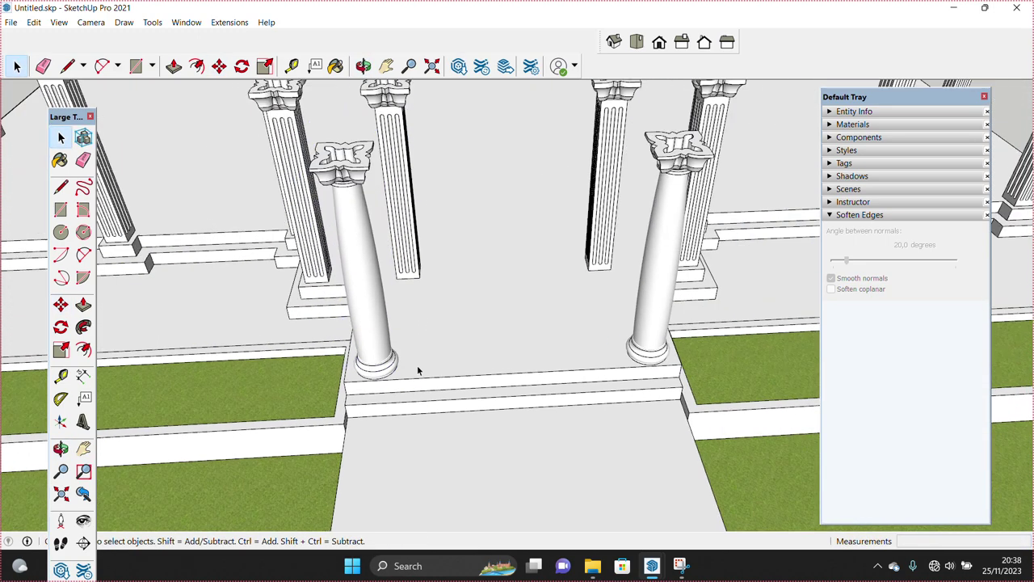
scroll(452, 382, "up", 3)
scroll(455, 374, "up", 2)
scroll(573, 399, "up", 3)
key("p")
left_click(572, 403)
key("space")
- Pull out the upper front step face to a new depth
key("p")
left_click(530, 376)
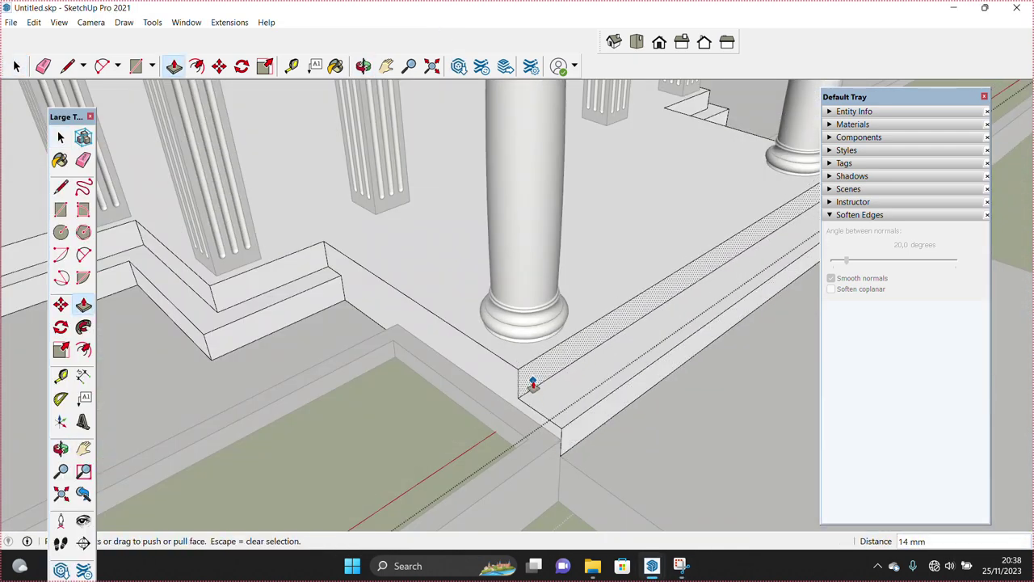
left_click(543, 397)
mouse_move(543, 398)
middle_mouse_down()
mouse_move(504, 350)
mouse_move(557, 376)
middle_mouse_up()
key("space")
scroll(533, 395, "up", 3)
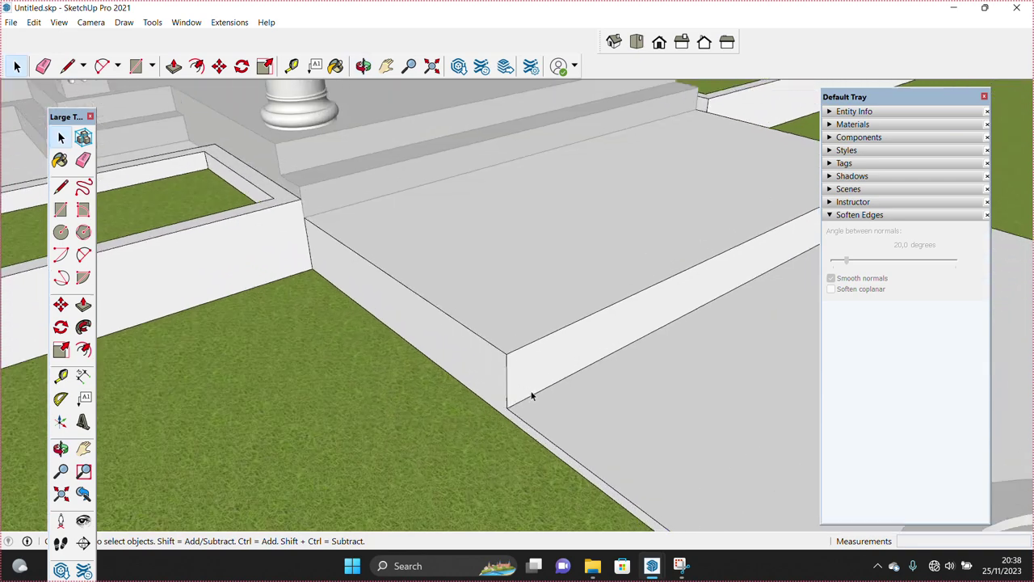
- Push/Pull the small corner face on the step by 5
scroll(538, 353, "up", 2)
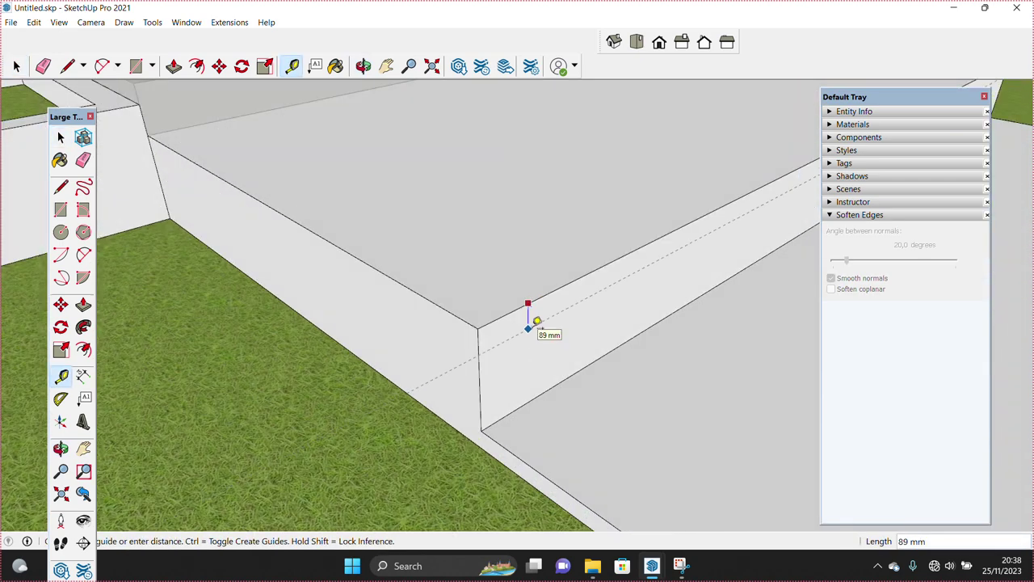
key("space")
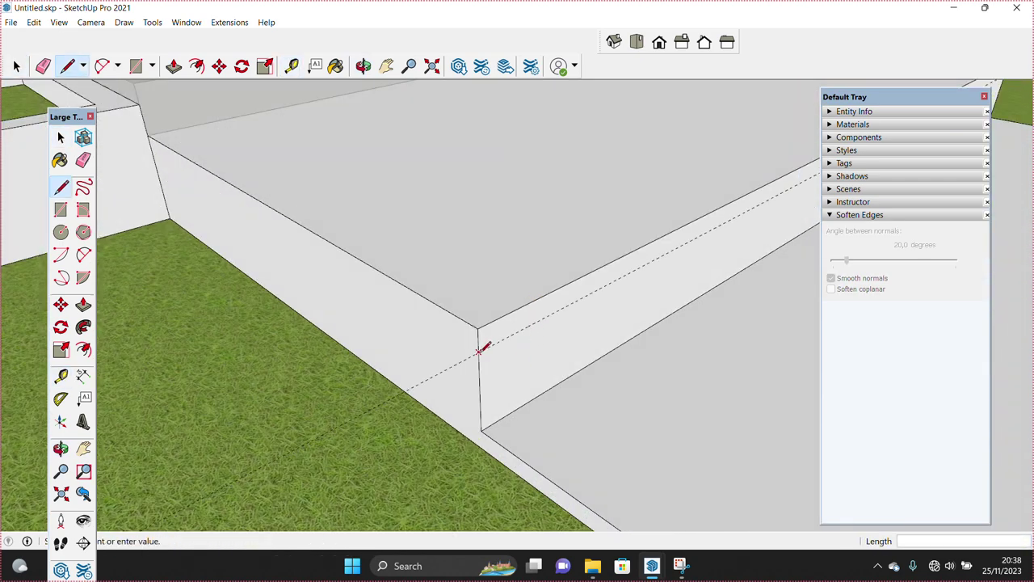
scroll(480, 349, "down", 5)
middle_click_drag(762, 258, 744, 189)
scroll(549, 371, "up", 5)
key("space")
left_click(515, 407)
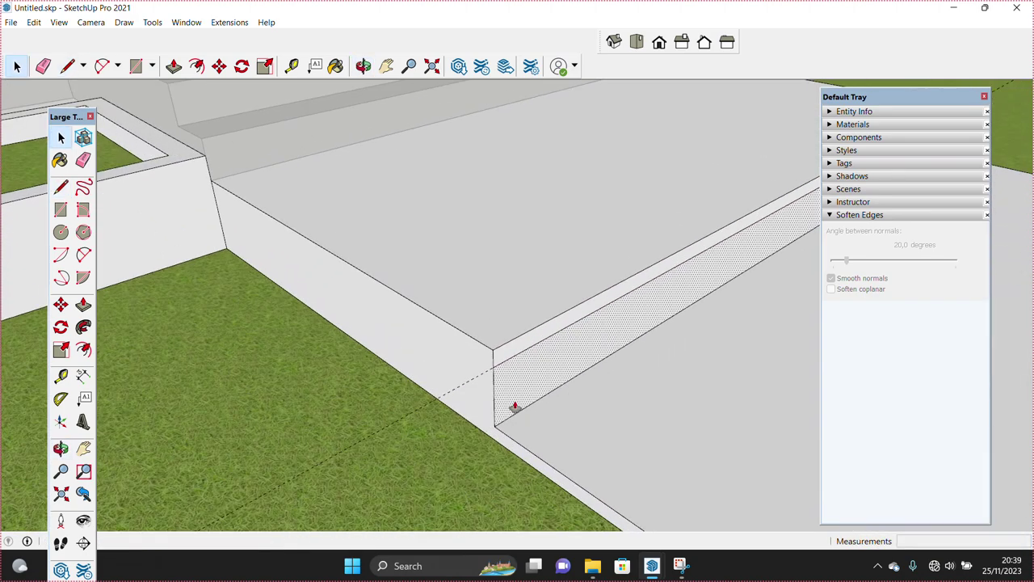
key("p")
key("Return")
key("space")
- Draw a line across the step face just below its top edge to split off a strip
scroll(509, 412, "down", 2)
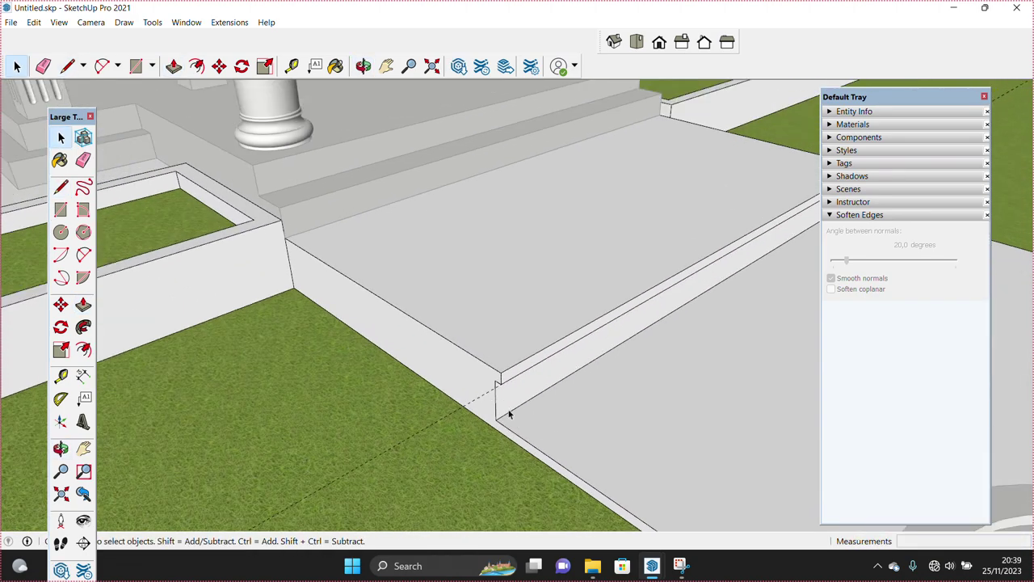
key("space")
middle_click_drag(492, 389, 563, 304)
left_click(589, 293)
key("t")
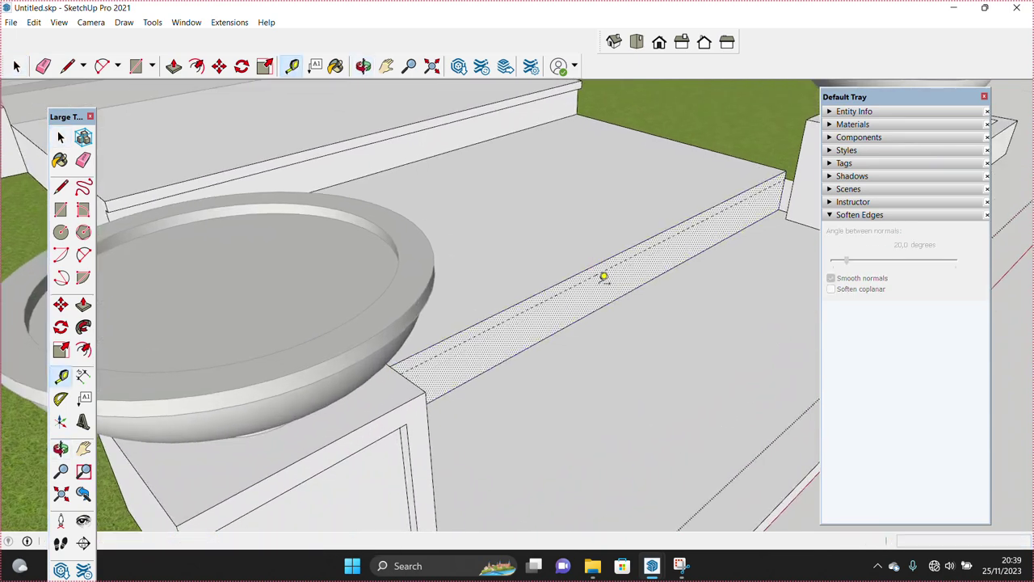
key("l")
scroll(711, 218, "up", 5)
scroll(752, 182, "up", 2)
scroll(736, 189, "down", 5)
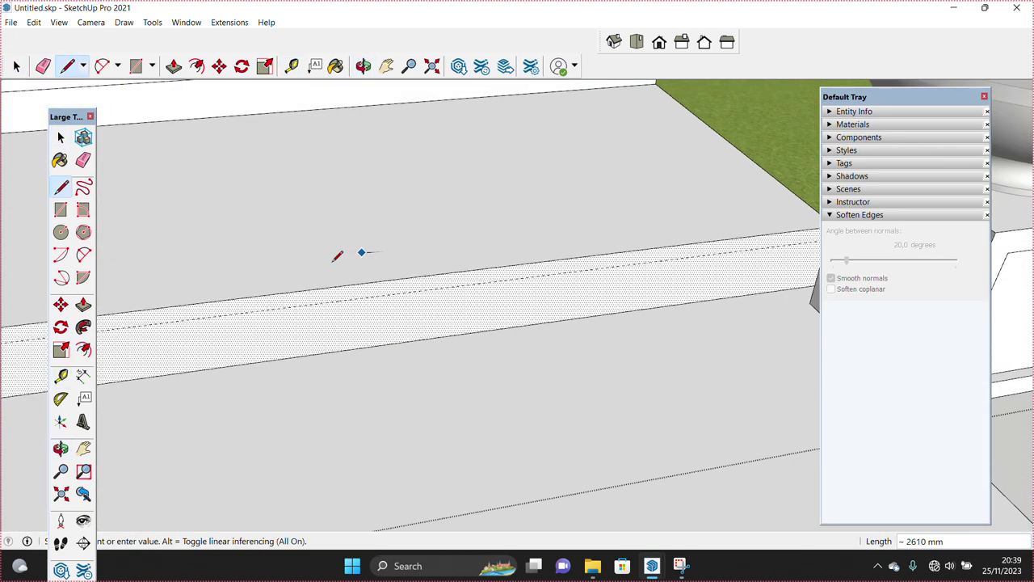
middle_click_drag(471, 223, 295, 256)
left_click(289, 257)
key("space")
- Push the new riser strip inward about 97 mm
middle_click_drag(369, 268, 522, 247)
scroll(529, 275, "down", 2)
key("p")
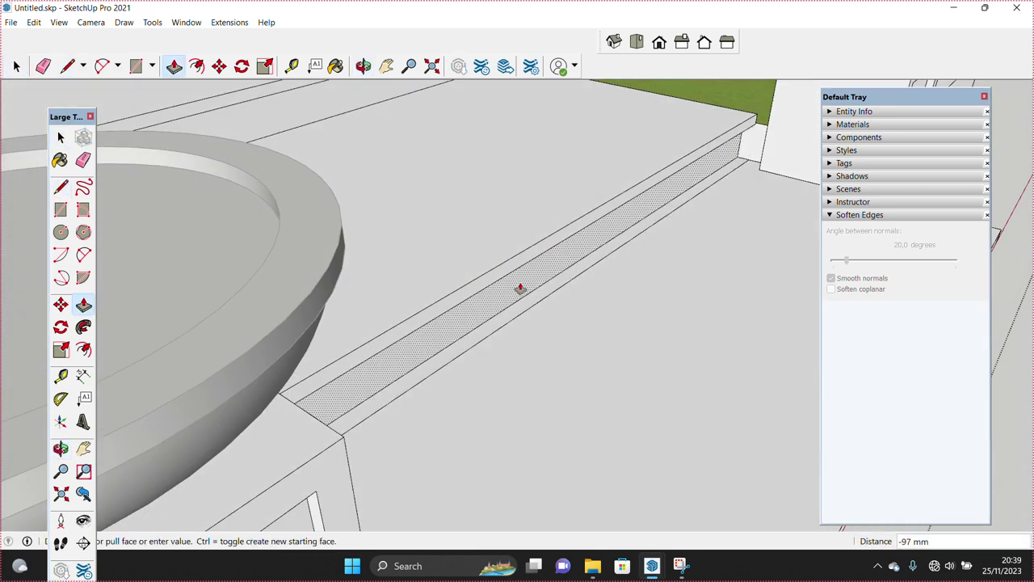
key("space")
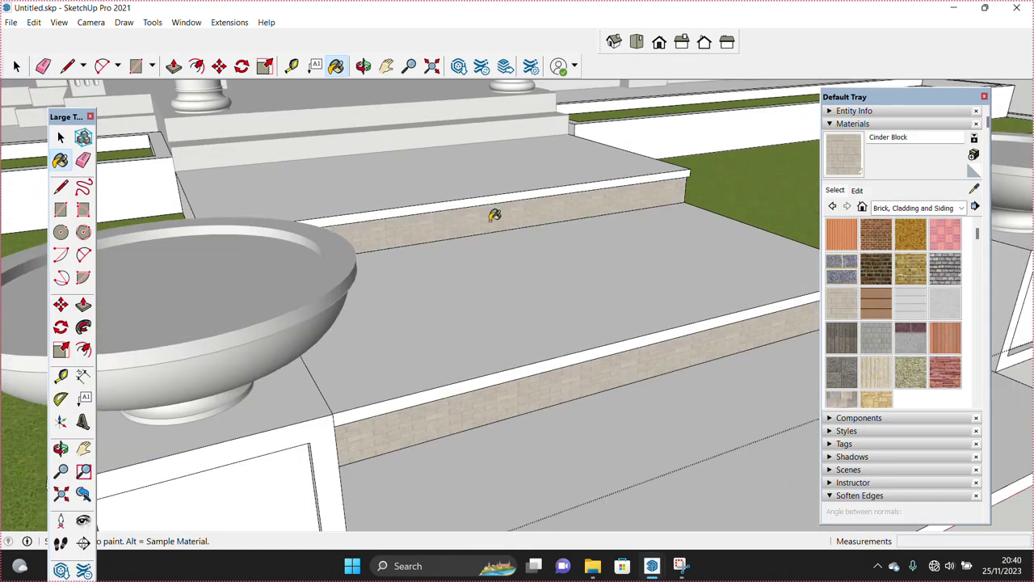
- Push/Pull the planter wall riser face beside the steps
key("space")
mouse_move(494, 215)
middle_mouse_down()
mouse_move(595, 257)
mouse_move(582, 274)
middle_mouse_up()
left_click(595, 257)
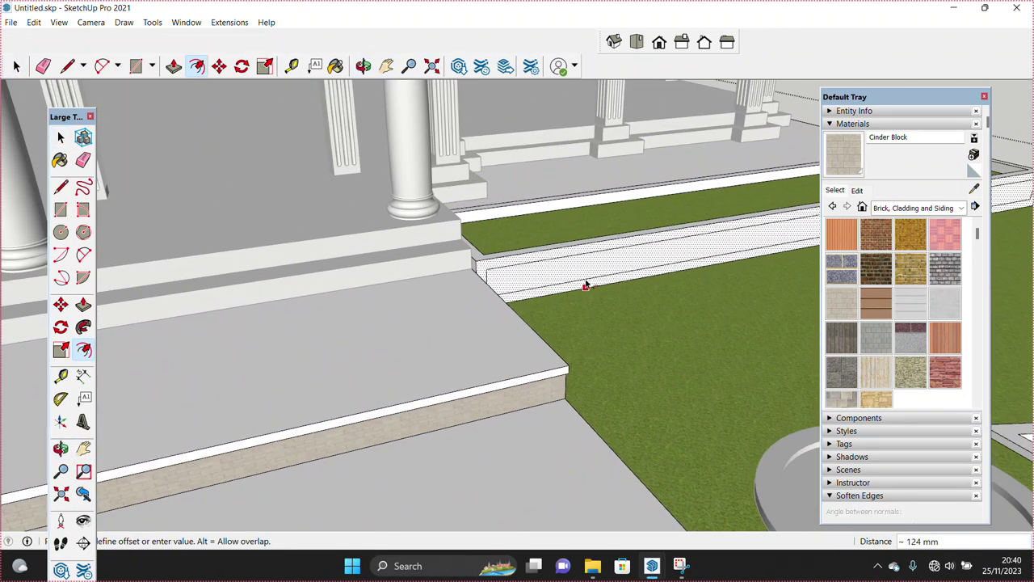
key("space")
middle_click_drag(634, 282, 542, 369)
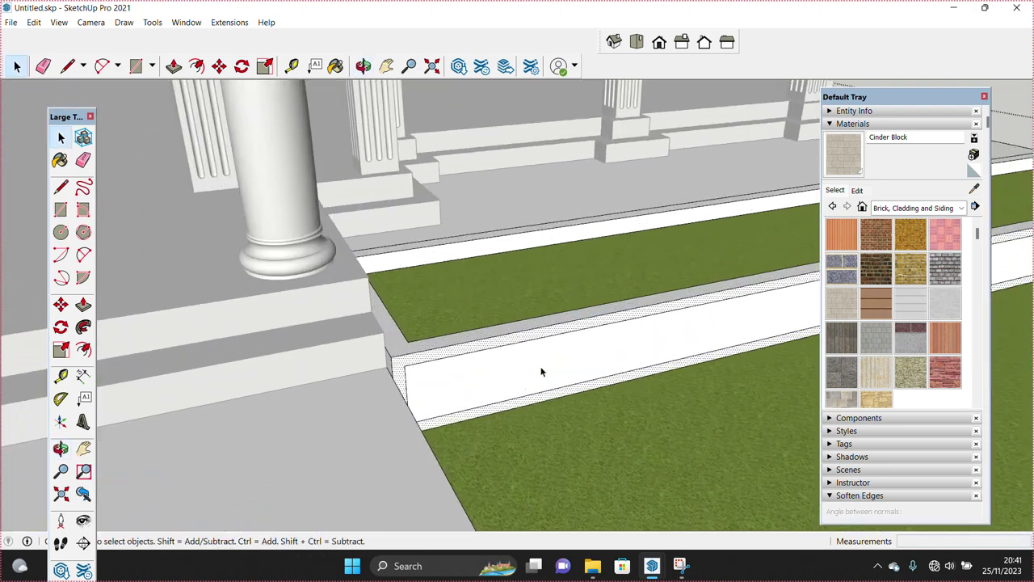
scroll(565, 417, "up", 2)
key("p")
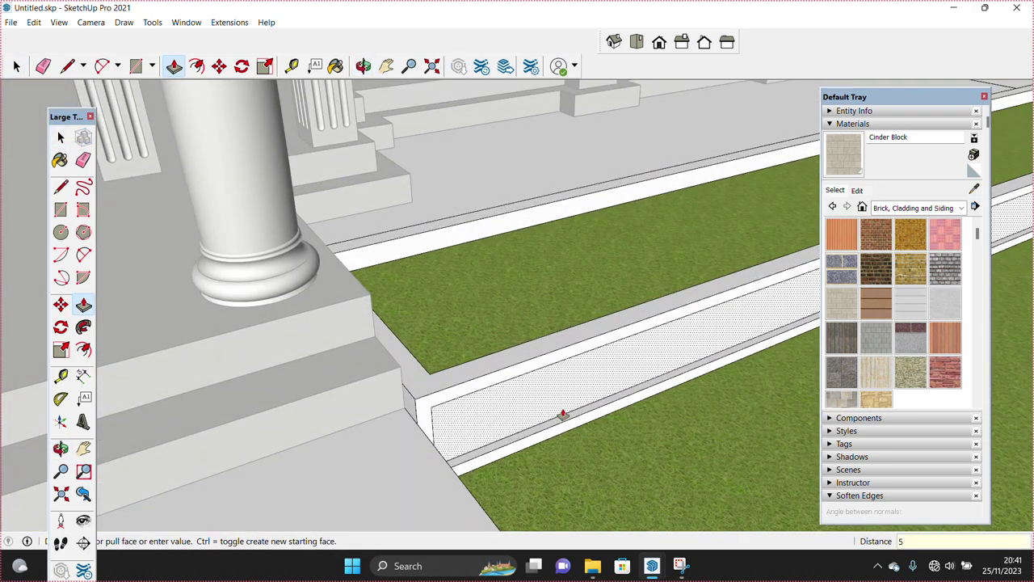
key("space")
key("space")
- Inset the white strip between the lawns and recess its inner face
middle_click_drag(642, 331, 572, 323)
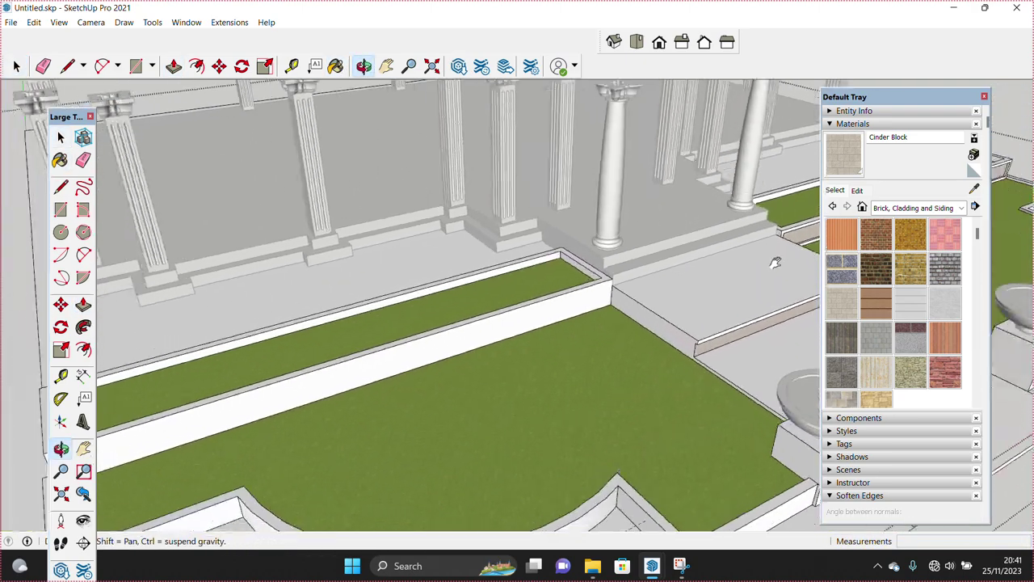
left_click(571, 321)
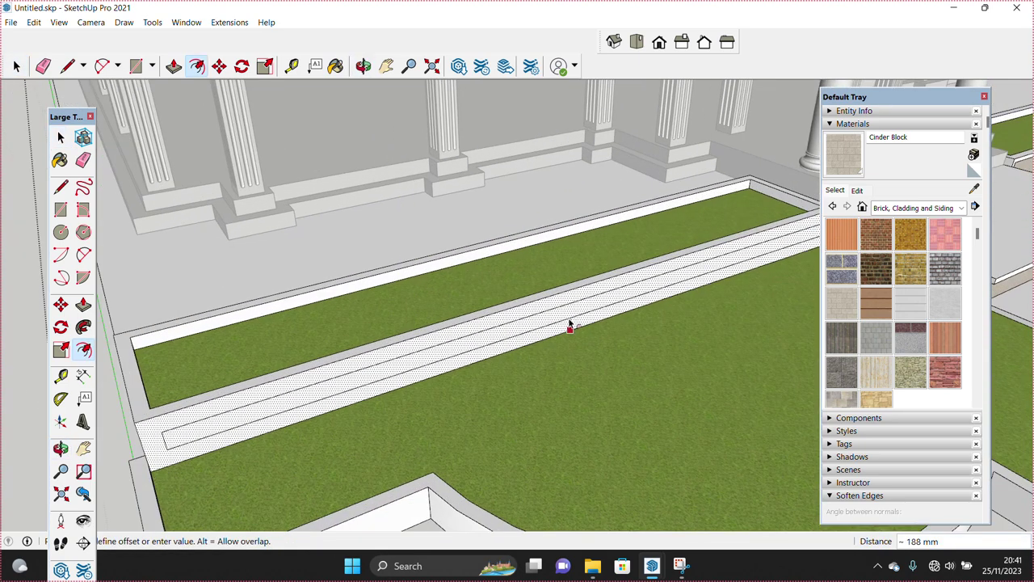
left_click(569, 325)
key("space")
scroll(584, 316, "up", 3)
key("p")
left_click(579, 311)
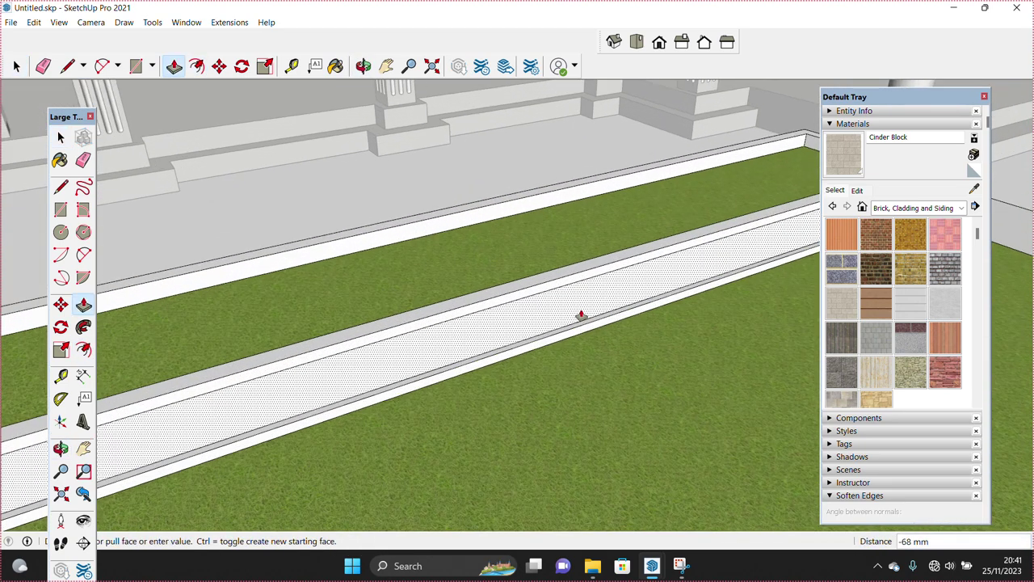
key("Return")
key("space")
- Fill the planter bowl group with the Grass Light Green material
middle_click_drag(577, 306, 578, 282)
key("space")
scroll(596, 316, "up", 3)
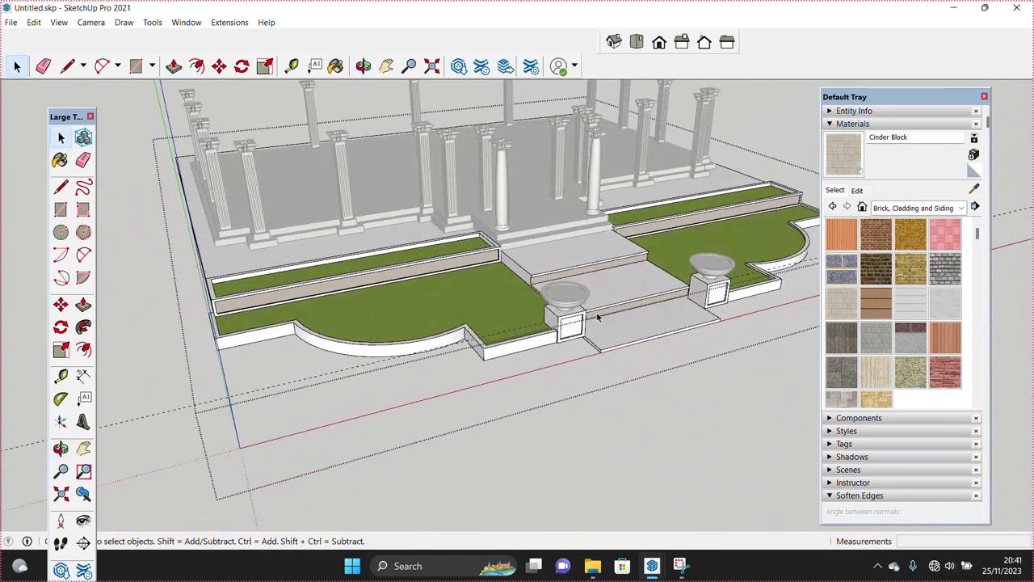
scroll(596, 316, "up", 3)
scroll(595, 316, "up", 2)
key("b")
scroll(681, 279, "up", 2)
scroll(681, 279, "down", 5)
key("space")
scroll(687, 260, "up", 1)
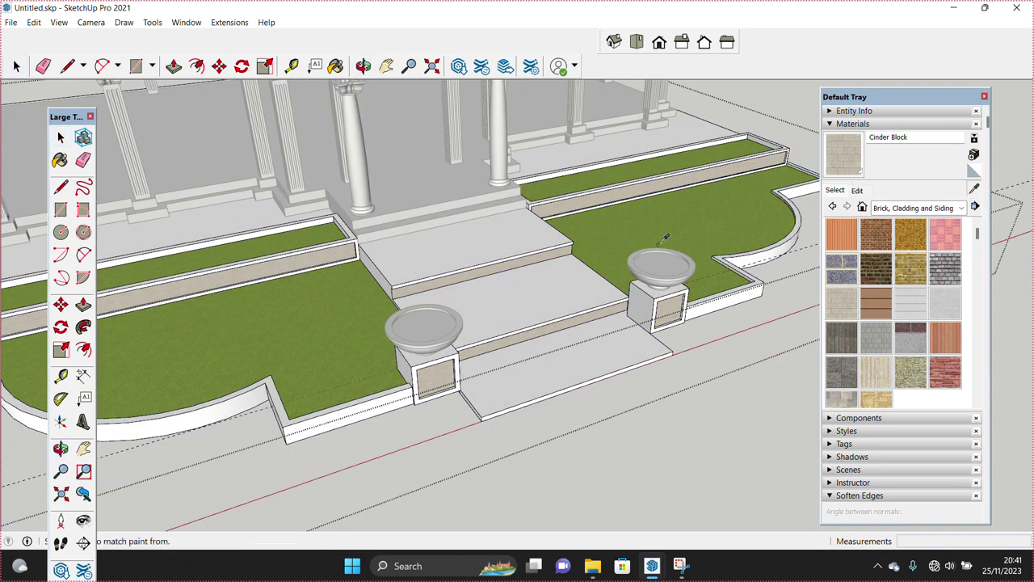
left_click(664, 239, "alt")
key("space")
double_click(663, 265)
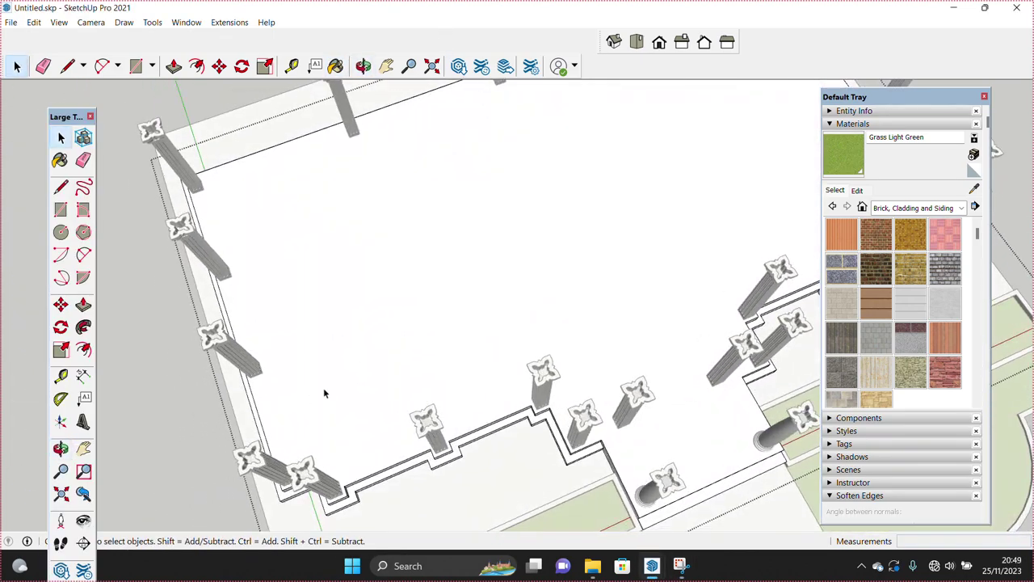
left_click(307, 396)
key("t")
scroll(299, 399, "up", 3)
- Zoom in over the column tops and start a Tape Measure guide from a column base corner
scroll(263, 416, "up", 2)
key("space")
scroll(265, 421, "up", 1)
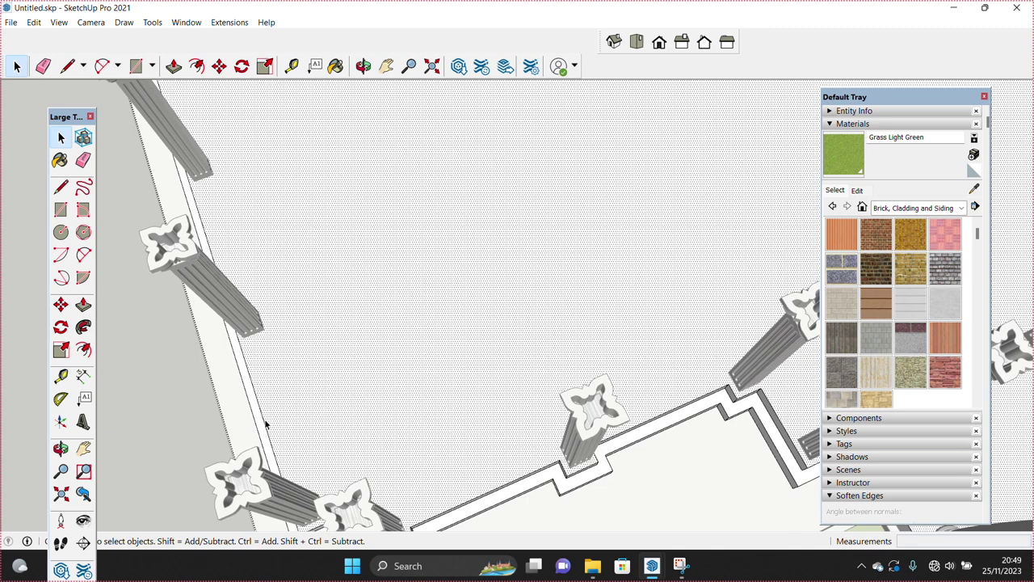
scroll(396, 406, "up", 2)
scroll(396, 429, "up", 2)
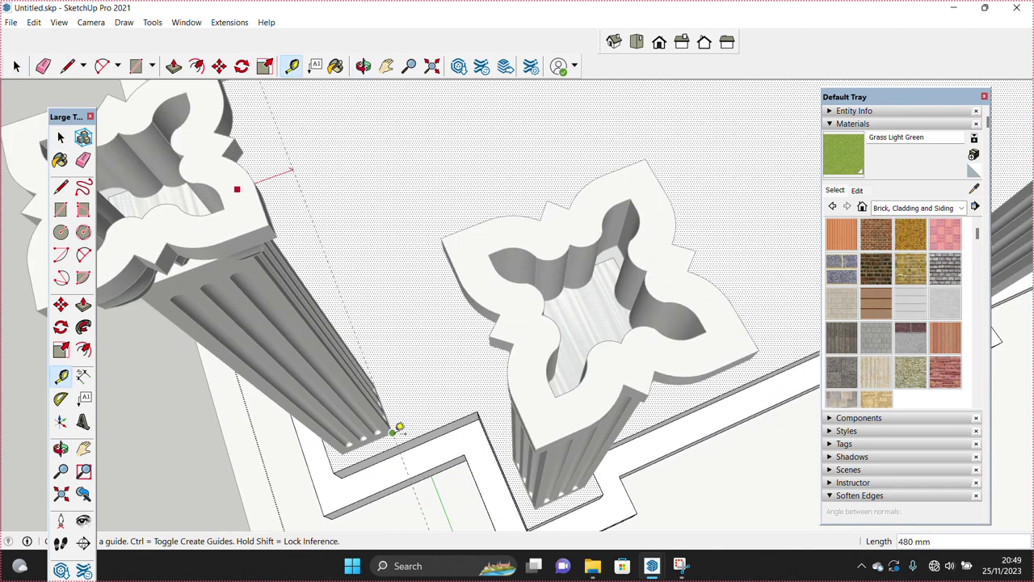
scroll(439, 422, "up", 1)
scroll(409, 392, "up", 2)
scroll(410, 392, "up", 3)
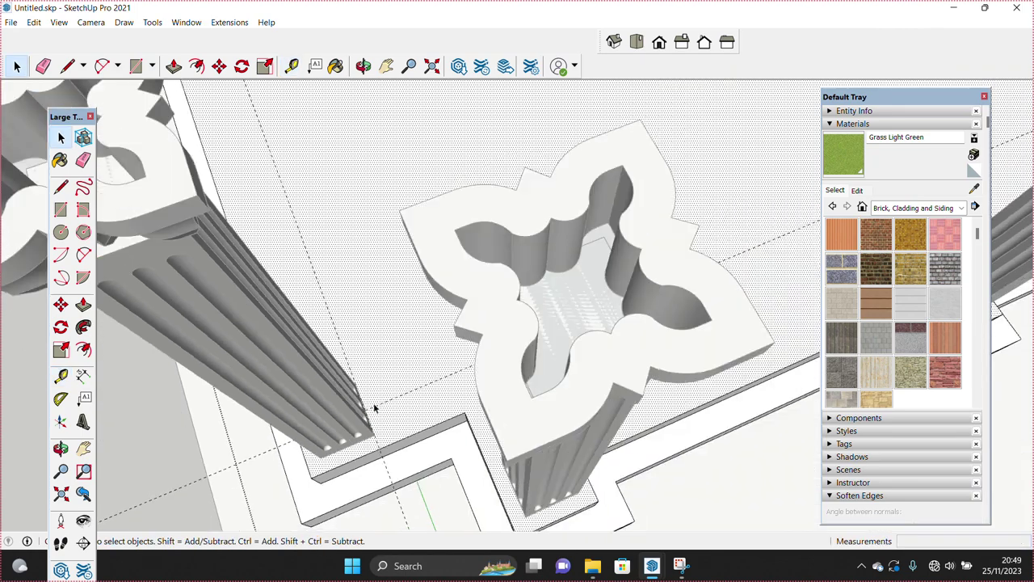
mouse_move(361, 412)
middle_mouse_down()
mouse_move(631, 265)
mouse_move(549, 294)
middle_mouse_up()
scroll(549, 295, "up", 2)
scroll(596, 293, "up", 2)
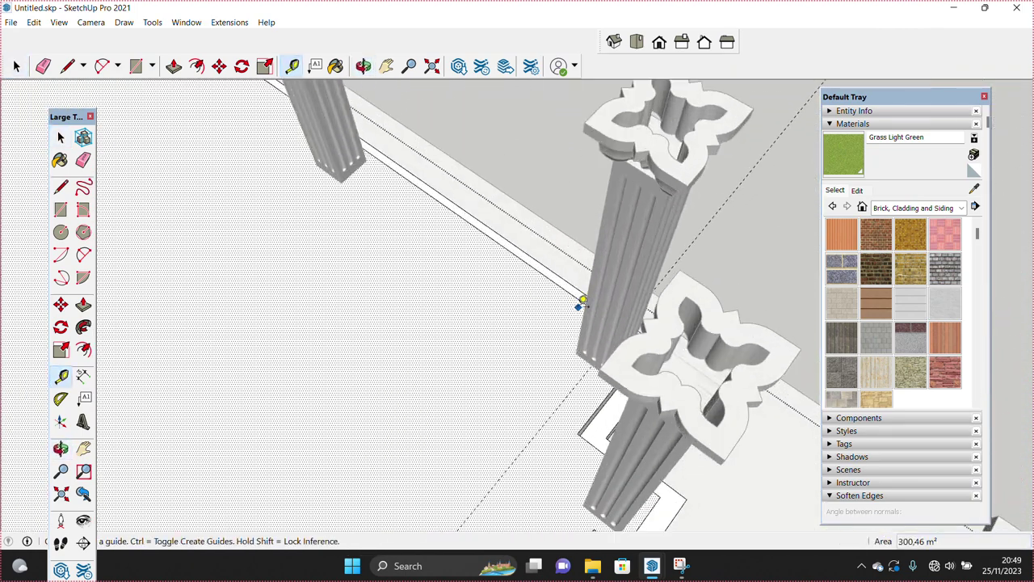
scroll(576, 327, "down", 2)
key("space")
scroll(560, 323, "down", 2)
scroll(387, 369, "down", 5)
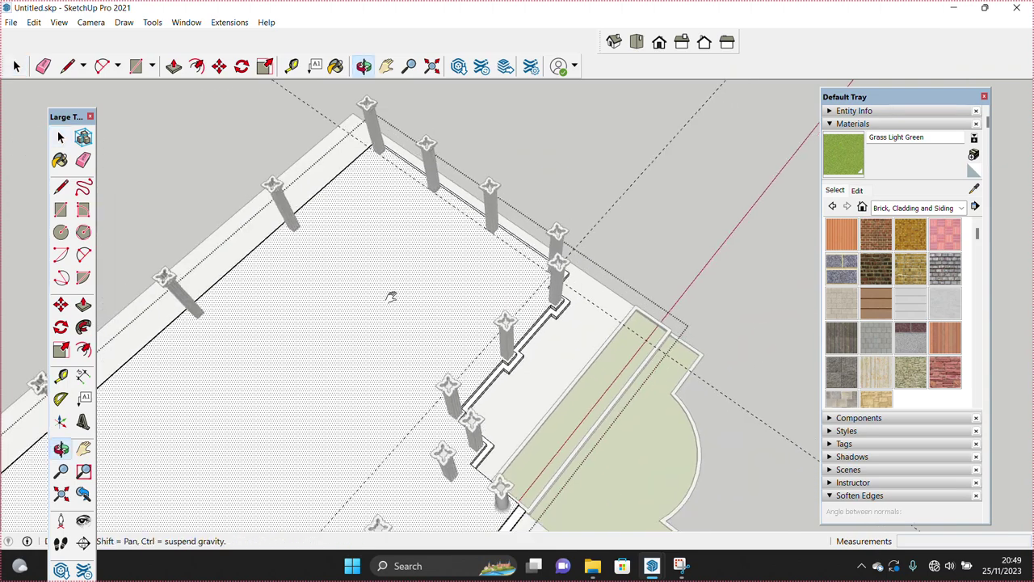
scroll(351, 327, "up", 3)
scroll(352, 327, "up", 2)
key("t")
scroll(365, 323, "up", 2)
scroll(365, 323, "up", 2)
left_click(348, 324)
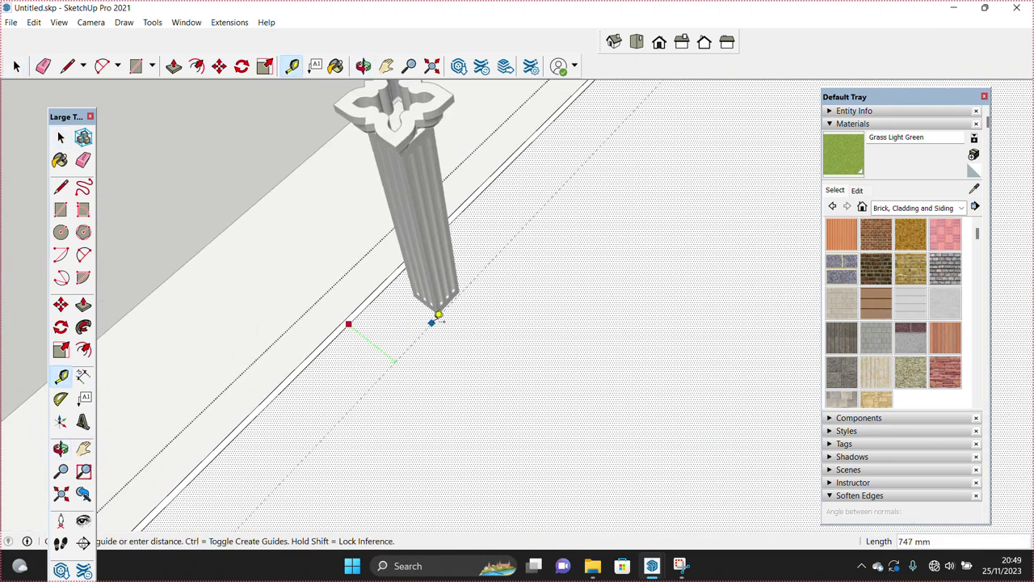
key("space")
scroll(436, 331, "down", 5)
- Place guides 100 mm and 1000 mm from the column bases across the floor
mouse_move(434, 343)
middle_mouse_down()
mouse_move(496, 280)
mouse_move(571, 322)
mouse_move(547, 288)
middle_mouse_up()
scroll(485, 291, "up", 1)
scroll(480, 299, "up", 3)
key("t")
scroll(571, 358, "up", 2)
scroll(557, 358, "up", 2)
left_click(554, 357)
scroll(565, 363, "up", 2)
scroll(608, 388, "down", 3)
scroll(605, 363, "up", 1)
left_click(605, 363)
left_click(596, 369)
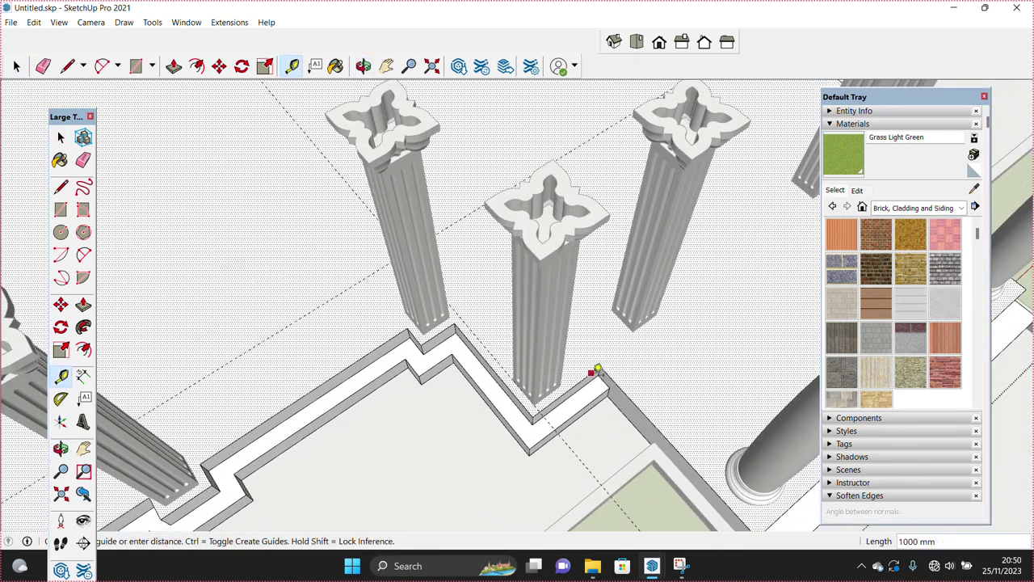
scroll(380, 330, "up", 5)
key("space")
scroll(380, 331, "down", 5)
mouse_move(496, 341)
middle_mouse_down()
mouse_move(438, 369)
mouse_move(477, 347)
middle_mouse_up()
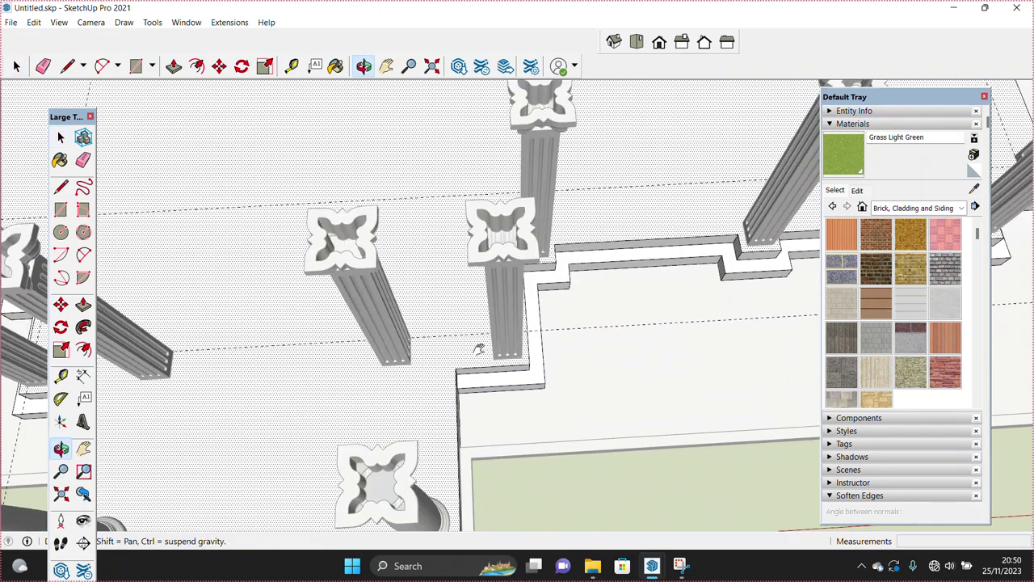
scroll(468, 351, "up", 3)
key("t")
scroll(467, 350, "up", 2)
key("space")
scroll(496, 342, "down", 2)
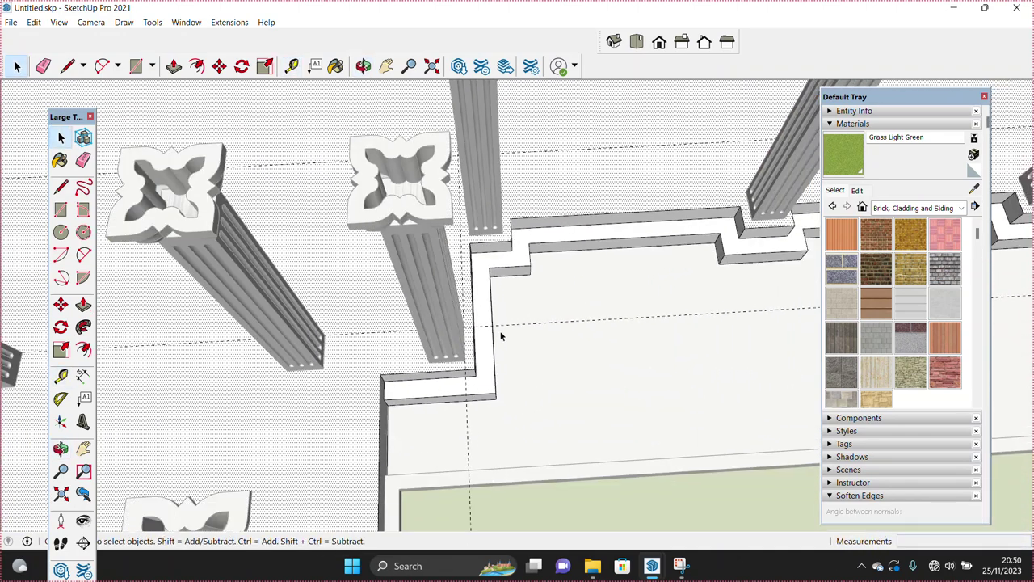
scroll(496, 342, "down", 5)
middle_click_drag(496, 342, 527, 343)
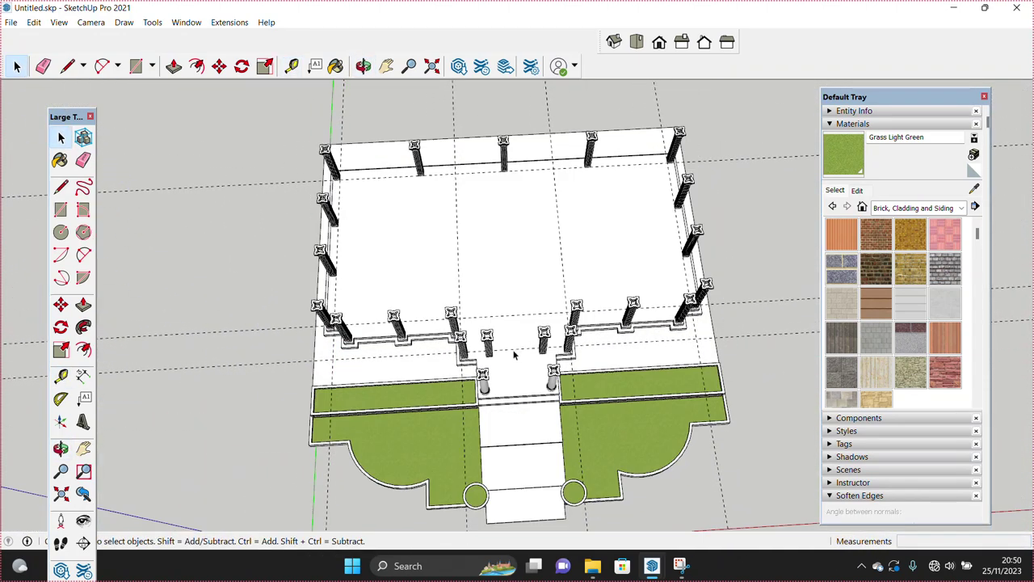
scroll(529, 340, "up", 2)
mouse_move(536, 277)
middle_mouse_down()
mouse_move(554, 381)
mouse_move(552, 332)
middle_mouse_up()
- Draw a small rectangle on the ground, reverse its face, group it and make it a component
key("r")
left_click(549, 327)
scroll(555, 371, "up", 2)
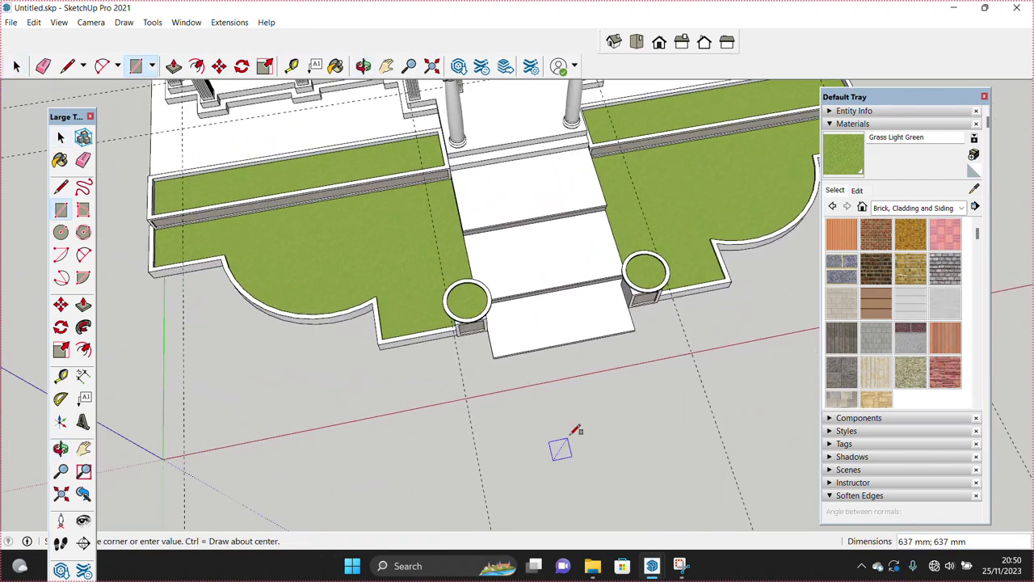
key("space")
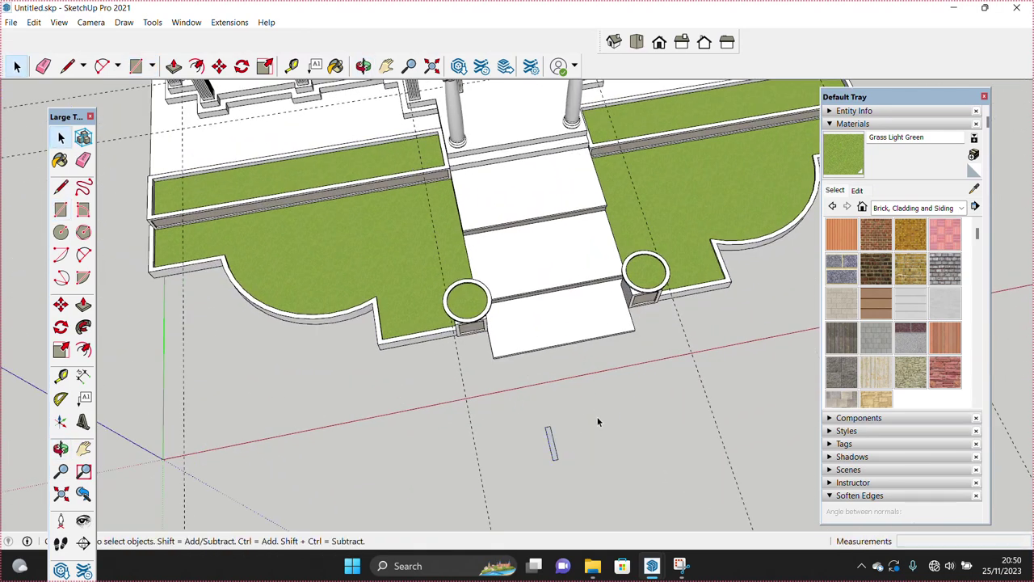
scroll(565, 416, "up", 3)
right_click(543, 438)
left_click(576, 389)
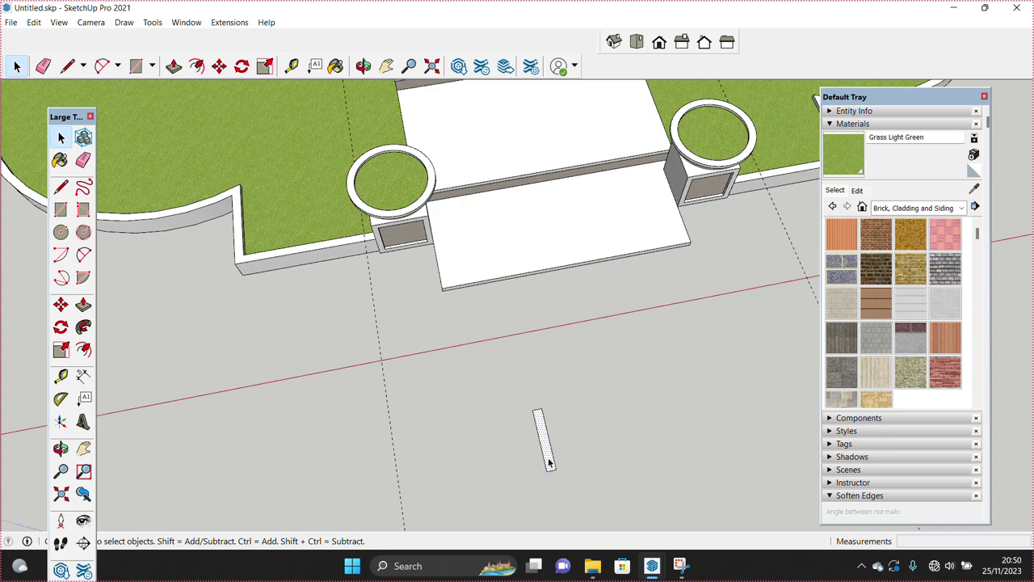
right_click(549, 462)
left_click(587, 378)
right_click(550, 453)
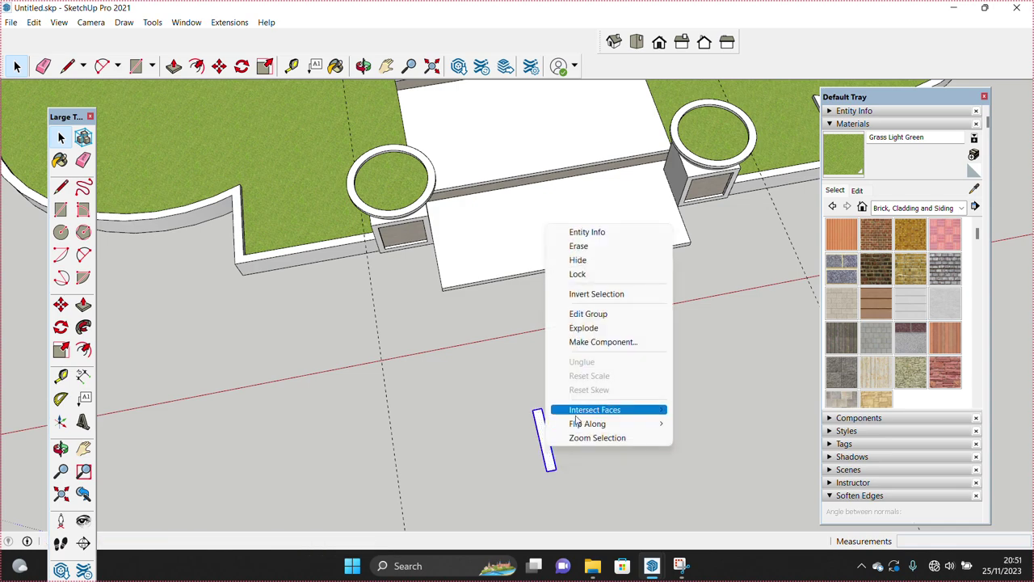
left_click(553, 424)
left_click(549, 420)
scroll(549, 429, "down", 5)
- Inside the colonnade floor group, place a guide end point on the floor beside the columns
mouse_move(550, 428)
middle_mouse_down()
mouse_move(558, 468)
mouse_move(411, 336)
middle_mouse_up()
scroll(558, 469, "up", 3)
key("space")
double_click(385, 353)
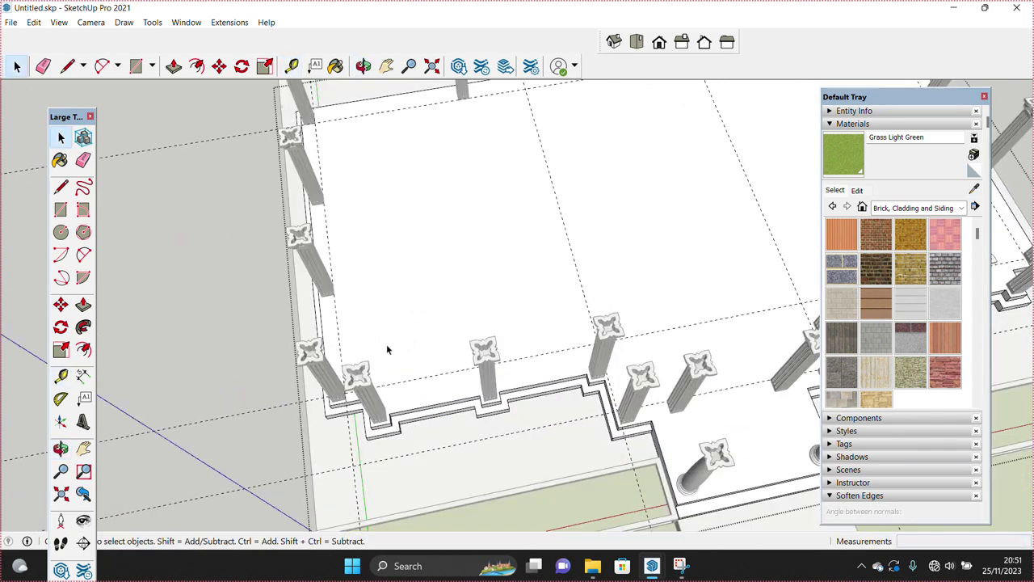
scroll(344, 337, "up", 3)
scroll(517, 370, "up", 3)
scroll(595, 369, "up", 2)
scroll(608, 338, "down", 5)
scroll(565, 380, "down", 3)
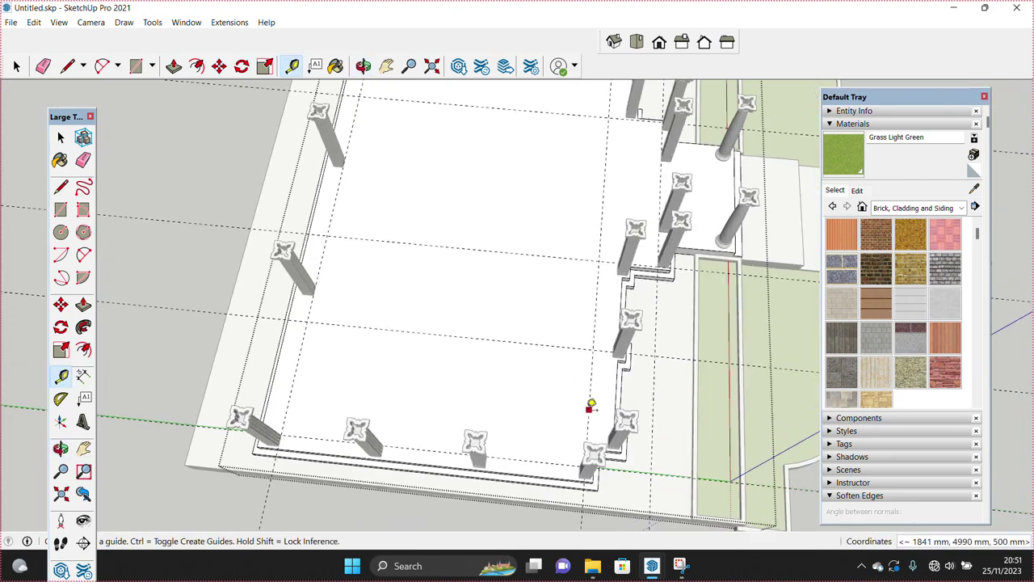
scroll(592, 408, "up", 2)
scroll(595, 412, "up", 2)
scroll(399, 422, "up", 2)
scroll(358, 369, "up", 2)
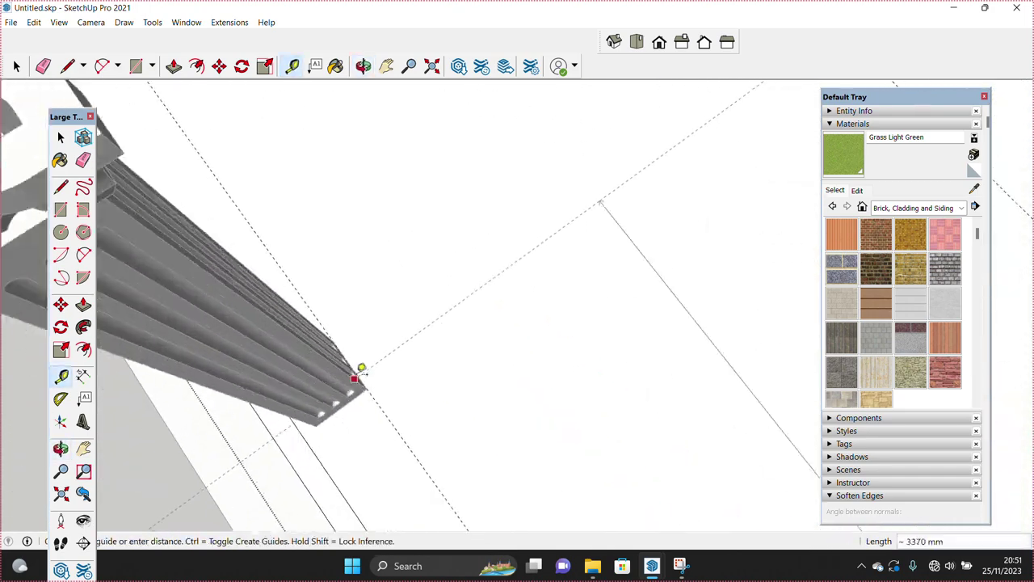
scroll(358, 353, "up", 1)
scroll(341, 311, "up", 2)
scroll(343, 312, "down", 1)
scroll(420, 285, "up", 3)
scroll(411, 309, "down", 2)
scroll(345, 331, "down", 2)
left_click(335, 330)
scroll(411, 342, "down", 3)
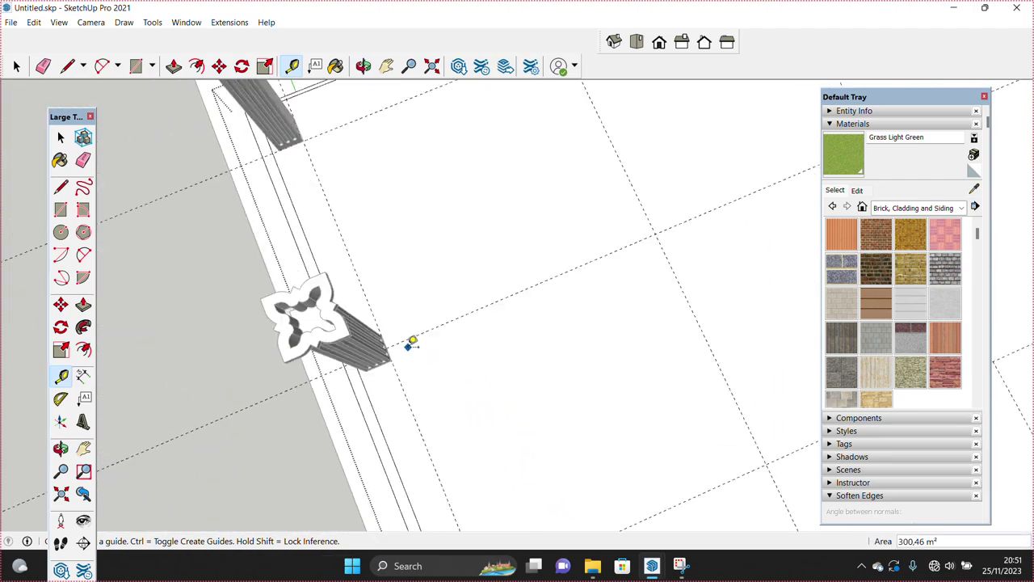
scroll(439, 330, "down", 3)
scroll(616, 358, "up", 2)
scroll(517, 346, "up", 3)
scroll(517, 346, "up", 3)
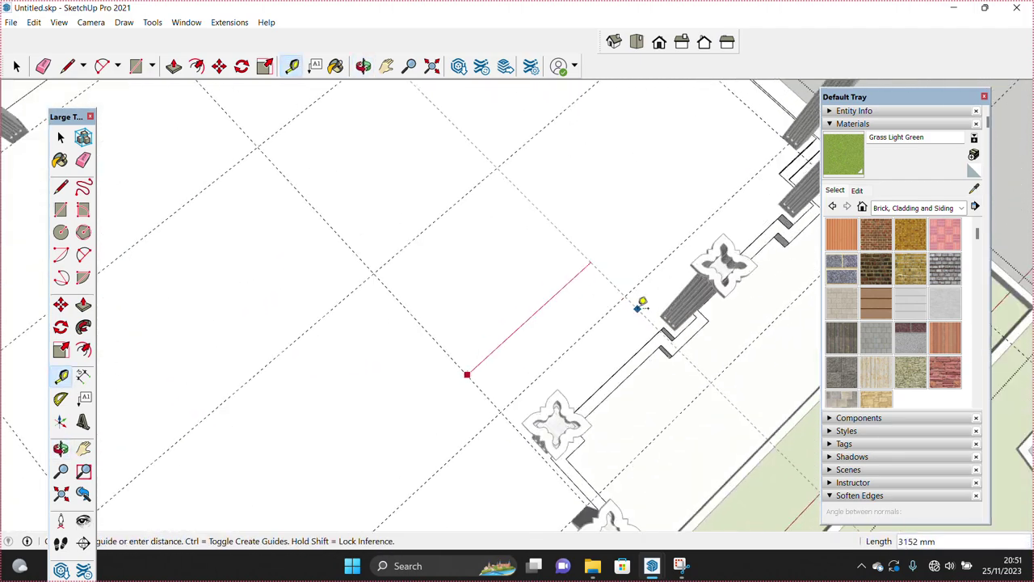
scroll(639, 300, "up", 2)
scroll(617, 243, "up", 2)
scroll(585, 265, "up", 1)
scroll(586, 265, "down", 4)
mouse_move(589, 299)
middle_mouse_down()
mouse_move(577, 440)
mouse_move(554, 423)
middle_mouse_up()
key("space")
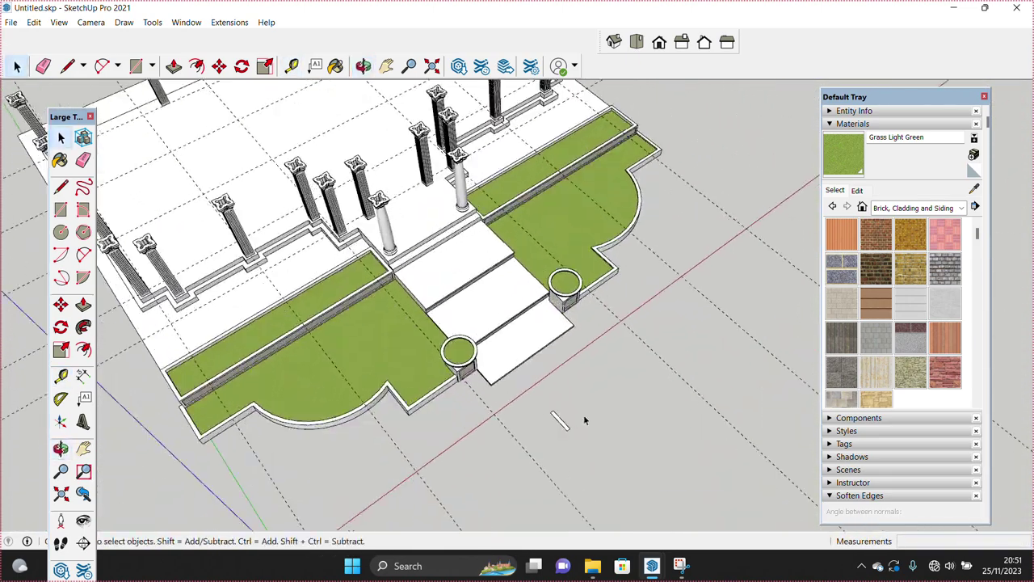
- Draw a thin 150 by 15 rectangle on the ground
scroll(554, 423, "up", 2)
scroll(566, 420, "up", 2)
key("r")
scroll(589, 427, "up", 2)
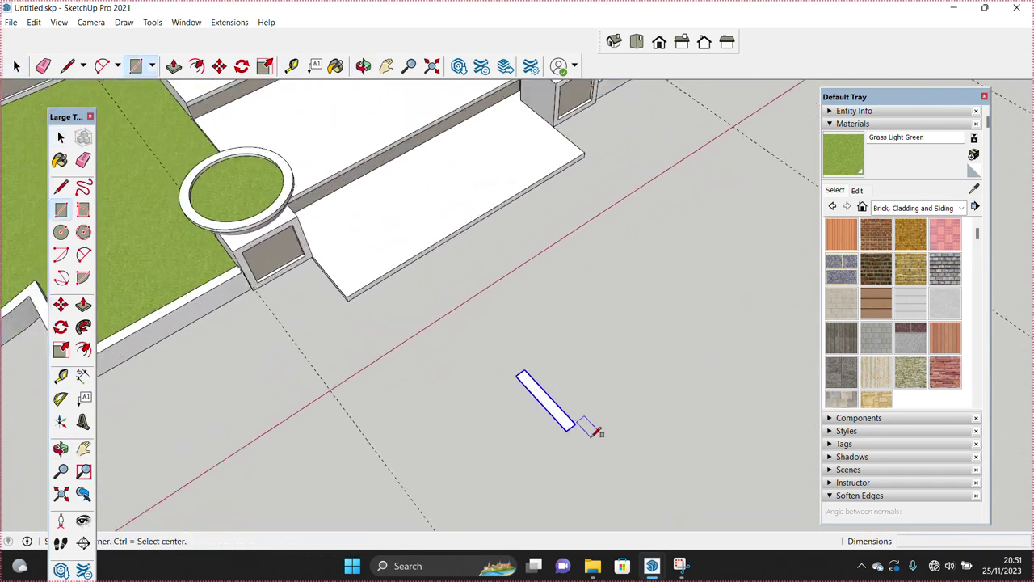
left_click(592, 428)
scroll(597, 404, "up", 2)
type("150;15")
- Group the small diamond face, make it a component, and realign its axes
middle_click_drag(626, 447, 592, 436)
left_click(593, 437)
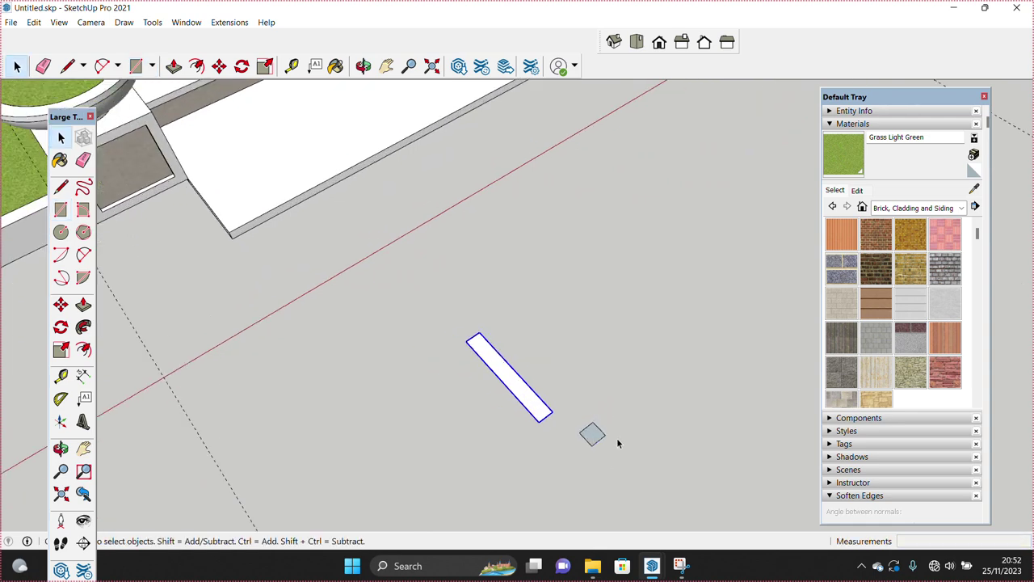
right_click(592, 436)
left_click(647, 355)
right_click(591, 436)
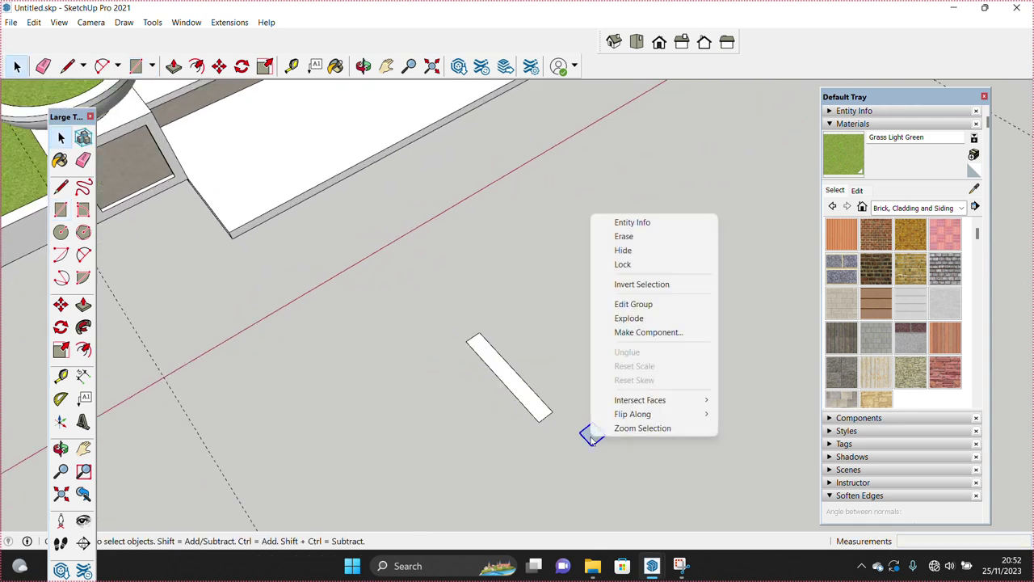
left_click(658, 333)
left_click(532, 419)
right_click(543, 393)
left_click(585, 336)
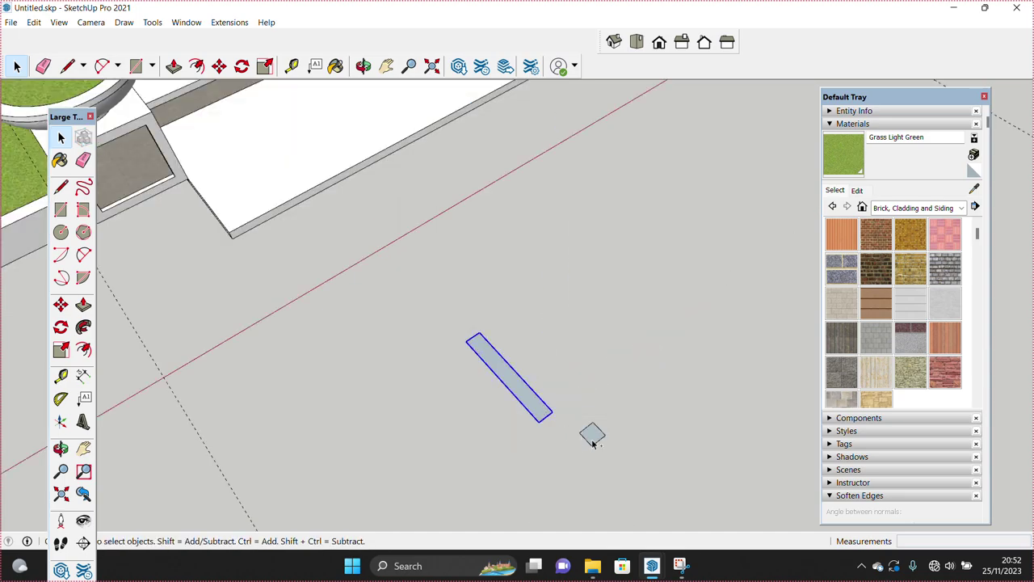
- Orbit to look down over the columns and select the thin rectangle
scroll(592, 440, "down", 5)
mouse_move(592, 440)
middle_mouse_down()
mouse_move(437, 437)
mouse_move(385, 283)
middle_mouse_up()
scroll(438, 436, "up", 5)
scroll(451, 470, "up", 3)
scroll(369, 374, "up", 3)
scroll(377, 386, "up", 3)
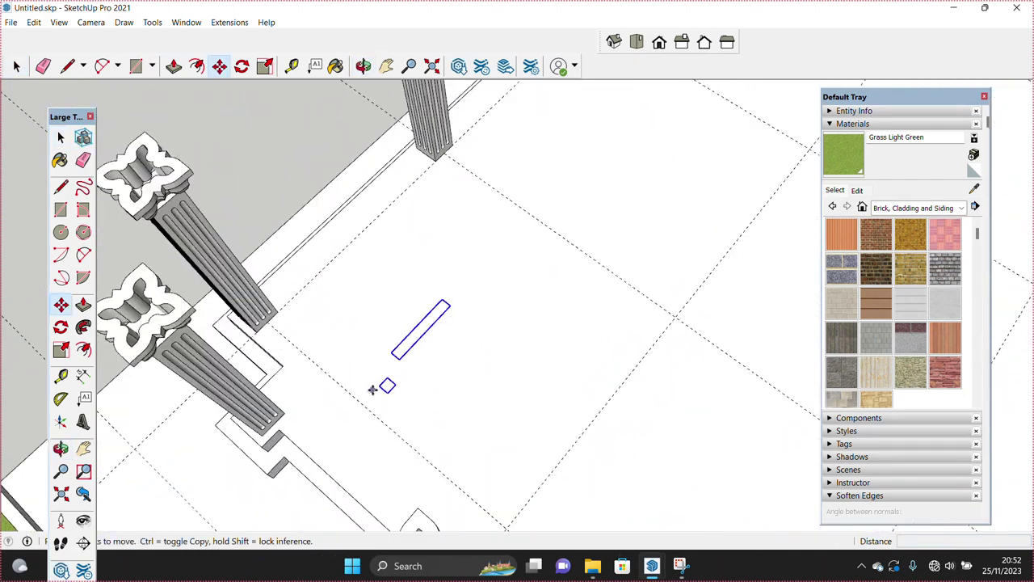
scroll(393, 393, "up", 3)
left_click(406, 342)
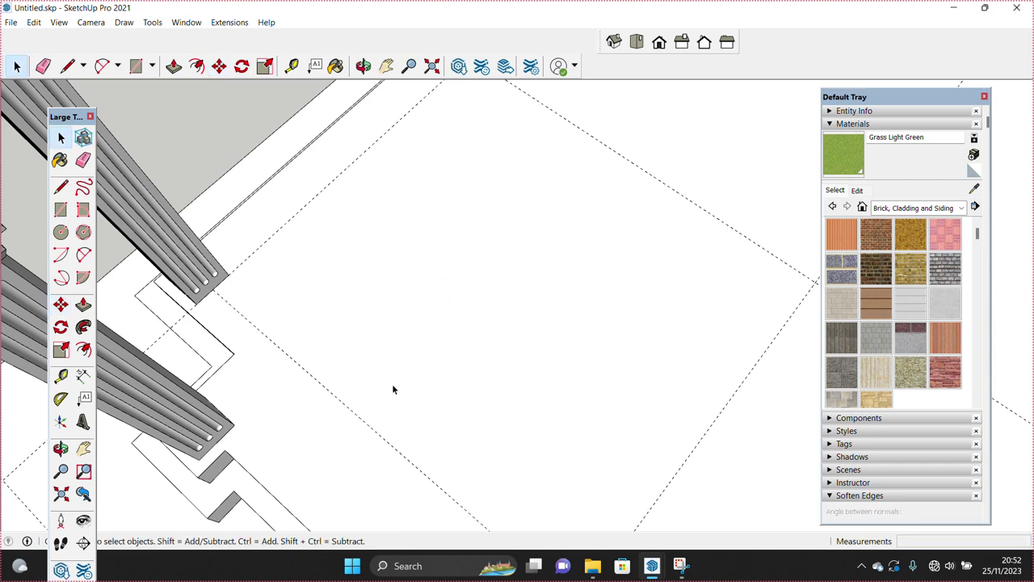
scroll(393, 389, "down", 3)
scroll(402, 439, "up", 1)
right_click(377, 428)
scroll(386, 439, "down", 1)
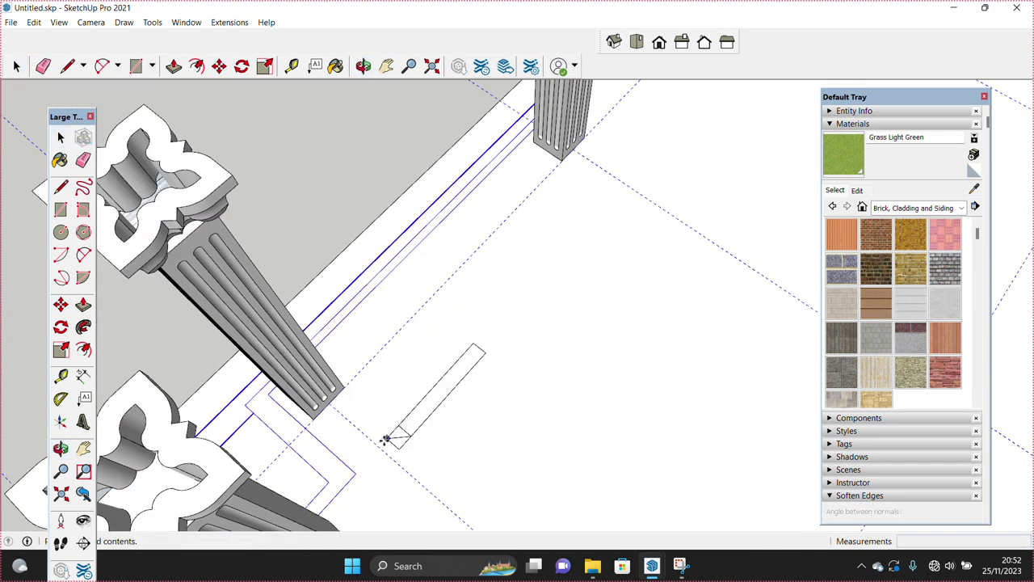
scroll(383, 450, "up", 1)
scroll(353, 425, "up", 1)
key("q")
scroll(327, 404, "up", 1)
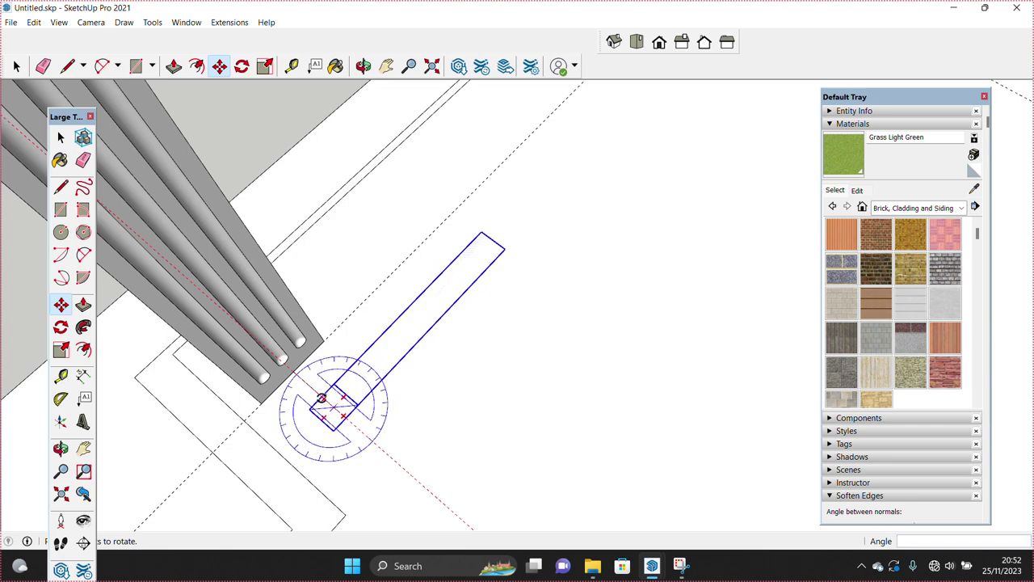
scroll(323, 400, "up", 2)
mouse_move(323, 400)
middle_mouse_down()
mouse_move(479, 455)
mouse_move(396, 429)
mouse_move(351, 441)
mouse_move(474, 455)
middle_mouse_up()
key("space")
- Move the thin rectangle by its corner to a column base
key("m")
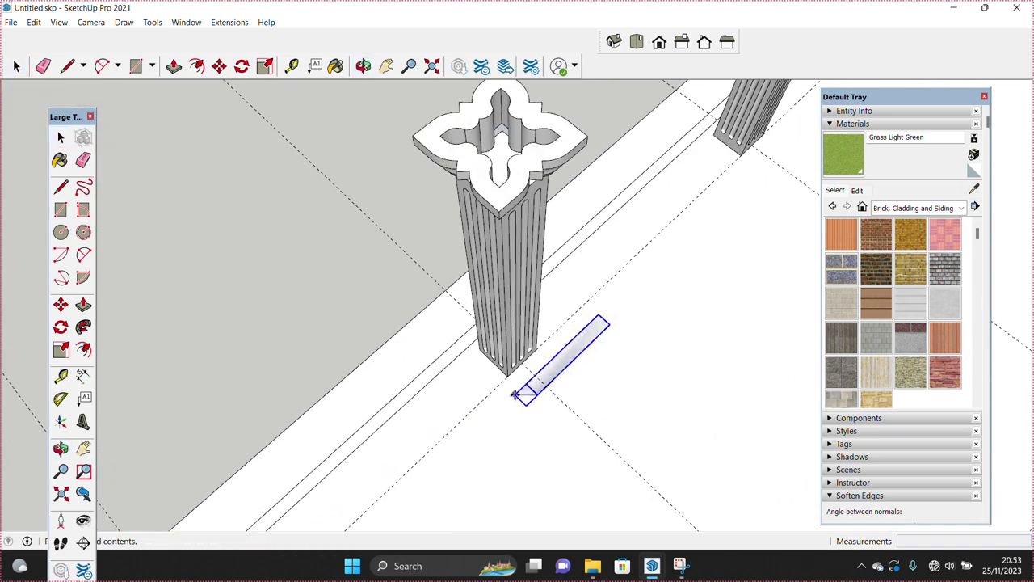
scroll(539, 407, "up", 2)
left_click(538, 407)
mouse_move(545, 392)
middle_mouse_down()
mouse_move(525, 341)
mouse_move(434, 455)
middle_mouse_up()
left_click(525, 342)
key("space")
scroll(523, 361, "down", 3)
- Scale the rectangle to stretch it along the beam to the column base
key("s")
scroll(431, 448, "up", 2)
left_click_drag(428, 439, 594, 292)
key("space")
scroll(558, 312, "down", 2)
scroll(557, 312, "up", 2)
- Move the stretched strip down onto the column base
key("m")
left_click(582, 323)
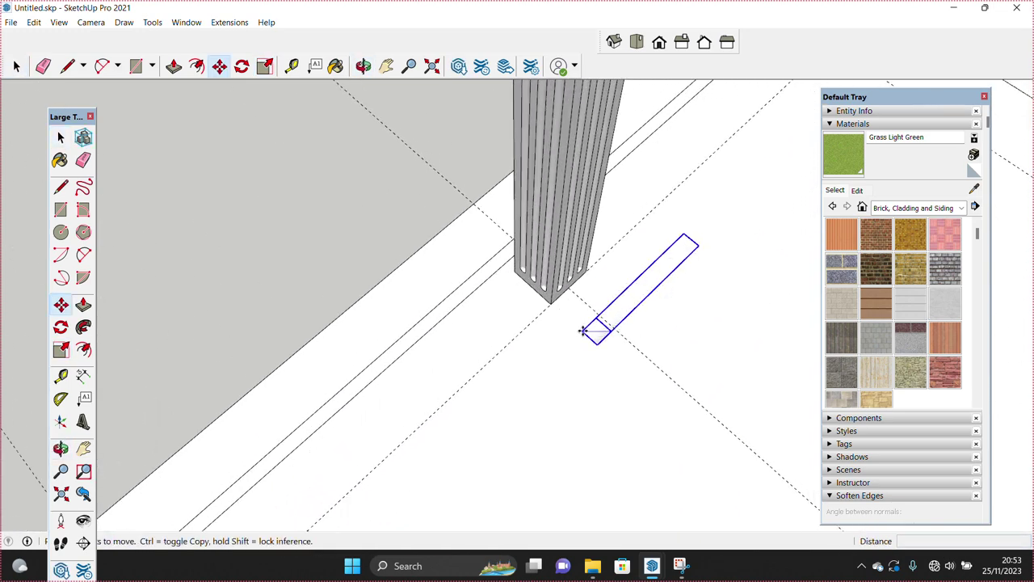
scroll(584, 330, "up", 1)
scroll(588, 325, "up", 2)
left_click(557, 275)
key("space")
scroll(570, 295, "down", 3)
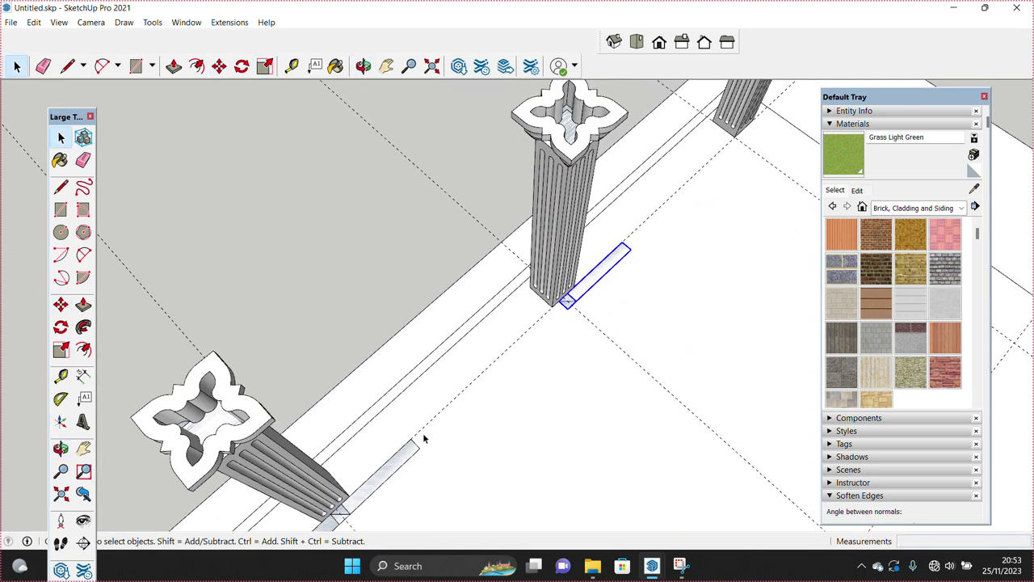
- Stretch the lower-left strip up to the column base
scroll(405, 458, "up", 3)
left_click(404, 457)
left_click_drag(417, 440, 588, 273)
scroll(560, 351, "down", 2)
key("space")
scroll(549, 315, "up", 2)
scroll(539, 300, "down", 2)
- Move the strip by its end to the column-base corner
key("m")
scroll(544, 287, "up", 1)
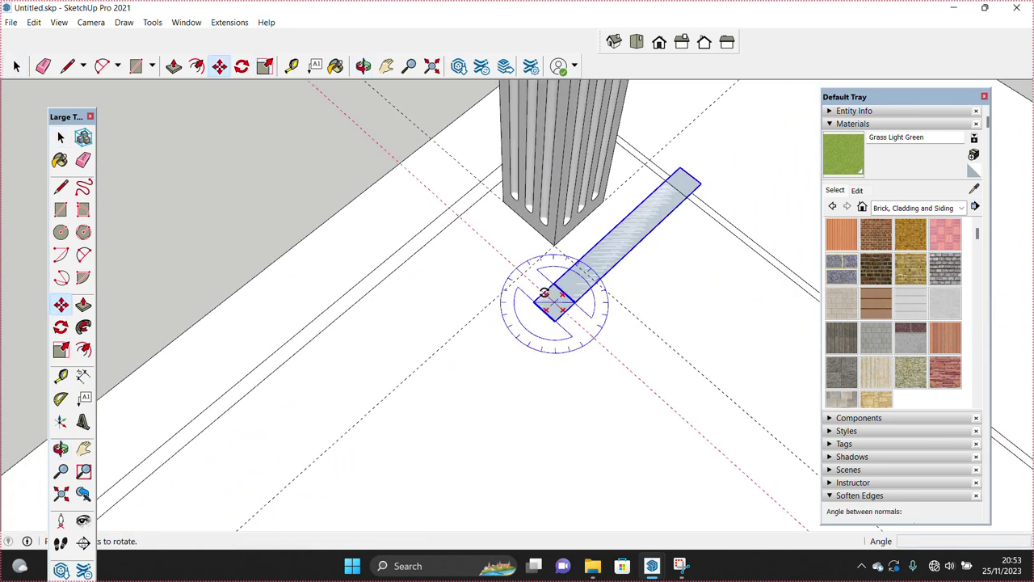
scroll(546, 289, "up", 1)
scroll(546, 289, "up", 1)
left_click(547, 289)
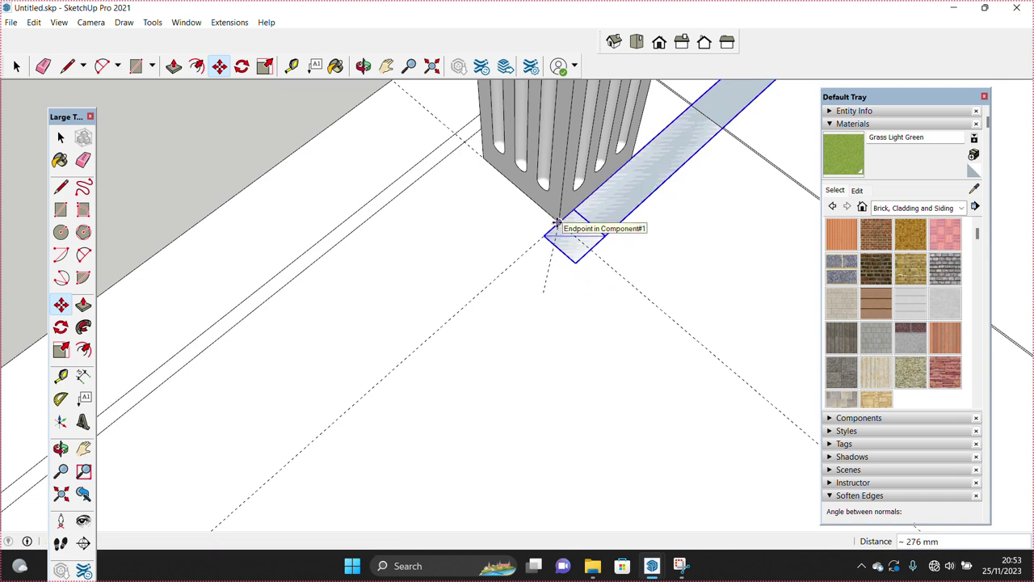
left_click(566, 227)
middle_click_drag(577, 281, 594, 277)
key("space")
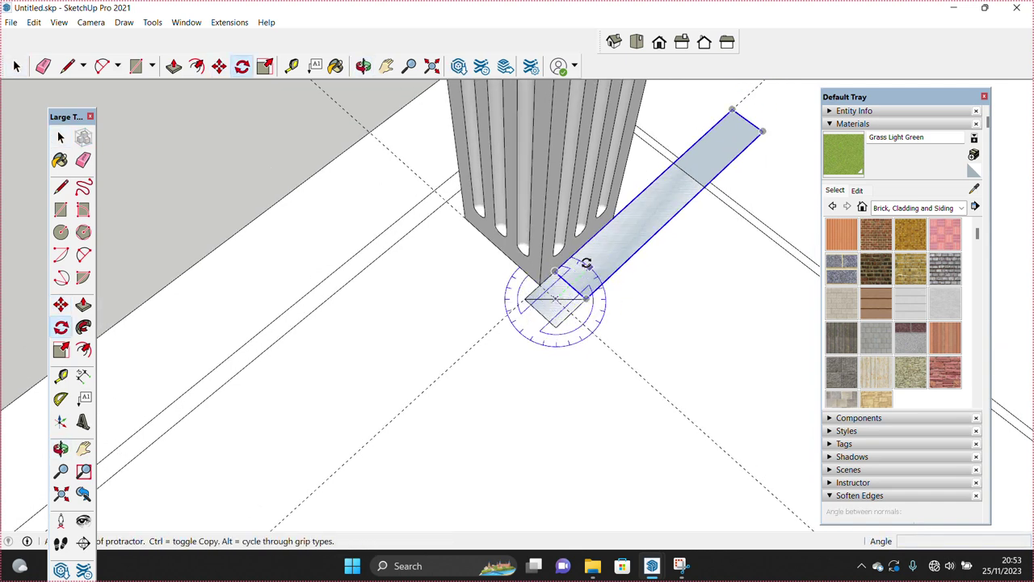
- Rotate the strip about the column corner and extend it to the far column base
left_click(582, 269)
left_click(593, 327)
middle_click_drag(592, 328, 443, 383)
key("space")
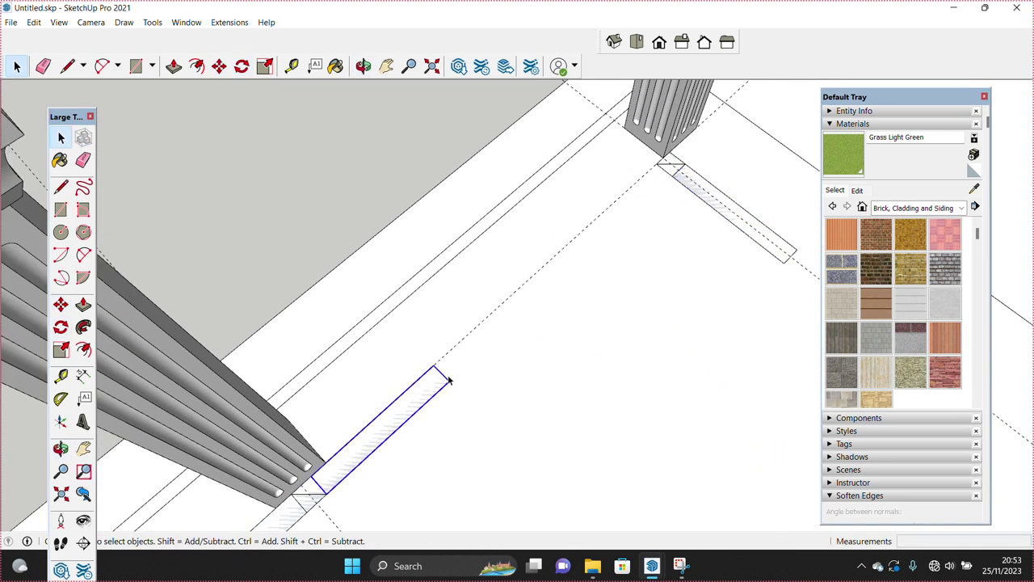
left_click(441, 371)
left_click(676, 162)
mouse_move(676, 161)
middle_mouse_down()
mouse_move(669, 270)
mouse_move(639, 285)
middle_mouse_up()
key("space")
- Rotate the upright strip about its base so it lies flat along the floor edge
key("q")
key("m")
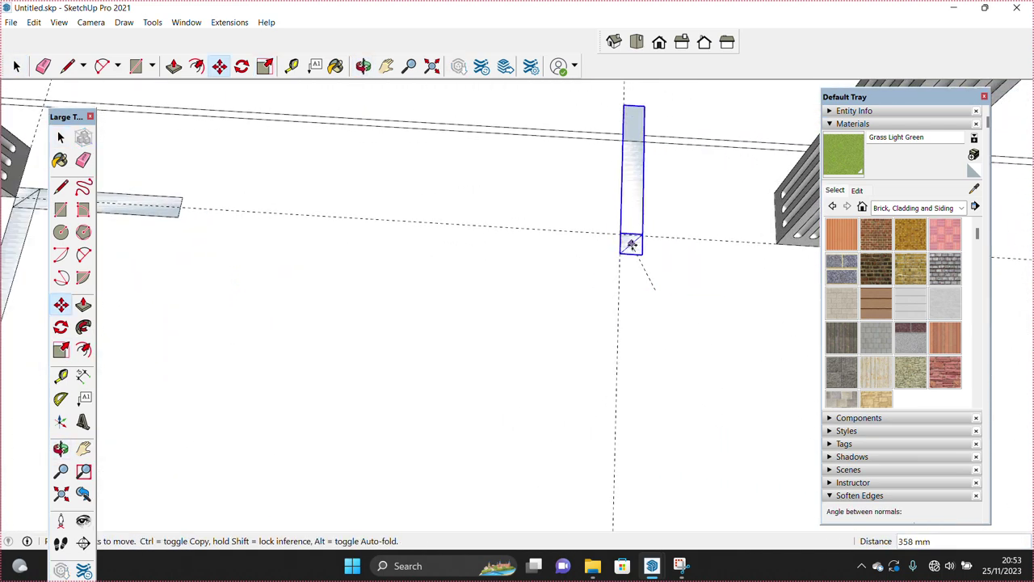
key("space")
middle_click_drag(620, 234, 626, 255)
key("q")
left_click(640, 289)
left_click(646, 243)
left_click(800, 234)
key("space")
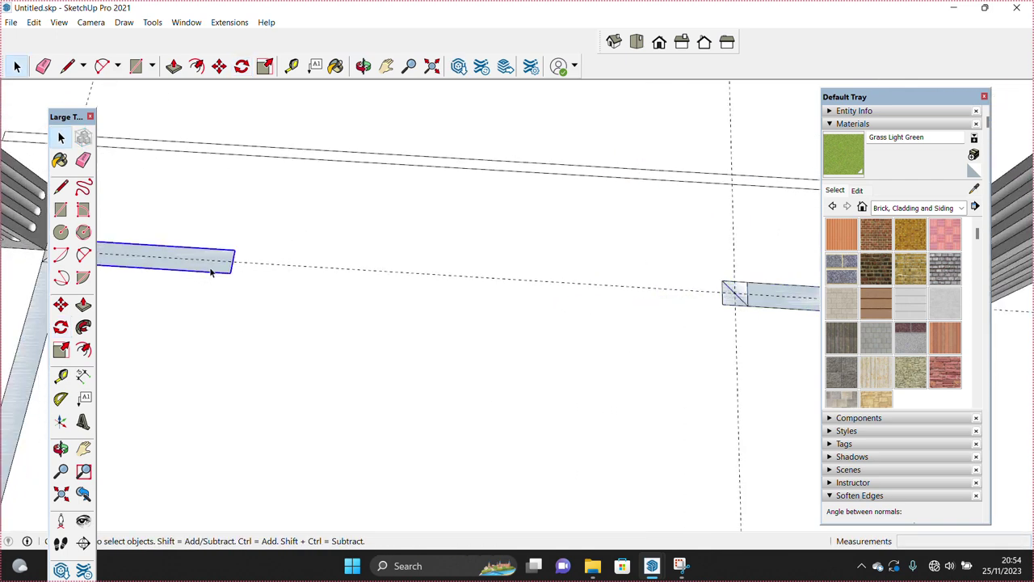
- Stretch the flattened strip rightward along the edge to the next column
left_click_drag(232, 262, 628, 288)
key("space")
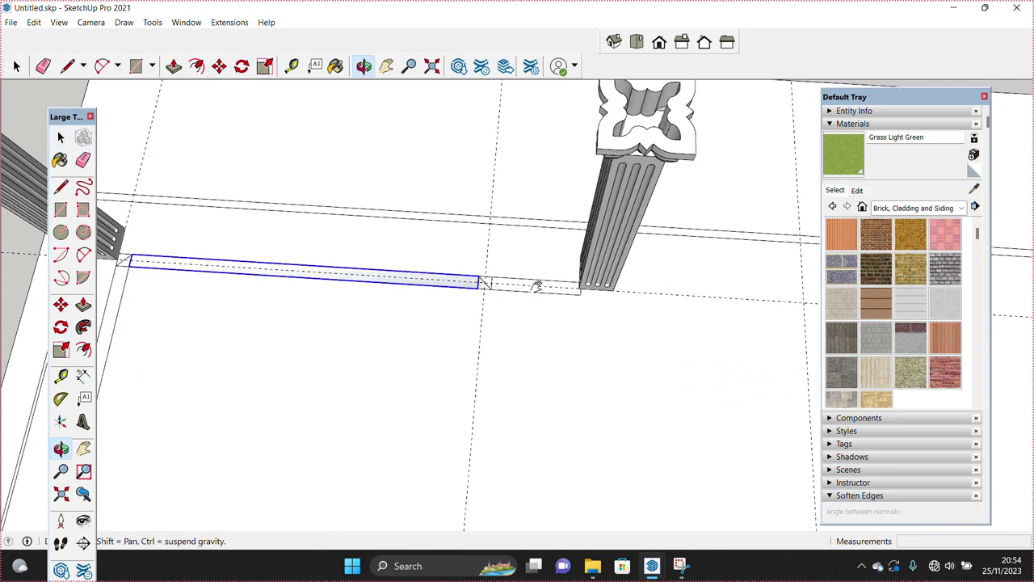
middle_click_drag(628, 288, 519, 298)
scroll(538, 290, "down", 2)
left_click_drag(550, 291, 705, 300)
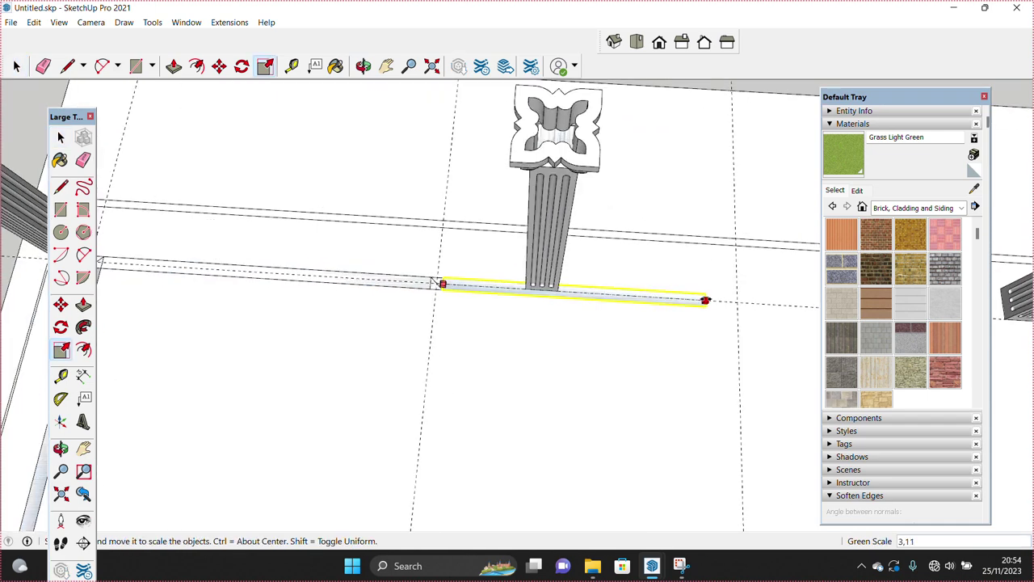
key("space")
scroll(715, 300, "up", 3)
- Rotate the next upright strip 90° so it lies flat along the floor edge
left_click(714, 311)
key("m")
scroll(721, 304, "up", 2)
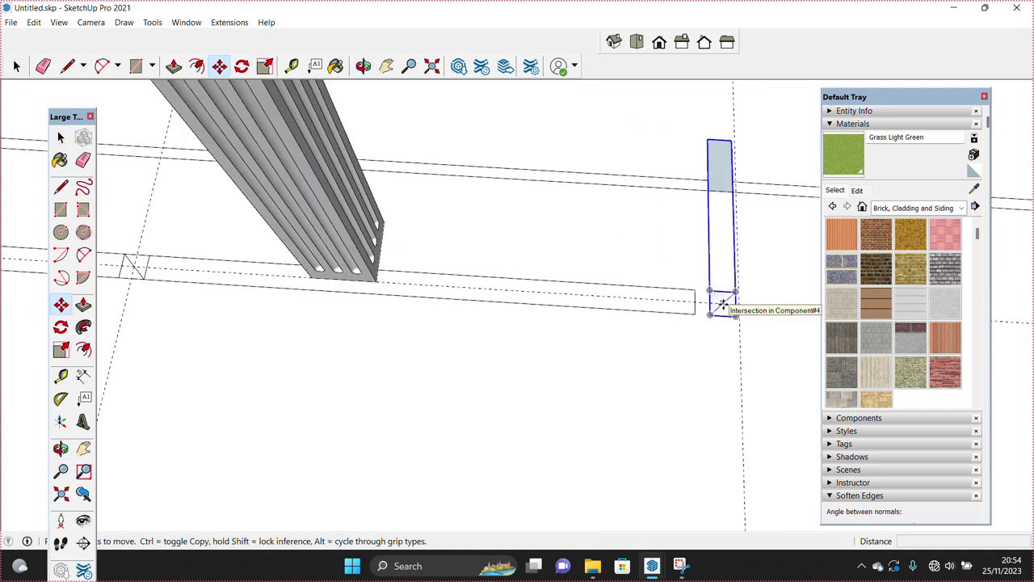
key("space")
middle_click_drag(740, 306, 697, 322, "shift")
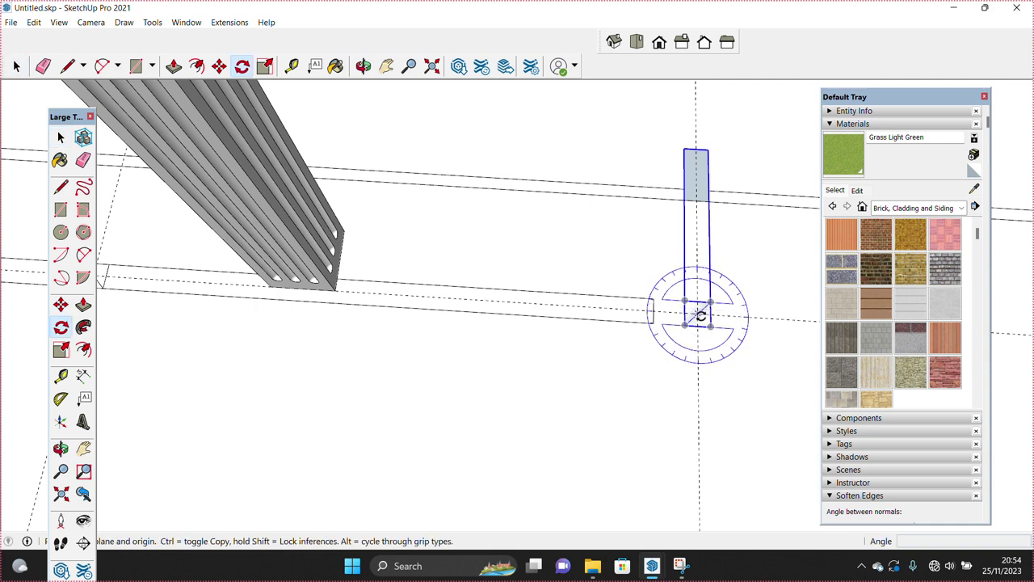
type("90")
key("Return")
key("space")
key("space")
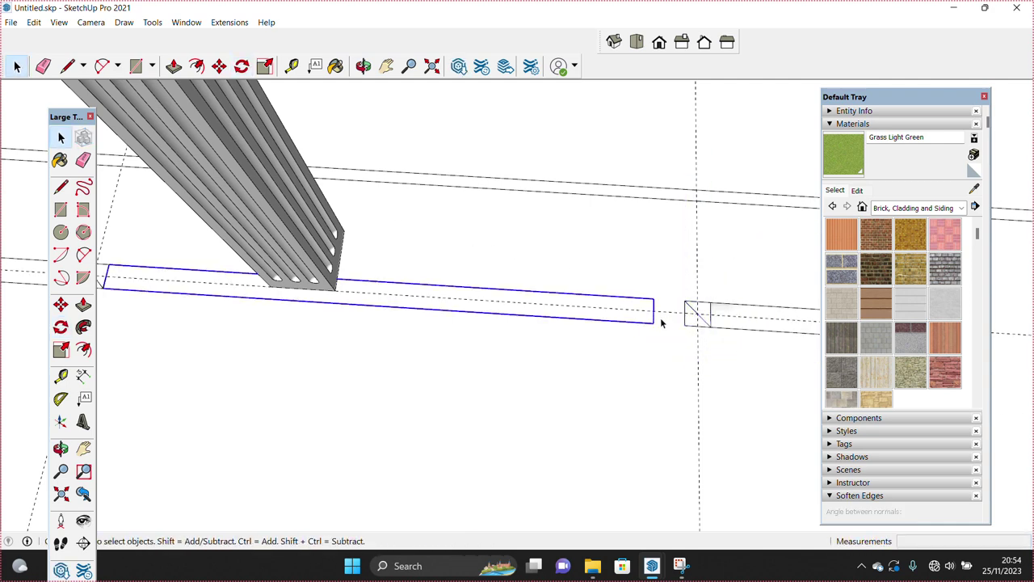
key("s")
key("space")
scroll(666, 319, "down", 3)
scroll(675, 322, "down", 3)
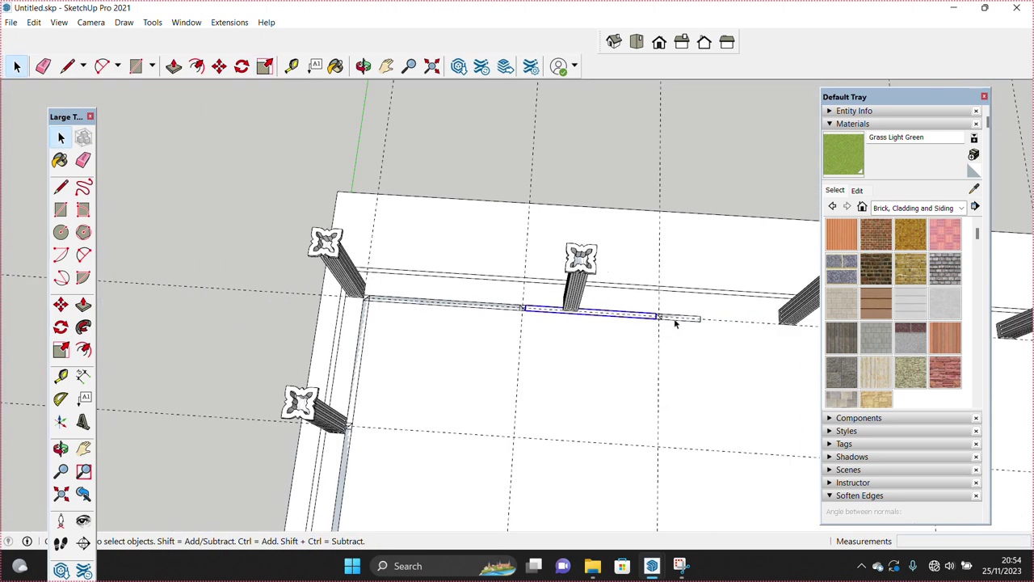
- Move the strip copy over to the column base
scroll(678, 321, "down", 2)
scroll(472, 329, "up", 3)
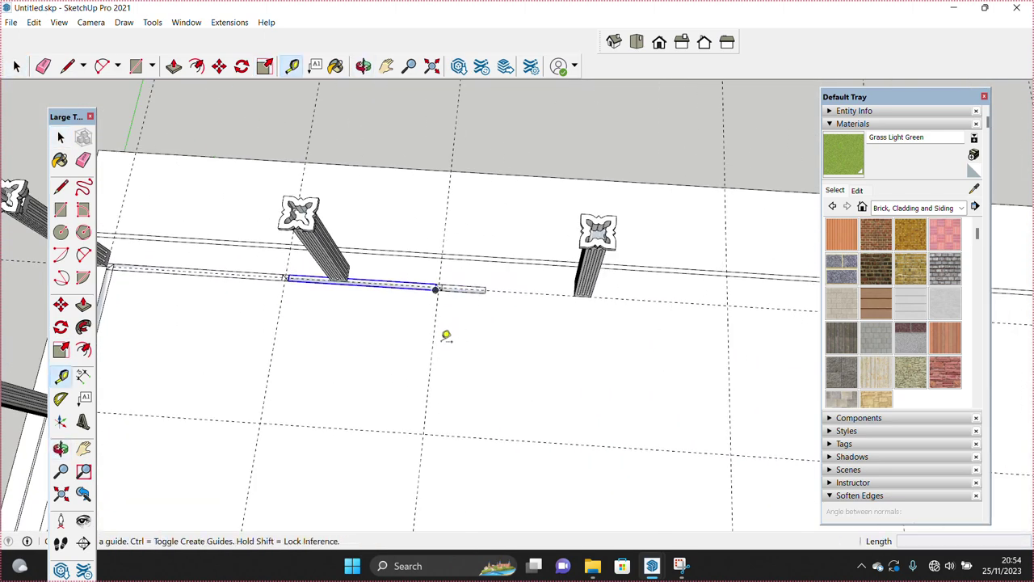
left_click(447, 334)
scroll(446, 333, "up", 2)
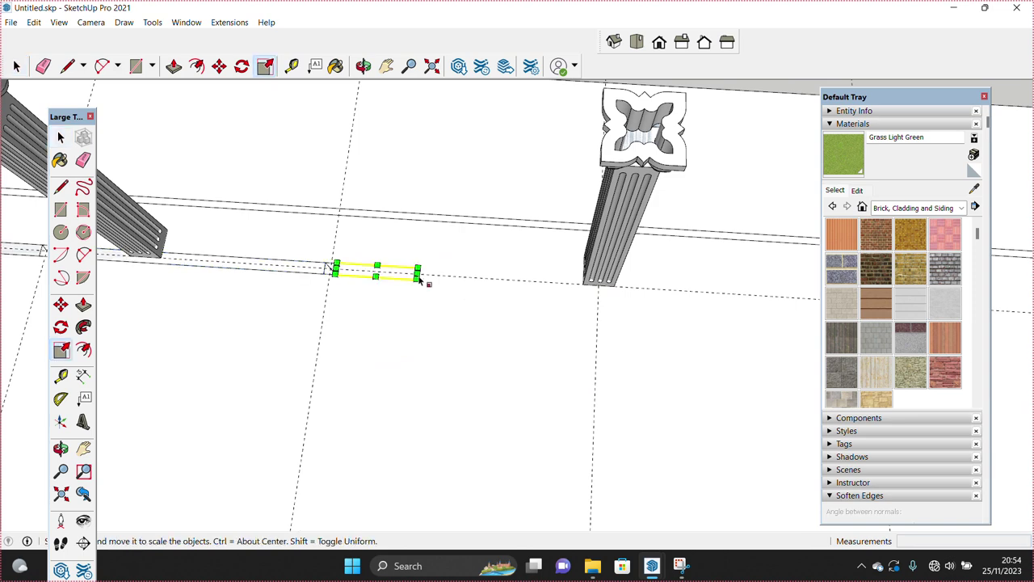
scroll(552, 282, "up", 2)
key("space")
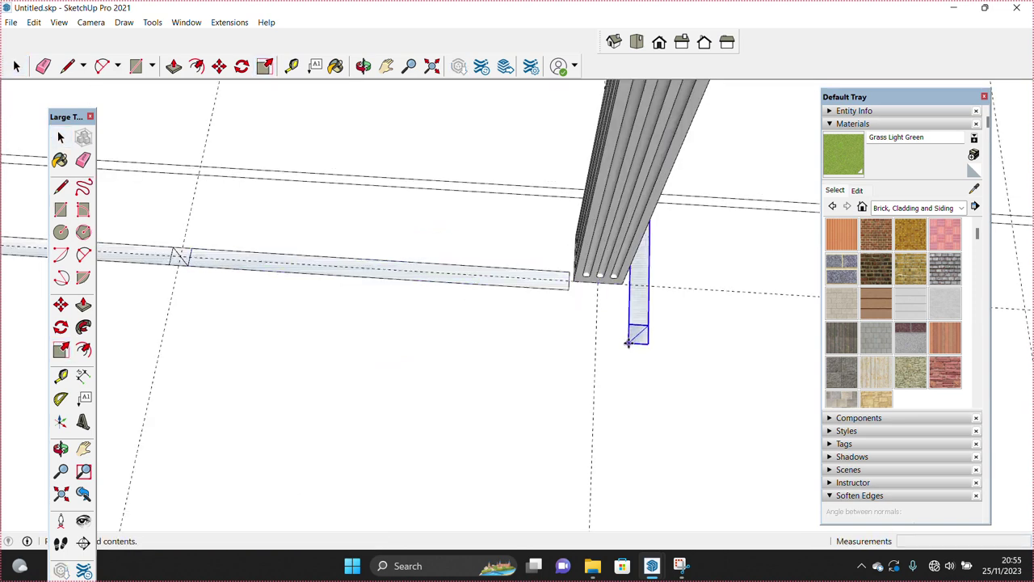
key("m")
left_click(626, 338)
left_click(593, 285)
key("space")
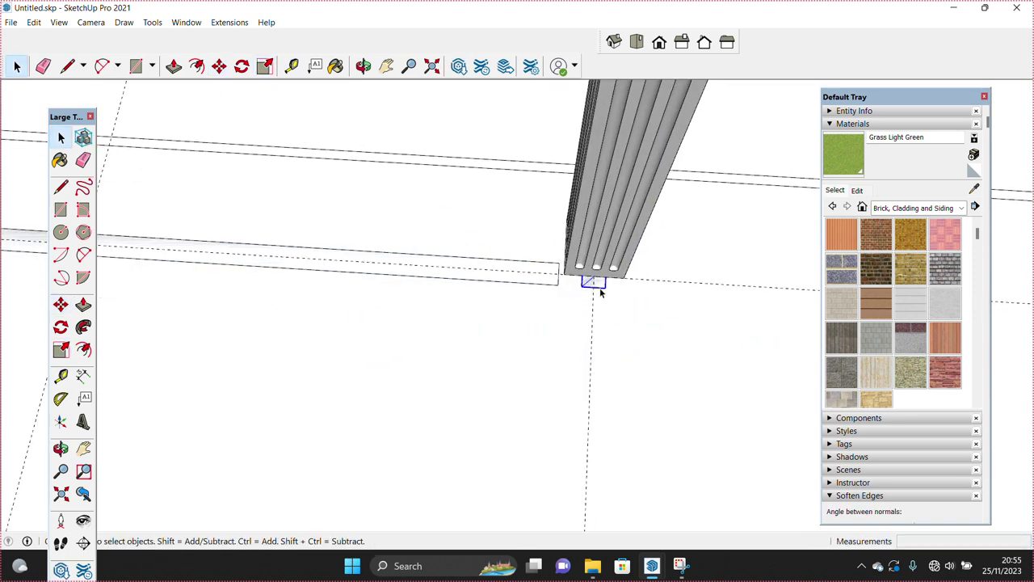
- Stretch the beam strip roughly threefold rightward toward the next column
key("space")
left_click(547, 280)
key("s")
key("space")
scroll(572, 287, "down", 2)
middle_click_drag(572, 288, 531, 291)
left_click(532, 291)
key("s")
left_click(560, 289)
scroll(560, 289, "down", 2)
scroll(717, 300, "up", 2)
left_click(718, 301)
key("space")
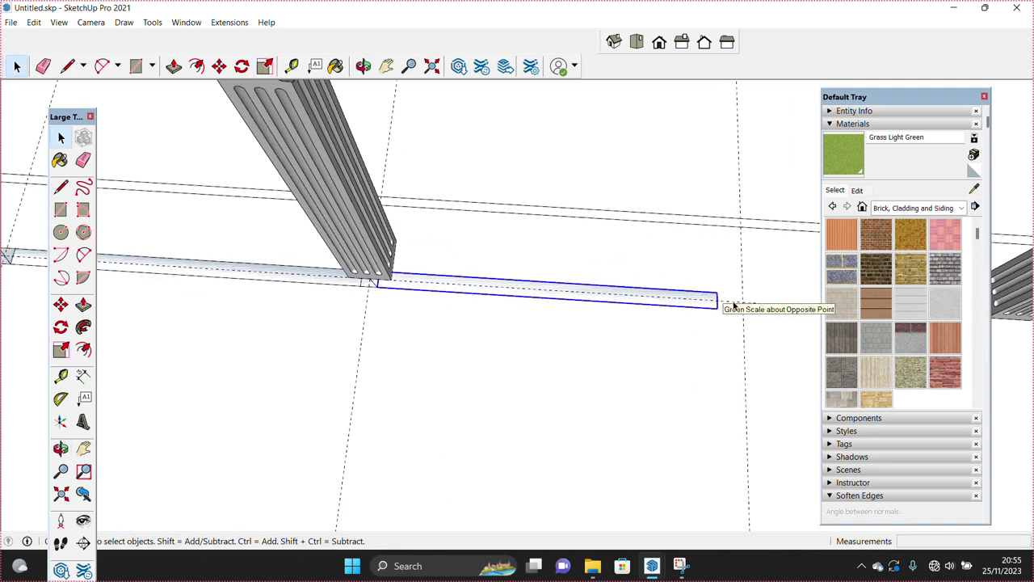
- Rotate the small post at the beam's end 90° so it lies horizontal
left_click(704, 299)
key("m")
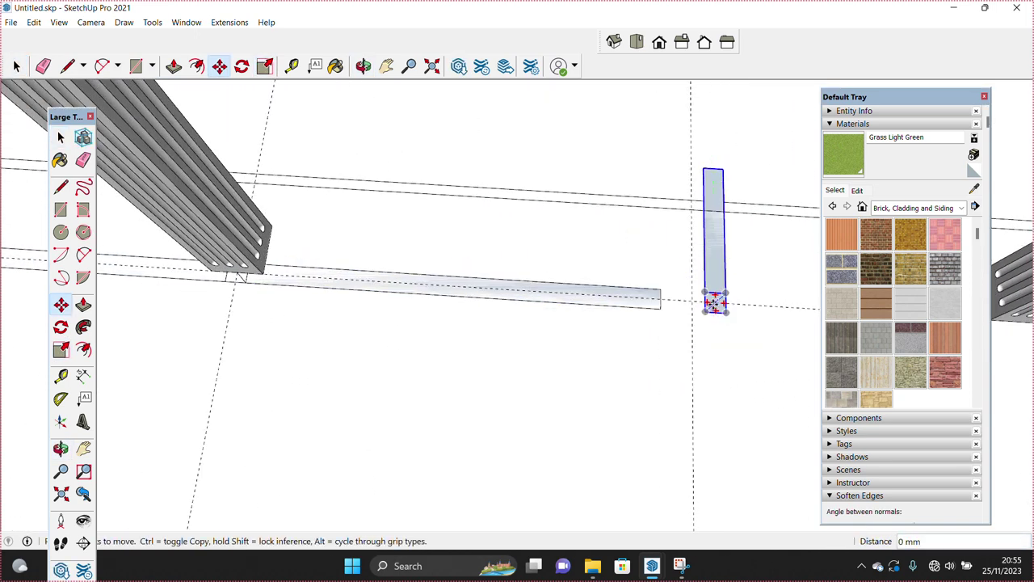
key("q")
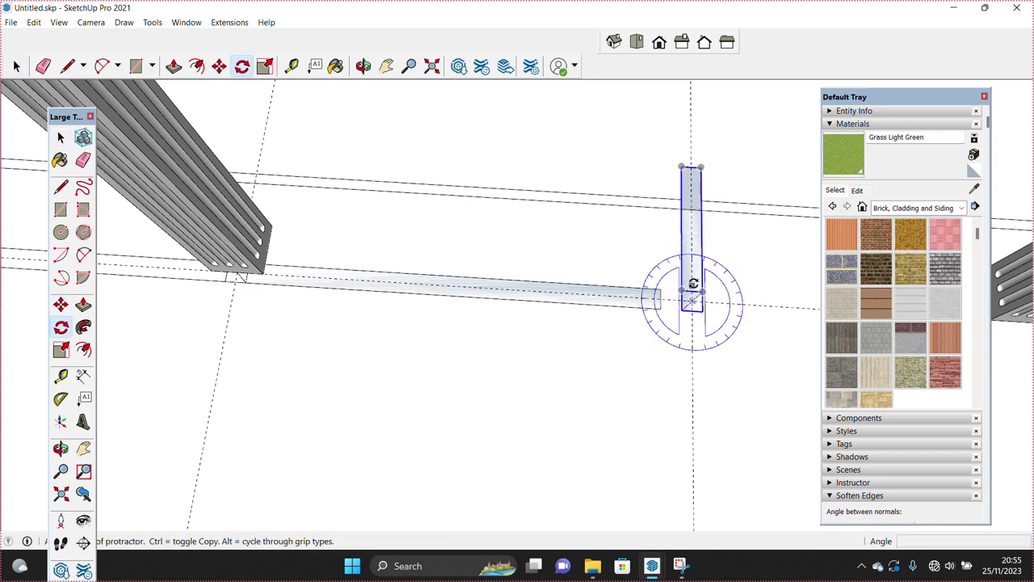
left_click(692, 300)
left_click(671, 300)
key("space")
left_click(452, 287)
- Stretch the beam until it meets the post
key("s")
left_click_drag(670, 300, 681, 301)
mouse_move(643, 301)
middle_mouse_down()
mouse_move(452, 277)
mouse_move(500, 285)
middle_mouse_up()
key("s")
left_click_drag(510, 280, 693, 290)
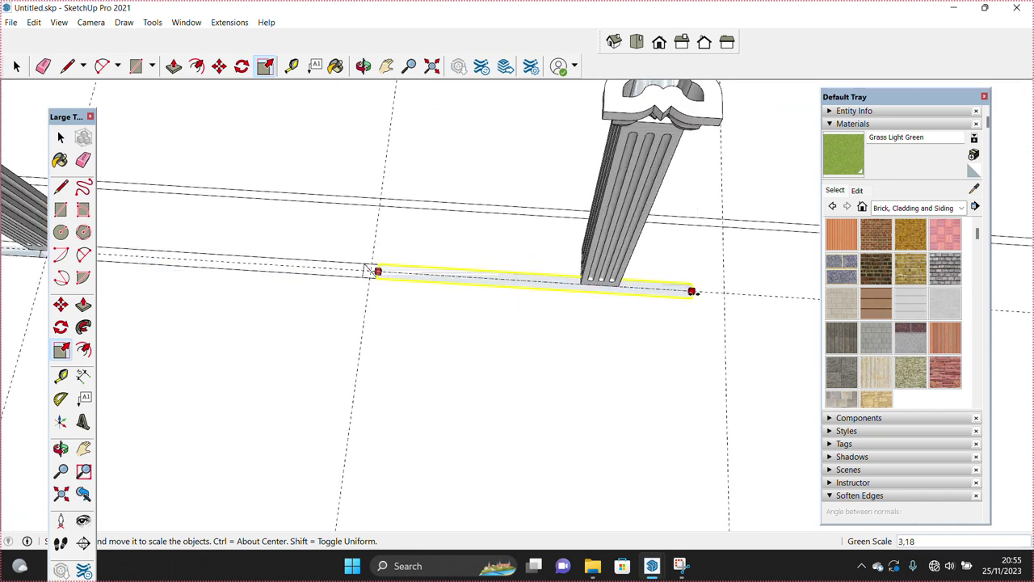
middle_click_drag(715, 296, 541, 307)
- Move the small post to the beam end
key("space")
key("m")
scroll(565, 325, "up", 2)
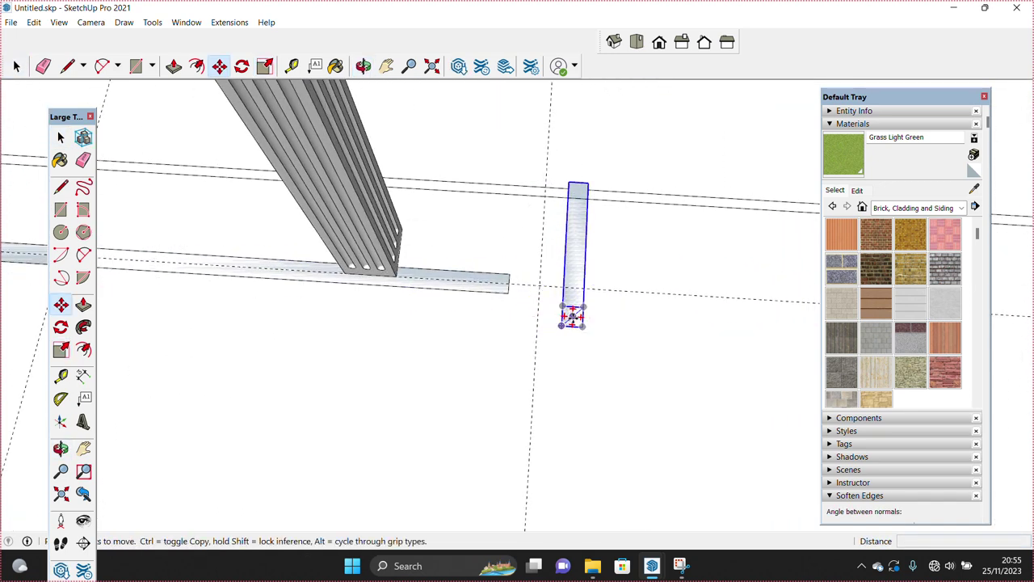
left_click(568, 319)
left_click(534, 295)
- Rotate the small vertical post 90° to lie along the beam
key("s")
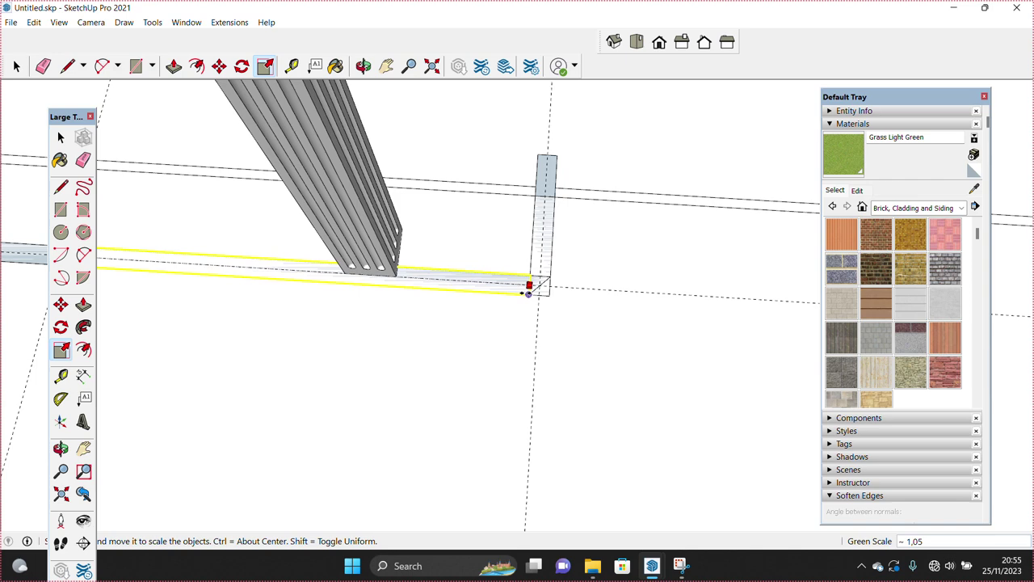
key("space")
left_click(540, 274)
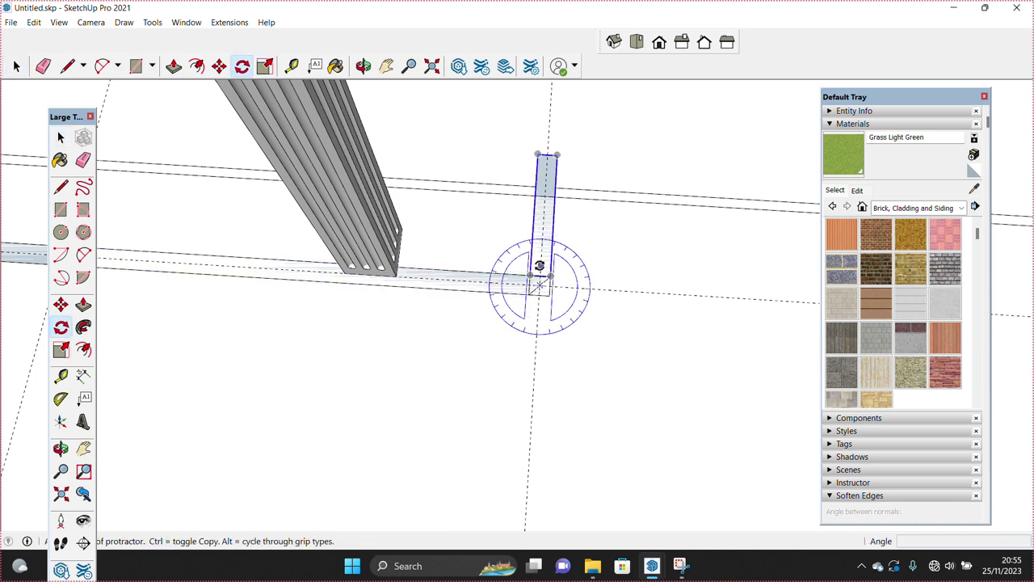
left_click(539, 284)
left_click(546, 157)
left_click(683, 295)
- Stretch the laid-down piece along the beam
middle_click_drag(614, 299, 514, 293)
key("s")
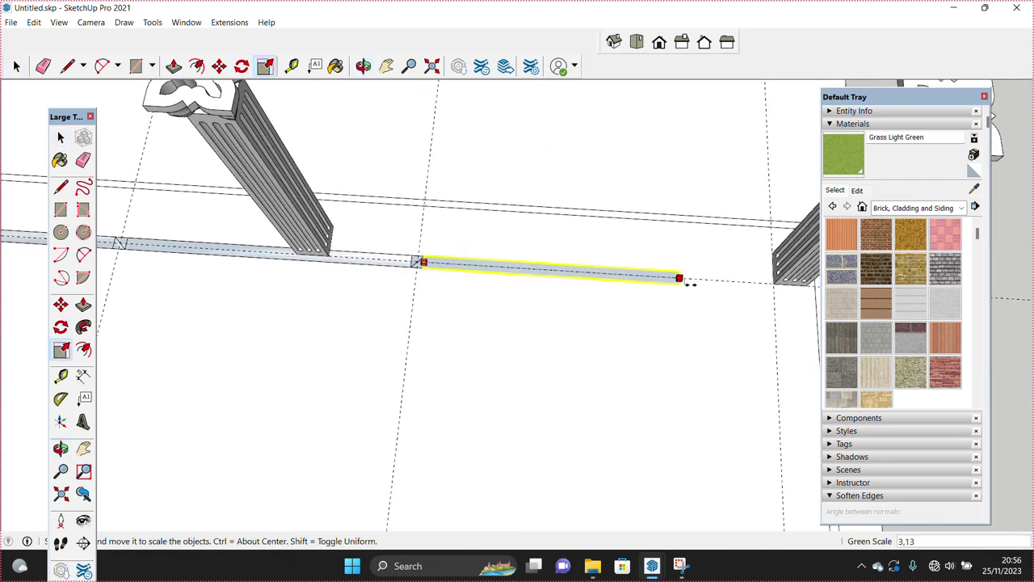
left_click(753, 284)
key("space")
middle_click_drag(752, 287, 588, 301)
scroll(588, 348, "up", 2)
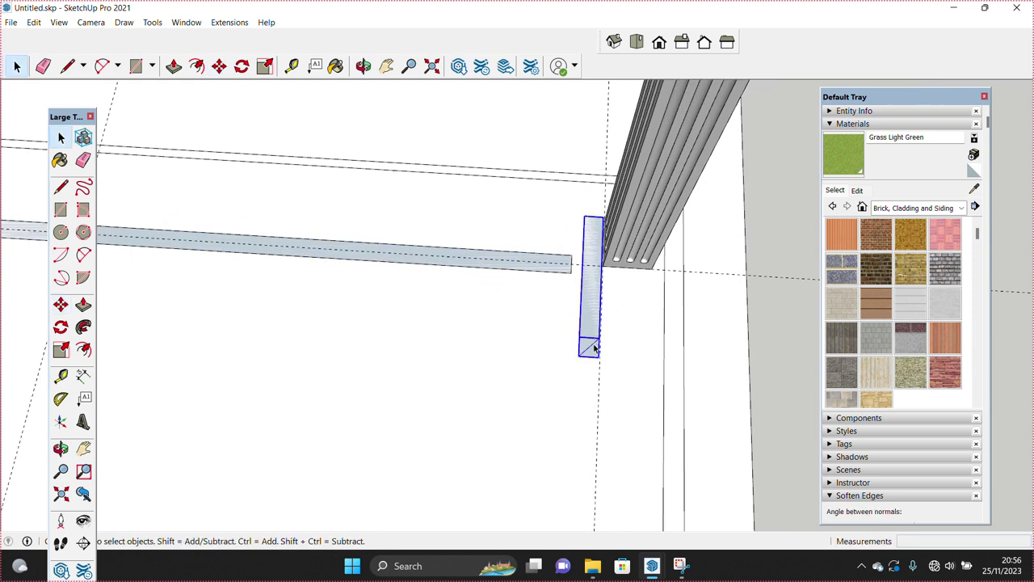
- Rotate the piece to hang downward and place it under the post corner
left_click(588, 308)
left_click(590, 379)
key("space")
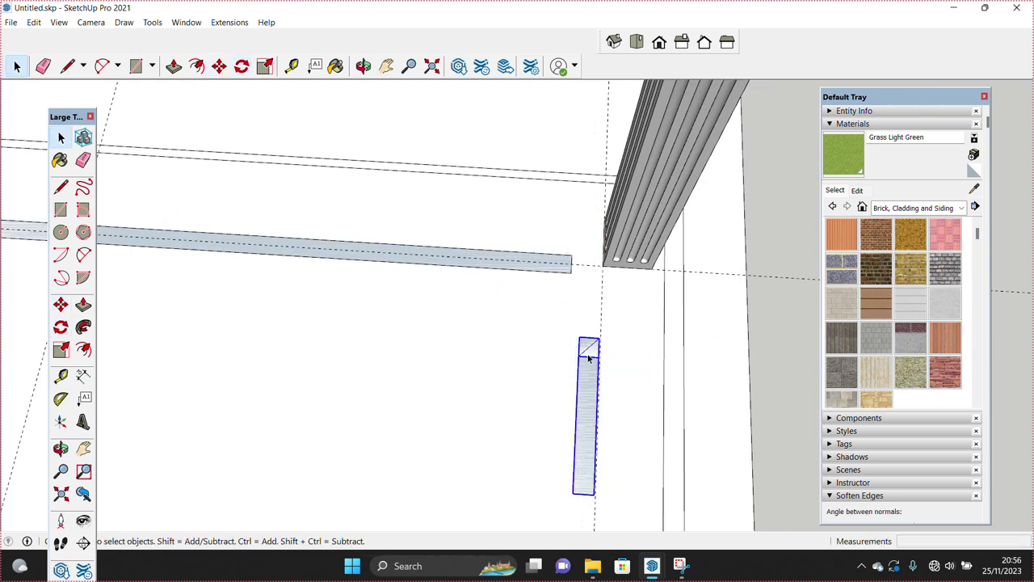
key("m")
middle_click_drag(590, 380, 604, 275)
left_click(607, 239)
key("space")
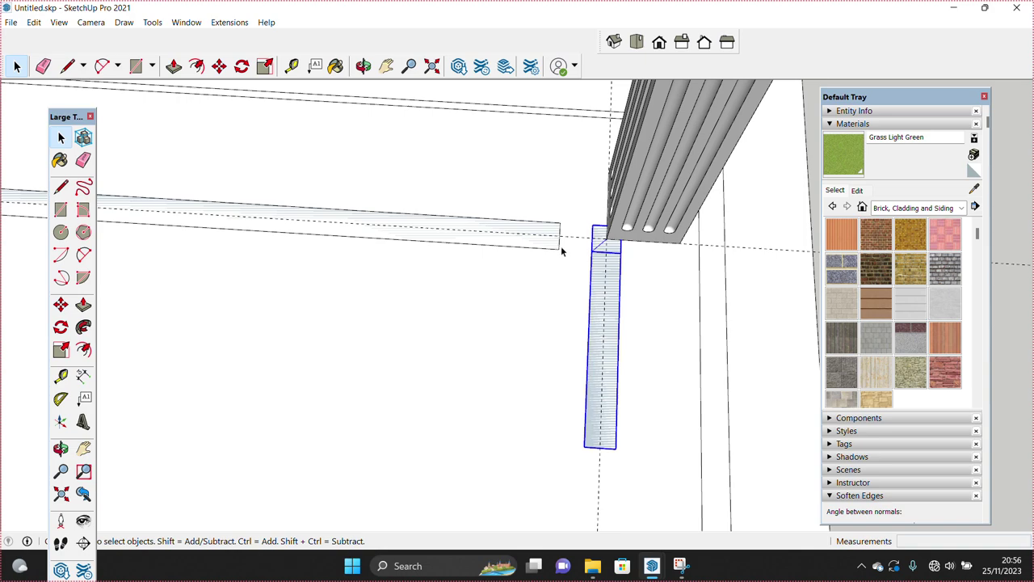
- Fix the beam's new length and stretch the small piece to the far post
key("s")
left_click(591, 251)
key("space")
mouse_move(570, 279)
middle_mouse_down()
mouse_move(648, 300)
mouse_move(566, 253)
middle_mouse_up()
key("s")
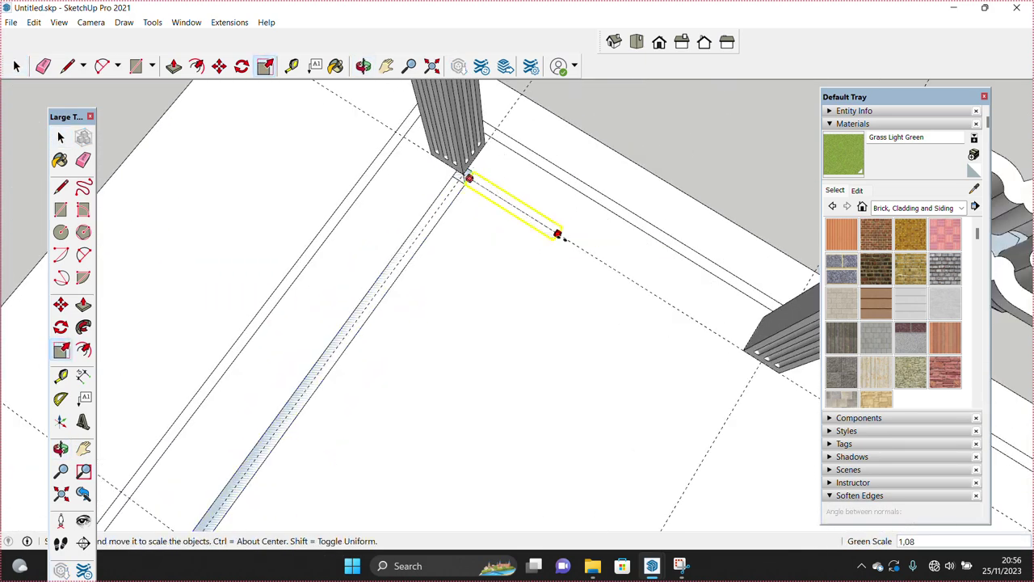
left_click(557, 234)
left_click(701, 329)
key("space")
- Rotate the piece about the post into its new orientation
mouse_move(699, 337)
middle_mouse_down()
mouse_move(587, 286)
mouse_move(598, 295)
middle_mouse_up()
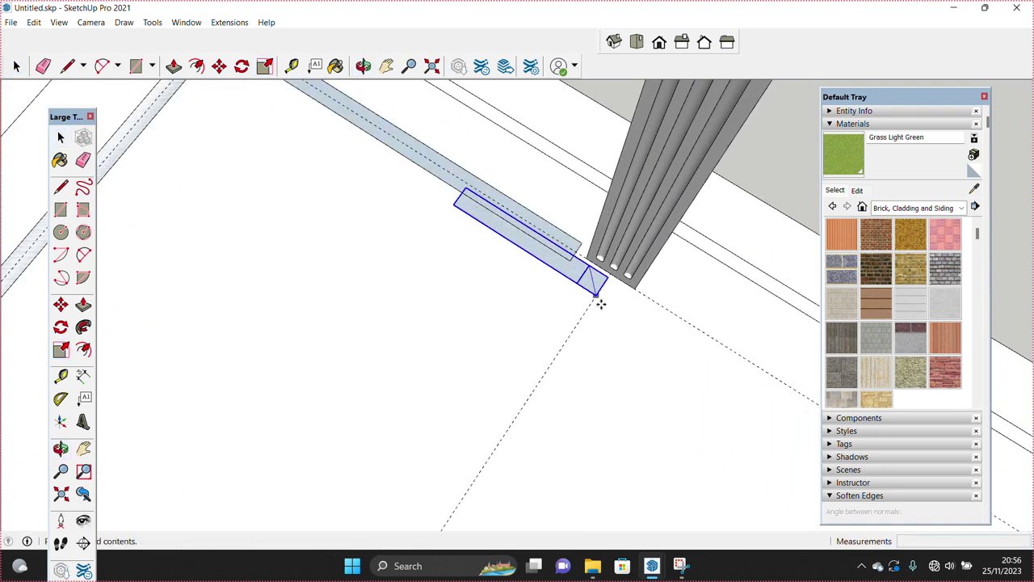
key("m")
left_click(598, 295)
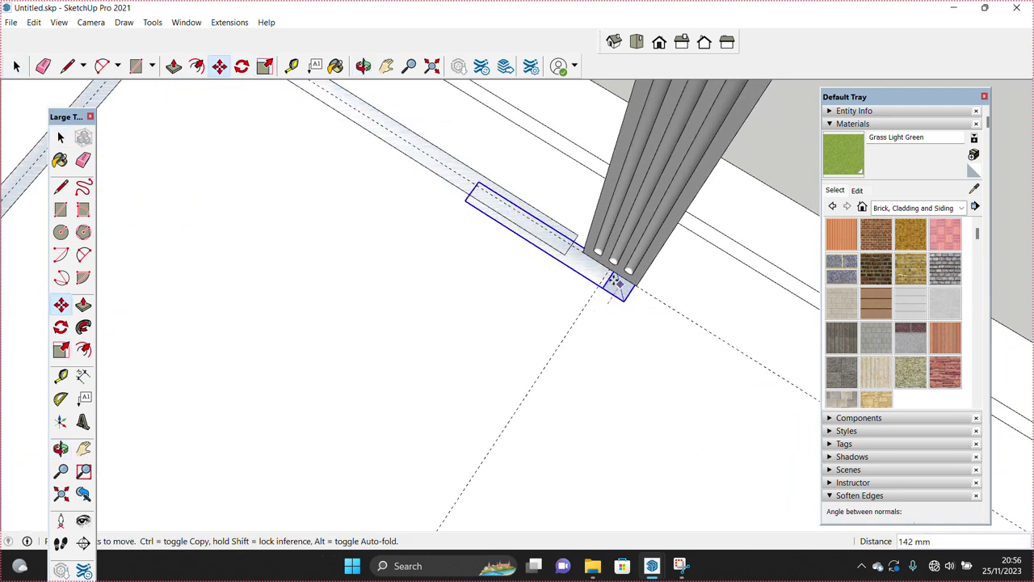
left_click(611, 273)
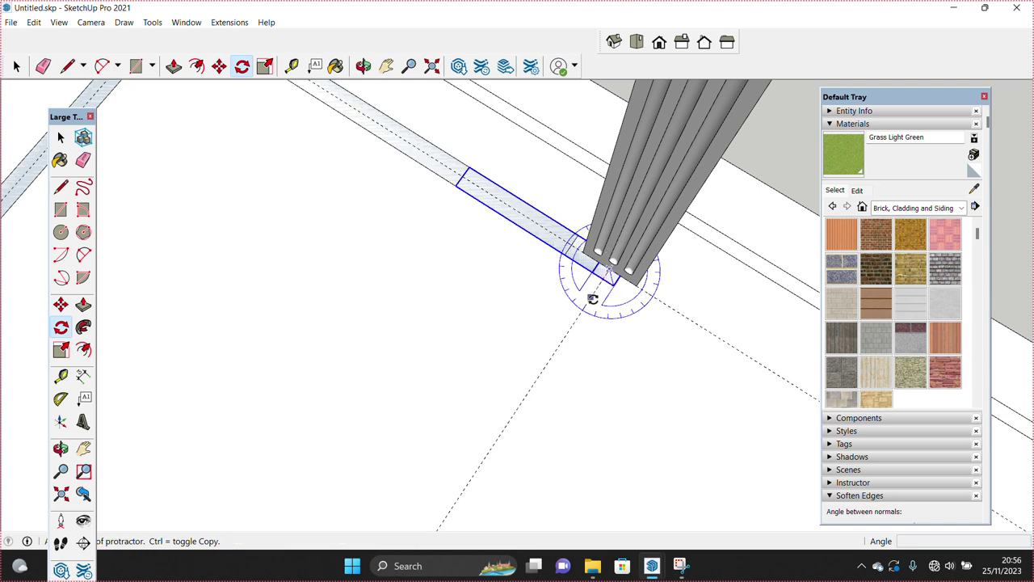
left_click(590, 297)
mouse_move(691, 240)
middle_mouse_down()
mouse_move(618, 219)
mouse_move(581, 238)
middle_mouse_up()
left_click(604, 139)
key("space")
- Stretch the piece along the beam line between the column bases
middle_click_drag(604, 139, 598, 251)
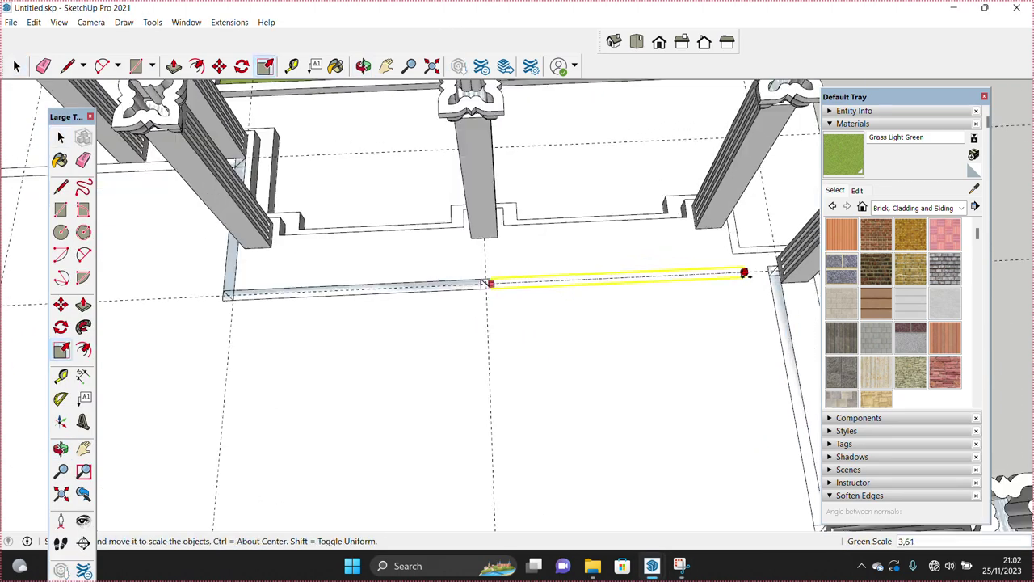
left_click_drag(589, 278, 743, 273)
key("space")
scroll(705, 274, "down", 1)
scroll(647, 278, "down", 3)
scroll(646, 279, "down", 3)
- Select a back-row fluted column from an overview of the floor plan
mouse_move(485, 323)
middle_mouse_down()
mouse_move(282, 288)
mouse_move(381, 334)
middle_mouse_up()
left_click_drag(368, 229, 418, 323)
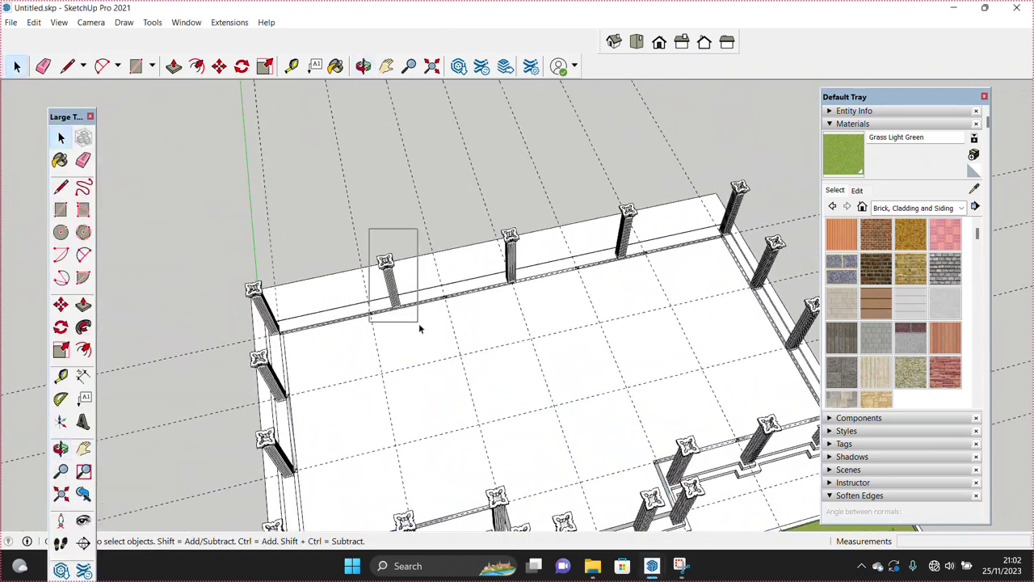
middle_click_drag(680, 323, 650, 298)
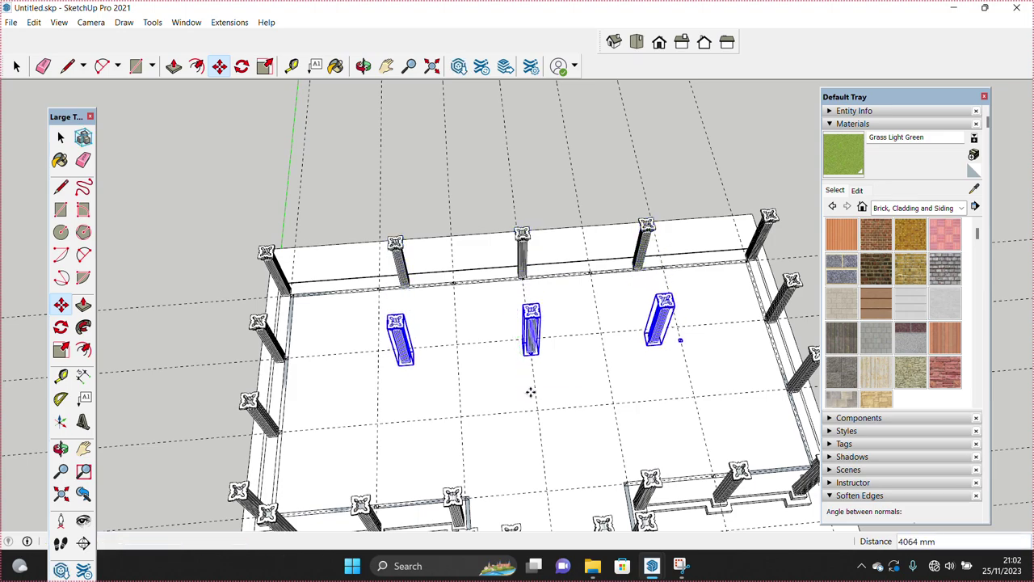
scroll(392, 350, "up", 3)
scroll(479, 397, "up", 3)
scroll(480, 397, "up", 2)
scroll(464, 353, "up", 2)
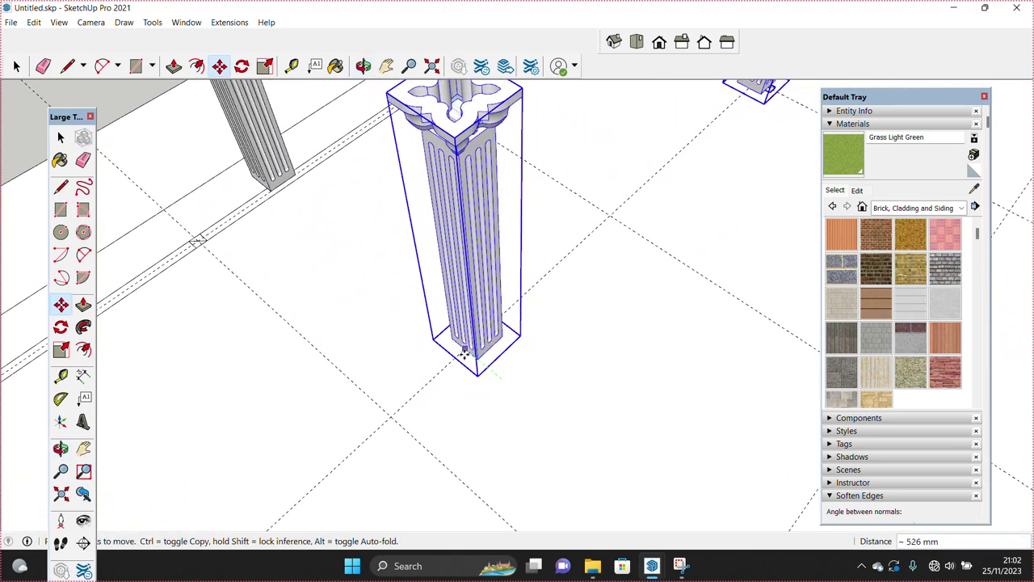
key("space")
scroll(465, 353, "down", 5)
scroll(523, 339, "down", 3)
- Copy columns into an inner row of three on the terrace grid and check placement
key("m")
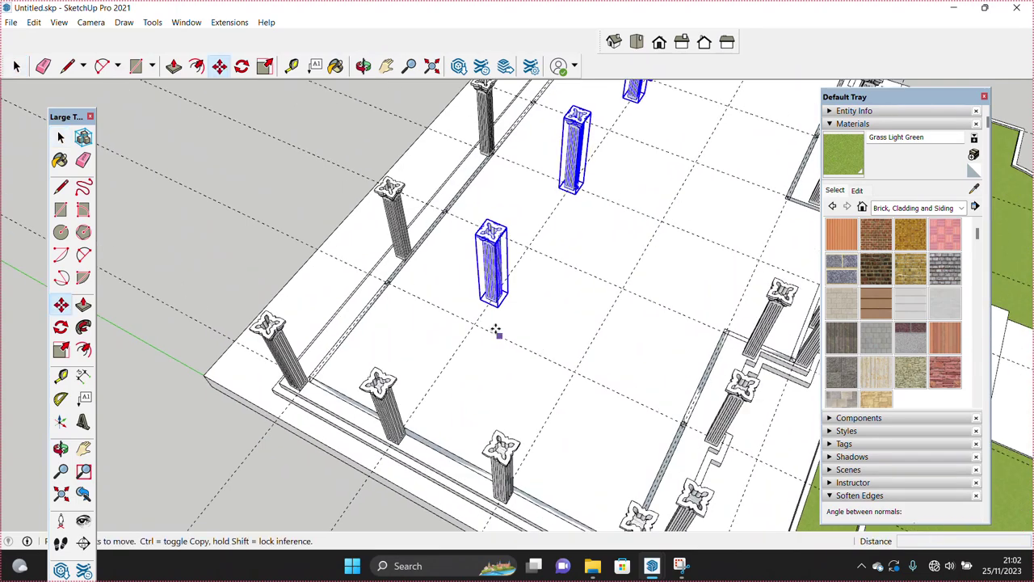
scroll(491, 331, "up", 3)
scroll(491, 330, "up", 3)
scroll(525, 323, "up", 2)
scroll(581, 331, "down", 3)
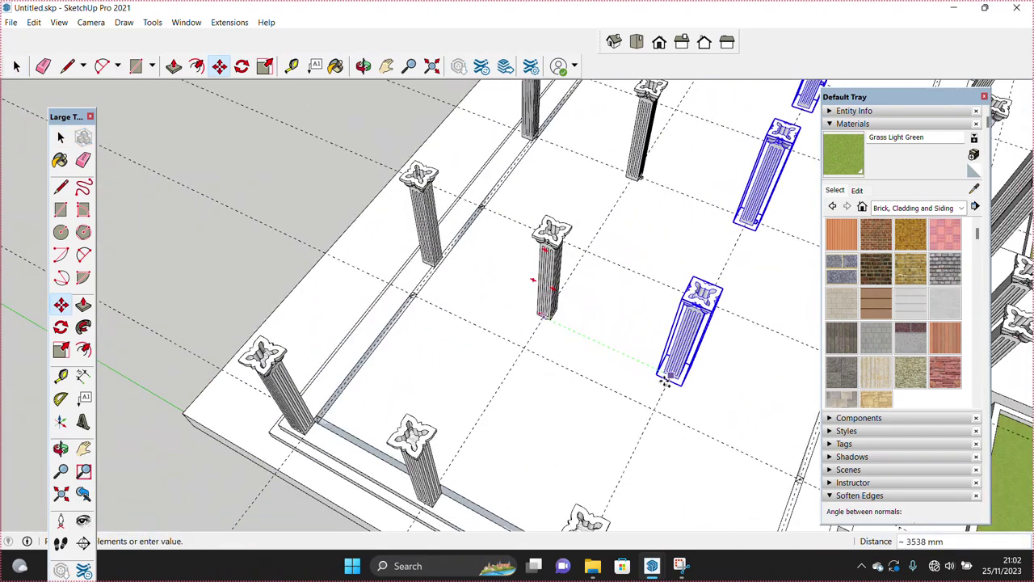
scroll(624, 370, "down", 3)
mouse_move(531, 346)
middle_mouse_down()
mouse_move(390, 314)
mouse_move(559, 352)
mouse_move(535, 370)
middle_mouse_up()
key("space")
mouse_move(542, 409)
middle_mouse_down()
mouse_move(558, 380)
mouse_move(633, 332)
middle_mouse_up()
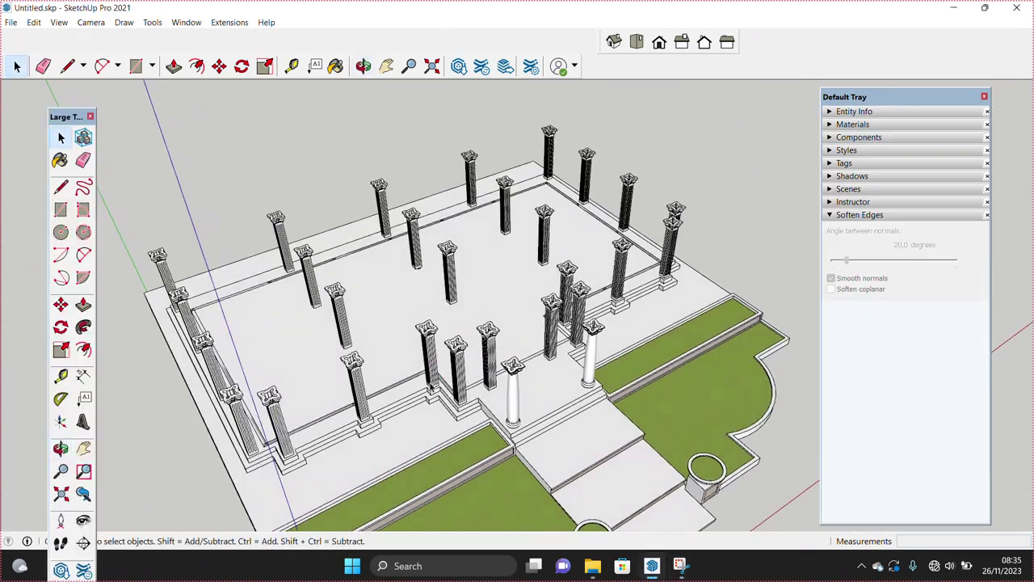
scroll(363, 388, "up", 5)
scroll(365, 395, "up", 2)
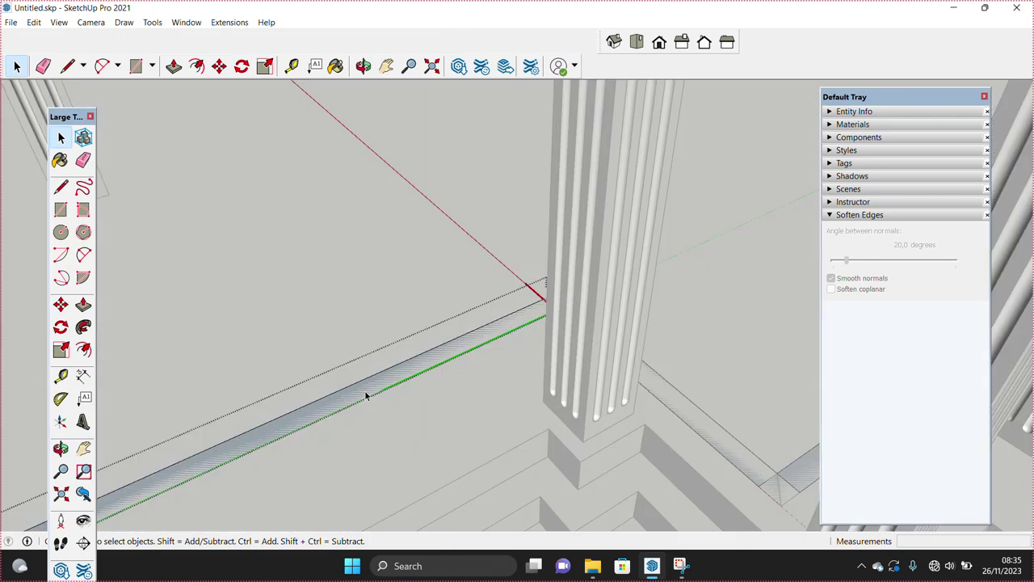
- Finish raising the wall face with Push/Pull
key("p")
scroll(363, 395, "down", 1)
scroll(373, 323, "down", 1)
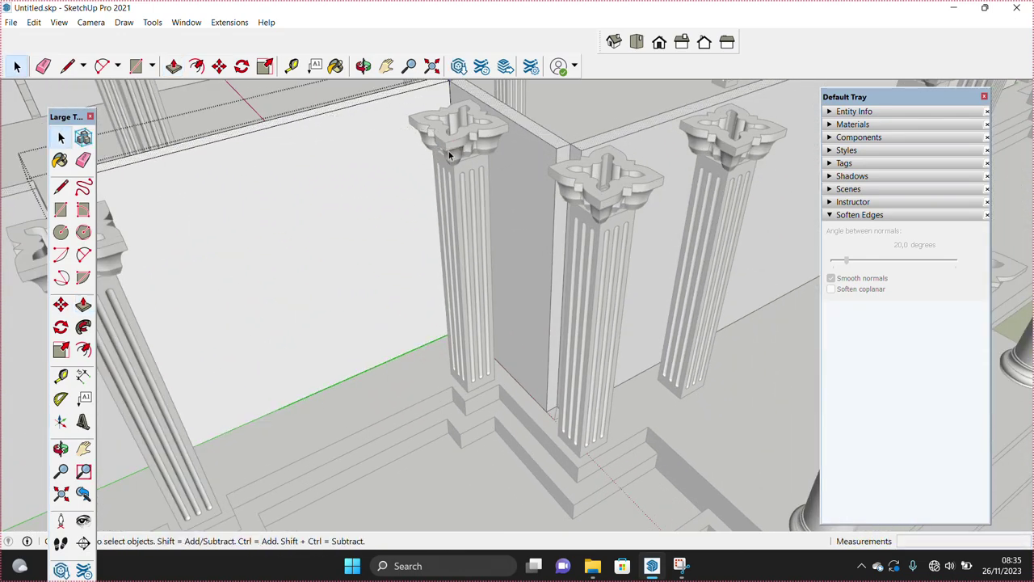
left_click(453, 144)
scroll(584, 267, "down", 3)
key("space")
scroll(455, 356, "up", 5)
scroll(440, 351, "up", 3)
- Raise the small face beside the column into a tall wall slab, 3302 mm high
key("e")
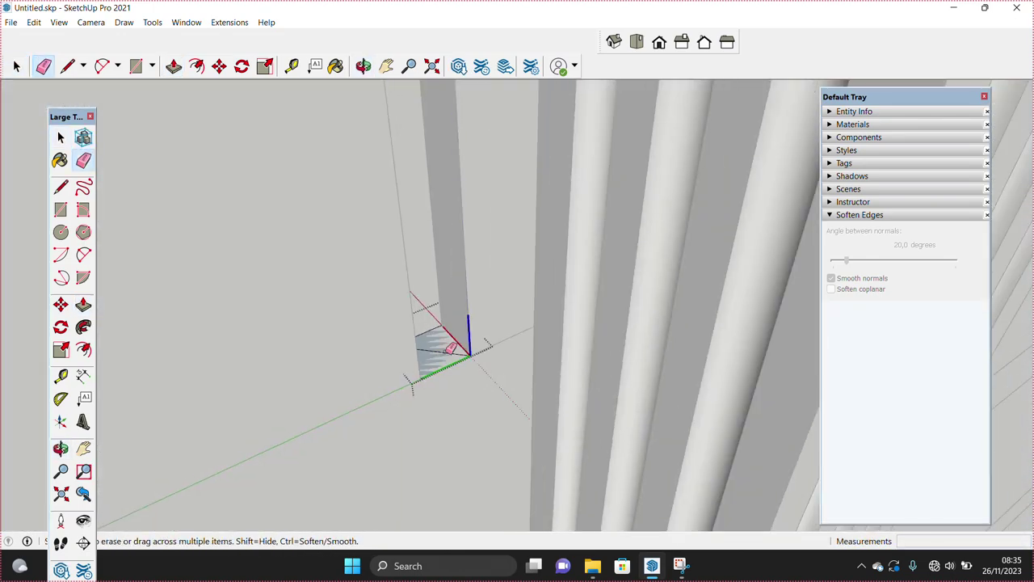
key("p")
left_click(447, 361)
scroll(428, 307, "down", 5)
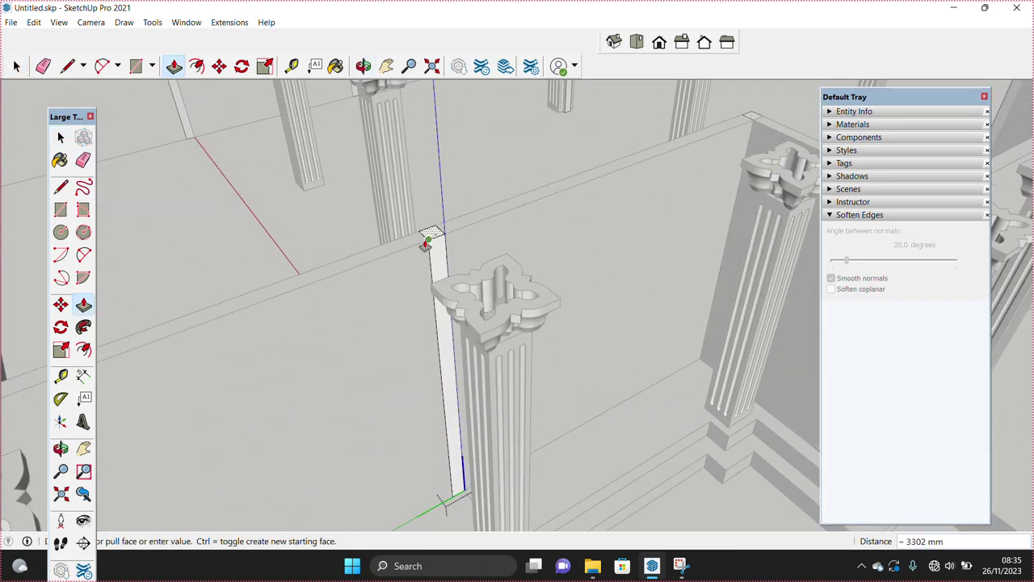
left_click(422, 273)
key("space")
scroll(422, 273, "down", 3)
middle_click_drag(422, 273, 323, 260)
- Draw a roof rectangle from a column corner to a far column top
key("r")
scroll(293, 314, "up", 2)
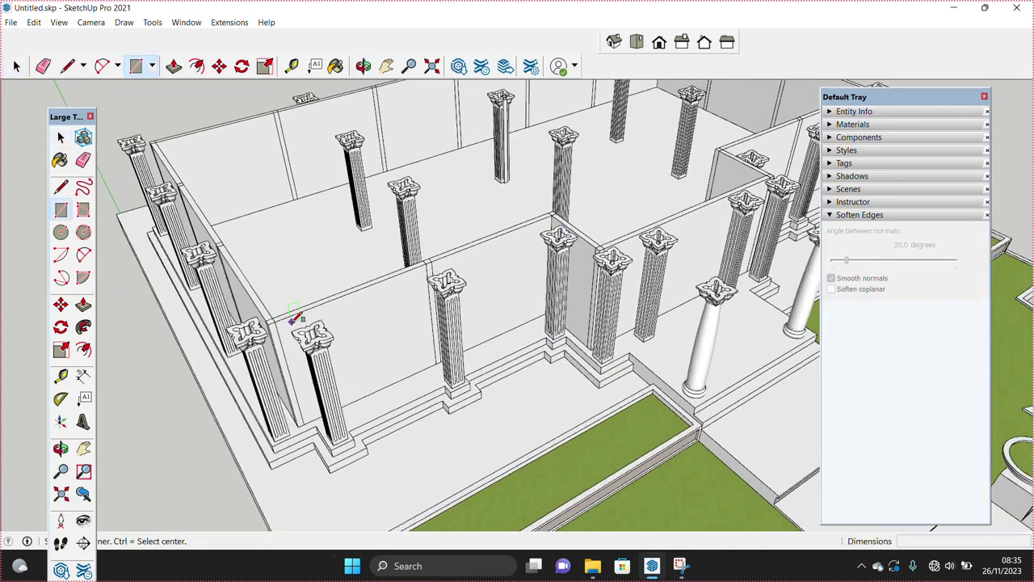
scroll(271, 323, "up", 2)
left_click(271, 323)
scroll(404, 267, "down", 3)
scroll(529, 202, "up", 5)
scroll(521, 189, "up", 3)
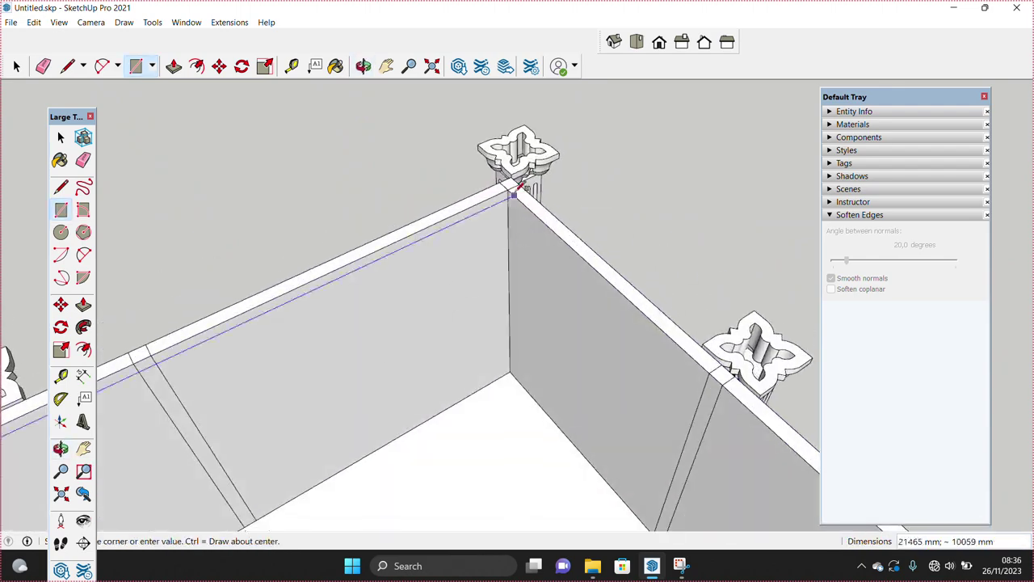
left_click(511, 176)
key("space")
scroll(511, 176, "down", 5)
scroll(485, 242, "up", 4)
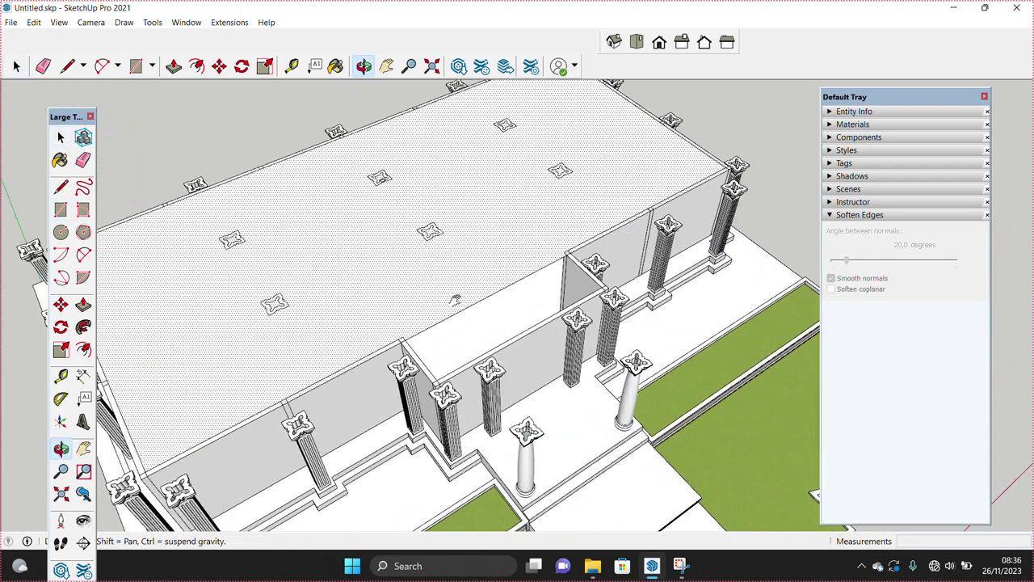
- Complete the flat roof rectangle across the wall tops, about 21465 by 10059 mm
middle_click_drag(485, 242, 455, 297)
key("r")
scroll(708, 187, "up", 2)
left_click(672, 221)
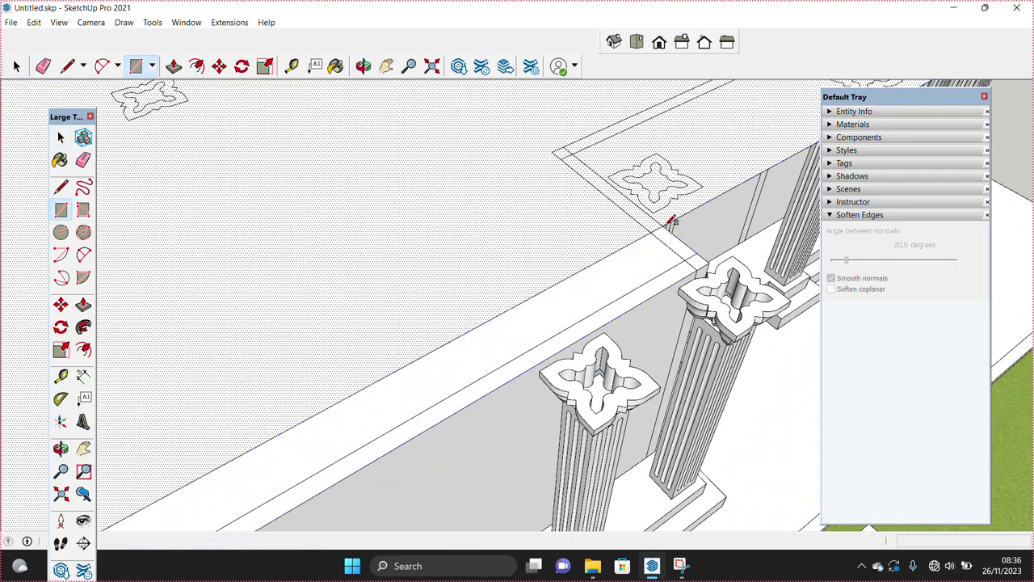
key("space")
scroll(530, 321, "down", 3)
scroll(466, 327, "up", 1)
- Move the short edge at the roof corner out 450 mm
left_click(414, 357)
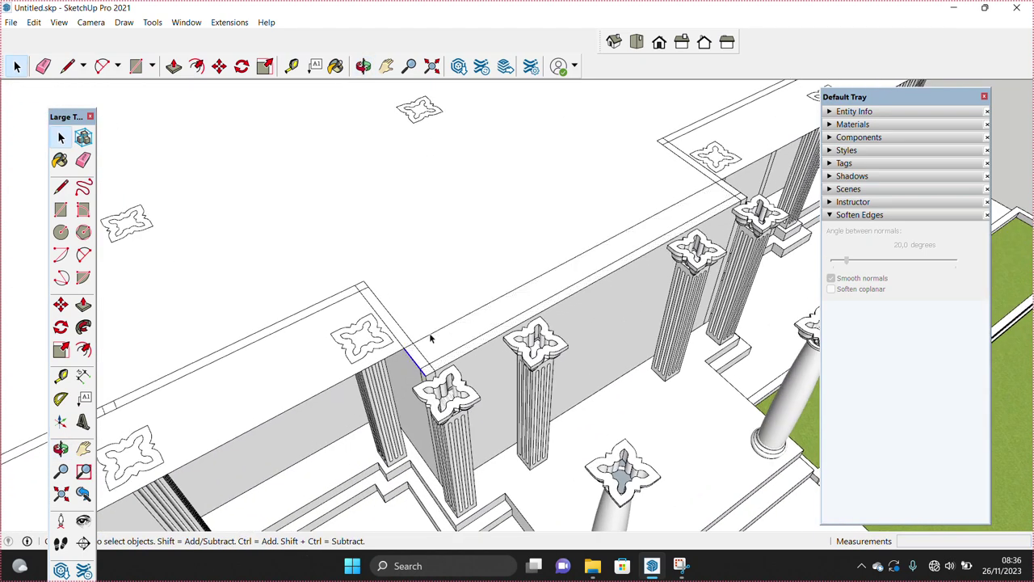
left_click(433, 332)
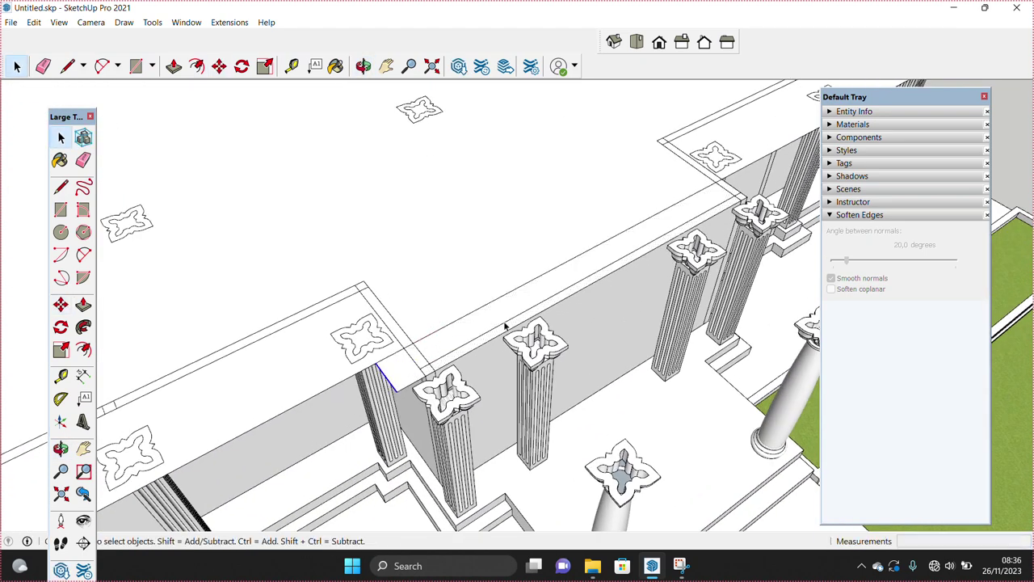
middle_click_drag(505, 325, 606, 307)
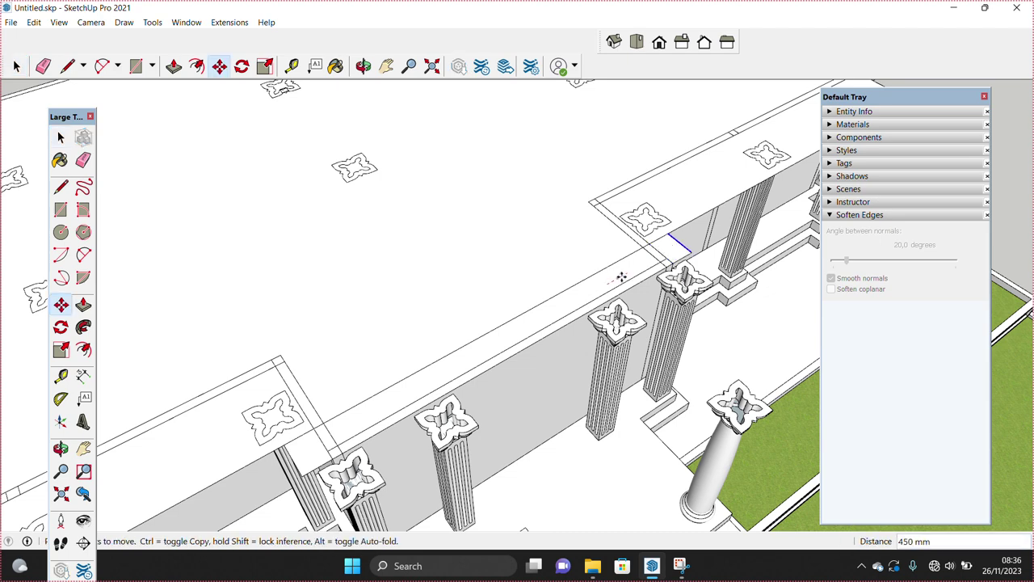
type("450")
key("Return")
- Scale the top beam wider toward the front
key("space")
scroll(558, 303, "down", 2)
left_click(549, 309)
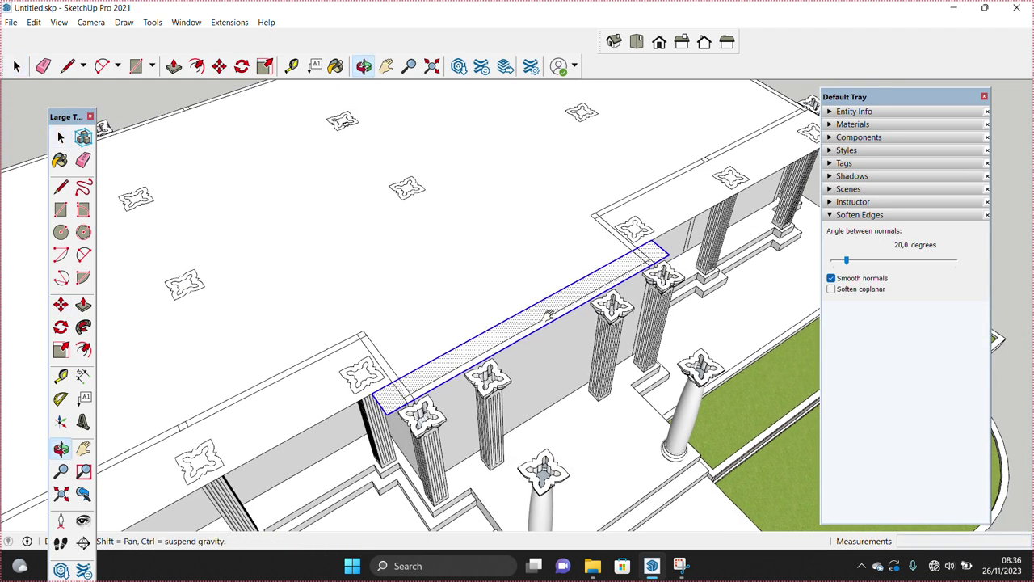
key("s")
left_click_drag(546, 319, 557, 361)
key("space")
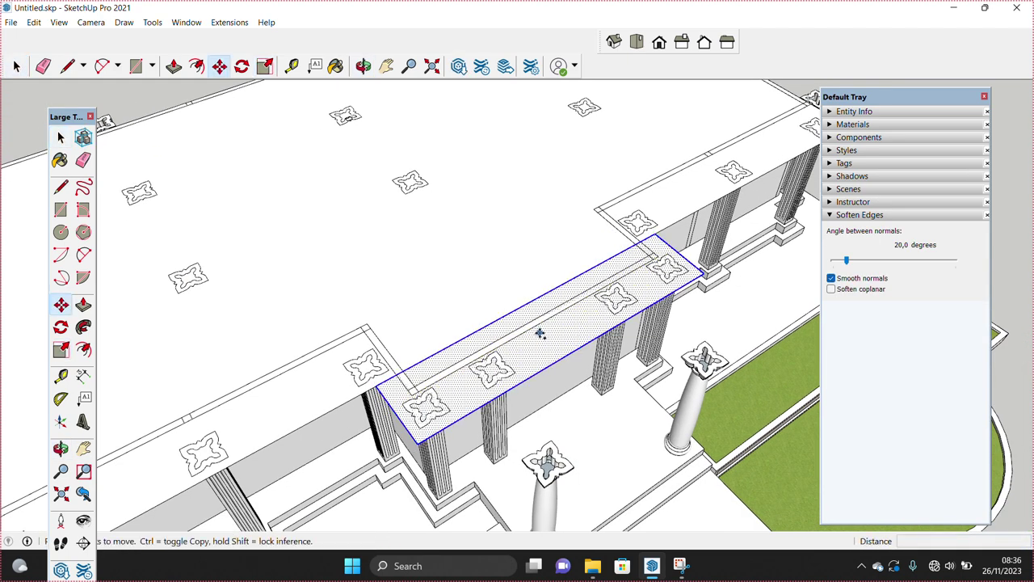
- Move the porch roof panel down and set it against the building front
left_click(537, 338)
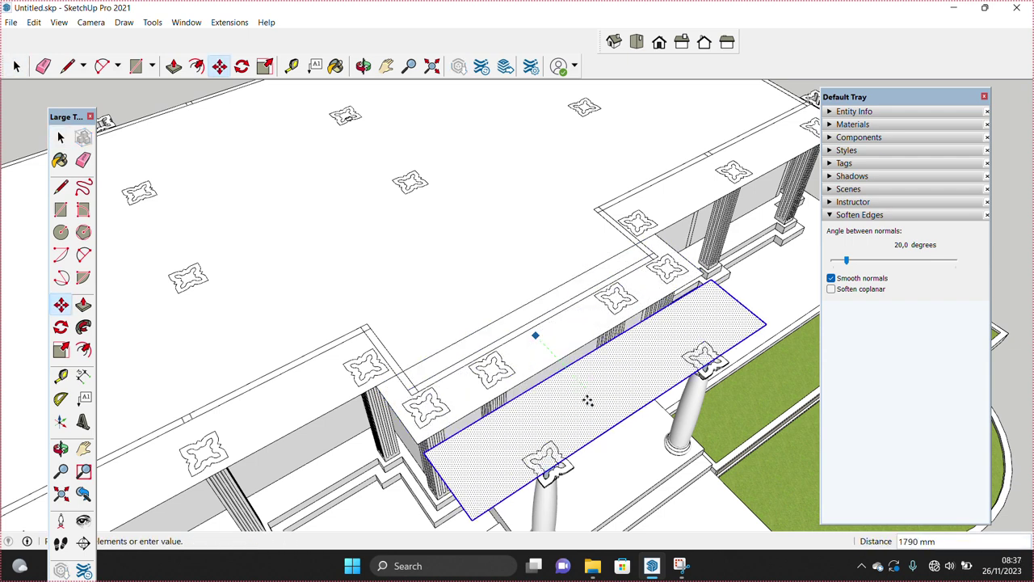
left_click(589, 396)
key("space")
key("m")
left_click(470, 478)
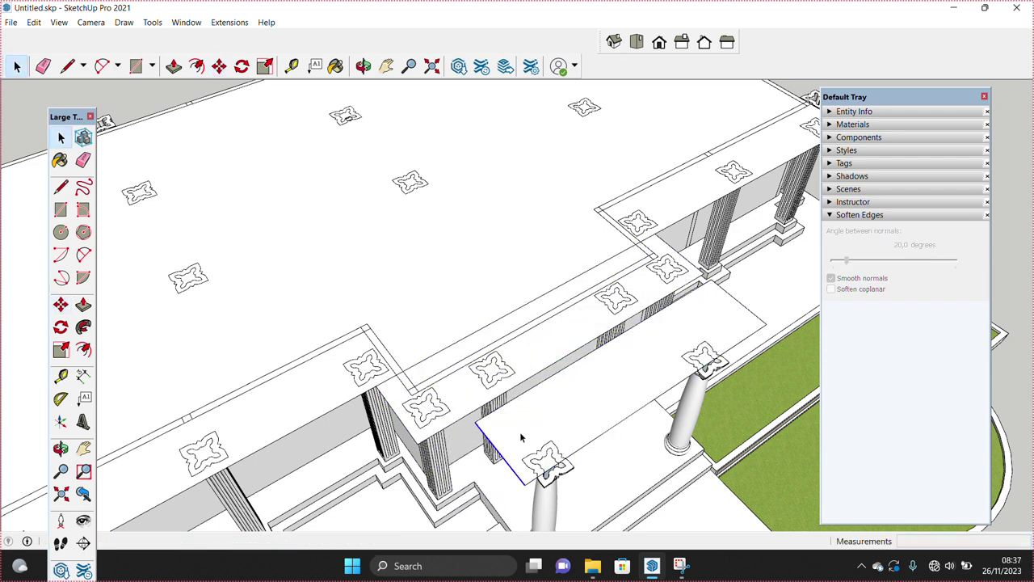
left_click(671, 338)
key("space")
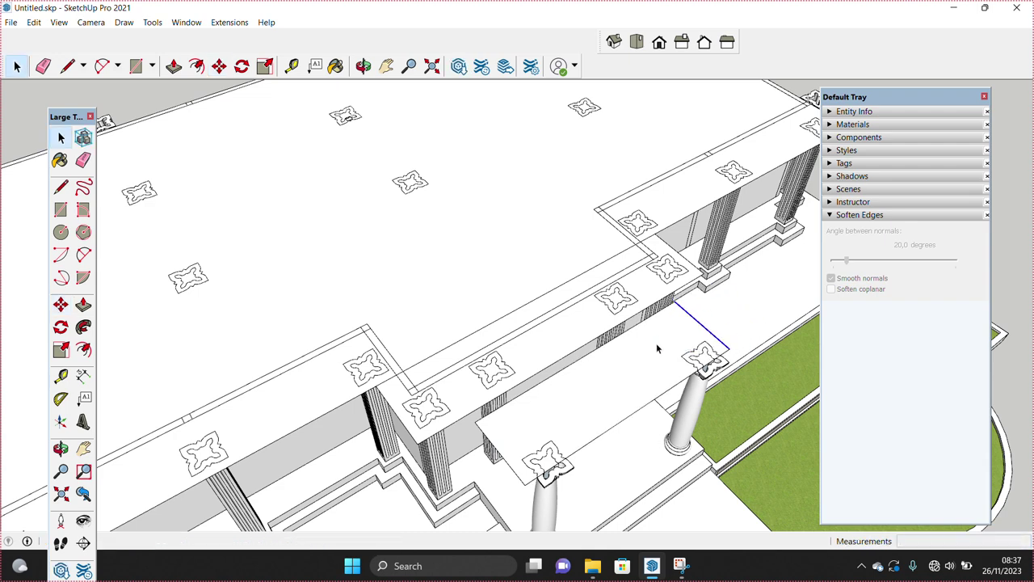
- Stretch the porch roof panel 1.41 times along green over the porch
left_click(577, 396)
key("s")
left_click(635, 412)
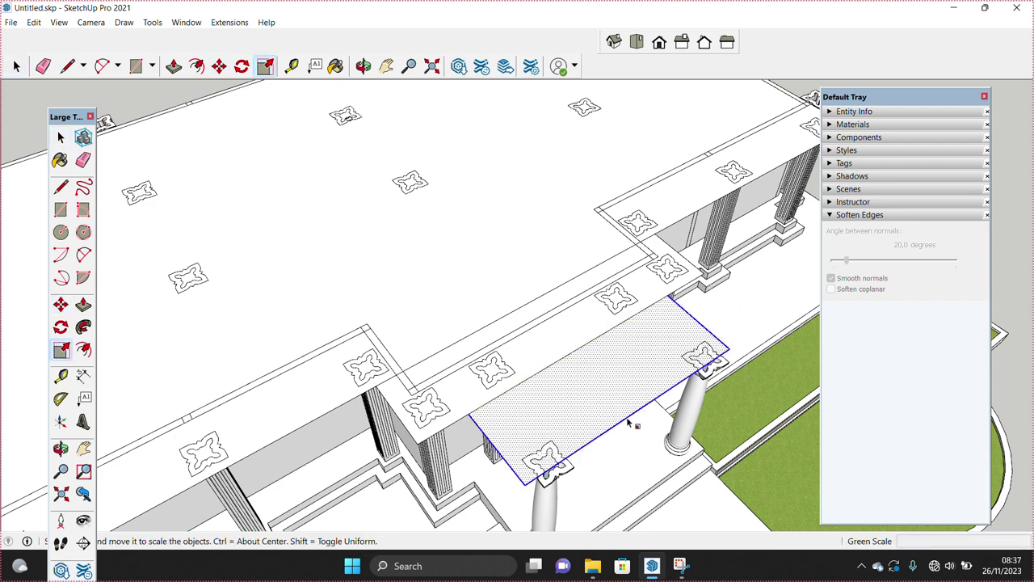
left_click(660, 440)
key("space")
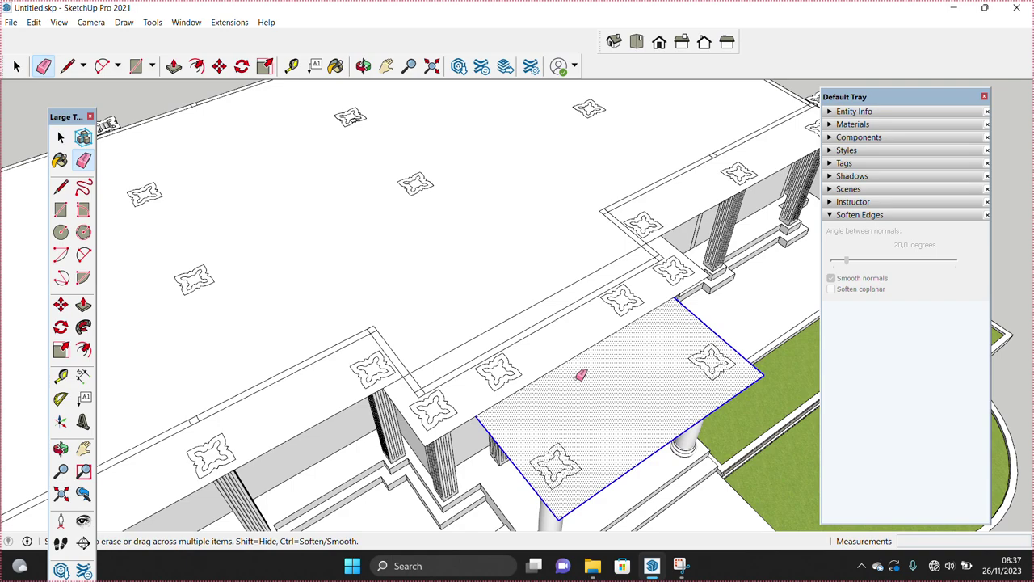
- Start thickening the porch roof face with Push/Pull
mouse_move(536, 311)
middle_mouse_down()
mouse_move(547, 368)
mouse_move(552, 254)
middle_mouse_up()
key("p")
left_click(548, 367)
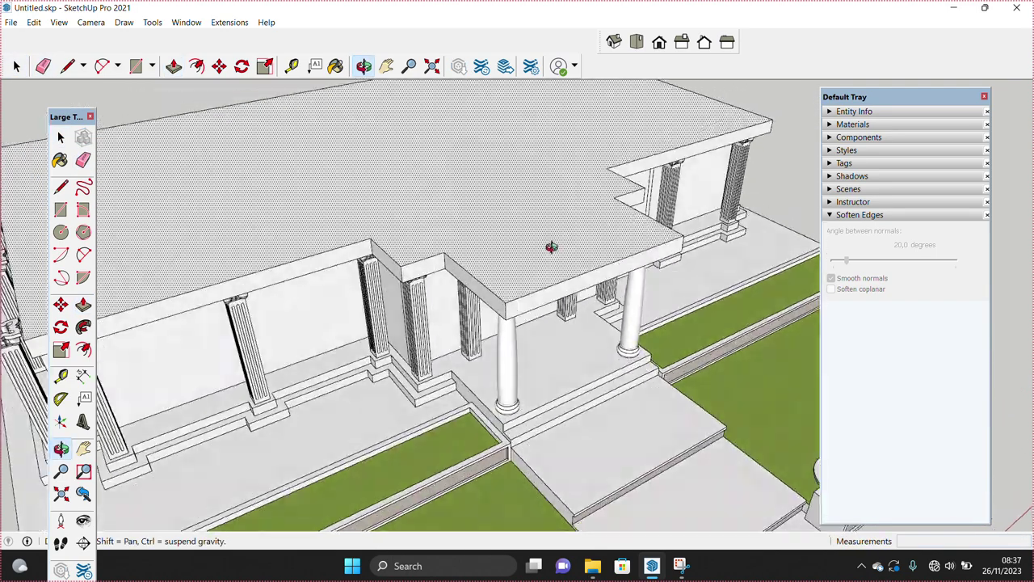
- Set the roof slab to its final thickness
left_click(542, 260)
key("space")
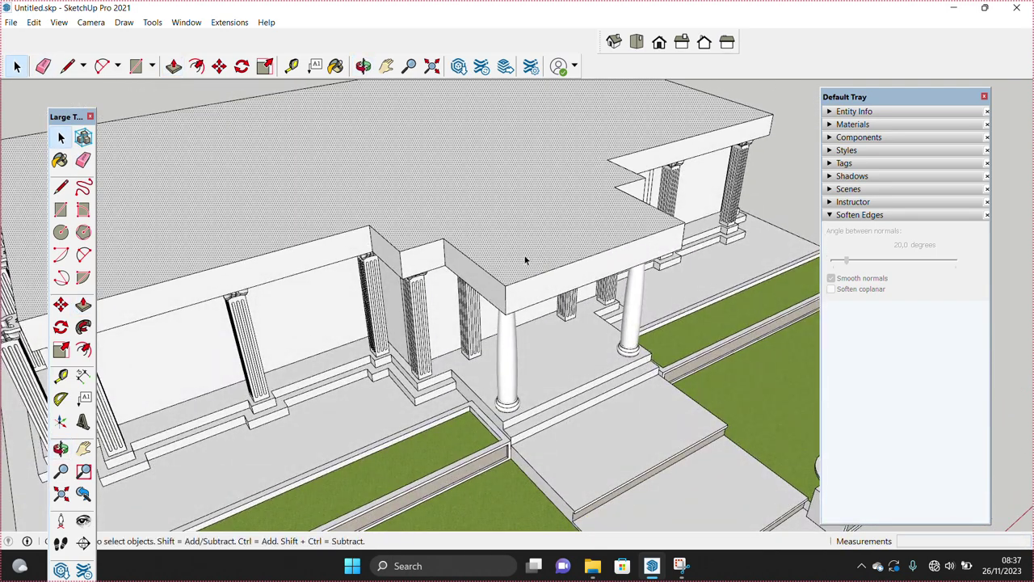
middle_click_drag(542, 260, 572, 321)
- Offset the roof's top edge inward by 20
key("f")
left_click(572, 327)
type("20")
key("Return")
- Push the inner roof face down to leave a low parapet rim
key("space")
left_click(557, 265)
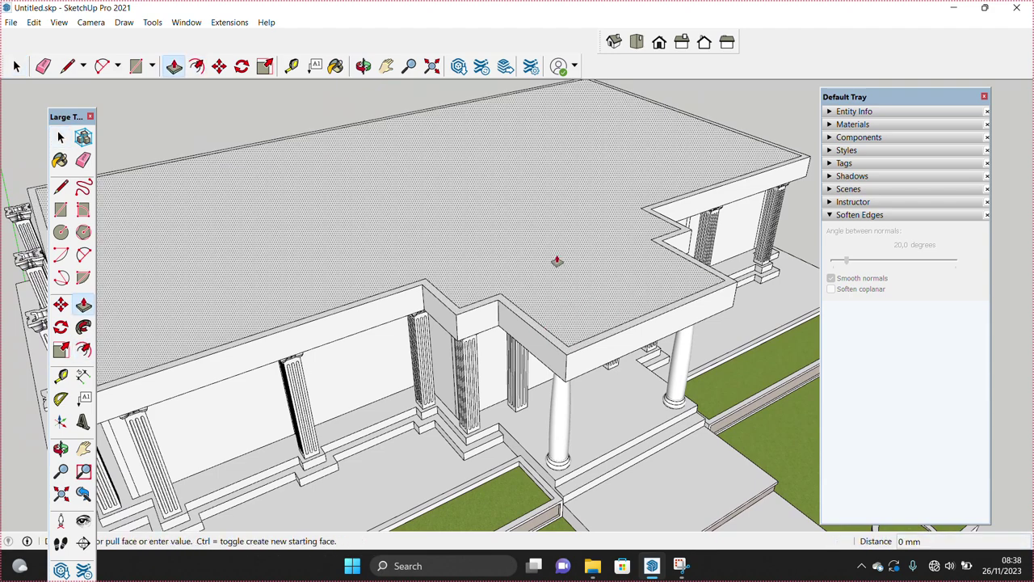
left_click(556, 261)
left_click(555, 284)
mouse_move(554, 282)
middle_mouse_down()
mouse_move(534, 233)
mouse_move(611, 180)
mouse_move(334, 288)
middle_mouse_up()
- Open the roof group and box-select the edges at its left end
left_click(334, 288)
right_click(339, 282)
key("Escape")
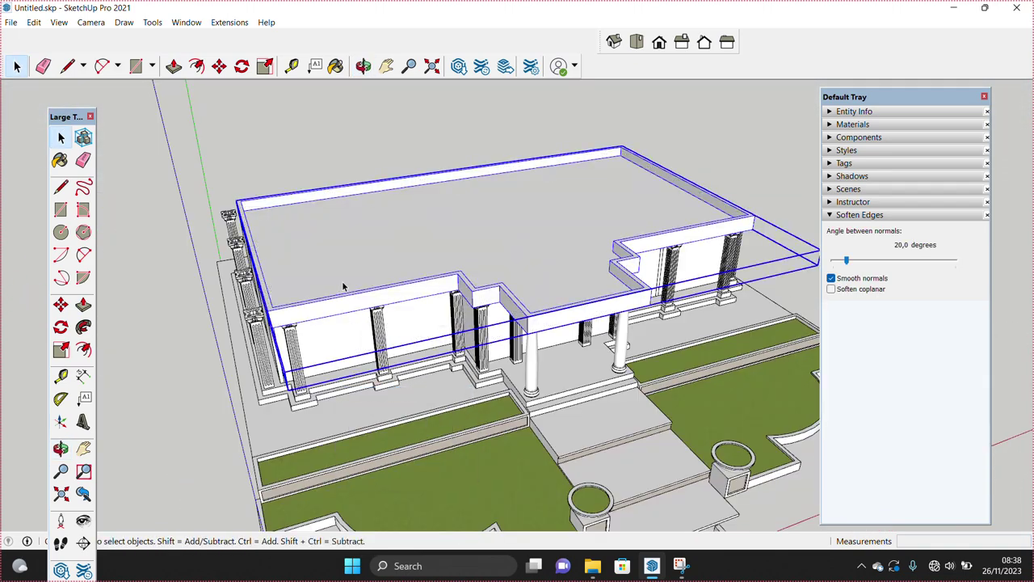
double_click(343, 287)
left_click_drag(173, 145, 347, 386)
- Move the roof's left end along red so it overhangs the end columns
scroll(363, 355, "up", 3)
key("m")
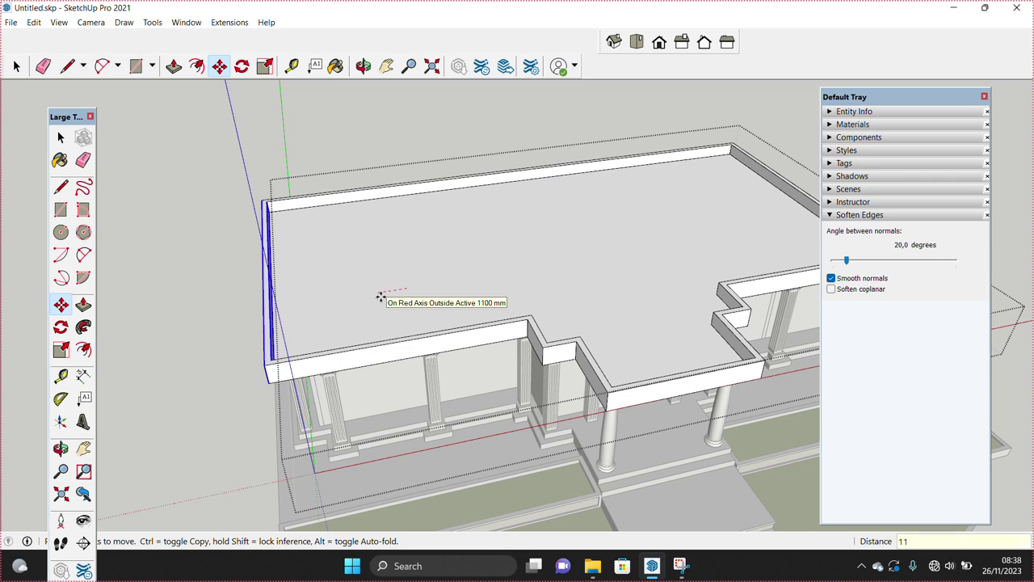
key("Return")
key("space")
mouse_move(380, 296)
middle_mouse_down()
mouse_move(288, 247)
mouse_move(291, 352)
mouse_move(324, 364)
middle_mouse_up()
key("m")
left_click(303, 366)
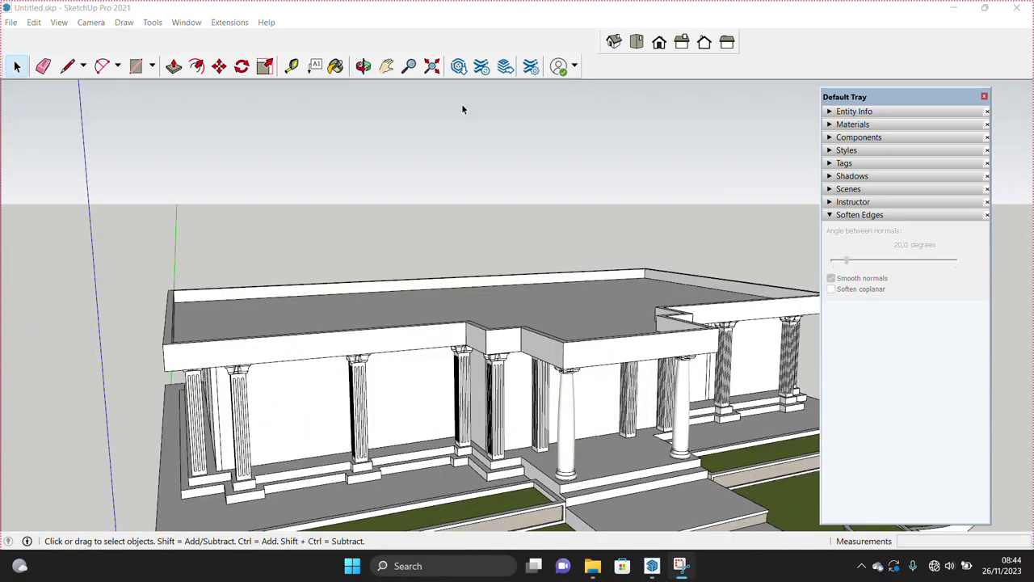
right_click(509, 85)
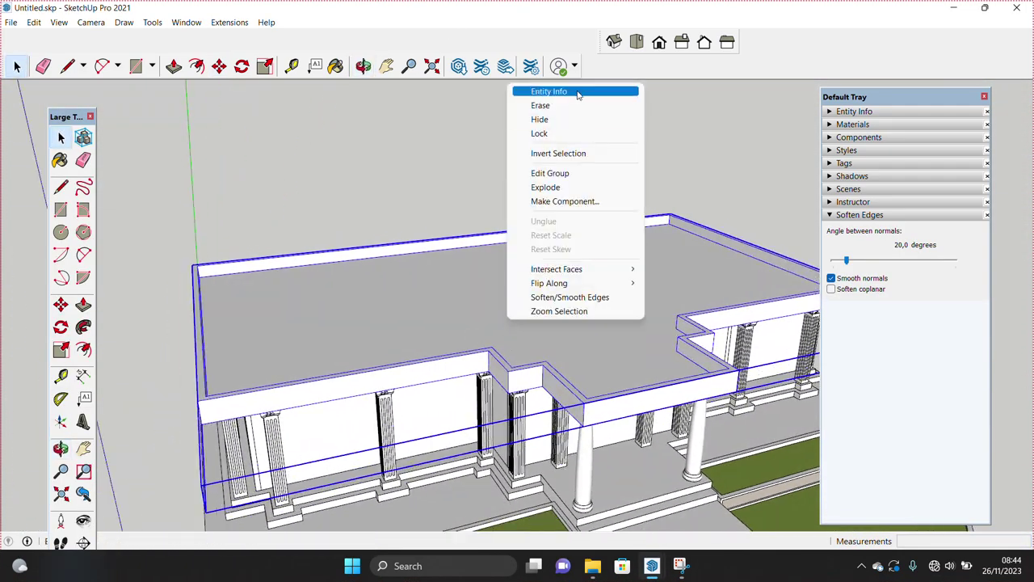
- Hide the roof to expose the walls beneath
left_click(539, 118)
scroll(422, 404, "up", 3)
scroll(422, 404, "up", 3)
scroll(418, 393, "up", 3)
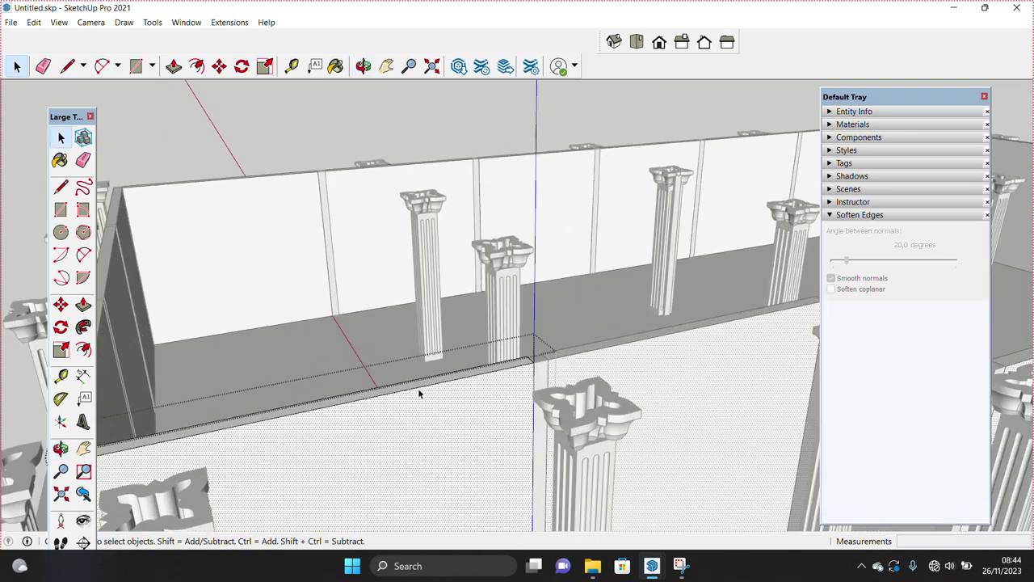
scroll(420, 391, "up", 3)
scroll(449, 346, "up", 2)
scroll(469, 388, "up", 1)
- Move the long beam down to a lower position
key("m")
left_click(475, 433)
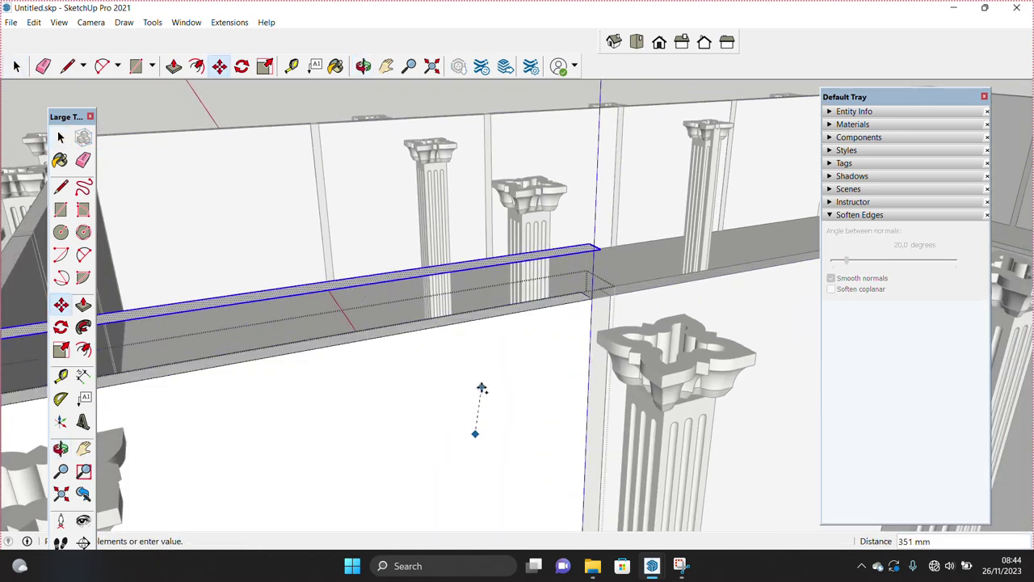
left_click(469, 375)
key("space")
- Pull the upper wall top up to 3500 mm
middle_click_drag(464, 369, 495, 352)
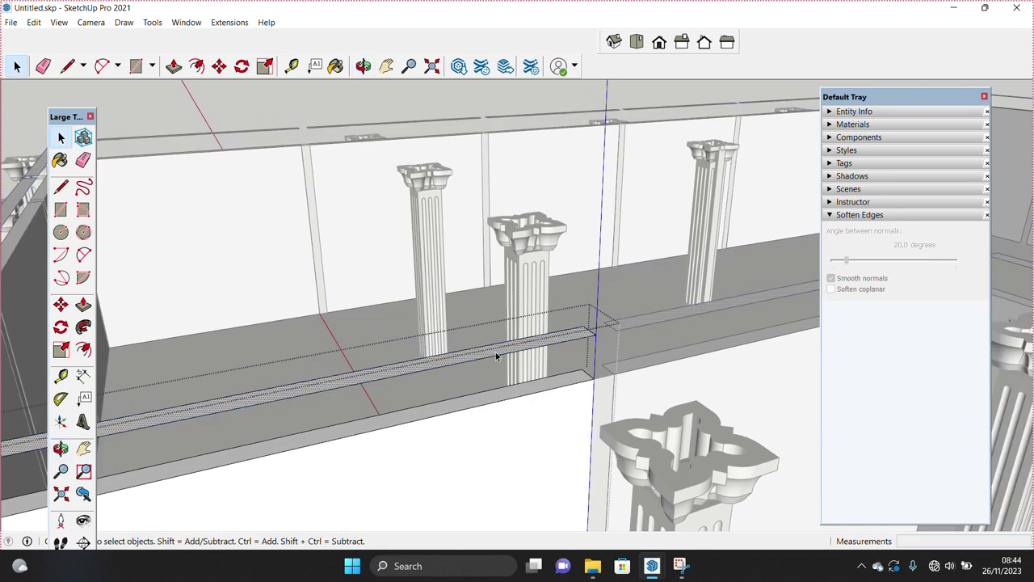
left_click(495, 356)
scroll(495, 339, "down", 3)
middle_click_drag(496, 240, 498, 237)
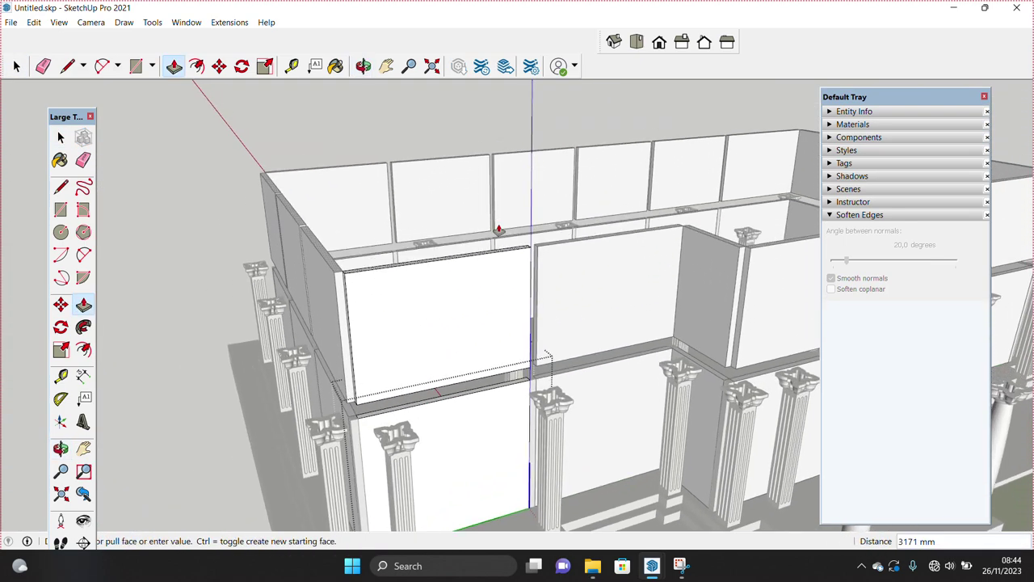
type("3500")
key("Return")
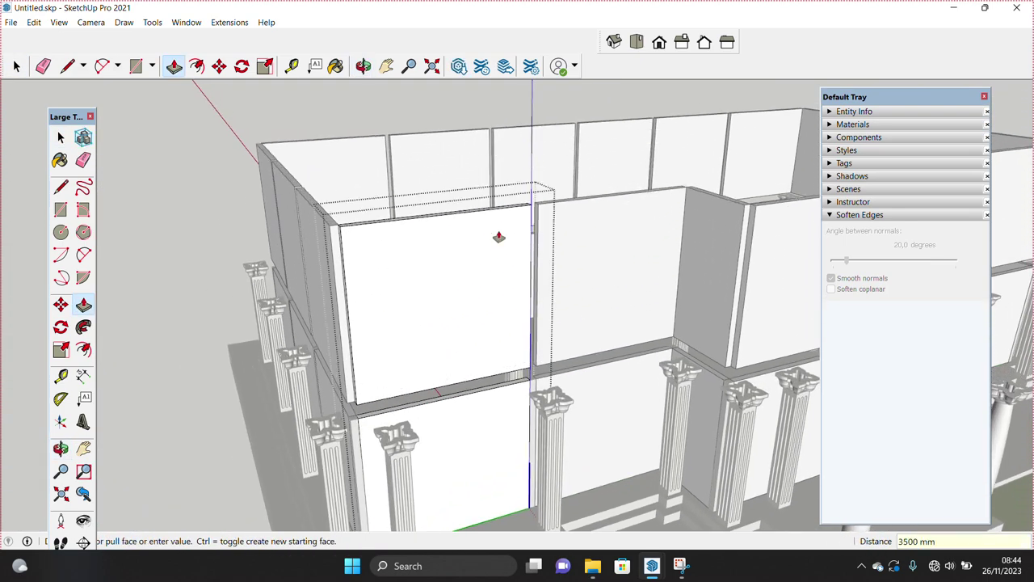
key("space")
- Select the column-top component and place it in its new position
middle_click_drag(491, 233, 541, 316)
scroll(503, 369, "up", 5)
middle_click_drag(503, 369, 497, 404)
key("space")
left_click(496, 404)
scroll(500, 414, "up", 2)
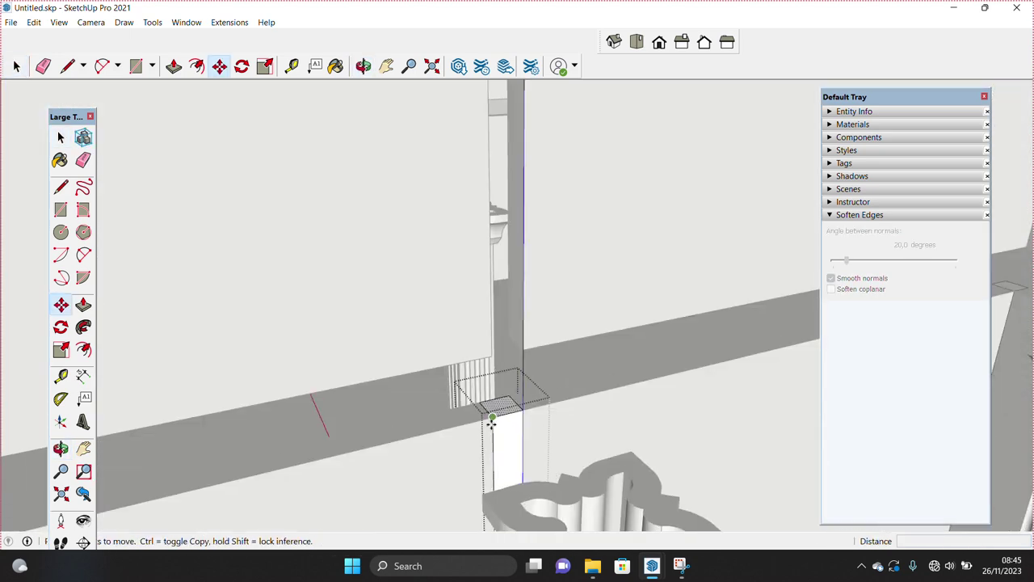
left_click(494, 357)
- Raise the adjacent wall face to match the neighbouring 3500 mm wall
key("space")
key("p")
left_click(503, 355)
scroll(509, 340, "down", 3)
scroll(517, 306, "down", 2)
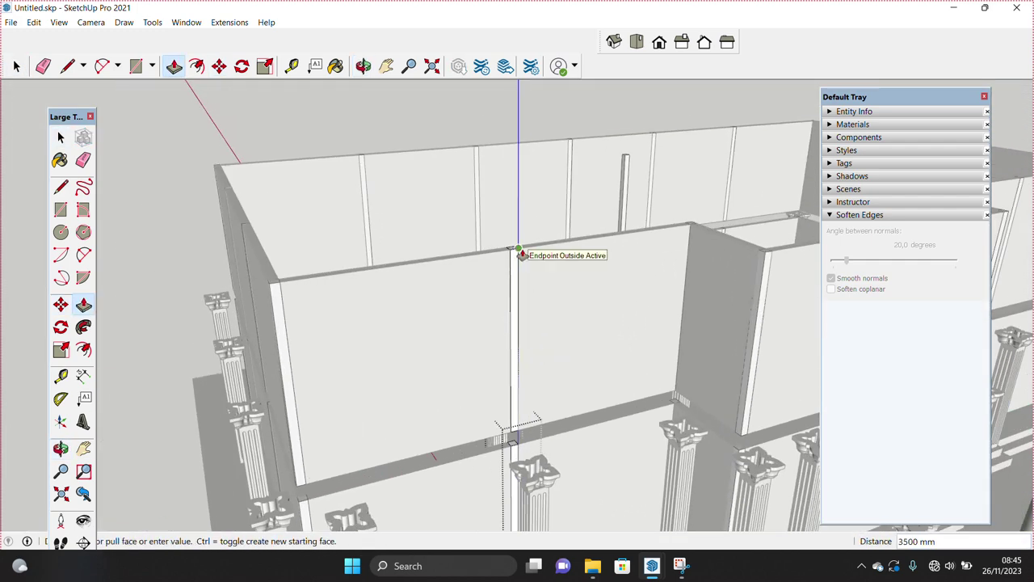
left_click(519, 250)
scroll(519, 250, "down", 4)
middle_click_drag(518, 250, 551, 354)
key("space")
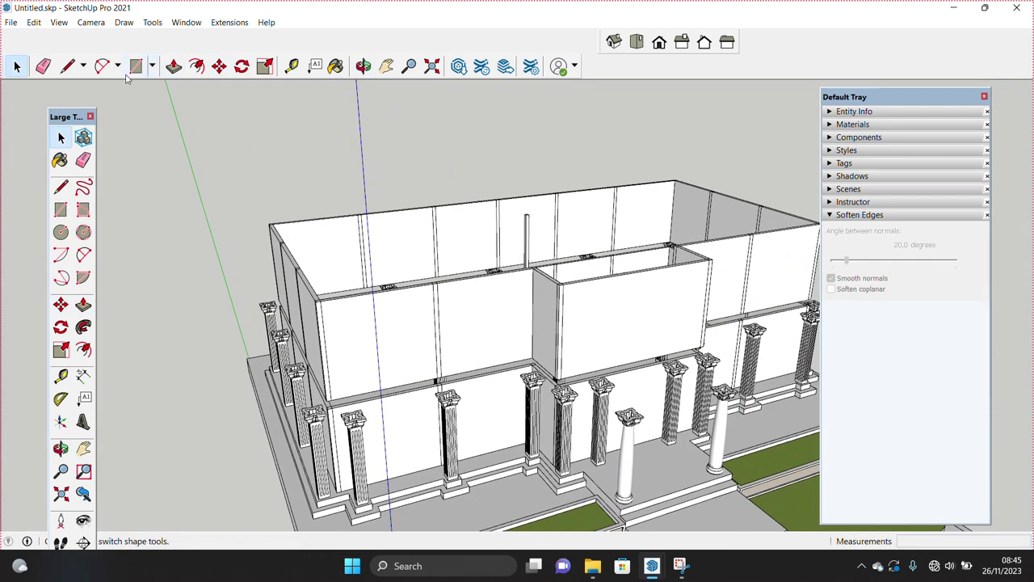
- Unhide all geometry via Edit > Unhide > All to restore the roof
left_click(33, 24)
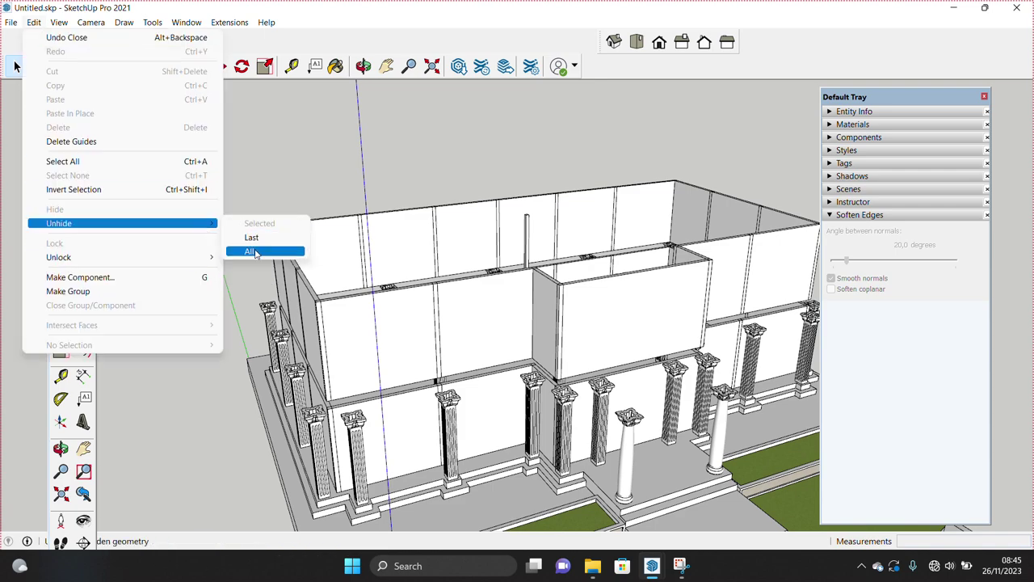
left_click(316, 247)
key("space")
- Draw a small rectangle face on the front face of the parapet ledge
left_click(355, 404)
scroll(360, 412, "up", 5)
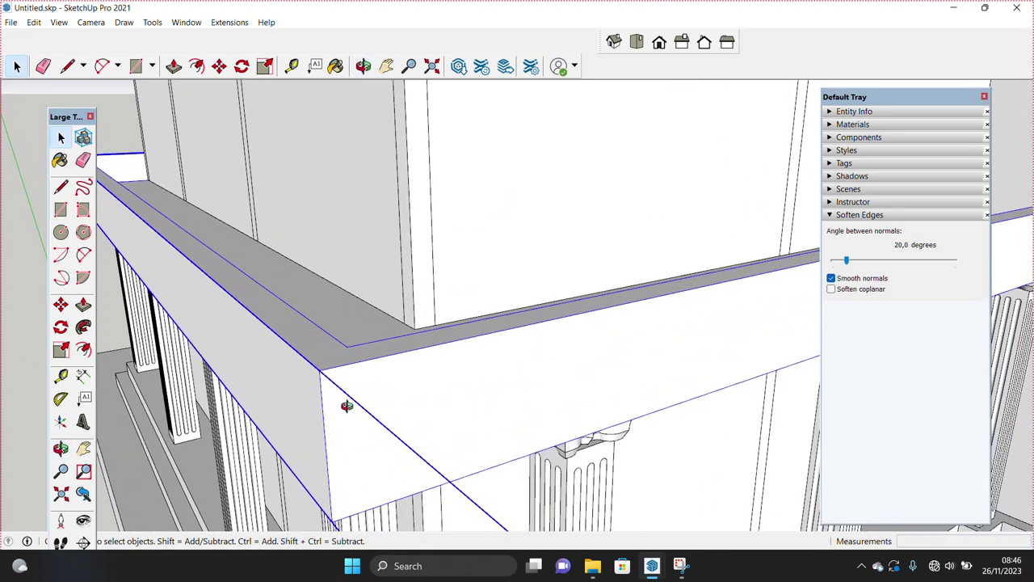
key("l")
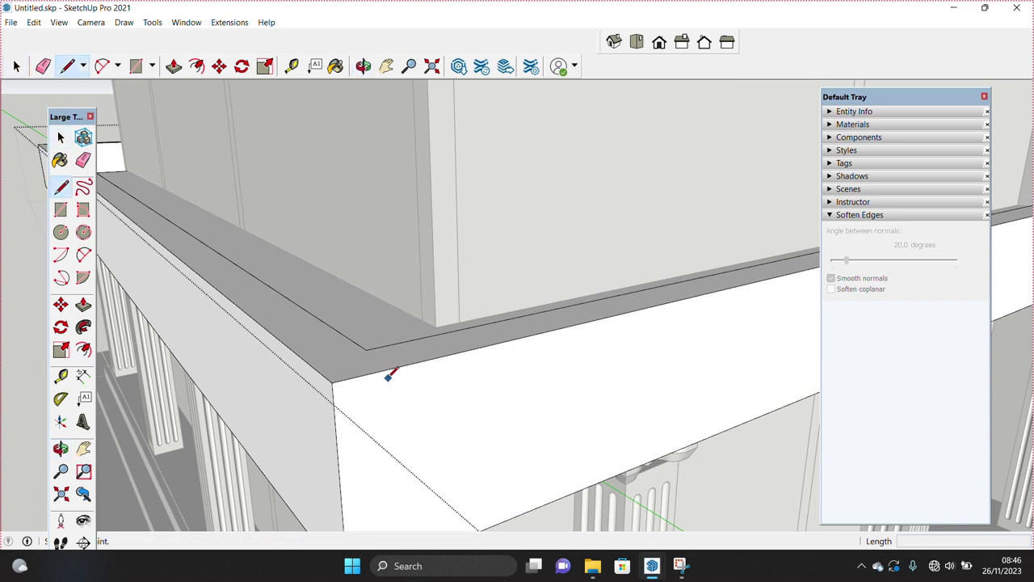
left_click(384, 369)
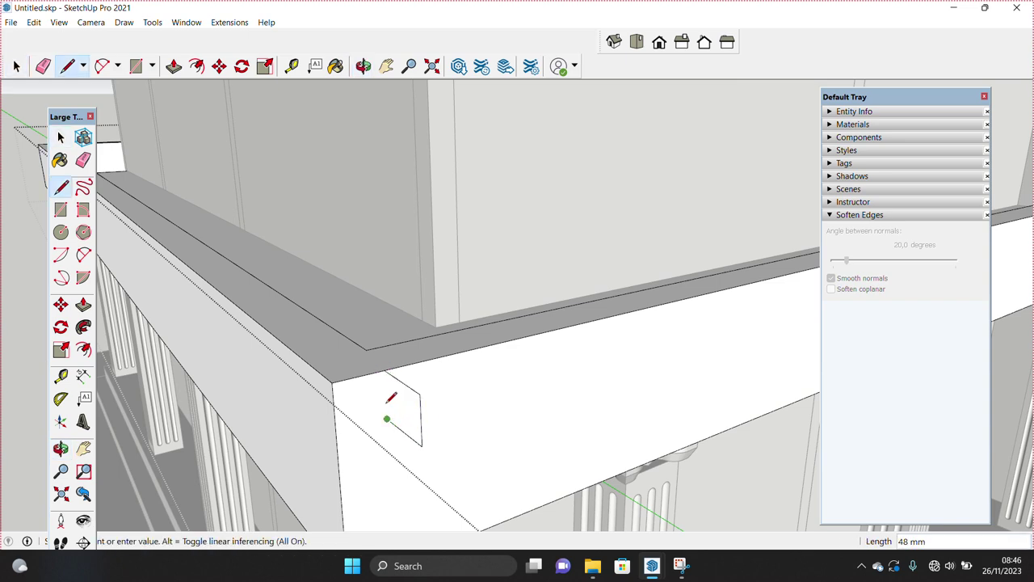
left_click(385, 370)
key("space")
scroll(552, 307, "up", 3)
middle_click_drag(553, 306, 560, 381, "shift")
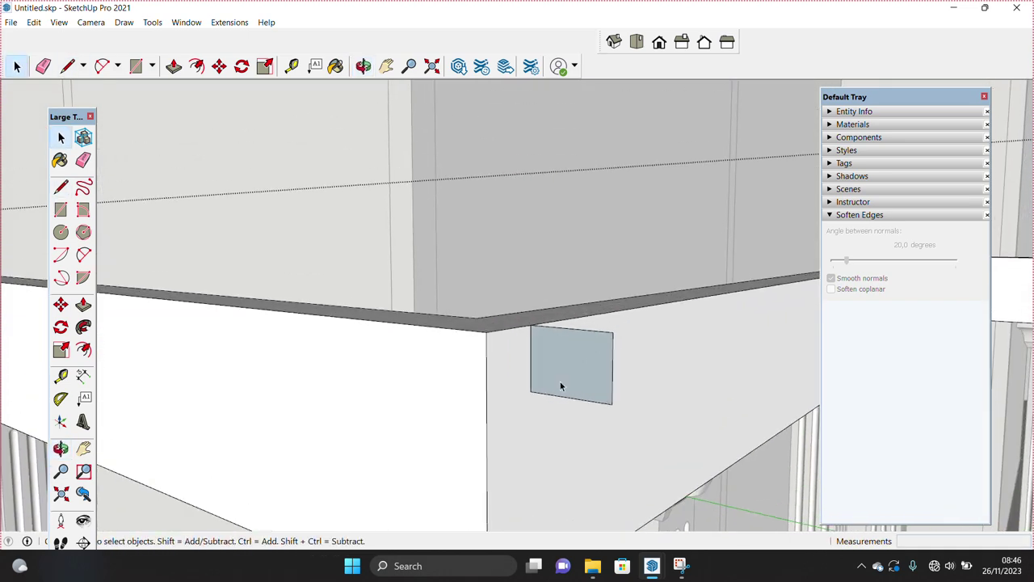
scroll(560, 385, "up", 1)
- Add two 2 Point Arcs to the panel, the second forming a half circle
key("a")
left_click(601, 311)
left_click(600, 358)
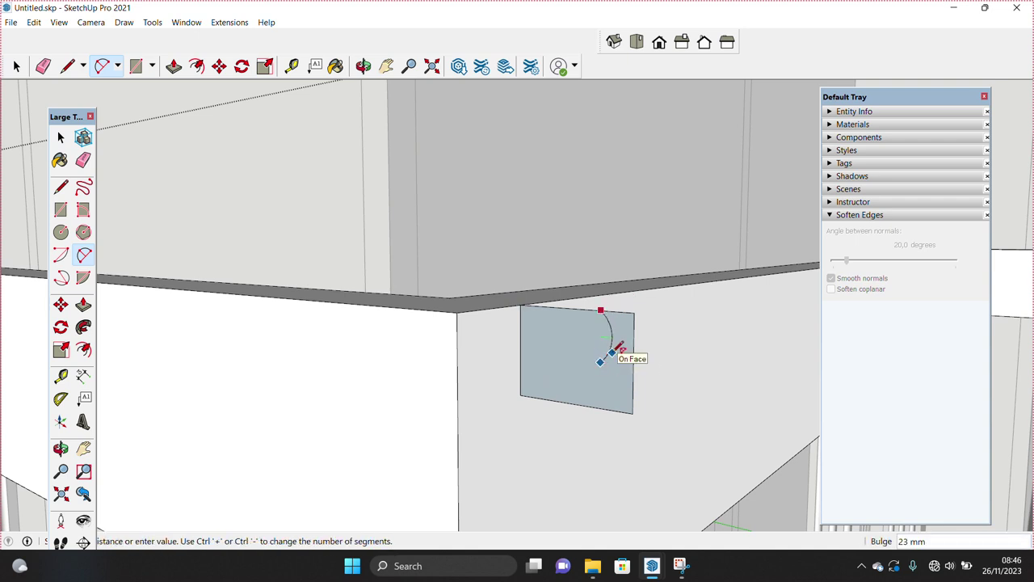
left_click(620, 350)
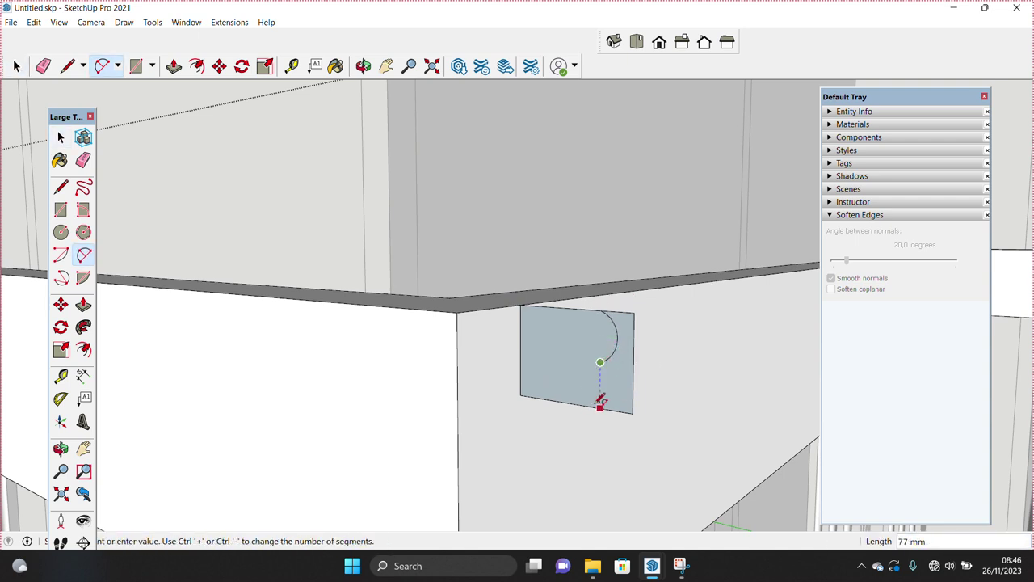
middle_click_drag(592, 385, 709, 325)
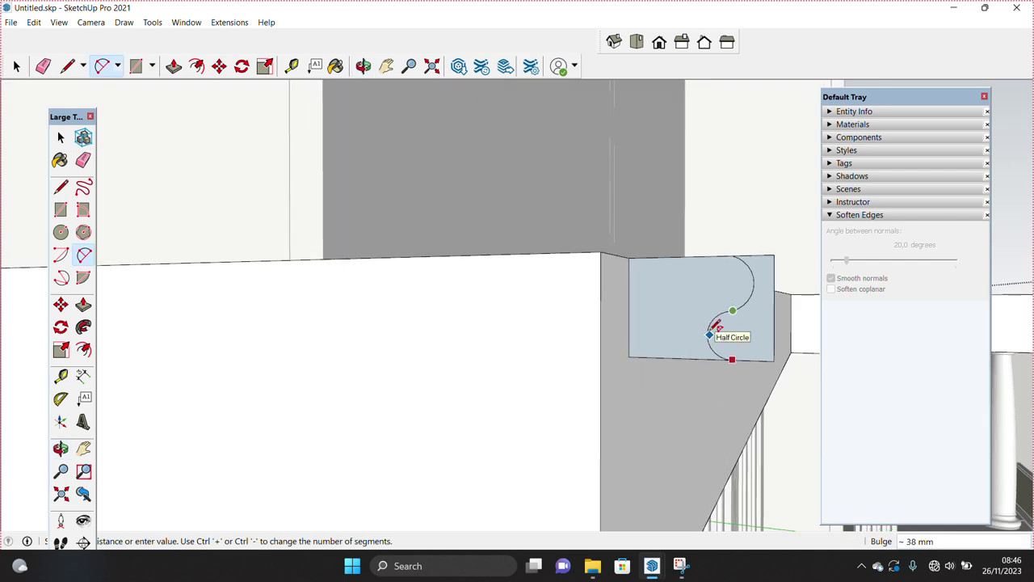
left_click(709, 333)
key("space")
- Group the panel faces, stretch the group downward, then explode it back to loose geometry
left_click(699, 347)
left_click(701, 328)
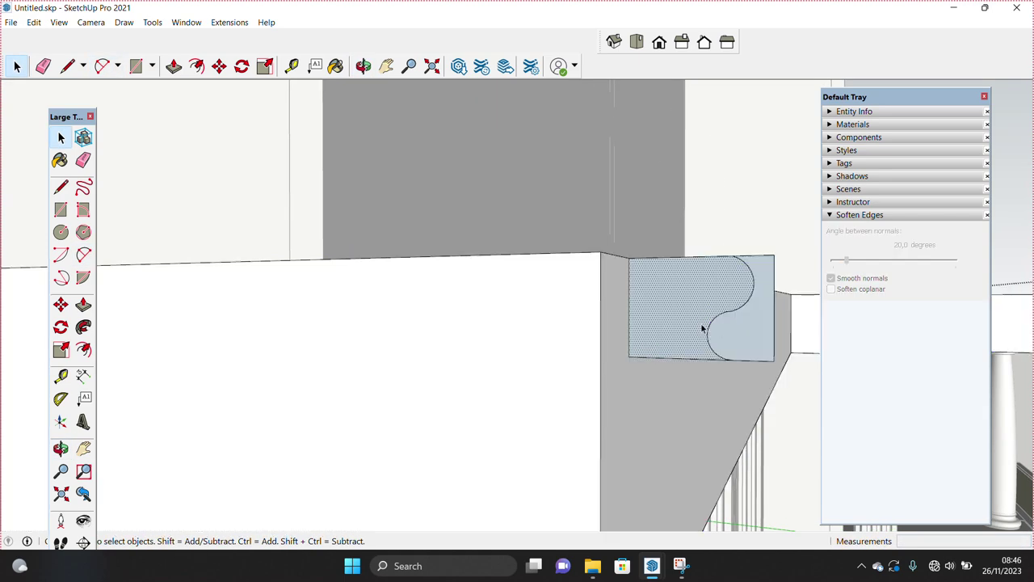
right_click(737, 339)
left_click(744, 413)
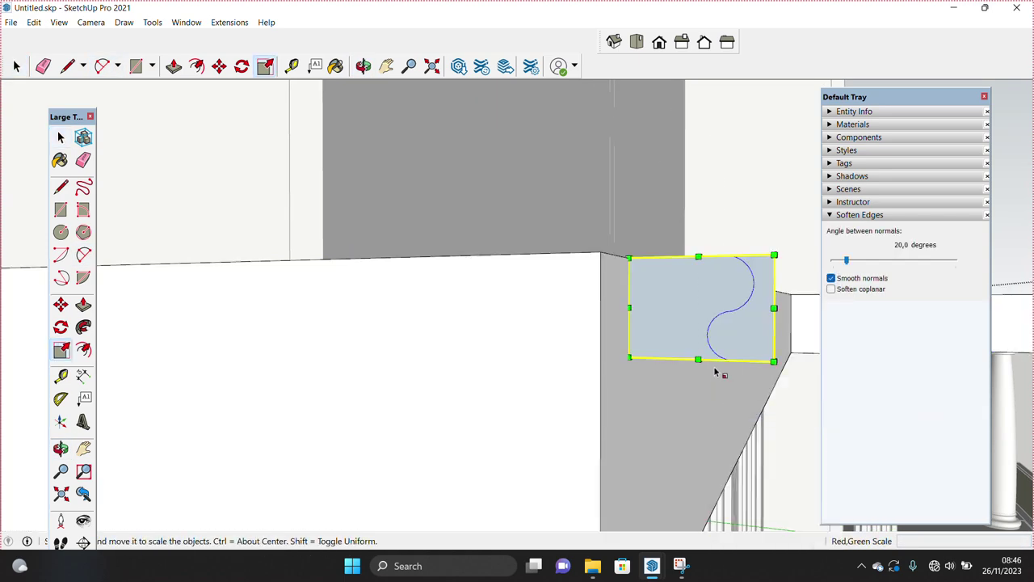
left_click_drag(698, 358, 698, 387)
key("space")
right_click(700, 360)
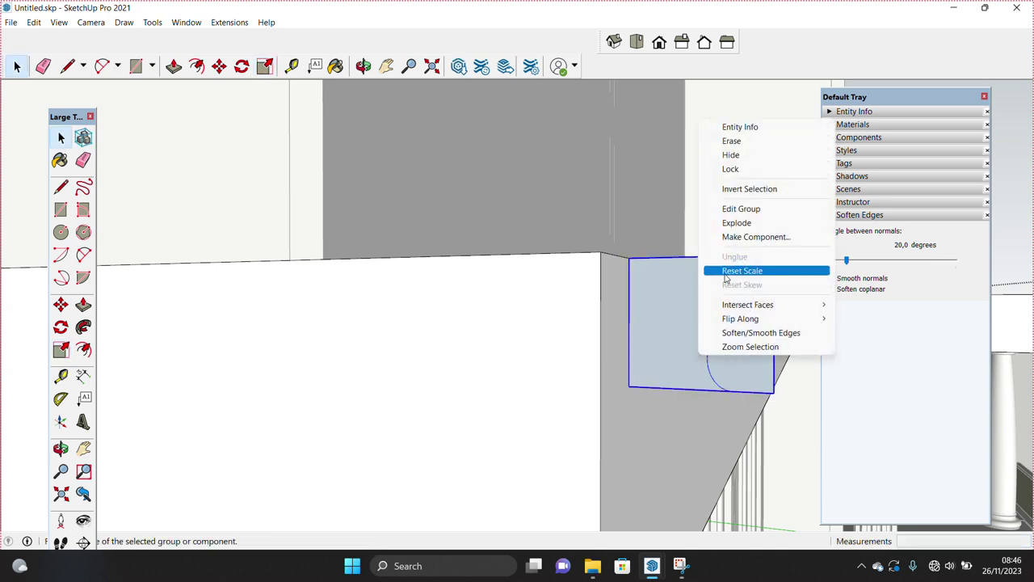
left_click(733, 223)
- Group the small corner face and the circular face together
key("l")
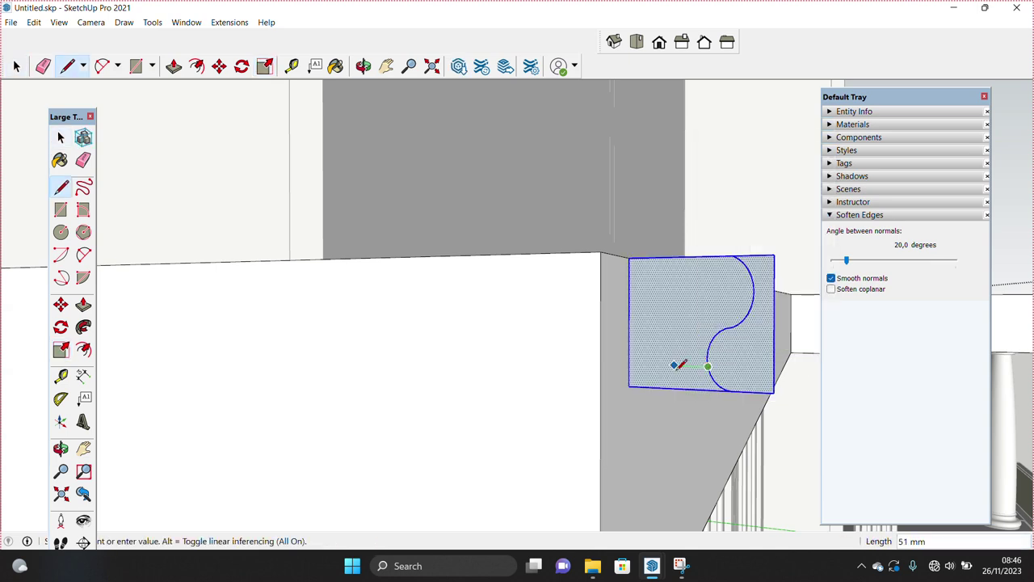
key("space")
left_click(697, 385)
left_click(724, 369, "shift")
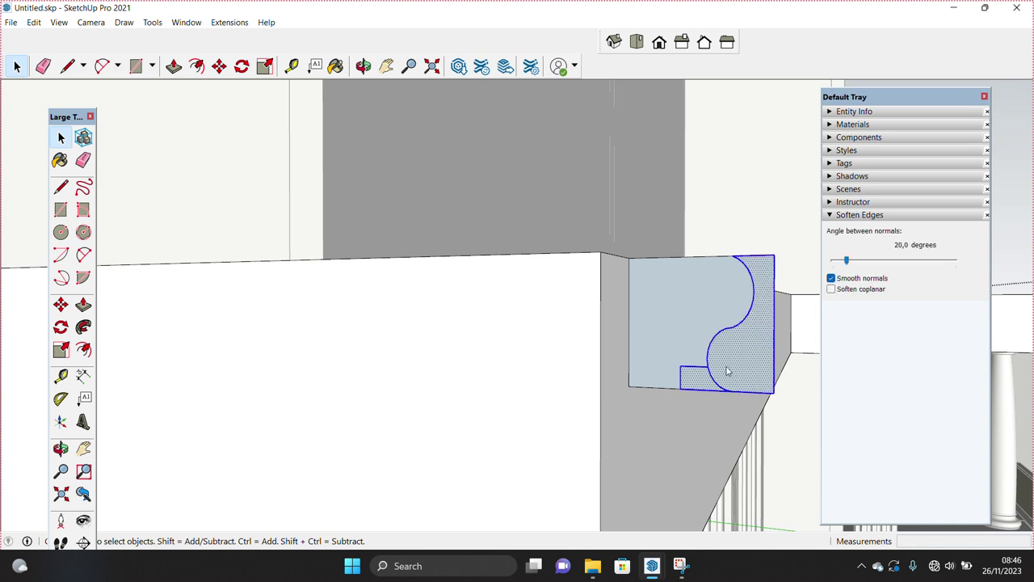
right_click(727, 366)
left_click(761, 246)
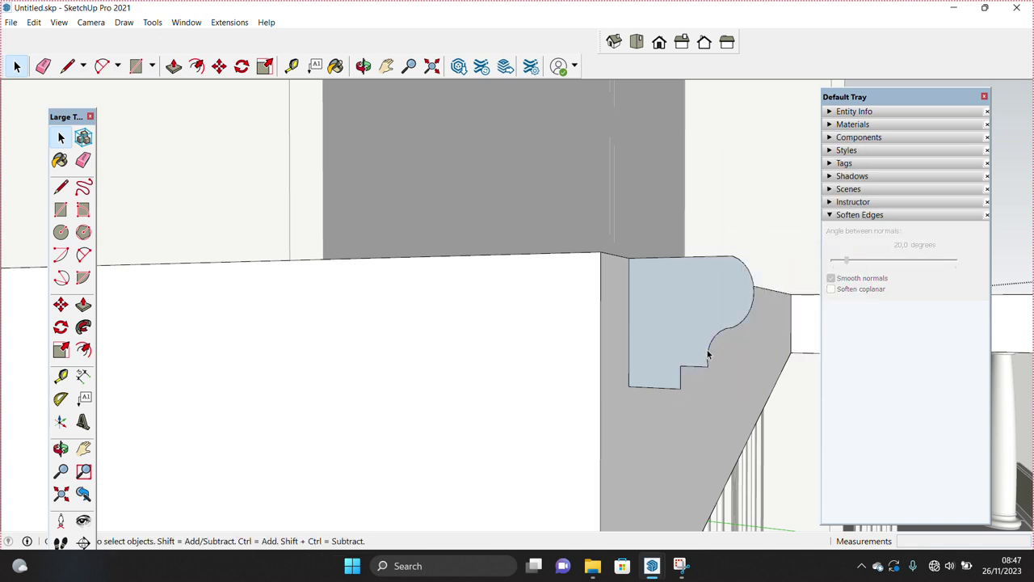
- Add an arc at the profile's bottom corner, erase stray edges, and view the ledge and columns
middle_click_drag(693, 364, 650, 379)
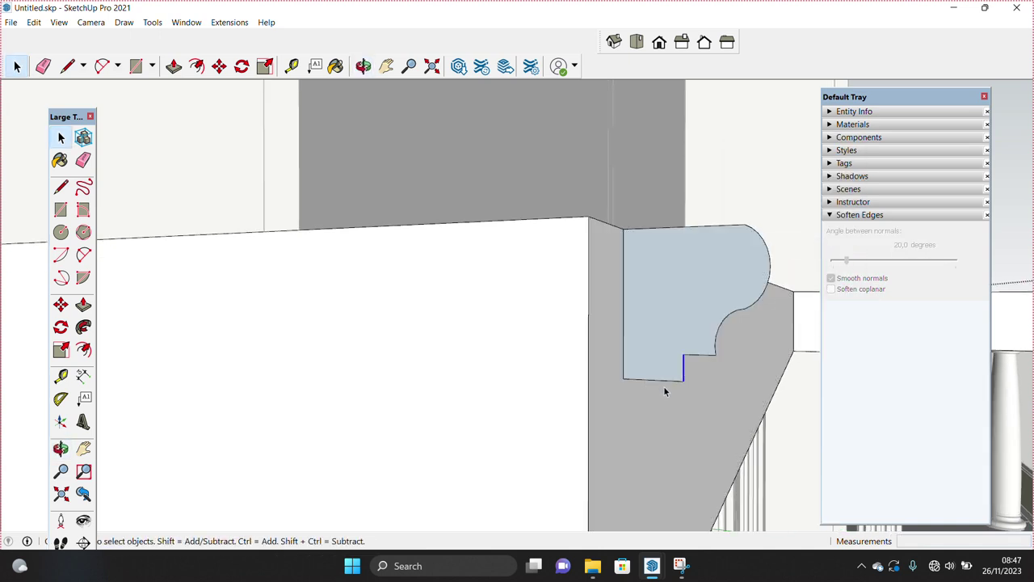
key("l")
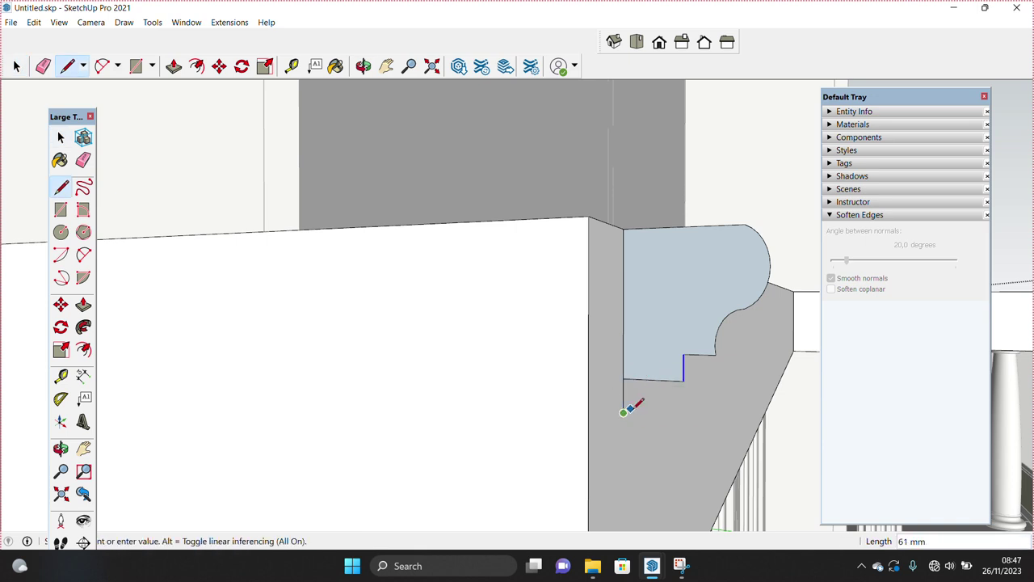
key("space")
key("a")
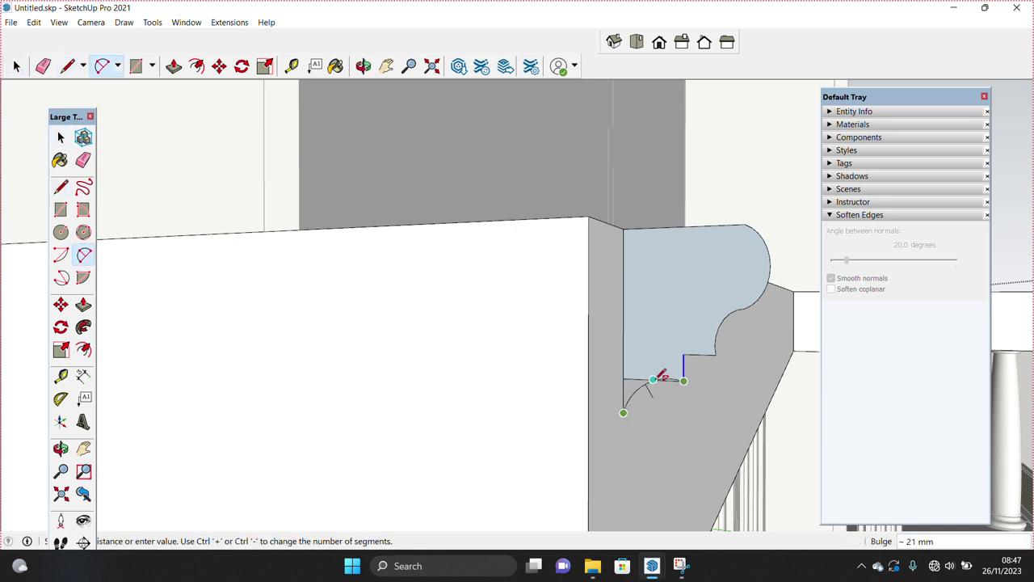
left_click(659, 376)
key("space")
scroll(648, 388, "up", 1)
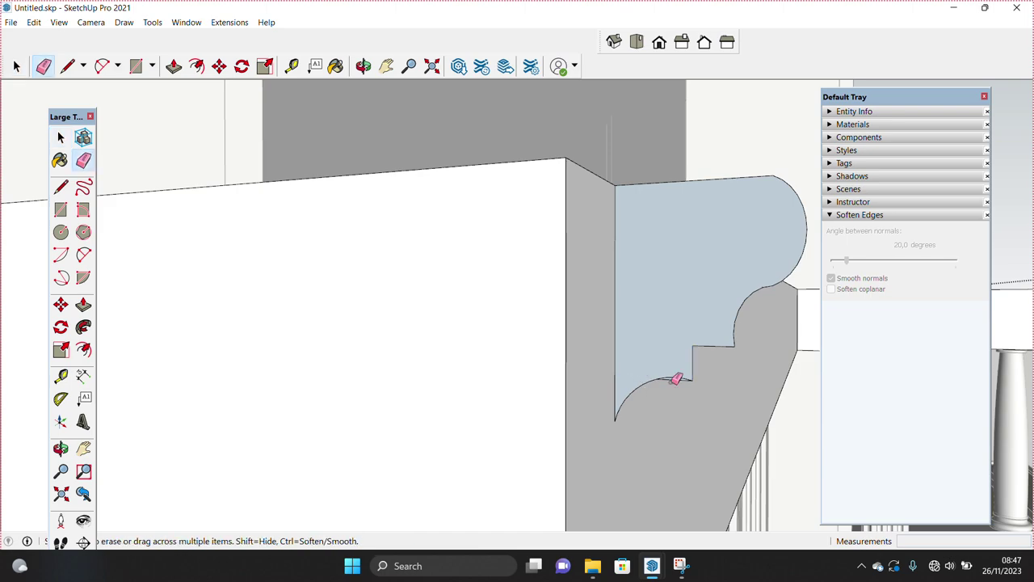
key("space")
scroll(621, 408, "down", 3)
scroll(602, 406, "down", 2)
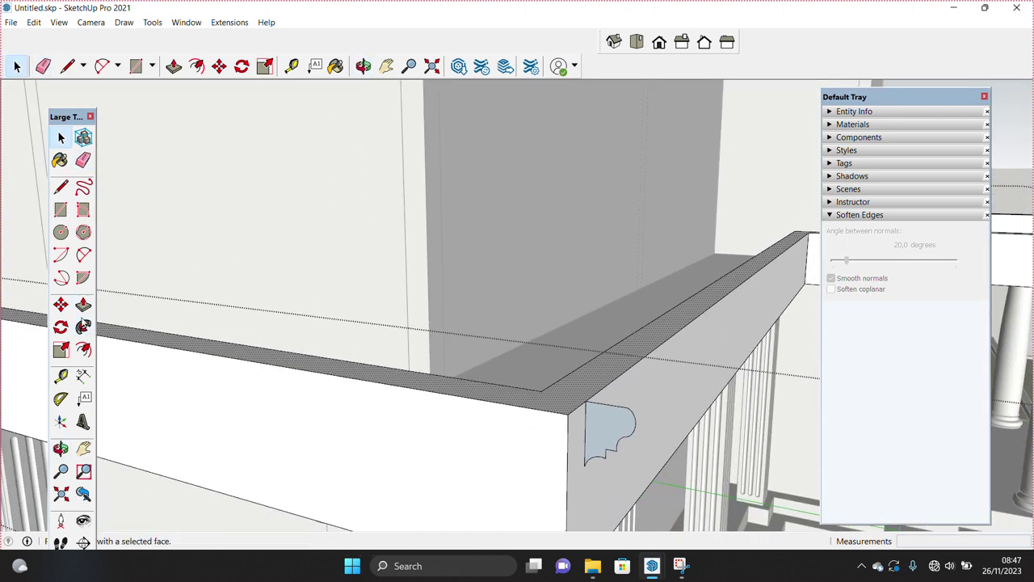
mouse_move(606, 434)
middle_mouse_down()
mouse_move(382, 368)
mouse_move(410, 434)
mouse_move(418, 364)
mouse_move(427, 377)
middle_mouse_up()
- On the beam end, draw a small rectangle and a half-circle arc, then erase the straight edge
key("l")
left_click(437, 330)
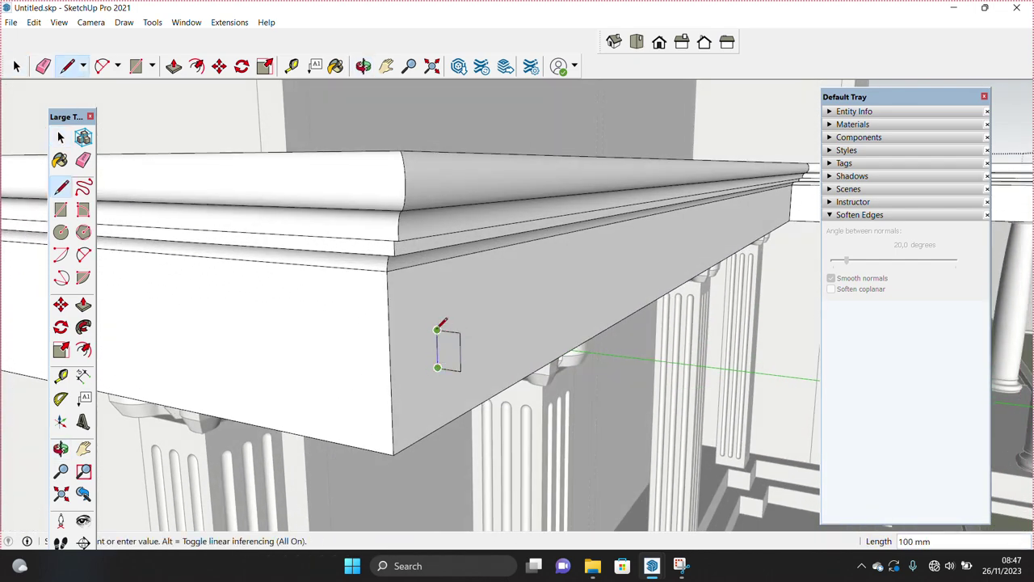
left_click(437, 330)
key("g")
scroll(461, 359, "up", 3)
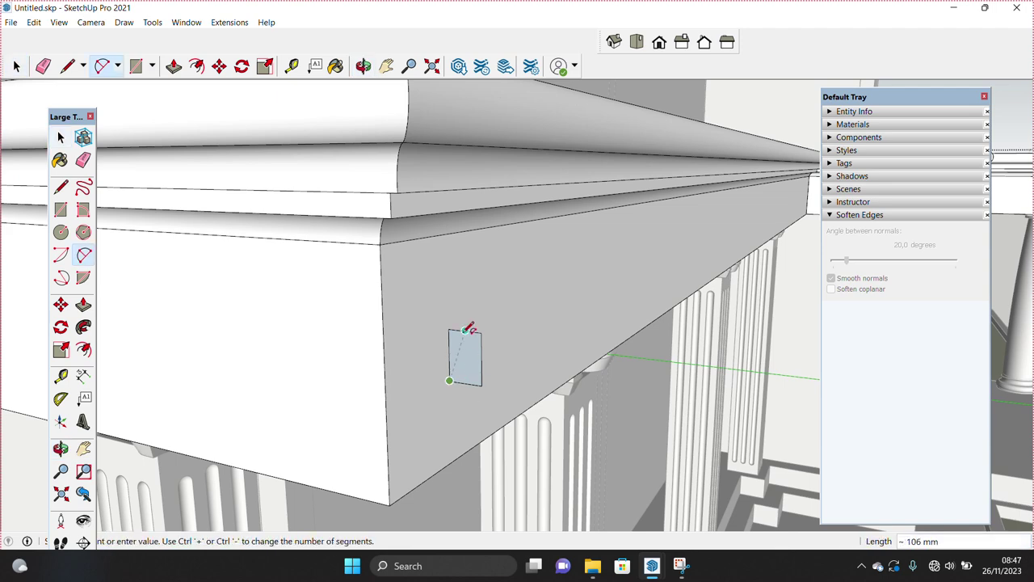
left_click(469, 329)
scroll(469, 347, "up", 1)
left_click(474, 374)
key("space")
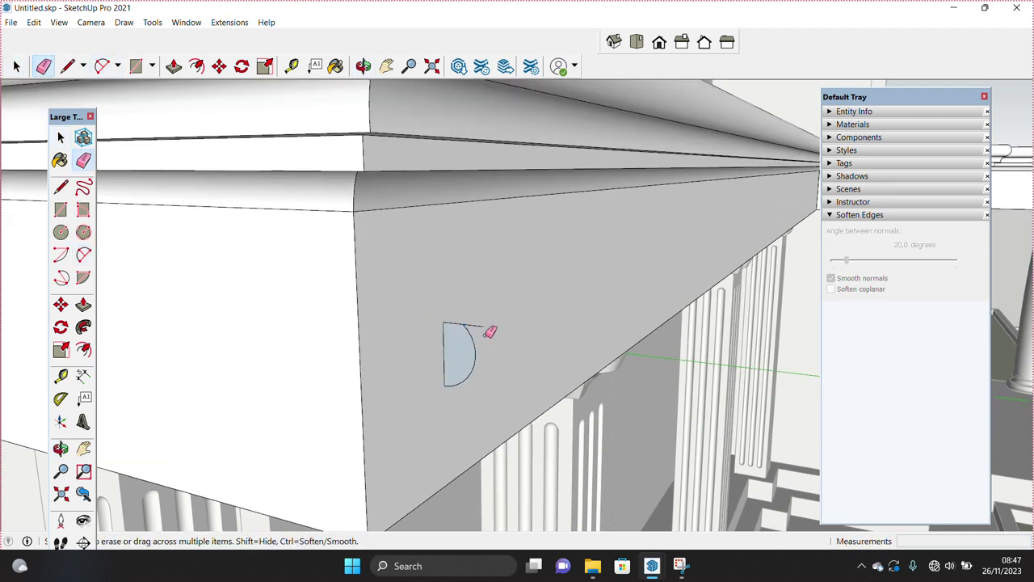
left_click(488, 333)
key("space")
scroll(460, 353, "down", 3)
mouse_move(460, 353)
middle_mouse_down()
mouse_move(452, 293)
mouse_move(487, 386)
middle_mouse_up()
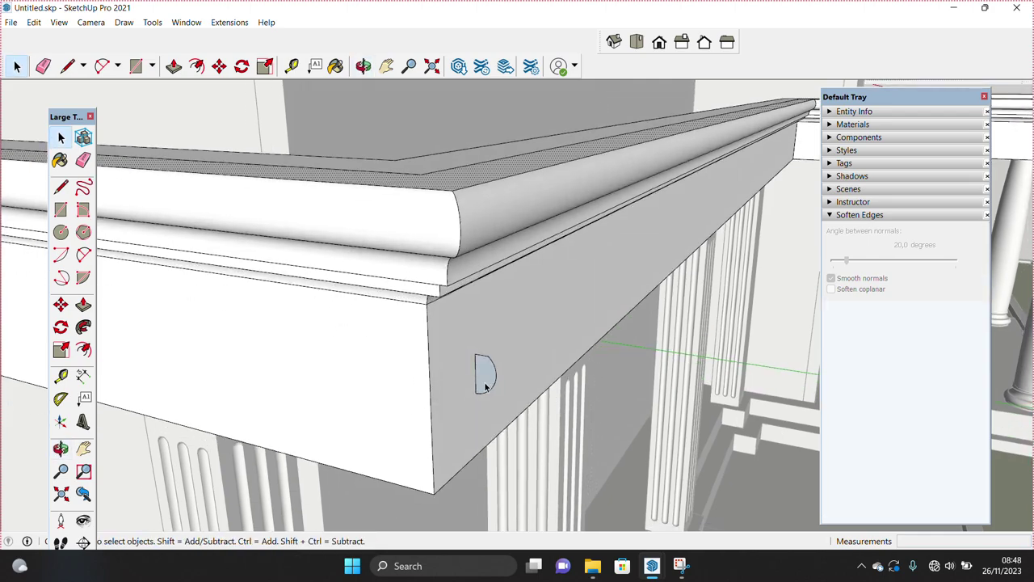
scroll(484, 369, "down", 5)
mouse_move(450, 342)
middle_mouse_down()
mouse_move(572, 325)
mouse_move(692, 326)
mouse_move(686, 288)
mouse_move(449, 356)
mouse_move(449, 211)
middle_mouse_up()
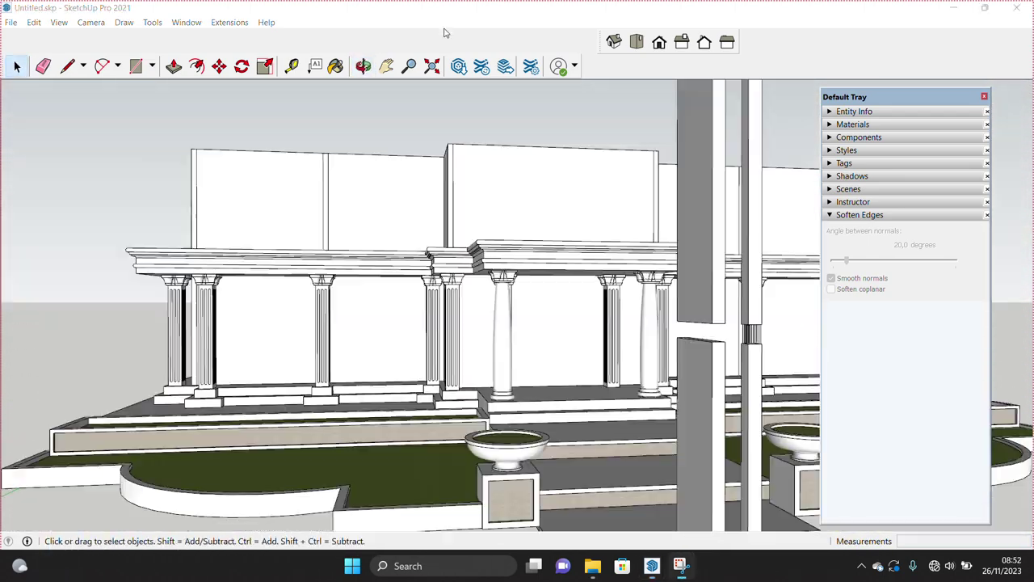
- Place Tape Measure guides offset from the left column and measured up from the floor
scroll(350, 324, "up", 2)
scroll(247, 393, "up", 3)
scroll(353, 381, "up", 2)
scroll(335, 393, "up", 2)
key("t")
scroll(234, 401, "up", 2)
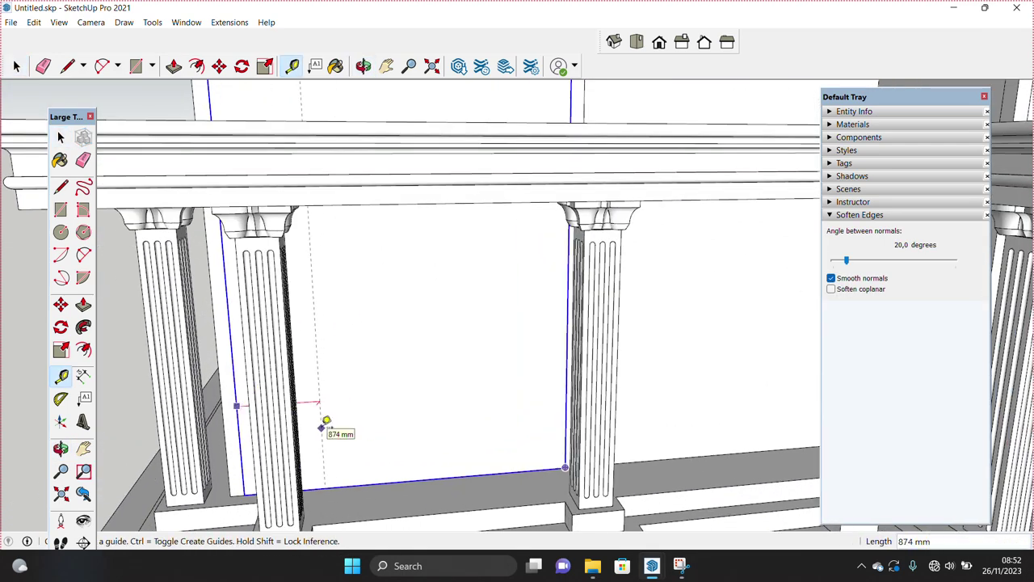
mouse_move(387, 418)
middle_mouse_down()
mouse_move(600, 388)
mouse_move(480, 429)
middle_mouse_up()
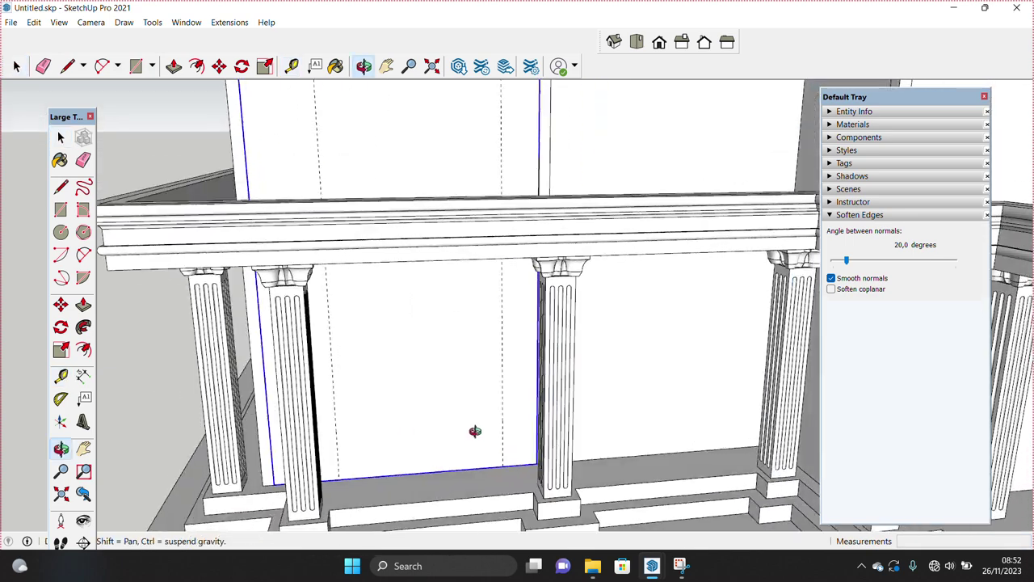
key("space")
key("t")
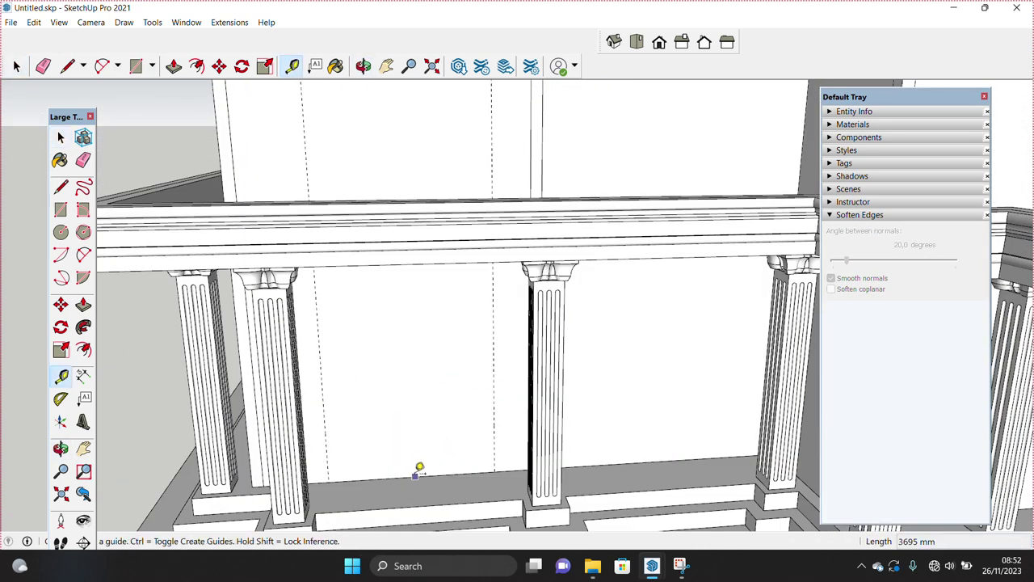
scroll(422, 409, "down", 2)
middle_click_drag(424, 379, 436, 279)
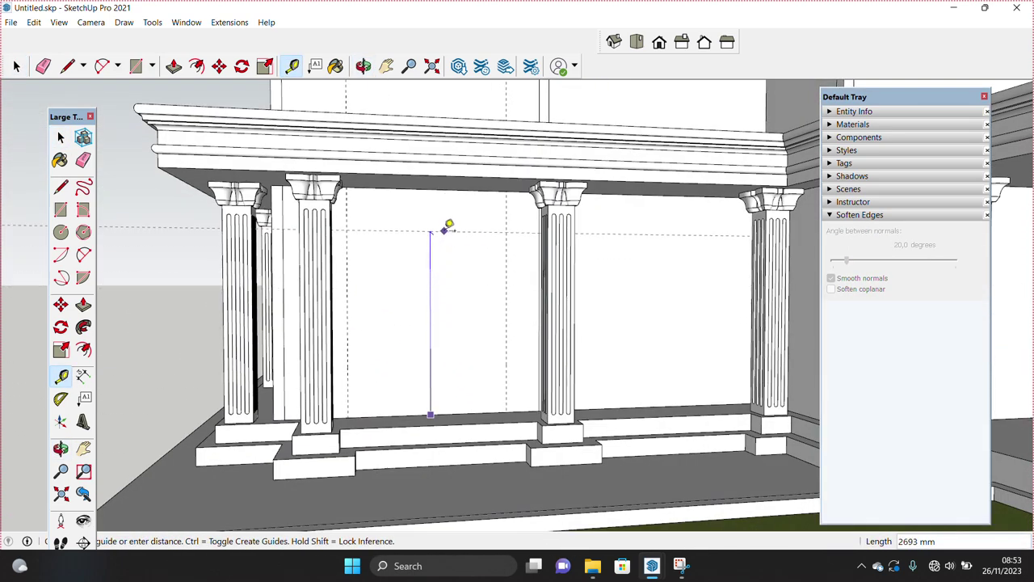
key("space")
middle_click_drag(444, 229, 399, 426)
scroll(404, 430, "up", 2)
- Draw rectangles between the columns and delete them, leaving openings about 2317 by 2716 mm
key("r")
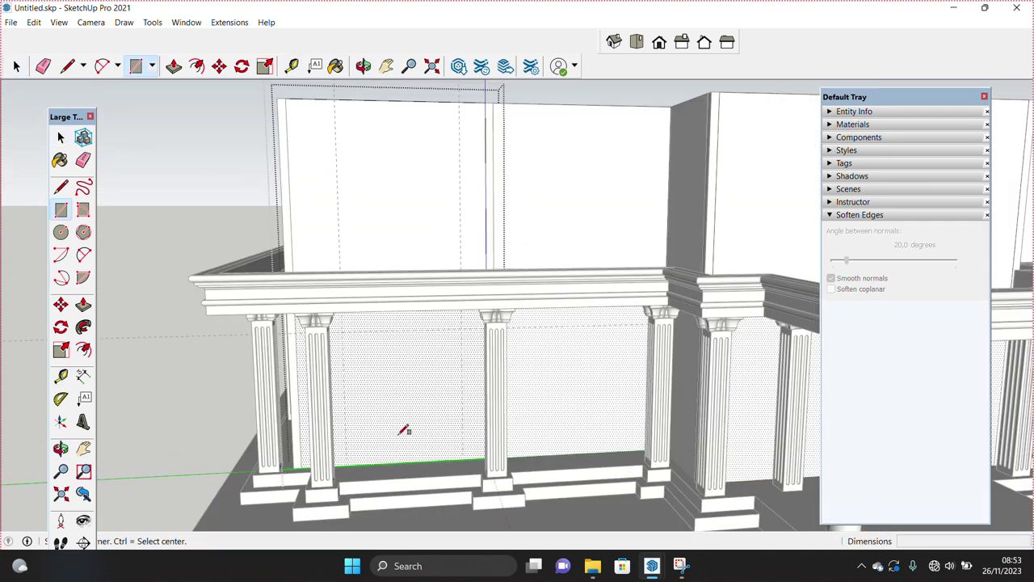
left_click(462, 327)
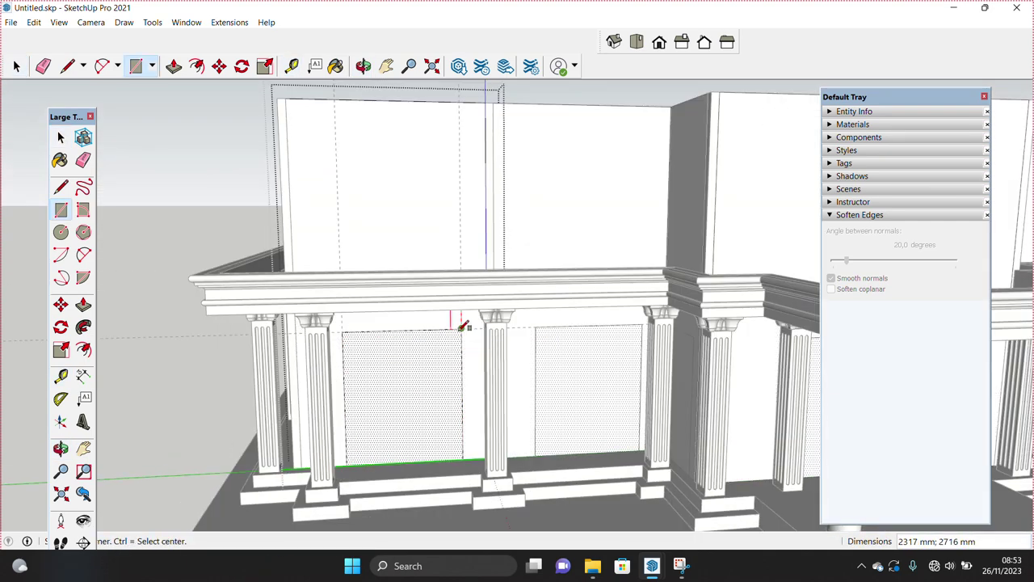
mouse_move(435, 443)
middle_mouse_down()
mouse_move(288, 412)
mouse_move(330, 445)
mouse_move(369, 445)
mouse_move(311, 411)
mouse_move(239, 441)
middle_mouse_up()
key("Delete")
scroll(239, 441, "up", 3)
scroll(265, 517, "up", 2)
scroll(243, 512, "up", 2)
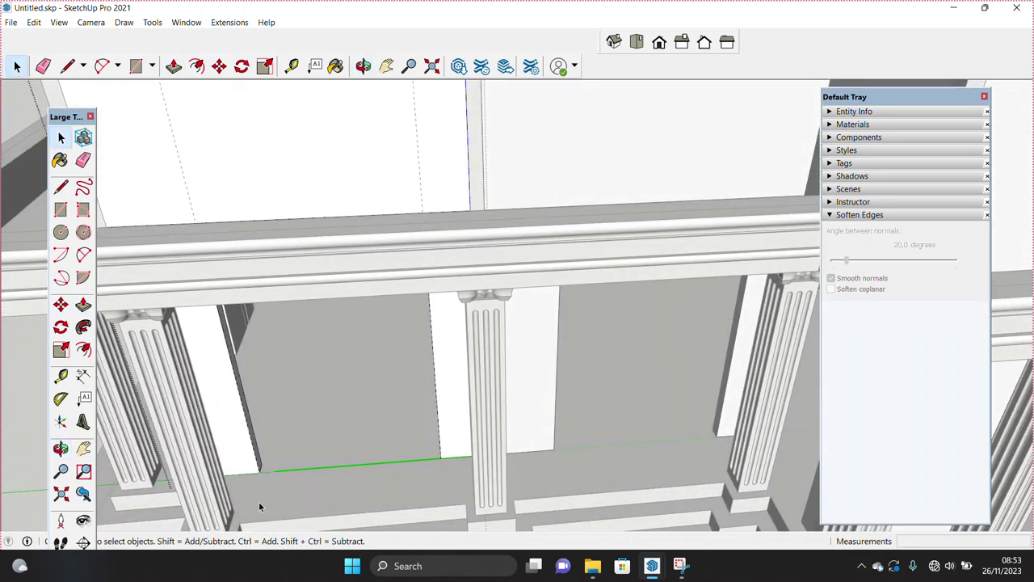
scroll(258, 506, "up", 3)
scroll(262, 475, "up", 2)
- Draw a small rectangle at the foot of the door opening with an arc at its corner
key("l")
scroll(266, 492, "up", 2)
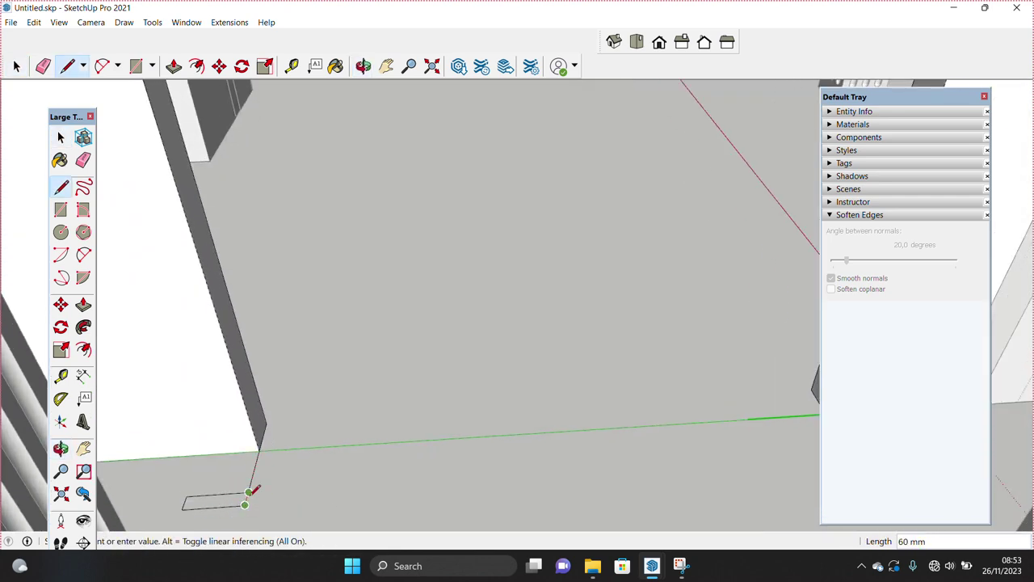
left_click(248, 492)
middle_click_drag(247, 492, 280, 461)
key("space")
key("a")
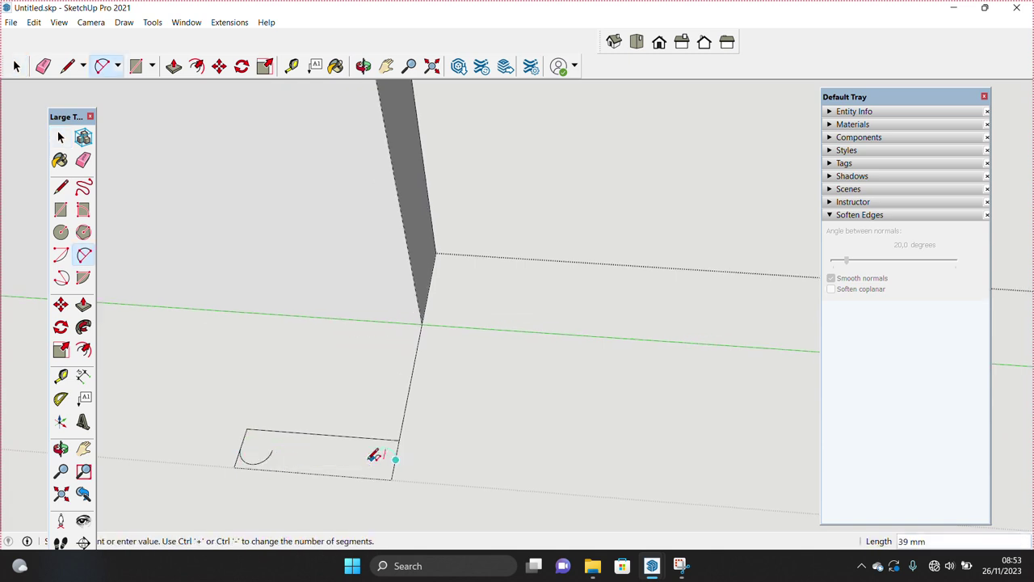
left_click(373, 476)
key("space")
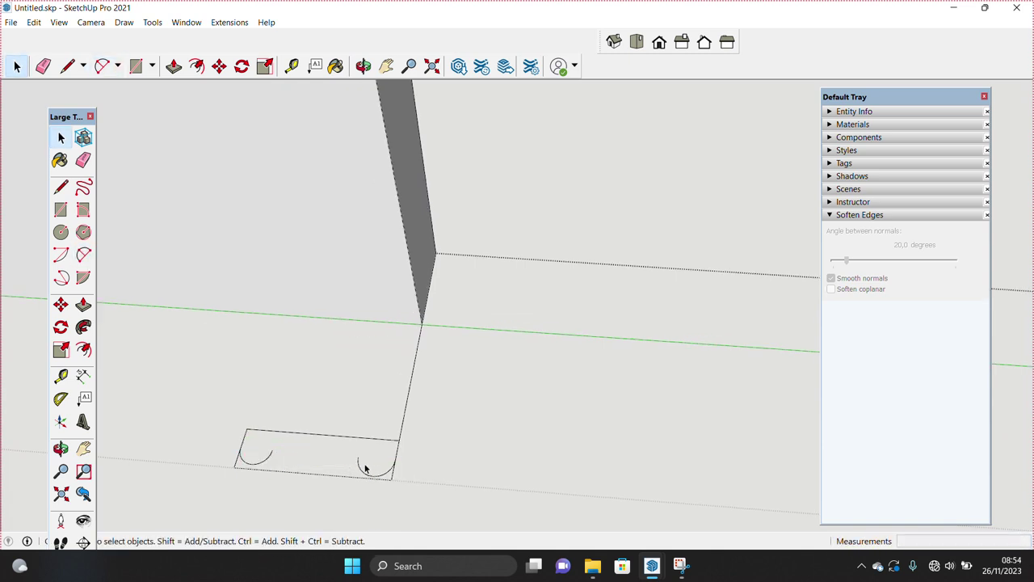
middle_click_drag(365, 468, 292, 455)
- Draw a small 2 Point Arc cusp along the rectangle's edge
key("l")
key("space")
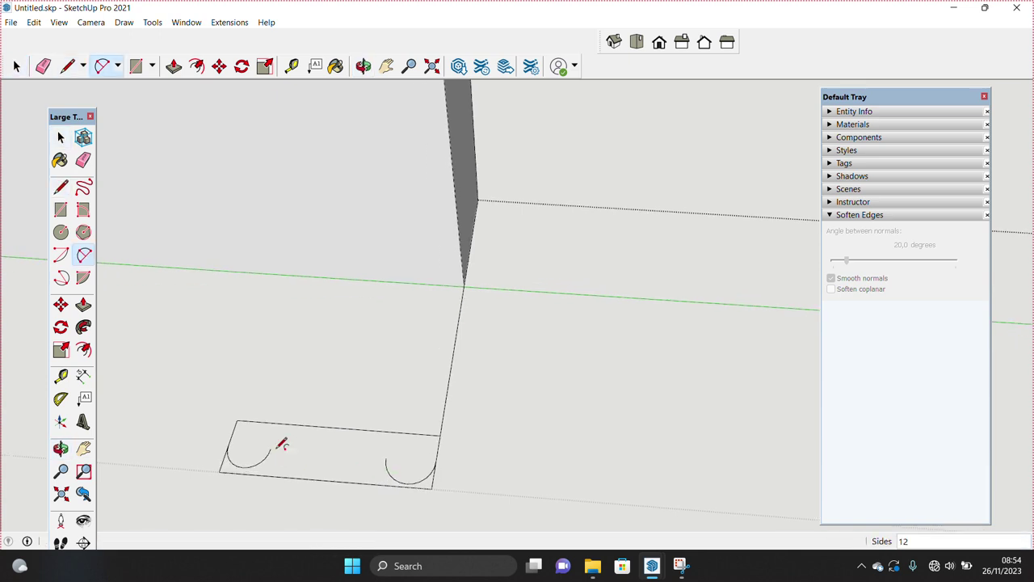
key("a")
left_click(267, 445)
left_click(279, 457)
middle_click_drag(299, 455, 292, 455)
left_click(284, 459)
key("space")
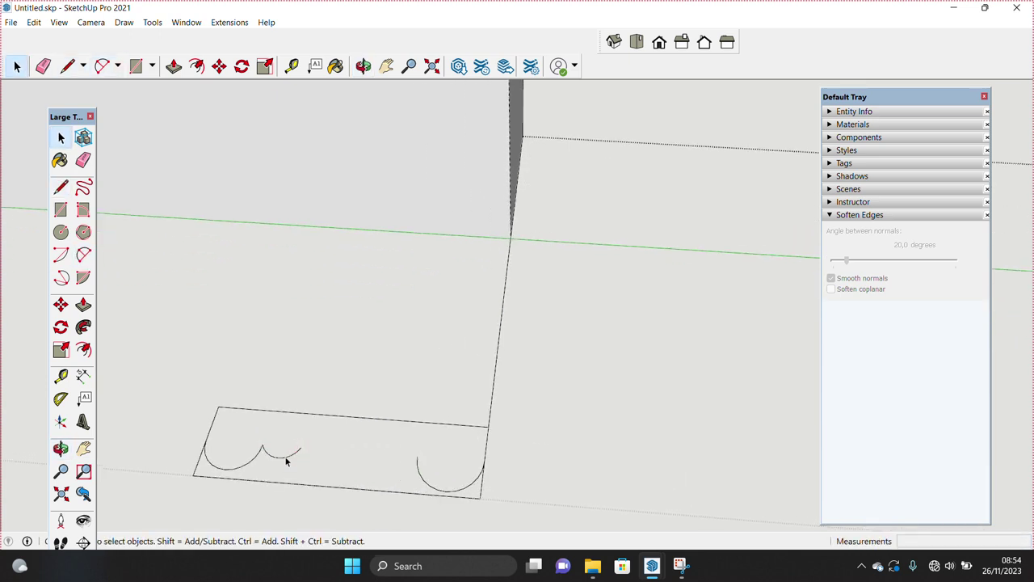
- Move-copy the arc twice along the edge to form a row of cusps, then erase extra edges
key("space")
key("m")
middle_click_drag(303, 450, 267, 442)
left_click(261, 445)
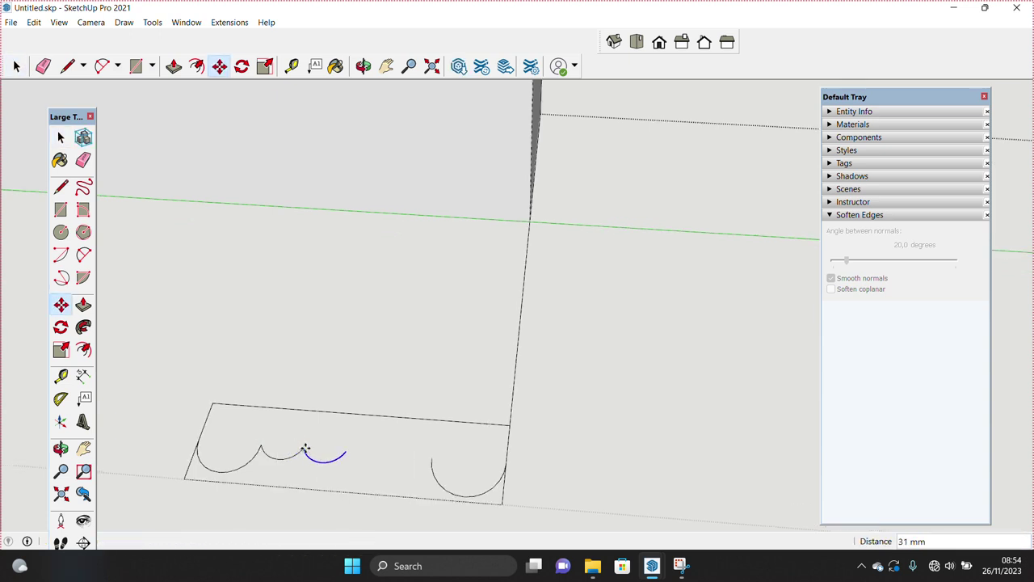
left_click(303, 450)
left_click(345, 451)
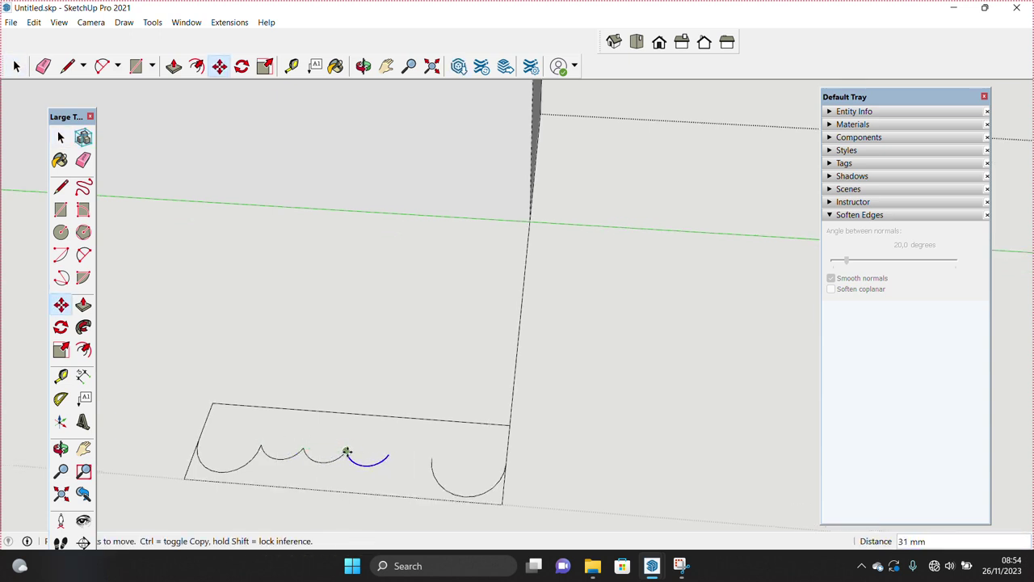
left_click(386, 457)
key("space")
mouse_move(453, 472)
middle_mouse_down()
mouse_move(498, 370)
mouse_move(577, 261)
mouse_move(538, 339)
mouse_move(777, 348)
mouse_move(587, 341)
mouse_move(669, 294)
mouse_move(651, 283)
mouse_move(647, 250)
mouse_move(605, 323)
mouse_move(642, 208)
middle_mouse_up()
key("e")
key("space")
- Sweep the scalloped profile around the door opening and reverse the molding's faces
scroll(678, 186, "down", 2)
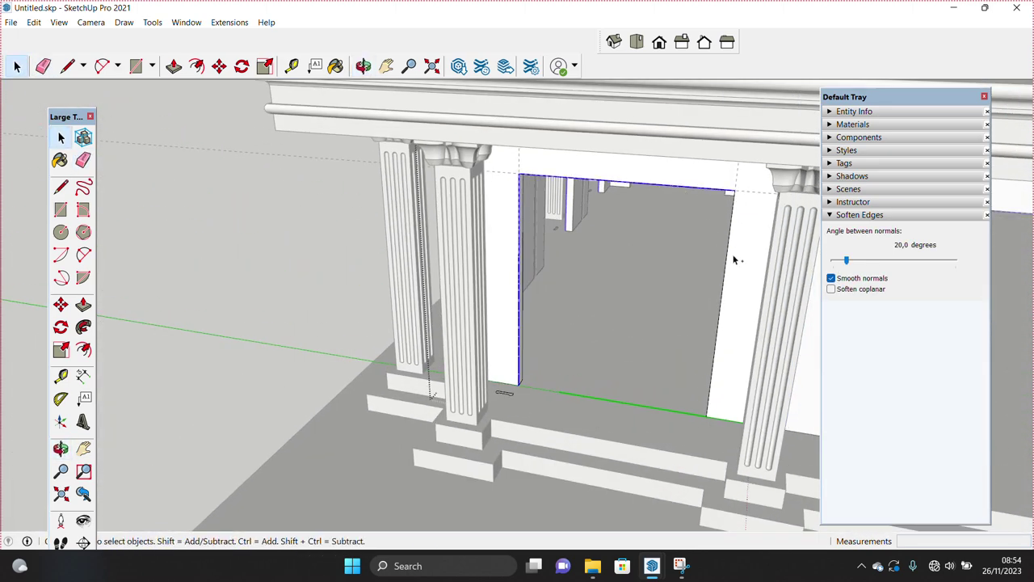
scroll(578, 408, "up", 3)
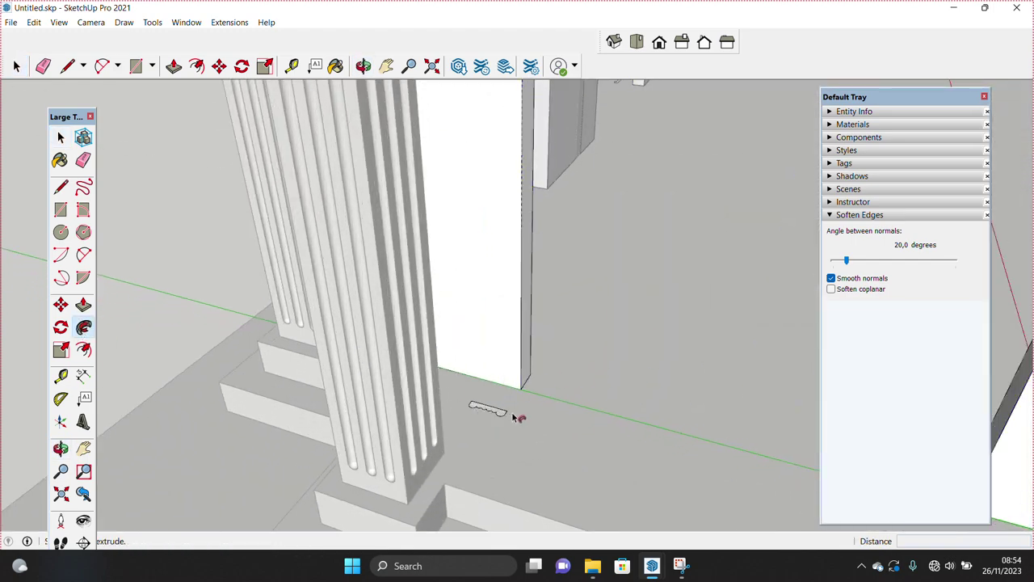
left_click(502, 410)
middle_click_drag(496, 414, 465, 405)
key("space")
scroll(462, 405, "up", 2)
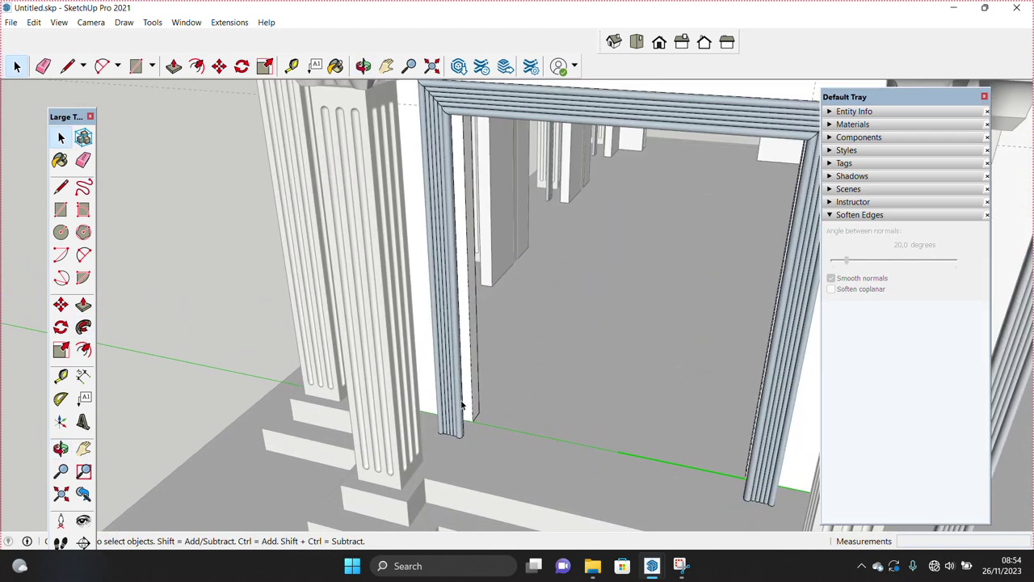
triple_click(463, 406)
right_click(462, 402)
left_click(510, 324)
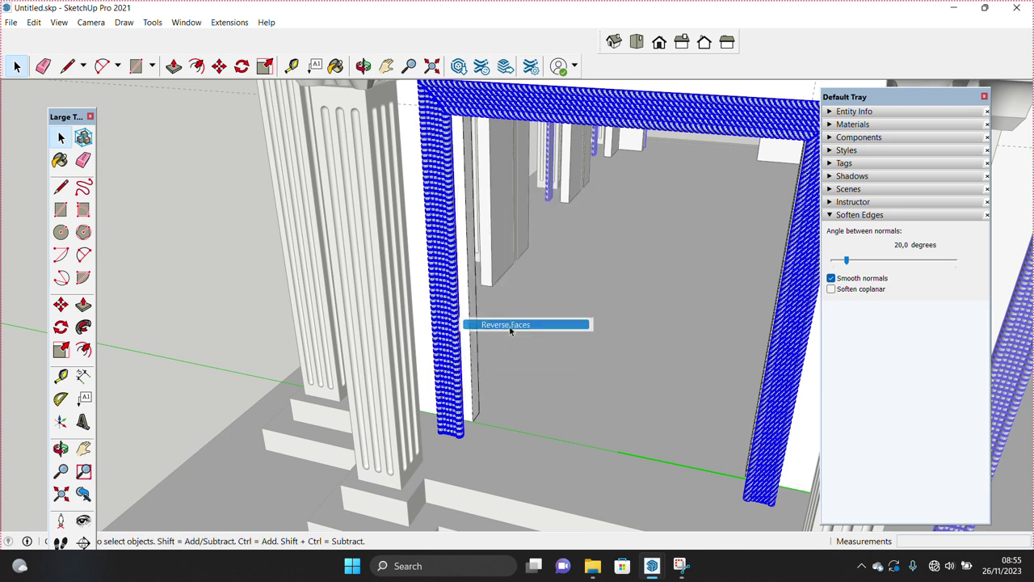
- Group the door molding and move it into its final position
right_click(448, 387)
left_click(484, 289)
scroll(475, 434, "up", 5)
scroll(457, 451, "up", 1)
key("m")
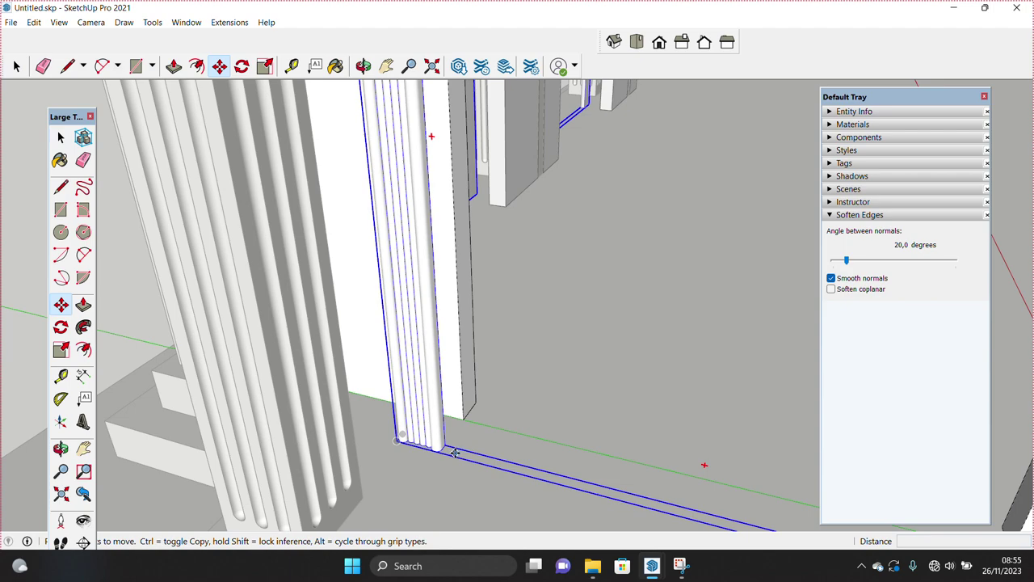
left_click(457, 451)
scroll(457, 451, "up", 1)
left_click(466, 420)
key("space")
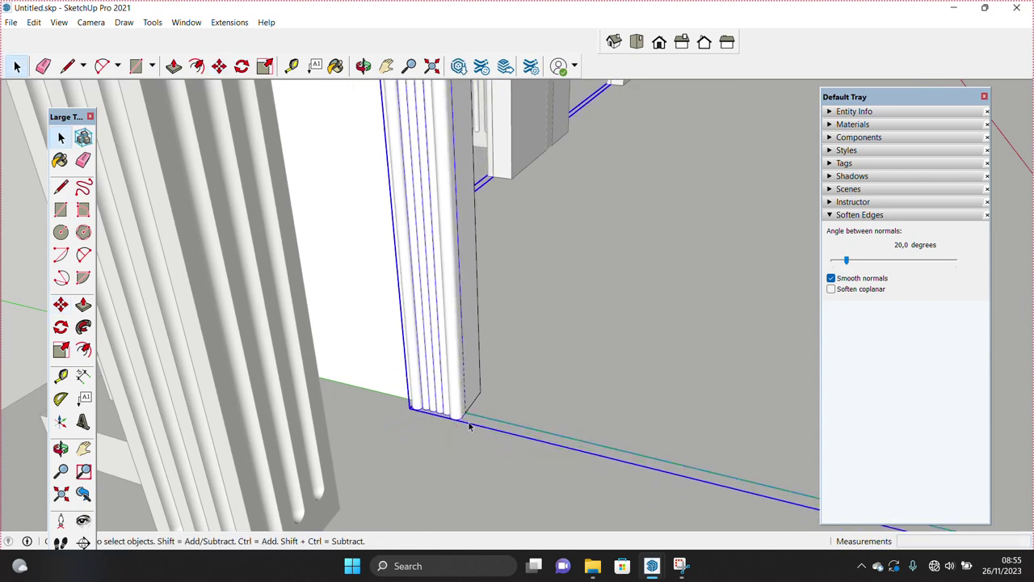
- Begin a rectangle on the floor beside the column base
scroll(466, 420, "down", 3)
middle_click_drag(466, 420, 525, 443)
scroll(525, 444, "up", 5)
key("r")
mouse_move(266, 471)
middle_mouse_down()
mouse_move(411, 477)
mouse_move(722, 456)
middle_mouse_up()
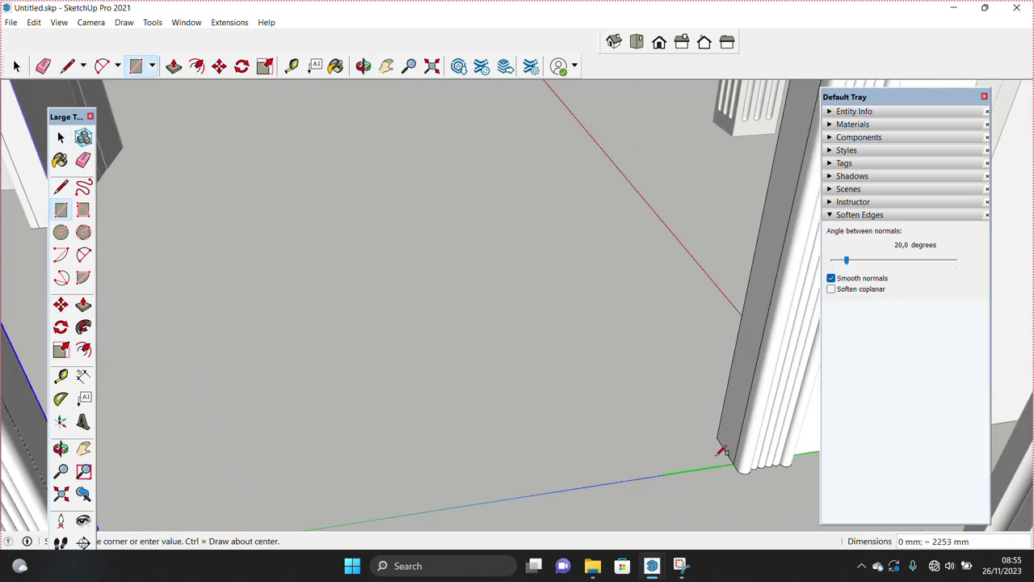
- Finish the floor strip and push/pull it up into a low wall between the columns
left_click(720, 462)
key("space")
scroll(593, 482, "down", 3)
key("p")
left_click(595, 484)
scroll(602, 462, "down", 2)
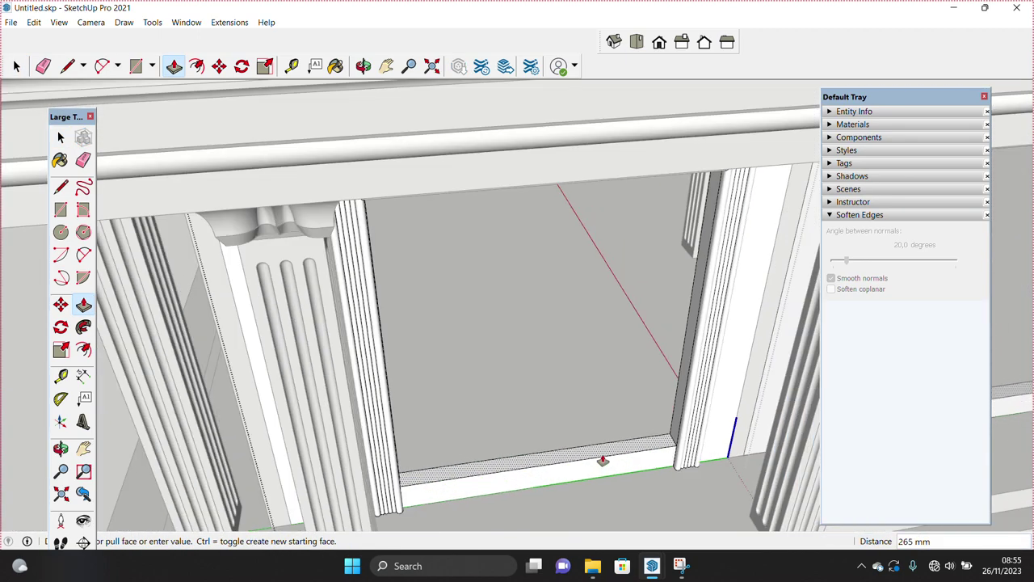
scroll(610, 415, "up", 2)
left_click(613, 412)
key("space")
- Offset the wall's front face inward to outline the panel
mouse_move(614, 426)
middle_mouse_down()
mouse_move(493, 404)
mouse_move(423, 415)
middle_mouse_up()
left_click(422, 415)
key("f")
left_click(438, 418)
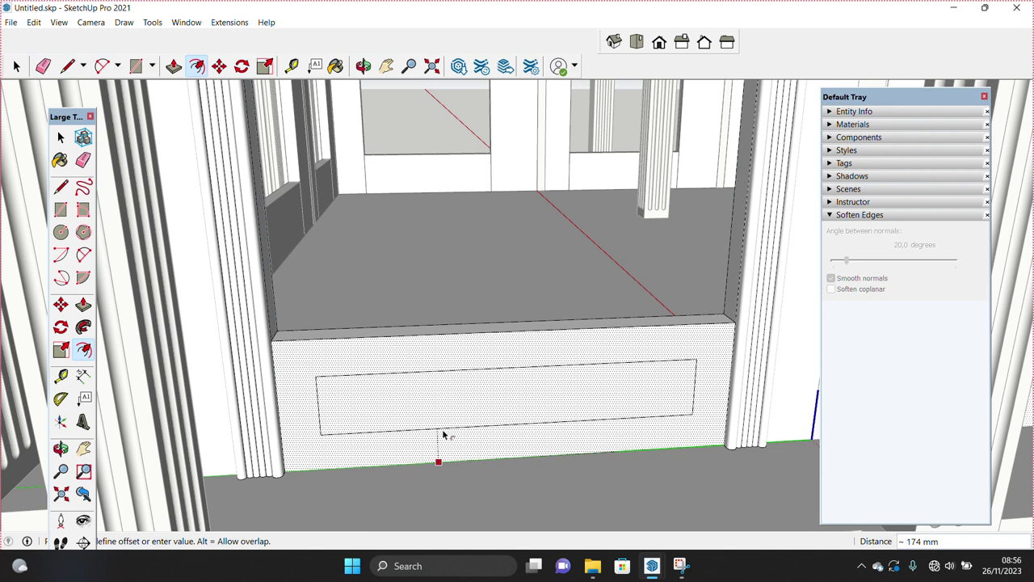
left_click(443, 447)
key("space")
- Draw a circle on the panel's top-left corner and copy it to a lower corner
scroll(312, 389, "up", 2)
key("c")
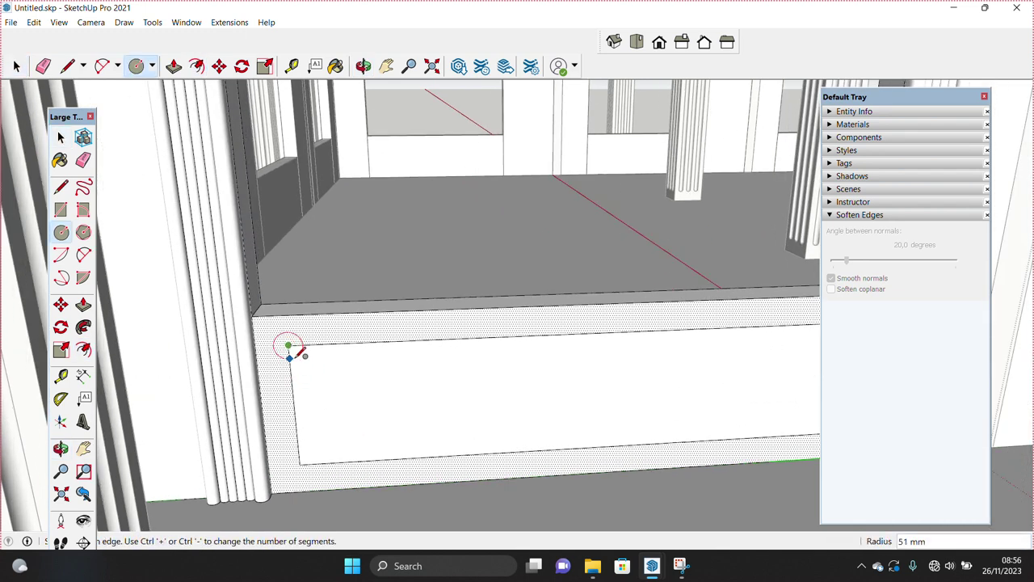
left_click(310, 360)
key("space")
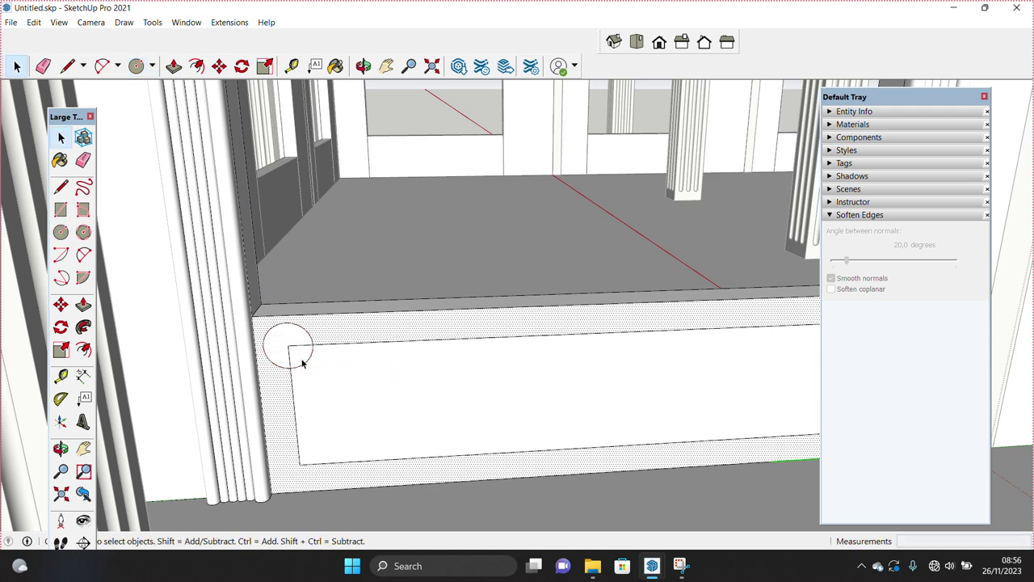
key("m")
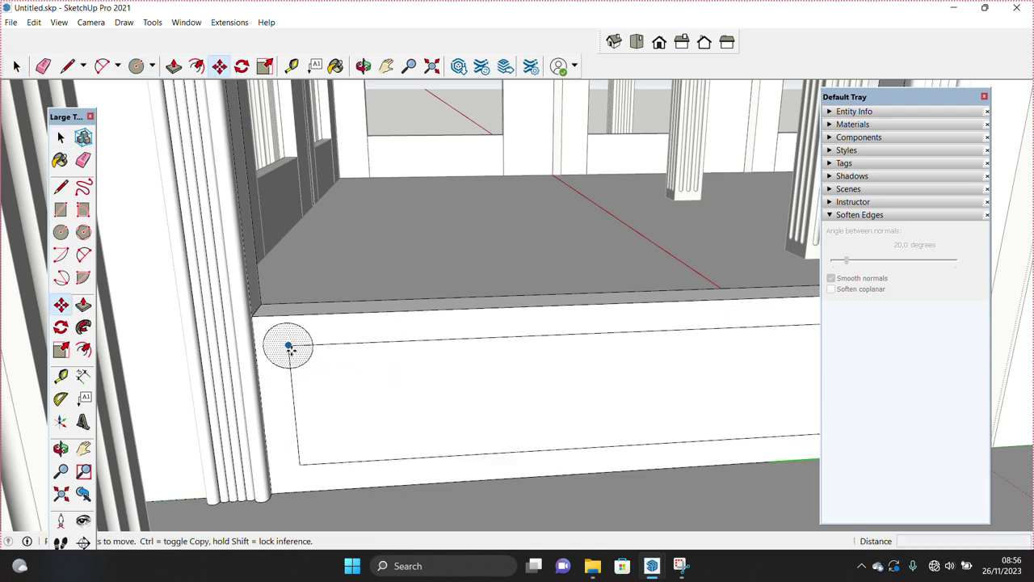
left_click(288, 345)
mouse_move(299, 465)
middle_mouse_down()
mouse_move(231, 429)
mouse_move(514, 425)
middle_mouse_up()
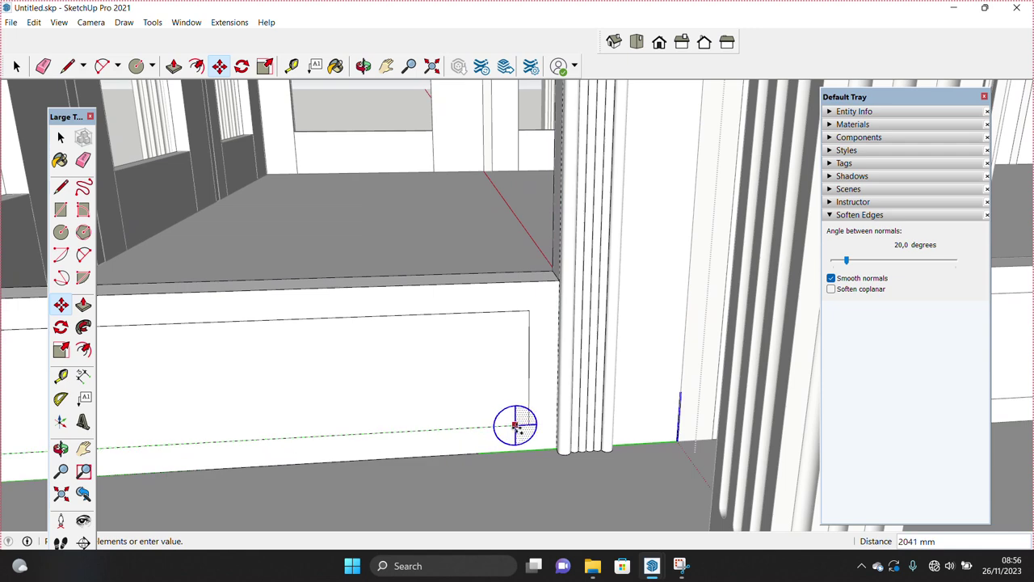
left_click(529, 425)
key("space")
- Erase the leftover circle edges so the panel corners become concave cusps
key("e")
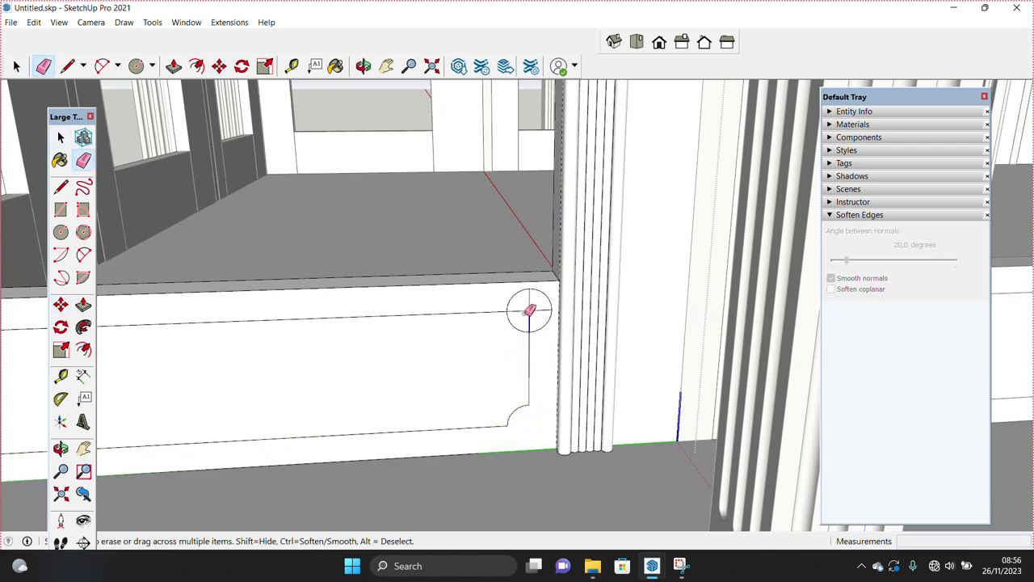
mouse_move(547, 328)
middle_mouse_down()
mouse_move(452, 388)
mouse_move(283, 350)
middle_mouse_up()
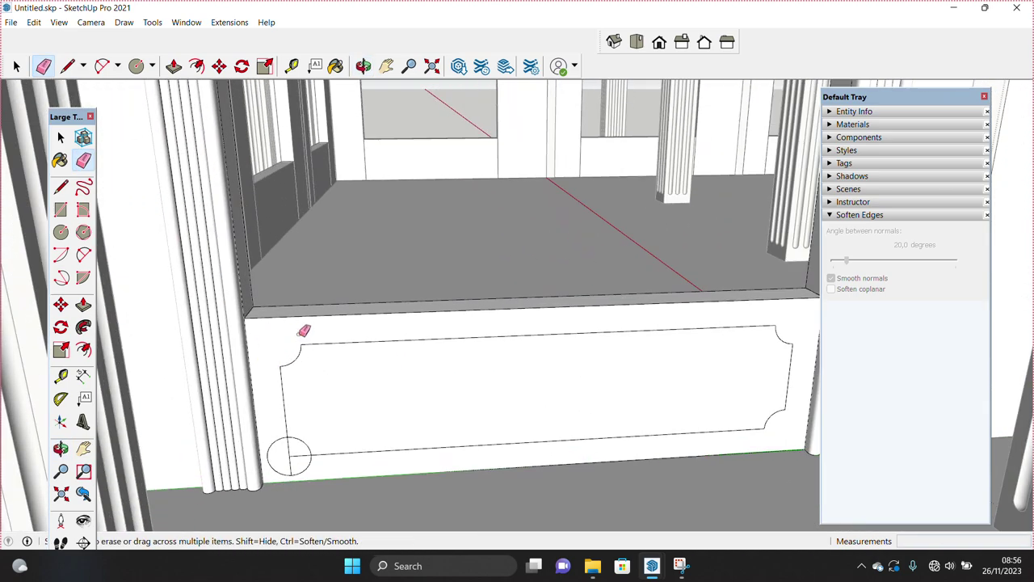
left_click(306, 464)
key("space")
mouse_move(305, 464)
middle_mouse_down()
mouse_move(289, 455)
mouse_move(381, 411)
mouse_move(353, 439)
mouse_move(288, 455)
middle_mouse_up()
scroll(289, 454, "up", 3)
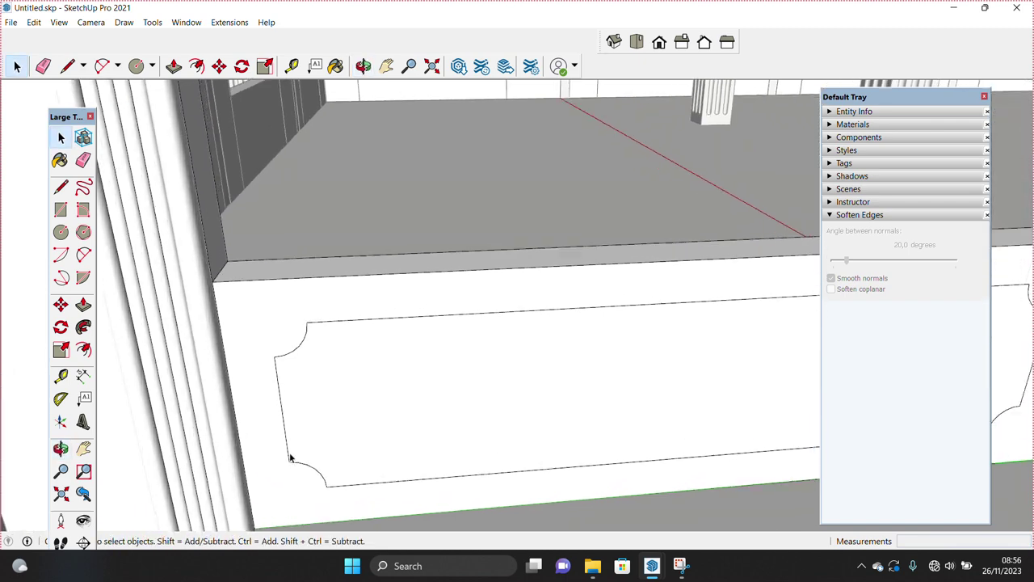
key("l")
scroll(285, 420, "up", 1)
middle_click_drag(282, 410, 267, 407)
- Draw a two-point arc on the small profile face and erase its leftover edges
key("space")
key("a")
left_click(267, 411)
left_click(301, 410)
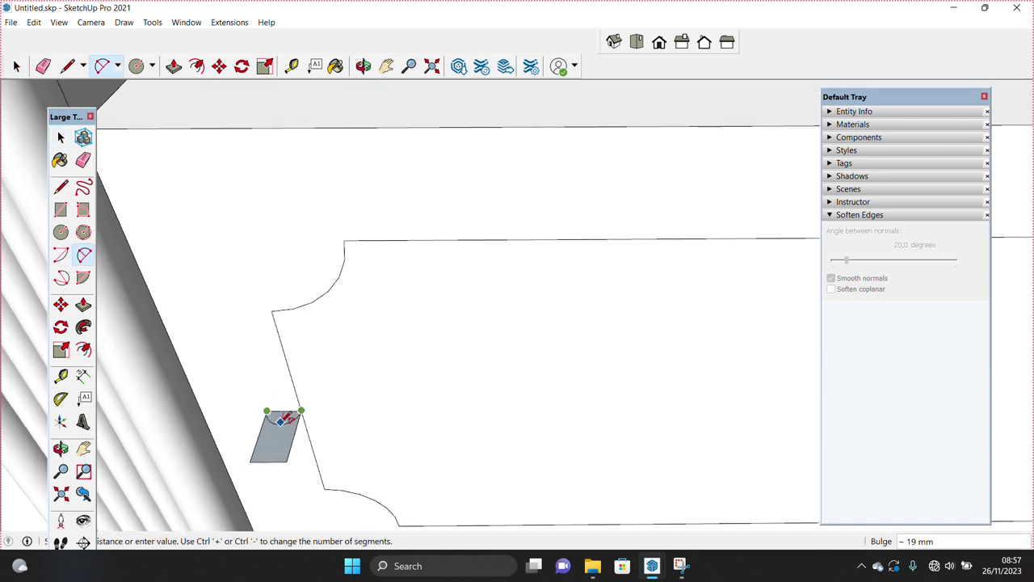
left_click(283, 420)
key("space")
key("e")
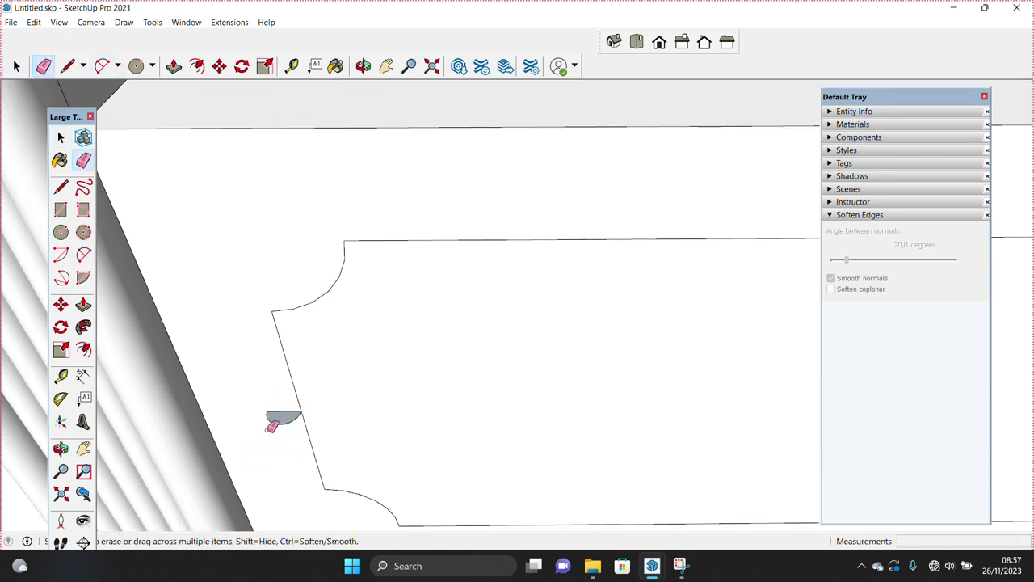
middle_click_drag(265, 427, 328, 422)
- Sweep the arc profile around the cusped panel outline with Follow Me
left_click(83, 326)
left_click(286, 420)
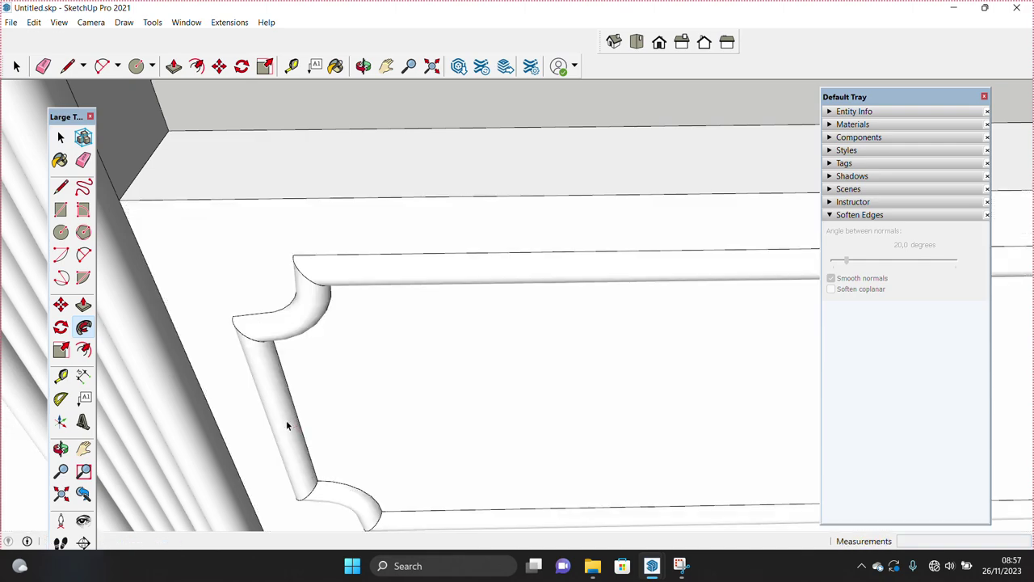
scroll(286, 420, "down", 3)
key("space")
- Offset the panel face inside the moulding to create an inner outline
middle_click_drag(423, 425, 505, 275)
left_click(397, 415)
key("f")
left_click(388, 437)
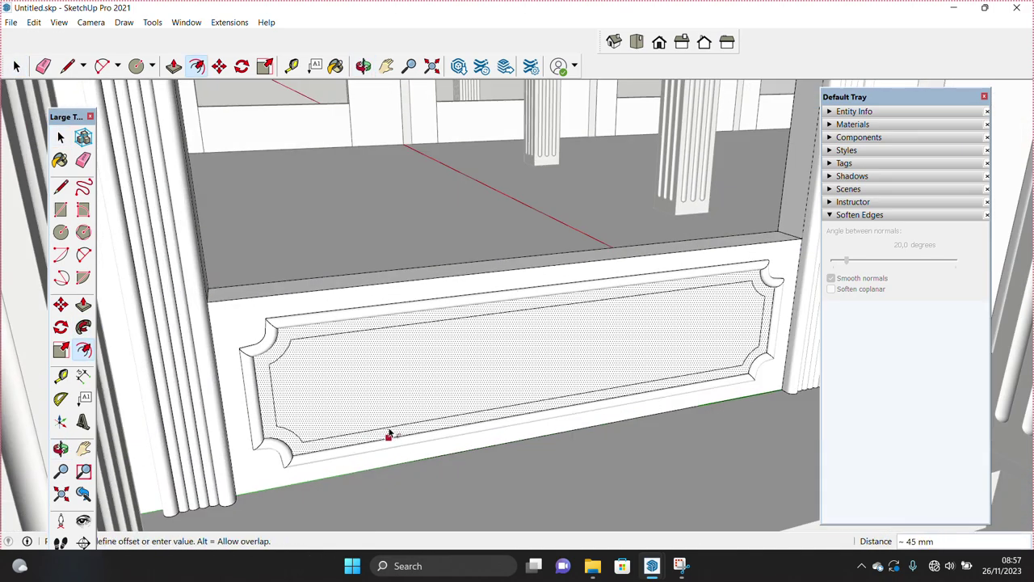
left_click(390, 434)
key("space")
- Push the inner panel face inward to recess it into the wall
scroll(390, 434, "up", 2)
left_click(393, 419)
key("p")
left_click(393, 417)
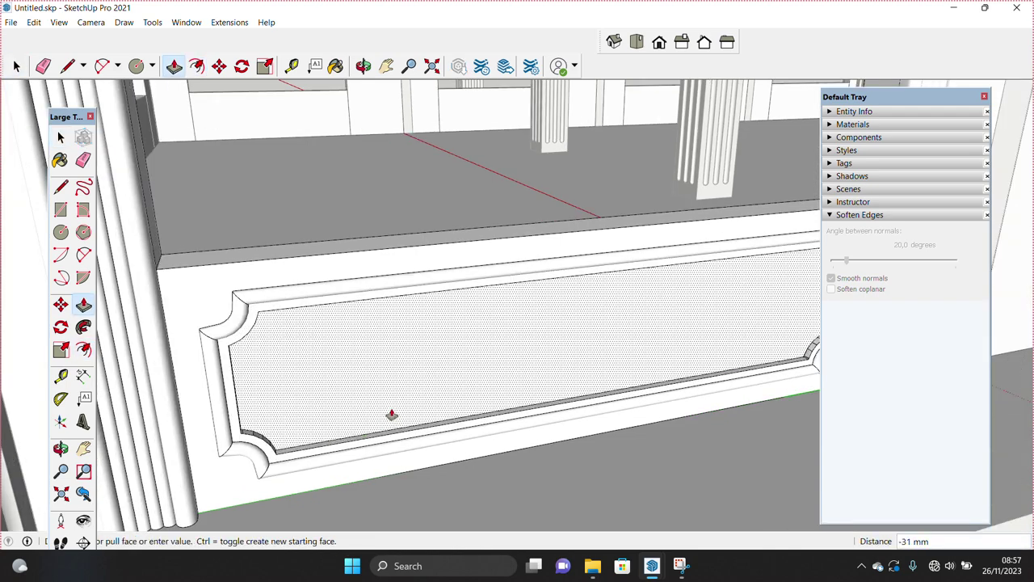
left_click(394, 419)
key("space")
middle_click_drag(383, 423, 501, 380)
- Paint the recessed panel with the grey Color M03 material
left_click(847, 125)
left_click_drag(976, 247, 984, 380)
left_click(942, 276)
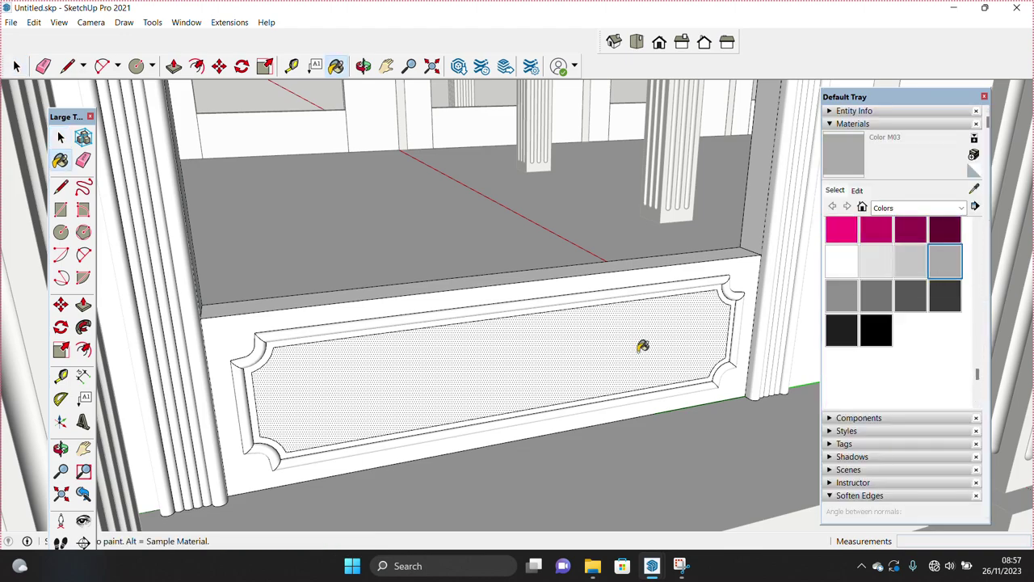
left_click(641, 342)
scroll(577, 383, "down", 3)
key("space")
- Begin a line at the corner of the opening above the panel
mouse_move(576, 382)
middle_mouse_down()
mouse_move(370, 411)
mouse_move(243, 388)
middle_mouse_up()
scroll(367, 424, "down", 2)
scroll(368, 424, "down", 3)
scroll(202, 423, "up", 5)
key("l")
left_click(192, 429)
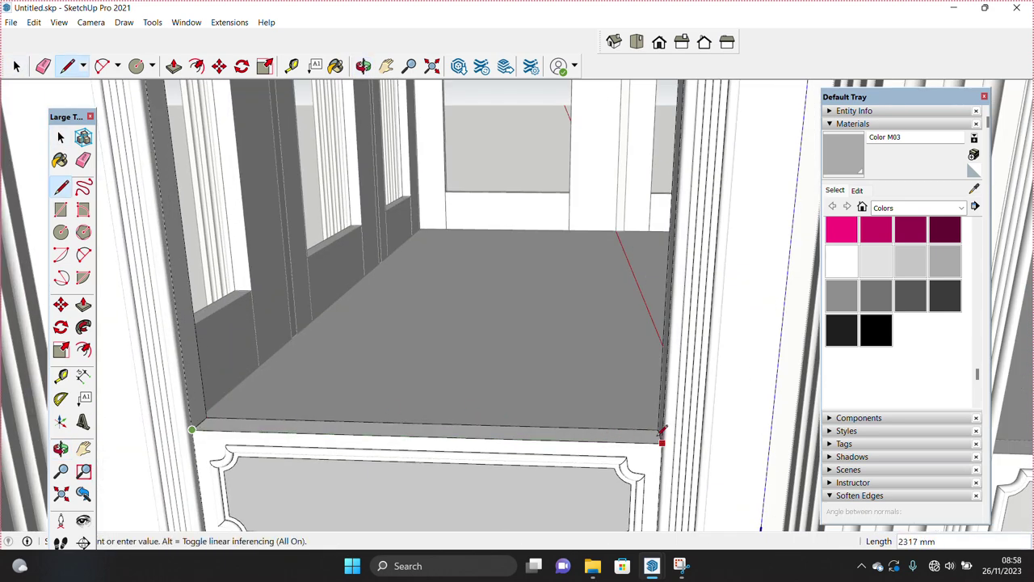
- Close the opening with a line, offset its face into a thin frame, and delete the inner face
left_click(660, 433)
key("space")
left_click(514, 399)
key("f")
left_click(373, 431)
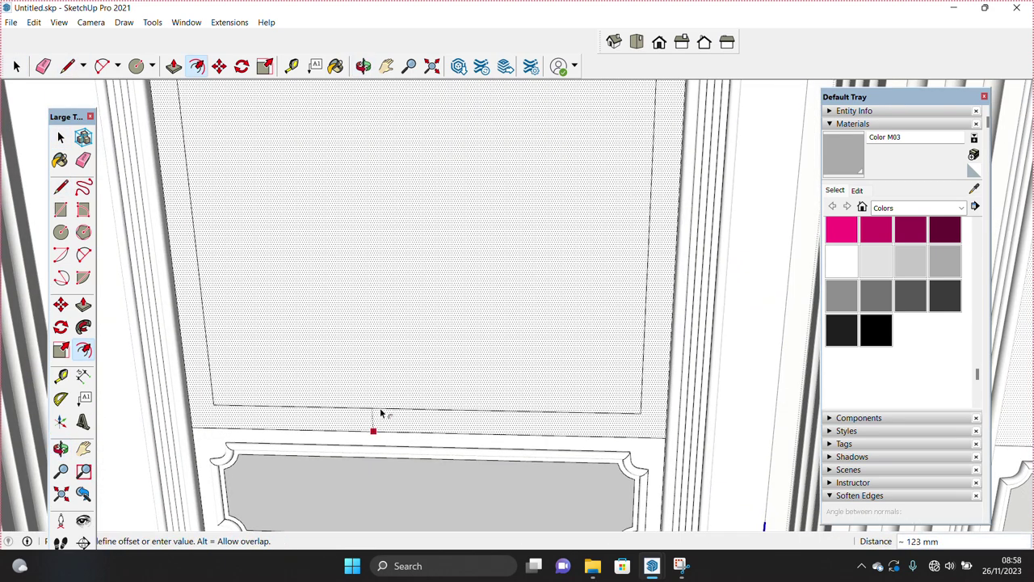
left_click(379, 413)
key("space")
left_click(495, 392)
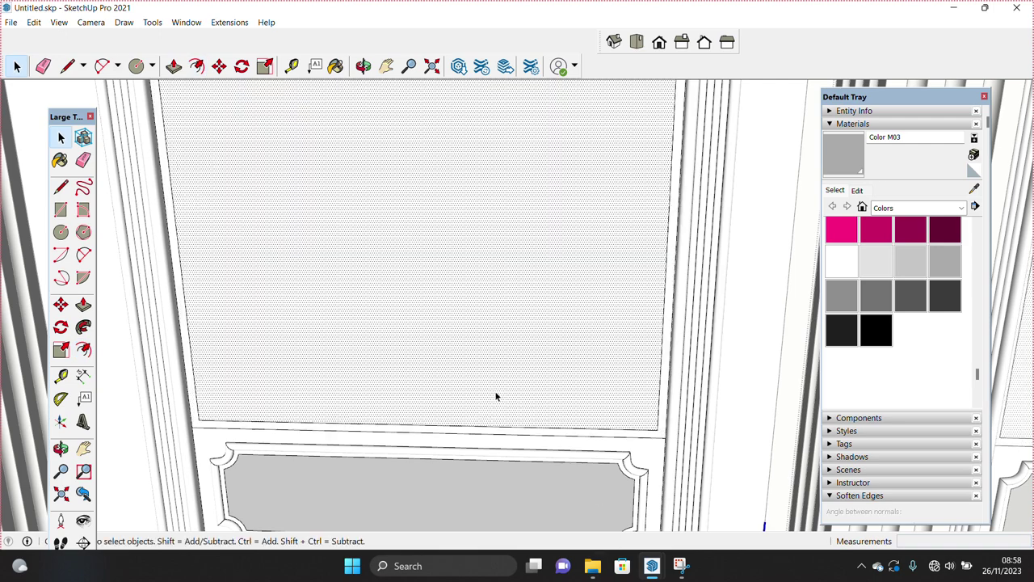
key("Delete")
scroll(205, 430, "up", 2)
- Select all the connected window frame geometry
triple_click(204, 430)
right_click(204, 430)
mouse_move(242, 359)
middle_mouse_down()
mouse_move(227, 415)
mouse_move(286, 395)
middle_mouse_up()
scroll(286, 395, "up", 3)
scroll(242, 436, "up", 2)
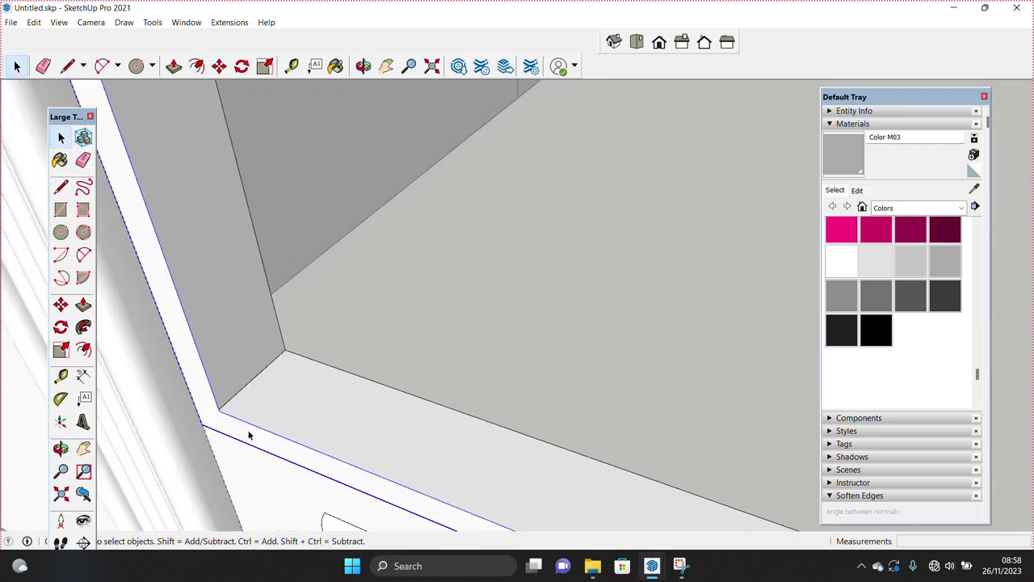
scroll(249, 436, "up", 2)
- Nudge the selected frame geometry into place with Move
key("p")
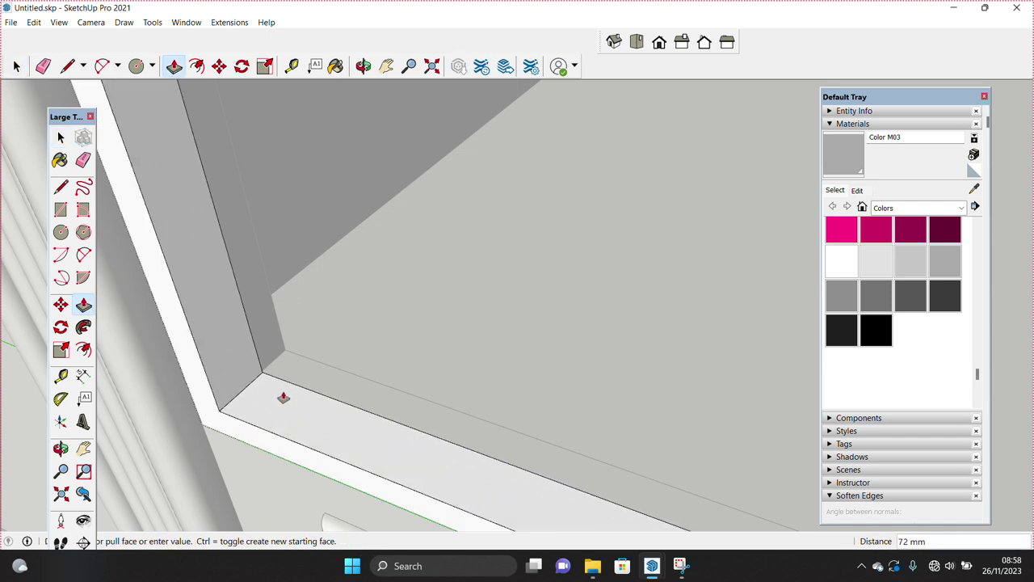
key("space")
middle_click_drag(283, 395, 323, 452)
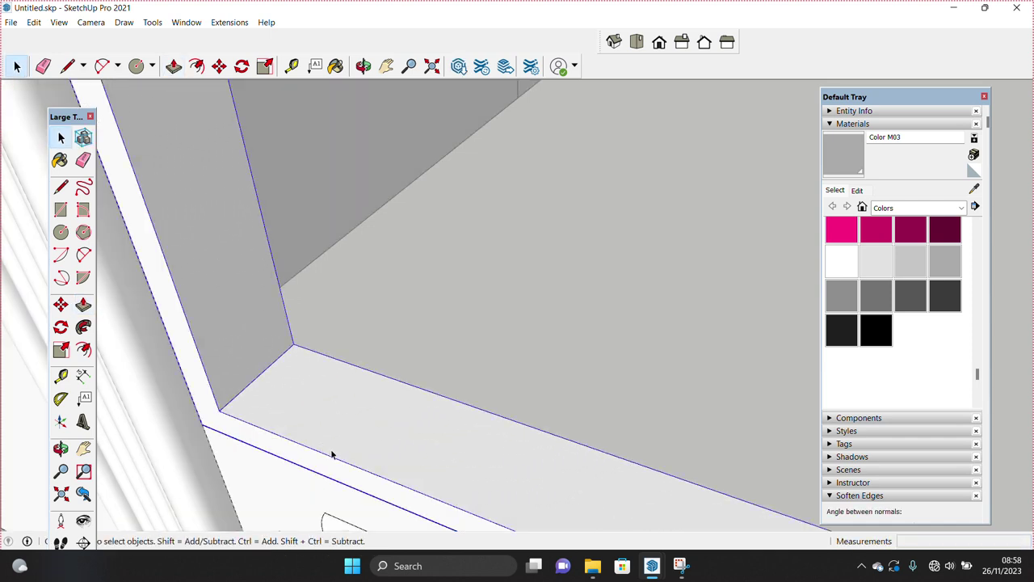
key("m")
left_click(302, 431)
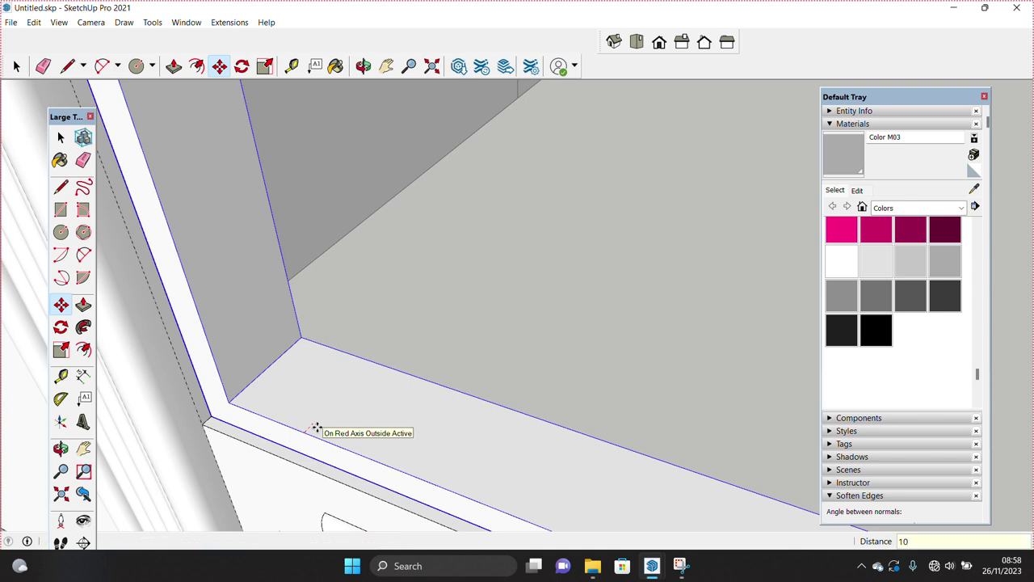
key("space")
scroll(323, 439, "down", 3)
middle_click_drag(383, 387, 238, 412)
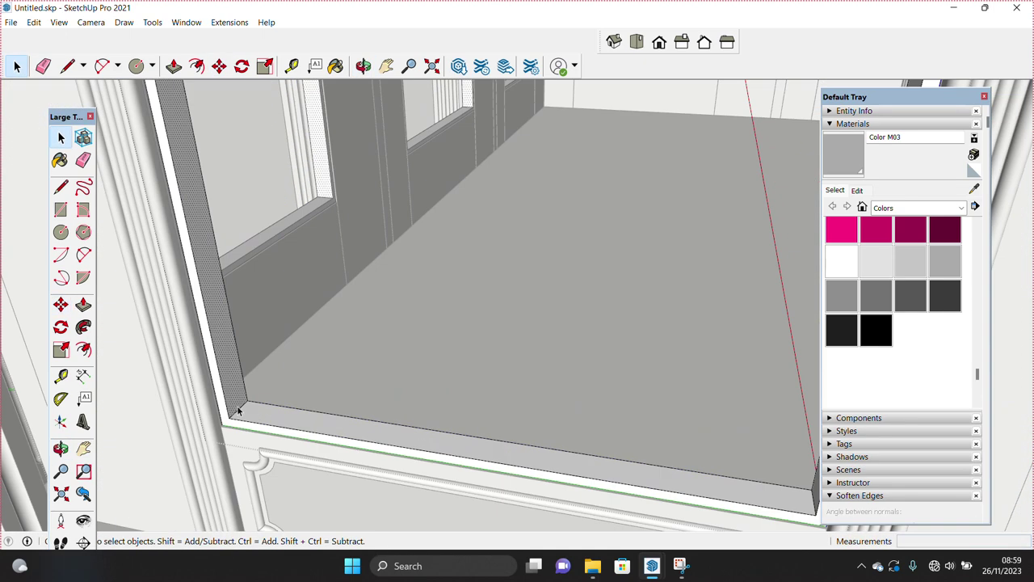
- Copy the frame's side strip to the middle of the window
key("m")
left_click(236, 412)
scroll(288, 431, "down", 3)
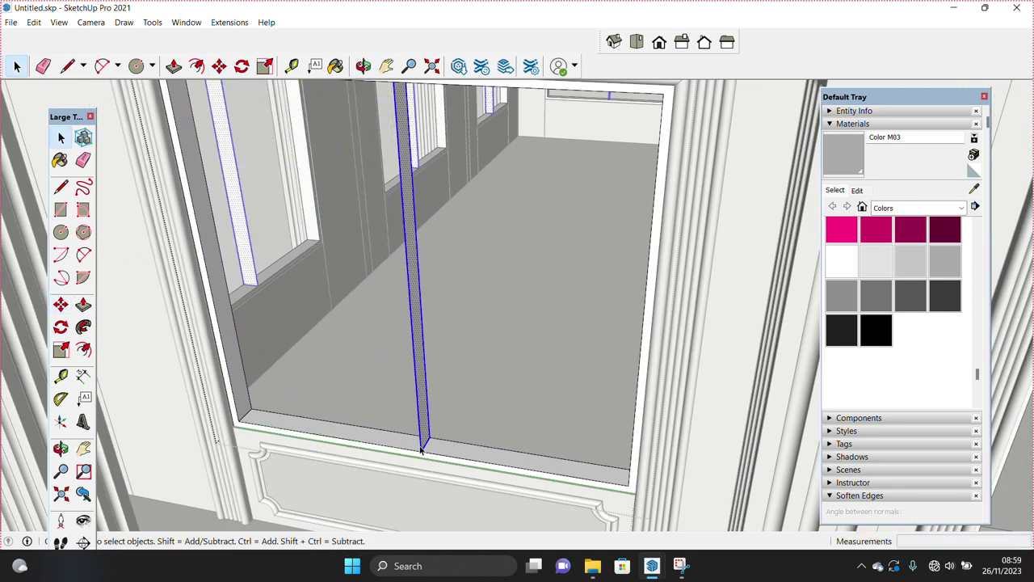
scroll(421, 452, "up", 3)
middle_click_drag(420, 452, 341, 438)
- Pull the middle strip's face out 20 mm to form the mullion
key("space")
key("p")
left_click(349, 429)
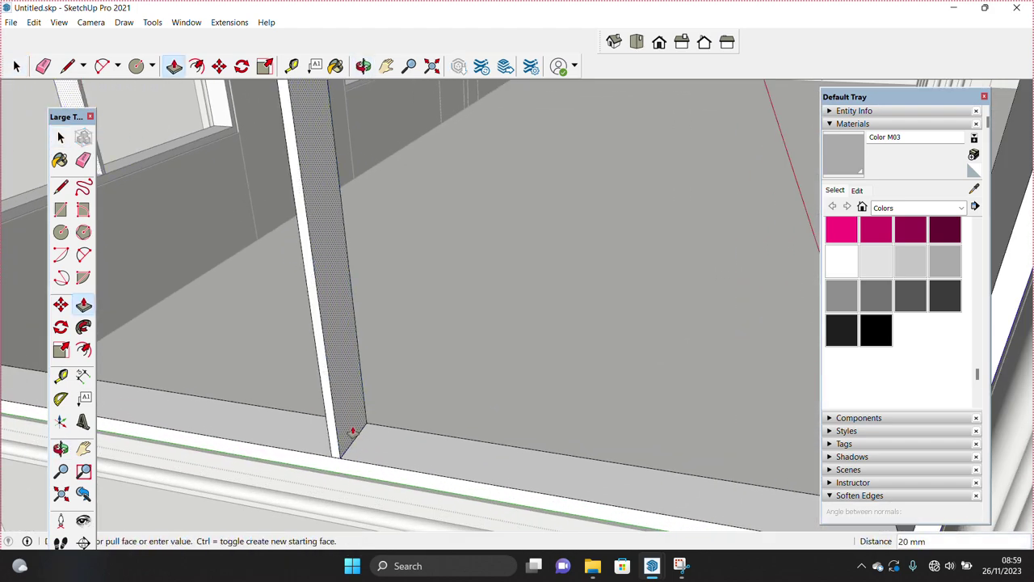
left_click(353, 431)
key("space")
- Widen the middle mullion strip by pulling out its side face
mouse_move(358, 431)
middle_mouse_down()
mouse_move(507, 448)
mouse_move(410, 478)
middle_mouse_up()
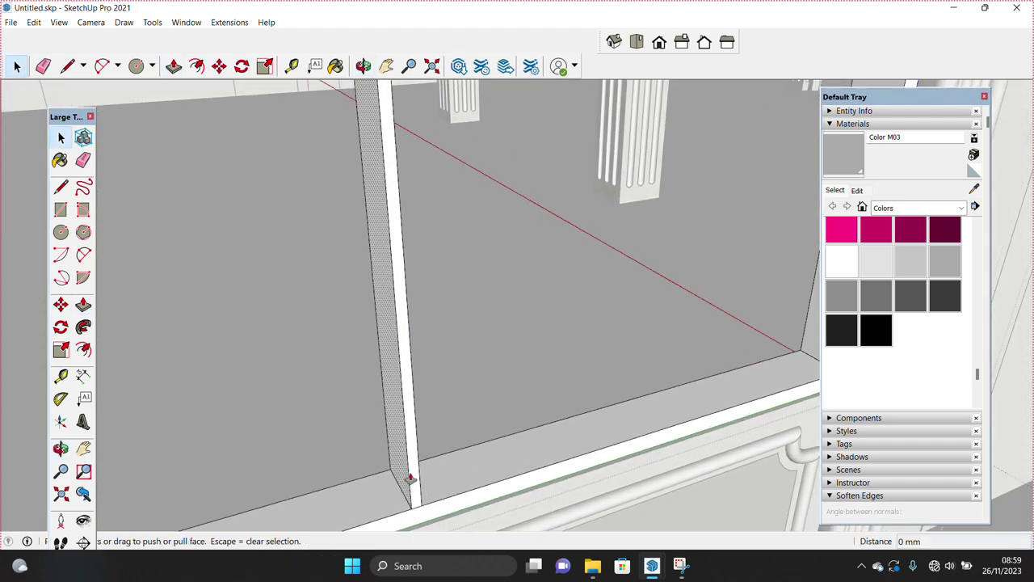
left_click(410, 478)
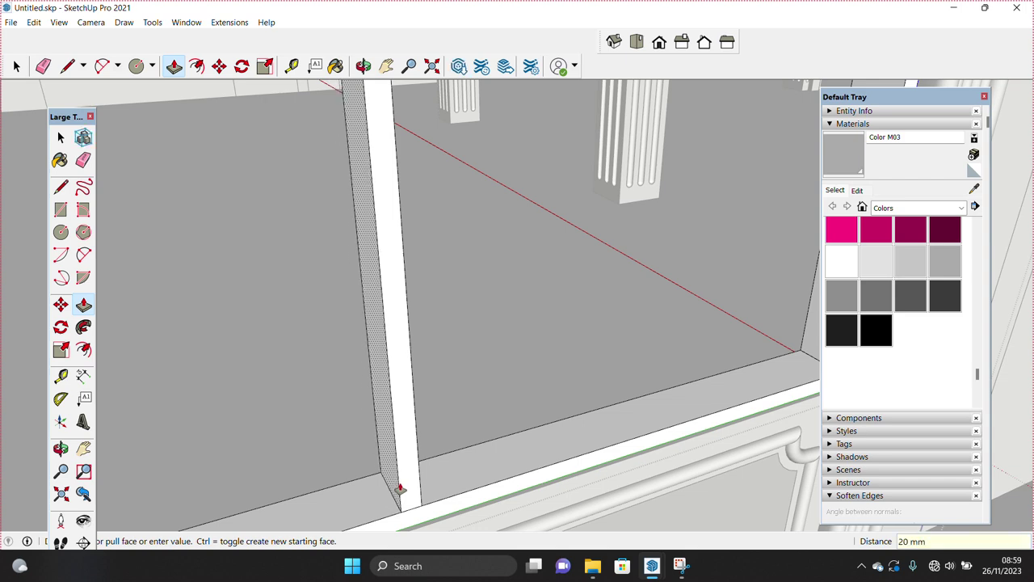
left_click(399, 488)
key("space")
mouse_move(397, 490)
middle_mouse_down()
mouse_move(420, 431)
mouse_move(412, 464)
middle_mouse_up()
key("l")
key("space")
mouse_move(381, 433)
middle_mouse_down()
mouse_move(396, 445)
mouse_move(373, 185)
mouse_move(388, 208)
mouse_move(388, 255)
middle_mouse_up()
scroll(376, 188, "down", 3)
key("e")
key("space")
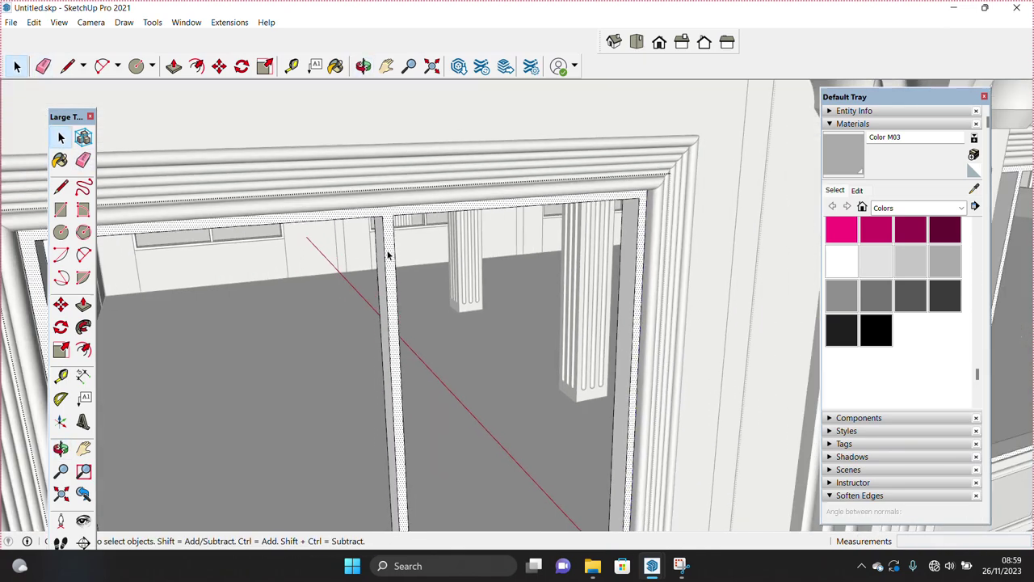
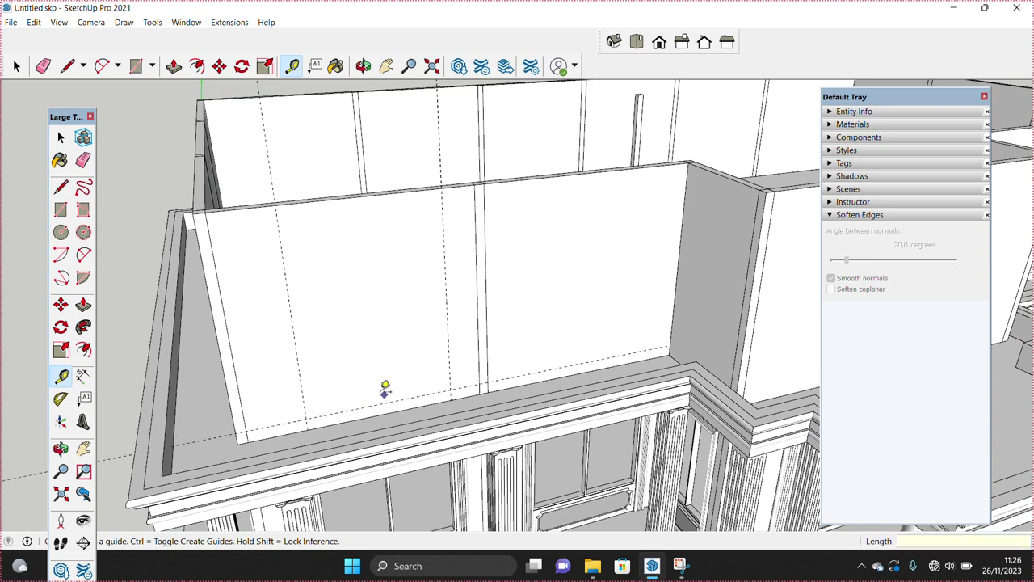
- Draw a rectangular window opening in the upper wall panel and push it through
key("space")
left_click(339, 351)
key("r")
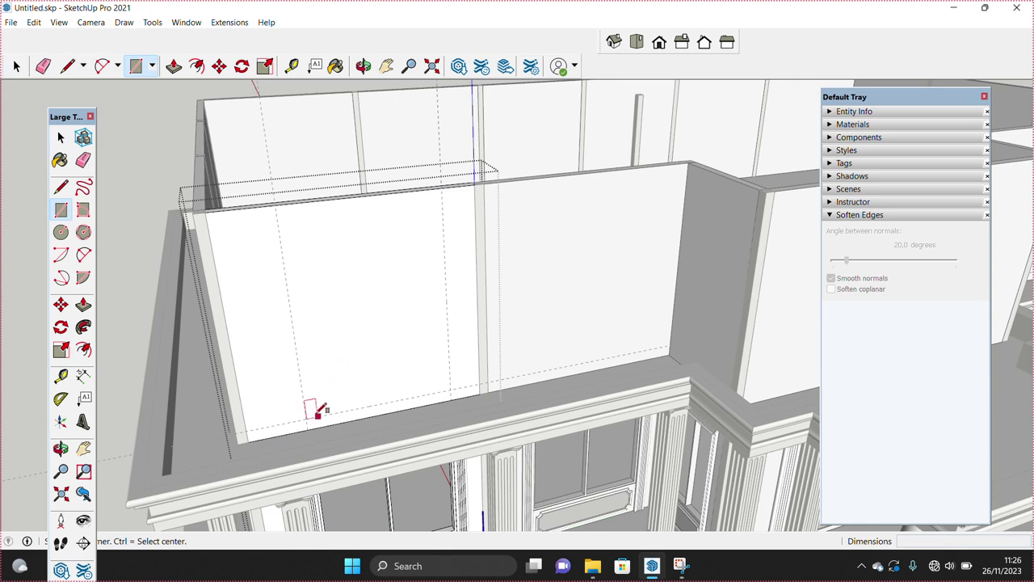
left_click(306, 418)
left_click(445, 251)
key("space")
key("p")
left_click(418, 362)
left_click(358, 363)
key("space")
- Place two sloped protractor guides from the opening's top corners to set out the gable
scroll(319, 276, "up", 2)
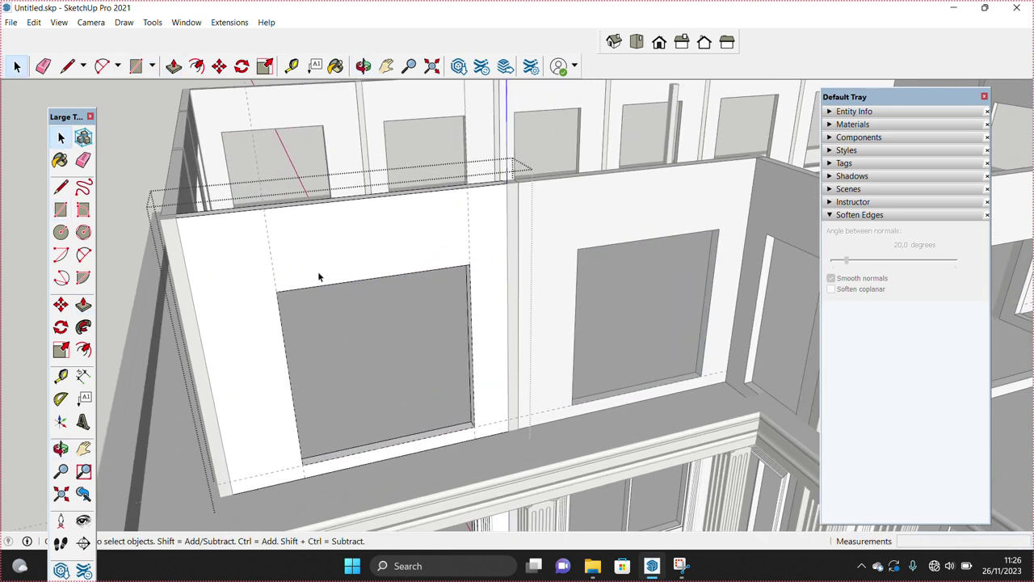
left_click(61, 399)
left_click(276, 292)
left_click(333, 284)
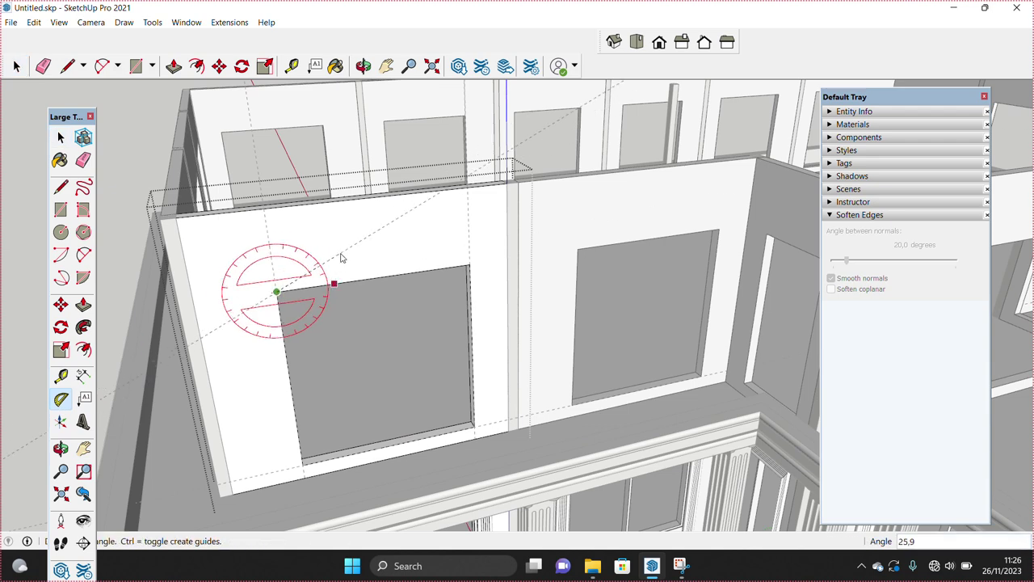
left_click(340, 257)
key("space")
left_click(64, 398)
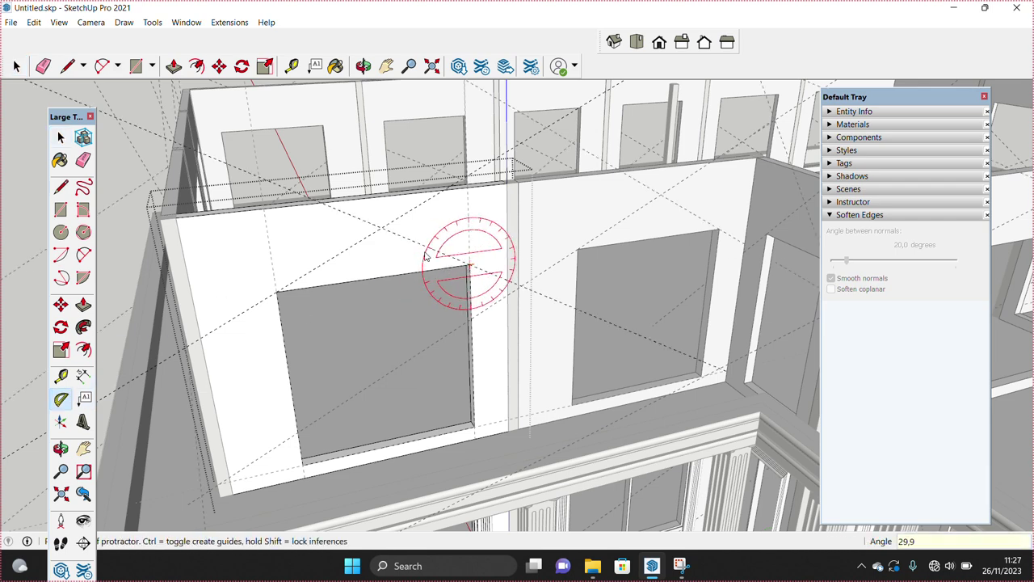
key("space")
- Draw the gable lines that close the opening's top into a pointed pentagon outline
key("l")
left_click(276, 291)
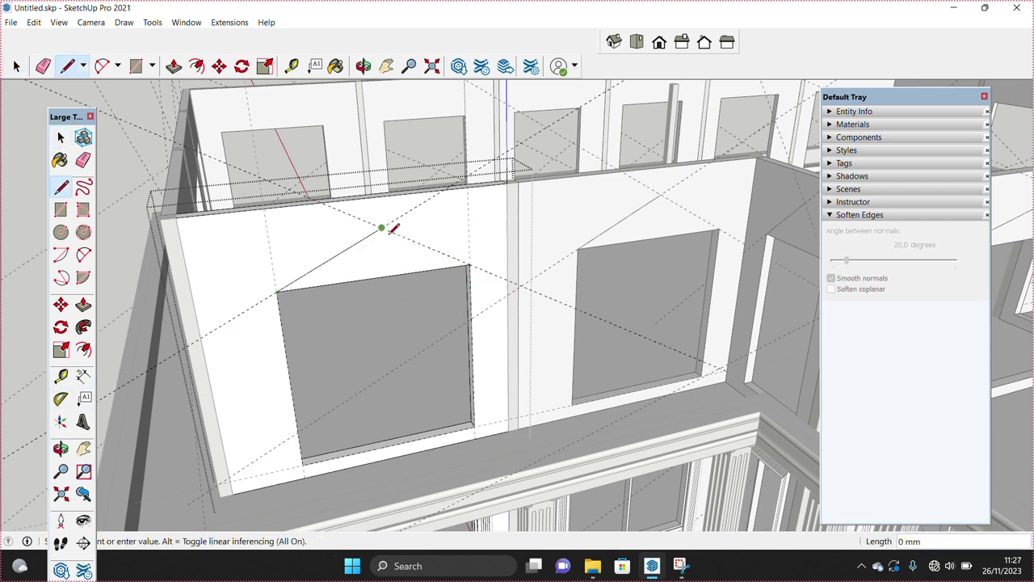
left_click(469, 264)
key("space")
key("p")
key("space")
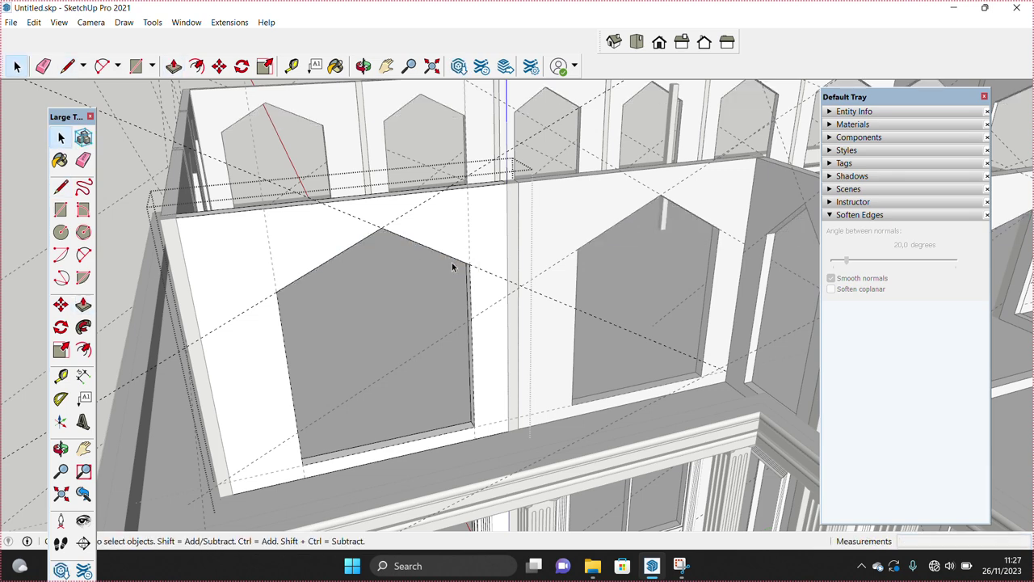
- Erase the unused edges and angled guides, then reopen the wall panel group
key("e")
key("space")
key("Escape")
key("e")
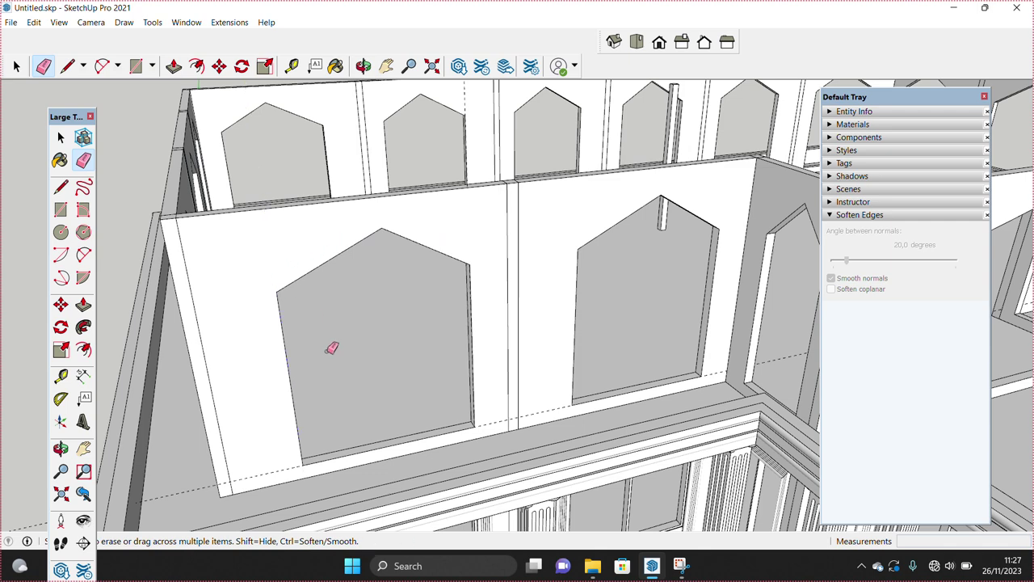
middle_click_drag(313, 319, 284, 461)
key("space")
double_click(493, 384)
middle_click_drag(492, 385, 485, 406)
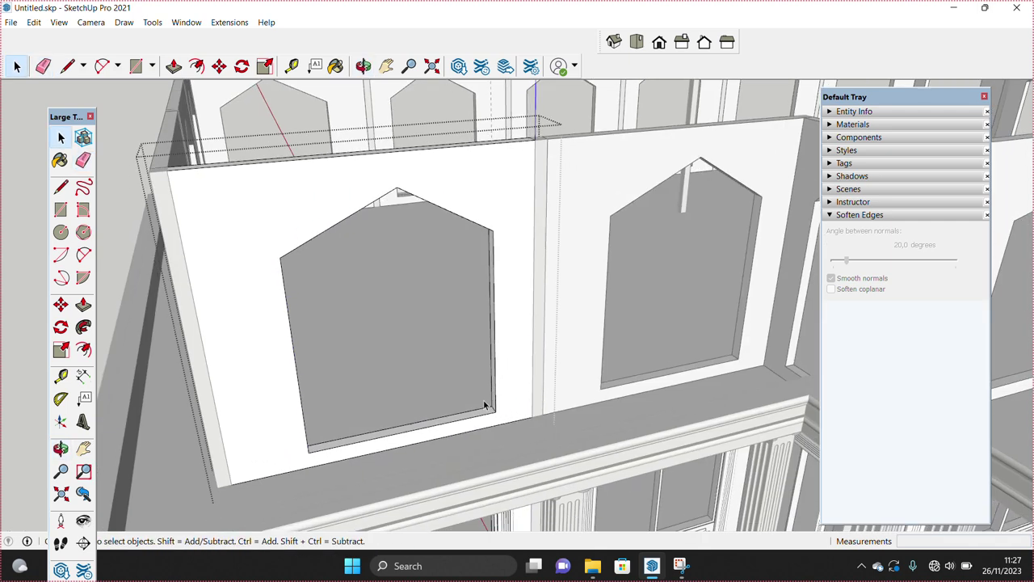
- Close the opening's bottom edge and offset its outline outward to form a surround ring
key("l")
left_click(308, 450)
left_click(495, 411)
key("space")
left_click(384, 420)
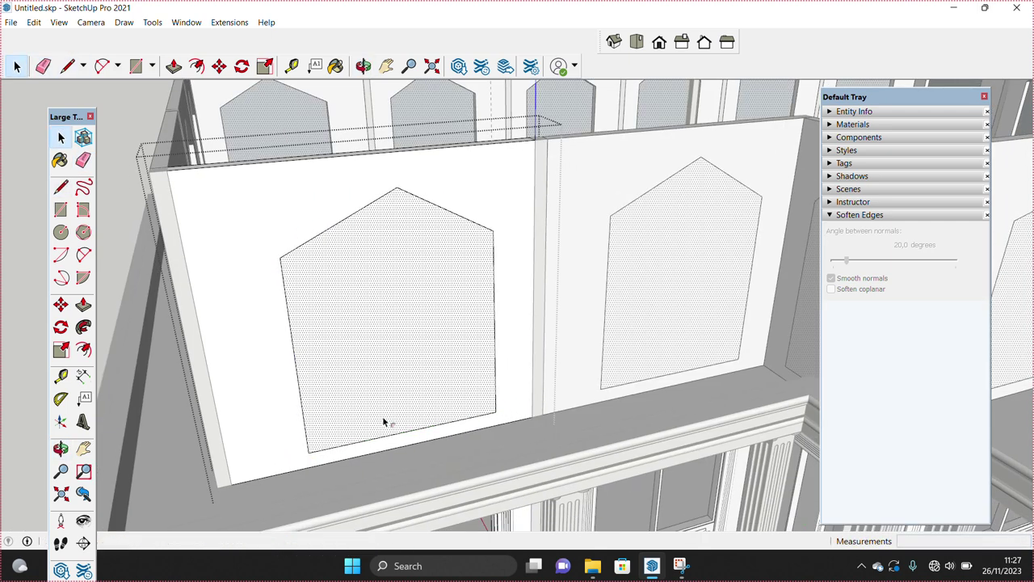
key("f")
left_click(314, 446)
left_click(294, 468)
key("space")
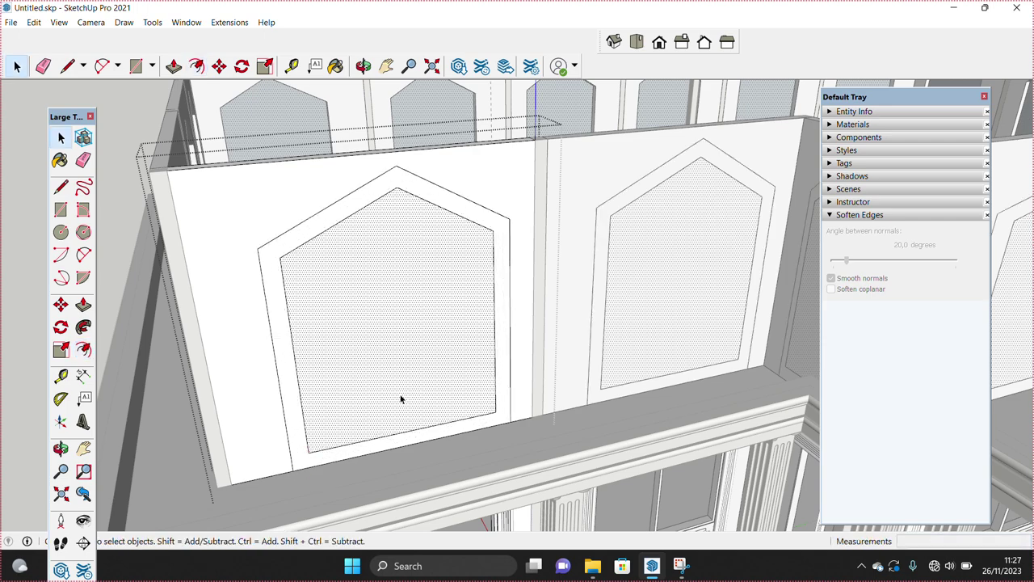
- Pull the surround ring out so it projects from the wall
middle_click_drag(405, 397, 404, 248)
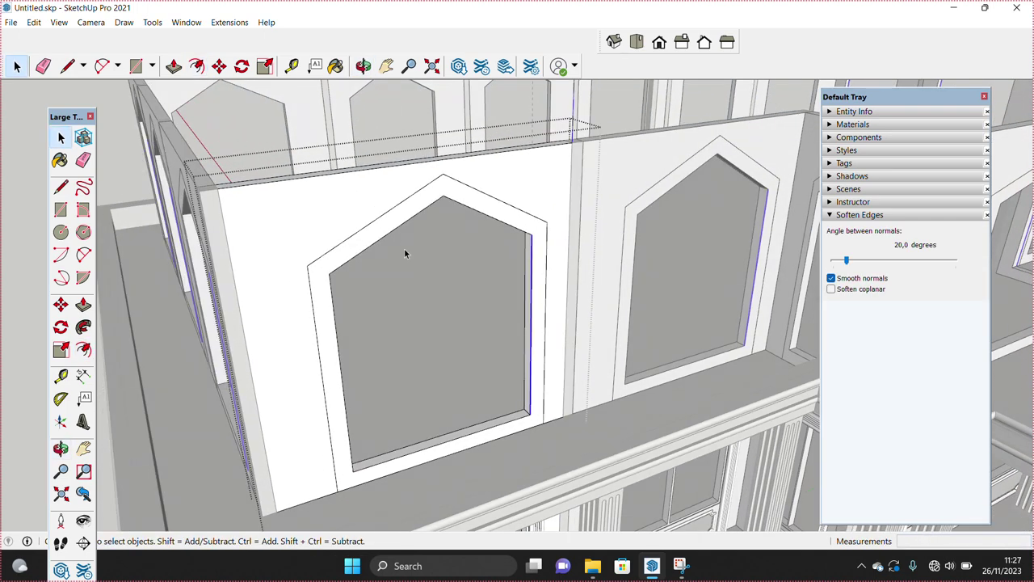
key("p")
left_click(377, 241)
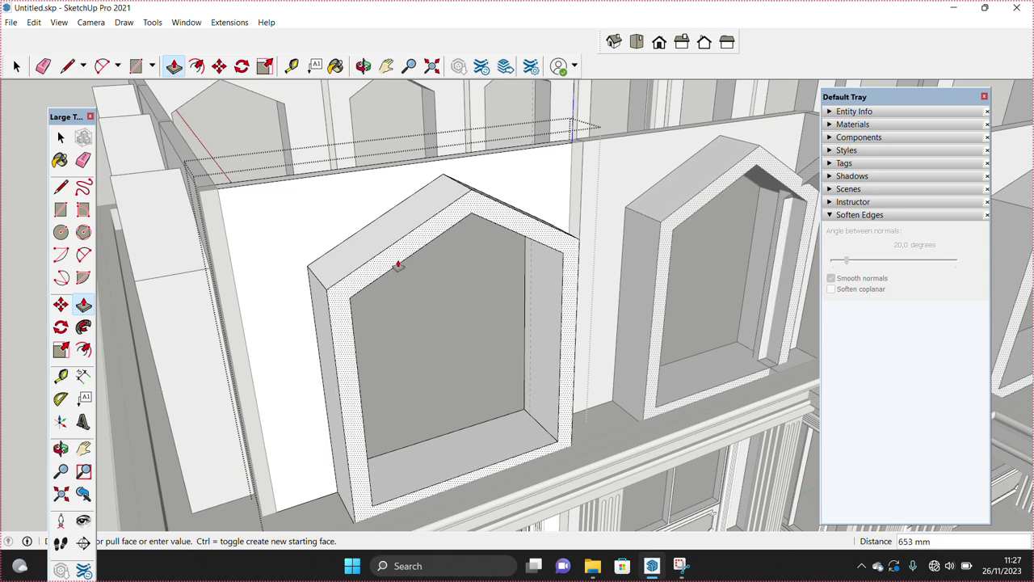
mouse_move(393, 307)
middle_mouse_down()
mouse_move(467, 433)
mouse_move(390, 299)
middle_mouse_up()
left_click(464, 437)
key("space")
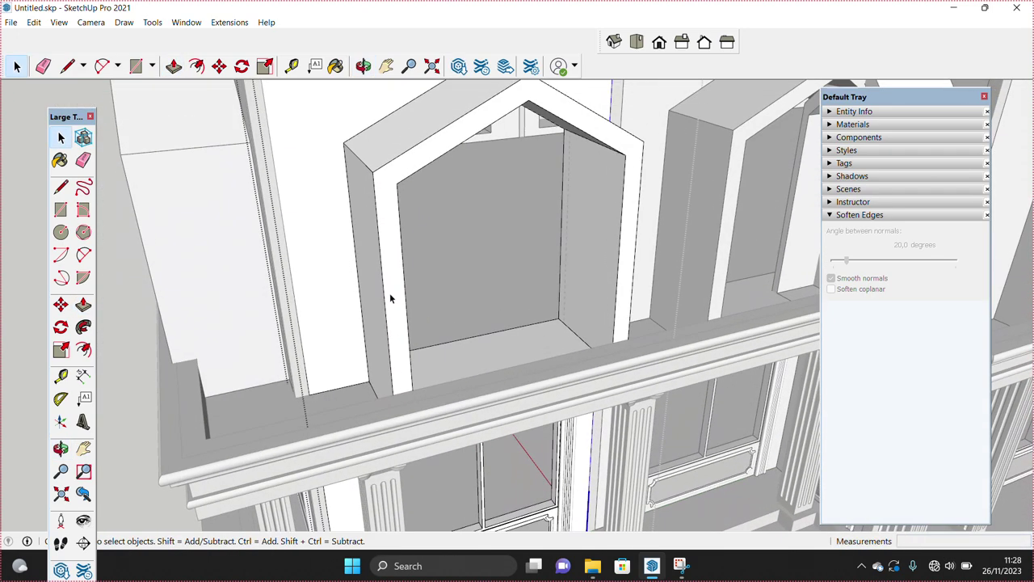
- Cut across the surround's sides partway up and push the lower jambs back
key("l")
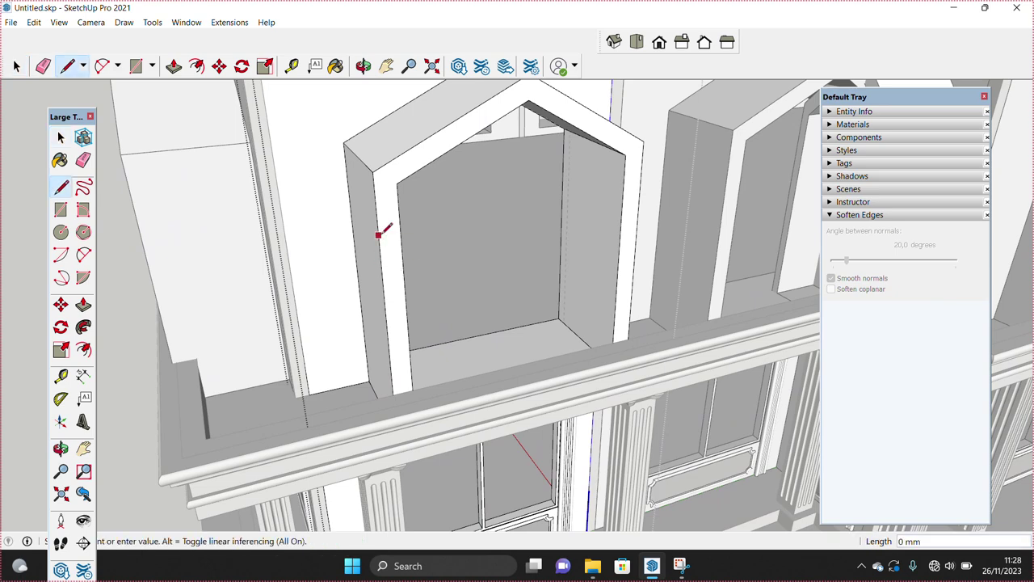
left_click(640, 195)
key("space")
middle_click_drag(468, 278, 388, 313)
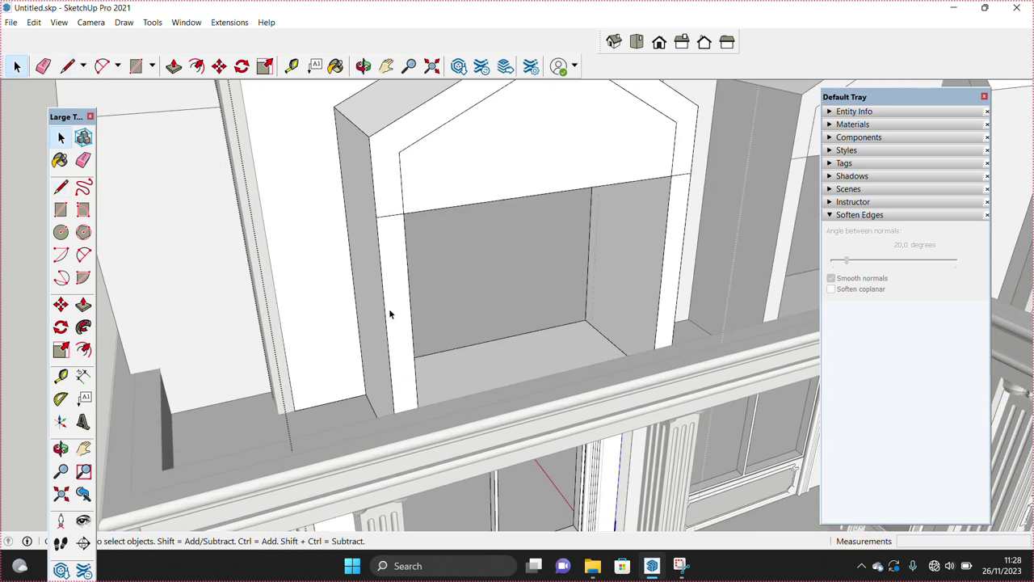
left_click(489, 202)
key("space")
middle_click_drag(489, 207, 397, 296)
key("p")
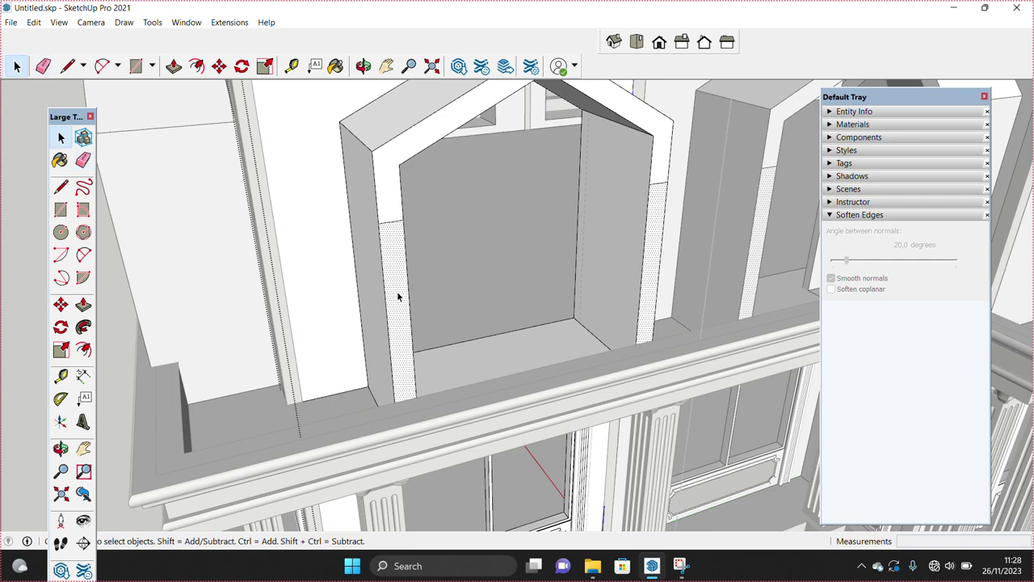
key("space")
- Draw an arc on the window surround's corner face
mouse_move(383, 274)
middle_mouse_down()
mouse_move(494, 192)
mouse_move(461, 296)
middle_mouse_up()
scroll(450, 176, "up", 5)
middle_click_drag(449, 176, 462, 261)
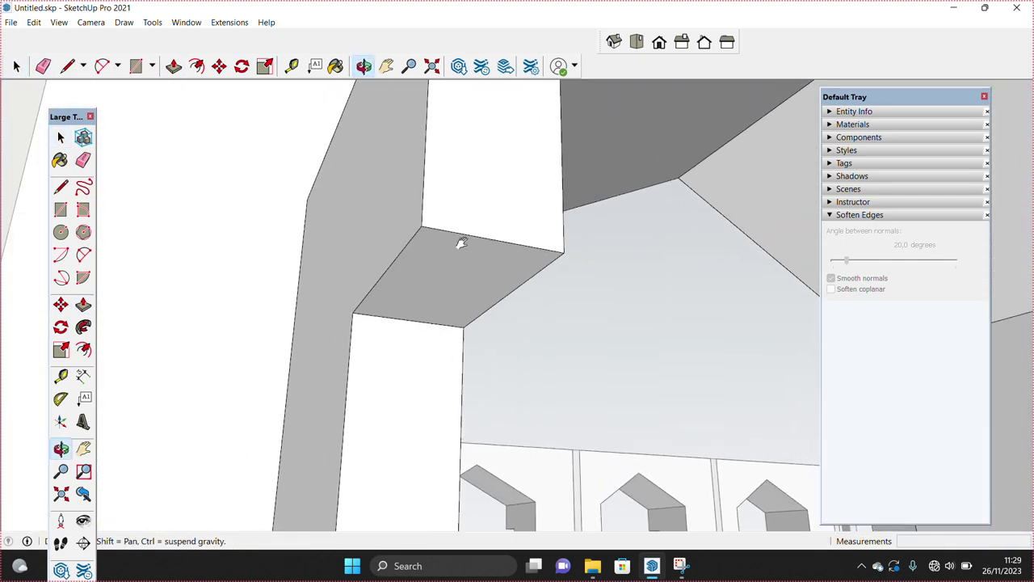
scroll(456, 240, "up", 2)
key("a")
scroll(456, 240, "up", 1)
left_click(454, 214)
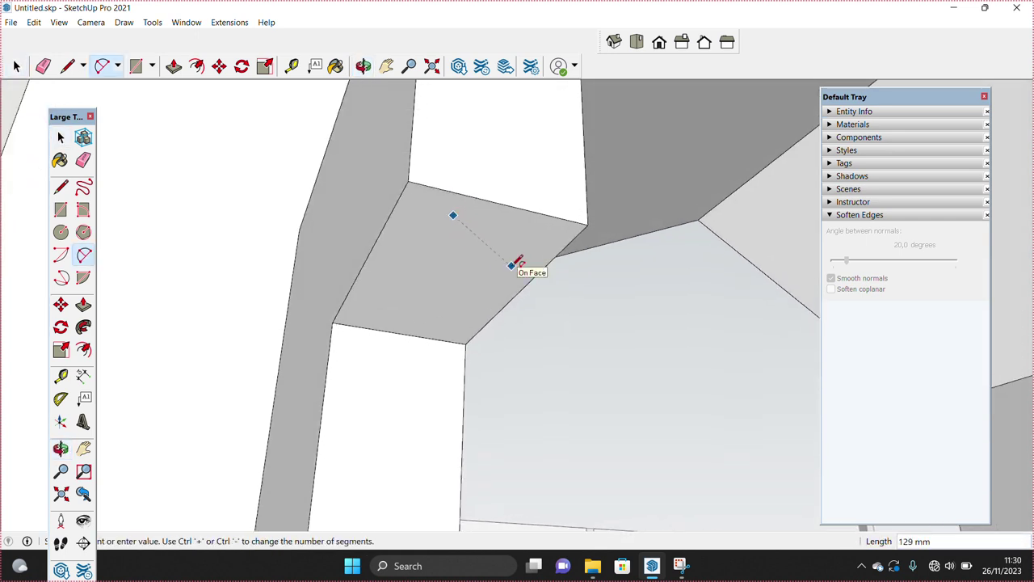
left_click(472, 257)
key("space")
middle_click_drag(490, 258, 498, 214)
- Draw a dividing line across the surround's corner ledge
key("l")
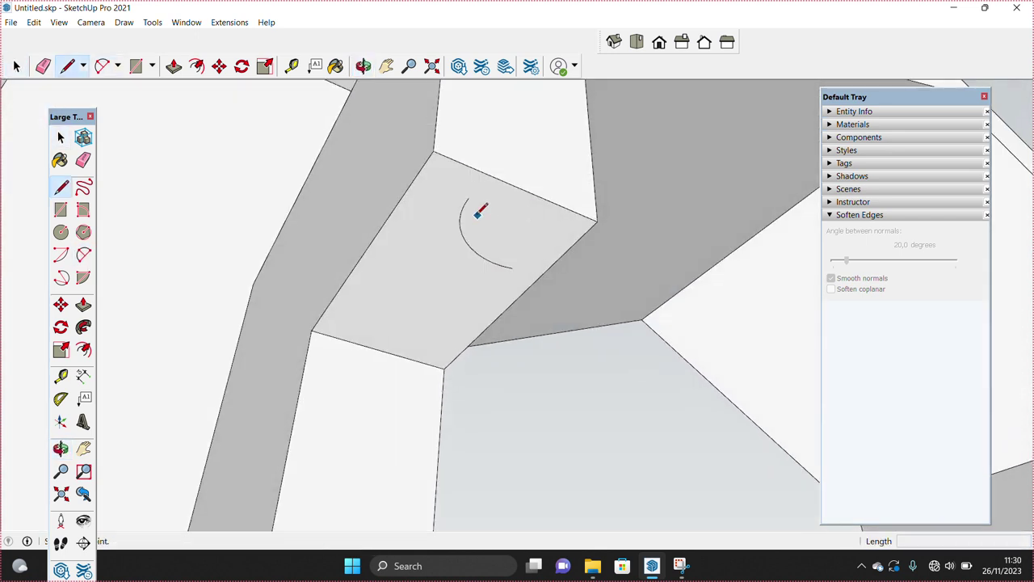
left_click(475, 164)
key("space")
key("l")
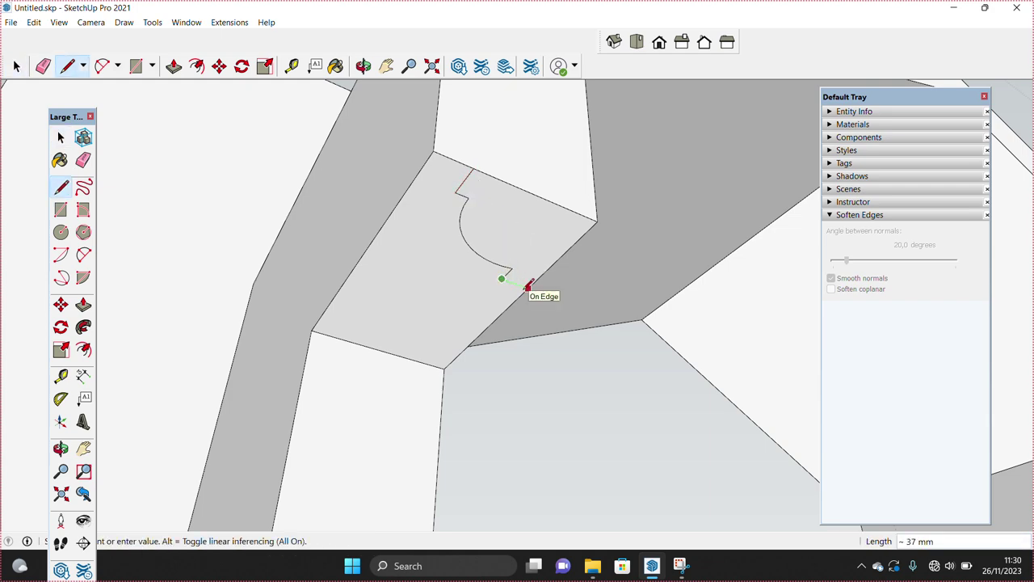
mouse_move(529, 286)
middle_mouse_down()
mouse_move(526, 224)
mouse_move(579, 146)
mouse_move(549, 162)
mouse_move(700, 167)
mouse_move(663, 200)
mouse_move(674, 212)
middle_mouse_up()
key("space")
key("o")
- Draw another line on the ledge face under the moulding, viewed from below
middle_click_drag(429, 275, 395, 230)
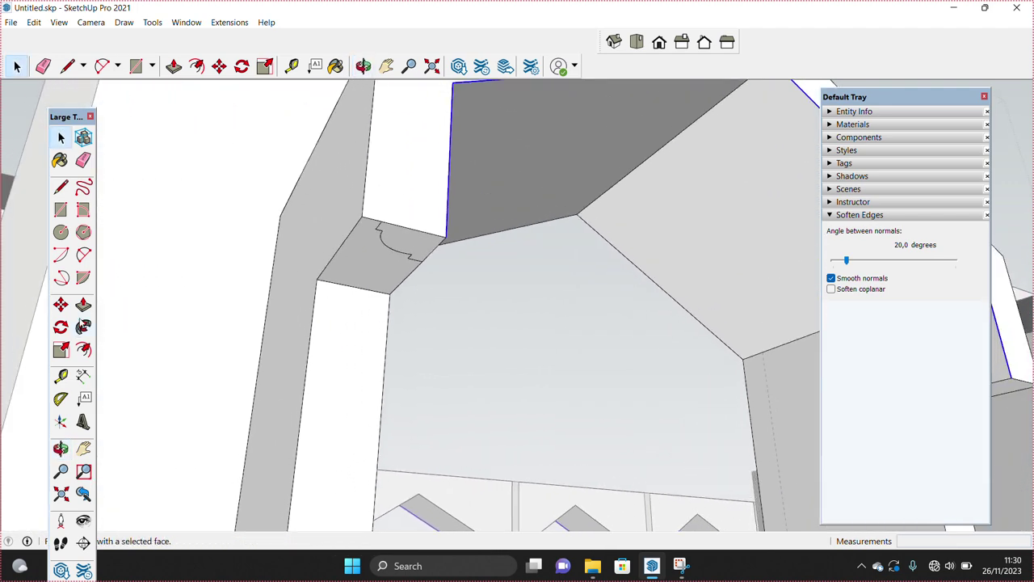
key("l")
left_click(428, 248)
scroll(428, 248, "up", 3)
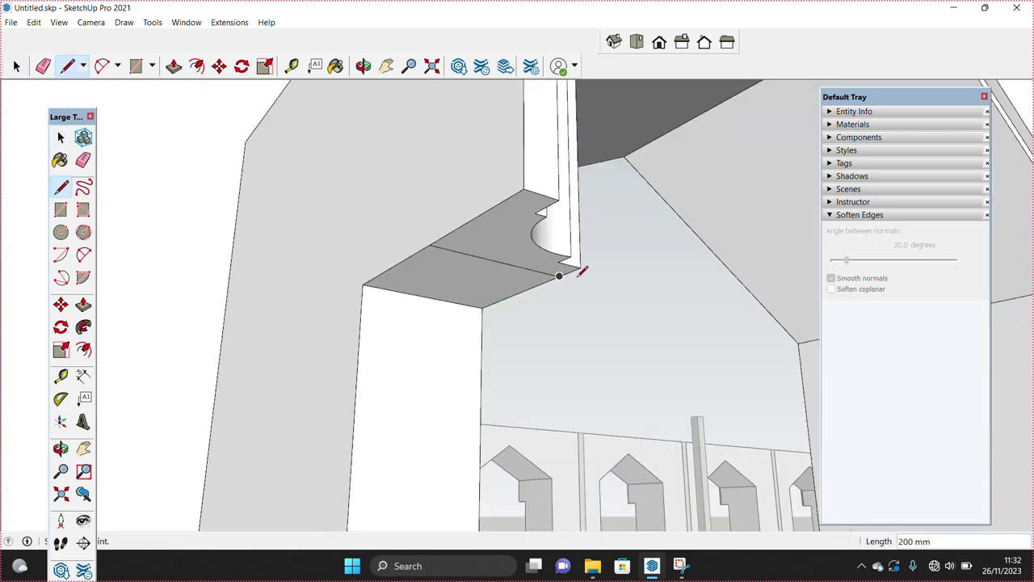
scroll(563, 273, "down", 2)
middle_click_drag(563, 273, 565, 293)
key("space")
middle_click_drag(561, 337, 570, 302)
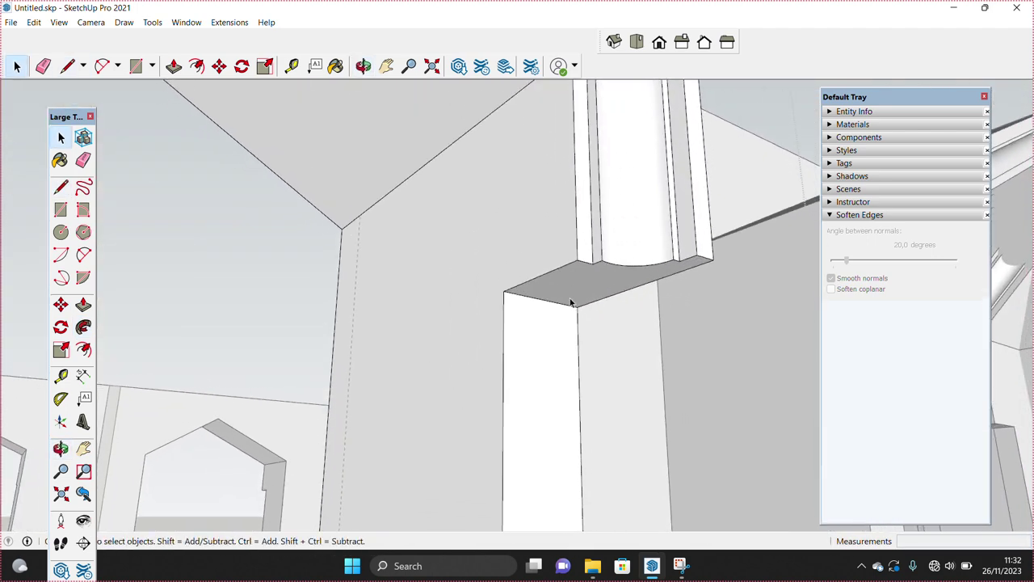
key("l")
- Push the ledge's top front down 50 mm and its underside down 150 mm
key("p")
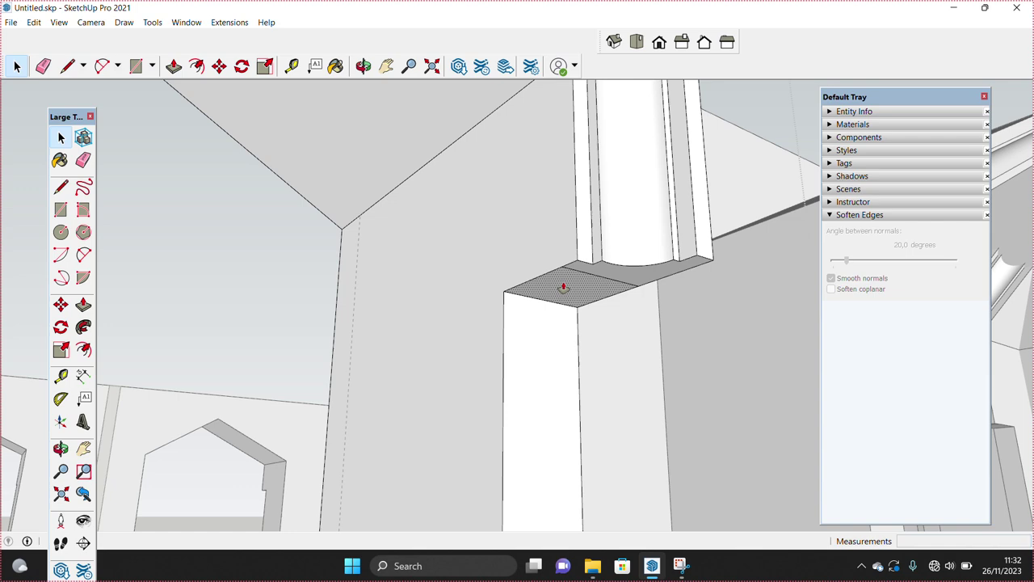
left_click(563, 288)
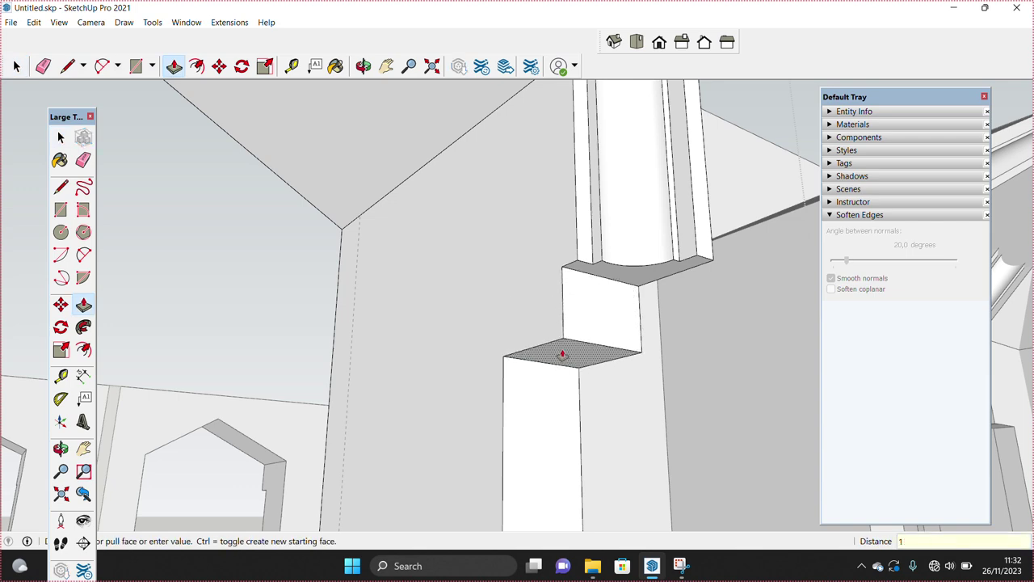
type("50")
key("Return")
key("space")
middle_click_drag(555, 362, 458, 337)
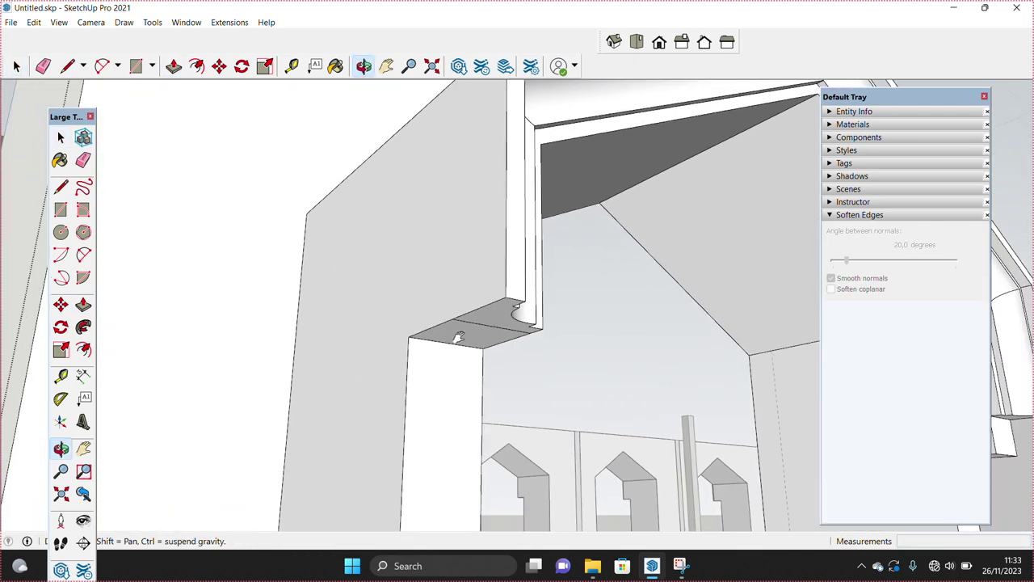
key("p")
left_click(458, 327)
type("150")
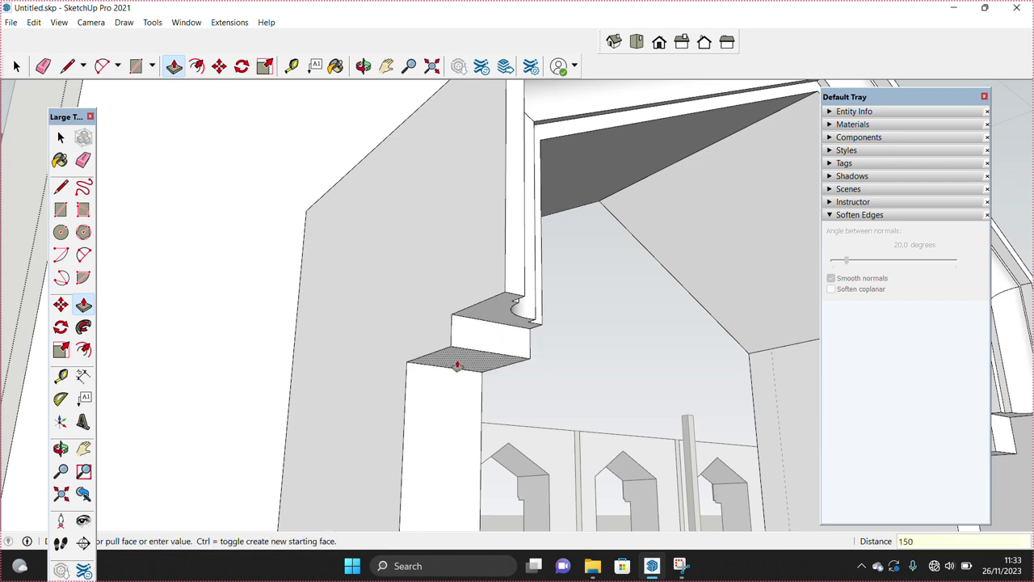
key("Return")
key("space")
- Draw the curved bracket profile on the ledge side and copy it to the next bay
mouse_move(461, 363)
middle_mouse_down()
mouse_move(376, 423)
mouse_move(434, 388)
middle_mouse_up()
key("a")
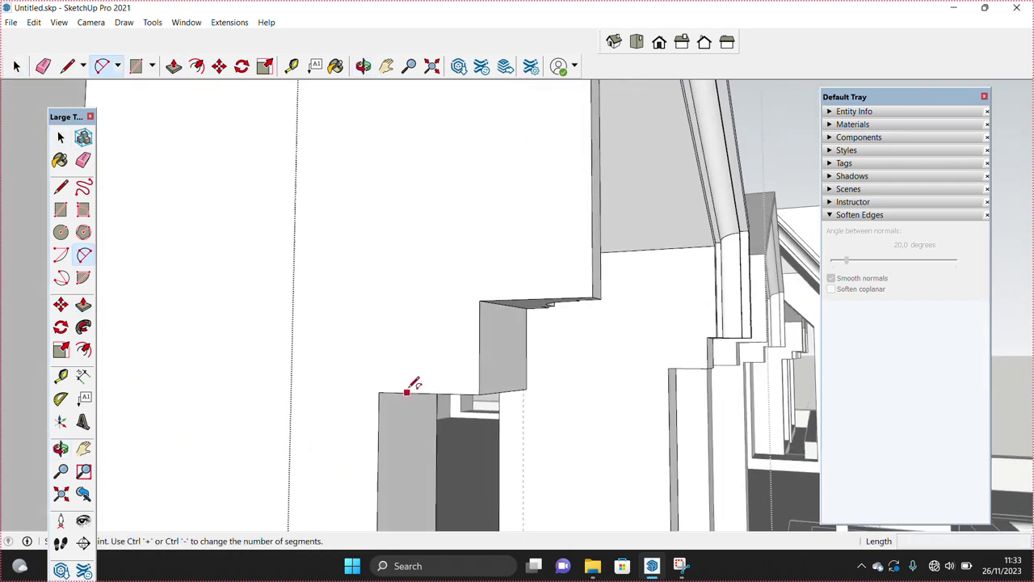
left_click(482, 308)
key("space")
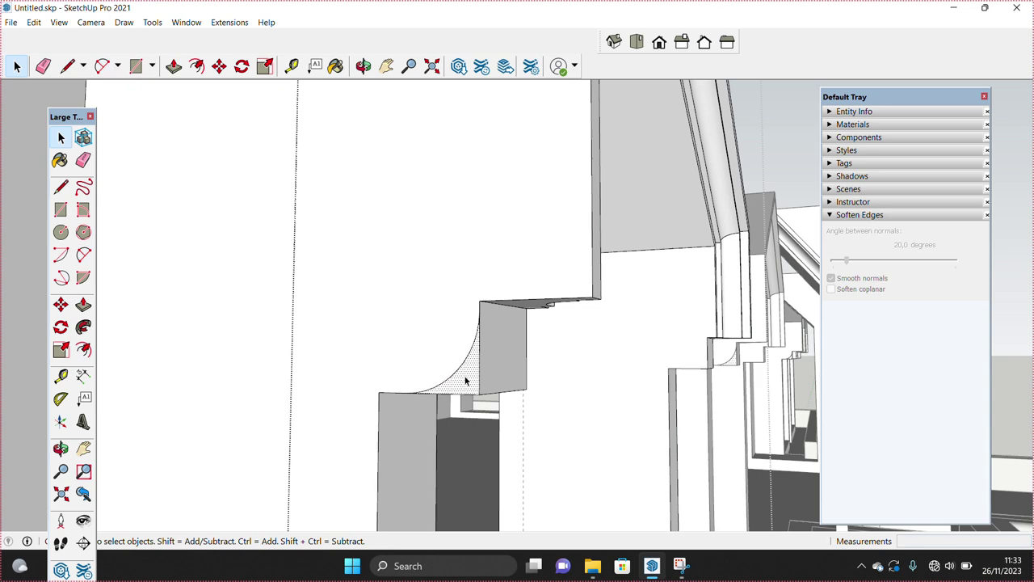
key("ctrl")
left_click(469, 391)
scroll(614, 385, "down", 3)
left_click(596, 377)
key("space")
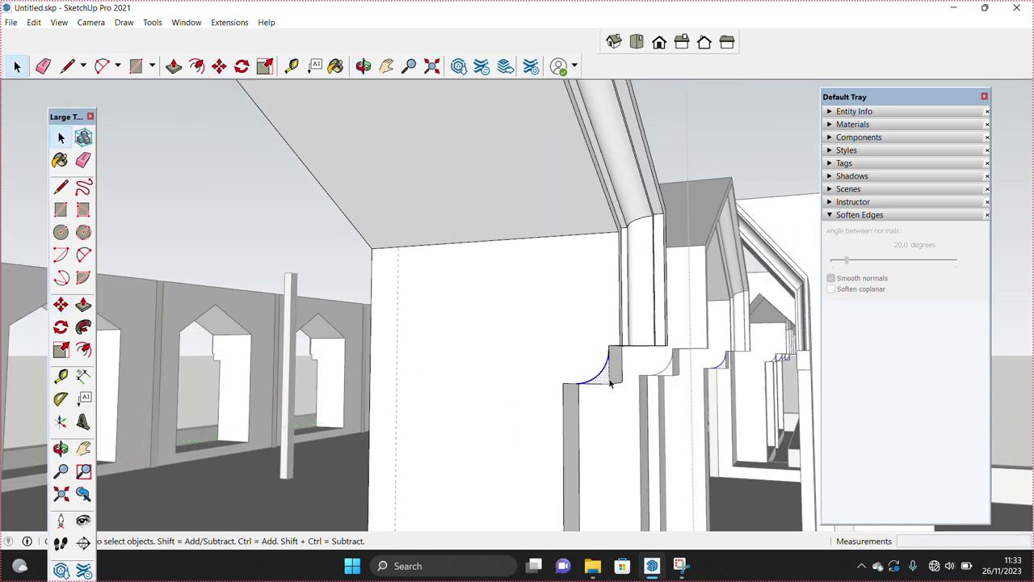
- Push the curved profile face back 200 mm into a solid moulding
scroll(417, 406, "up", 3)
key("p")
left_click(430, 402)
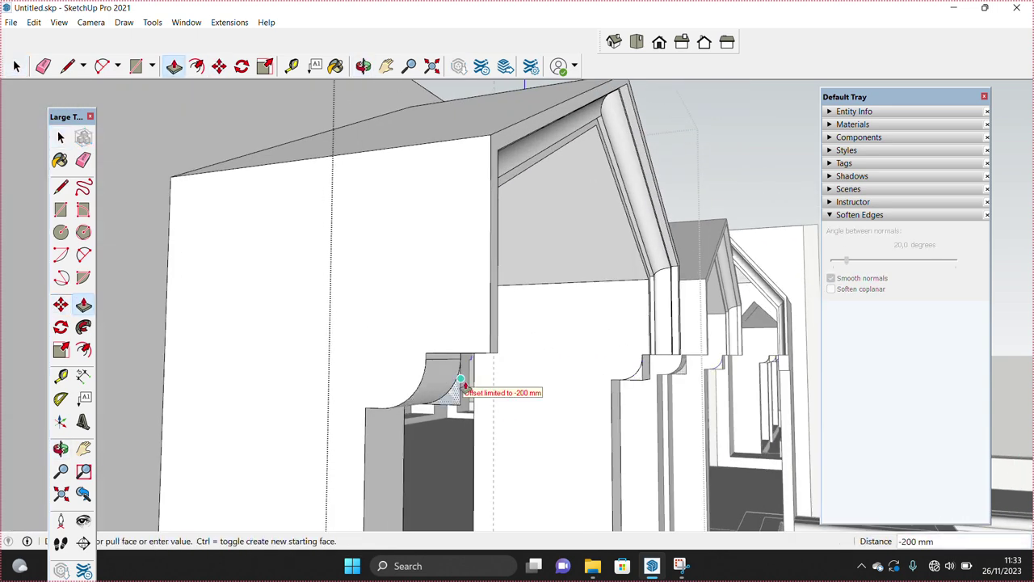
key("space")
middle_click_drag(642, 378, 372, 326)
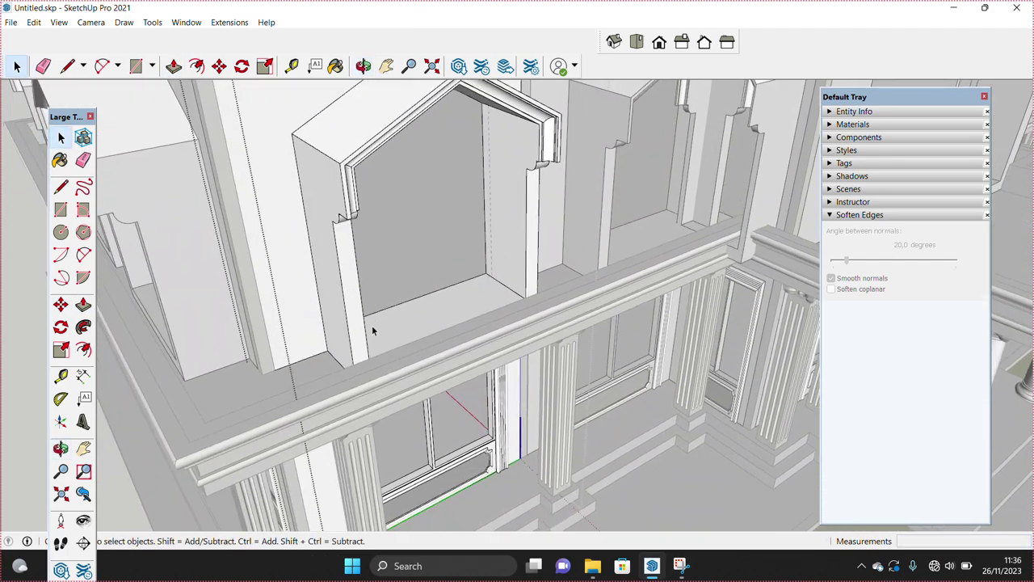
- Draw the straight edges of the jamb's corner profile at the sill
scroll(372, 326, "up", 3)
key("l")
scroll(390, 434, "up", 3)
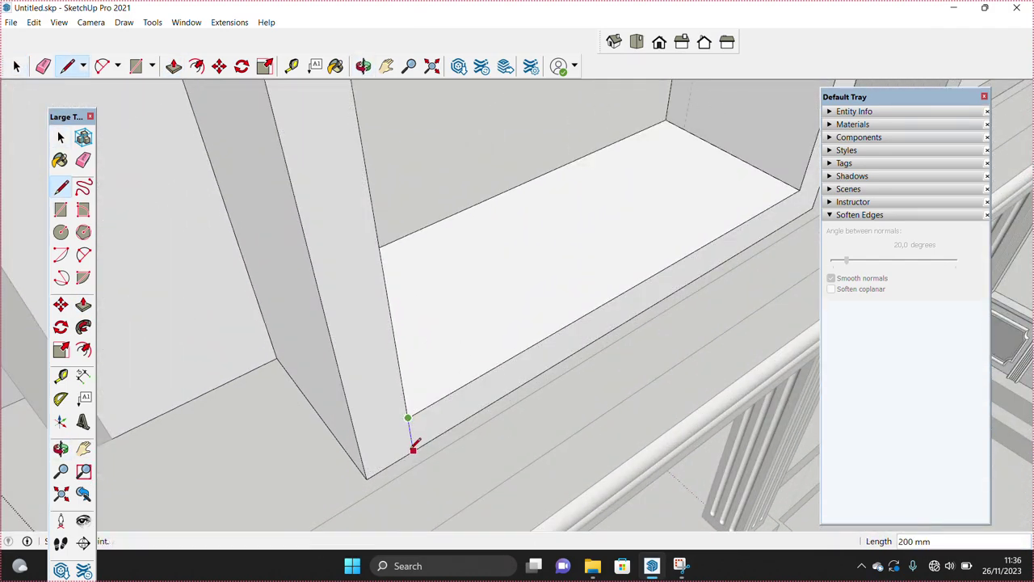
key("space")
middle_click_drag(412, 449, 464, 423)
scroll(466, 452, "up", 2)
key("space")
key("space")
- Round the corner profile with two 2-point arcs
key("a")
scroll(435, 475, "up", 2)
scroll(436, 476, "up", 1)
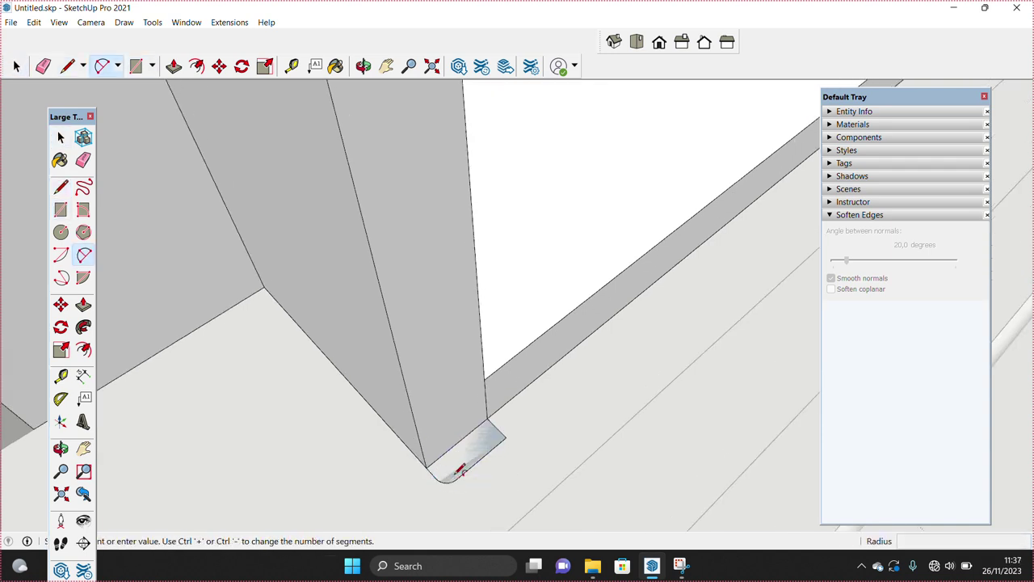
left_click(499, 441)
key("space")
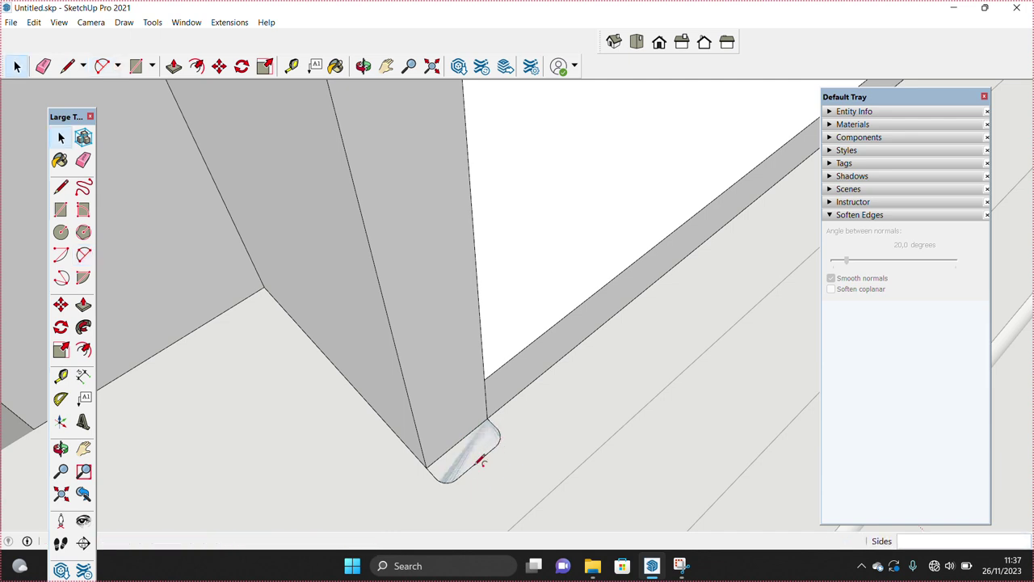
key("a")
scroll(477, 463, "up", 1)
left_click(483, 463)
key("space")
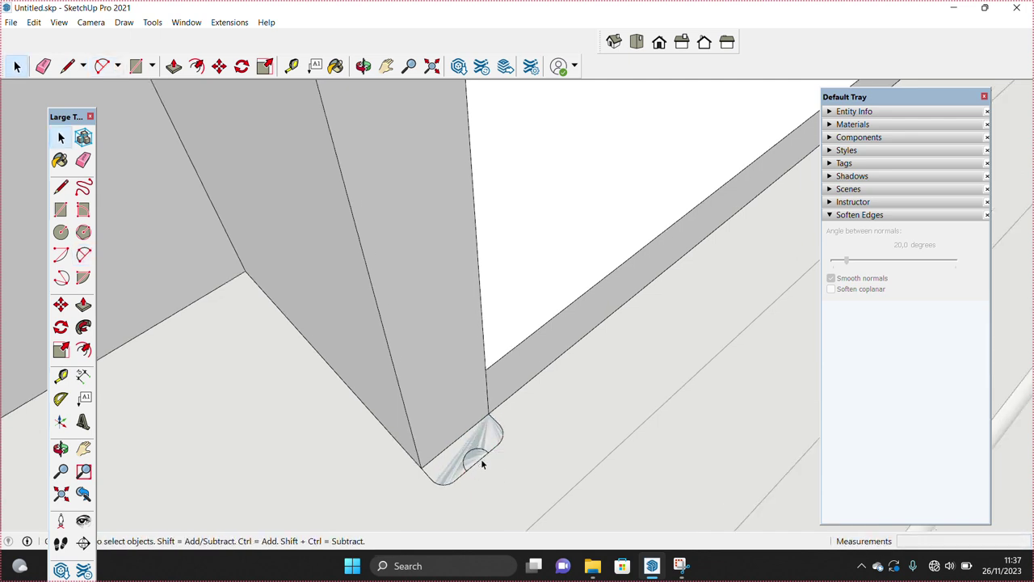
key("space")
middle_click_drag(476, 457, 463, 471)
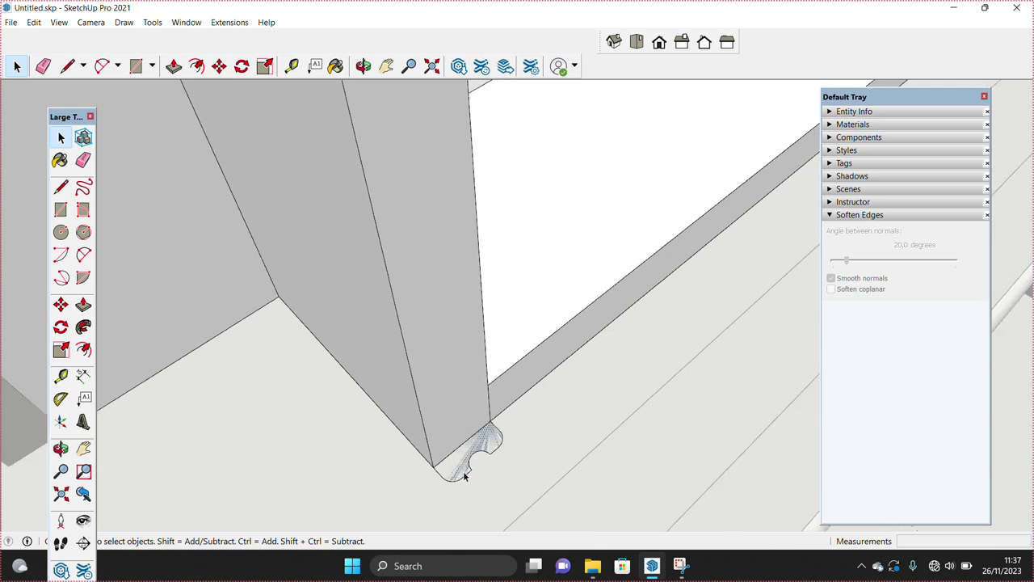
- Move the small arc piece into position on the corner profile
key("m")
left_click(463, 456)
mouse_move(487, 434)
middle_mouse_down()
mouse_move(376, 498)
mouse_move(581, 326)
mouse_move(542, 373)
mouse_move(439, 428)
mouse_move(428, 307)
mouse_move(450, 429)
mouse_move(392, 178)
mouse_move(411, 332)
mouse_move(377, 339)
mouse_move(392, 375)
middle_mouse_up()
key("space")
key("l")
key("space")
- Orbit and zoom to inspect the moulding post from its base to its top
scroll(450, 323, "up", 2)
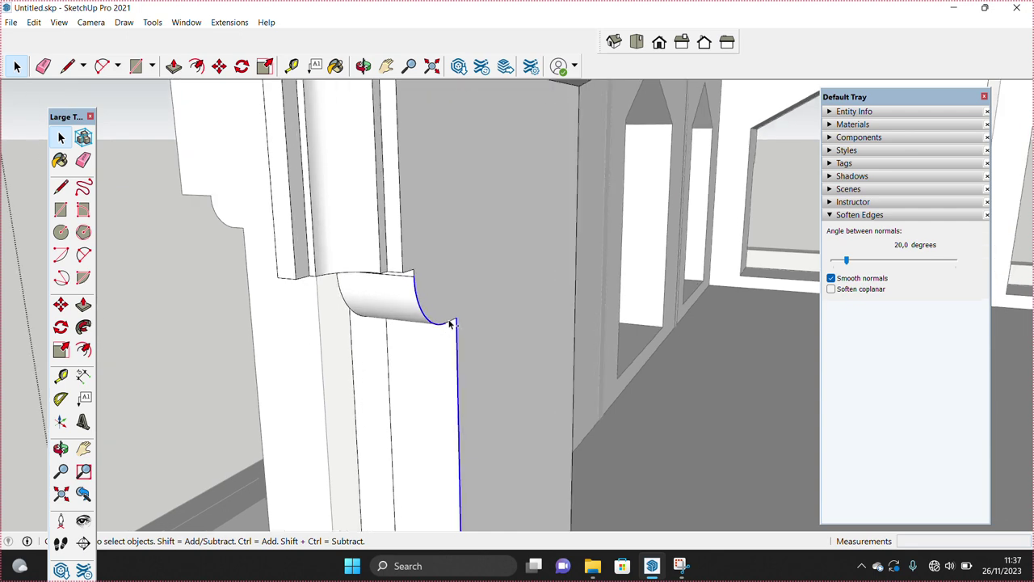
scroll(415, 282, "up", 2)
mouse_move(414, 277)
middle_mouse_down()
mouse_move(453, 446)
mouse_move(194, 426)
middle_mouse_up()
scroll(471, 370, "down", 2)
scroll(480, 450, "down", 2)
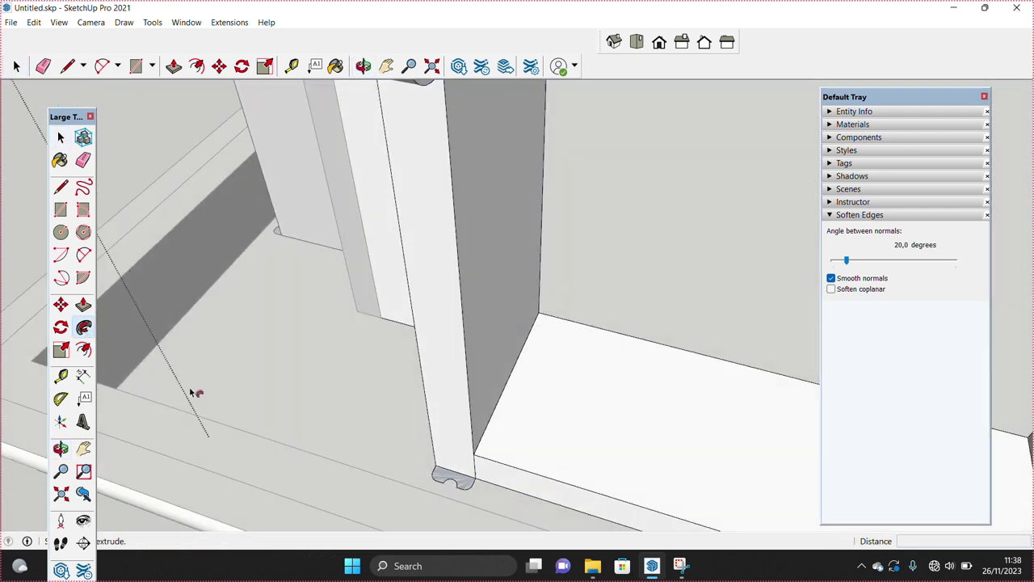
mouse_move(471, 485)
middle_mouse_down()
mouse_move(588, 214)
mouse_move(561, 388)
middle_mouse_up()
scroll(558, 380, "up", 3)
scroll(588, 422, "up", 1)
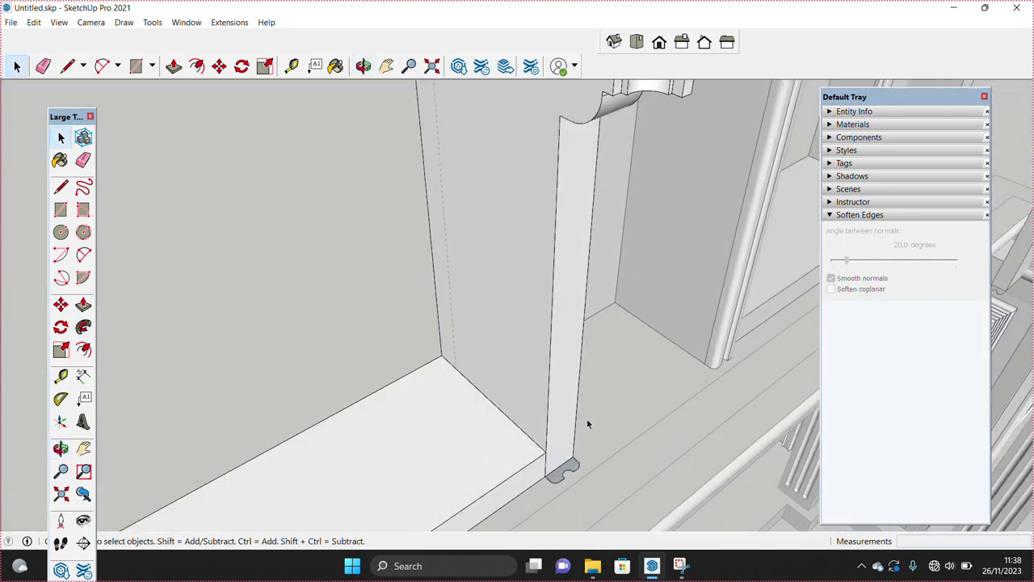
middle_click_drag(547, 420, 575, 215)
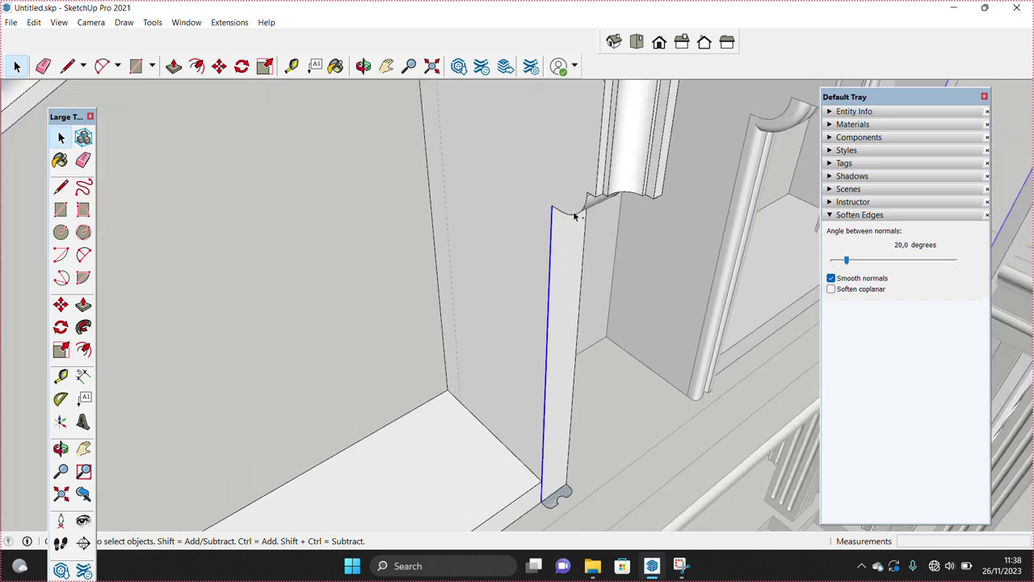
scroll(575, 219, "up", 2)
scroll(592, 200, "up", 2)
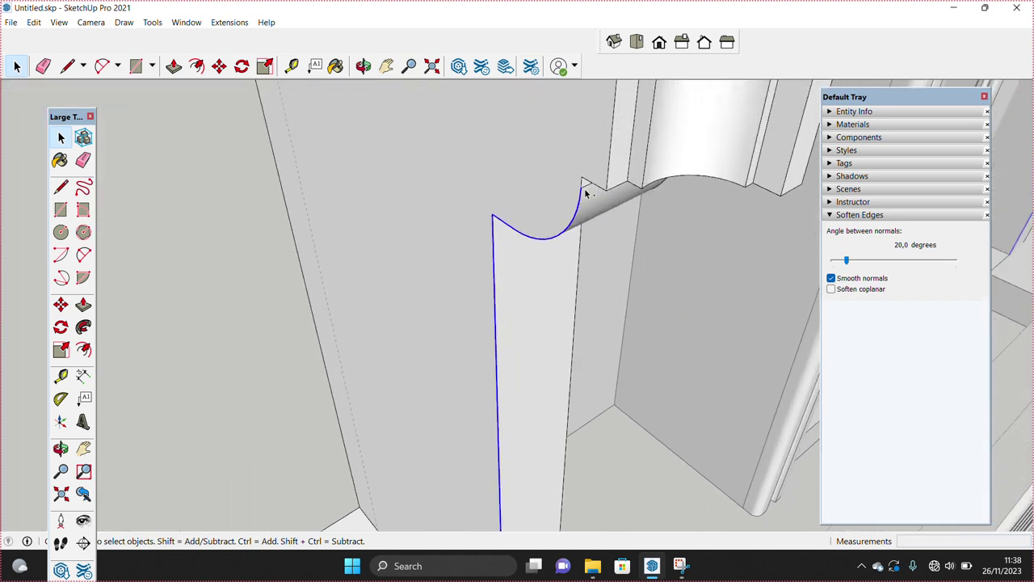
middle_click_drag(583, 186, 593, 291)
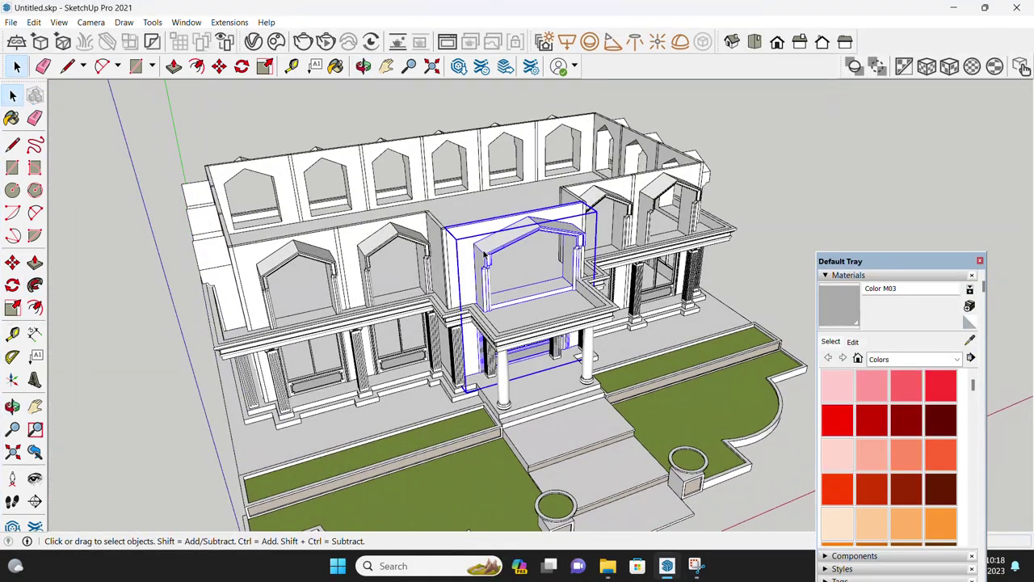
- Hide the porch group and draw a thin rectangle strip from the post edge
right_click(484, 254)
left_click(517, 176)
mouse_move(461, 369)
middle_mouse_down()
mouse_move(426, 327)
mouse_move(772, 196)
mouse_move(723, 224)
middle_mouse_up()
key("r")
left_click(430, 324)
key("space")
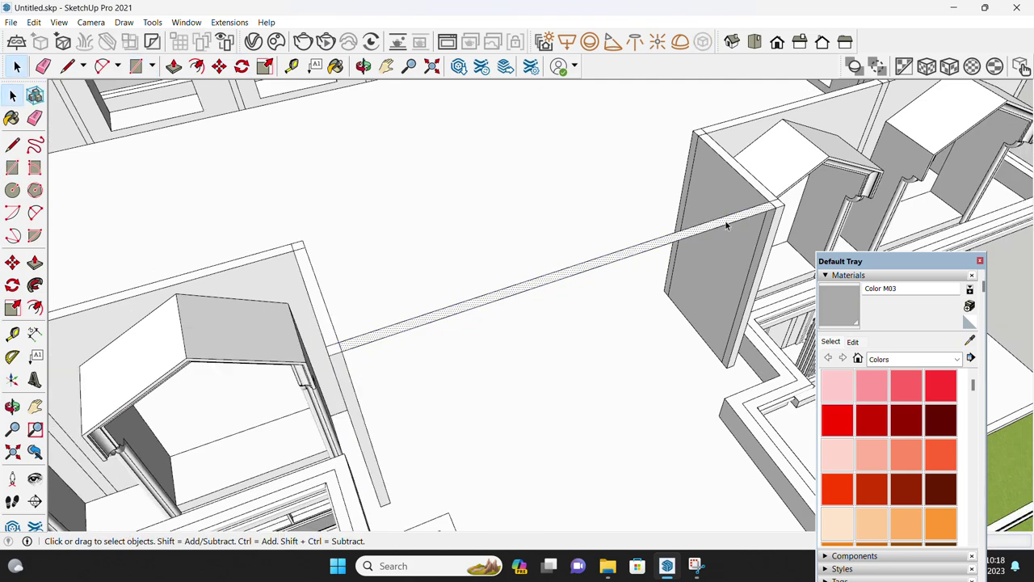
- Push/Pull the strip down into a tall wall panel
key("p")
left_click_drag(717, 268, 697, 393)
key("space")
left_click(668, 336)
right_click(668, 330)
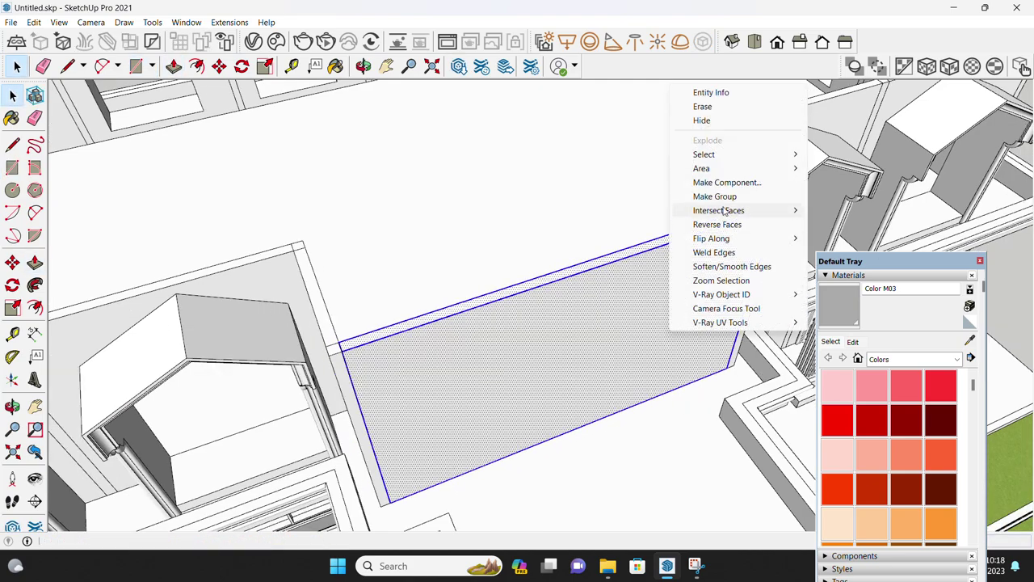
middle_click_drag(668, 330, 595, 266)
scroll(461, 307, "up", 5)
scroll(442, 269, "up", 3)
scroll(442, 269, "up", 3)
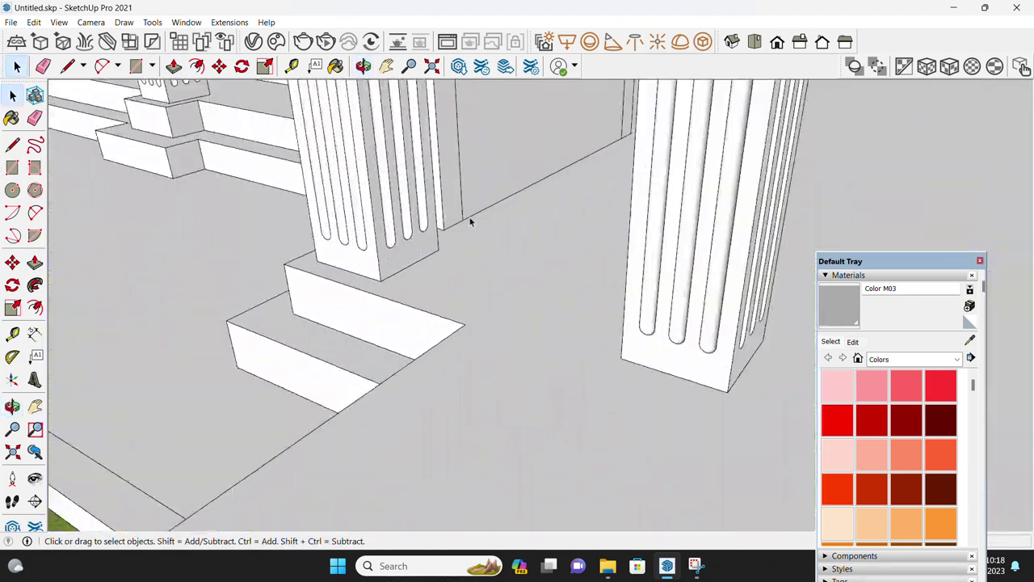
scroll(465, 282, "up", 2)
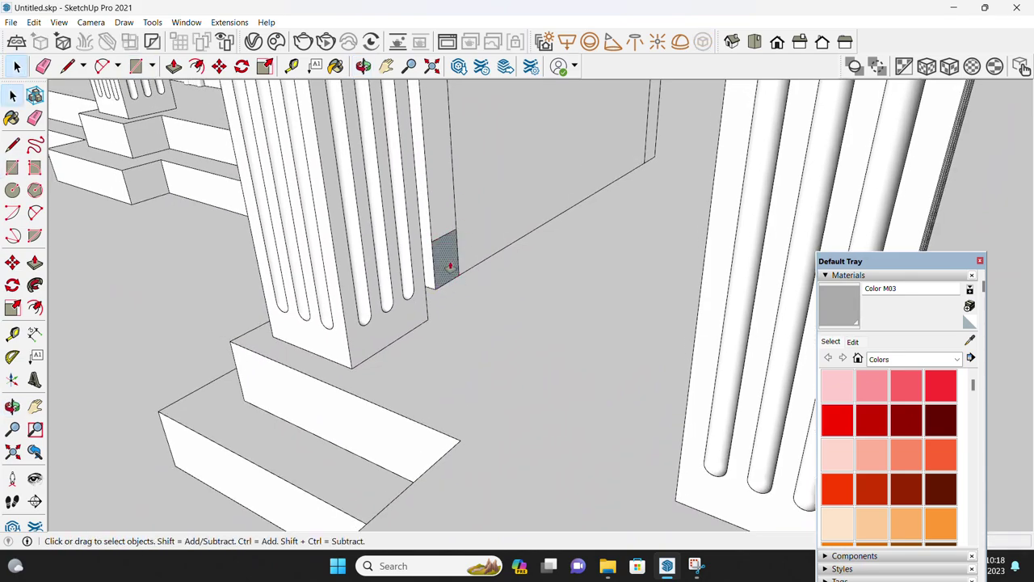
- Adjust the wall with further Push/Pull while viewing it against the porch columns
key("p")
scroll(450, 266, "down", 5)
scroll(549, 307, "down", 5)
middle_click_drag(549, 307, 727, 287)
scroll(742, 285, "up", 3)
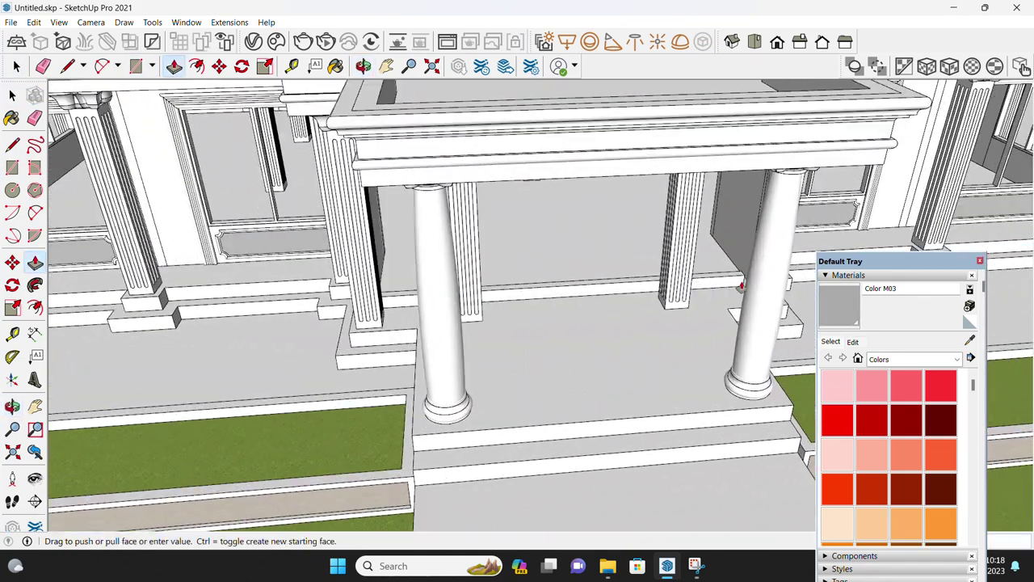
scroll(741, 284, "up", 3)
scroll(727, 275, "up", 2)
key("space")
scroll(595, 280, "up", 2)
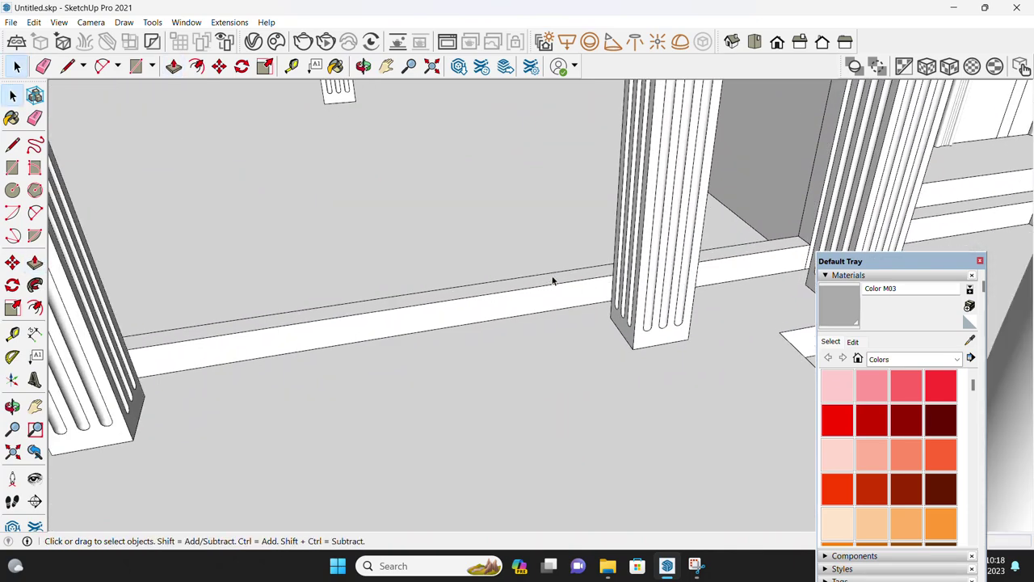
key("p")
scroll(566, 279, "down", 5)
middle_click_drag(580, 275, 639, 185)
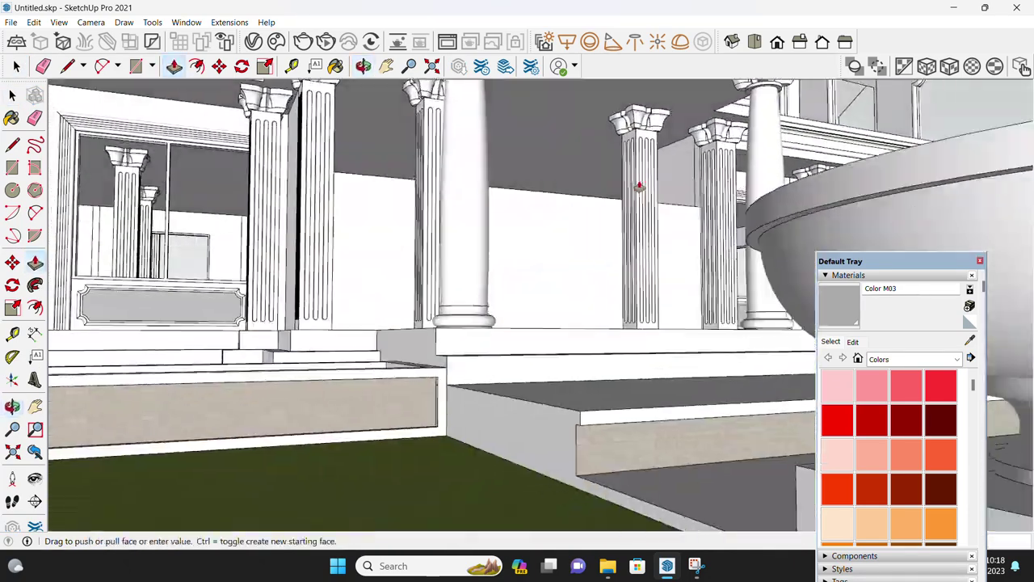
scroll(669, 167, "up", 3)
scroll(668, 166, "up", 2)
- Make the back wall geometry into its own group
key("space")
left_click(514, 277)
right_click(564, 254)
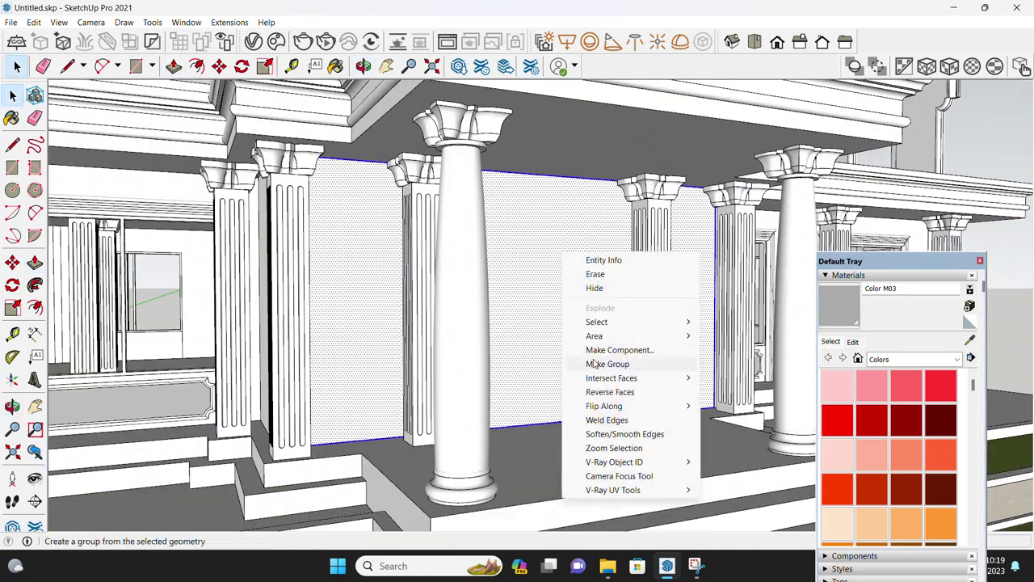
left_click(607, 363)
scroll(568, 360, "down", 5)
scroll(568, 361, "down", 2)
- Start a Tape Measure guide from the wall's left edge
middle_click_drag(484, 243, 448, 201)
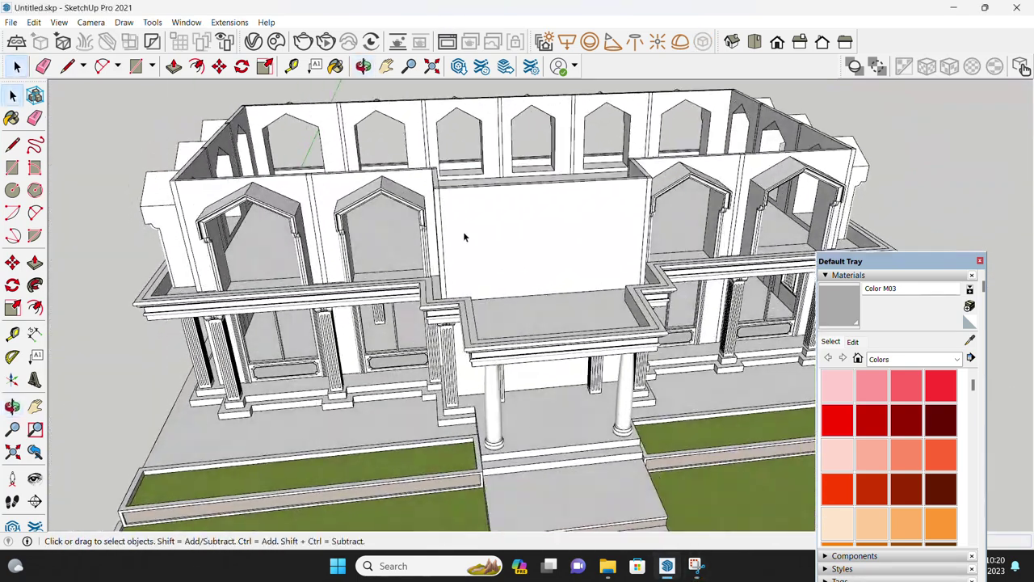
scroll(448, 201, "up", 2)
key("t")
left_click(439, 275)
scroll(493, 279, "up", 1)
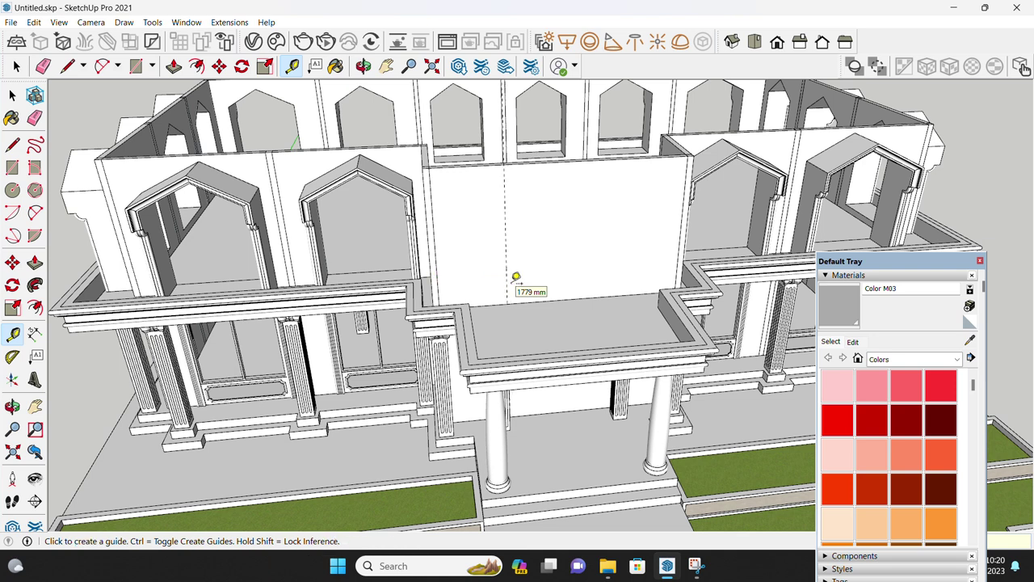
- Place a vertical guide 3600 mm from the wall panel's edge
left_click_drag(903, 267, 942, 78)
type("3600")
key("Return")
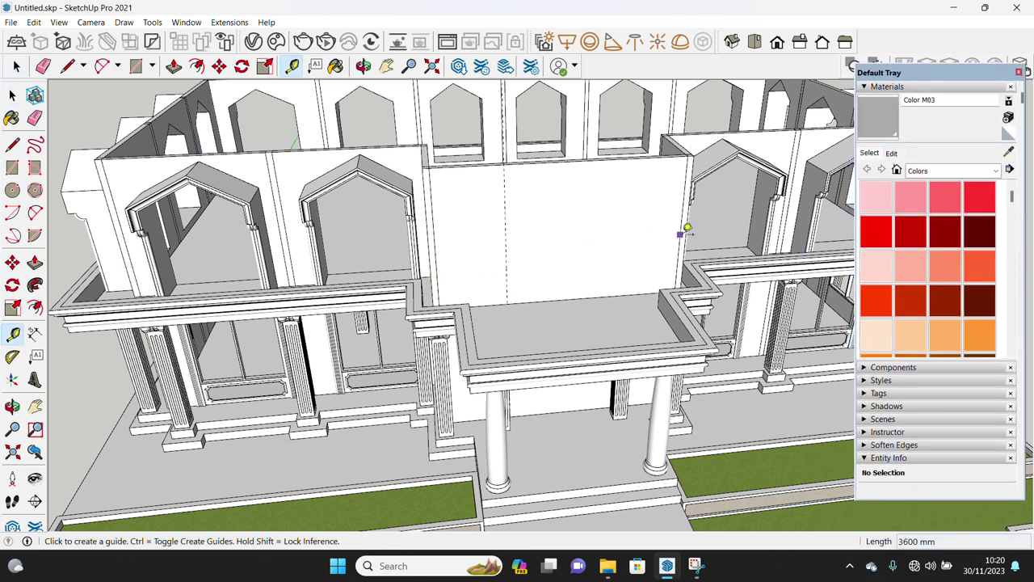
middle_click_drag(630, 234, 528, 248)
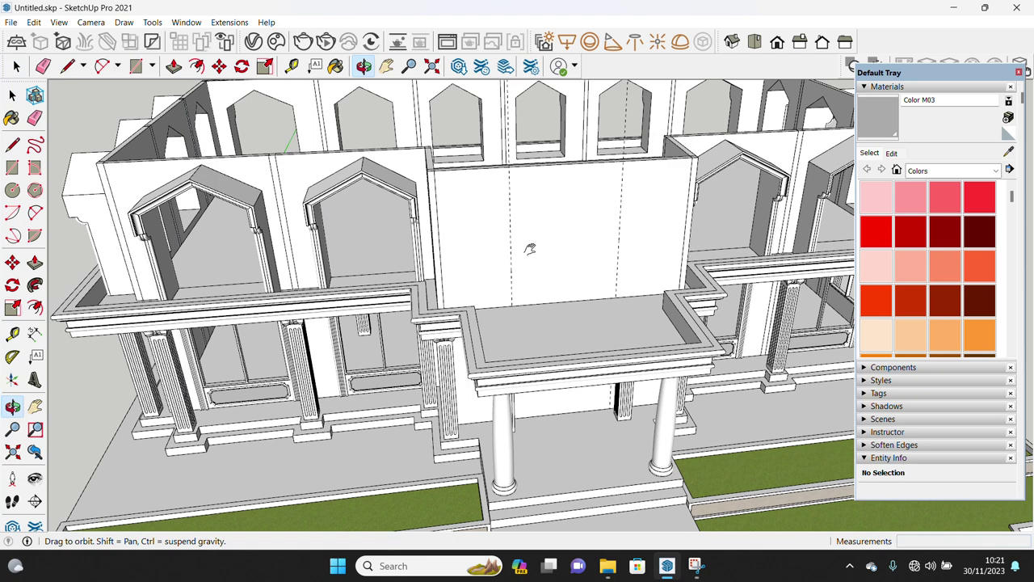
key("space")
double_click(511, 265)
key("Escape")
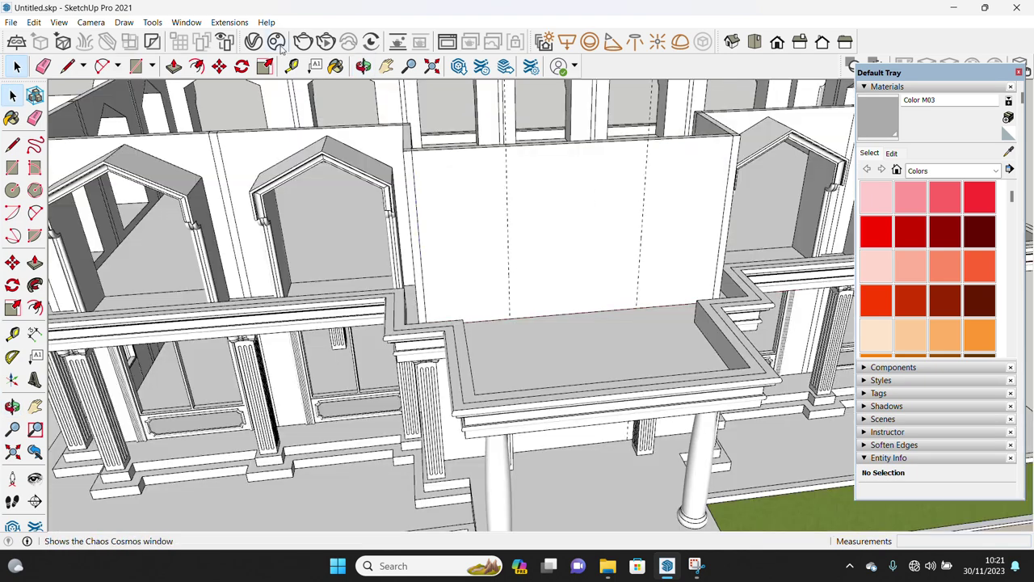
- In Model Info > Components, uncheck Hide for Fade rest of model
left_click(185, 22)
left_click(206, 94)
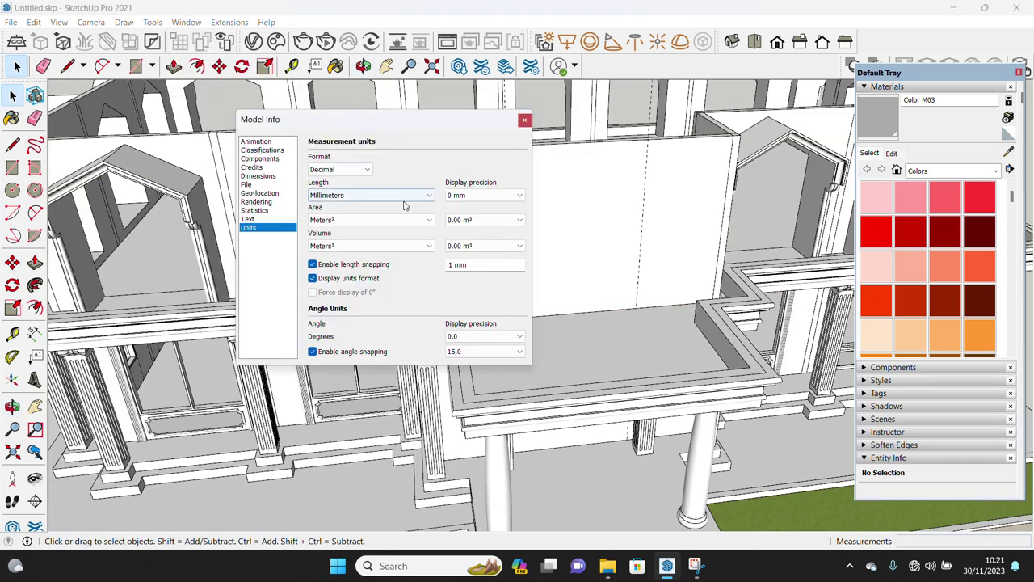
left_click(258, 160)
left_click(444, 214)
left_click_drag(364, 119, 87, 141)
left_click(619, 240)
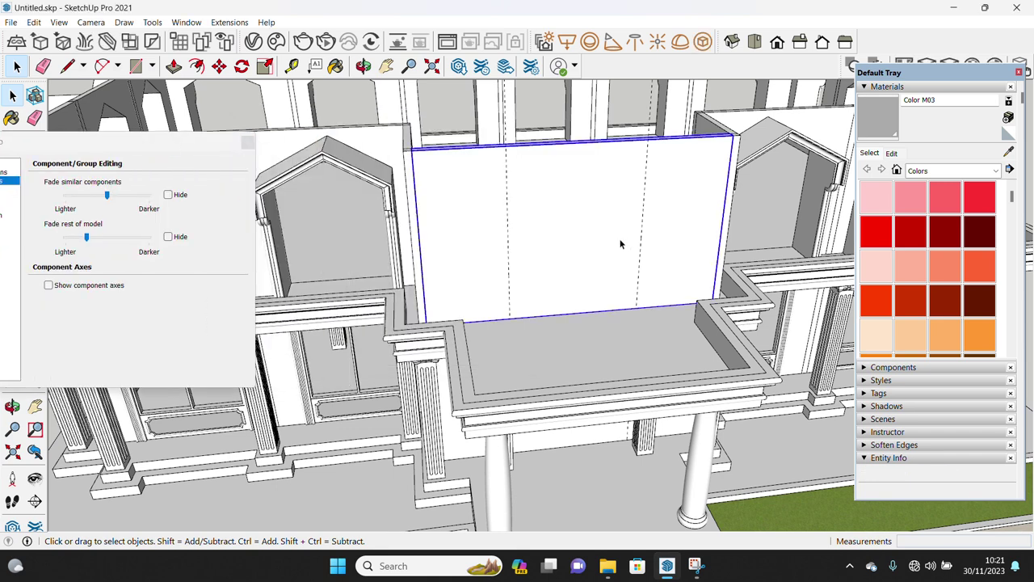
- Inside the wall group, cut a rectangular opening through the panel with Push/Pull
double_click(552, 288)
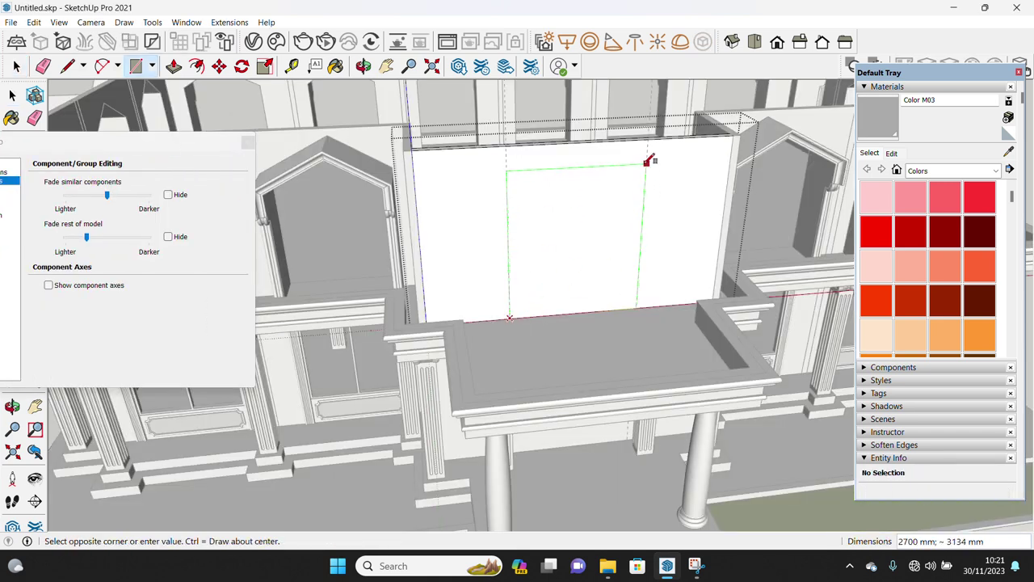
left_click(646, 164)
key("space")
key("p")
left_click(582, 296)
left_click(577, 277)
key("Escape")
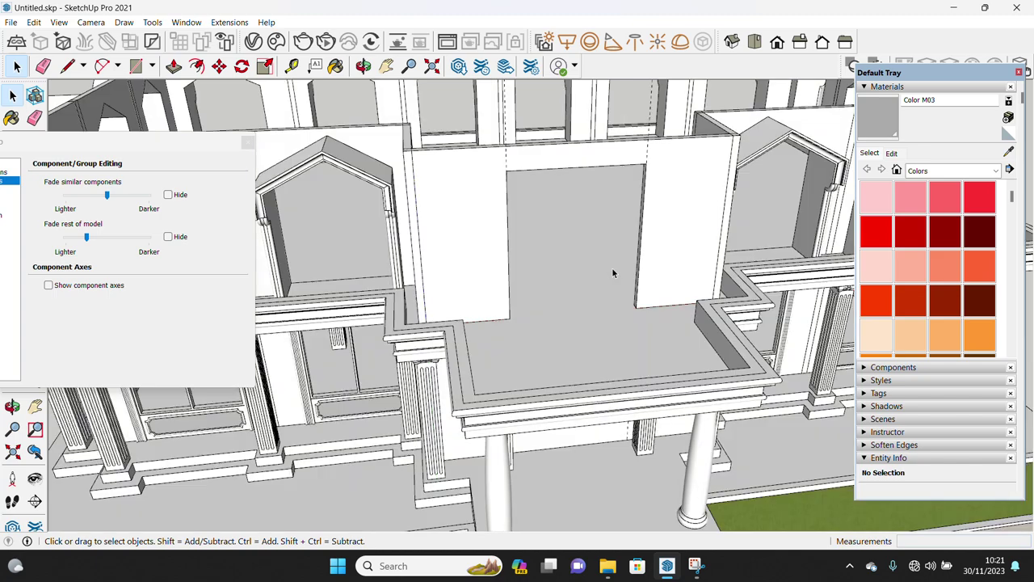
- Draw a rectangle face filling the cut opening
key("r")
left_click(510, 315)
left_click(646, 164)
key("space")
left_click(535, 268)
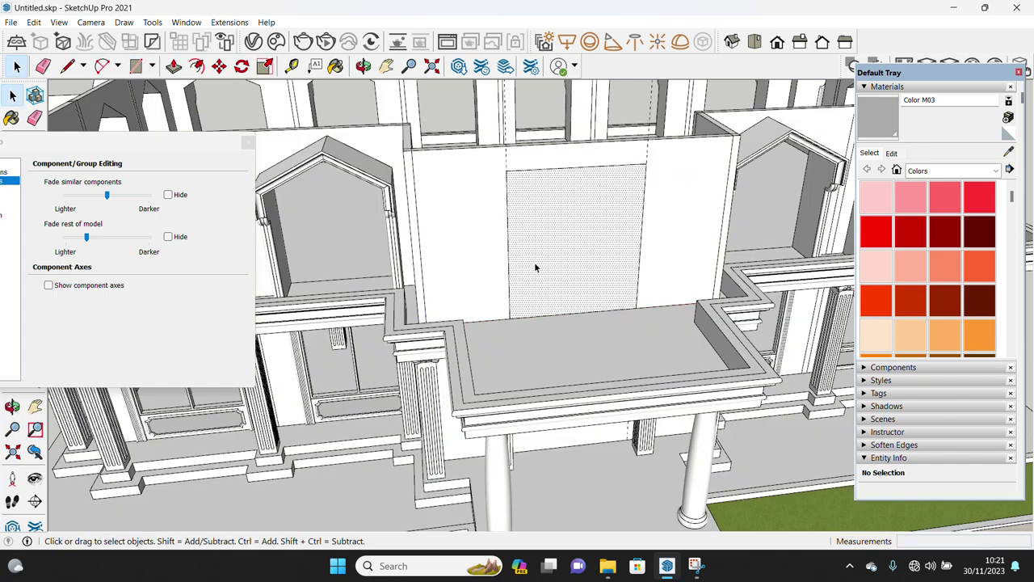
- Scale the rectangular face so it reaches down to the balcony floor
key("f")
left_click(508, 264)
key("space")
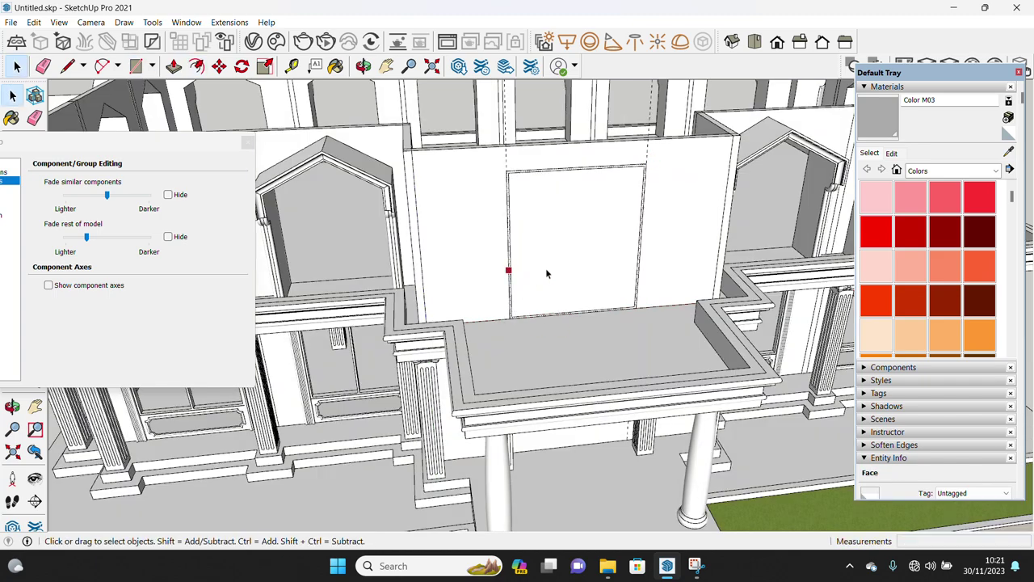
double_click(548, 272)
scroll(554, 274, "up", 3)
key("s")
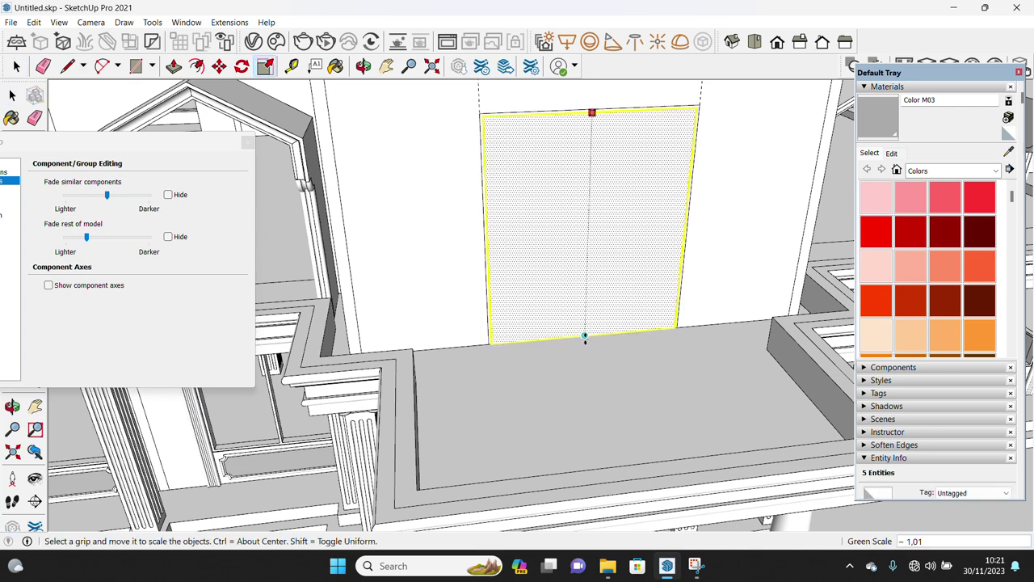
key("space")
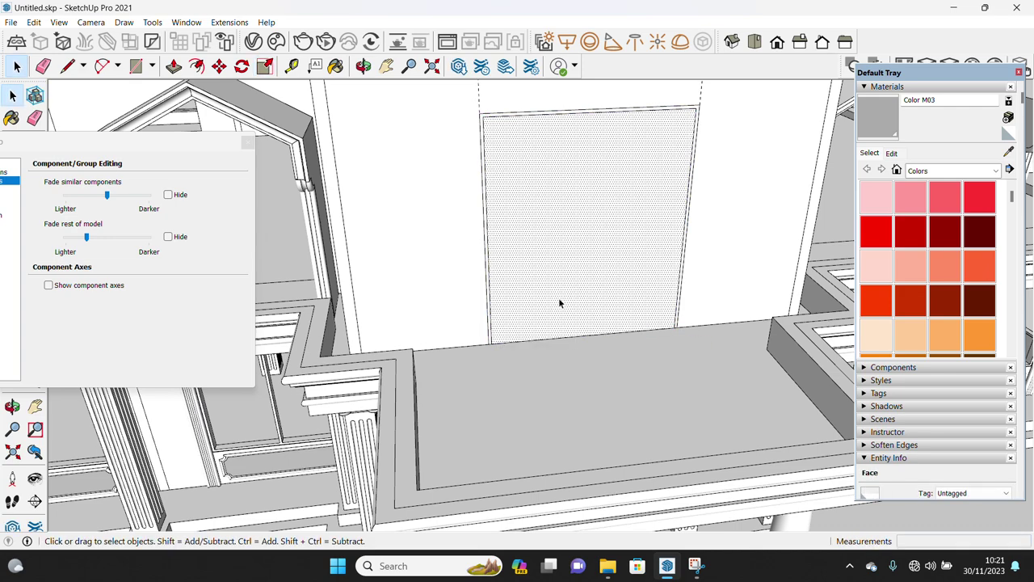
middle_click_drag(558, 297, 435, 355)
- Push/Pull the wall to give it thickness, reverse its faces, group it and move it into place
scroll(360, 369, "up", 5)
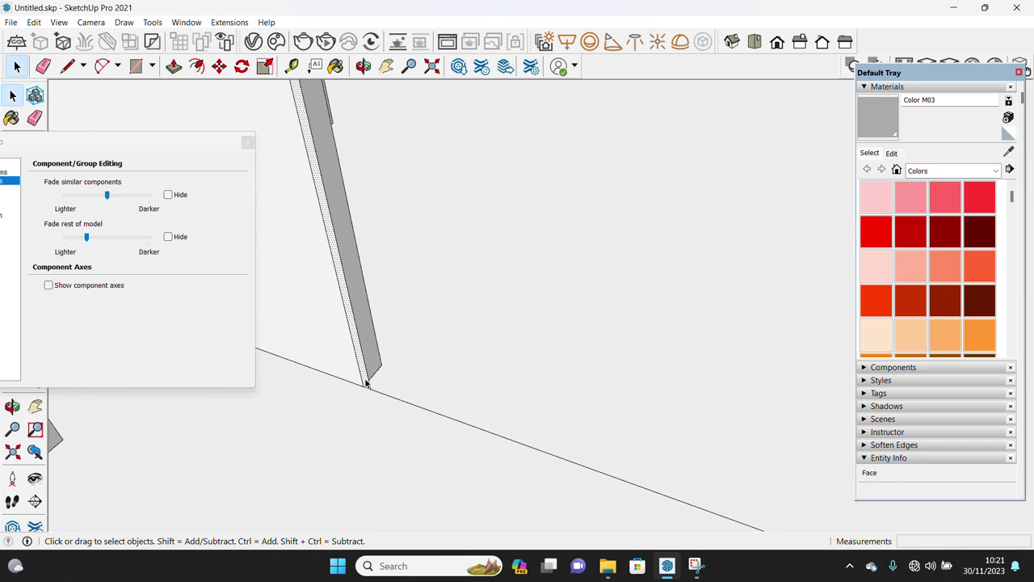
key("p")
left_click(376, 376)
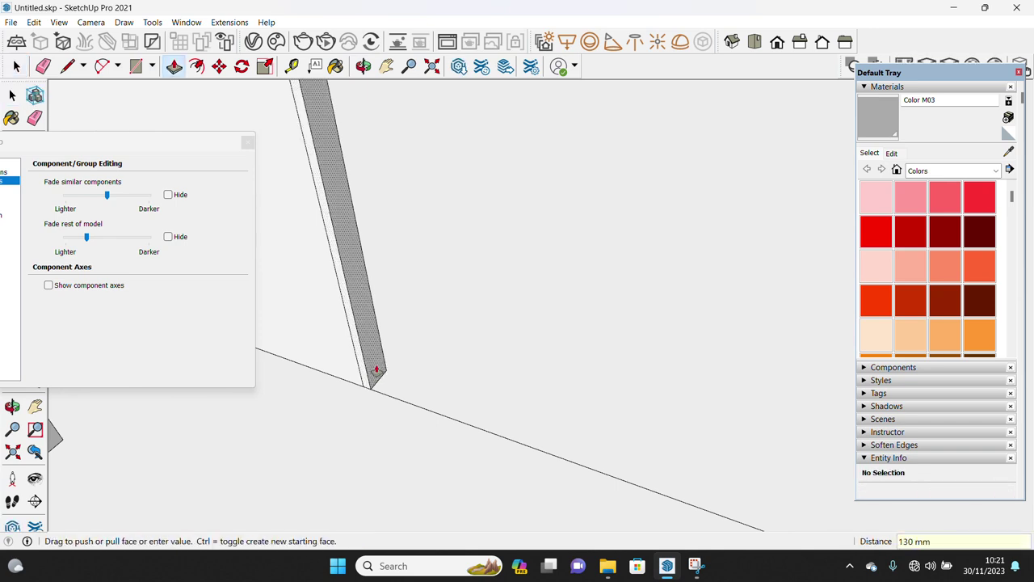
key("space")
triple_click(371, 365)
left_click(391, 402)
double_click(372, 363)
right_click(371, 365)
left_click(422, 261)
key("ctrl+g")
key("m")
left_click(369, 434)
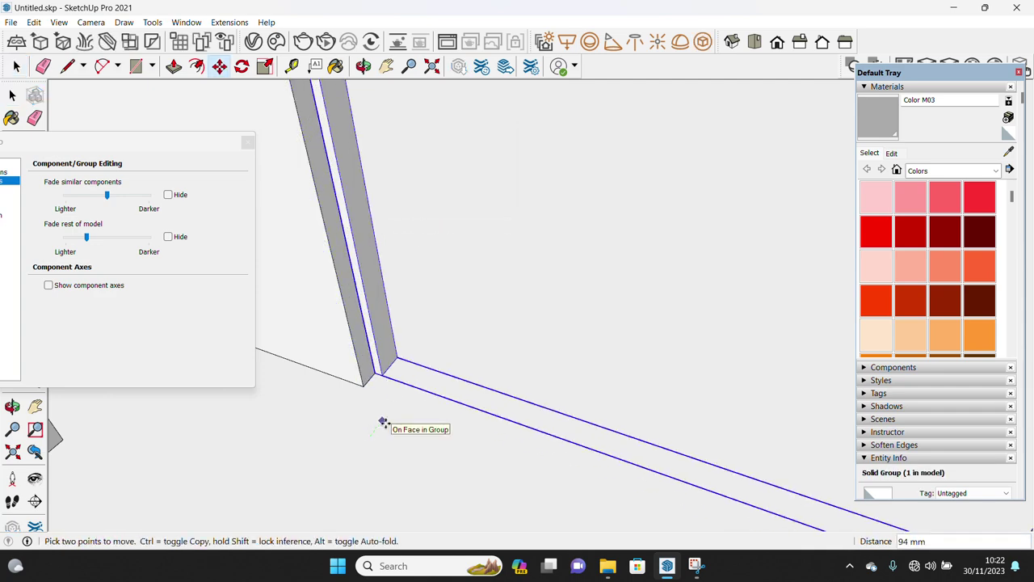
key("space")
- Draw a 2620 × 3094 mm rectangle on the wall face from corner to corner
scroll(438, 406, "down", 3)
middle_click_drag(439, 406, 525, 388)
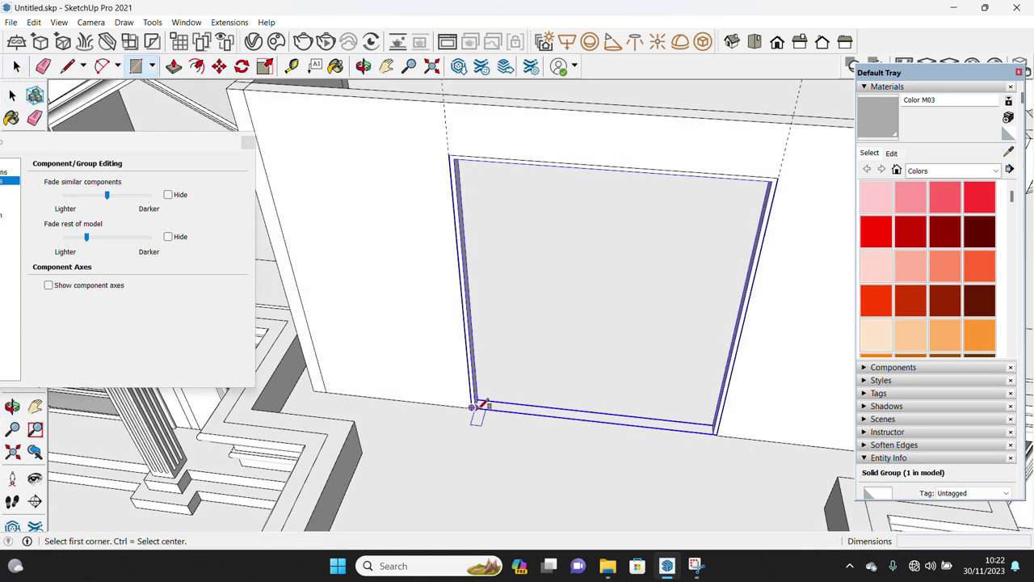
scroll(483, 408, "up", 3)
left_click(483, 414)
scroll(720, 237, "down", 3)
scroll(720, 235, "up", 1)
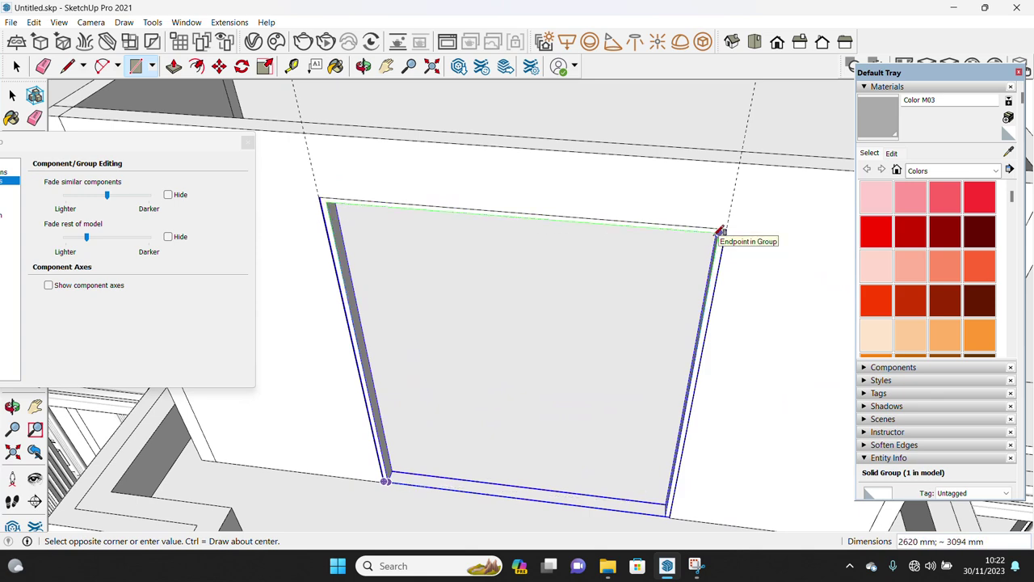
left_click(720, 232)
key("space")
scroll(658, 279, "down", 2)
- Split the rectangle into two halves with a vertical line
left_click(552, 342)
left_click(467, 445)
scroll(470, 391, "up", 2)
left_click(499, 382)
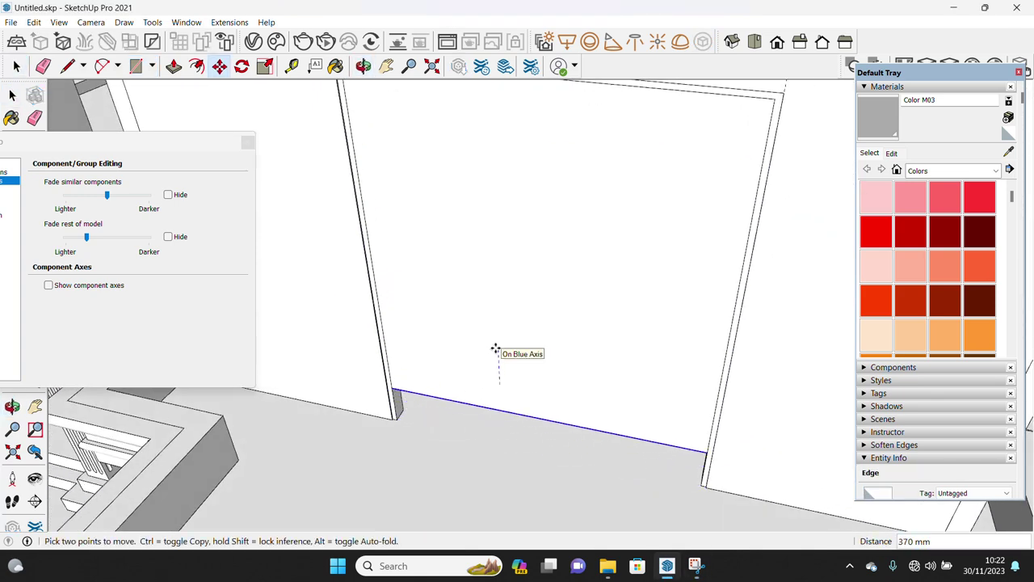
key("Escape")
key("space")
scroll(537, 317, "down", 2)
key("l")
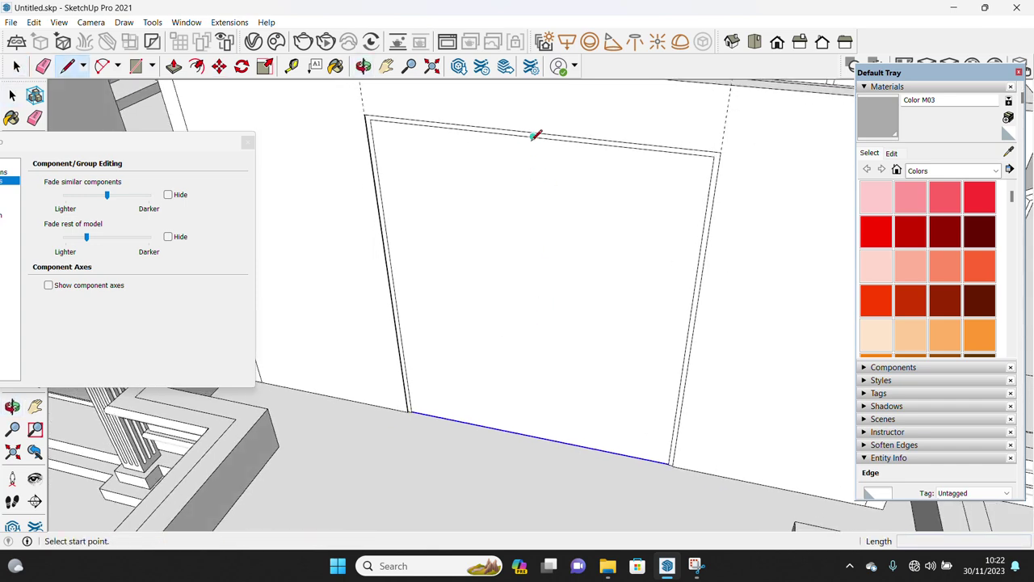
key("space")
scroll(503, 387, "up", 2)
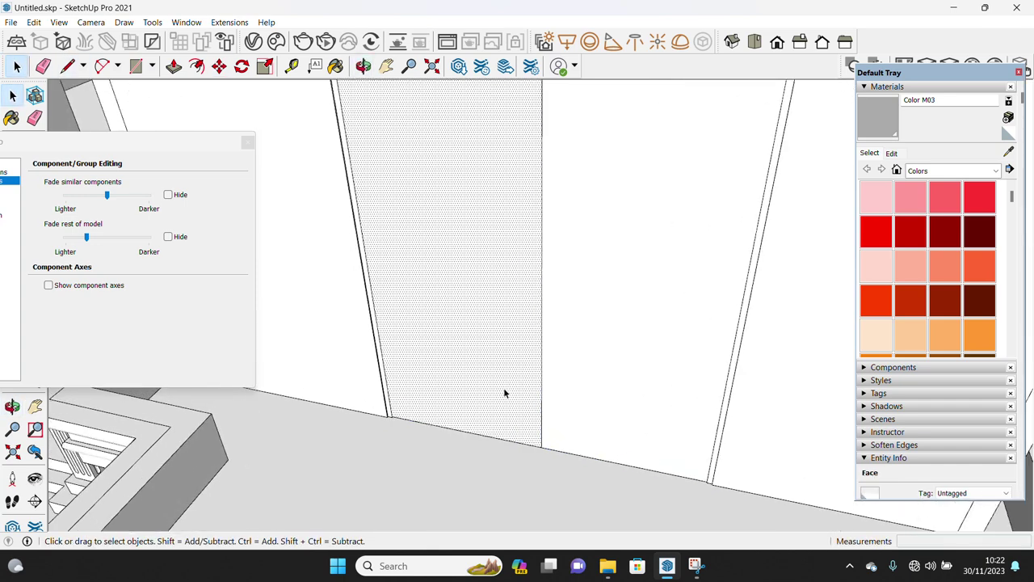
- Make the right half of the rectangle into a group
double_click(655, 350)
right_click(655, 349)
left_click(701, 212)
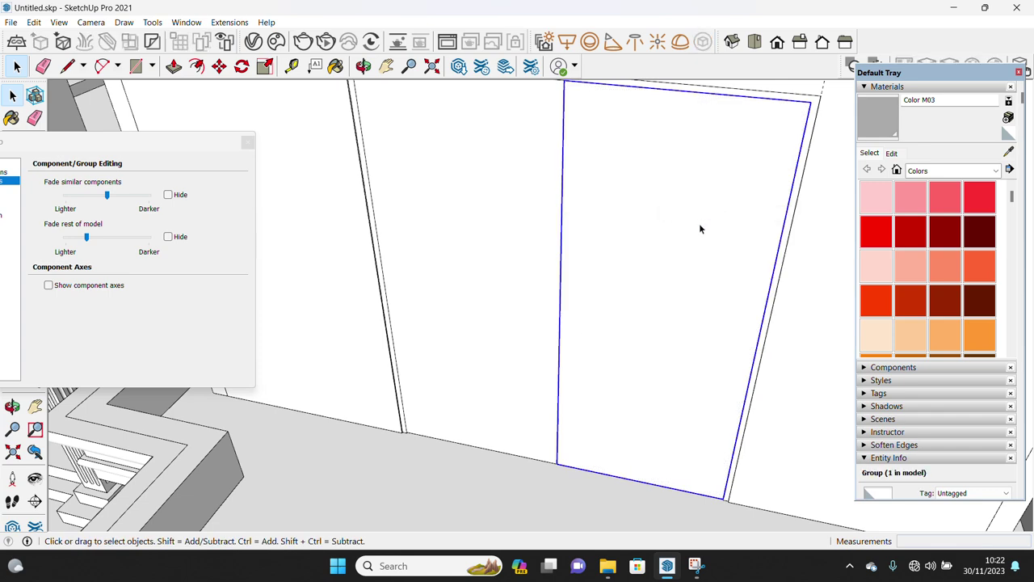
left_click(561, 316)
- Try offsetting and extruding the left panel face, cancelling each attempt
key("m")
left_click(542, 316)
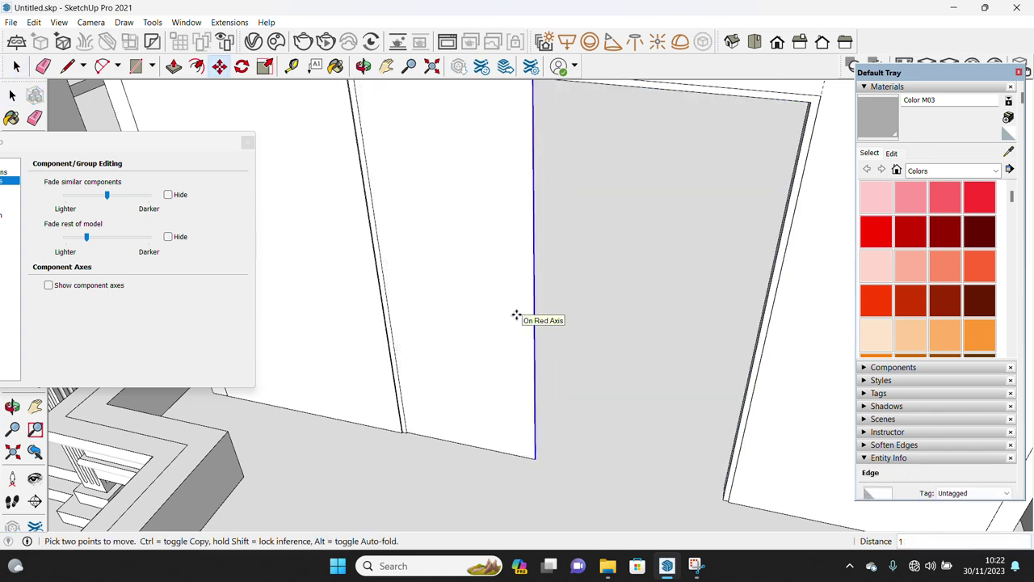
key("space")
left_click(521, 325)
key("f")
left_click(542, 342)
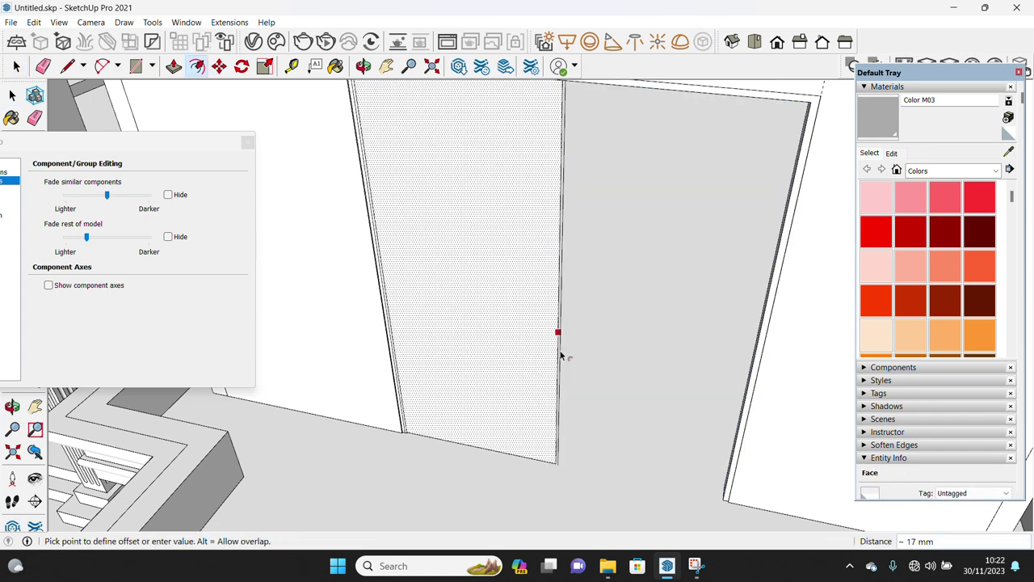
key("space")
key("p")
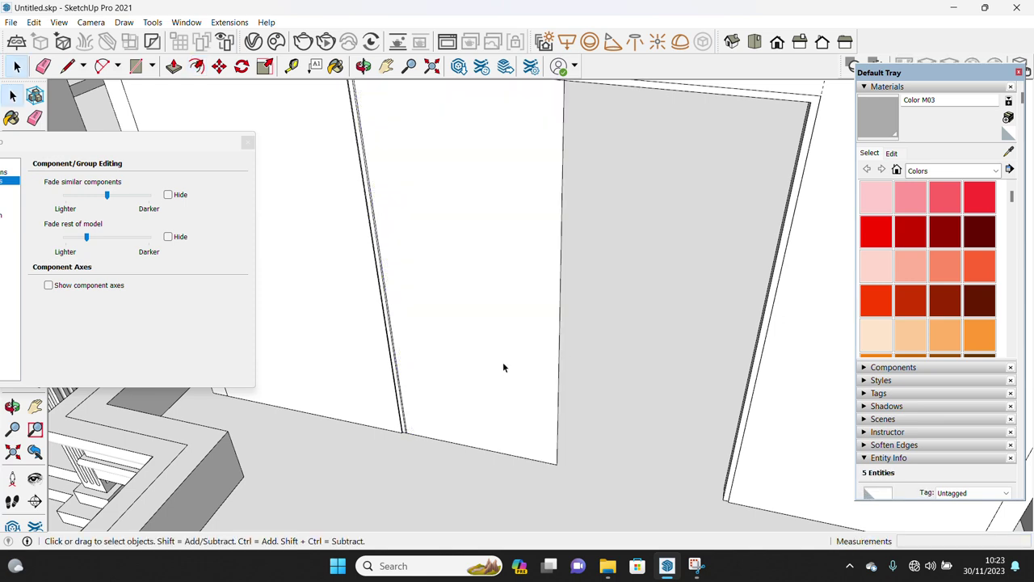
left_click(503, 427)
key("space")
- Offset the left panel into a thin border and push its inner face back 40 mm
left_click(484, 422)
key("f")
left_click(475, 429)
key("space")
key("p")
left_click(477, 428)
key("space")
- Group the border ring as a solid frame and move it into place
double_click(434, 439)
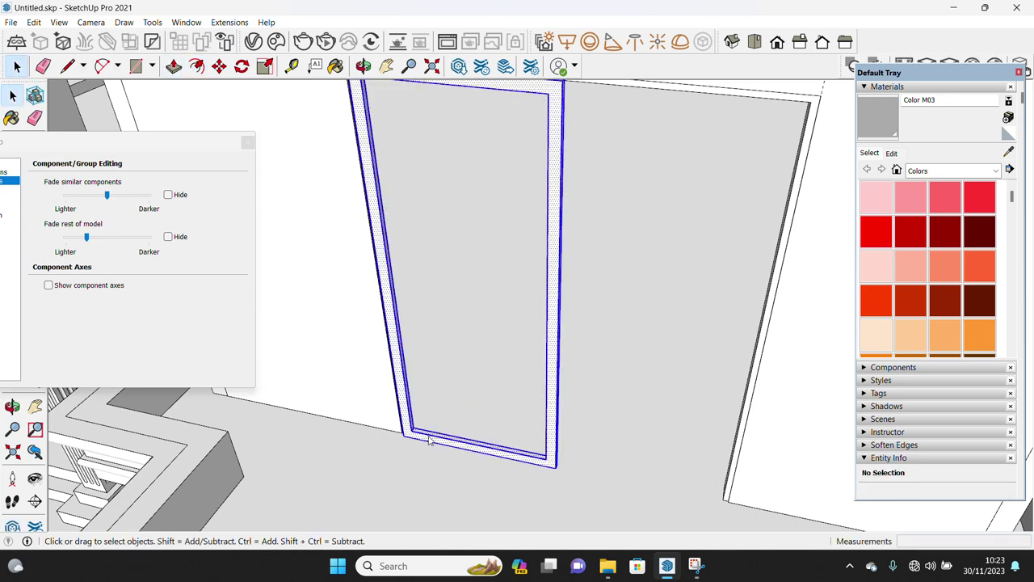
right_click(434, 438)
left_click(480, 302)
key("m")
scroll(408, 439, "up", 5)
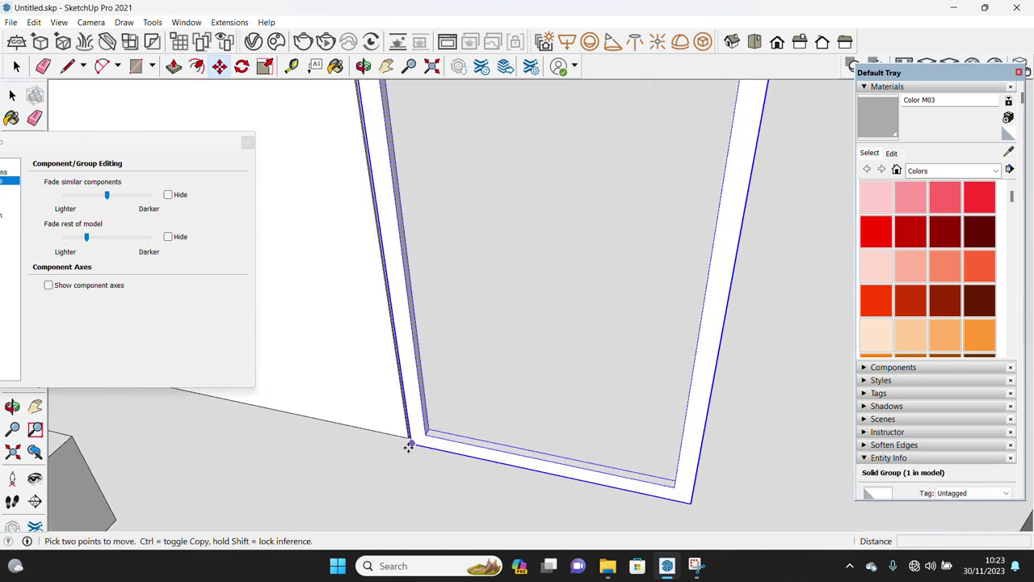
left_click(410, 437)
key("space")
- Trim the frame against the wall with Solid Tools and hide the leftover piece
middle_click_drag(410, 437, 428, 418)
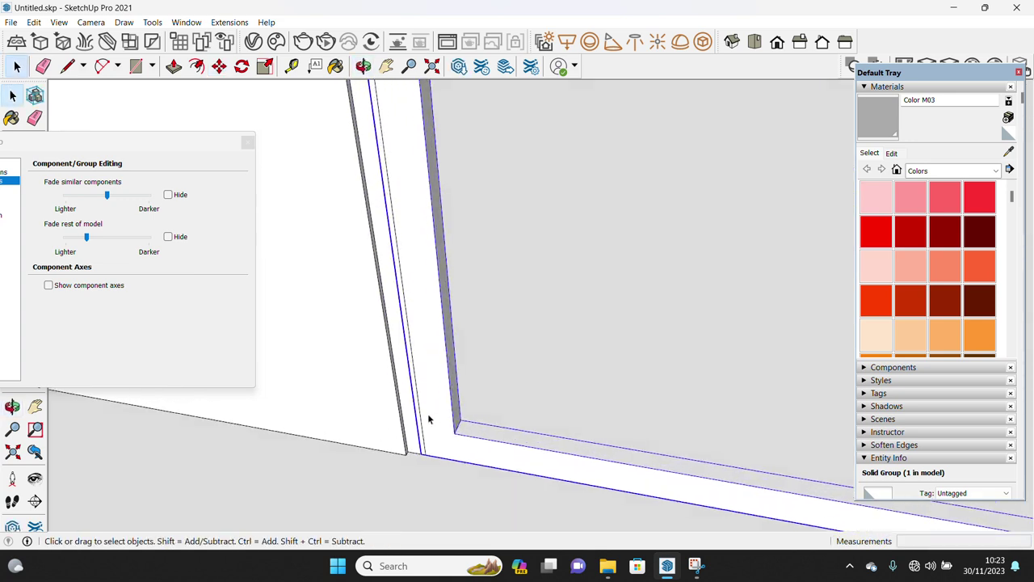
right_click(418, 424)
mouse_move(477, 267)
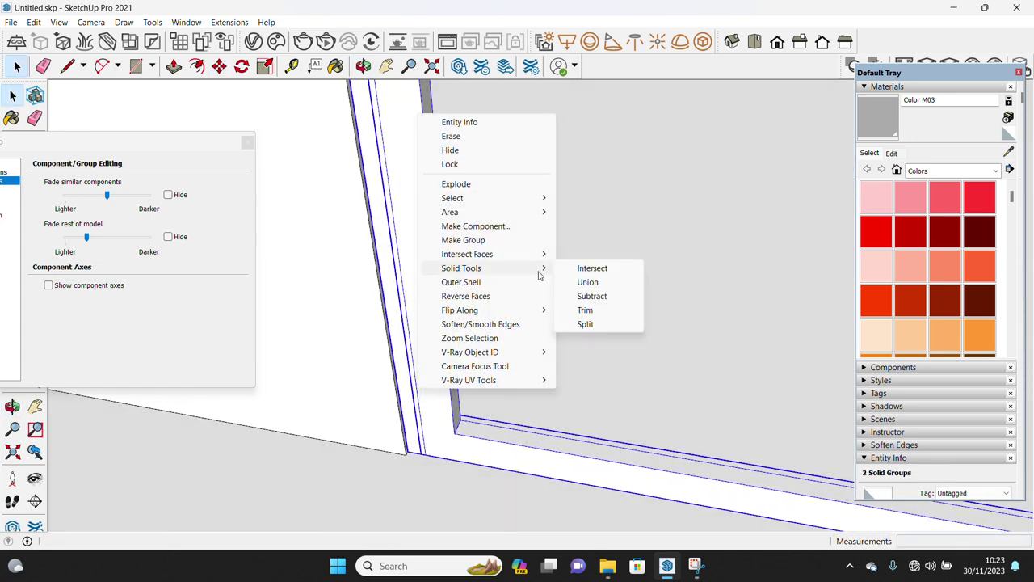
left_click(585, 310)
right_click(431, 387)
left_click(459, 131)
mouse_move(437, 363)
middle_mouse_down()
mouse_move(460, 412)
mouse_move(450, 420)
middle_mouse_up()
scroll(467, 317, "down", 3)
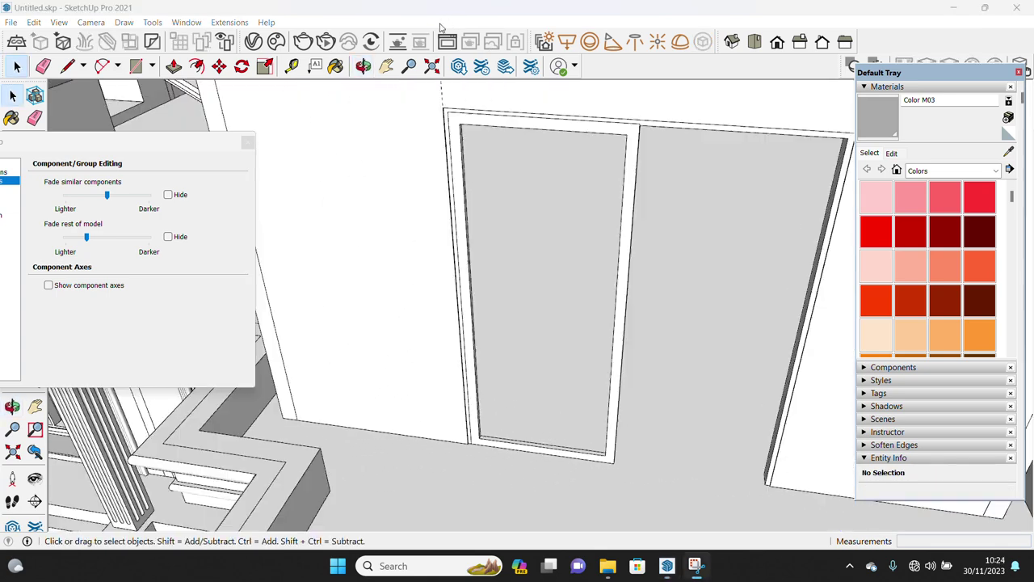
scroll(476, 436, "up", 5)
- Draw a small rectangle at the frame corner and extrude it into a 2920 mm strip
key("r")
key("space")
key("p")
left_click(456, 387)
mouse_move(454, 355)
middle_mouse_down()
mouse_move(485, 220)
mouse_move(522, 399)
middle_mouse_up()
- Group the thin strip and array four evenly spaced copies of it across the frame
key("space")
triple_click(510, 121)
right_click(512, 117)
left_click(559, 229)
middle_click_drag(549, 256, 506, 399)
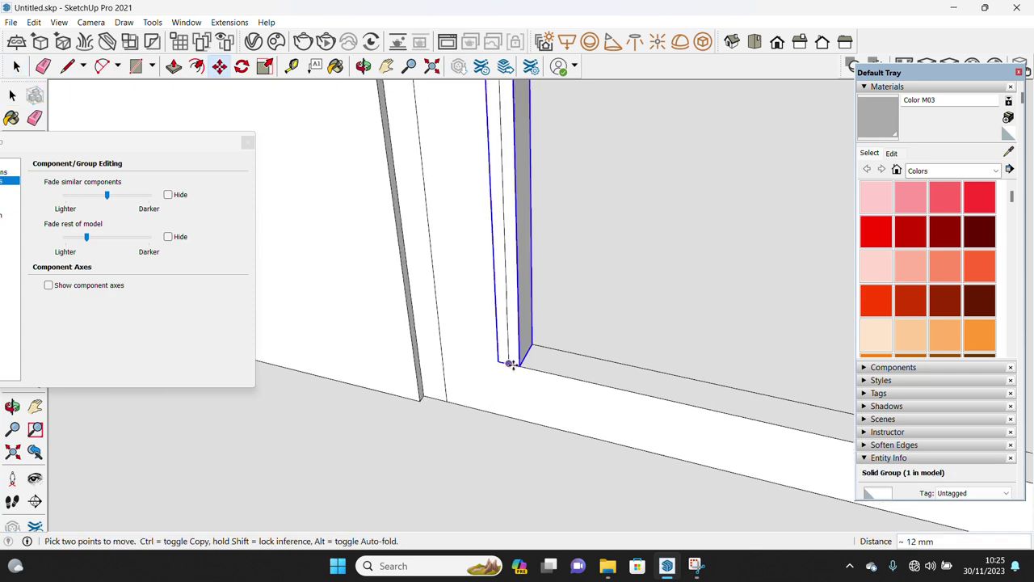
left_click(515, 366)
key("ctrl")
scroll(570, 388, "down", 3)
scroll(623, 429, "up", 2)
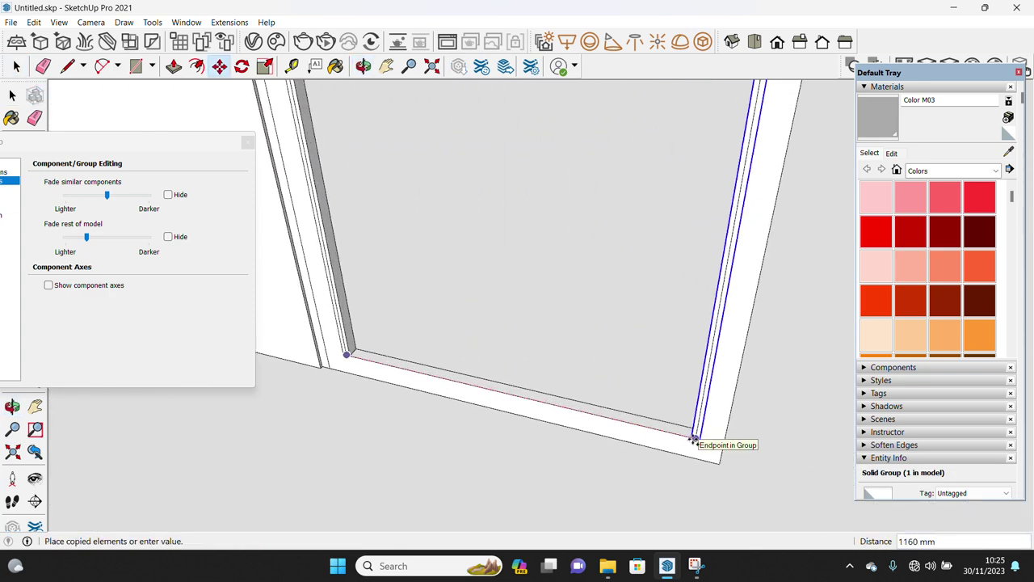
key("Return")
scroll(691, 437, "down", 1)
key("space")
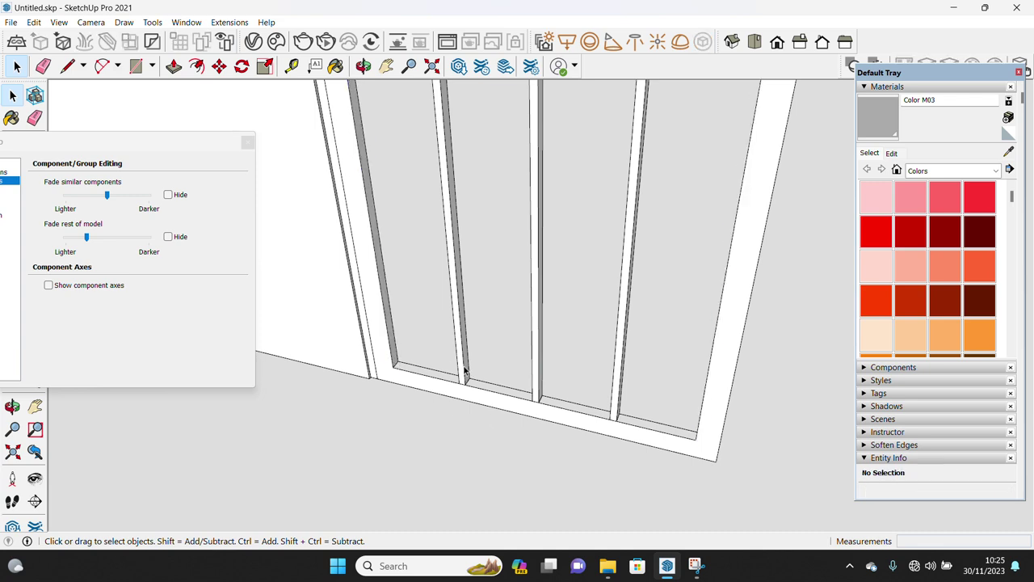
- Copy a vertical strip, rotate it horizontal and scale it to fit the frame width
left_click(464, 370)
key("m")
left_click(461, 433)
key("ctrl")
key("space")
scroll(451, 407, "up", 2)
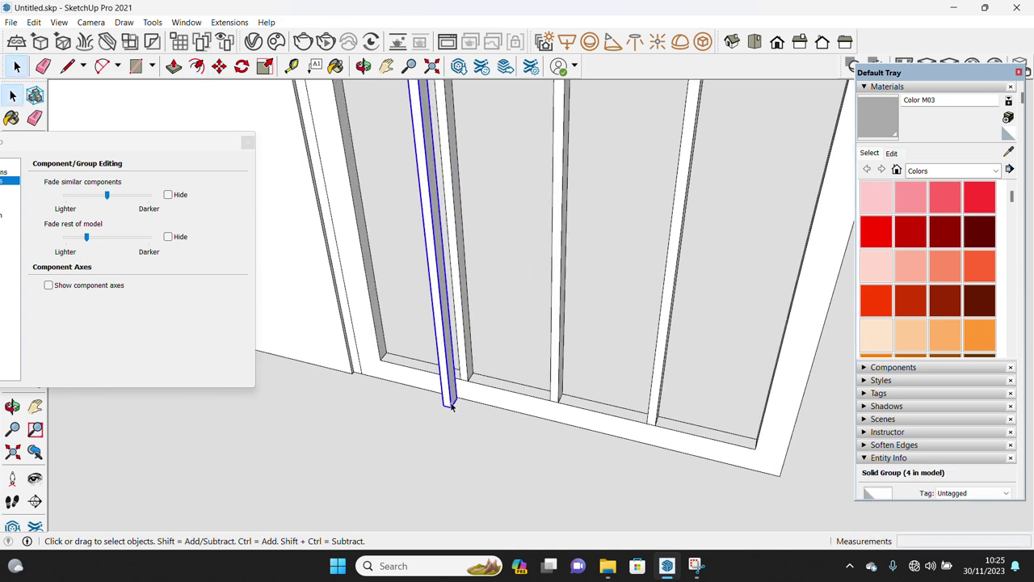
key("m")
key("q")
scroll(446, 330, "down", 2)
left_click(612, 197)
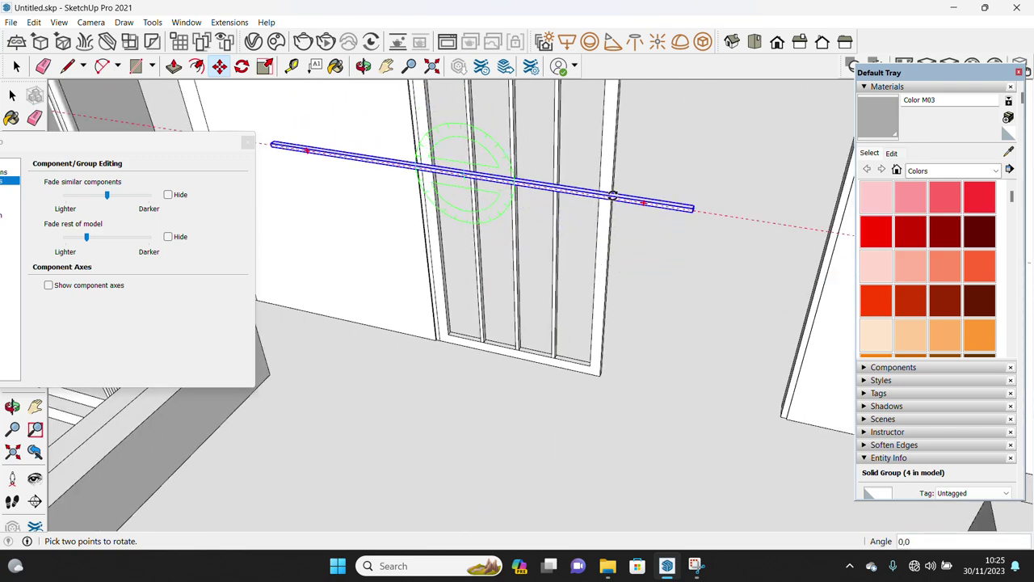
key("space")
middle_click_drag(612, 196, 597, 210)
scroll(596, 212, "up", 2)
key("s")
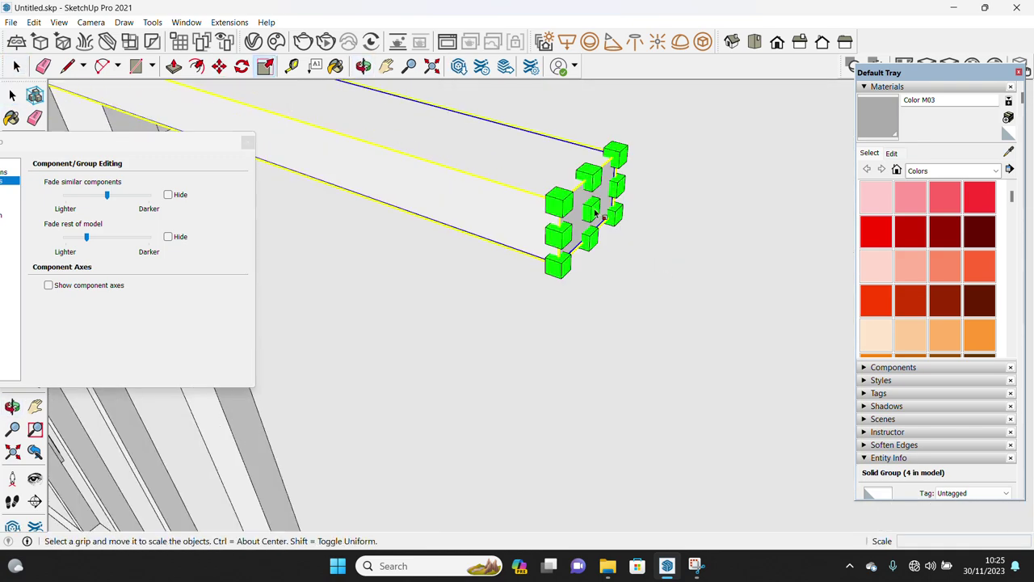
scroll(596, 212, "down", 2)
scroll(589, 208, "down", 2)
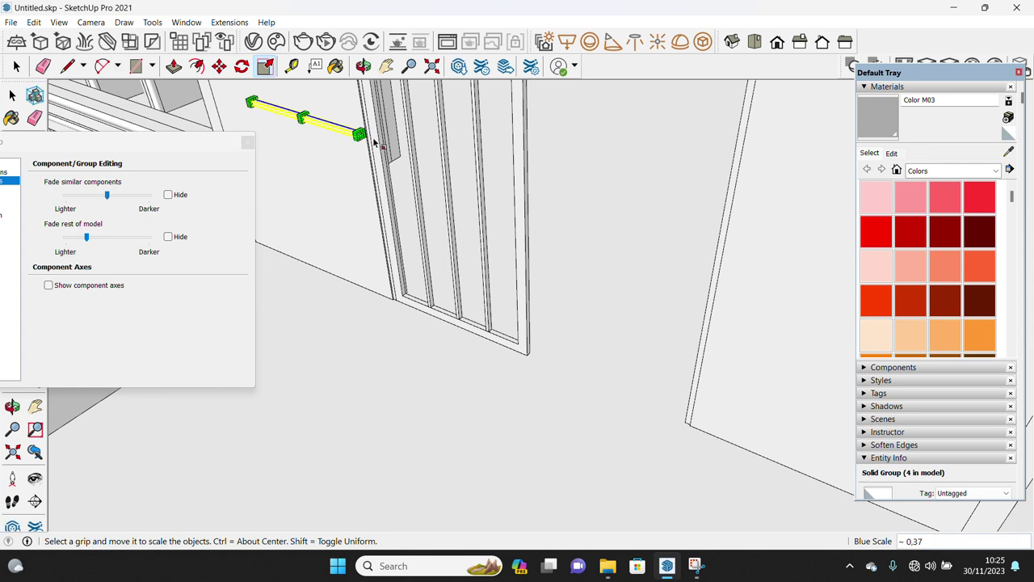
left_click(376, 143)
key("space")
scroll(359, 135, "up", 2)
- Place the horizontal strip along the frame's bottom and adjust its size
key("m")
scroll(372, 131, "up", 2)
scroll(379, 131, "up", 2)
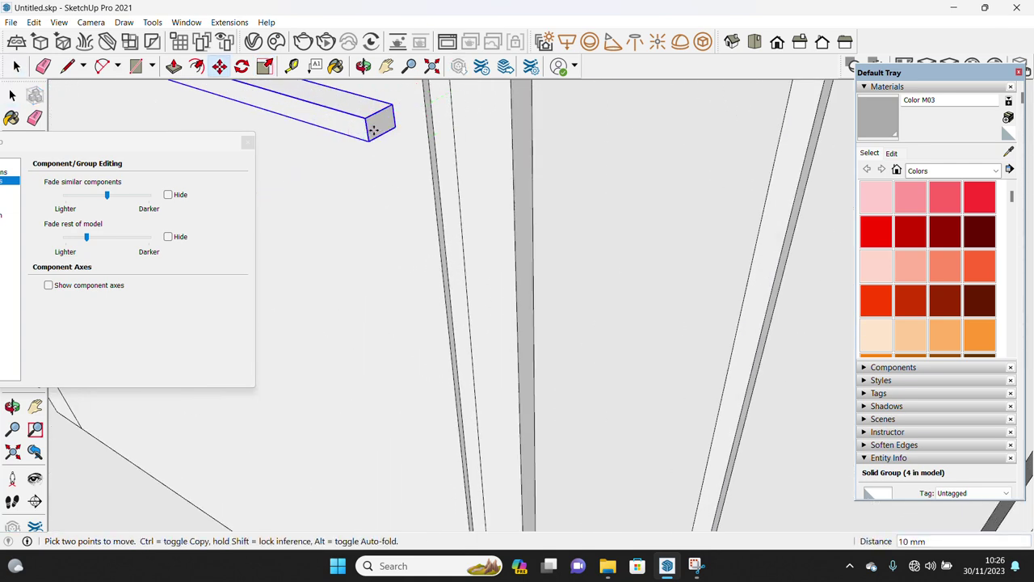
scroll(485, 267, "down", 3)
scroll(563, 399, "down", 2)
scroll(577, 393, "up", 3)
left_click(576, 390)
scroll(576, 390, "up", 2)
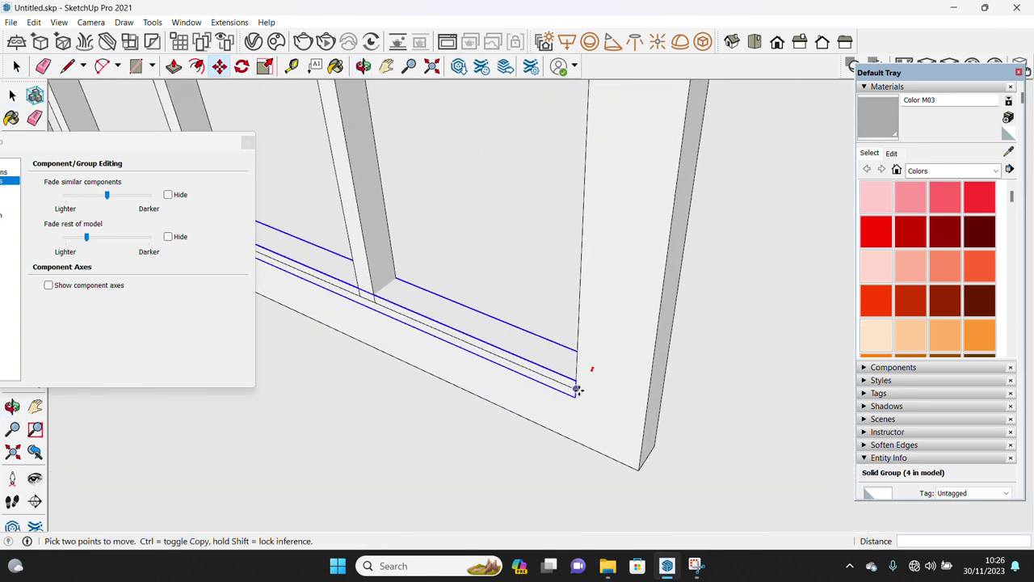
scroll(576, 390, "down", 3)
key("space")
scroll(334, 295, "up", 3)
key("s")
scroll(554, 328, "up", 2)
scroll(593, 294, "up", 2)
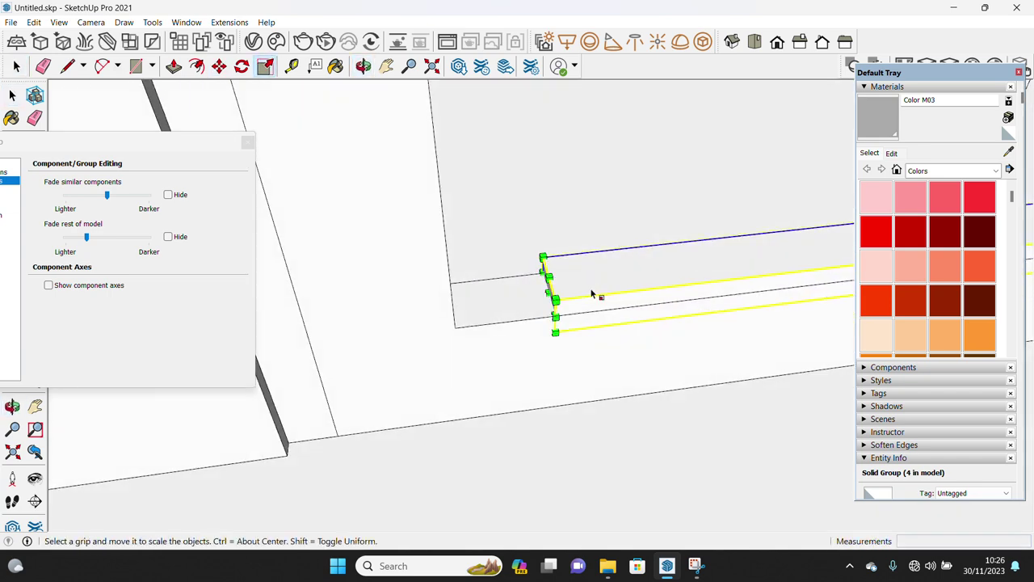
scroll(553, 292, "up", 1)
key("space")
scroll(528, 305, "down", 3)
scroll(566, 307, "up", 2)
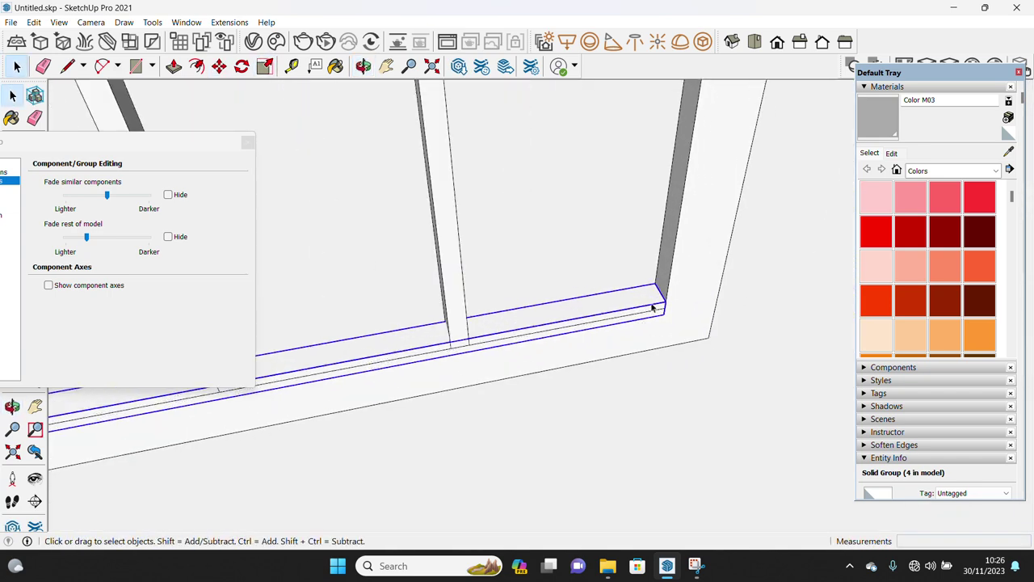
key("m")
scroll(667, 306, "up", 2)
- Copy the mullion across the window and array the copies evenly over the span
left_click(672, 317)
key("ctrl")
scroll(671, 317, "down", 3)
middle_click_drag(614, 307, 678, 242)
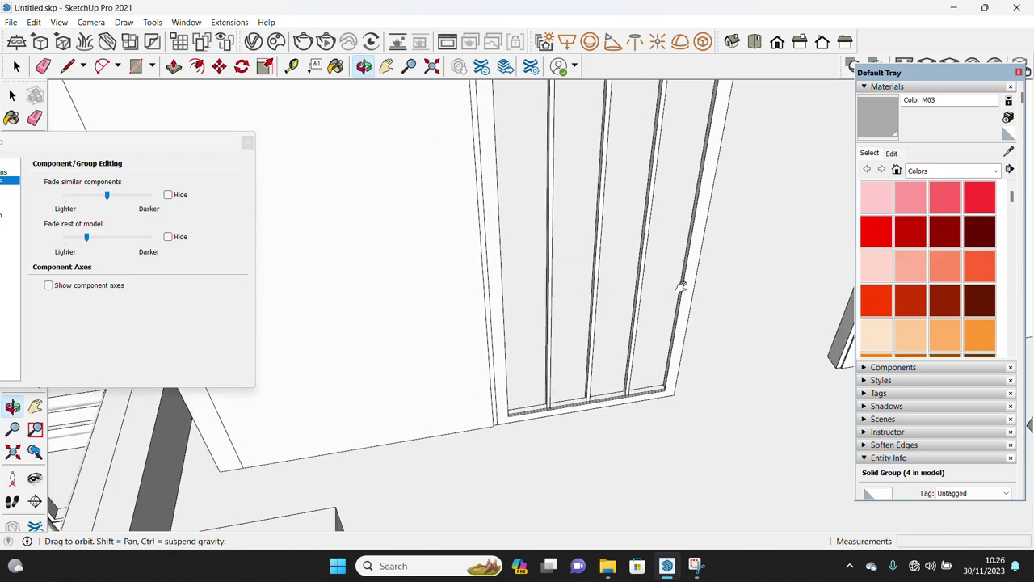
scroll(678, 172, "up", 2)
type("/5")
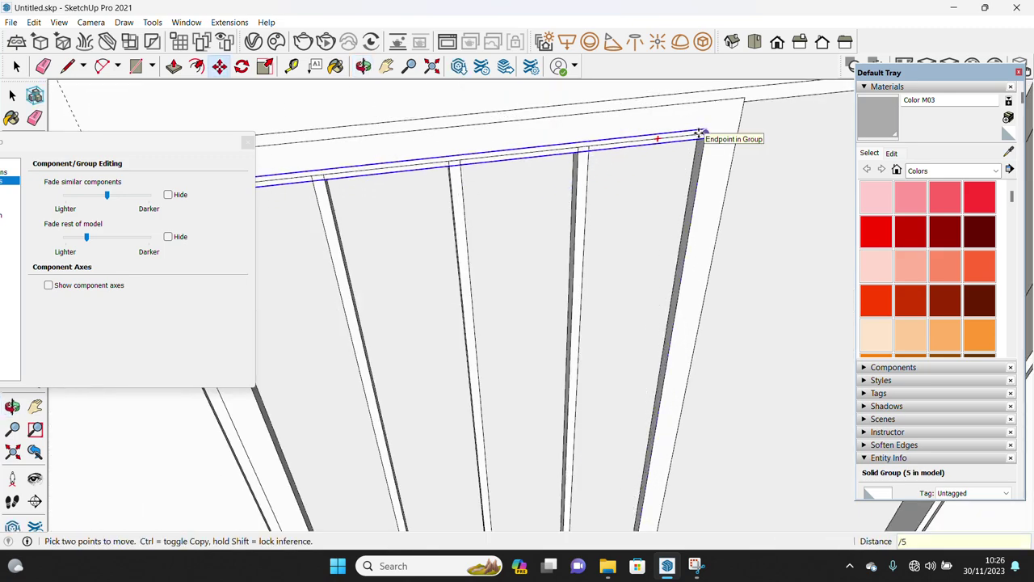
key("Return")
key("space")
scroll(617, 222, "down", 2)
scroll(606, 323, "down", 2)
scroll(600, 431, "up", 3)
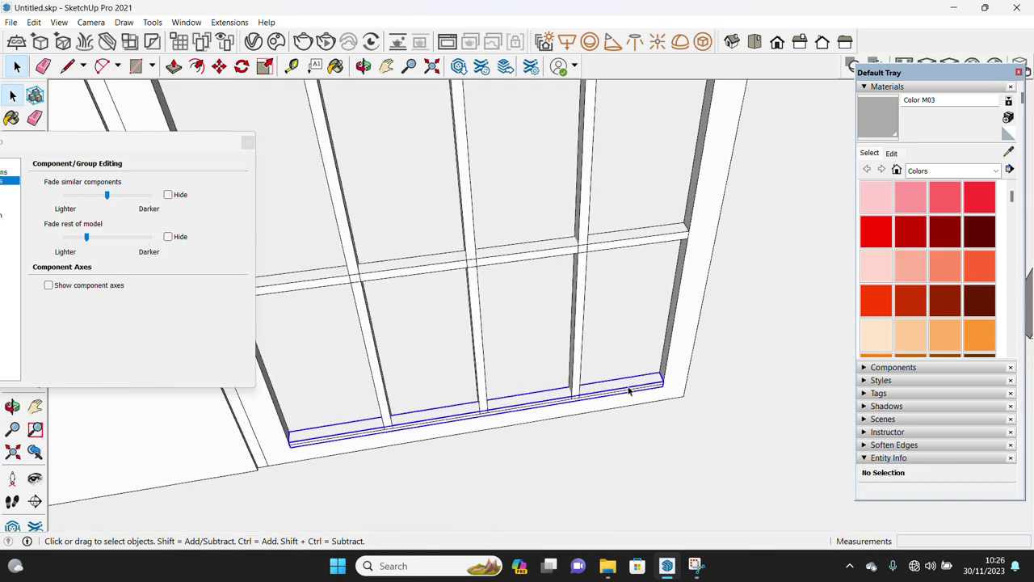
scroll(629, 391, "down", 3)
- Select the window frame and all grid bars and merge them with Outer Shell
middle_click_drag(612, 358, 549, 157)
left_click(549, 157)
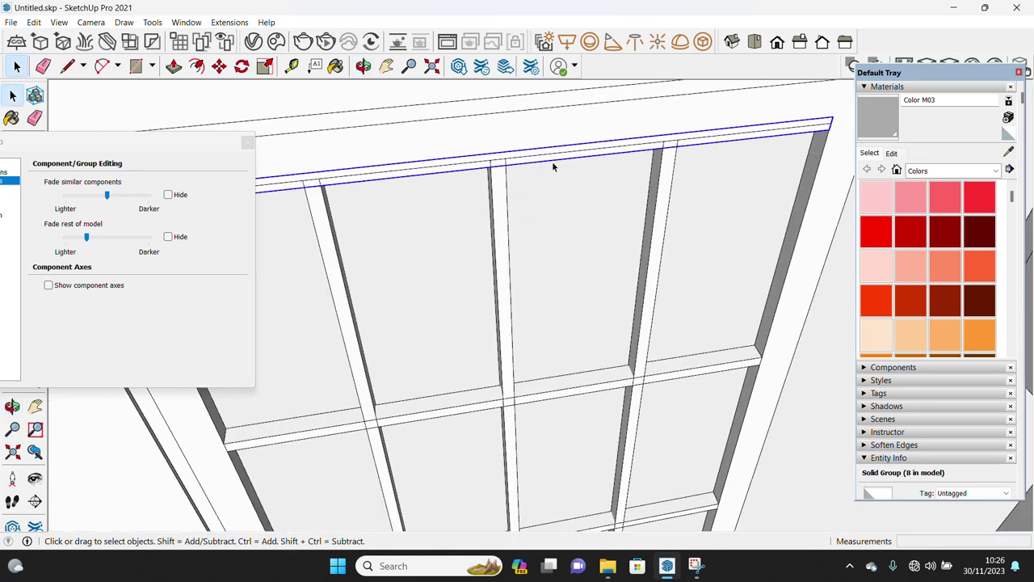
scroll(572, 212, "down", 3)
scroll(572, 212, "up", 3)
scroll(593, 278, "up", 2)
left_click(604, 307)
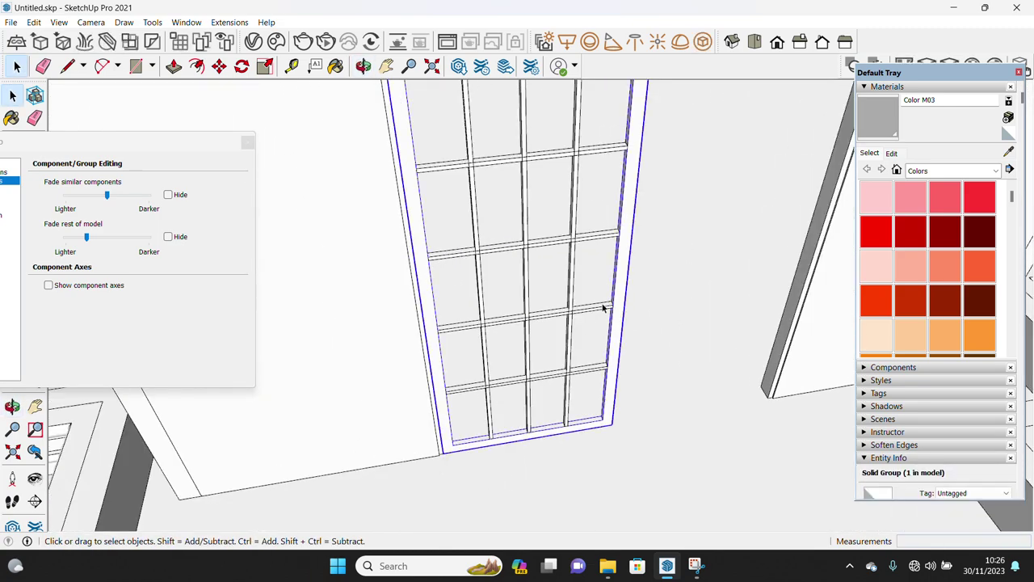
scroll(571, 339, "up", 2)
left_click(521, 345, "shift")
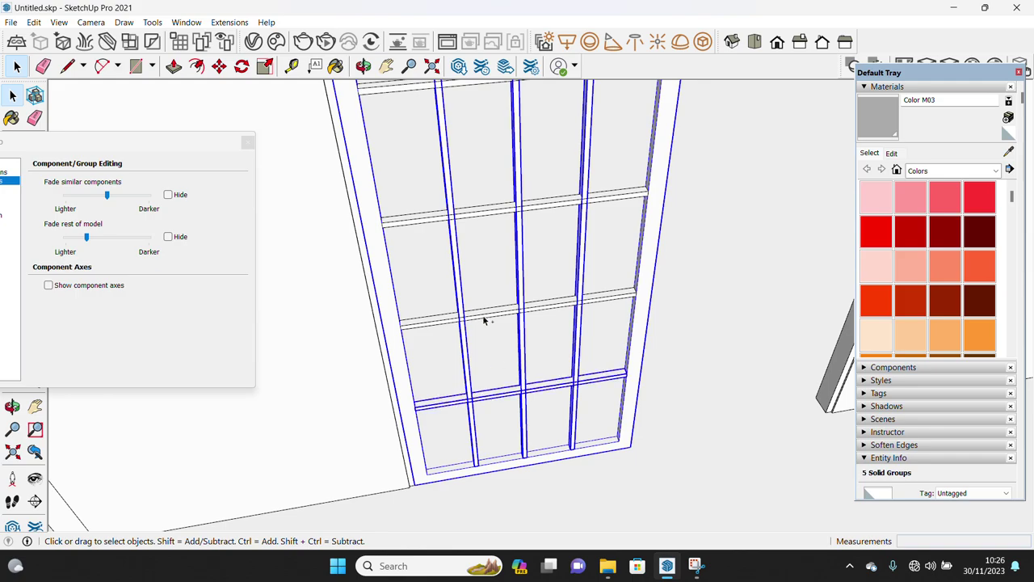
scroll(484, 211, "down", 2)
left_click(455, 307, "shift")
right_click(446, 214)
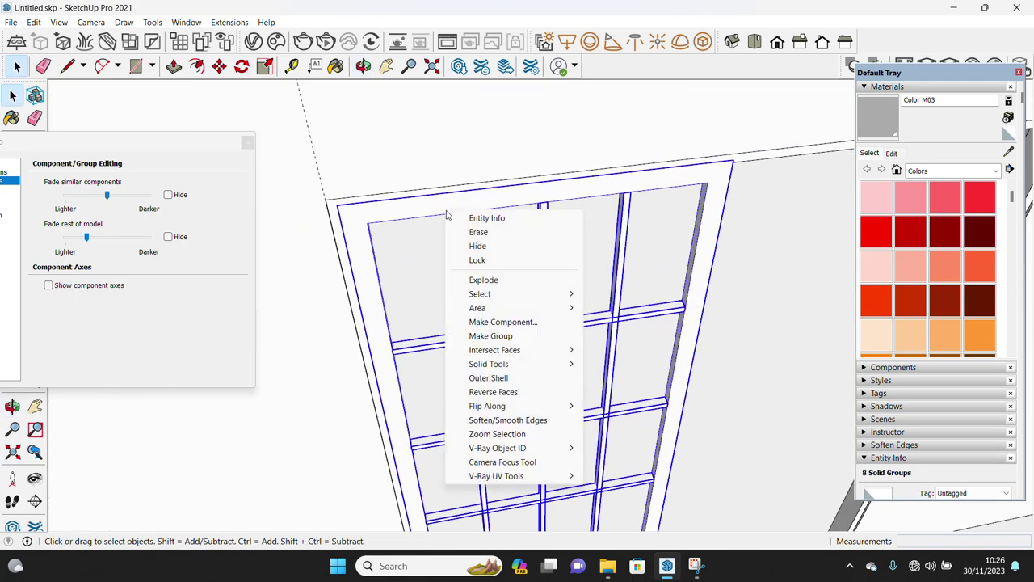
left_click(488, 378)
scroll(485, 383, "down", 3)
middle_click_drag(549, 353, 445, 314)
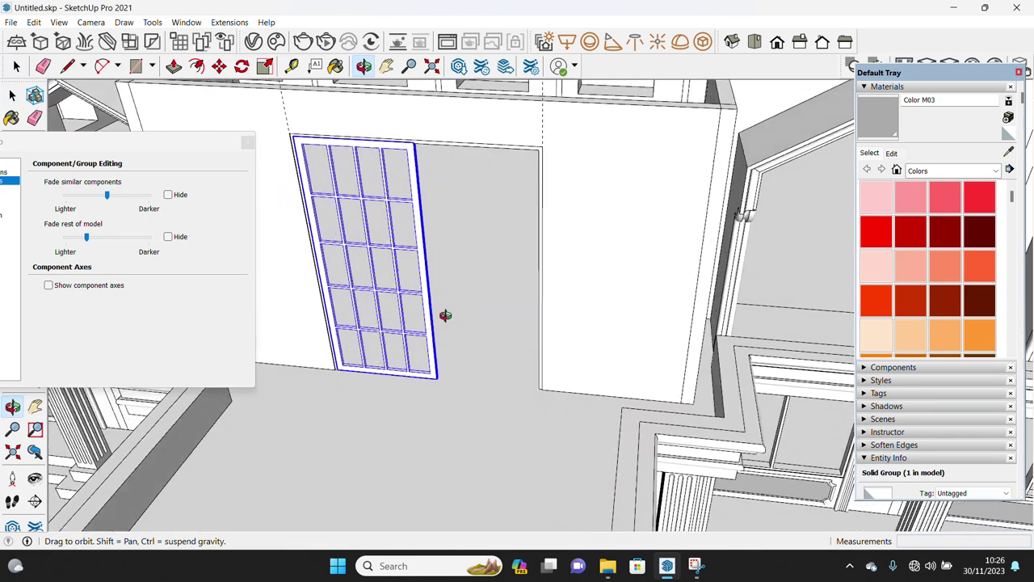
- Copy the window leaf and place the copy beside the original
scroll(386, 418, "up", 2)
scroll(387, 414, "up", 1)
key("ctrl")
left_click(405, 449)
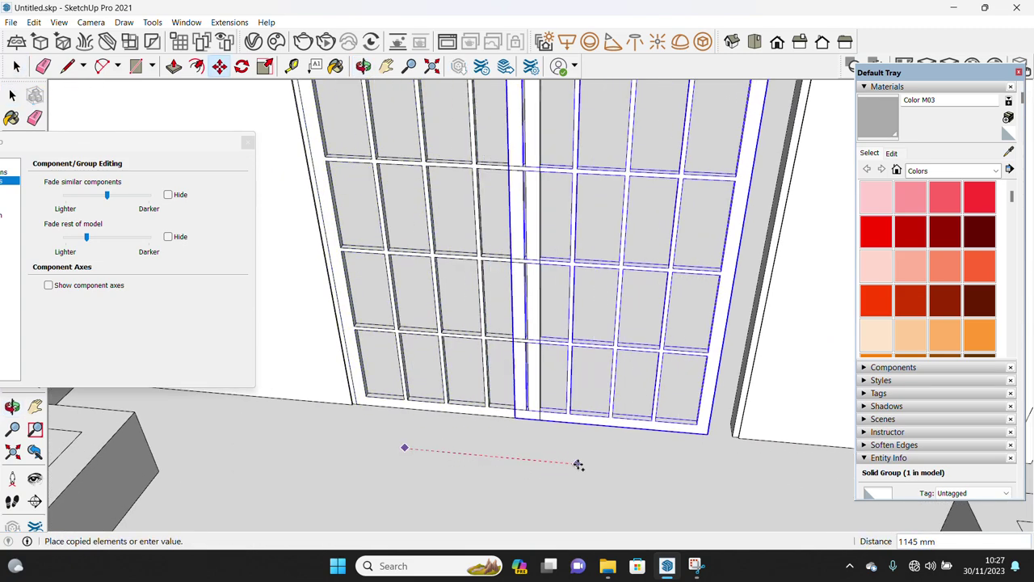
left_click(524, 432)
key("space")
- Trim the overlap between the two door leaves with Solid Tools Trim
scroll(740, 406, "up", 2)
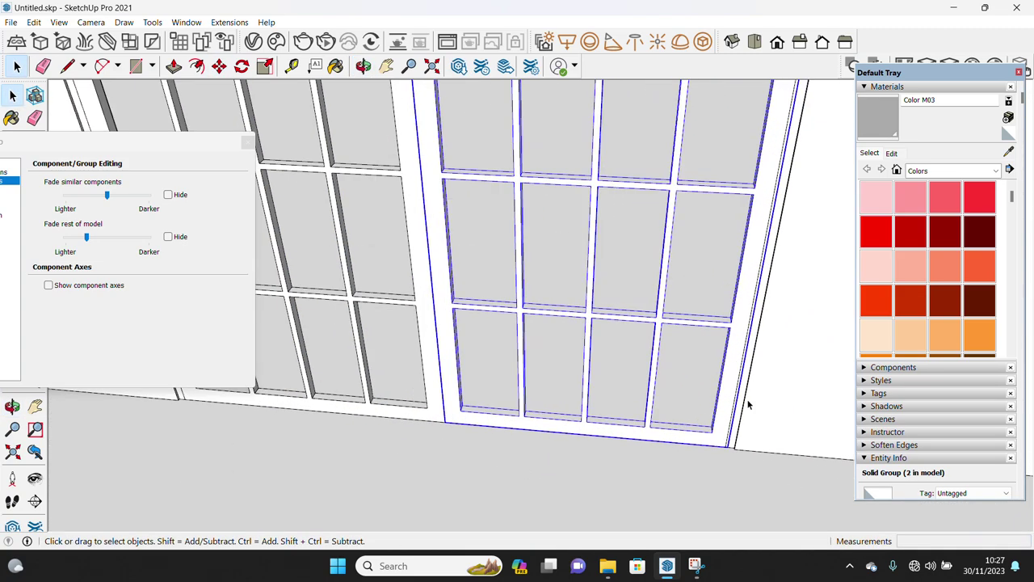
scroll(740, 406, "up", 1)
right_click(729, 392)
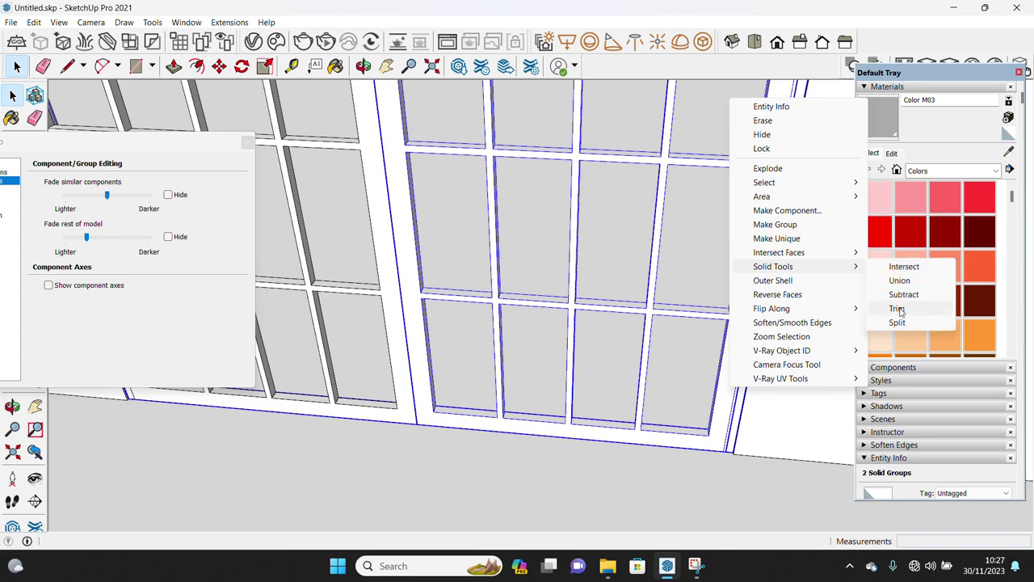
left_click(746, 377)
right_click(747, 378)
left_click(760, 130)
mouse_move(796, 480)
middle_mouse_down()
mouse_move(733, 411)
mouse_move(617, 464)
mouse_move(600, 423)
middle_mouse_up()
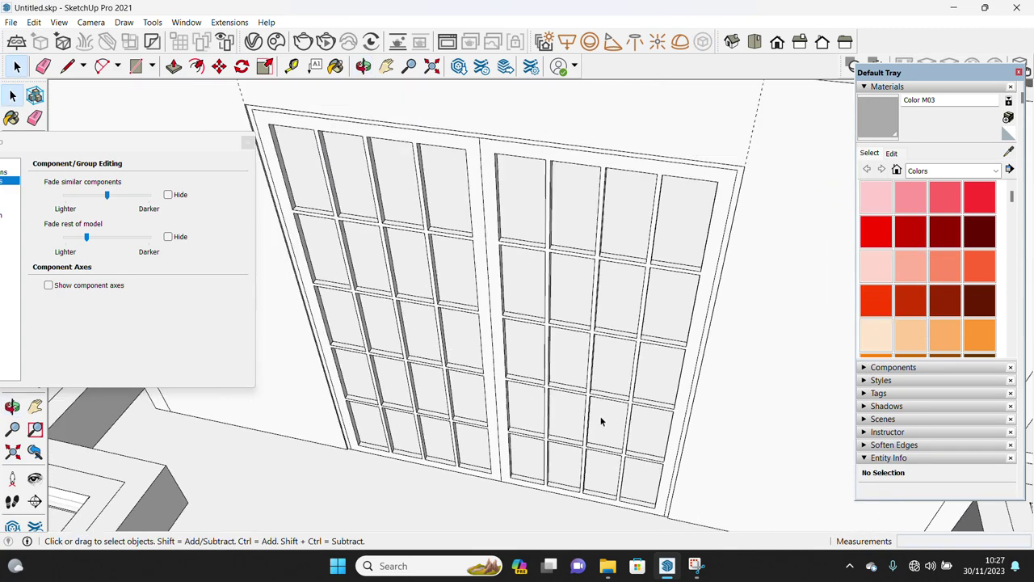
- Draw a half-round arc at the door joint and extrude it up to door height as a post
scroll(561, 374, "up", 2)
left_click(556, 354)
key("a")
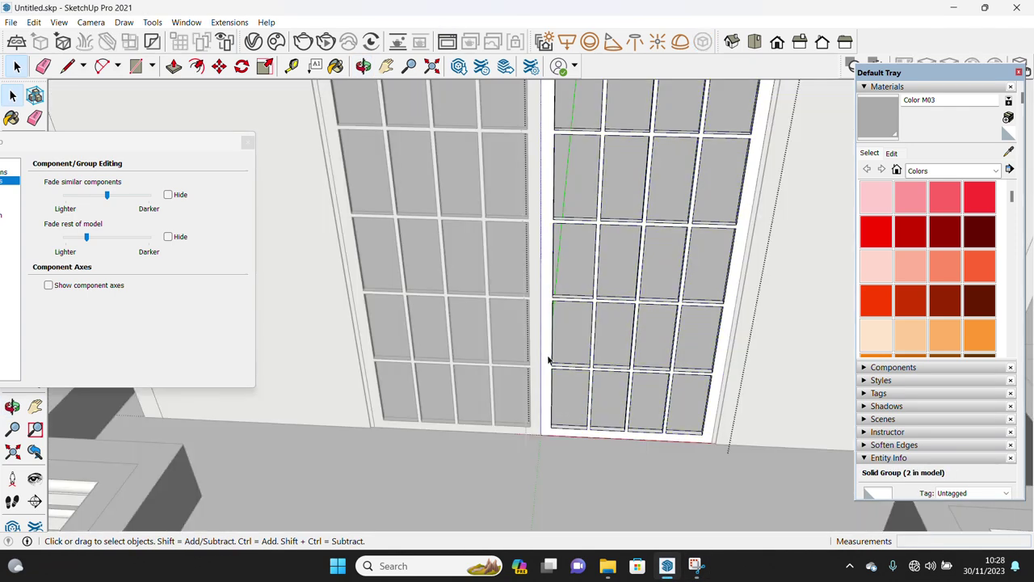
scroll(547, 362, "up", 3)
scroll(535, 427, "up", 3)
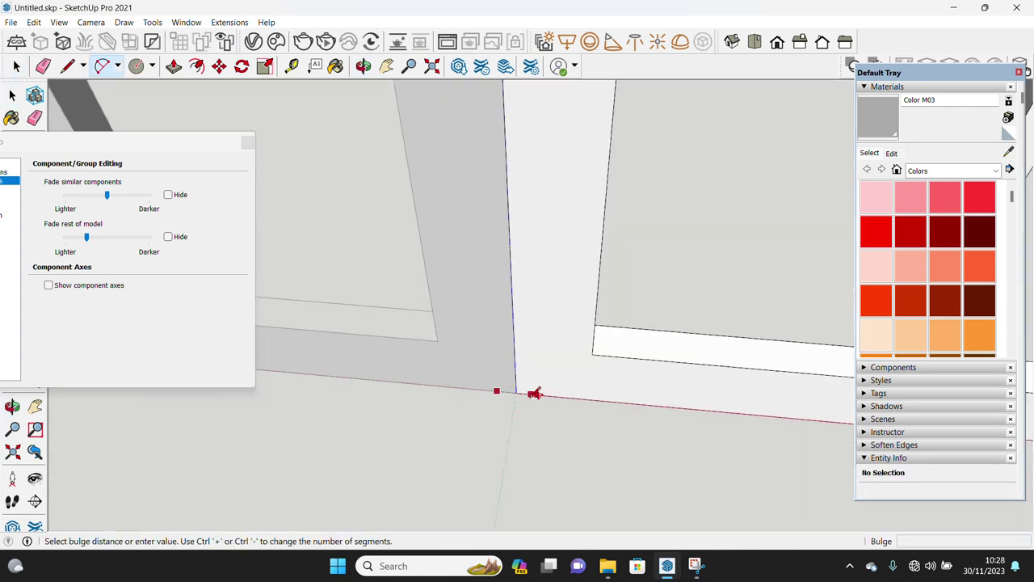
left_click(508, 411)
key("space")
key("l")
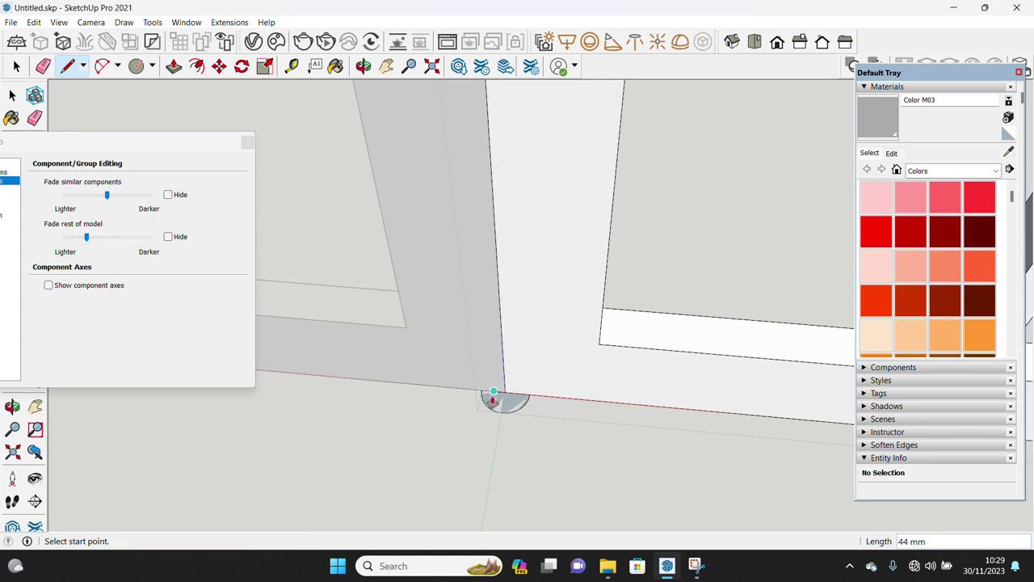
key("p")
left_click(504, 401)
scroll(525, 312, "down", 3)
scroll(530, 223, "down", 3)
scroll(554, 192, "up", 3)
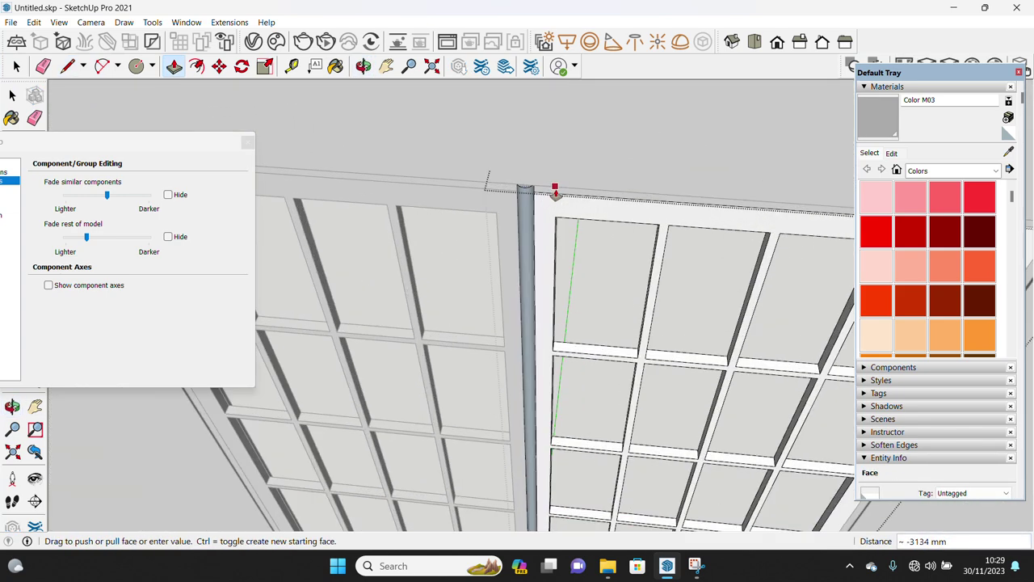
left_click(554, 192)
key("space")
scroll(536, 246, "down", 1)
- Apply a context-menu action to the new post and orbit to a lower view of the doors
right_click(533, 249)
left_click(563, 383)
scroll(554, 341, "down", 3)
scroll(559, 351, "down", 2)
middle_click_drag(559, 351, 659, 288)
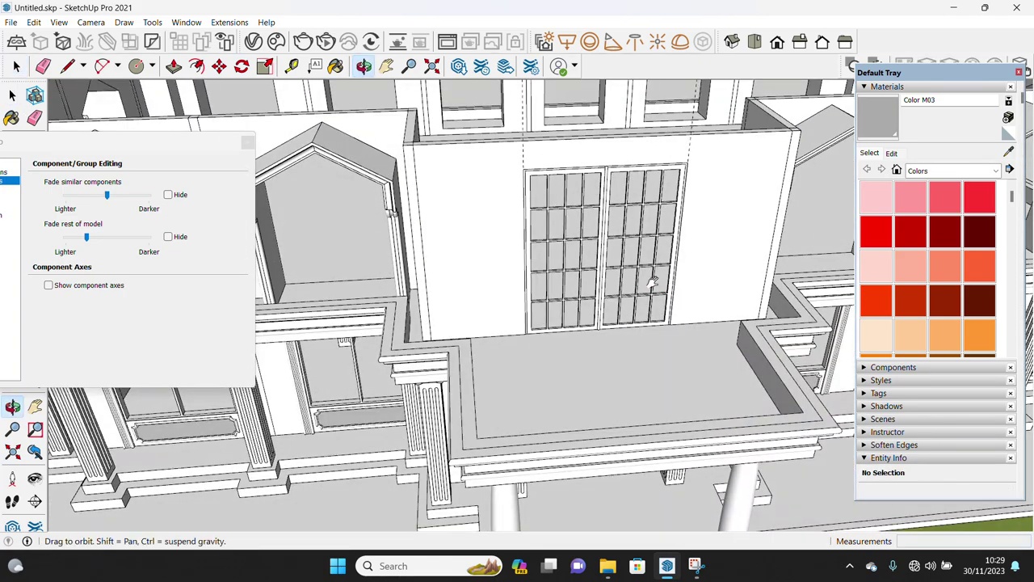
scroll(501, 308, "up", 3)
key("t")
scroll(577, 357, "up", 2)
- Frame the whole wall beside the double doors and open the wall group for editing
scroll(556, 368, "up", 2)
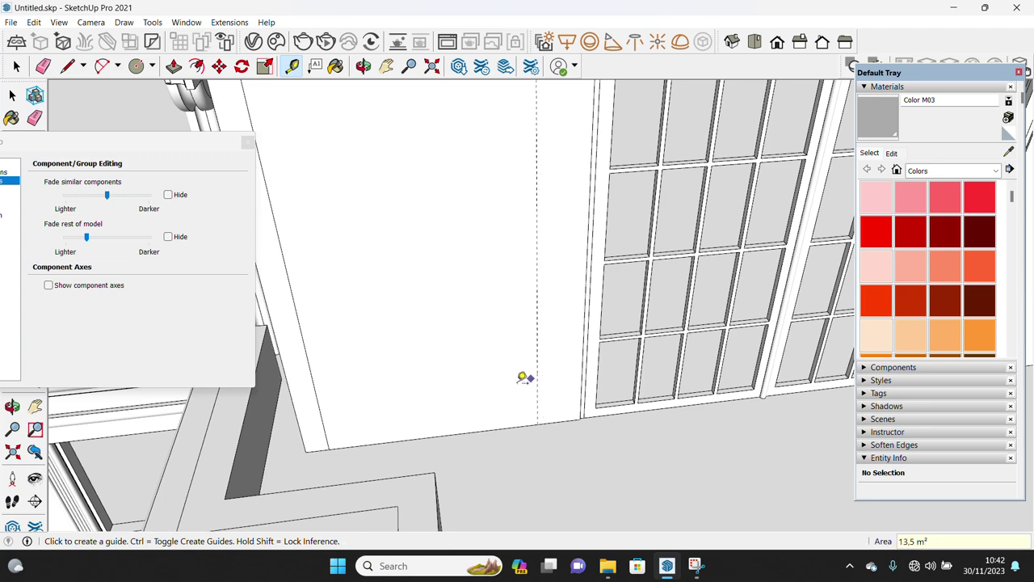
scroll(339, 382, "down", 2)
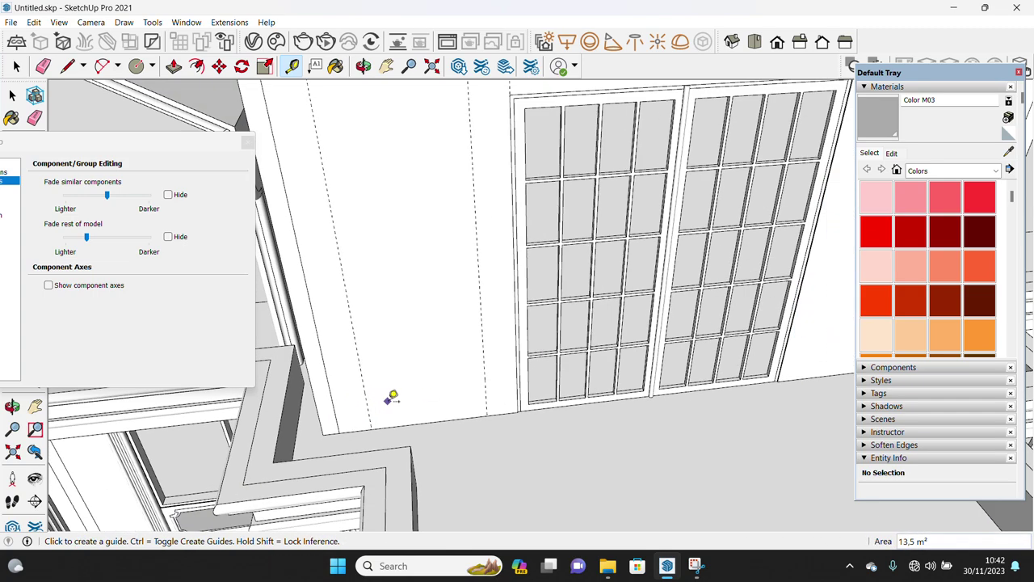
scroll(383, 395, "down", 2)
scroll(683, 374, "up", 2)
scroll(660, 368, "up", 2)
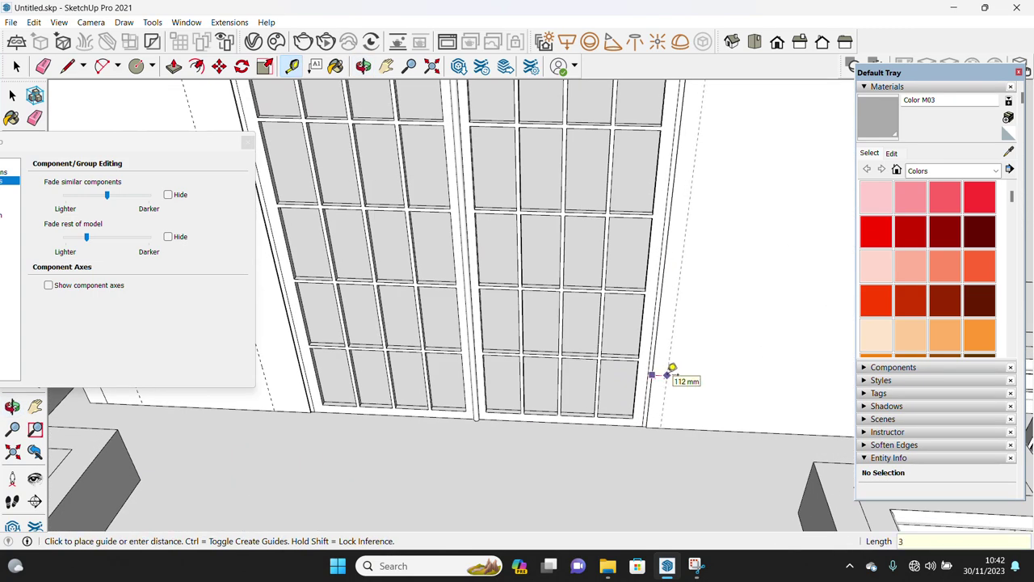
scroll(677, 371, "up", 2)
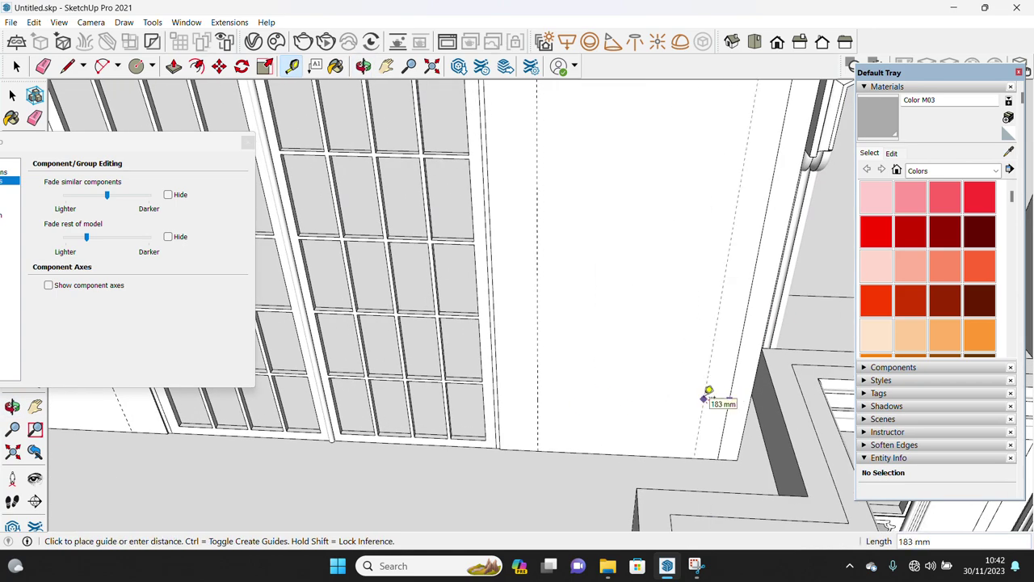
scroll(708, 391, "down", 3)
middle_click_drag(692, 415, 454, 408)
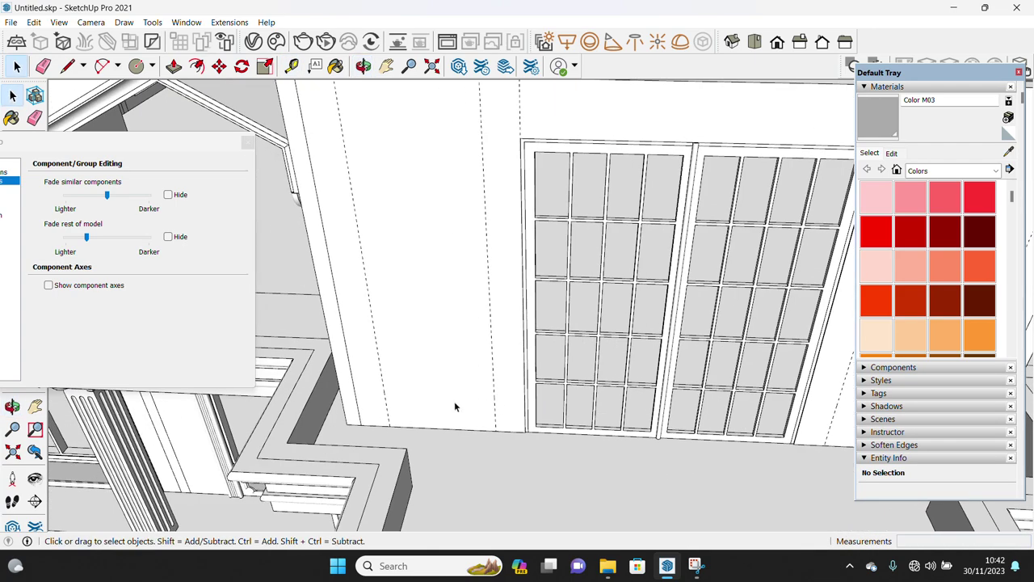
scroll(456, 420, "up", 2)
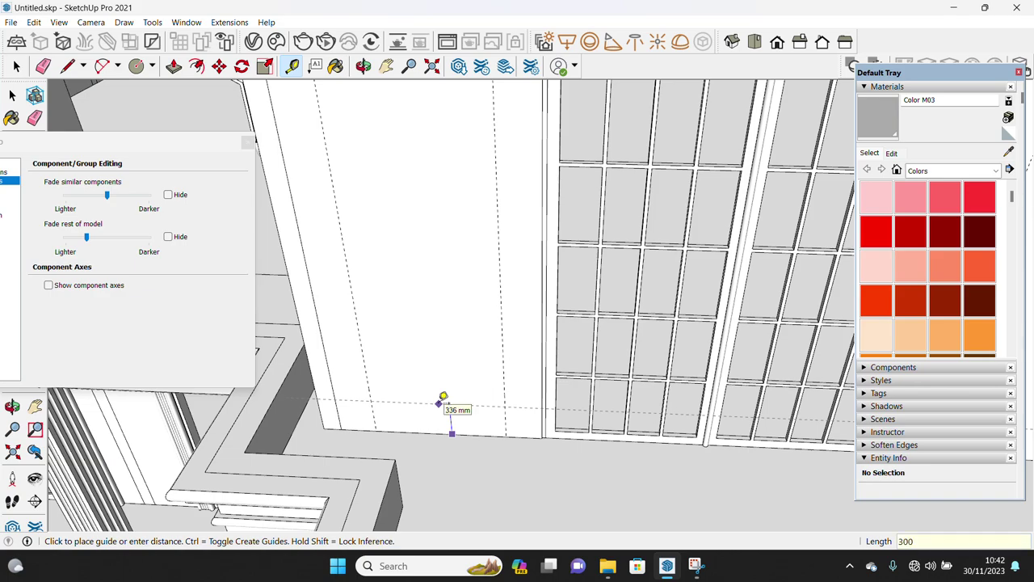
scroll(681, 445, "down", 3)
middle_click_drag(681, 445, 334, 385)
scroll(408, 406, "up", 2)
key("space")
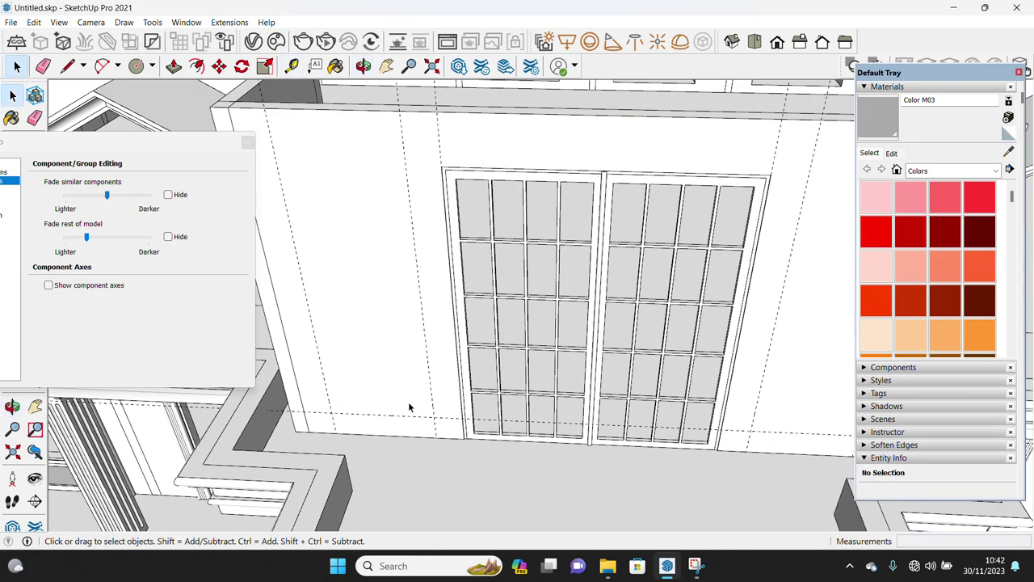
scroll(426, 249, "up", 1)
scroll(447, 137, "down", 3)
mouse_move(447, 137)
middle_mouse_down()
mouse_move(441, 289)
mouse_move(427, 329)
middle_mouse_up()
key("space")
double_click(427, 331)
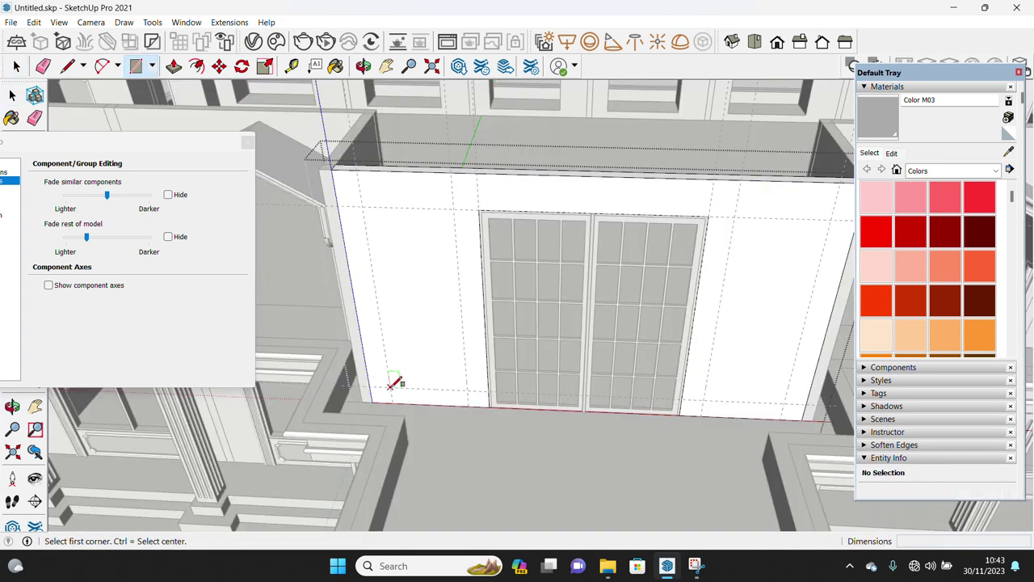
- Draw the left opening's rectangle at the guides and push it through the wall
left_click(454, 208)
key("space")
left_click(429, 361)
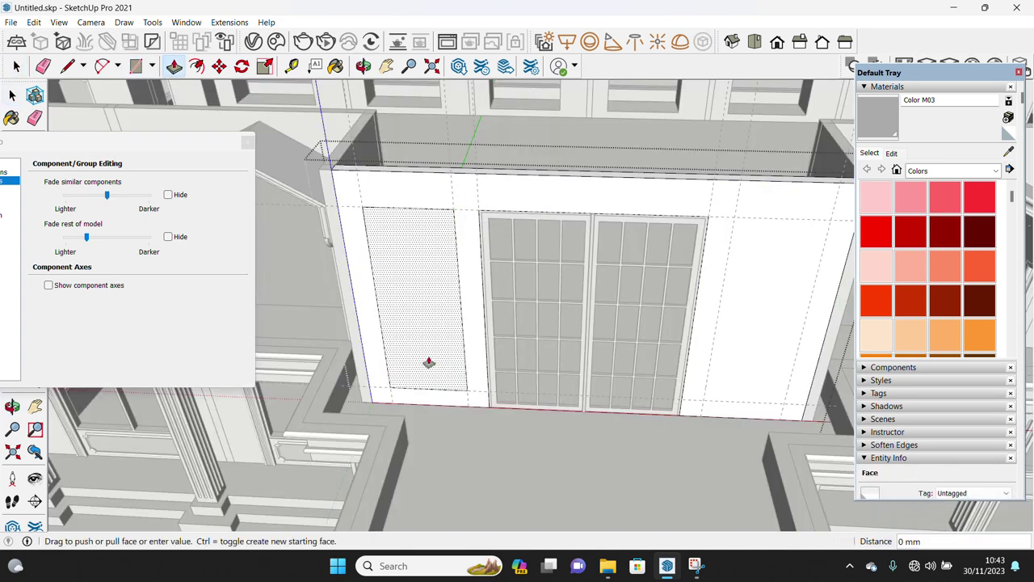
left_click_drag(429, 363, 425, 351)
key("space")
middle_click_drag(425, 350, 698, 376)
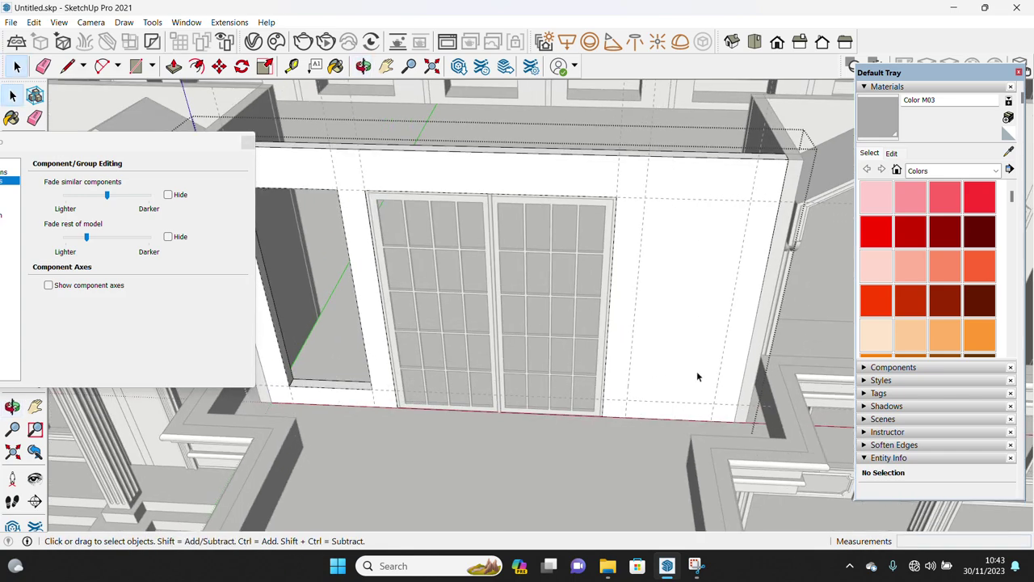
- Push the right-hand panel 150 mm into the wall to cut the right opening
key("space")
key("p")
left_click(675, 367)
left_click(677, 349)
key("space")
mouse_move(677, 349)
middle_mouse_down()
mouse_move(581, 356)
mouse_move(475, 393)
middle_mouse_up()
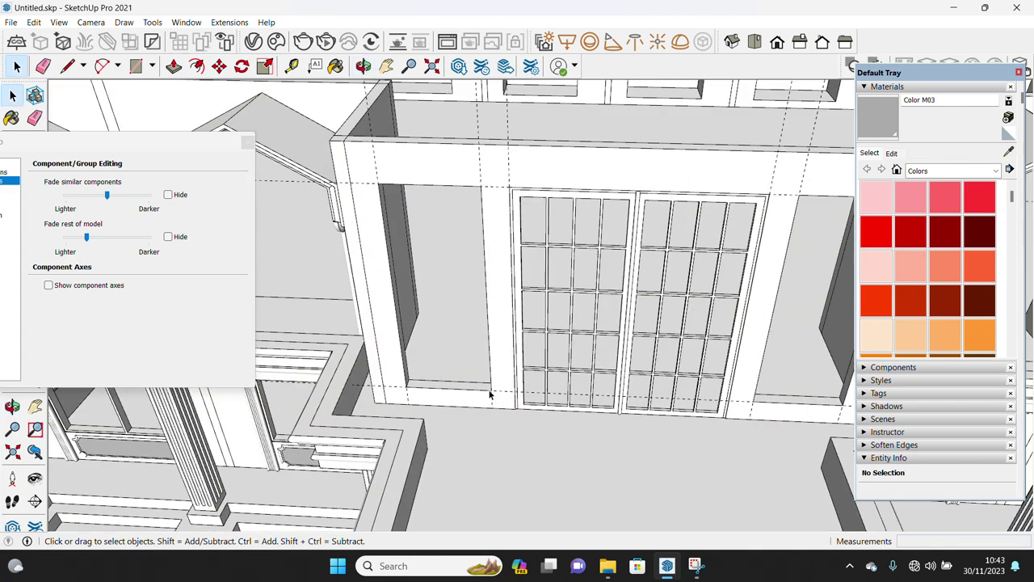
- Draw a new rectangular panel face inside the left opening
key("r")
left_click(514, 192)
key("space")
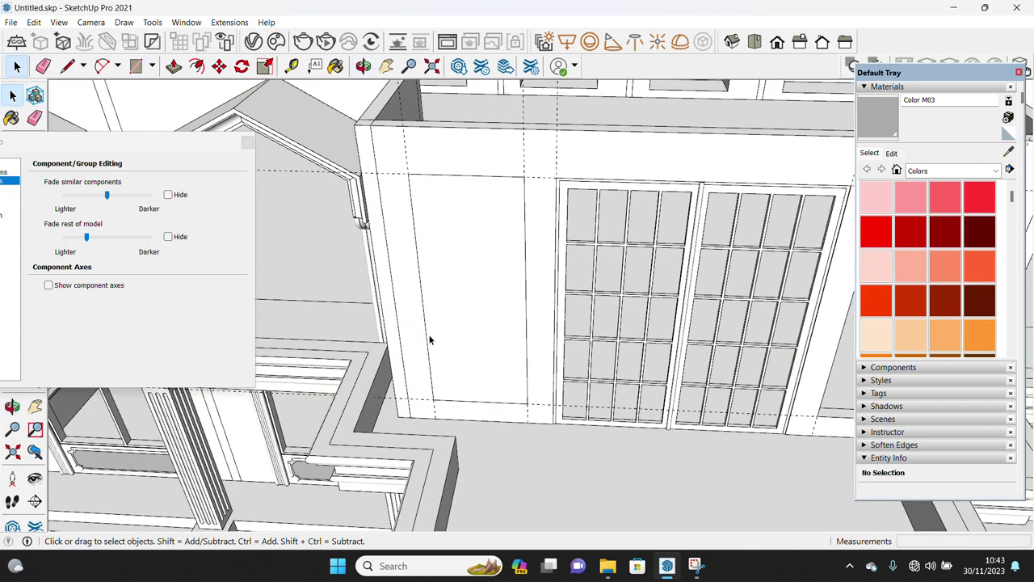
middle_click_drag(514, 192, 449, 352)
left_click(448, 351)
key("f")
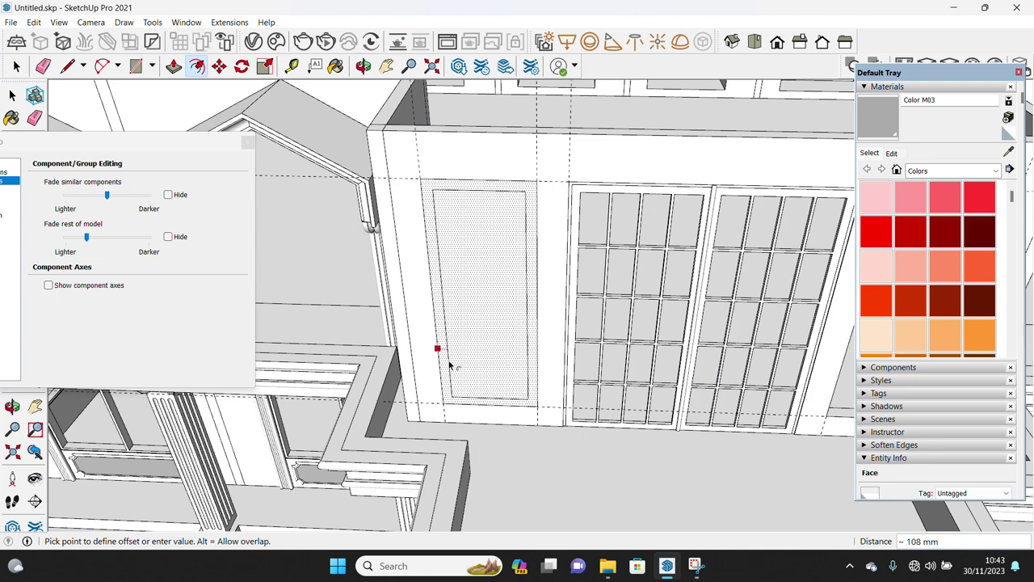
key("space")
mouse_move(445, 363)
middle_mouse_down()
mouse_move(582, 373)
mouse_move(674, 196)
middle_mouse_up()
- Draw a rectangular panel face inside the right opening
key("r")
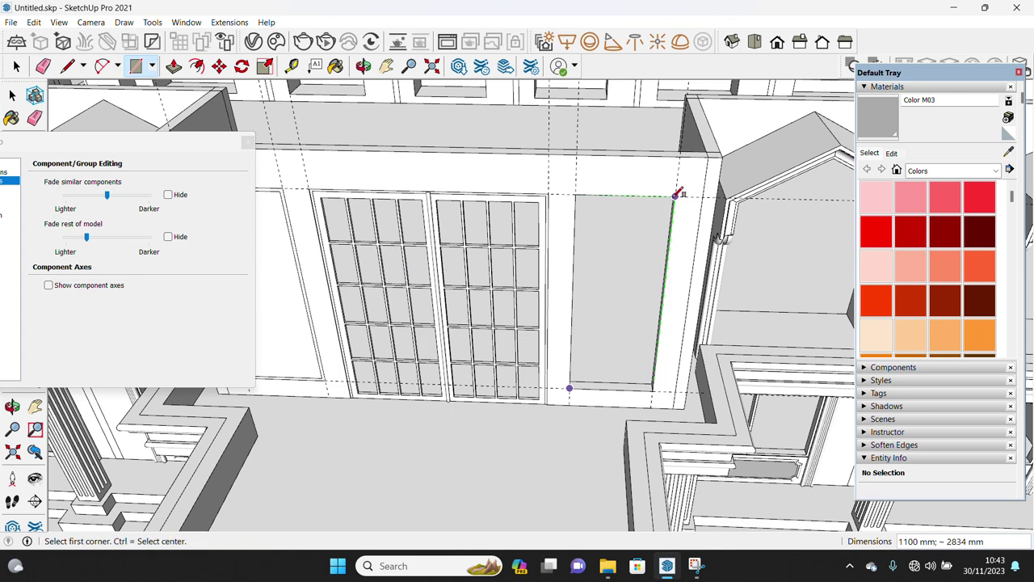
left_click(674, 196)
key("space")
left_click(586, 333)
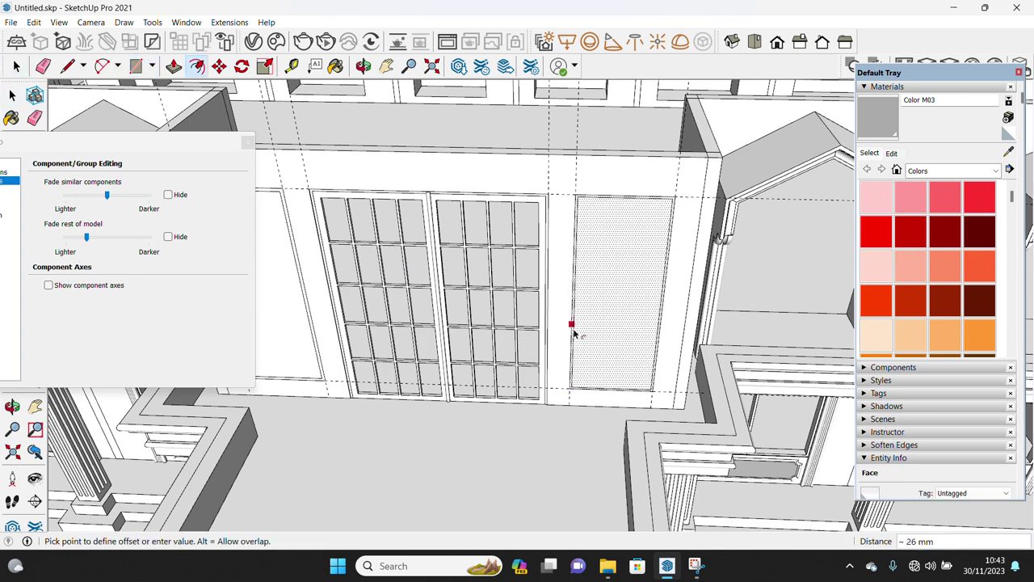
key("Escape")
key("space")
mouse_move(572, 339)
middle_mouse_down()
mouse_move(531, 374)
mouse_move(392, 381)
middle_mouse_up()
mouse_move(740, 372)
middle_mouse_down()
mouse_move(450, 381)
mouse_move(436, 388)
mouse_move(437, 418)
middle_mouse_up()
scroll(431, 393, "up", 5)
- Pull the side opening's frame face out 39 mm and reposition the frame group
left_click(436, 417)
left_click_drag(434, 419, 443, 404)
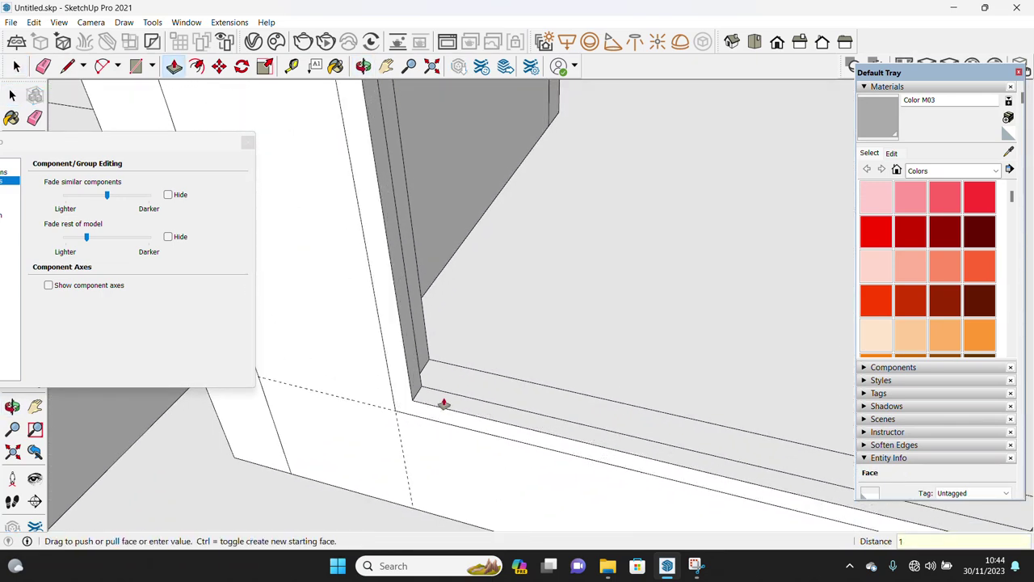
key("space")
left_click(445, 402)
right_click(440, 409)
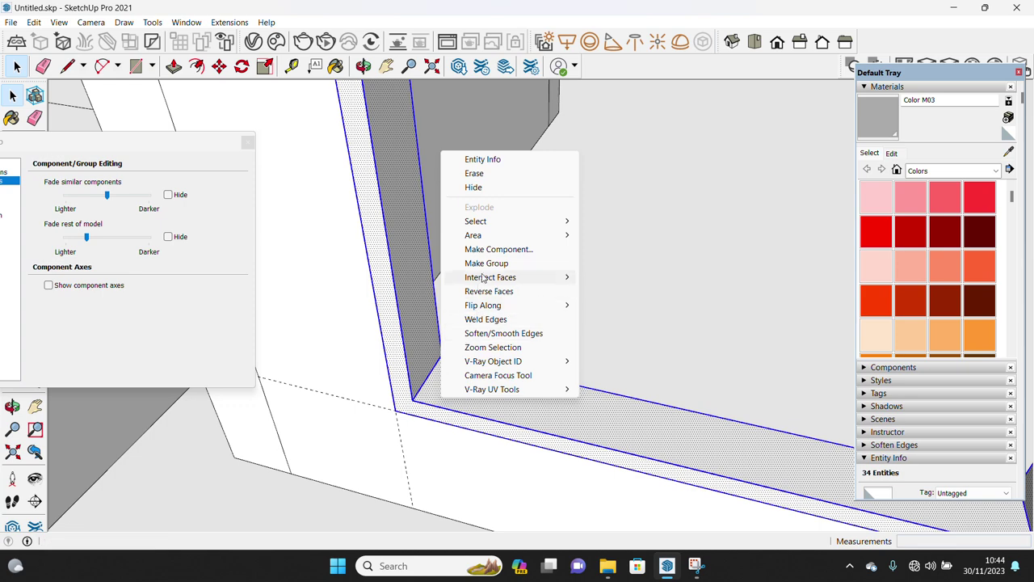
left_click(410, 425)
key("m")
left_click(394, 410)
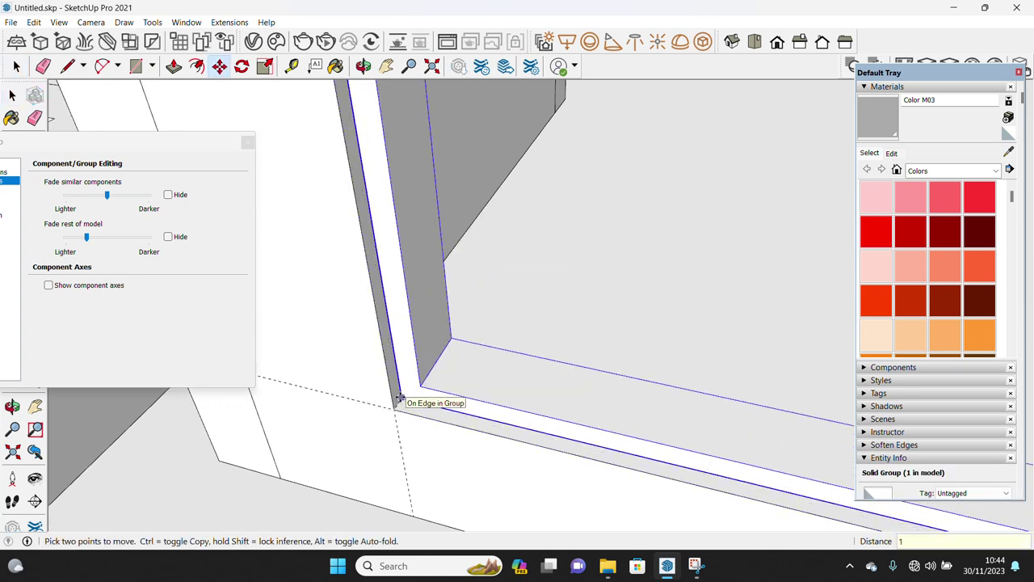
left_click(398, 399)
key("space")
mouse_move(396, 399)
middle_mouse_down()
mouse_move(433, 414)
mouse_move(576, 338)
middle_mouse_up()
- Draw a rectangle across the opening and offset its edges inward for a 70 mm border
left_click(421, 413)
left_click(588, 166)
key("space")
left_click(461, 339)
scroll(455, 423, "up", 3)
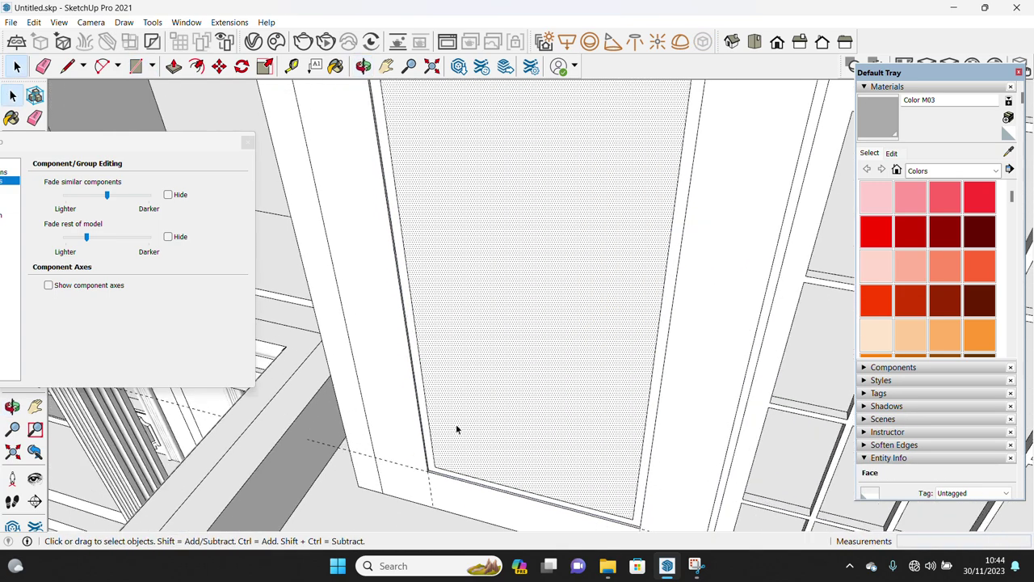
key("f")
left_click(428, 452)
scroll(431, 456, "up", 1)
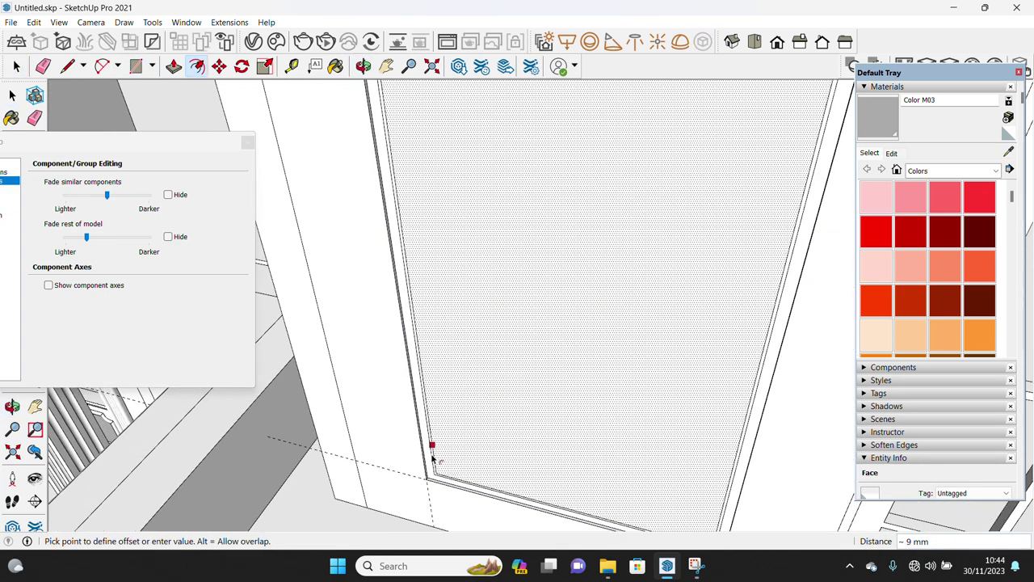
key("Return")
key("space")
scroll(452, 444, "down", 2)
scroll(479, 426, "down", 1)
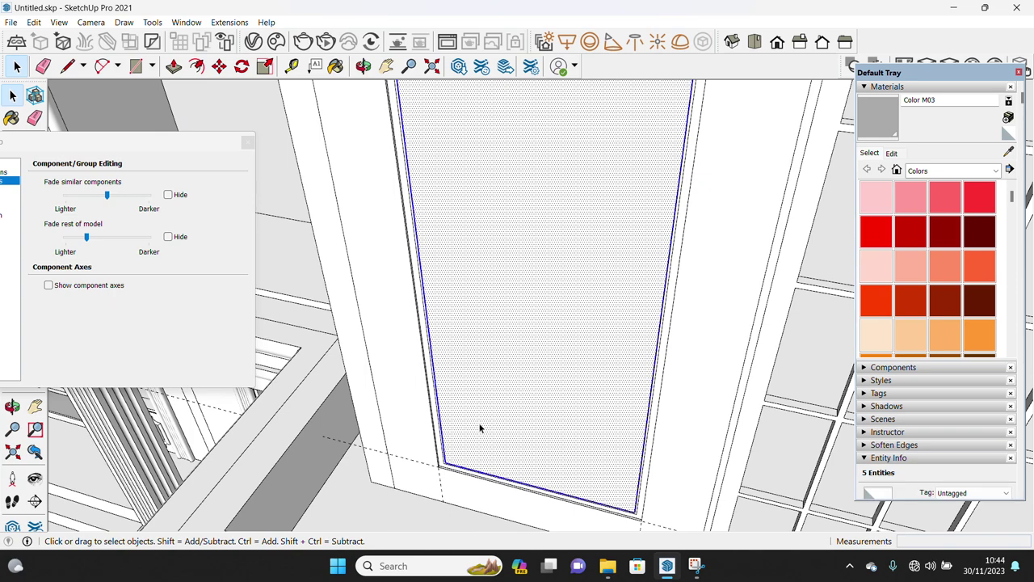
scroll(479, 426, "down", 2)
middle_click_drag(479, 427, 461, 426)
scroll(536, 434, "up", 2)
- Offset the inner face a second time and push the offset strip back into a recess
left_click(504, 428)
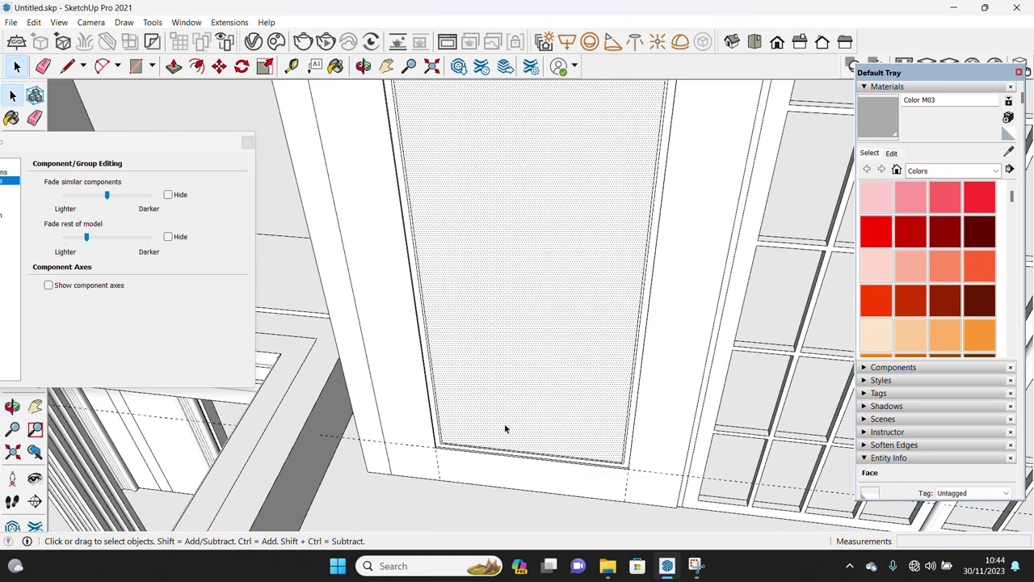
key("f")
left_click(505, 433)
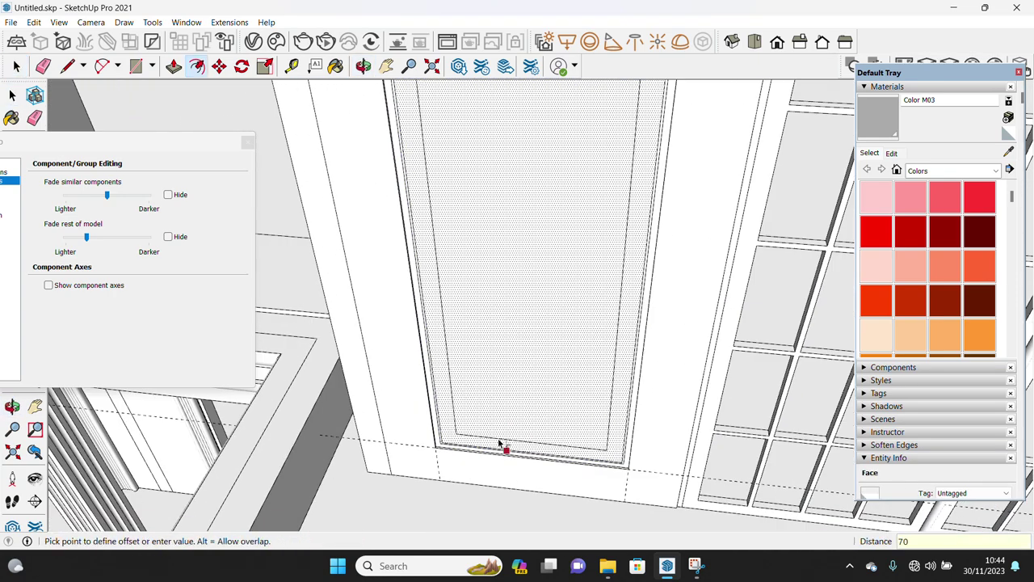
key("Return")
key("space")
middle_click_drag(498, 441, 438, 427)
scroll(428, 420, "up", 2)
left_click(422, 413)
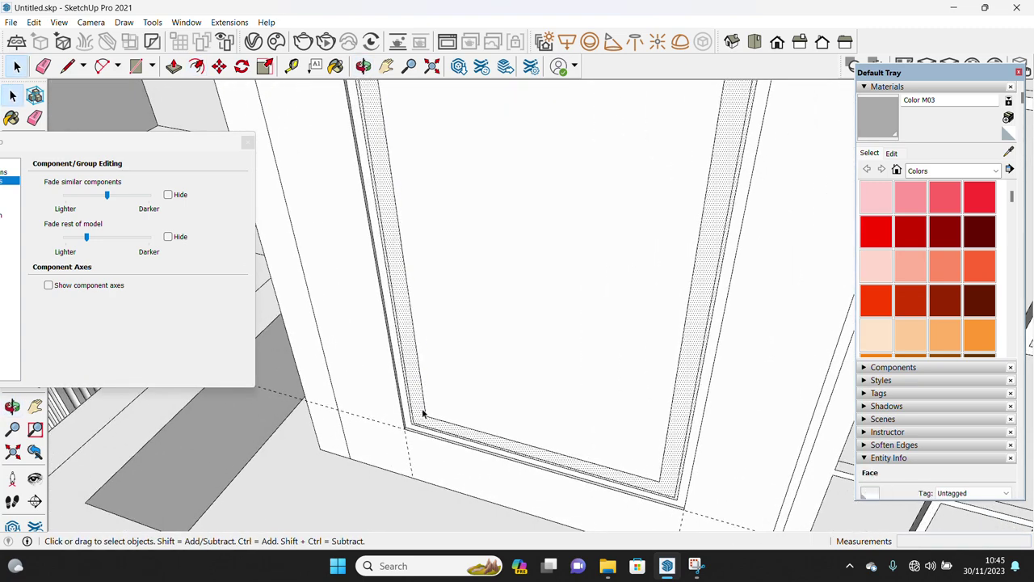
key("p")
left_click_drag(415, 422, 418, 427)
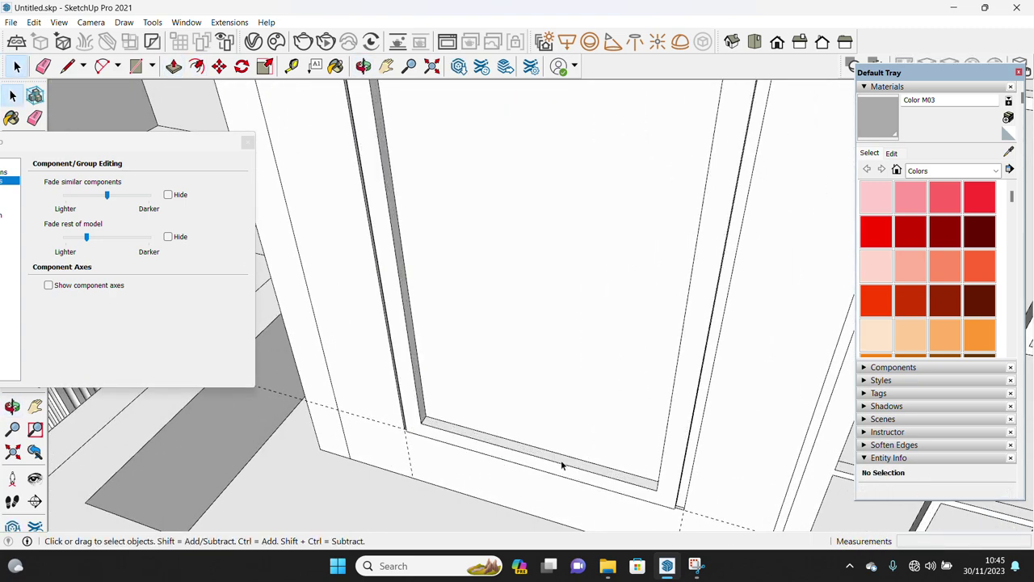
- Delete the inner panel face and reverse the frame ring's faces outward
right_click(629, 483)
left_click(584, 428)
key("Delete")
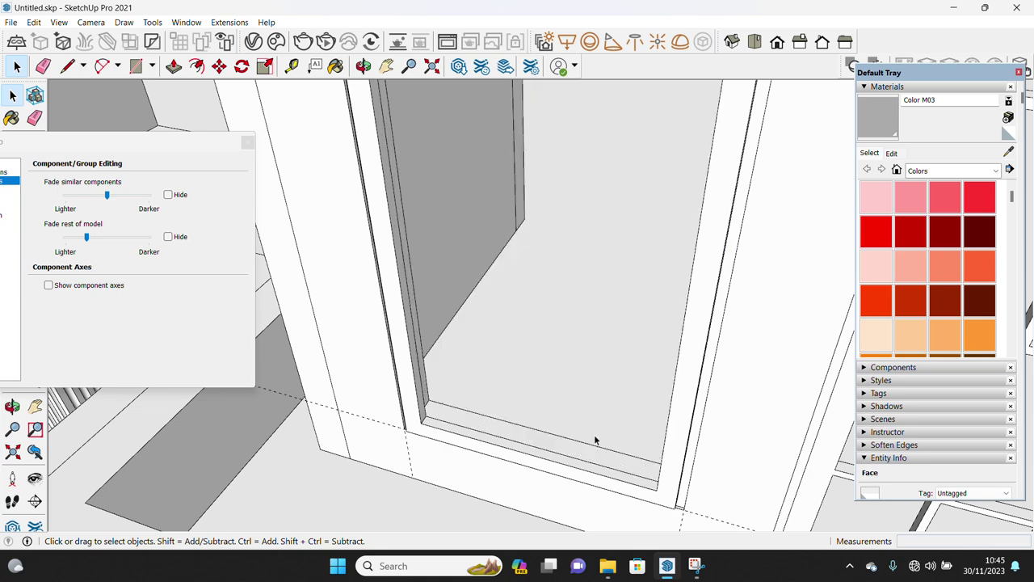
triple_click(579, 464)
right_click(579, 464)
left_click(652, 354)
scroll(640, 459, "up", 2)
scroll(614, 428, "up", 2)
scroll(613, 400, "down", 3)
- Extrude a small corner rectangle into a full-height vertical bar and make it a group
mouse_move(614, 392)
middle_mouse_down()
mouse_move(562, 375)
mouse_move(379, 427)
middle_mouse_up()
key("r")
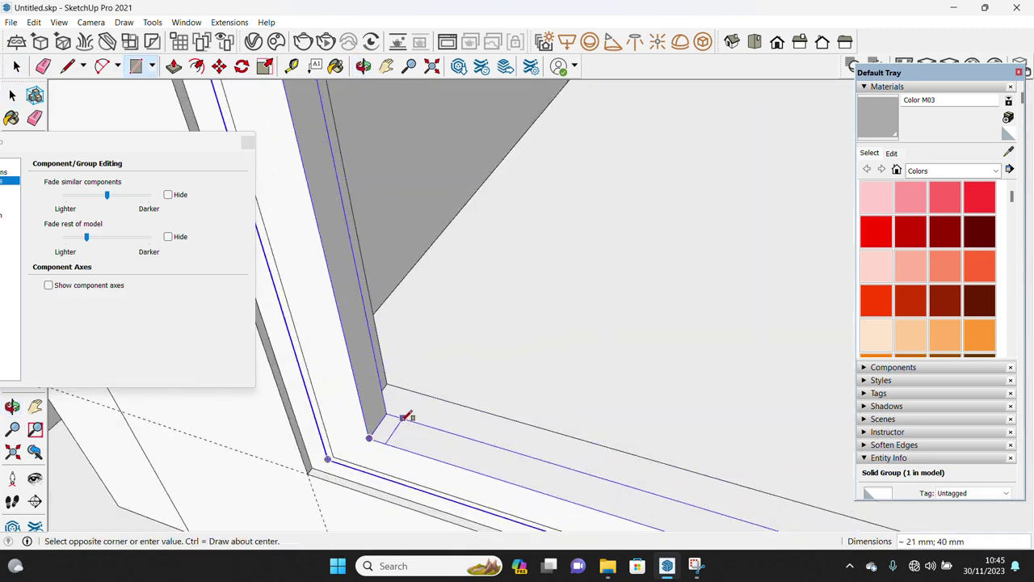
left_click(406, 416)
key("space")
key("p")
left_click(388, 426)
scroll(373, 339, "down", 5)
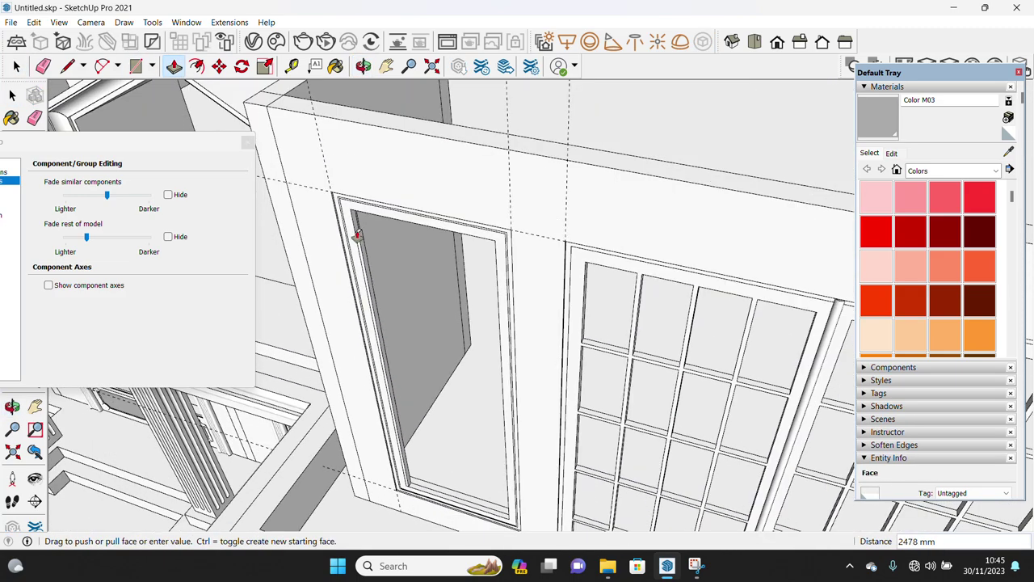
scroll(359, 249, "up", 2)
left_click(360, 205)
key("space")
triple_click(429, 185)
right_click(437, 184)
left_click(477, 231)
- Trim the bar against the frame group with Solid Tools
middle_click_drag(477, 300, 475, 338)
scroll(477, 490, "up", 3)
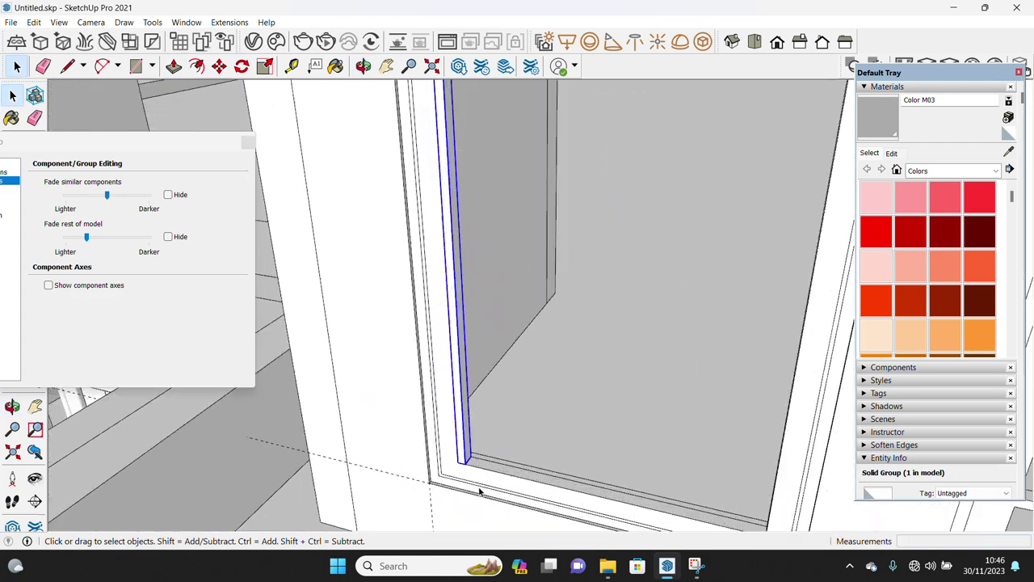
scroll(453, 474, "up", 2)
scroll(432, 479, "up", 1)
left_click(431, 441, "shift")
right_click(432, 440)
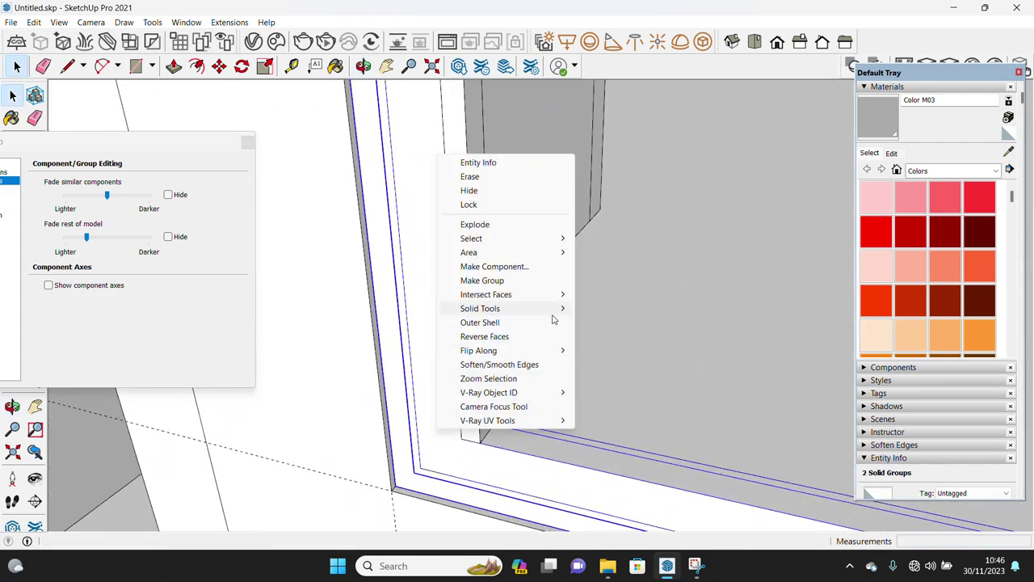
left_click(611, 351)
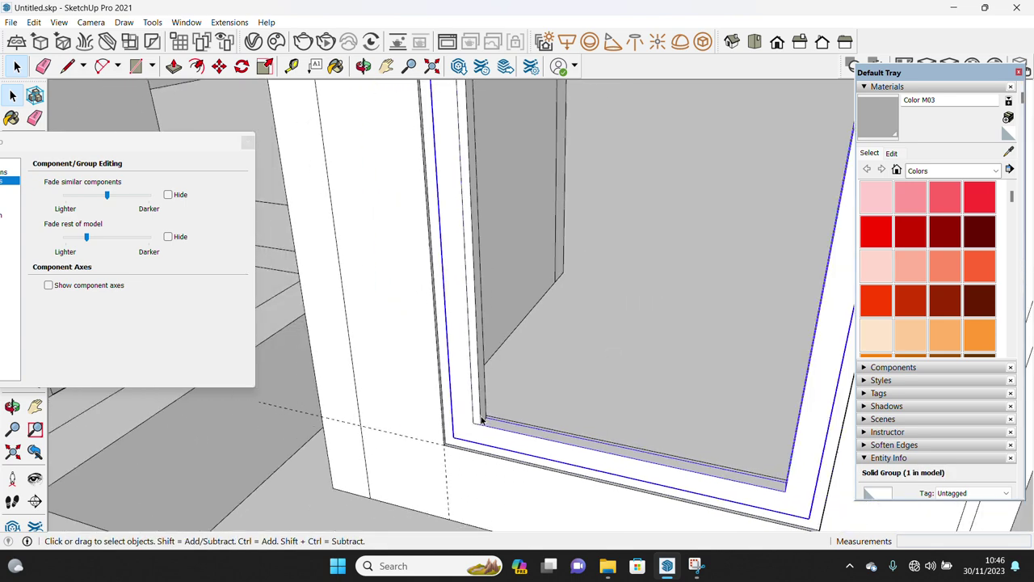
- Copy the vertical bar 900 mm across the window opening
middle_click_drag(612, 350, 477, 443)
key("m")
left_click(477, 444)
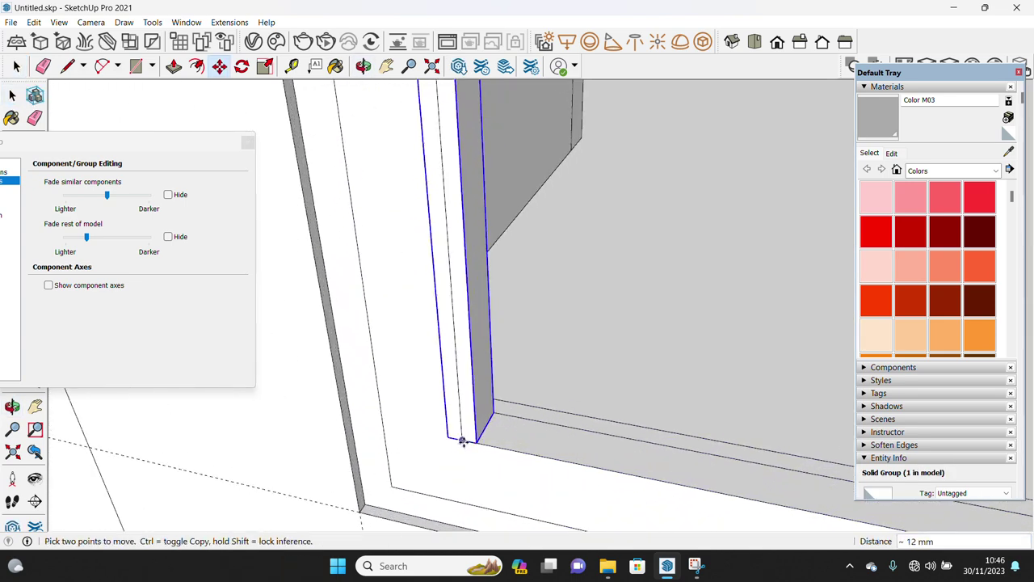
key("ctrl")
scroll(512, 453, "down", 3)
scroll(675, 467, "up", 3)
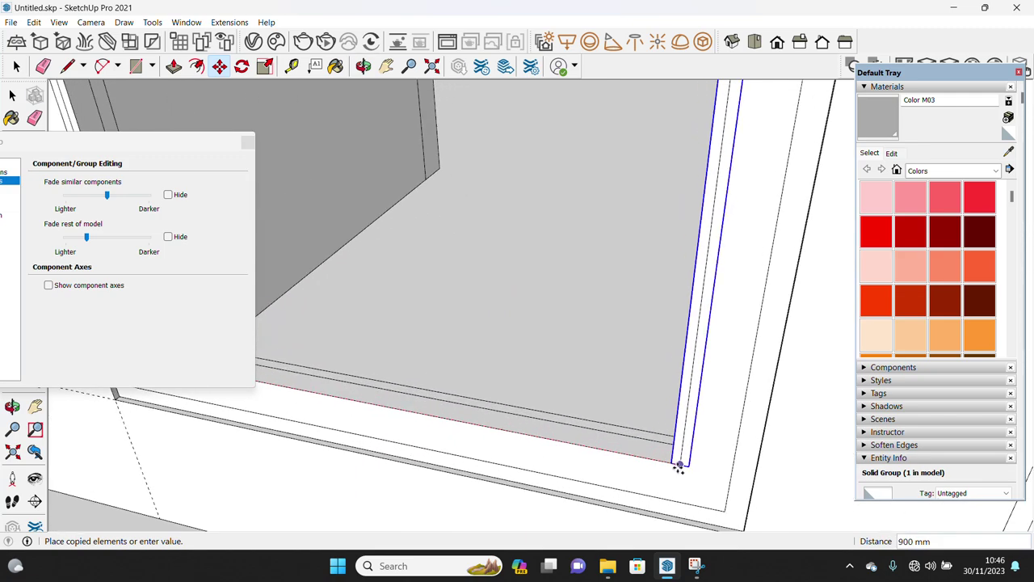
scroll(677, 467, "down", 5)
key("space")
mouse_move(676, 474)
middle_mouse_down()
mouse_move(443, 413)
mouse_move(455, 468)
middle_mouse_up()
left_click(443, 413)
key("s")
scroll(450, 469, "up", 2)
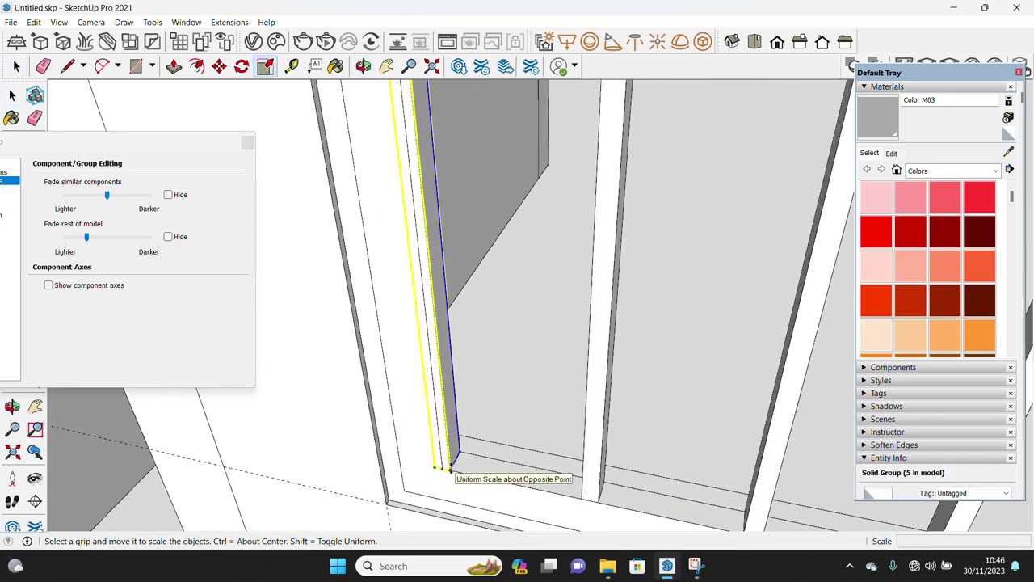
- Shorten the glazing bar along blue and rotate it to lie horizontal
scroll(447, 456, "down", 4)
left_click(452, 432)
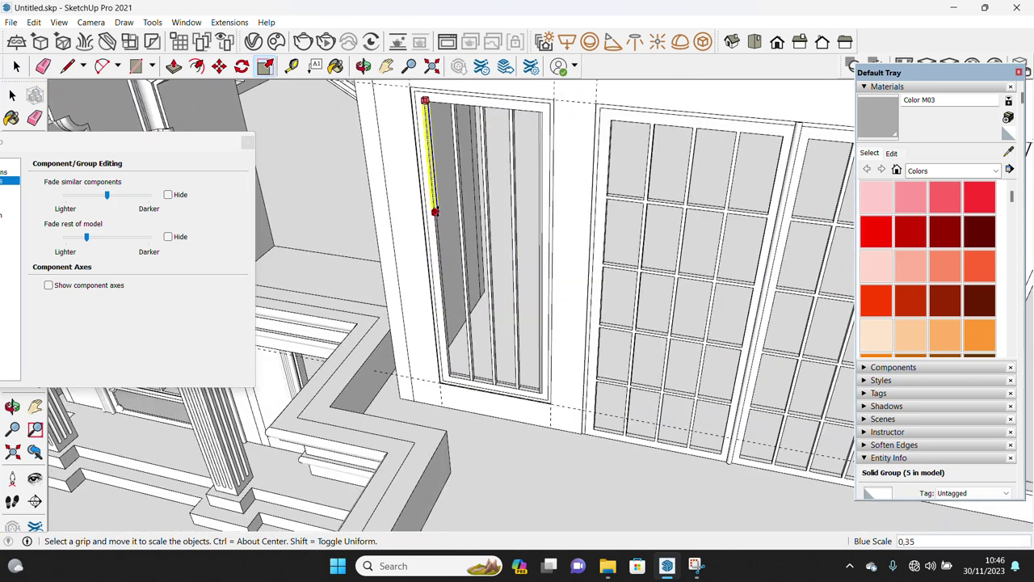
left_click(434, 212)
key("space")
scroll(428, 242, "up", 2)
scroll(424, 331, "up", 2)
middle_click_drag(433, 353, 426, 242)
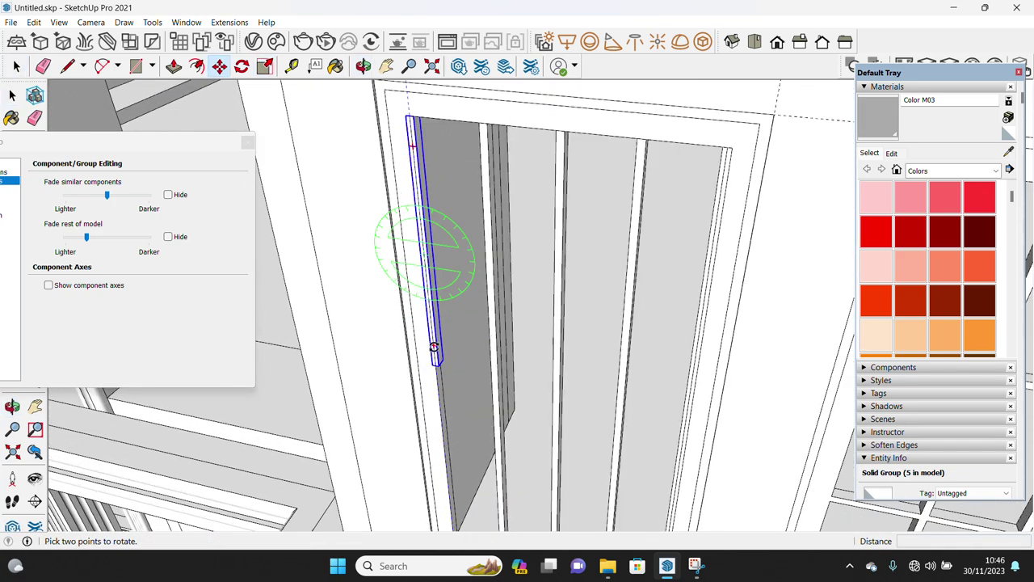
left_click(428, 243)
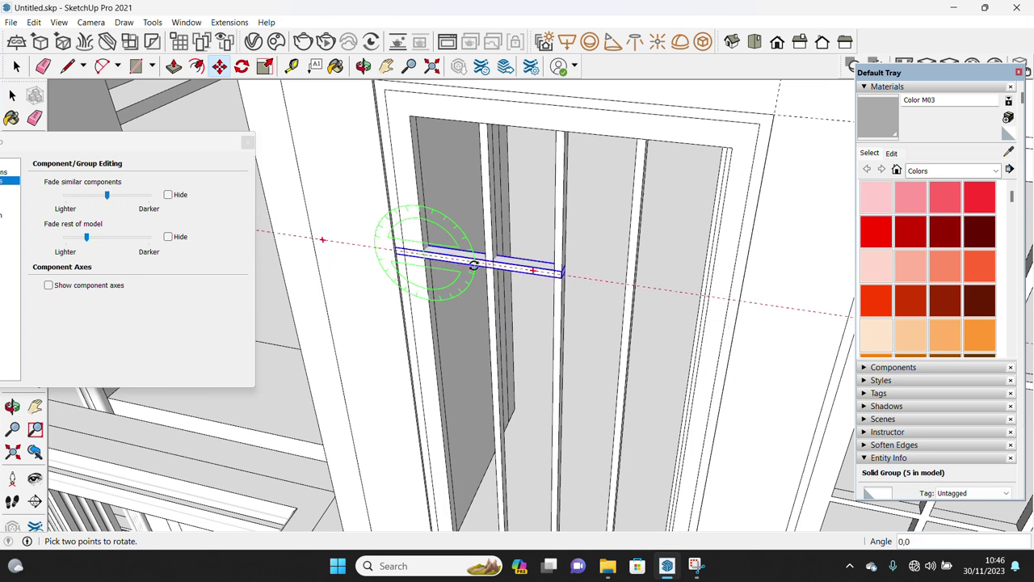
key("space")
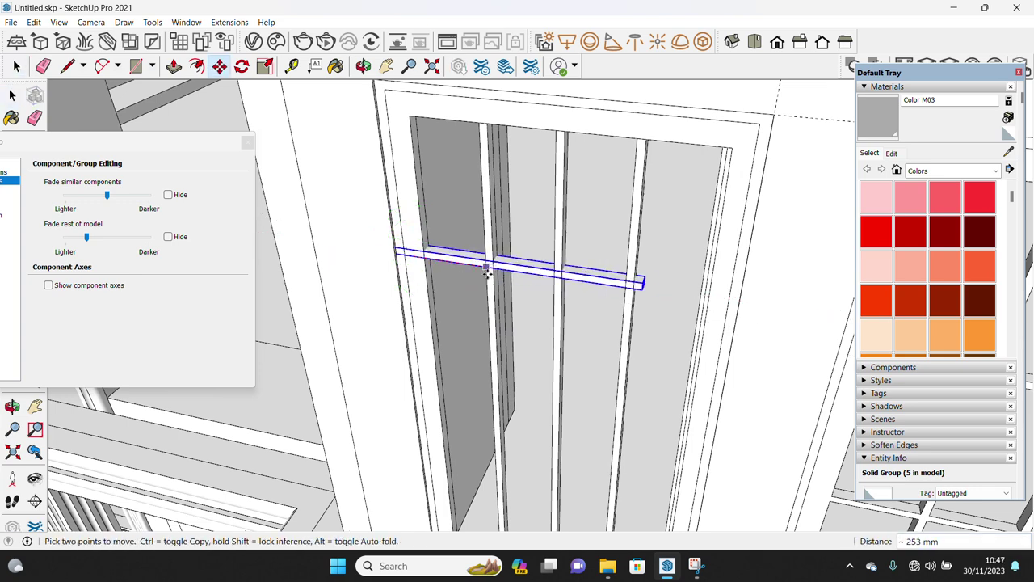
- Move the horizontal bar up to the top of the side window frame
scroll(443, 259, "up", 3)
scroll(440, 257, "up", 2)
left_click(439, 258)
scroll(453, 291, "down", 4)
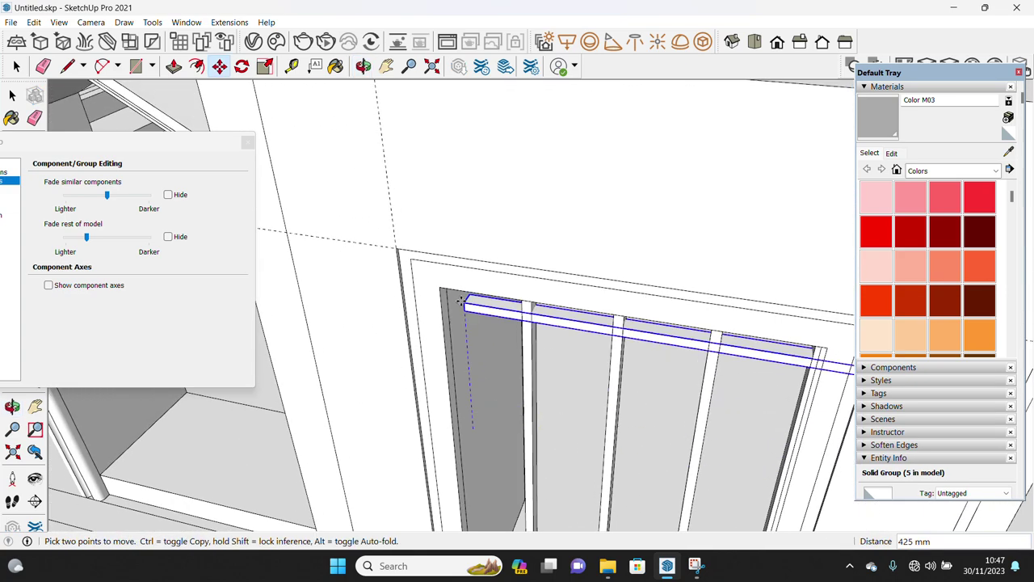
left_click(443, 289)
middle_click_drag(453, 307, 612, 346)
scroll(669, 374, "up", 3)
key("space")
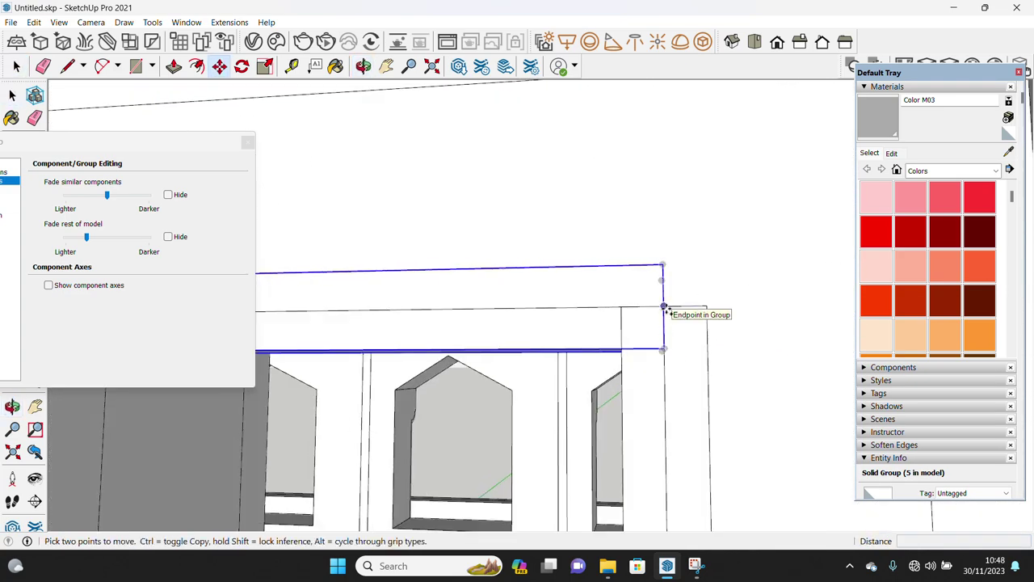
- Copy the bar down to the window's bottom rail
left_click(664, 307)
key("ctrl")
scroll(653, 397, "down", 2)
middle_click_drag(670, 512, 670, 316)
scroll(646, 228, "up", 3)
middle_click_drag(647, 229, 638, 429)
scroll(637, 429, "up", 3)
scroll(644, 458, "up", 2)
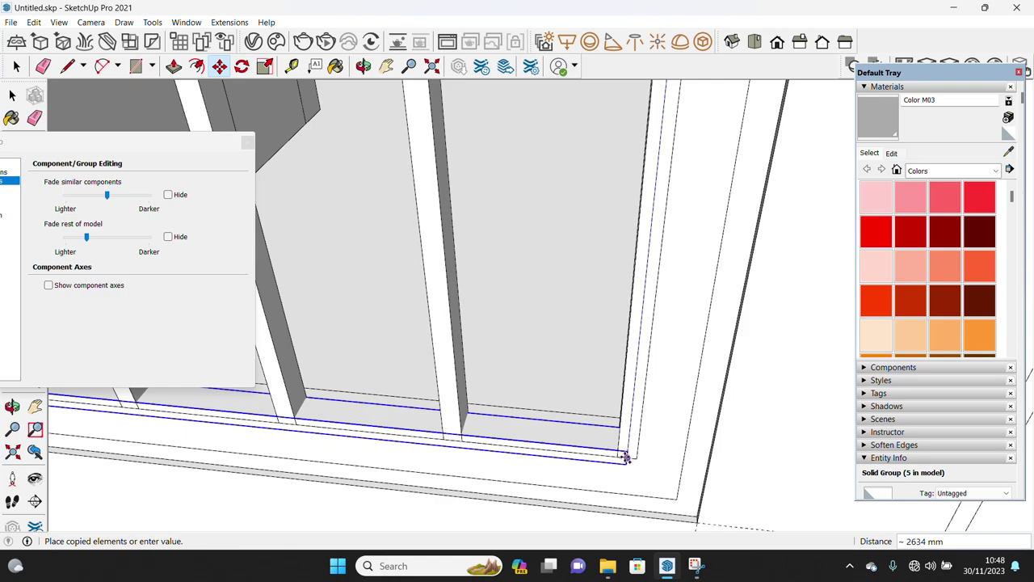
- Divide the copy into five evenly spaced horizontal bars with /5
key("Return")
key("space")
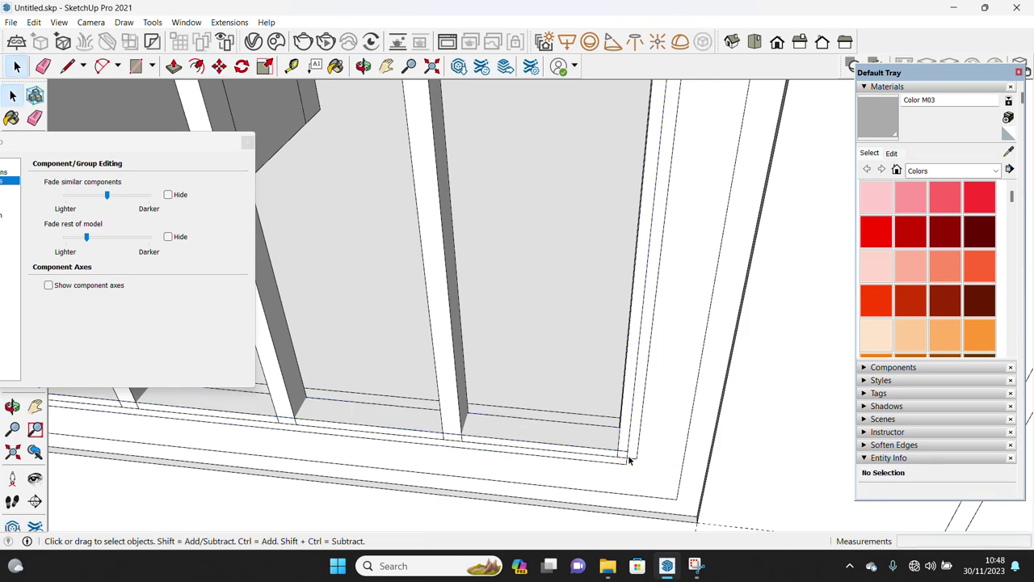
scroll(598, 461, "down", 3)
scroll(566, 459, "up", 2)
scroll(565, 459, "up", 2)
scroll(565, 459, "down", 2)
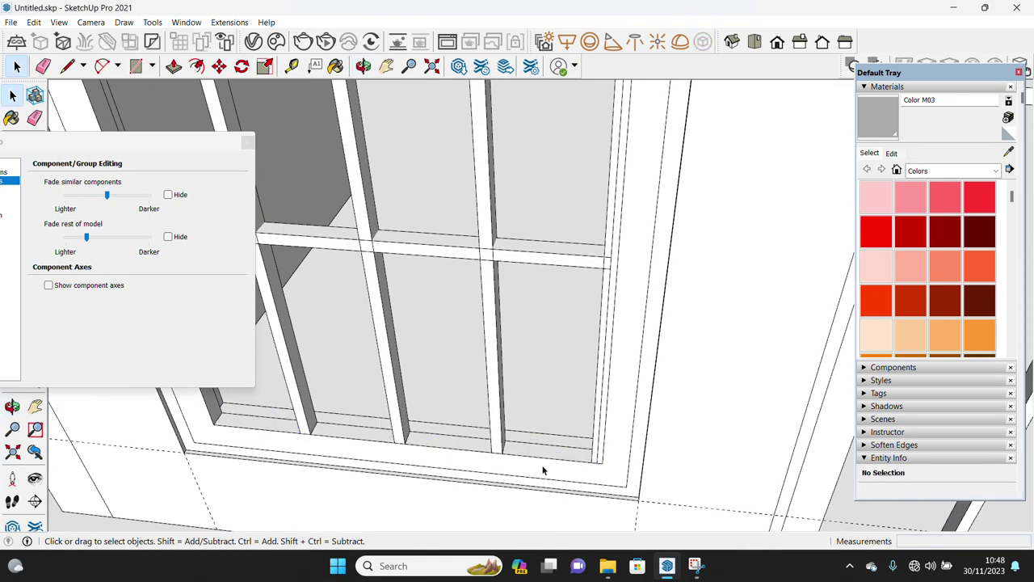
scroll(554, 293, "down", 3)
scroll(563, 261, "down", 2)
scroll(610, 210, "up", 5)
- Group the window frame and its vertical and horizontal grid bars together
middle_click_drag(609, 219, 722, 286)
scroll(399, 322, "down", 3)
scroll(423, 408, "down", 2)
mouse_move(424, 408)
middle_mouse_down()
mouse_move(529, 337)
mouse_move(528, 288)
mouse_move(562, 394)
middle_mouse_up()
left_click(581, 413)
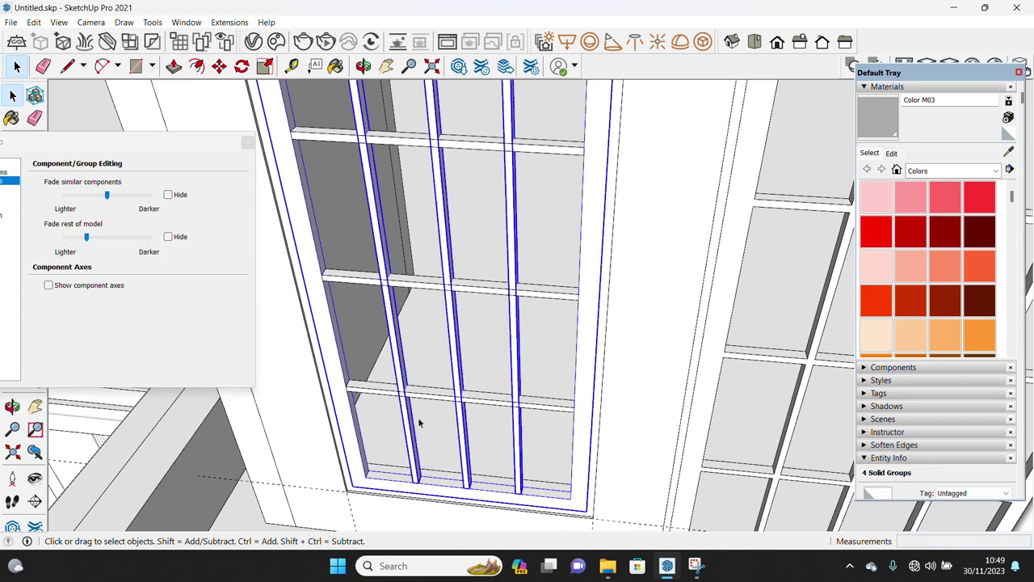
mouse_move(435, 322)
middle_mouse_down()
mouse_move(436, 300)
mouse_move(448, 362)
mouse_move(445, 334)
mouse_move(442, 346)
mouse_move(473, 352)
mouse_move(503, 295)
middle_mouse_up()
left_click(447, 363, "shift")
left_click(442, 345, "shift")
right_click(575, 281)
left_click(618, 444)
- Select the side window's inner and outer frame groups
scroll(619, 443, "down", 3)
mouse_move(492, 350)
middle_mouse_down()
mouse_move(505, 376)
mouse_move(692, 430)
middle_mouse_up()
scroll(695, 430, "up", 2)
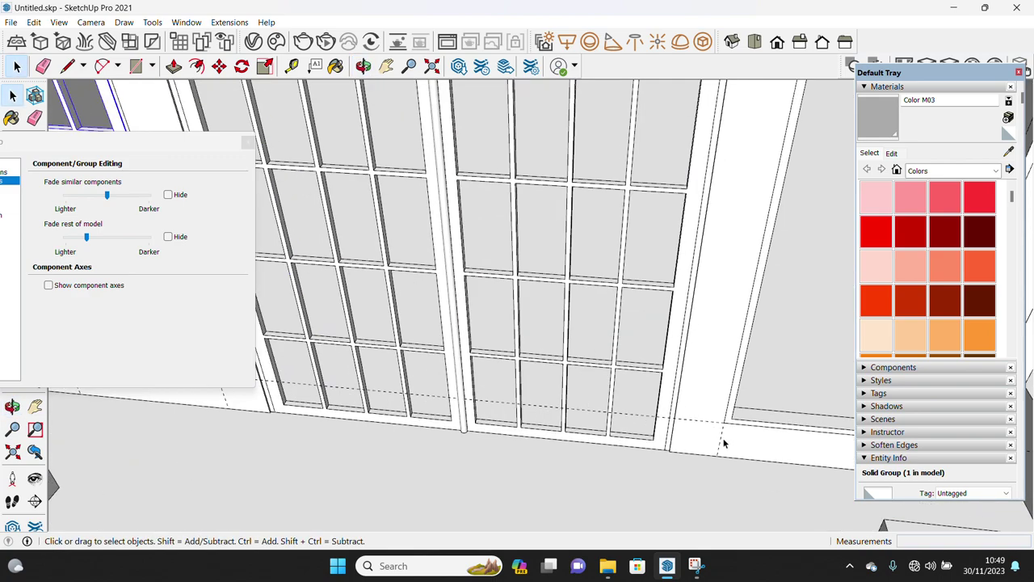
scroll(702, 434, "up", 2)
scroll(713, 434, "up", 2)
key("space")
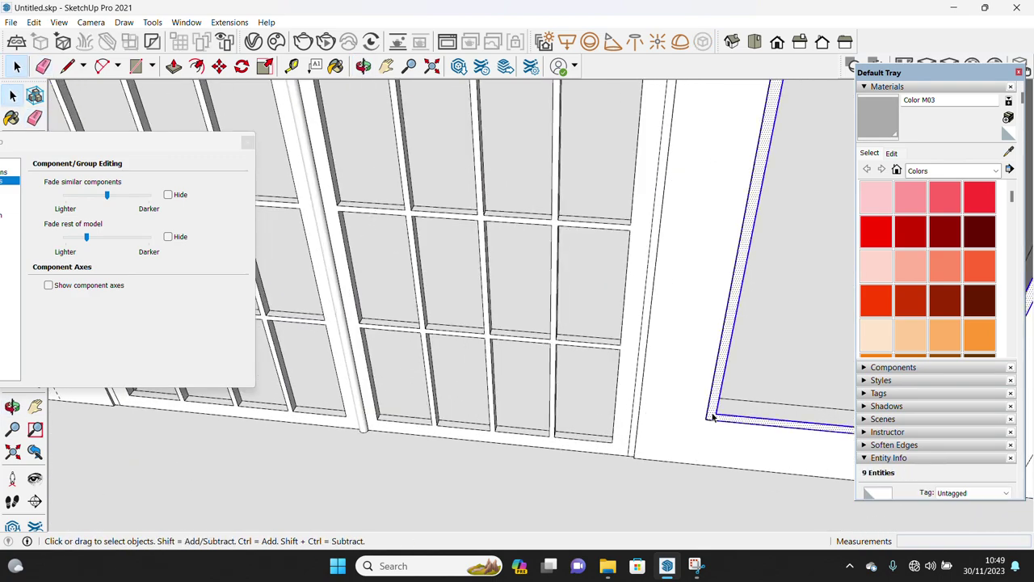
scroll(694, 412, "down", 3)
middle_click_drag(680, 407, 452, 388)
left_click(368, 388)
scroll(355, 400, "up", 3)
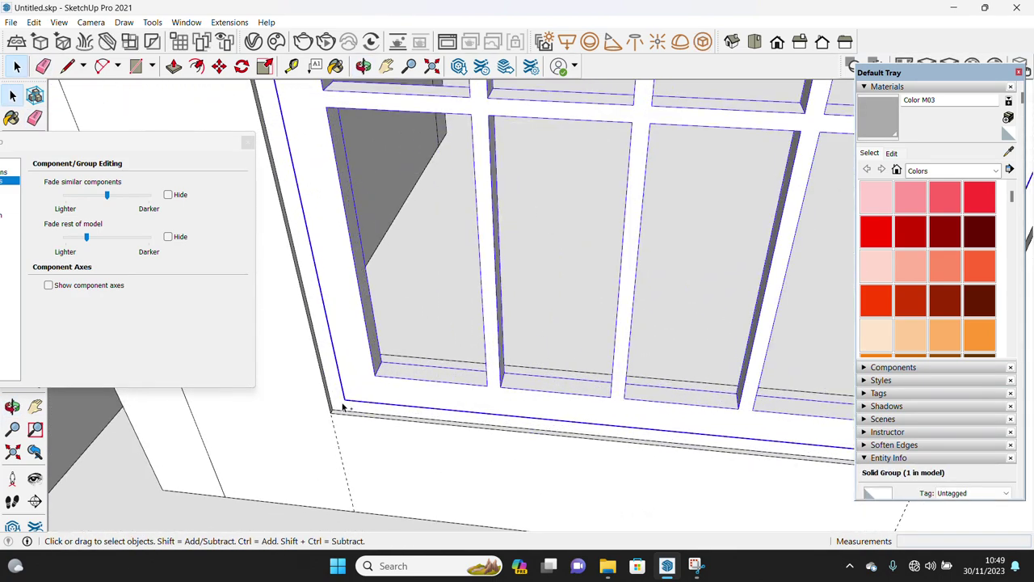
left_click(342, 407, "ctrl")
scroll(339, 408, "up", 2)
- Copy both frame groups 4400 mm across onto the opposite side window
key("m")
left_click(327, 415)
key("ctrl")
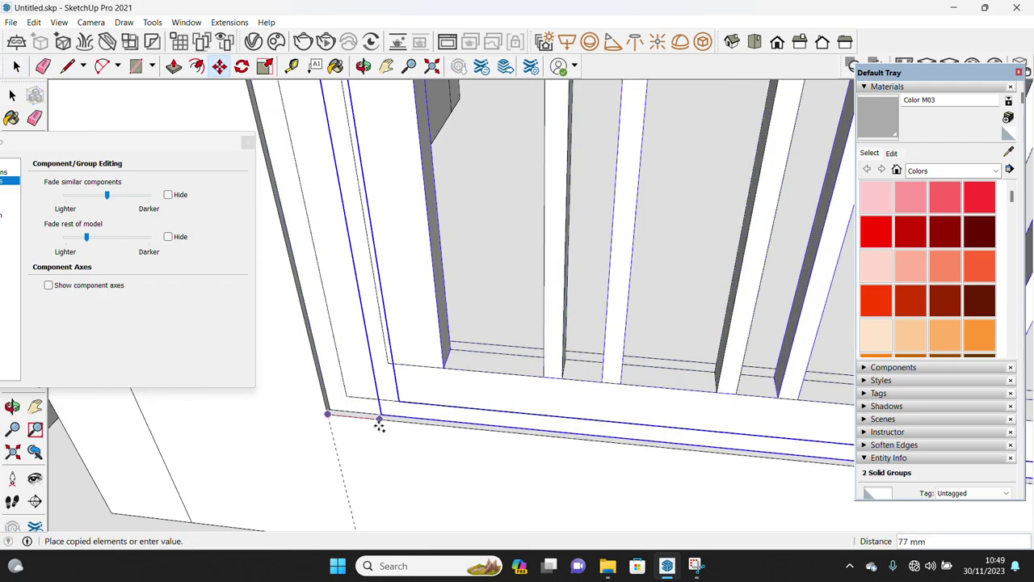
scroll(348, 416, "down", 2)
scroll(452, 420, "down", 2)
scroll(565, 428, "up", 4)
scroll(578, 435, "up", 2)
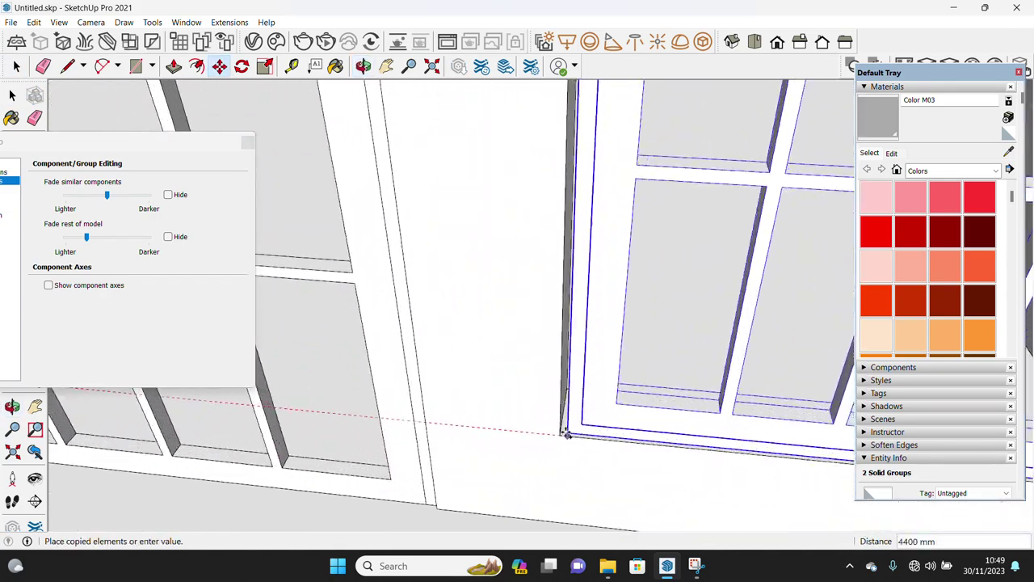
left_click(560, 433)
key("space")
scroll(566, 428, "down", 2)
scroll(589, 408, "down", 3)
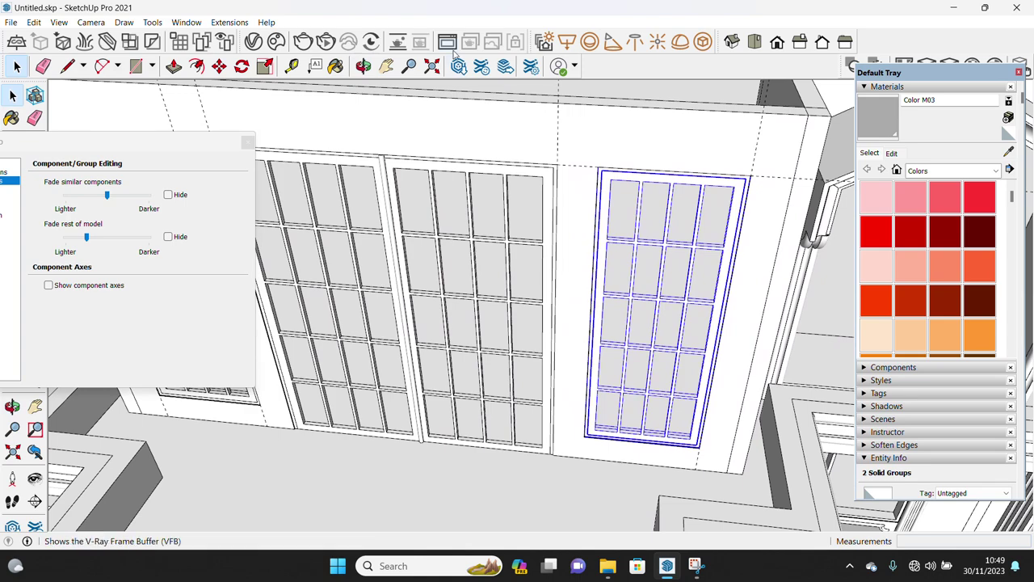
scroll(420, 206, "down", 3)
- Copy the porch railing 1050 mm straight up to form a parapet
key("e")
scroll(423, 214, "up", 3)
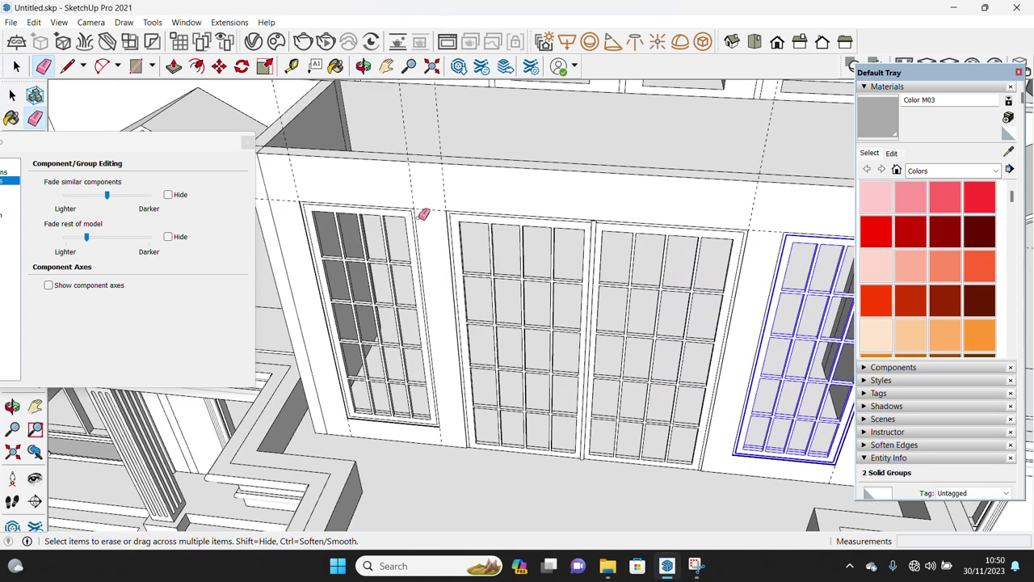
scroll(304, 183, "down", 2)
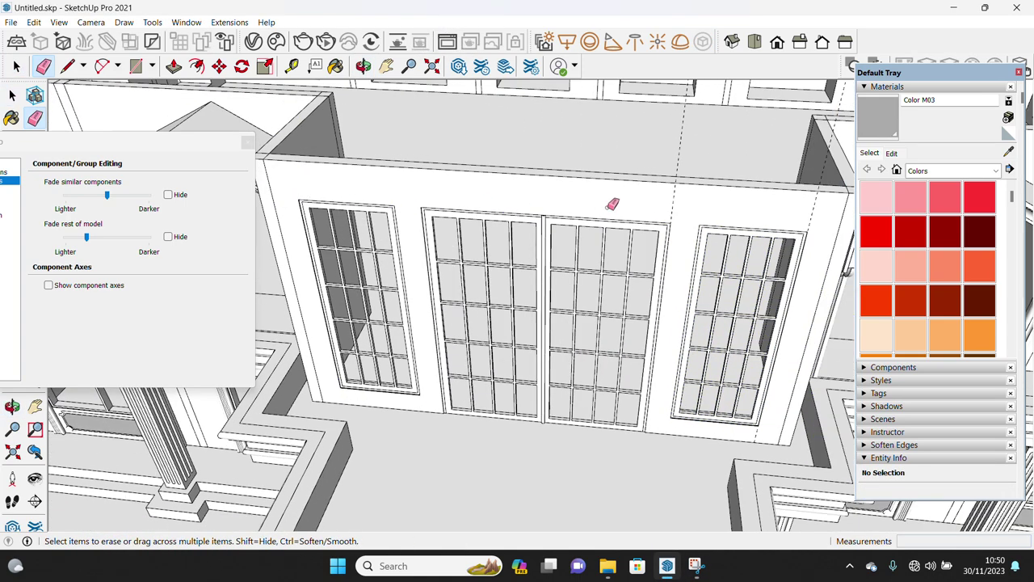
middle_click_drag(673, 249, 557, 180)
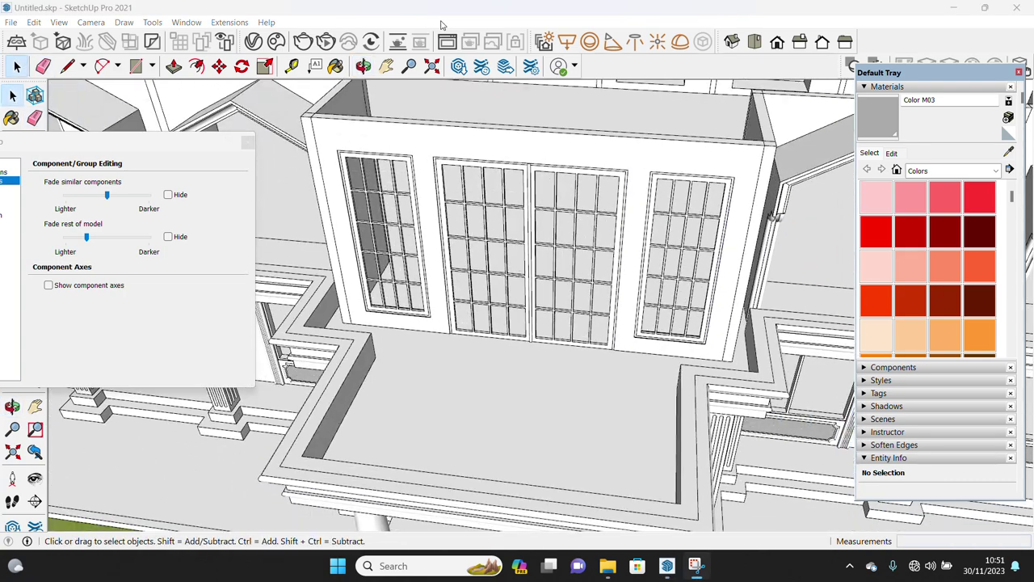
middle_click_drag(441, 25, 640, 139)
scroll(457, 253, "up", 2)
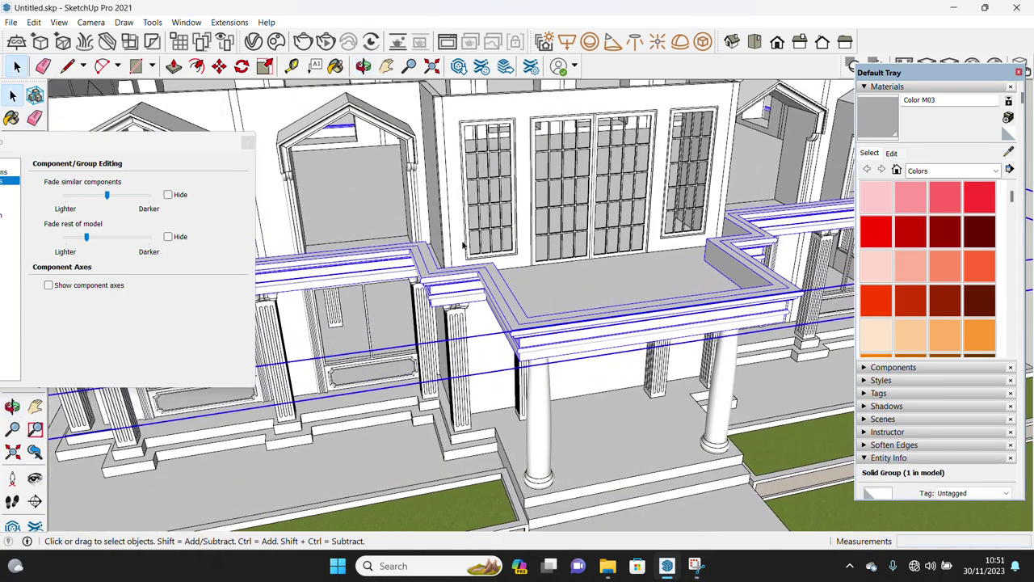
key("ctrl")
left_click(456, 242)
left_click(458, 189)
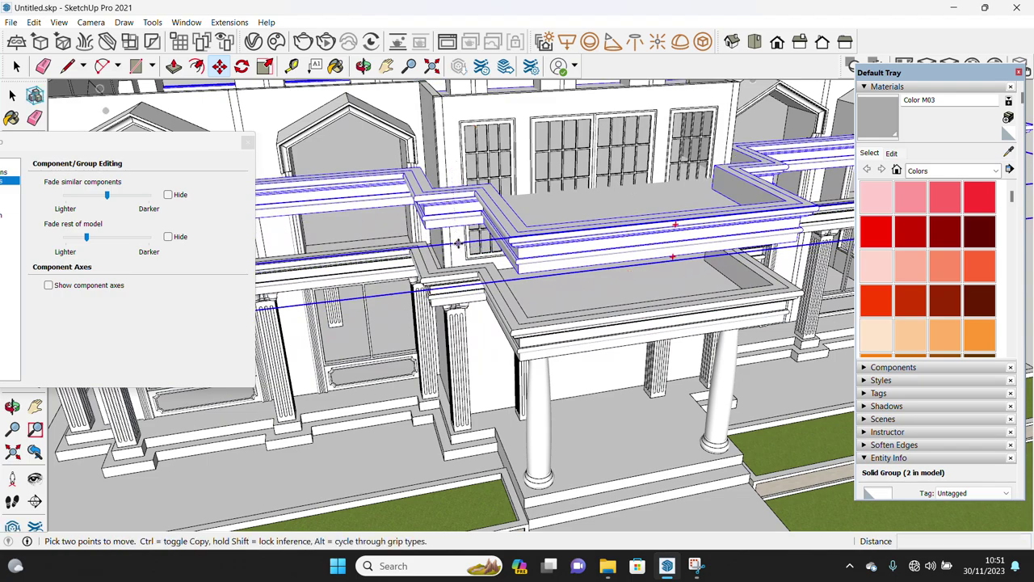
scroll(380, 243, "up", 5)
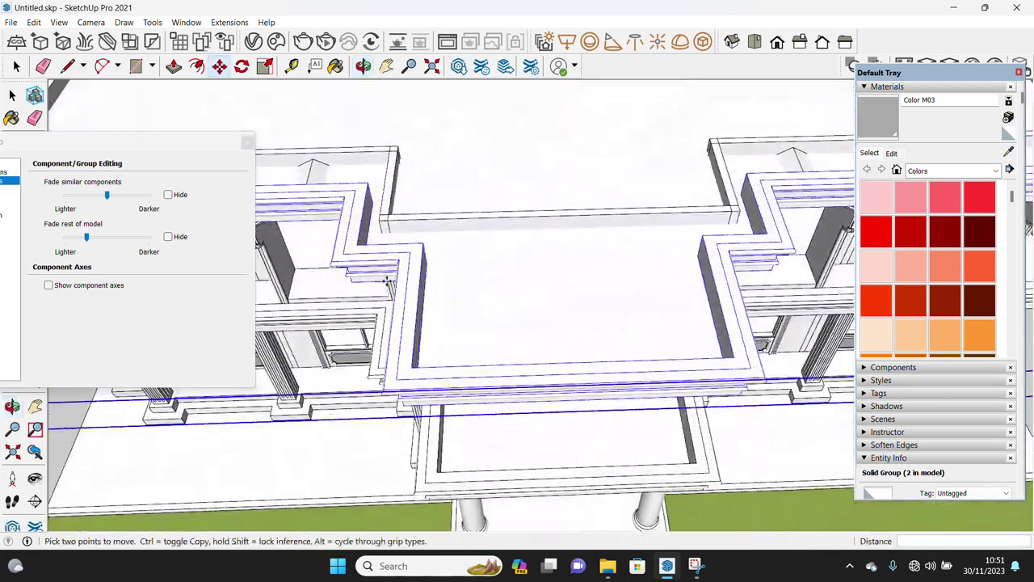
- Orbit around the porch to inspect the roof and the new parapet
middle_click_drag(380, 243, 442, 198)
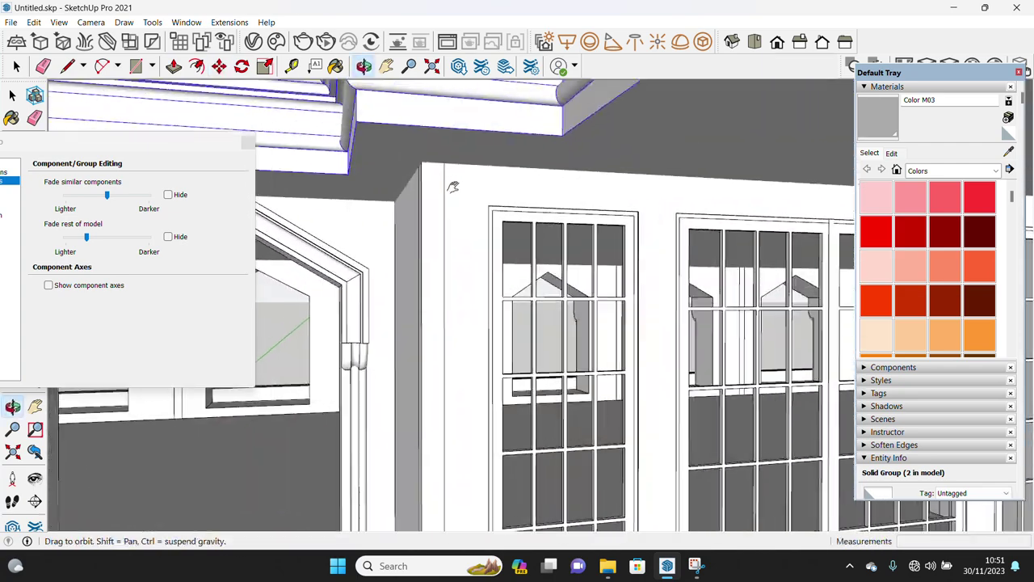
mouse_move(442, 198)
middle_mouse_down()
mouse_move(436, 153)
mouse_move(490, 230)
middle_mouse_up()
scroll(491, 230, "down", 5)
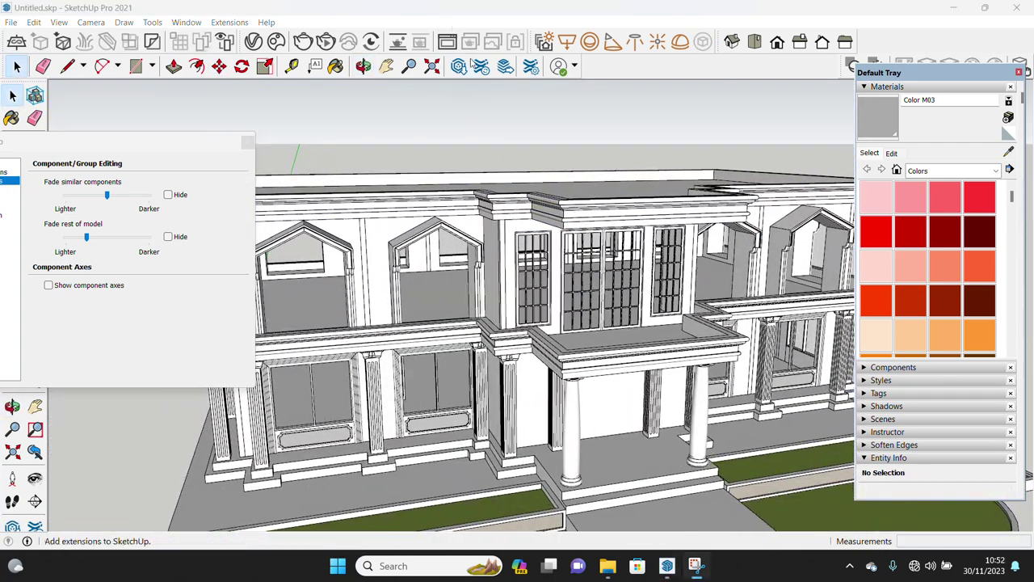
scroll(580, 217, "up", 2)
middle_click_drag(580, 217, 593, 274)
mouse_move(605, 318)
middle_mouse_down()
mouse_move(484, 428)
mouse_move(515, 462)
middle_mouse_up()
scroll(465, 449, "up", 2)
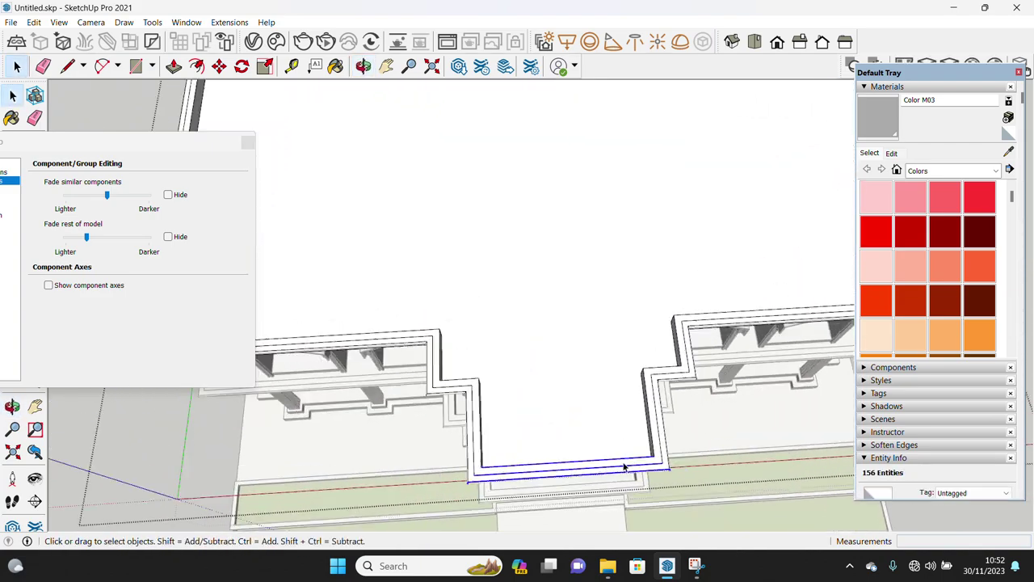
middle_click_drag(632, 468, 660, 382)
scroll(660, 383, "up", 2)
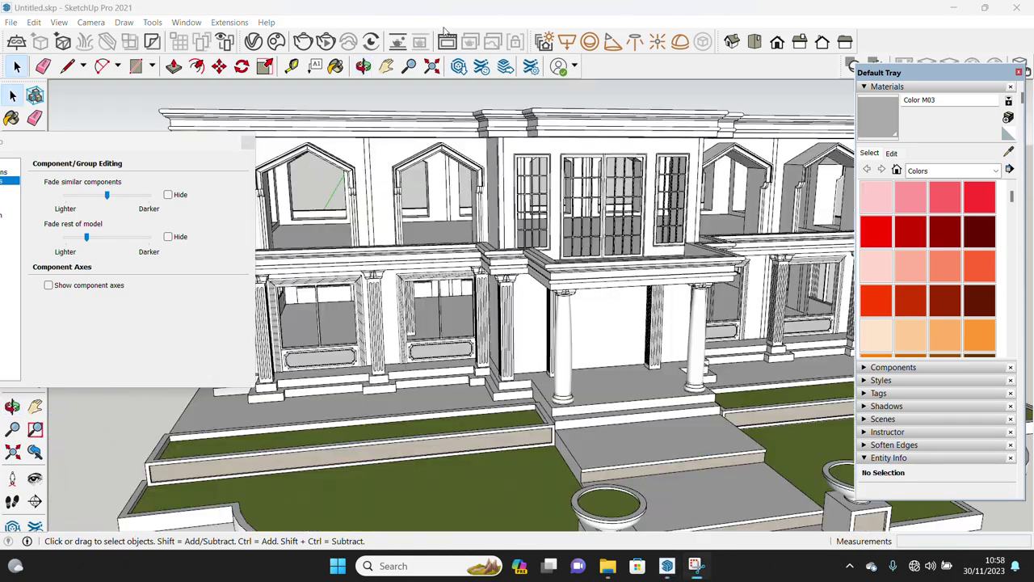
middle_click_drag(501, 242, 542, 345)
- Hide the two front porch columns and the four pilasters
left_click(649, 324, "ctrl")
right_click(651, 321)
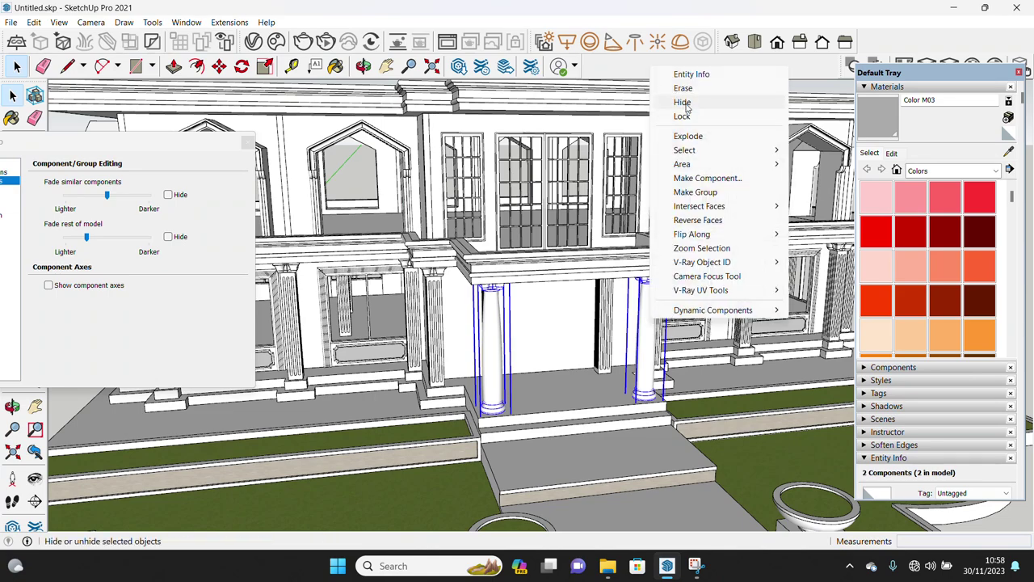
left_click(683, 102)
scroll(468, 367, "up", 5)
middle_click_drag(466, 369, 474, 360)
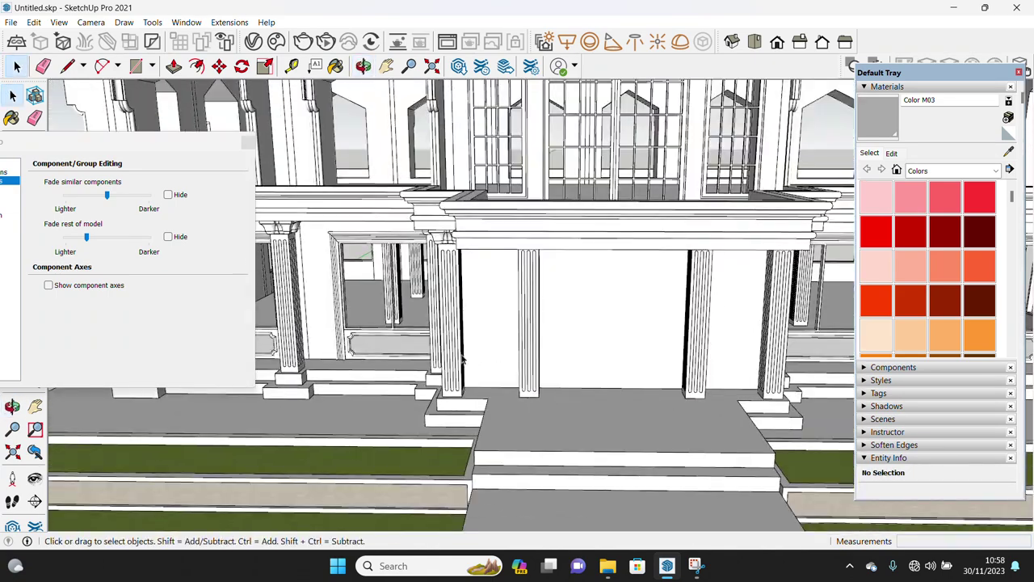
left_click(777, 375, "ctrl")
right_click(774, 345)
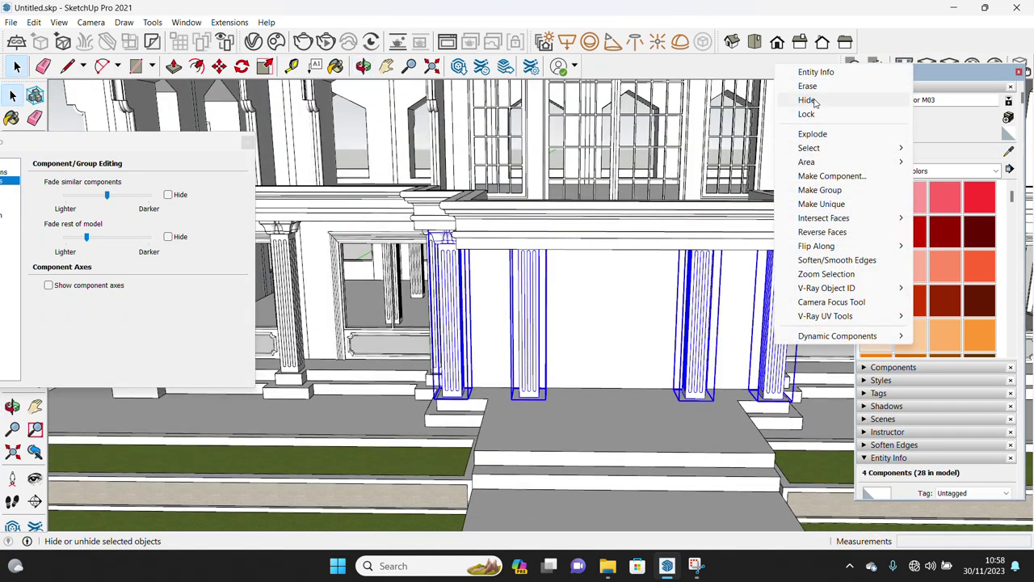
left_click(815, 101)
scroll(545, 353, "up", 3)
scroll(461, 376, "up", 3)
- Drag vertical guides off the wall's right edge, spaced 900 mm apart
key("t")
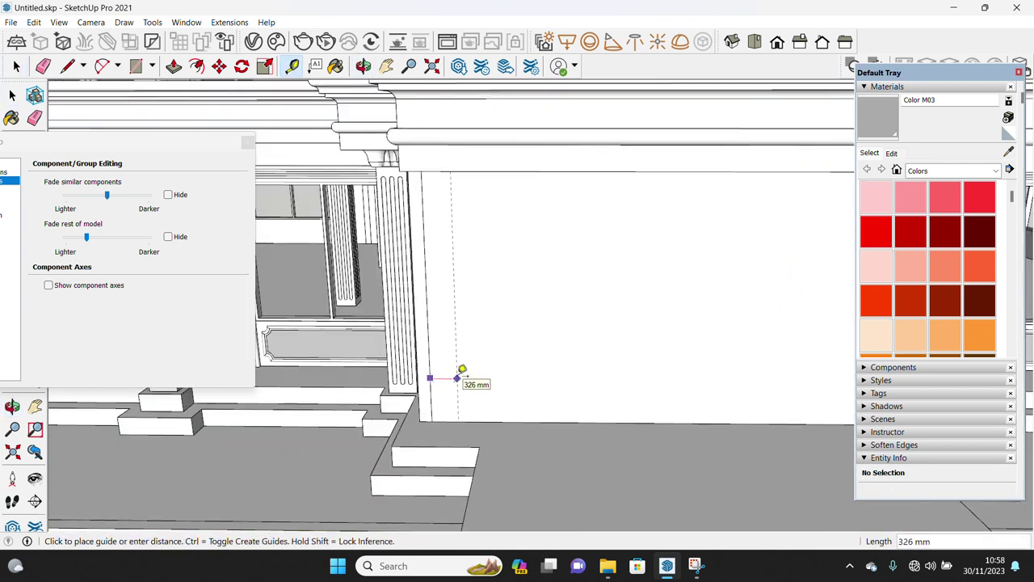
scroll(458, 368, "down", 3)
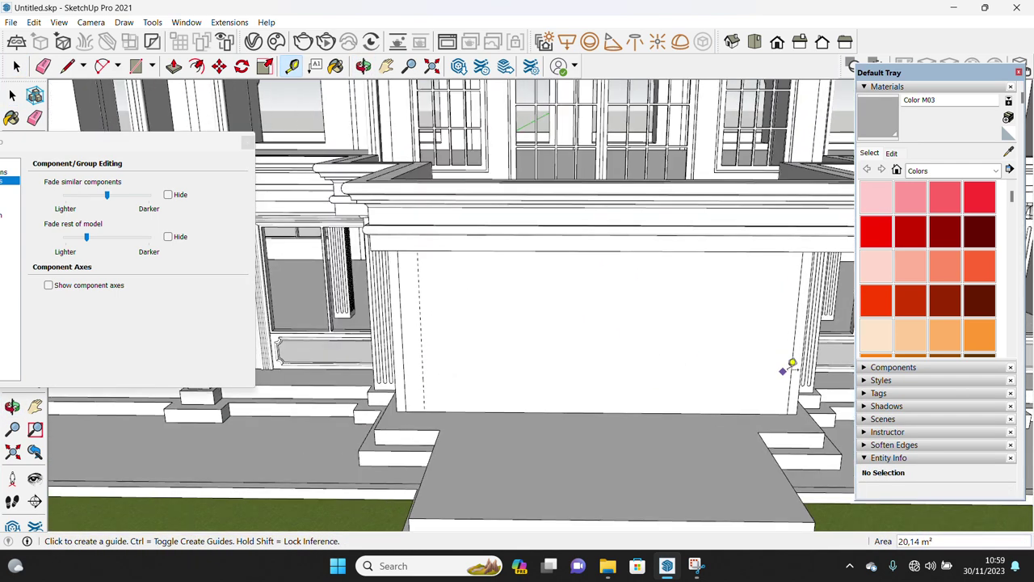
left_click(791, 370)
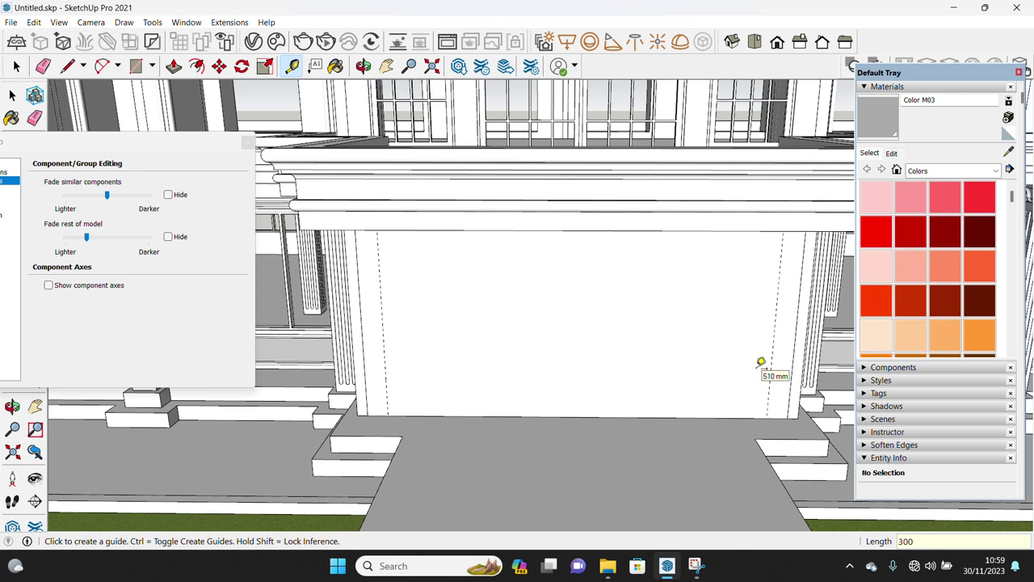
scroll(467, 408, "up", 2)
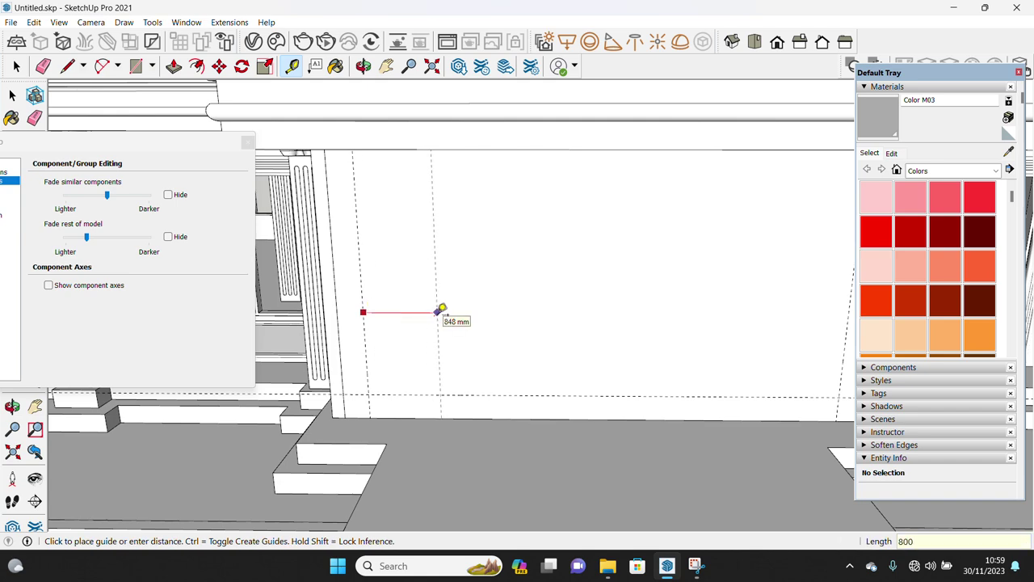
scroll(452, 323, "down", 2)
scroll(464, 339, "up", 2)
- Add guides off the wall's bottom edge to complete the guide grid
left_click(457, 353)
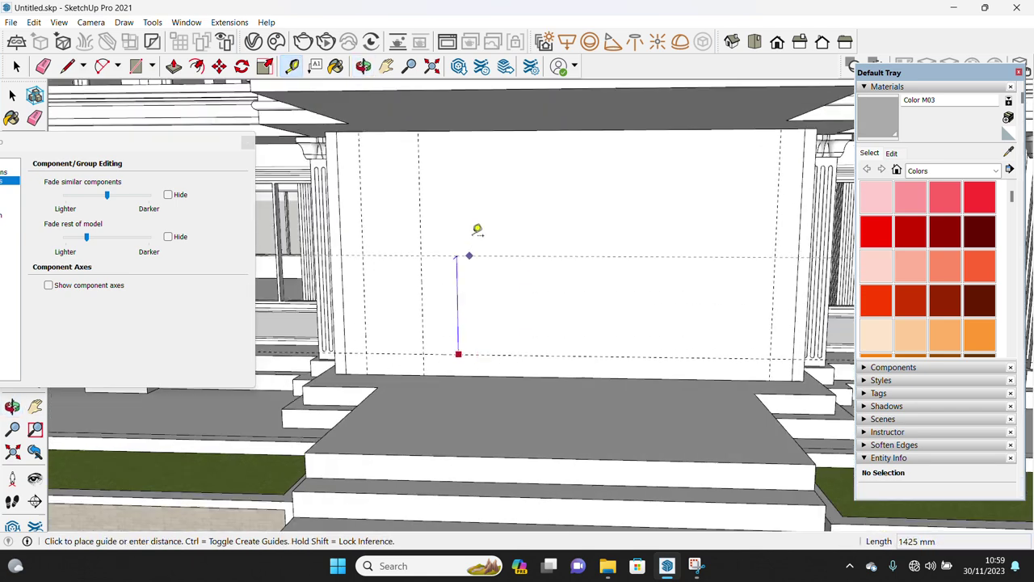
key("space")
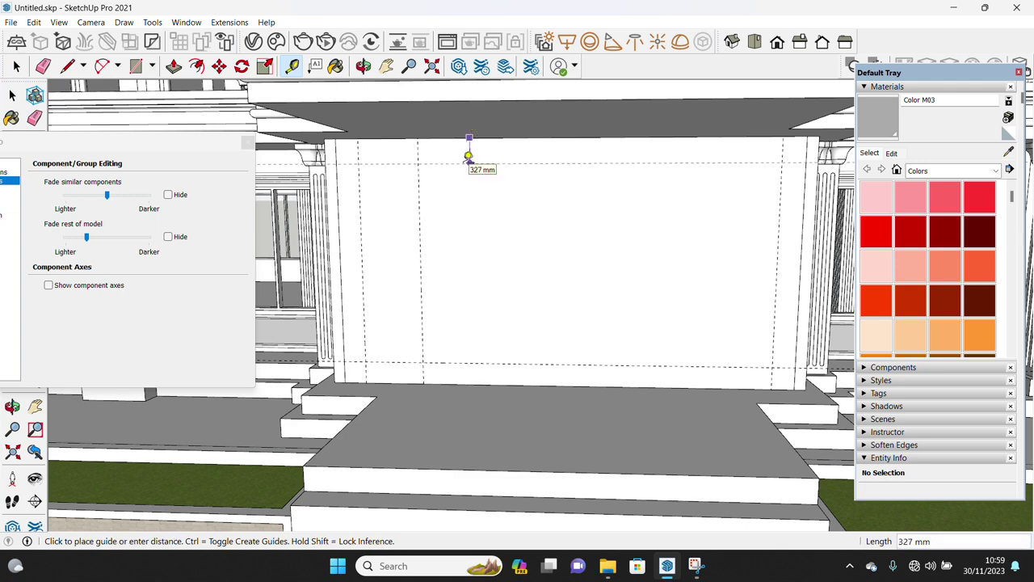
key("space")
scroll(465, 210, "down", 1)
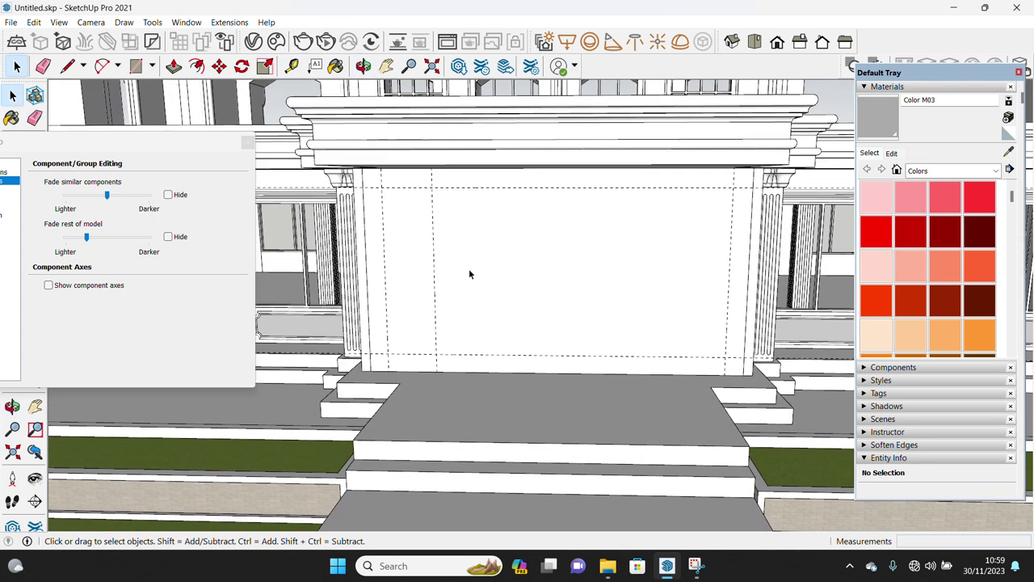
key("t")
left_click(369, 327)
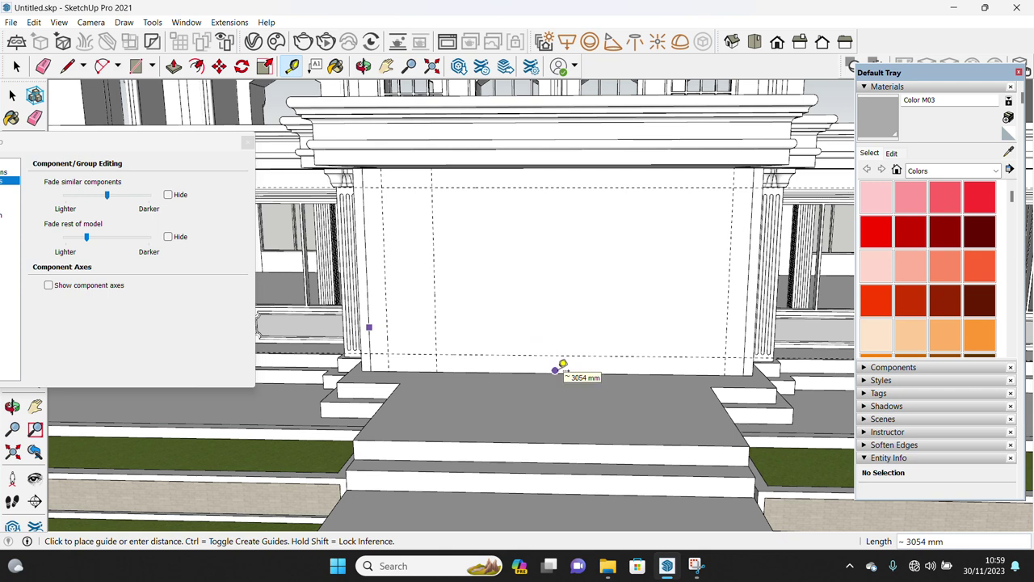
scroll(562, 365, "up", 2)
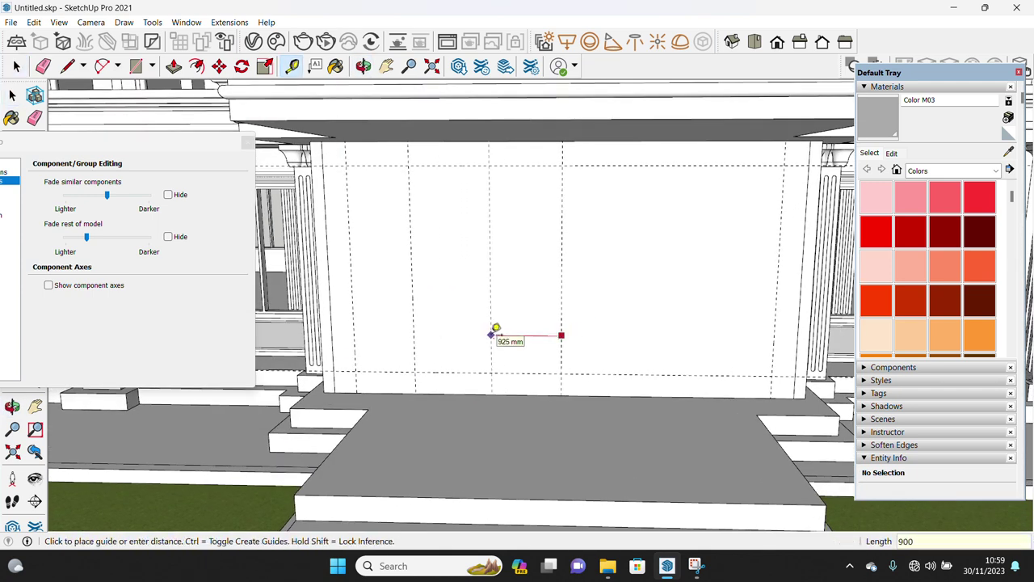
key("space")
- Recess the left window opening rectangle into the porch wall with Push/Pull
left_click(390, 326)
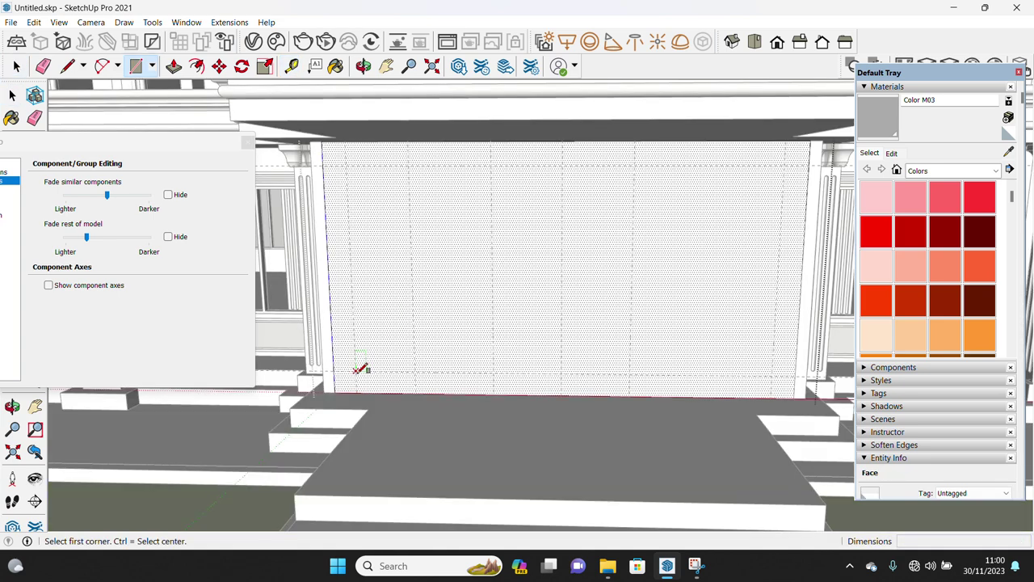
left_click(408, 188)
key("space")
key("p")
left_click(382, 363)
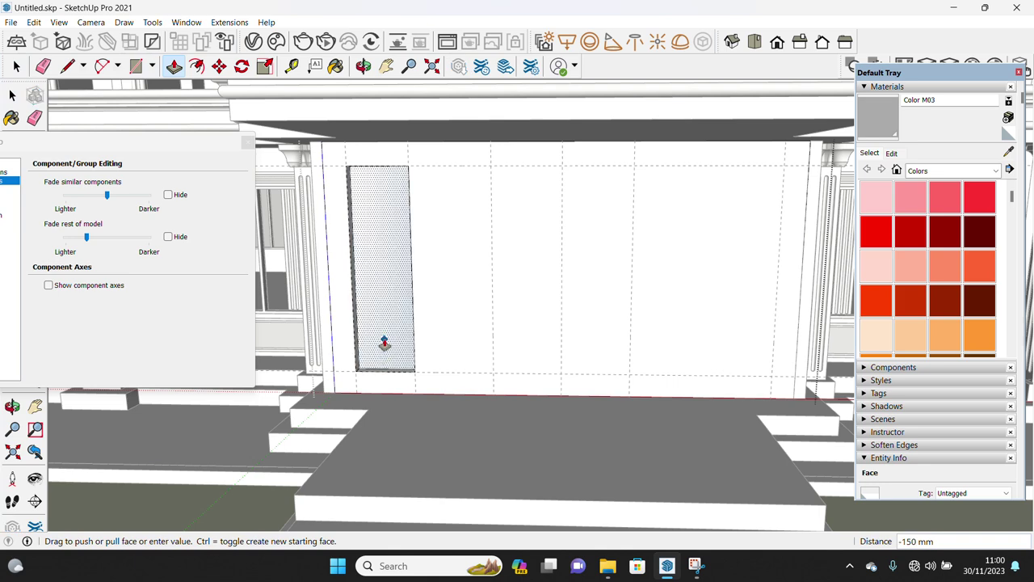
left_click(382, 347)
- Draw the central door rectangle and push it in to the same recess depth
key("space")
middle_click_drag(465, 354, 493, 358)
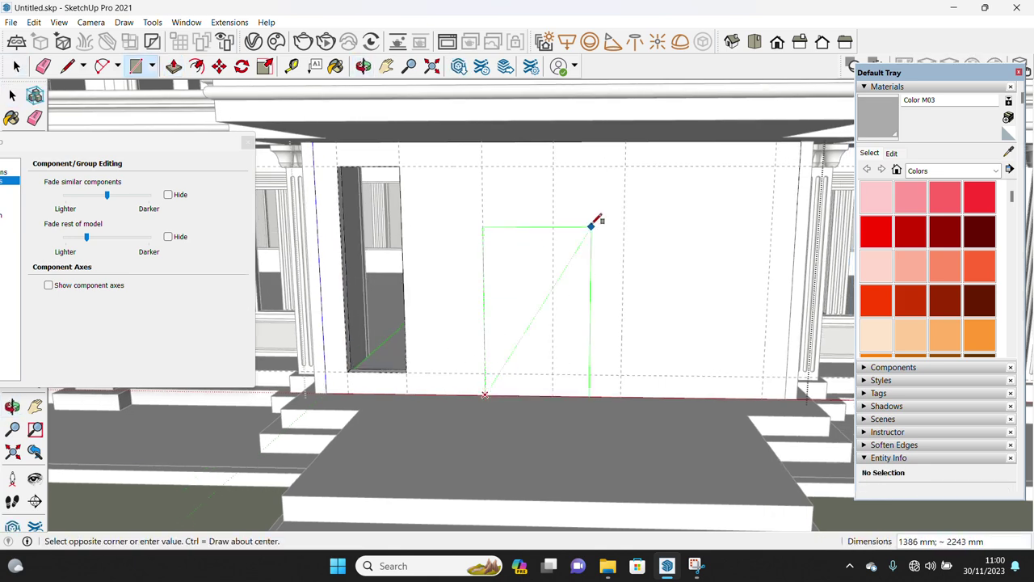
left_click(625, 166)
key("space")
left_click(504, 370)
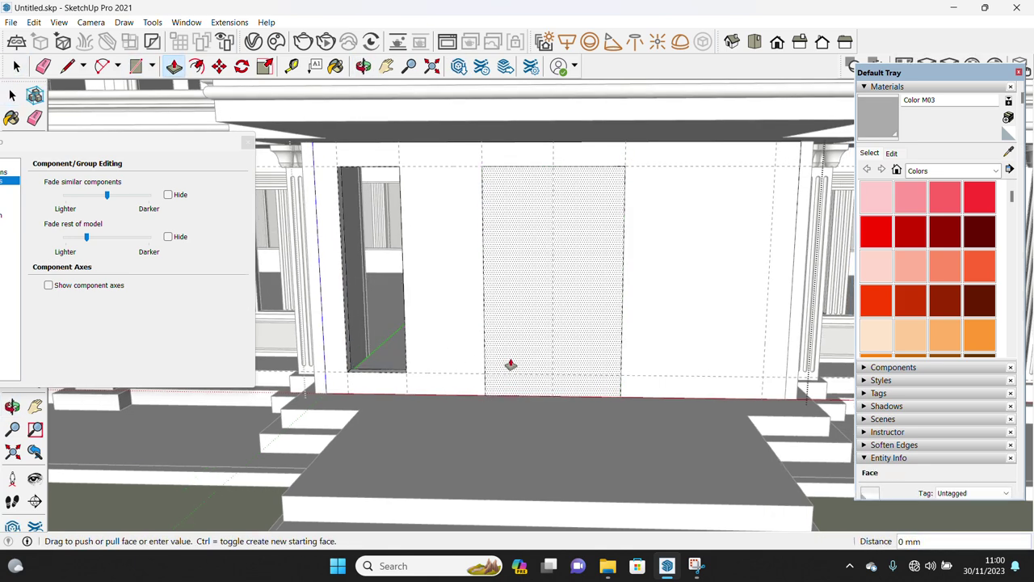
double_click(510, 364)
scroll(517, 346, "down", 3)
key("space")
scroll(595, 347, "up", 1)
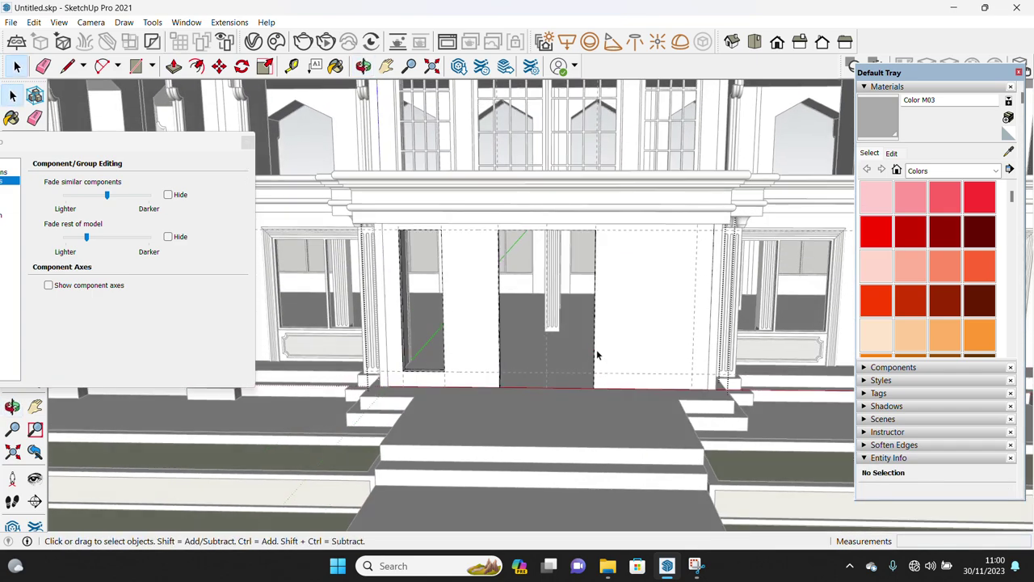
- Exit the component, close the left door face with a line, and copy it to the right
left_click(592, 356)
scroll(469, 378, "up", 3)
left_click(466, 353)
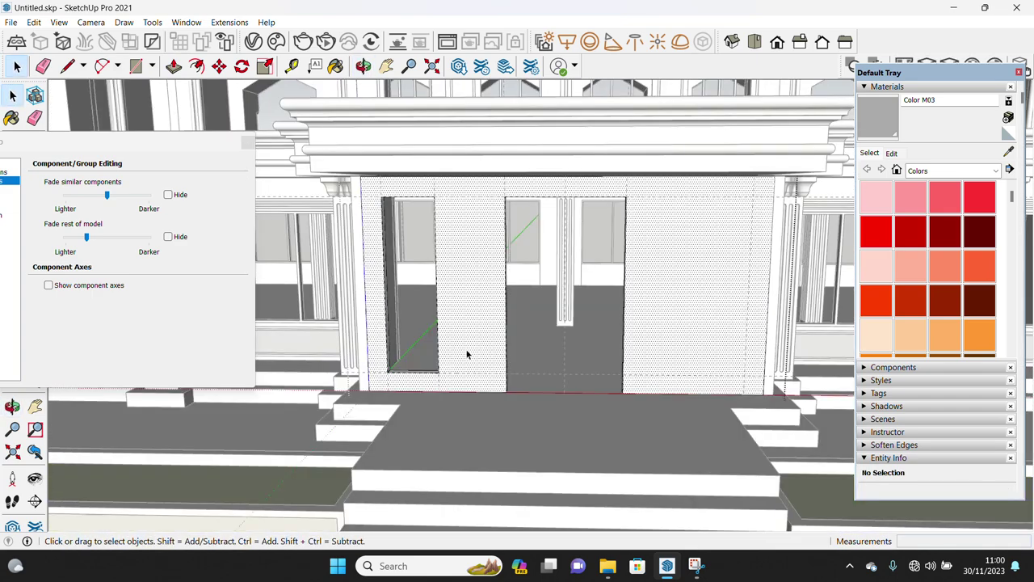
left_click(430, 371)
key("space")
double_click(432, 370)
key("ctrl+c")
key("ctrl+v")
left_click(741, 380)
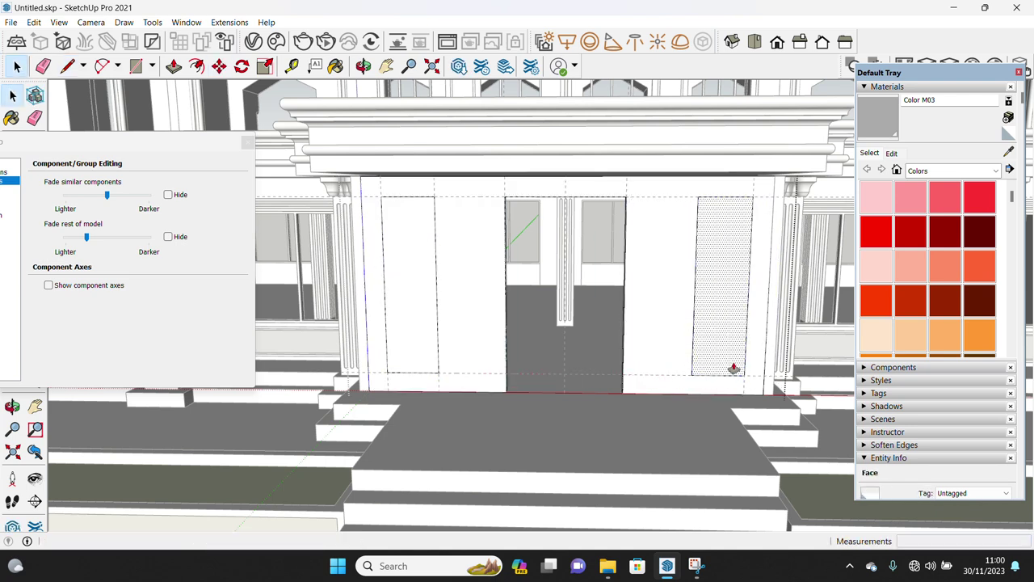
- Push the right door face into the wall to form the matching recess
key("p")
left_click_drag(733, 368, 722, 348)
middle_click_drag(722, 348, 667, 386)
key("space")
left_click(429, 374)
key("Delete")
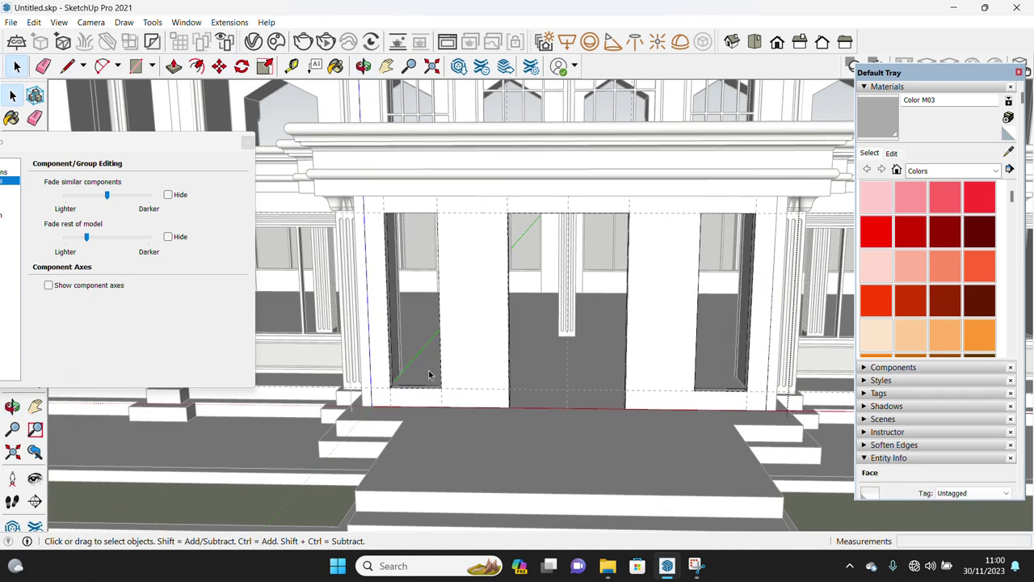
scroll(440, 381, "down", 2)
scroll(477, 399, "down", 3)
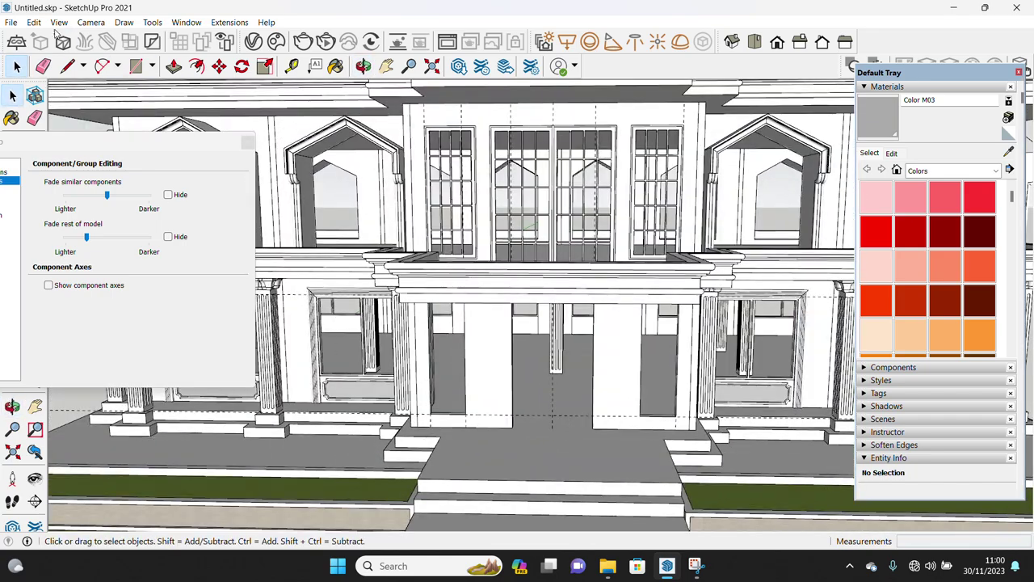
left_click(33, 22)
key("Escape")
scroll(508, 369, "up", 2)
scroll(508, 369, "up", 3)
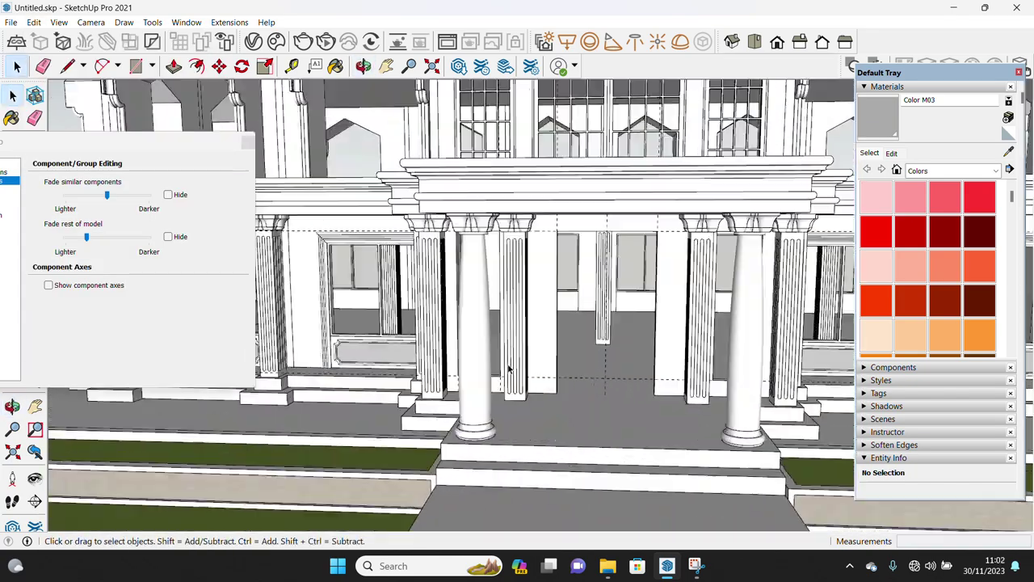
- Draw a rectangle on the side opening, offset an inset frame, and delete the inner face
scroll(508, 369, "up", 3)
scroll(584, 404, "up", 3)
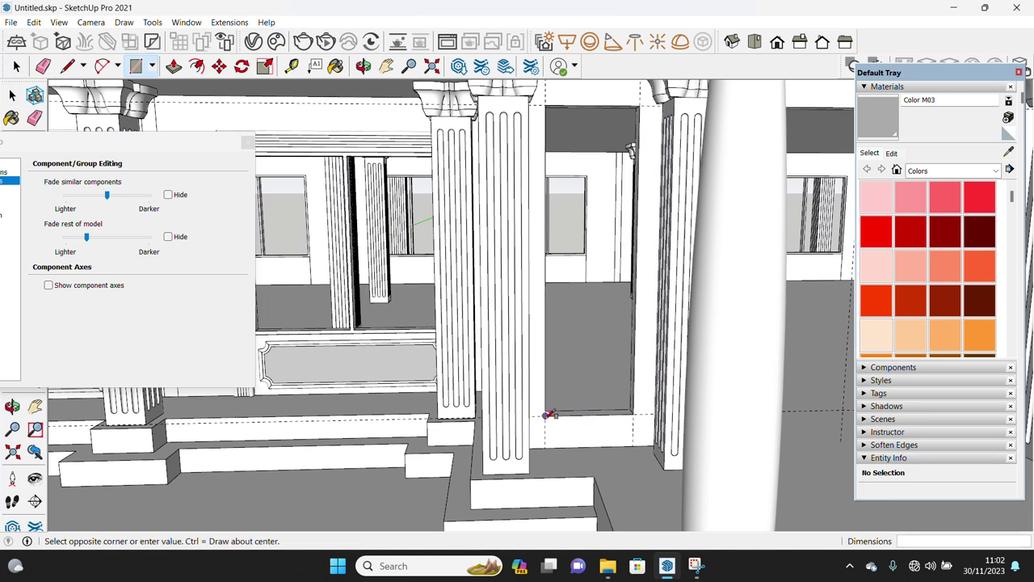
left_click(639, 104)
key("space")
left_click(574, 364)
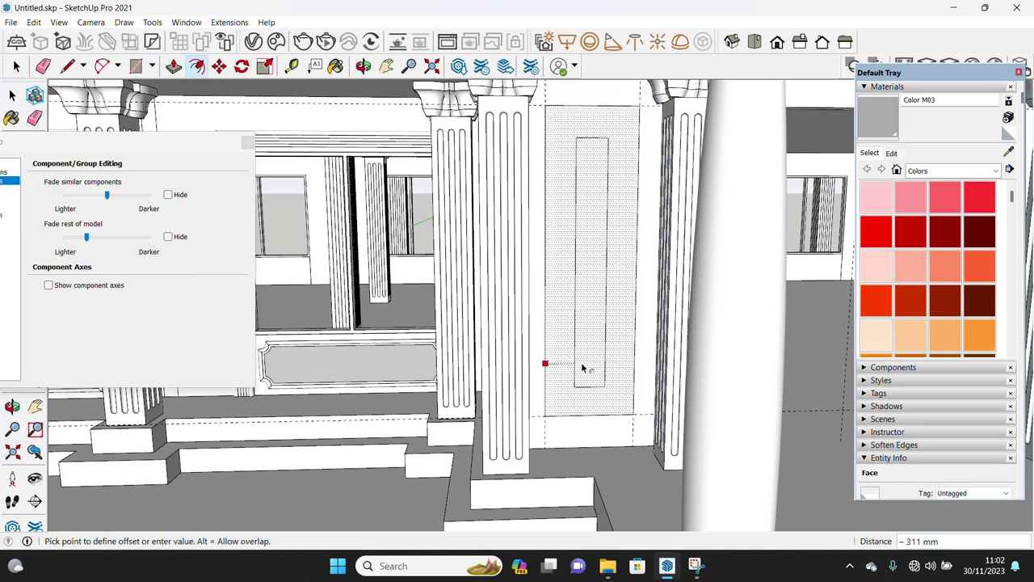
left_click(560, 377)
key("space")
left_click(577, 406)
key("Delete")
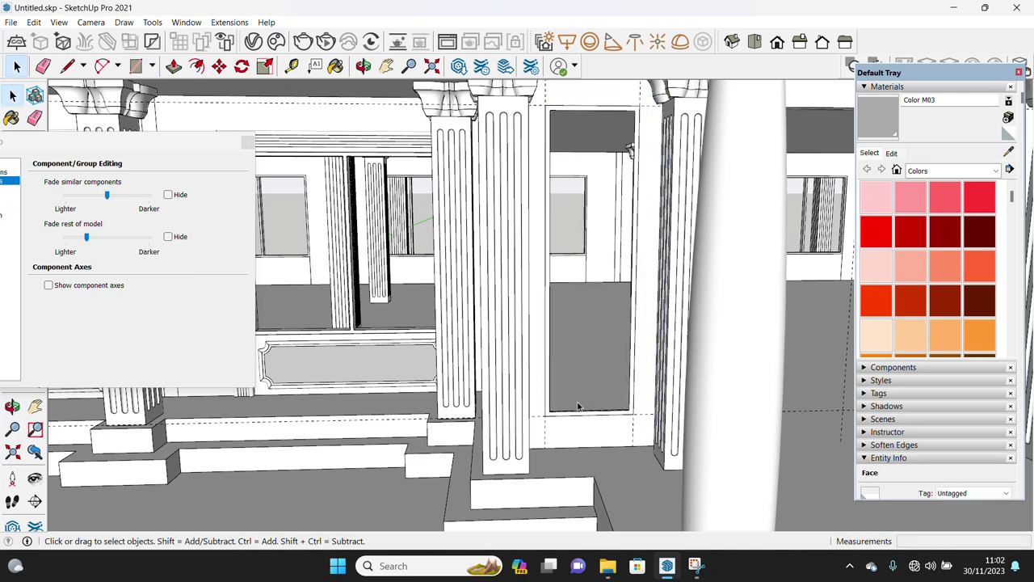
- Give the window frame depth with Push/Pull, group it, and move it into the opening
key("space")
scroll(644, 452, "up", 5)
scroll(706, 473, "up", 3)
left_click(692, 455)
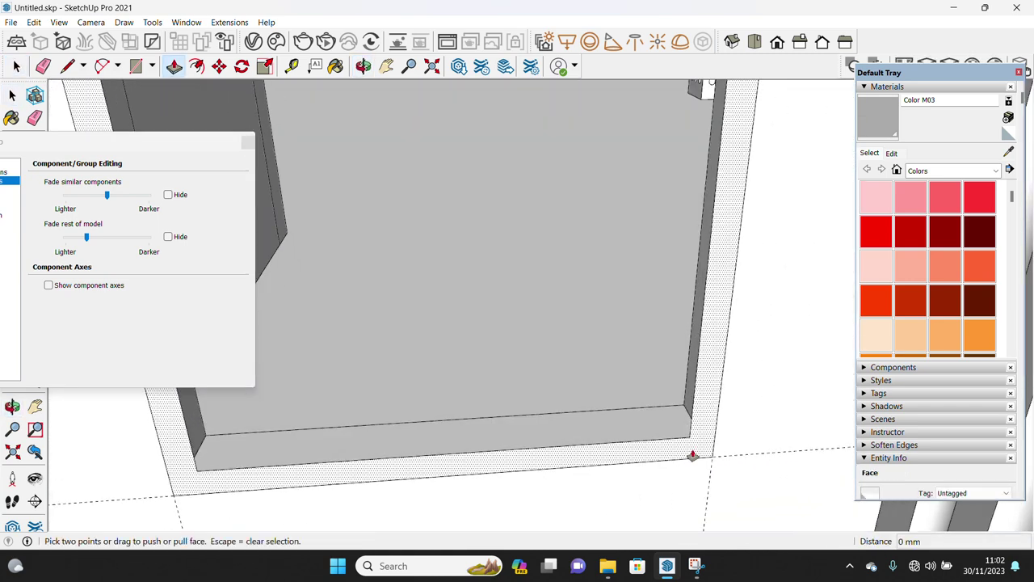
key("p")
left_click(684, 432)
key("space")
triple_click(687, 436)
right_click(692, 441)
left_click(731, 294)
left_click(713, 455)
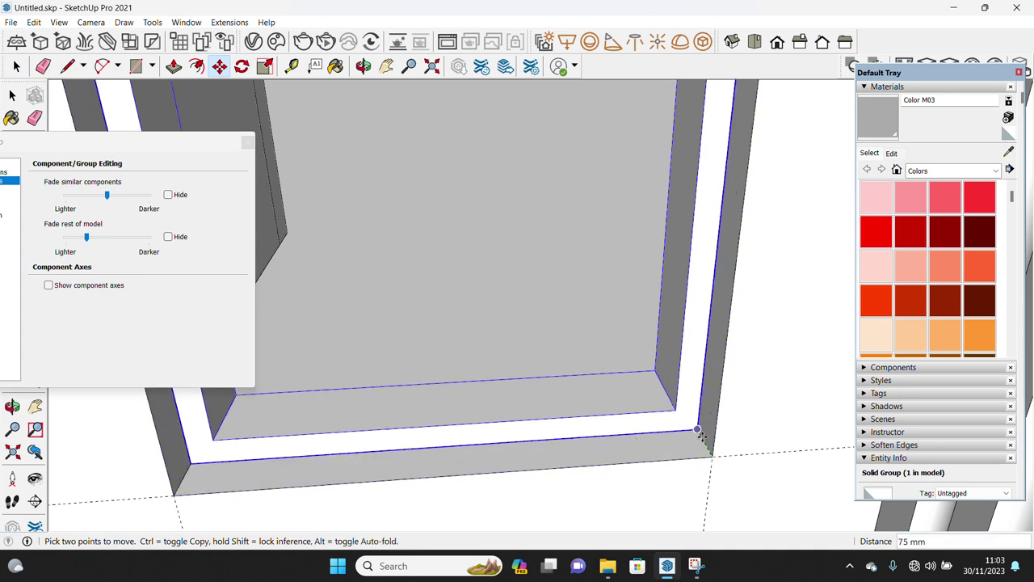
key("Return")
key("space")
- Draw a small square at the lower-left corner and pull it up into a grouped mullion
middle_click_drag(703, 439, 338, 394)
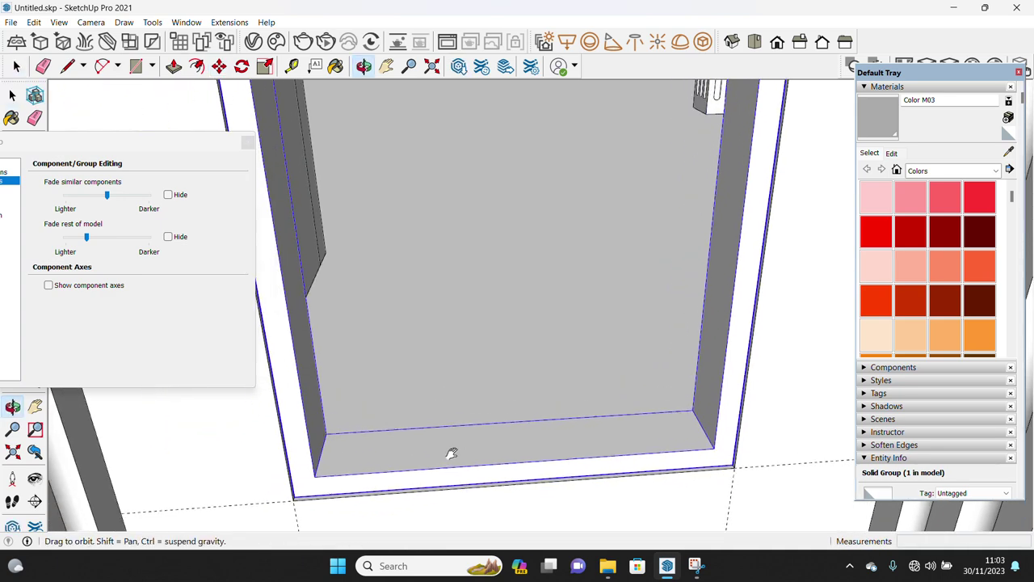
scroll(331, 416, "up", 2)
key("r")
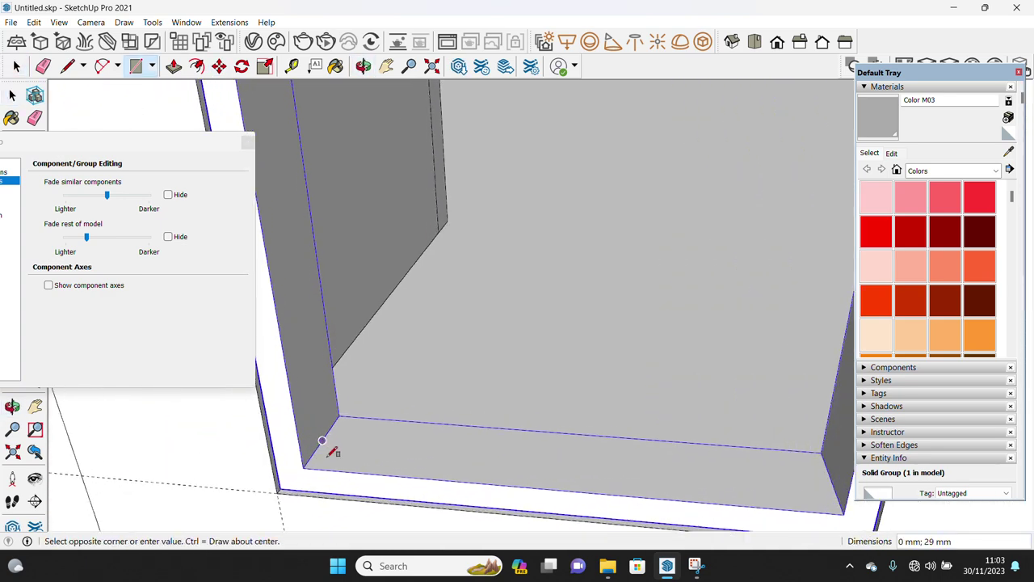
left_click(333, 449)
key("space")
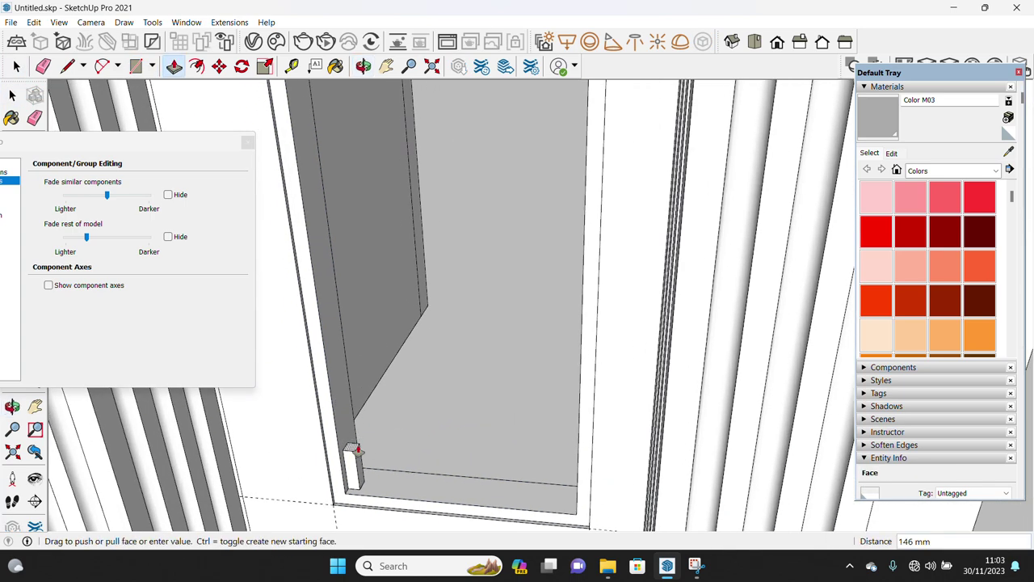
left_click_drag(340, 451, 383, 436)
key("space")
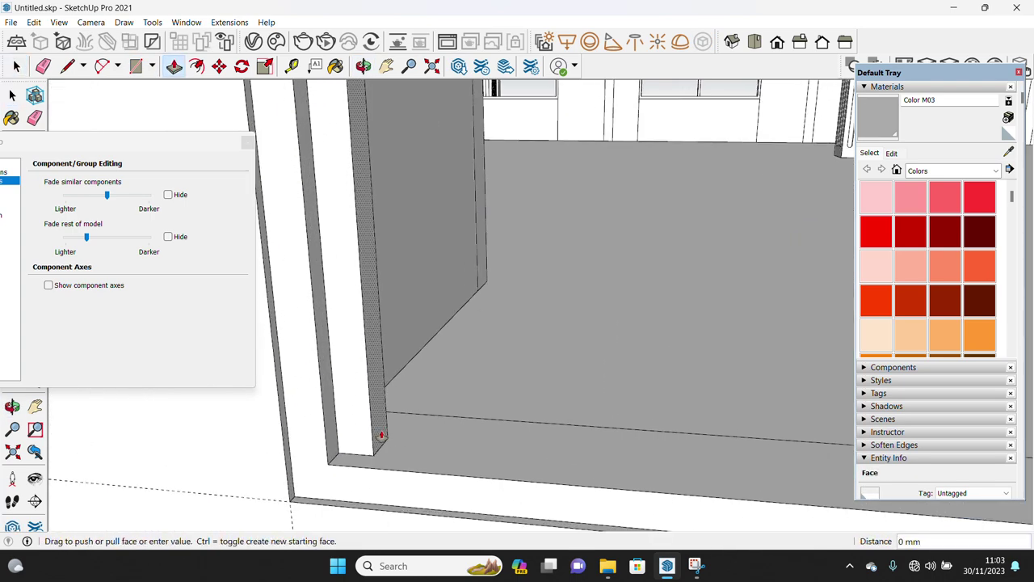
triple_click(370, 436)
right_click(357, 447)
left_click(397, 305)
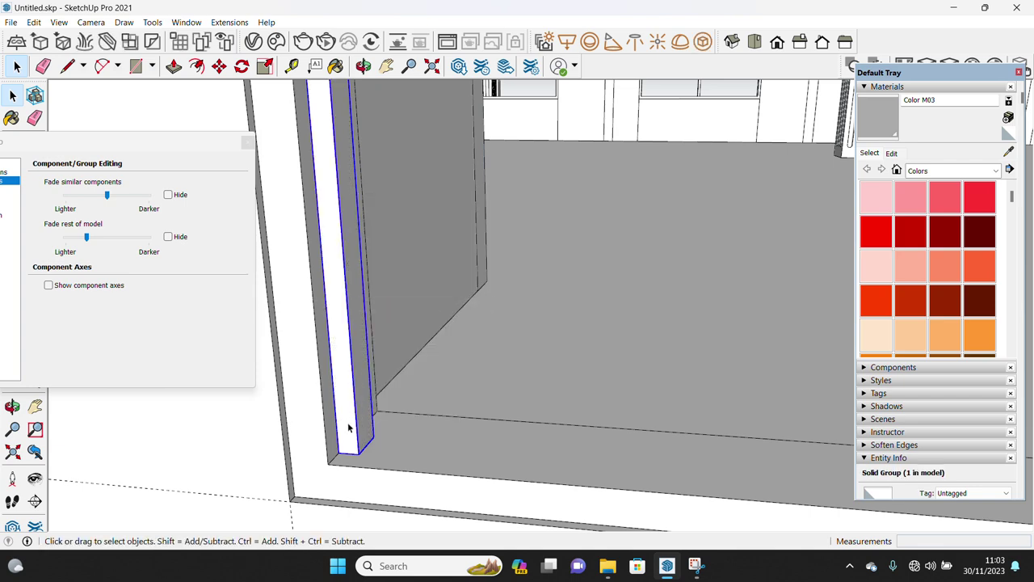
- Copy the mullion across the opening as 4 evenly spaced copies
left_click(346, 458)
key("ctrl")
scroll(331, 462, "down", 3)
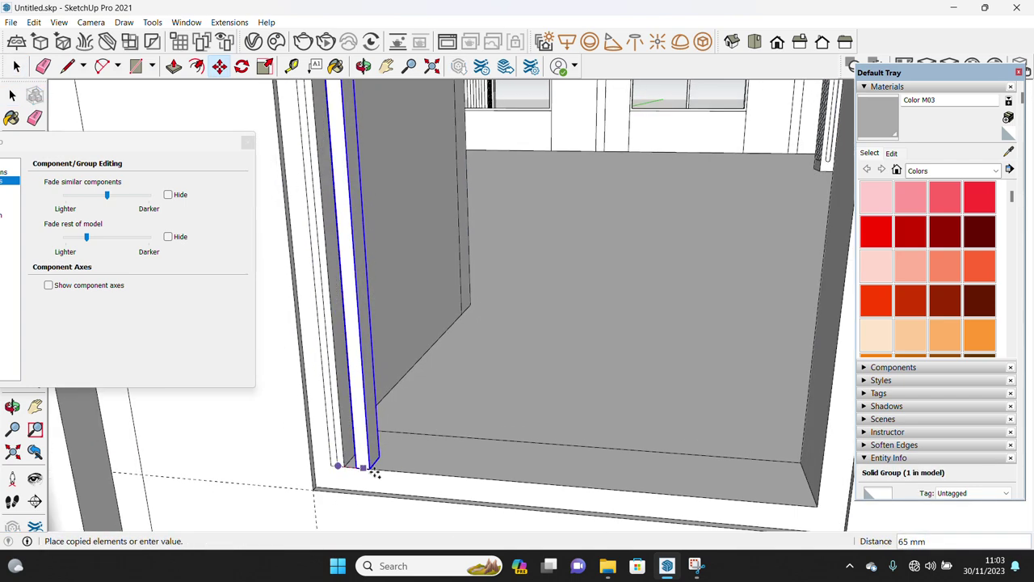
type("/4")
key("Return")
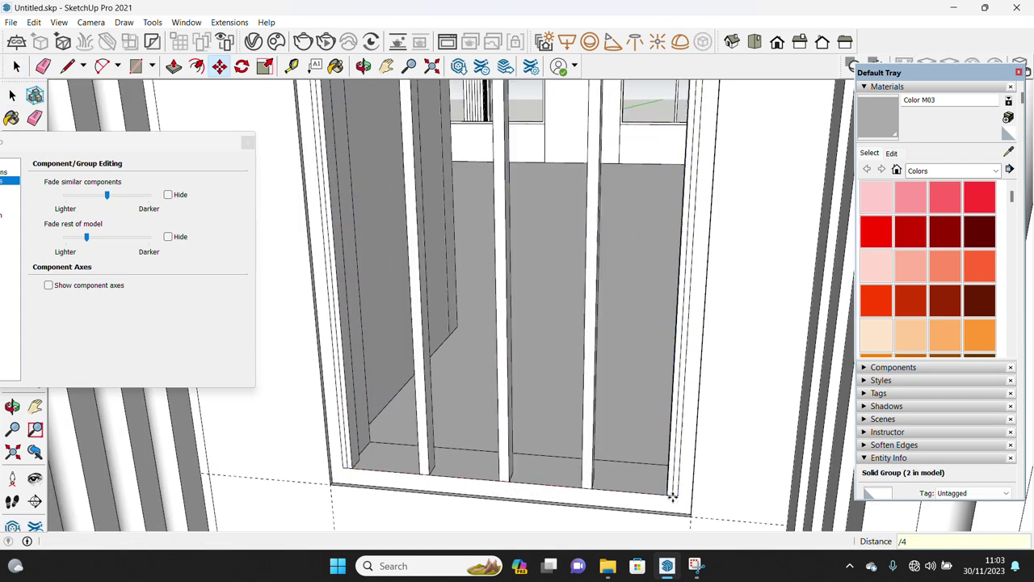
left_click(359, 449)
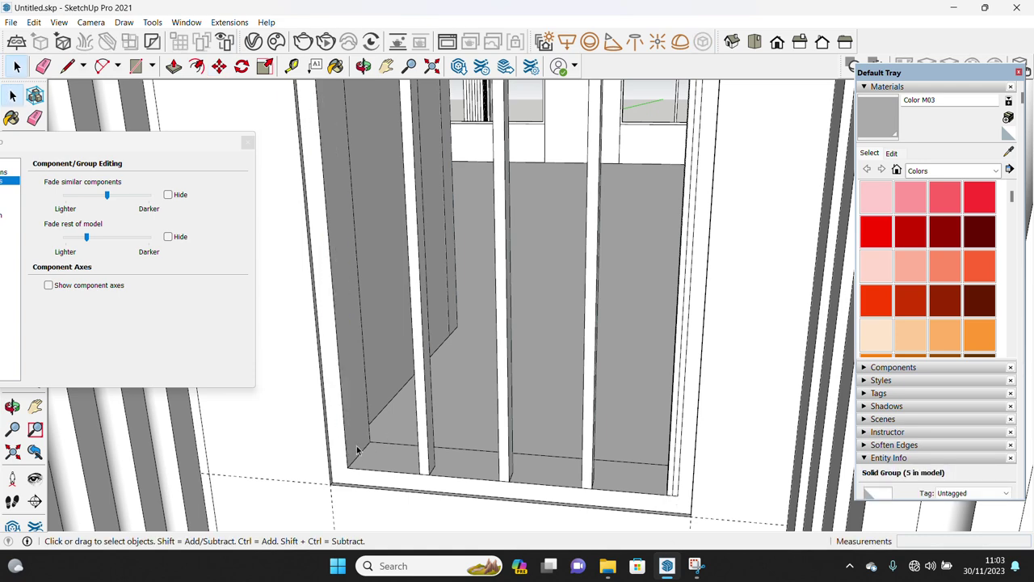
- Scale one mullion copy to shorten it from the bottom
left_click(588, 477)
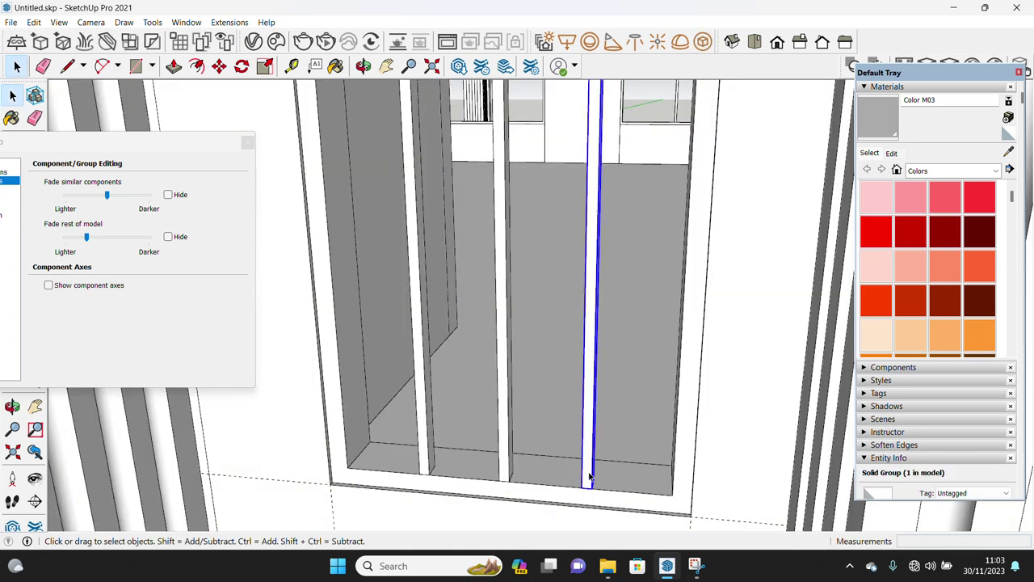
key("s")
scroll(572, 486, "up", 1)
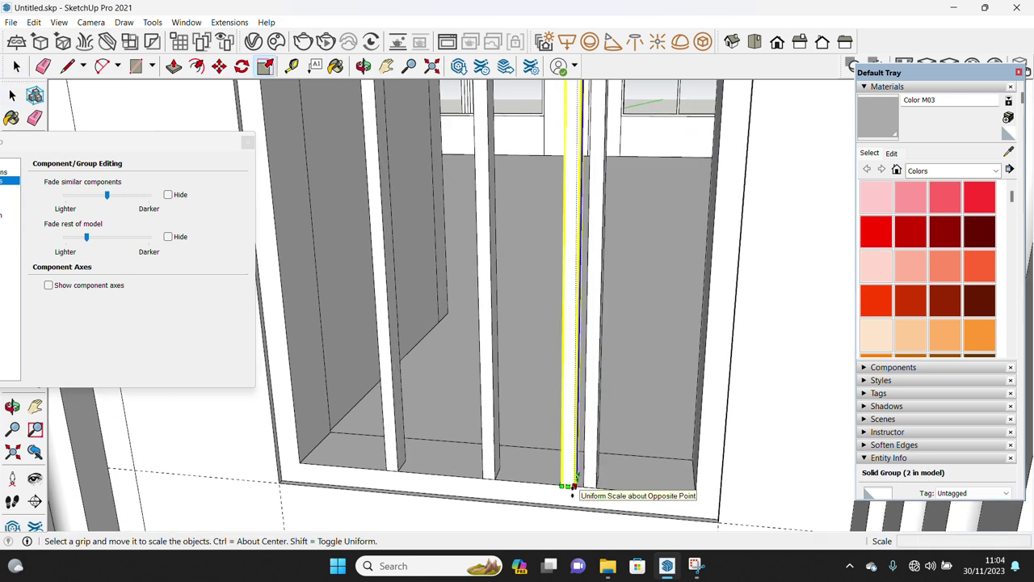
left_click_drag(569, 478, 563, 221)
scroll(563, 220, "down", 2)
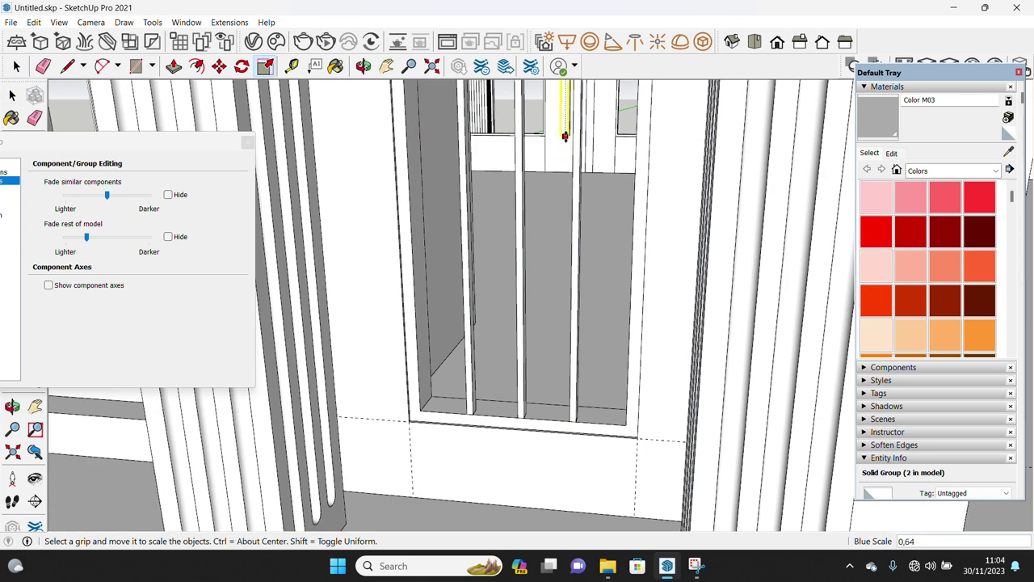
key("space")
scroll(463, 316, "up", 3)
- Rotate the bar horizontal, move it to the top rail, and stretch it across the opening
left_click(461, 317)
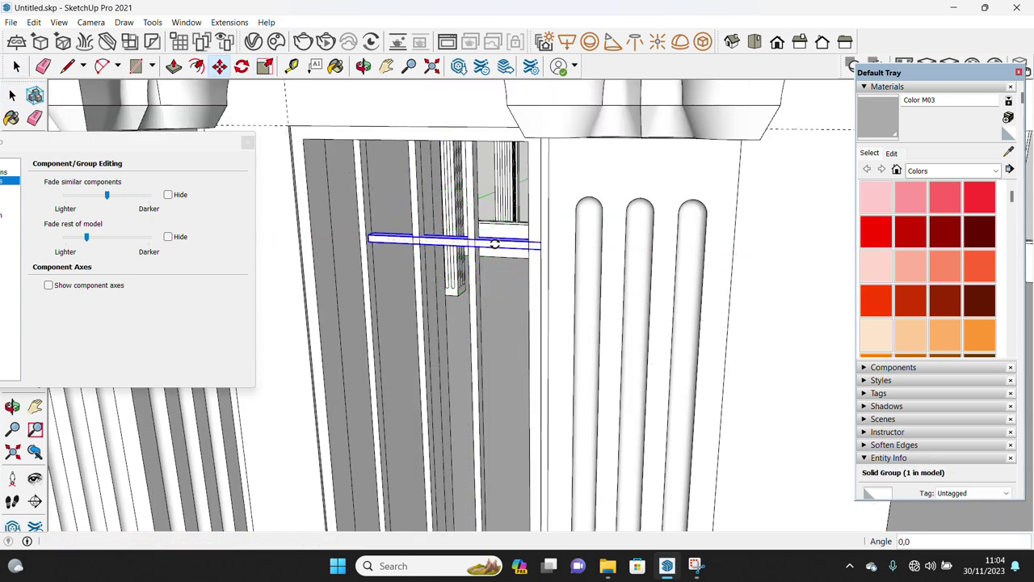
middle_click_drag(495, 243, 485, 234)
scroll(391, 266, "up", 1)
key("m")
left_click_drag(391, 267, 307, 147)
key("space")
scroll(545, 156, "up", 2)
key("s")
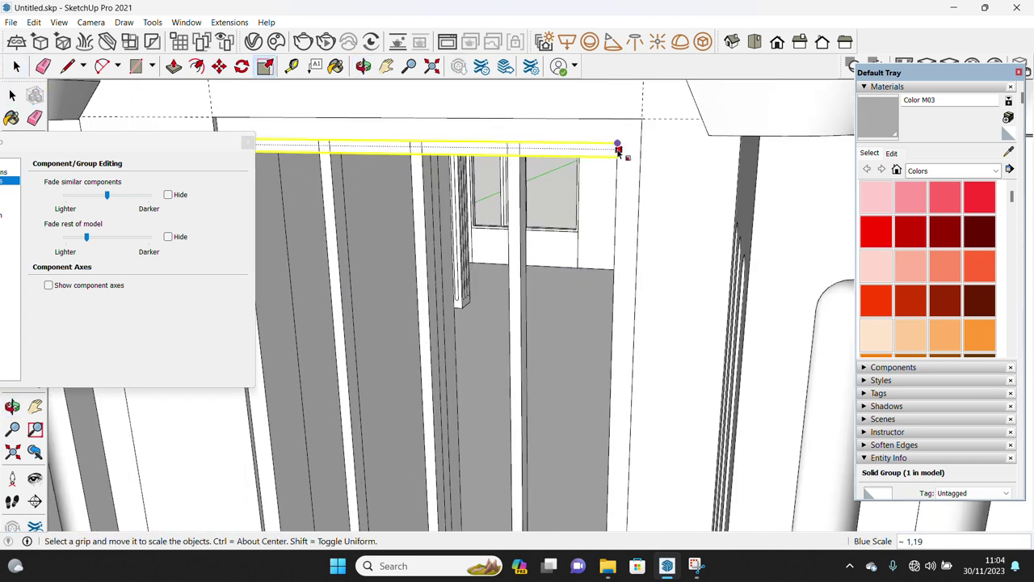
key("space")
middle_click_drag(617, 148, 655, 167)
- Reposition the top transom bar among the window bars
scroll(615, 149, "up", 1)
scroll(617, 150, "up", 1)
left_click(619, 150)
key("space")
scroll(583, 184, "down", 4)
scroll(586, 190, "up", 5)
middle_click_drag(591, 196, 573, 193)
scroll(572, 193, "up", 2)
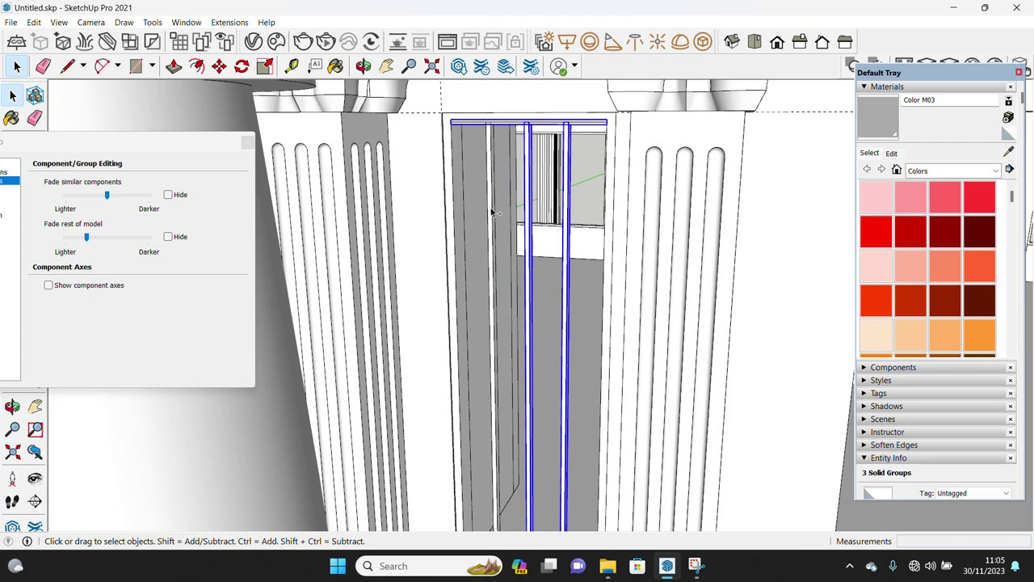
middle_click_drag(507, 234, 533, 280)
scroll(470, 112, "up", 2)
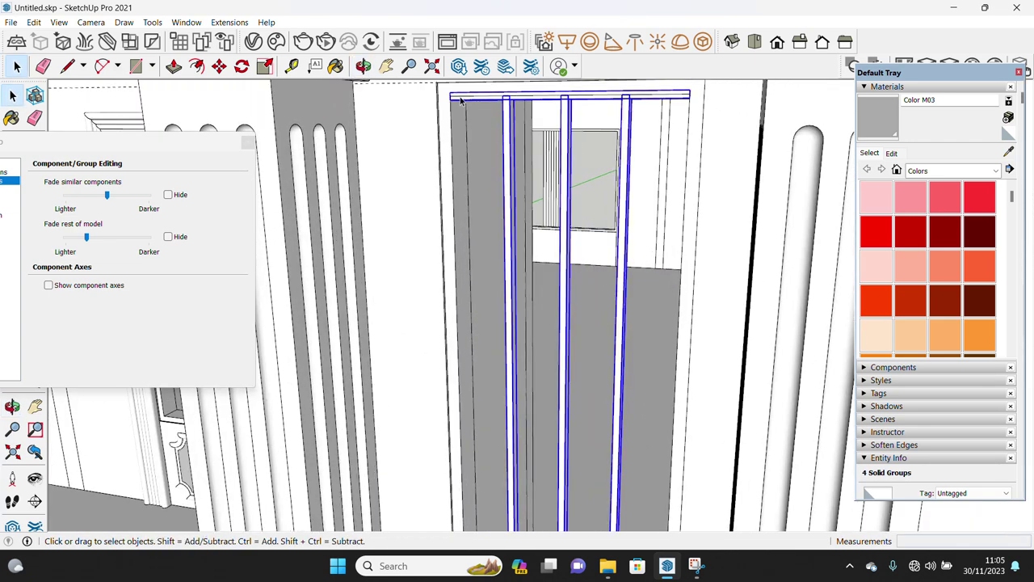
scroll(469, 112, "up", 2)
scroll(474, 141, "down", 1)
- Nudge the beam and post into place and place a copy of the transom beam
key("m")
scroll(483, 176, "up", 1)
mouse_move(489, 175)
middle_mouse_down()
mouse_move(474, 174)
mouse_move(483, 165)
middle_mouse_up()
left_click_drag(469, 157, 486, 162)
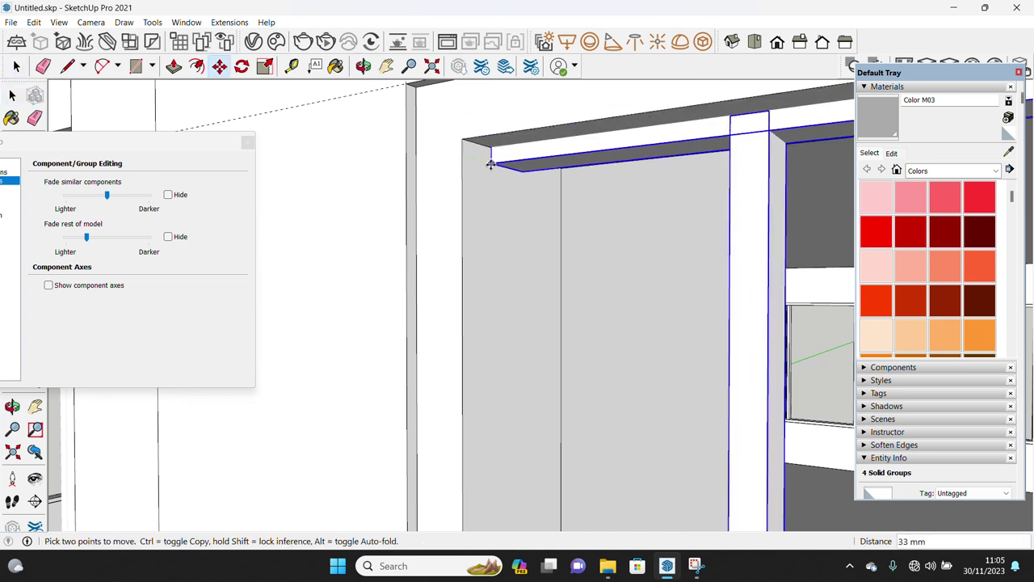
key("space")
left_click(494, 155)
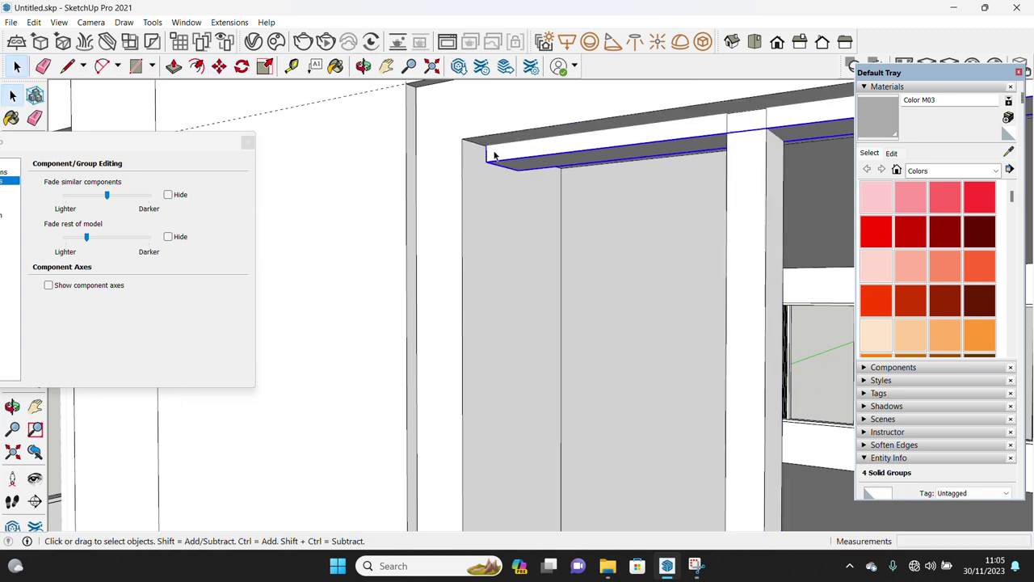
mouse_move(485, 147)
middle_mouse_down()
mouse_move(515, 203)
mouse_move(540, 166)
mouse_move(557, 91)
mouse_move(533, 457)
middle_mouse_up()
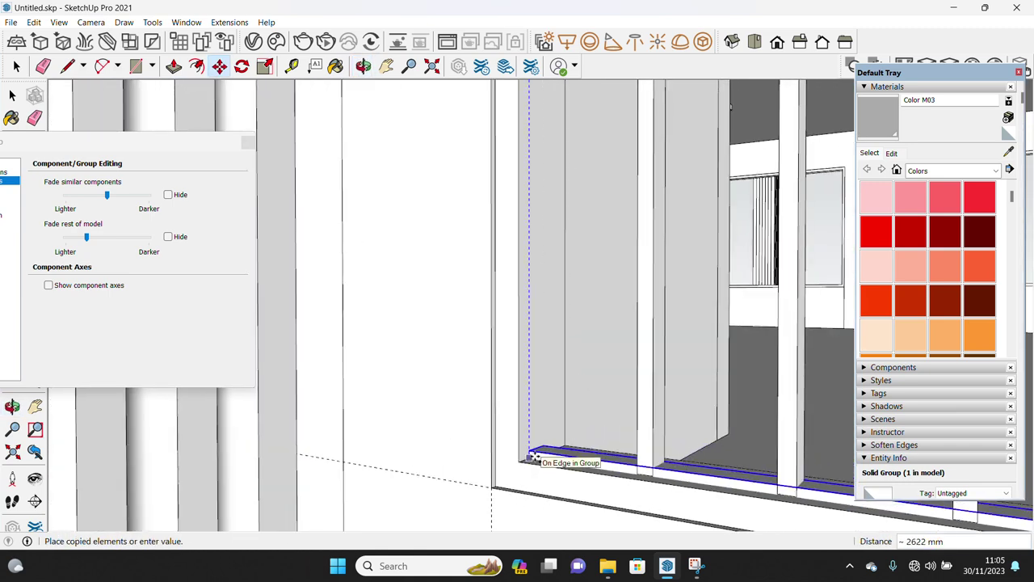
key("Return")
key("space")
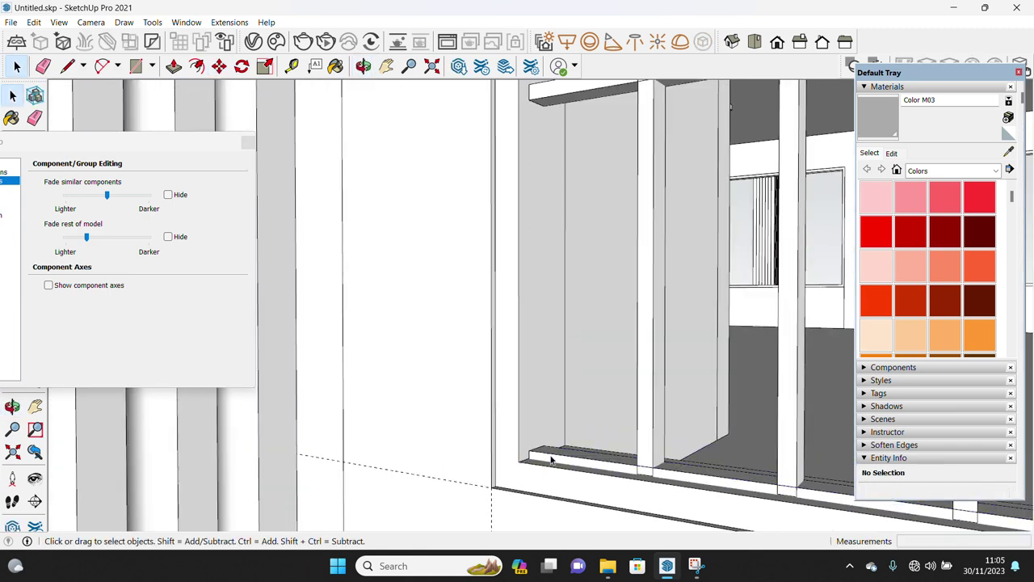
- Shift-select the window frame group and every mullion and transom bar, then apply Outer Shell
mouse_move(552, 459)
middle_mouse_down()
mouse_move(601, 444)
mouse_move(619, 358)
mouse_move(566, 232)
mouse_move(590, 259)
mouse_move(665, 294)
mouse_move(461, 369)
mouse_move(523, 355)
middle_mouse_up()
left_click(488, 361)
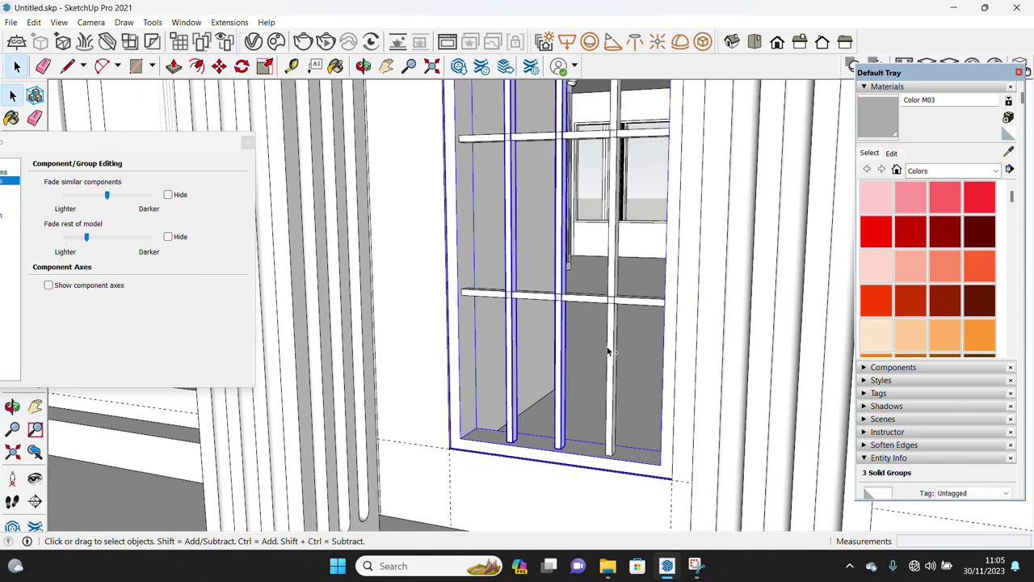
left_click(599, 301, "shift")
middle_click_drag(598, 301, 591, 377)
left_click(592, 219, "shift")
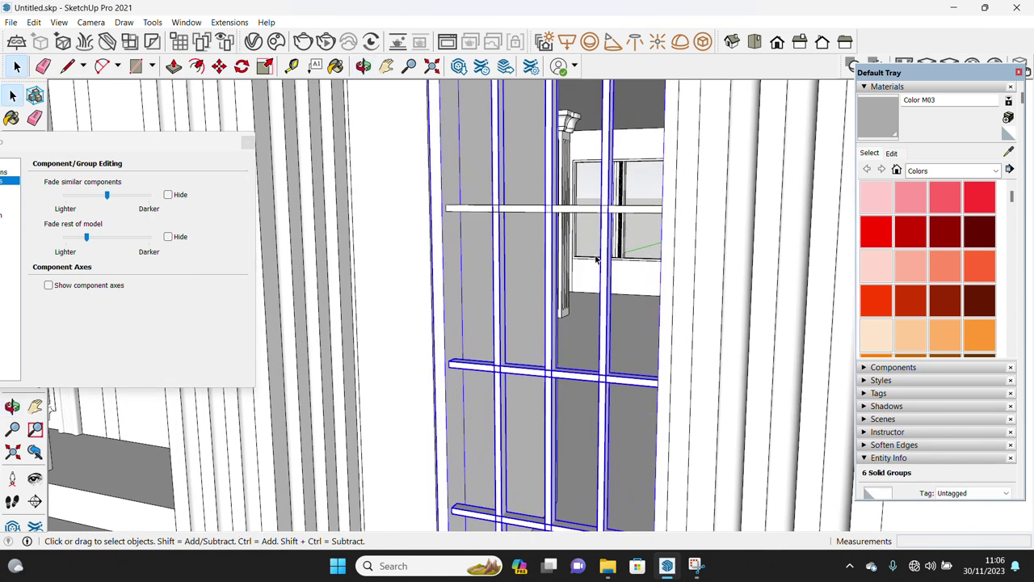
mouse_move(592, 219)
middle_mouse_down()
mouse_move(589, 202)
mouse_move(591, 297)
middle_mouse_up()
left_click(590, 202, "shift")
left_click(590, 202, "shift")
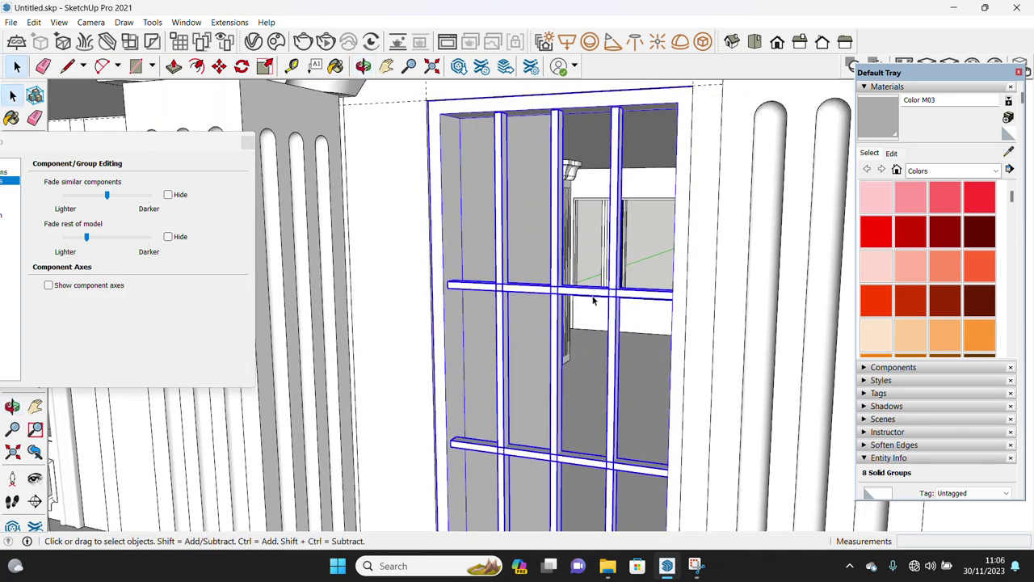
right_click(446, 183)
left_click(489, 348)
- Place a copy of the merged window grid into the other side opening
mouse_move(487, 350)
middle_mouse_down()
mouse_move(468, 169)
mouse_move(436, 307)
middle_mouse_up()
scroll(385, 368, "up", 3)
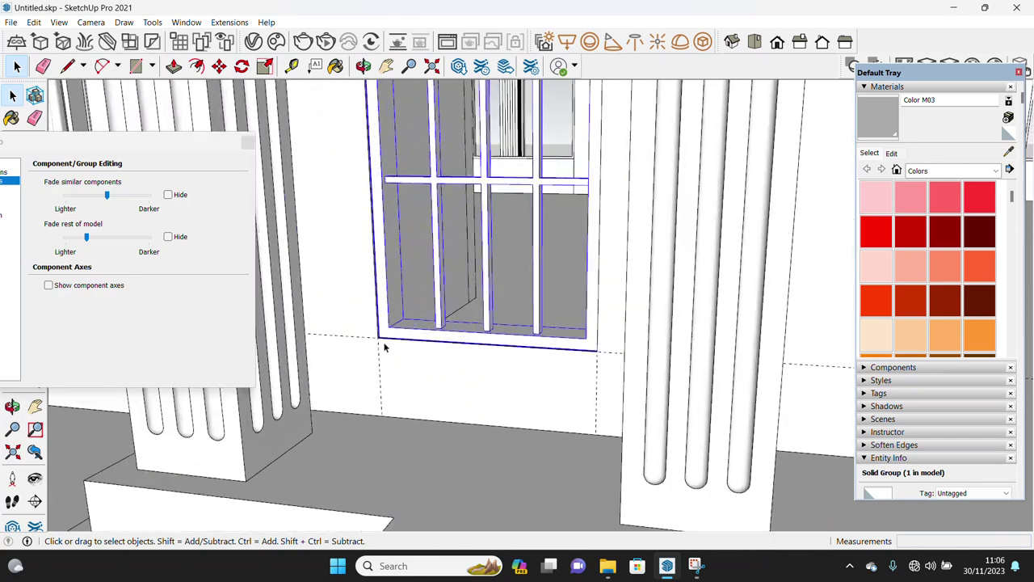
scroll(385, 367, "up", 2)
key("m")
scroll(385, 367, "up", 2)
scroll(371, 337, "down", 4)
mouse_move(427, 351)
middle_mouse_down()
mouse_move(547, 358)
mouse_move(458, 387)
middle_mouse_up()
scroll(545, 420, "down", 3)
scroll(547, 402, "up", 3)
left_click(547, 401)
key("space")
scroll(554, 412, "down", 4)
- Draw a rectangle filling the central doorway from its bottom-left to top-right corner
mouse_move(554, 411)
middle_mouse_down()
mouse_move(548, 346)
mouse_move(452, 388)
middle_mouse_up()
scroll(407, 420, "up", 3)
scroll(416, 442, "up", 2)
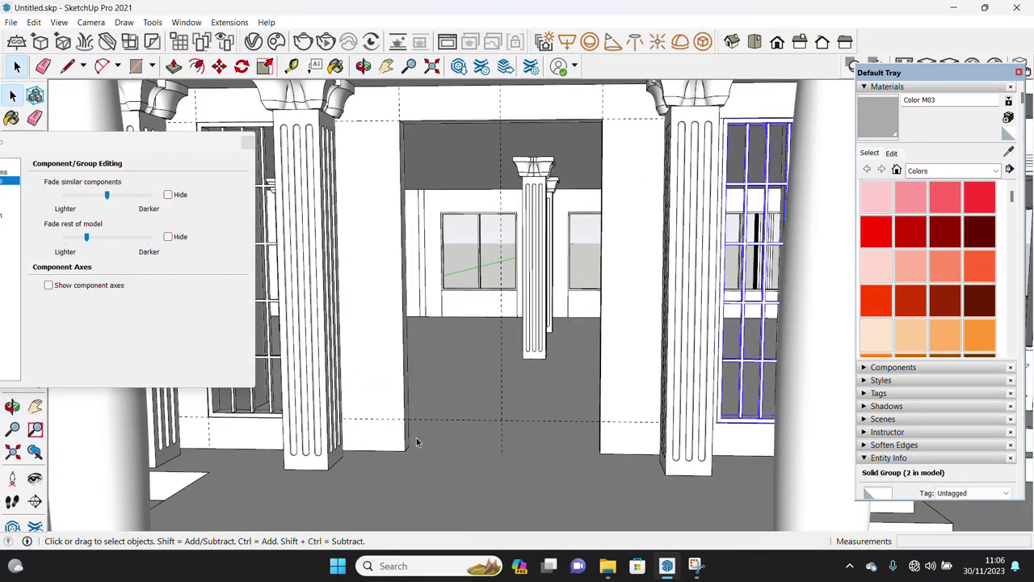
left_click(406, 451)
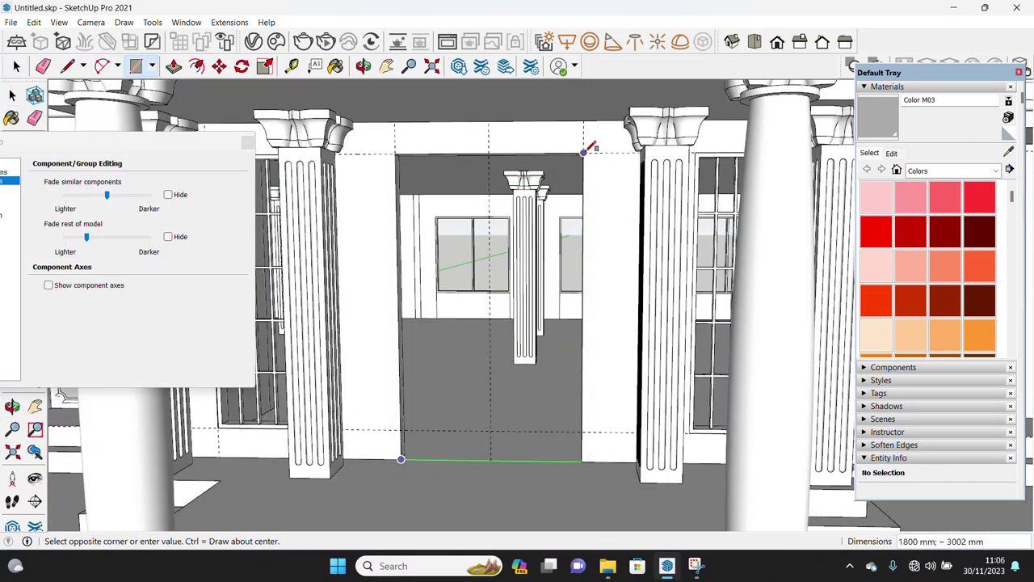
left_click(583, 152)
key("space")
- Delete the doorway rectangle's face to reopen the doorway
left_click(450, 465)
key("m")
left_click(487, 421)
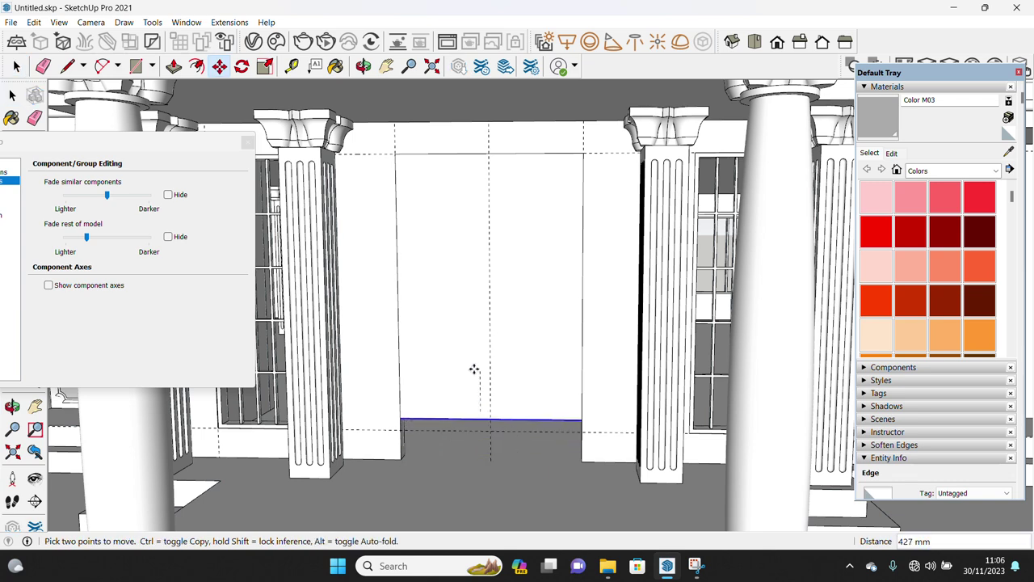
key("space")
double_click(477, 365)
key("s")
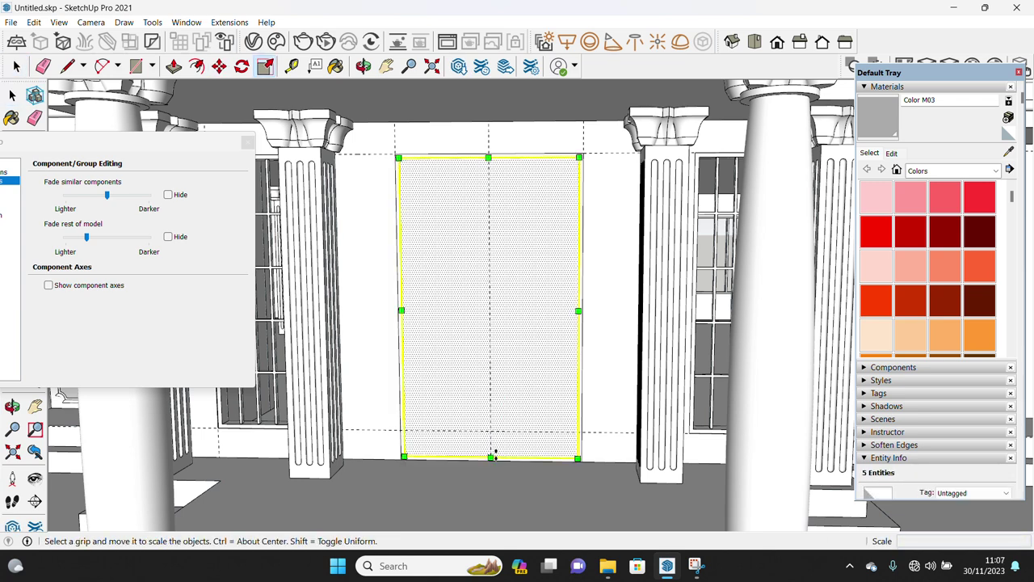
key("space")
key("Delete")
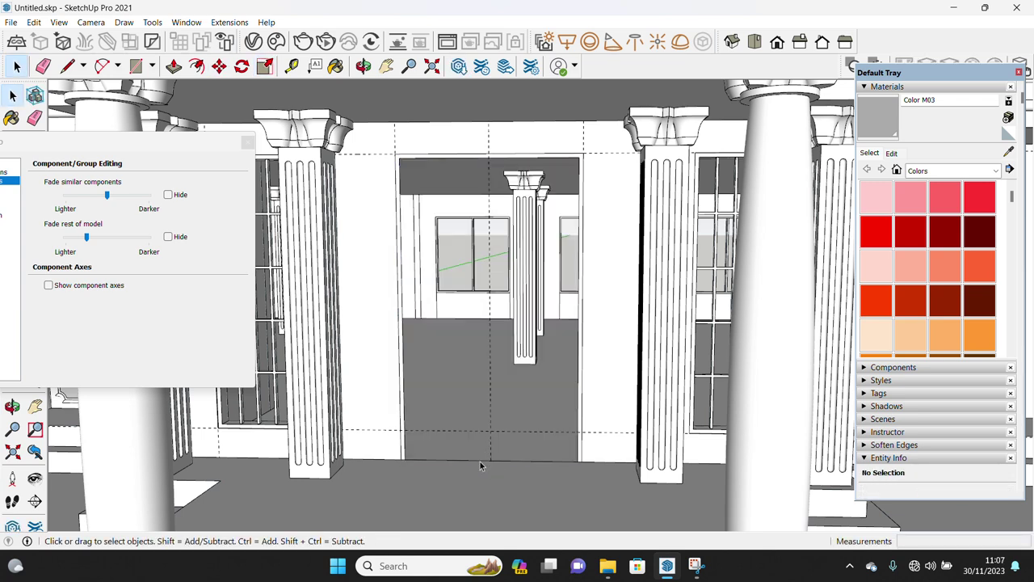
- Make the door-frame piece into a group
scroll(479, 461, "up", 3)
middle_click_drag(415, 488, 417, 487)
scroll(378, 479, "up", 3)
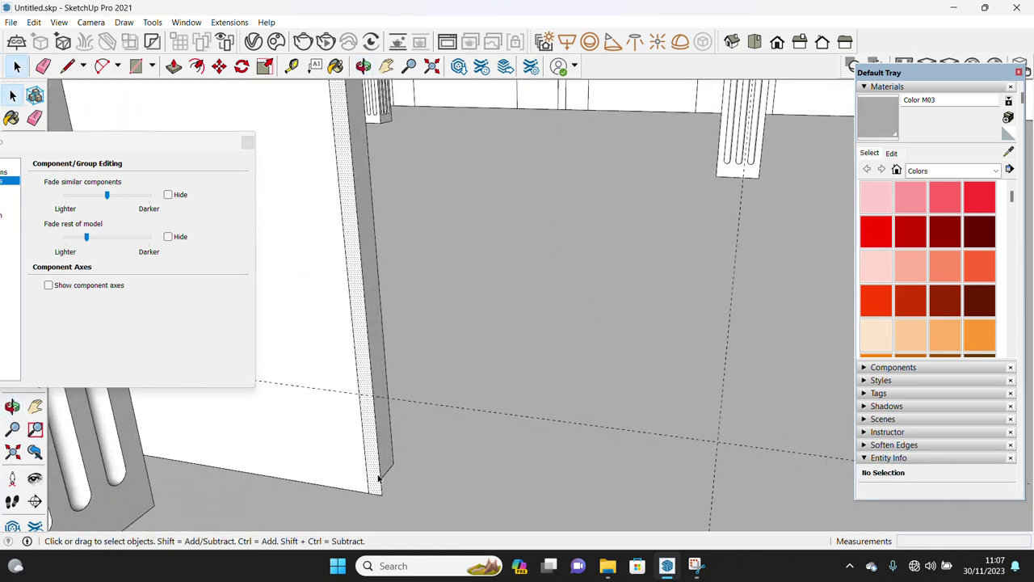
key("space")
triple_click(383, 453)
right_click(386, 212)
left_click(432, 324)
- Orbit around the new door-frame group to check it against the pillars
left_click(389, 497)
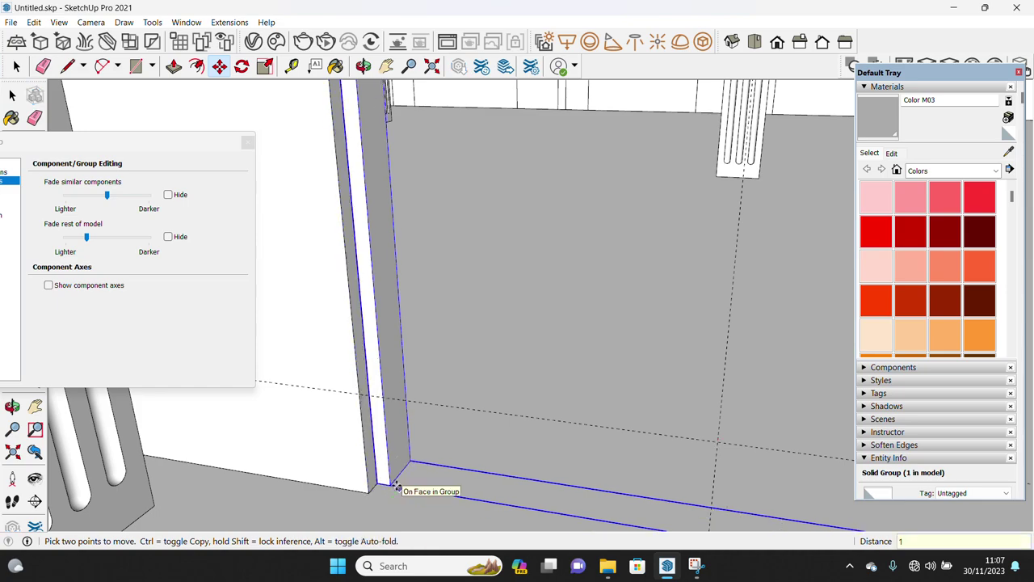
scroll(398, 483, "down", 5)
mouse_move(407, 479)
middle_mouse_down()
mouse_move(516, 432)
mouse_move(440, 484)
middle_mouse_up()
scroll(543, 446, "up", 3)
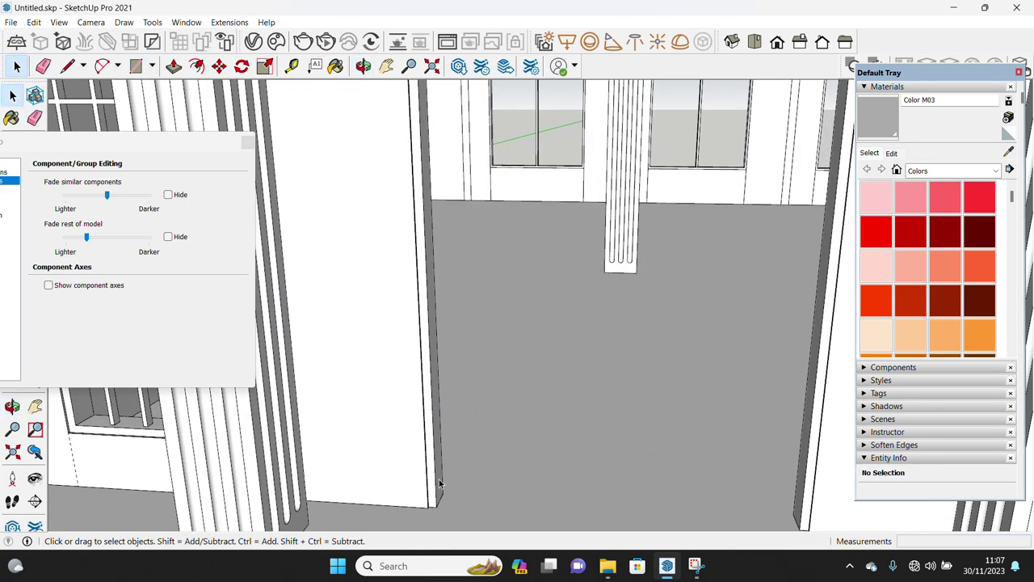
scroll(536, 215, "down", 3)
middle_click_drag(535, 215, 525, 198)
scroll(527, 192, "up", 2)
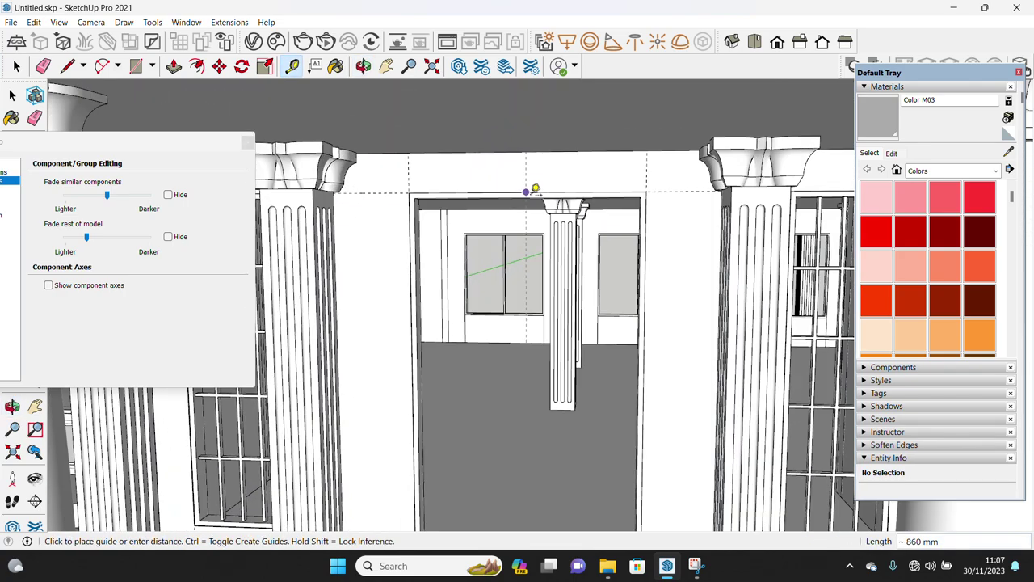
- Try the Line tool on the door frame, then return to selecting
key("space")
scroll(509, 283, "down", 3)
scroll(487, 372, "up", 3)
key("l")
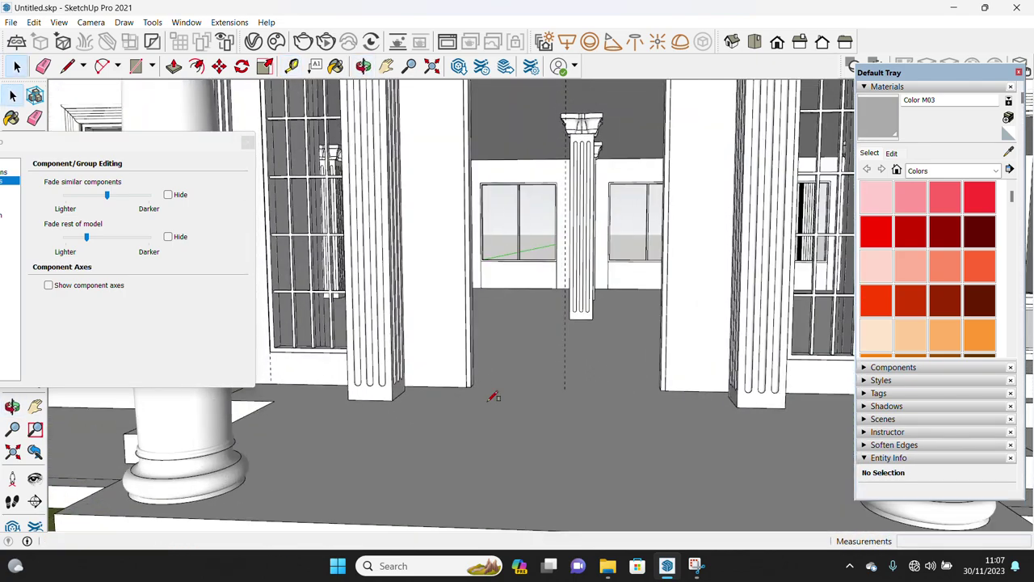
left_click(474, 384)
scroll(474, 384, "down", 2)
scroll(485, 404, "up", 2)
key("space")
- Move the door panel's right edge to adjust the panel's width
scroll(489, 434, "down", 1)
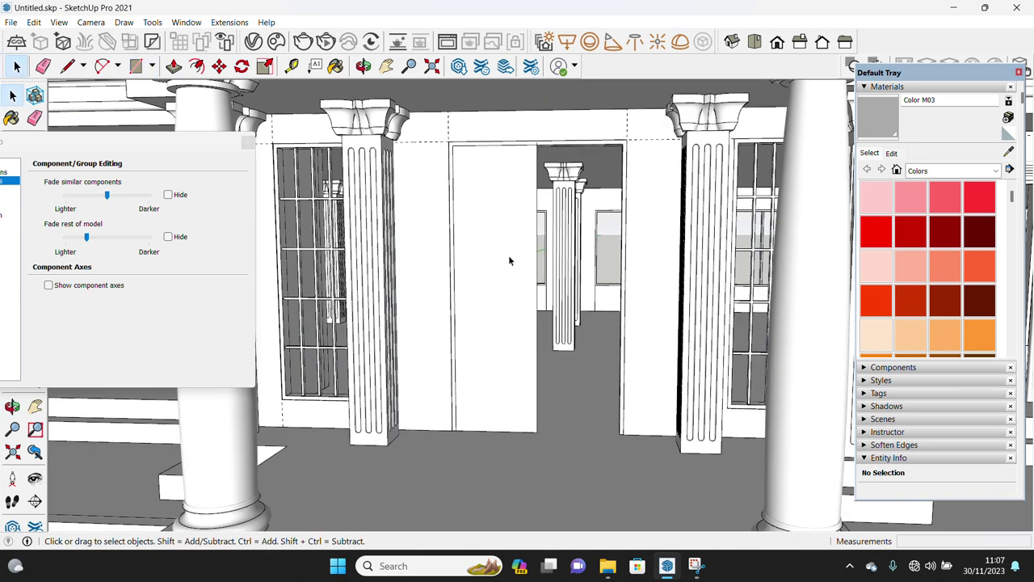
left_click(489, 433)
scroll(492, 420, "up", 2)
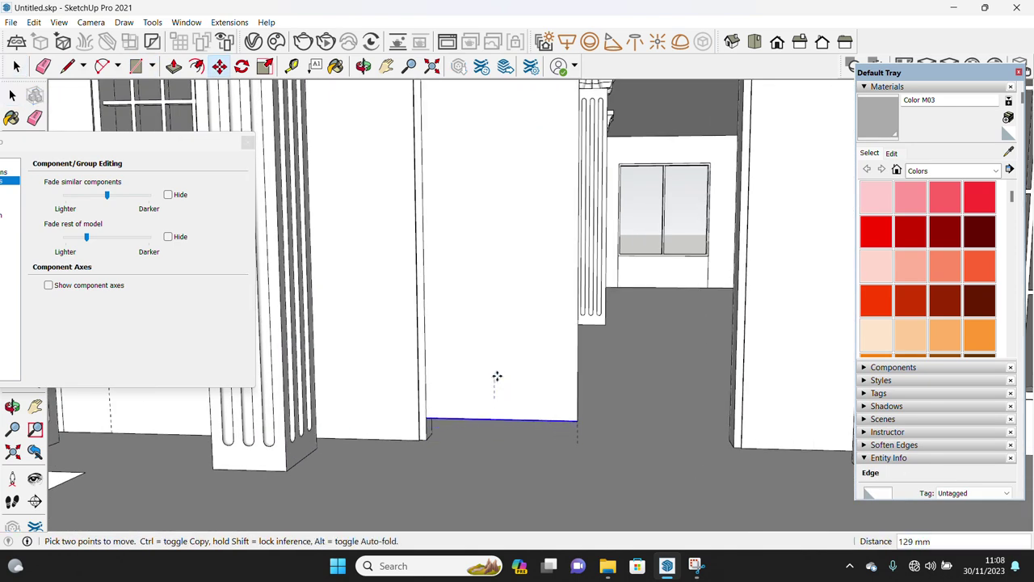
type("1")
key("Return")
key("space")
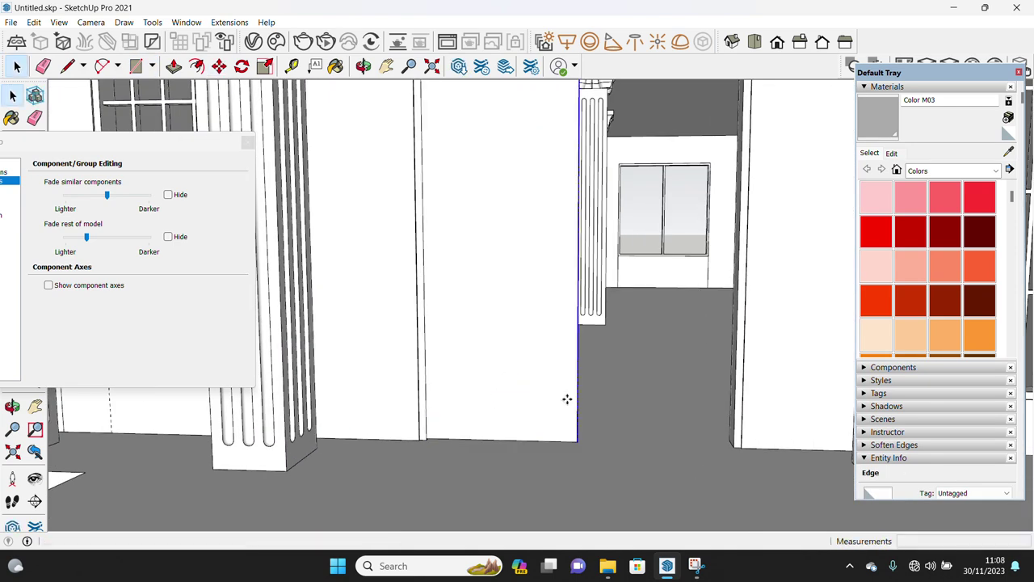
key("m")
left_click(567, 398)
key("Return")
key("space")
- Give the door panel its thickness with Push/Pull
left_click(491, 429)
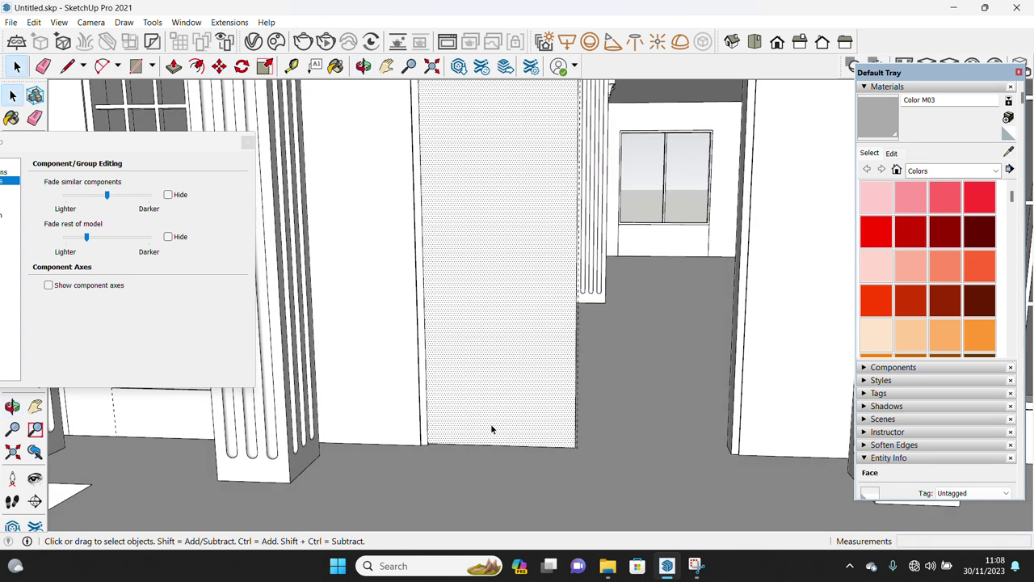
key("f")
left_click(491, 429)
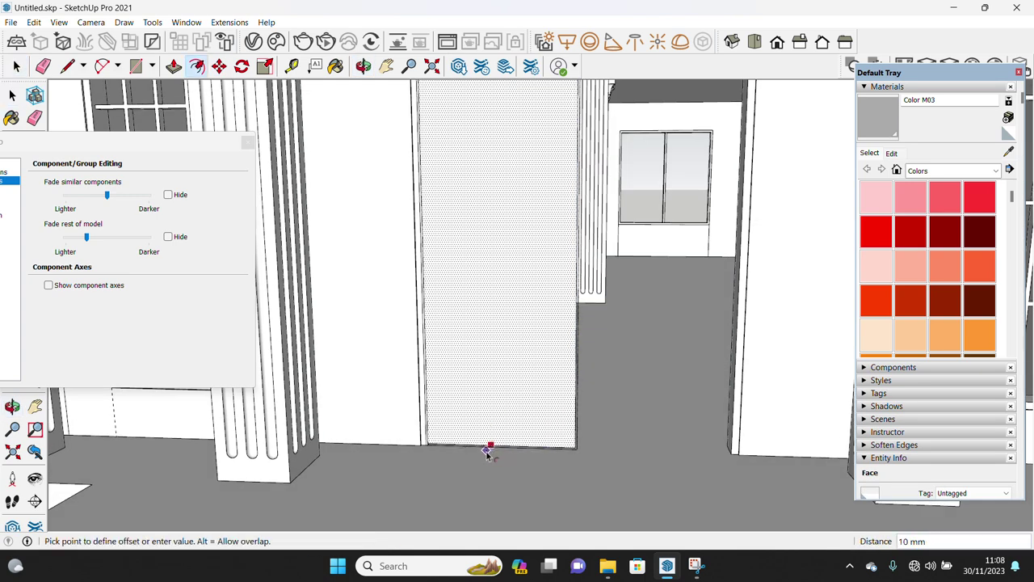
type("10")
key("Return")
key("space")
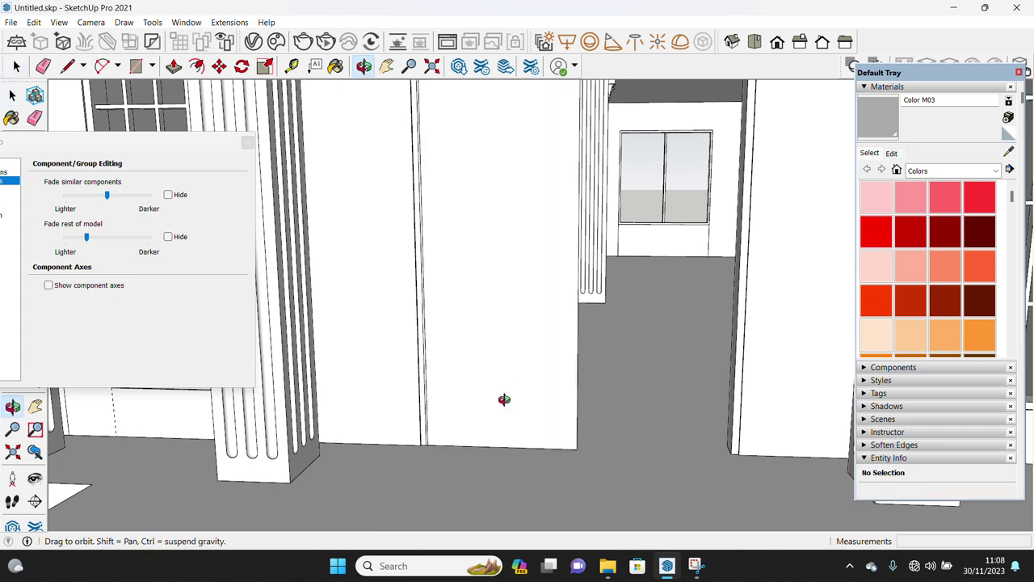
scroll(511, 401, "up", 2)
left_click(491, 407)
key("p")
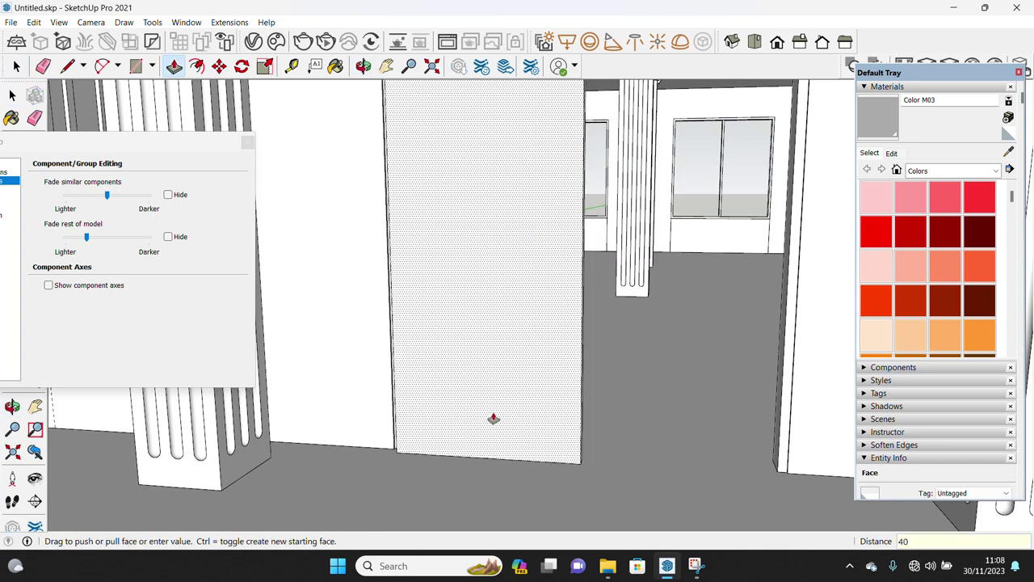
key("space")
- Offset the panel's front face inward and push the inner face through to open it
left_click(502, 415)
key("f")
left_click(501, 428)
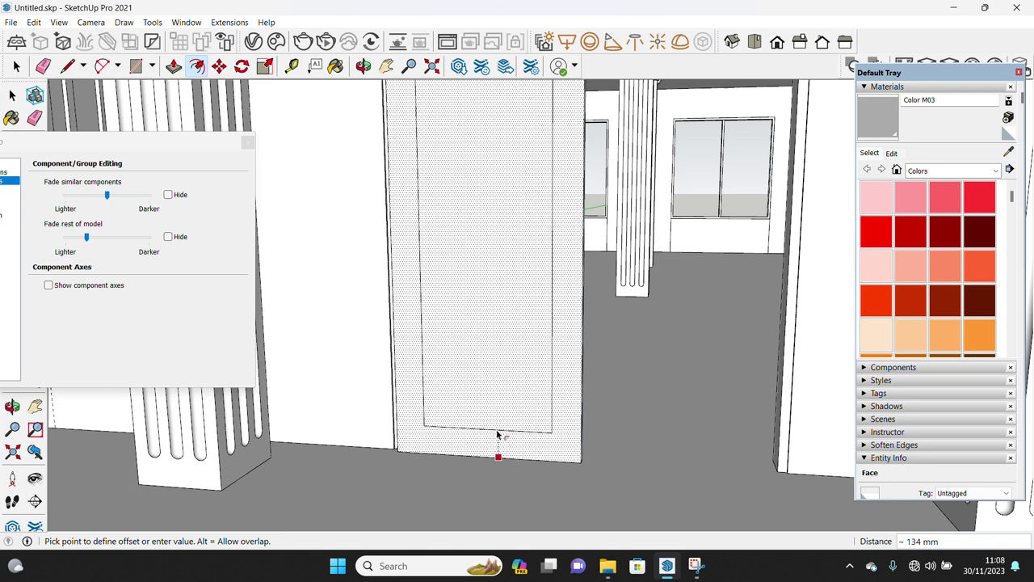
left_click(498, 434)
key("space")
left_click(496, 430)
key("p")
double_click(508, 420)
key("space")
- Group the framed door panel as a solid
triple_click(415, 449)
right_click(415, 449)
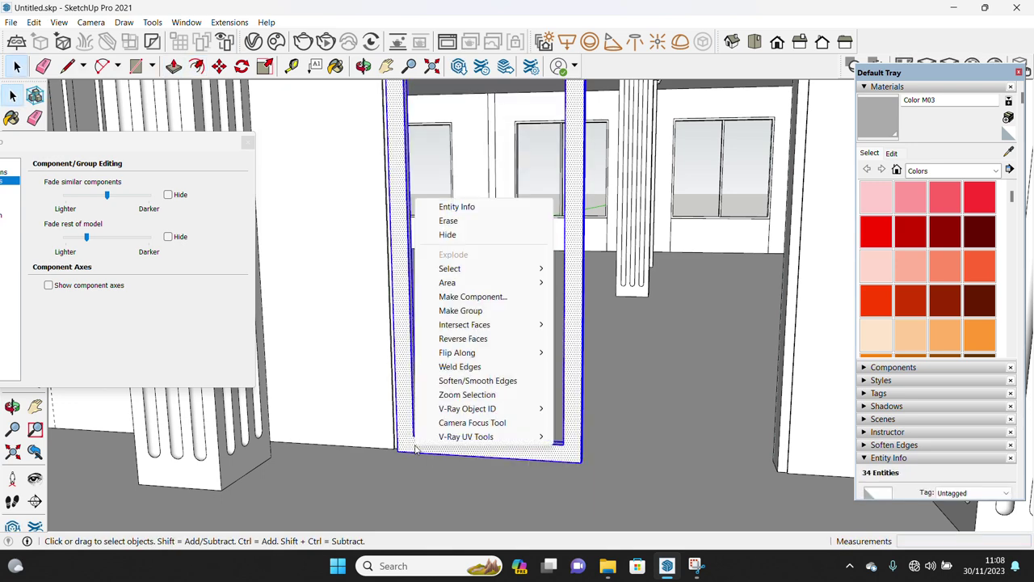
left_click(447, 313)
scroll(397, 439, "up", 3)
scroll(427, 476, "up", 3)
key("m")
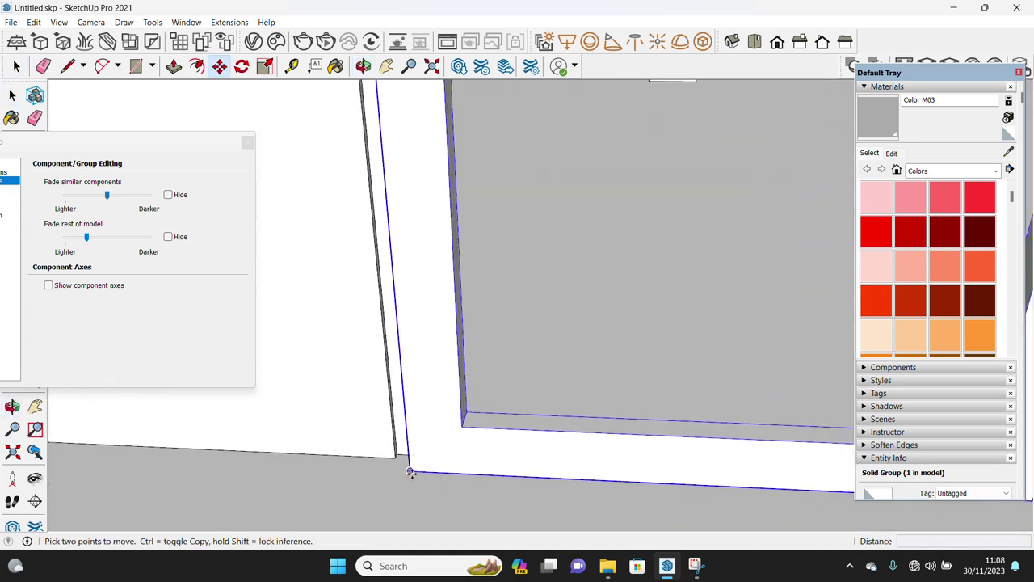
key("space")
scroll(416, 436, "down", 2)
scroll(414, 416, "down", 1)
- Subtract one solid from the other using Solid Tools
left_click(401, 408, "ctrl")
right_click(428, 404)
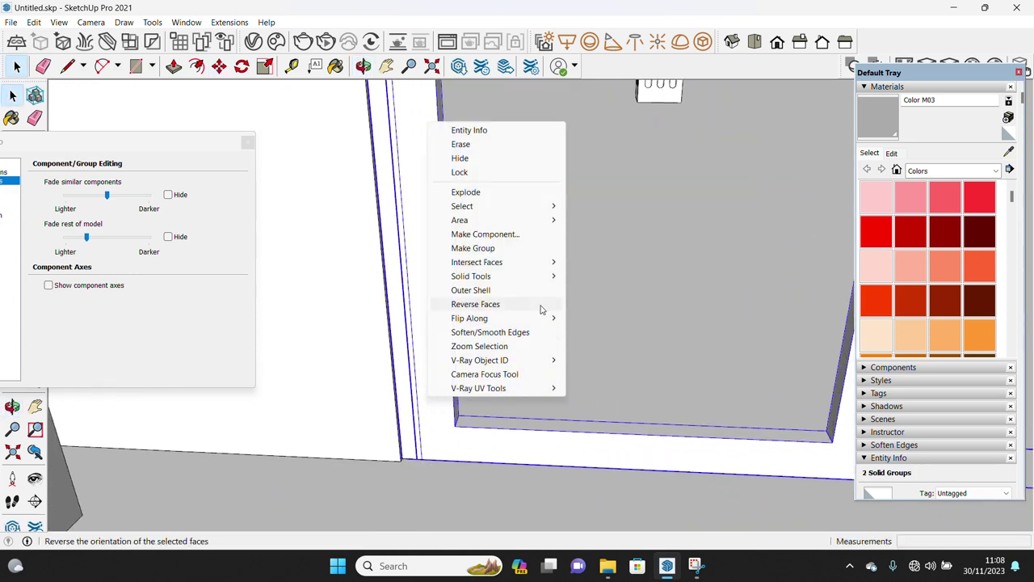
left_click(602, 304)
right_click(450, 105)
left_click(427, 442)
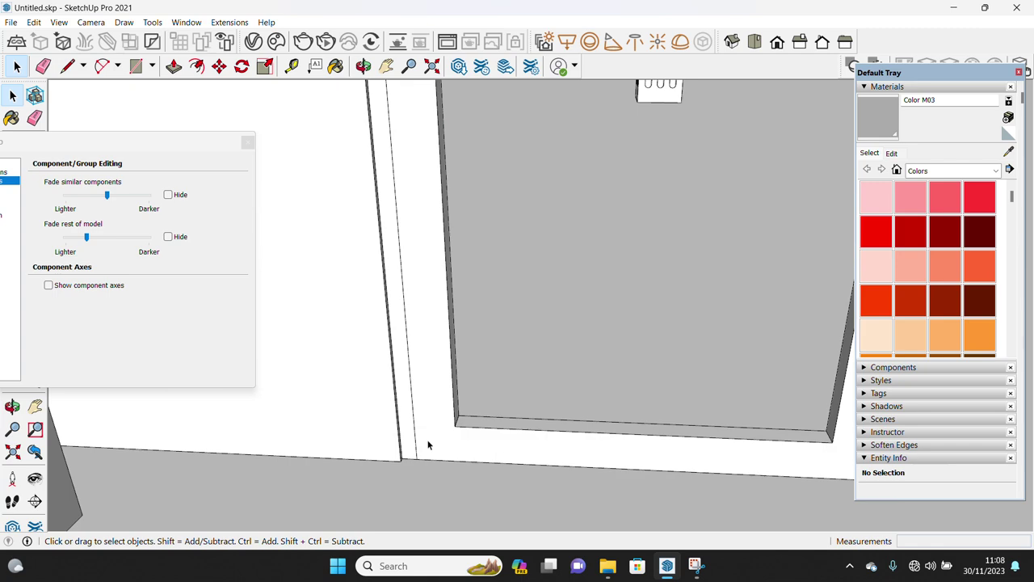
- Select the resulting door leaf solid
scroll(432, 450, "up", 1)
left_click(432, 450)
scroll(487, 477, "down", 2)
scroll(554, 376, "down", 2)
scroll(574, 400, "down", 1)
key("b")
key("c")
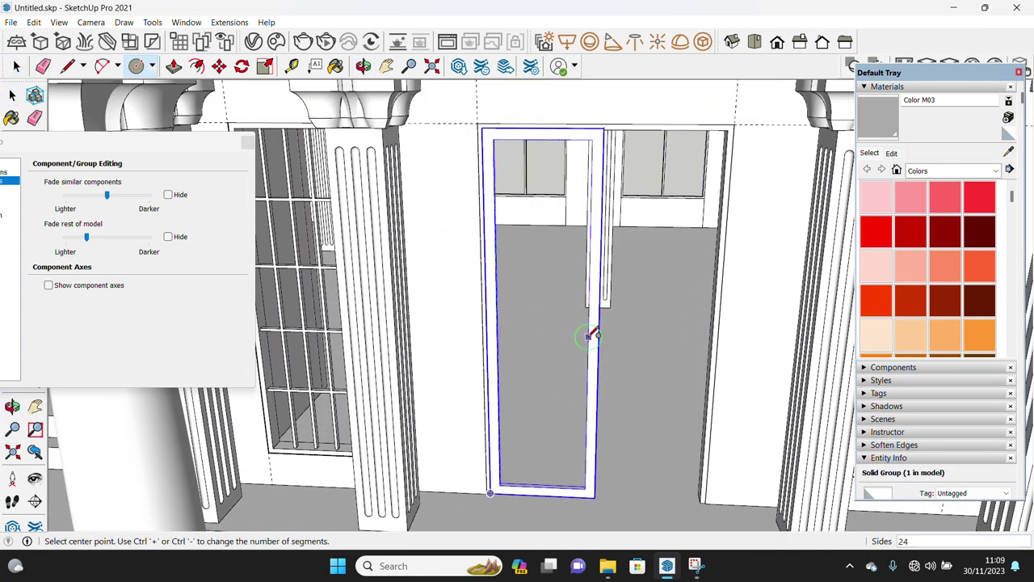
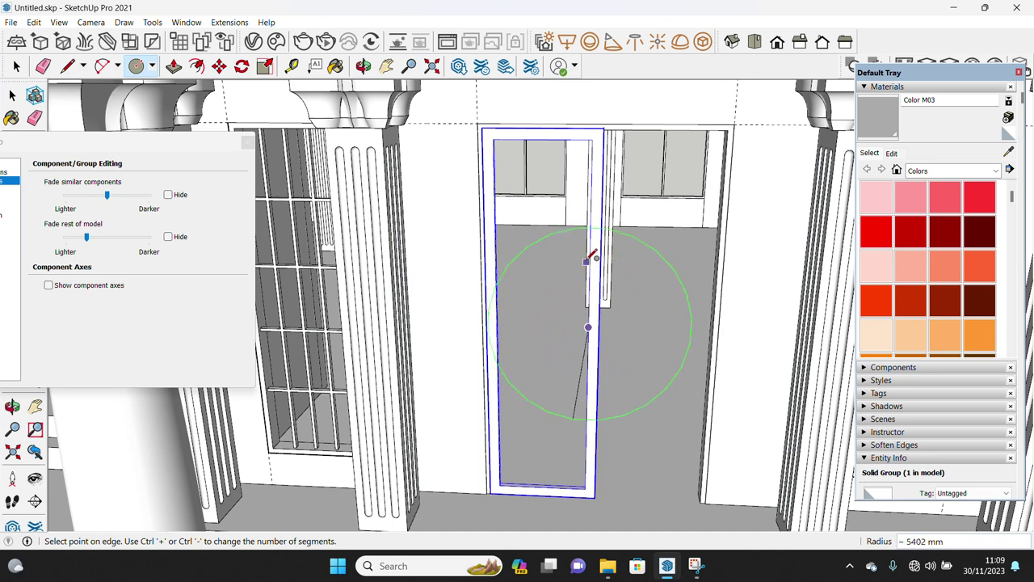
- Draw a circle on the door glass, offset it 4 cm inward and delete the inner face to leave a ring
left_click(592, 264)
key("space")
left_click(535, 301)
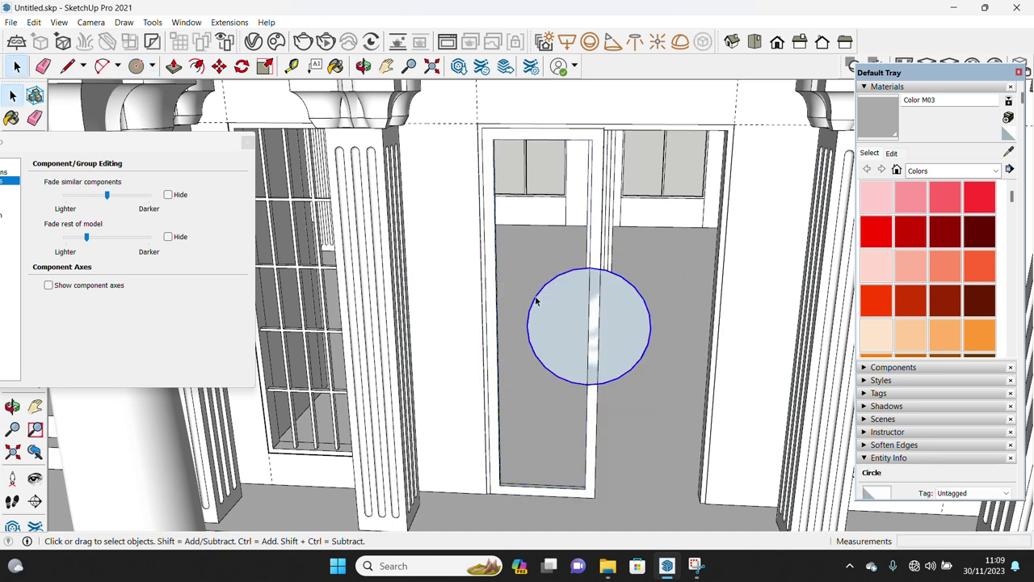
left_click(885, 190)
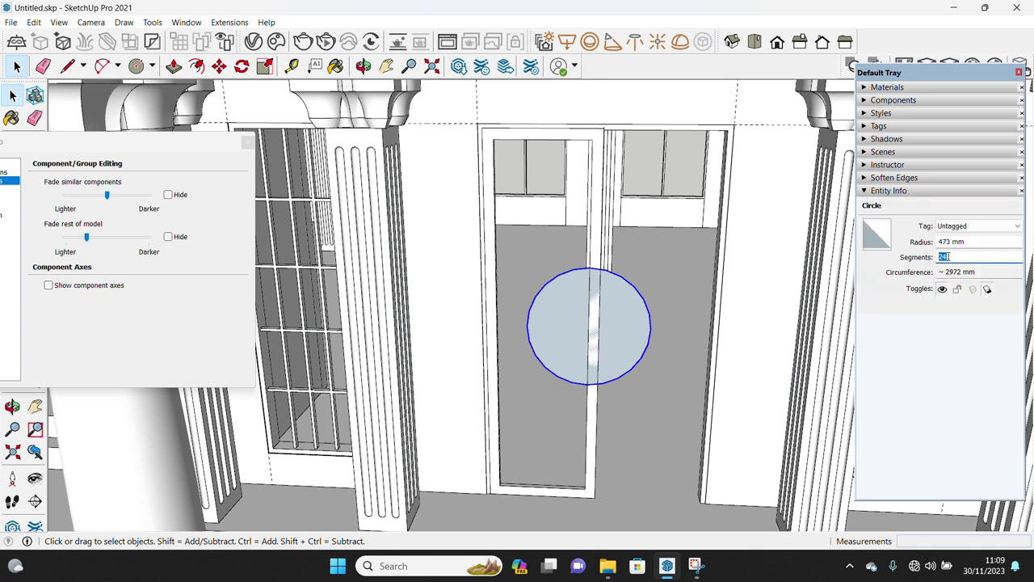
left_click(610, 362)
scroll(568, 364, "up", 1)
key("f")
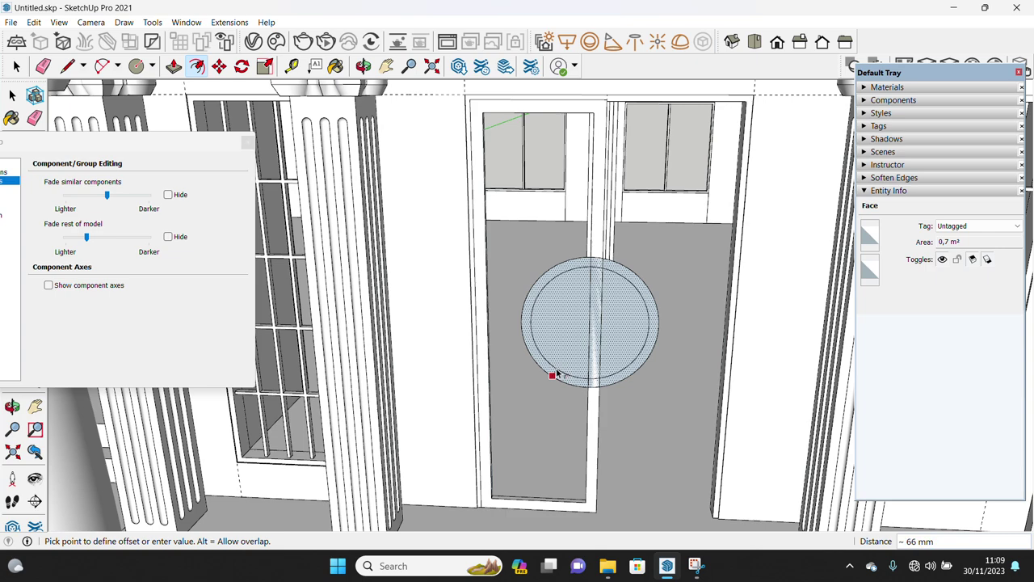
key("Return")
key("space")
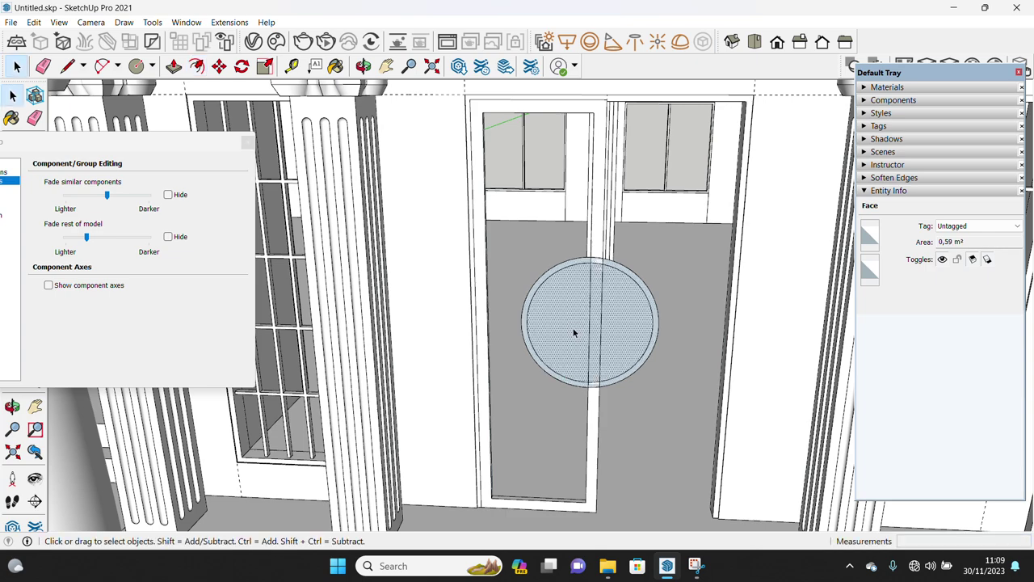
key("Delete")
- Draw a line through the circle's centre, splitting the ring in two halves
scroll(590, 328, "up", 1)
scroll(590, 380, "up", 1)
left_click(586, 426)
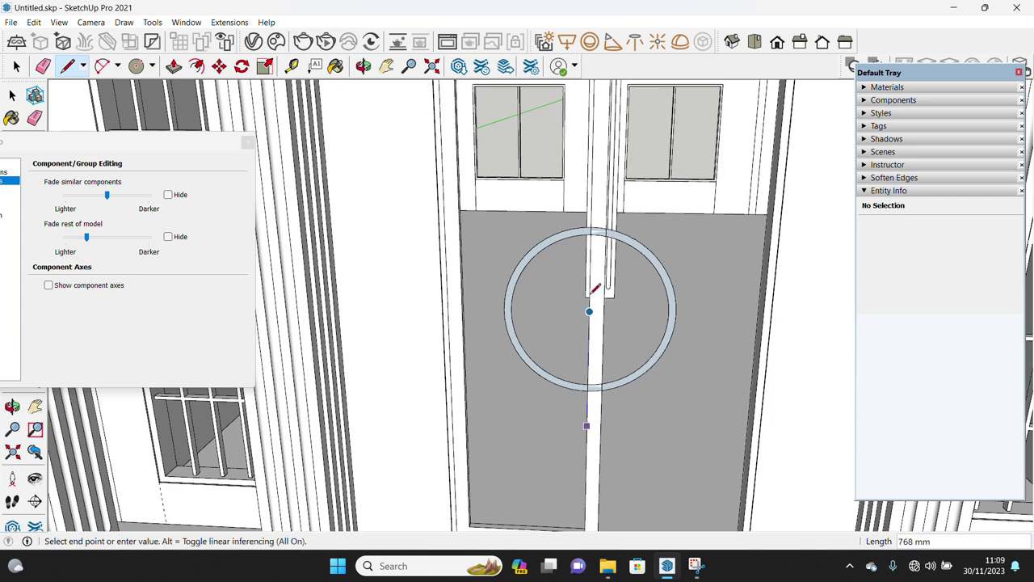
left_click(590, 214)
key("space")
- Group the left ring half, open the group and start extruding its face
scroll(526, 355, "up", 1)
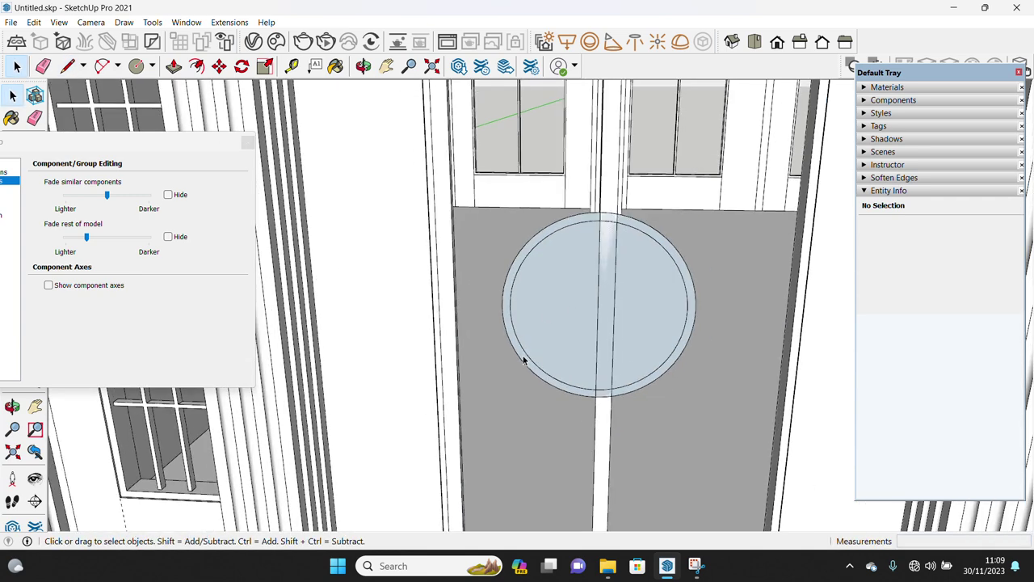
left_click(526, 357)
double_click(526, 358)
right_click(526, 358)
left_click(569, 179)
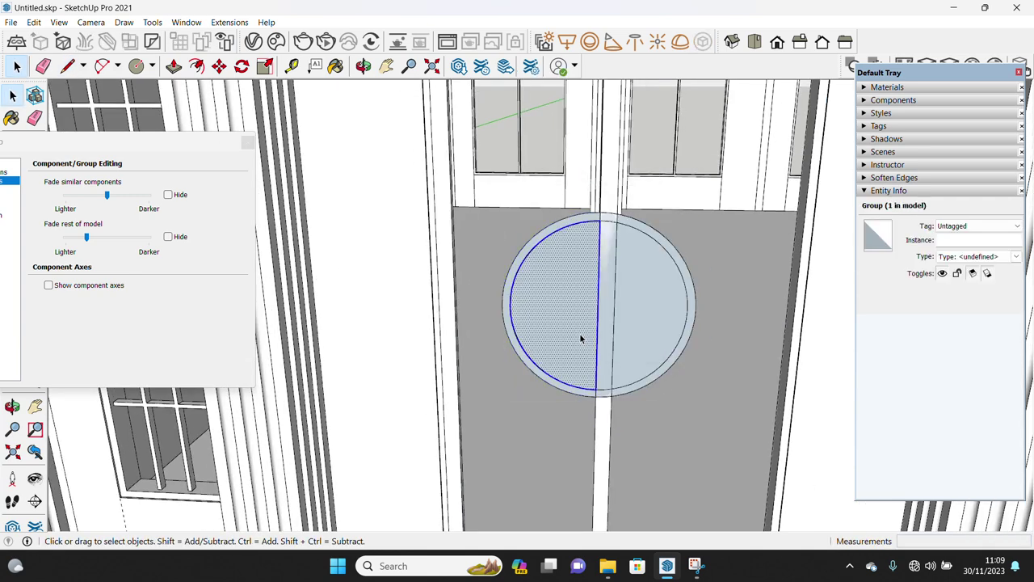
mouse_move(577, 346)
middle_mouse_down()
mouse_move(566, 415)
mouse_move(616, 411)
middle_mouse_up()
scroll(565, 414, "up", 3)
double_click(570, 411)
scroll(602, 408, "up", 2)
left_click(602, 409)
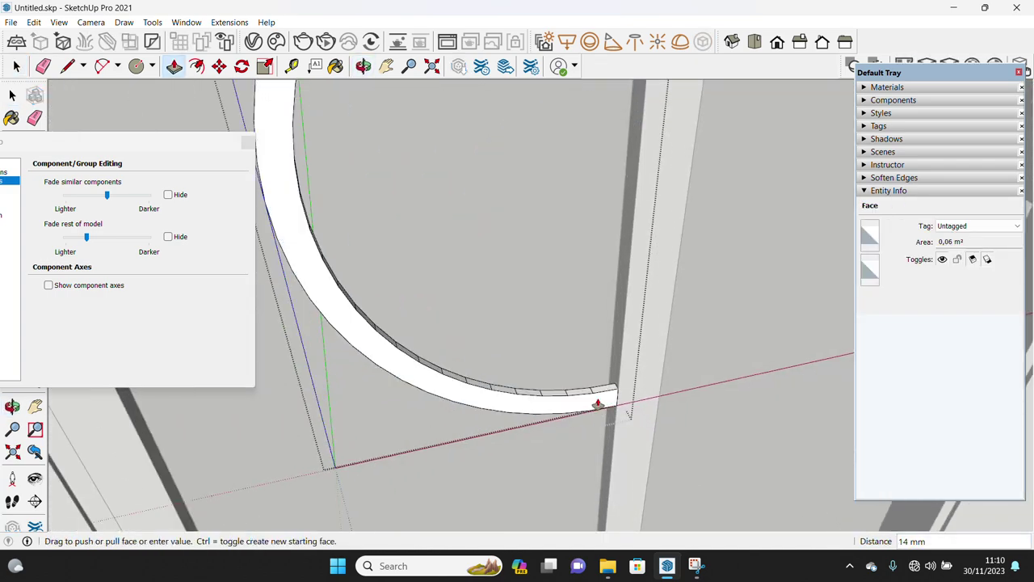
- Set the ring half's thickness and soften its curved segment edges
left_click(609, 373)
key("space")
triple_click(598, 392)
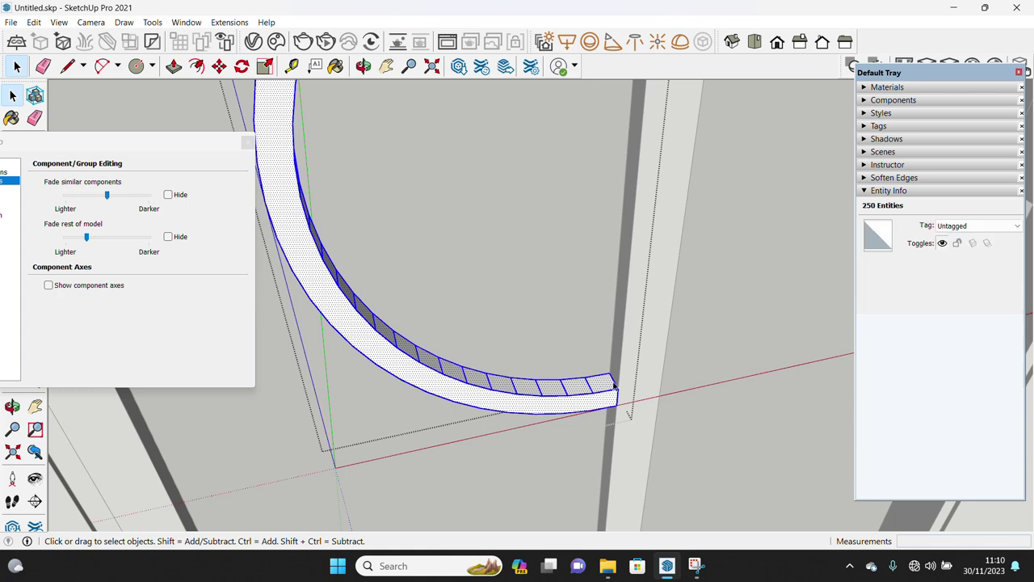
left_click(888, 178)
left_click(866, 251)
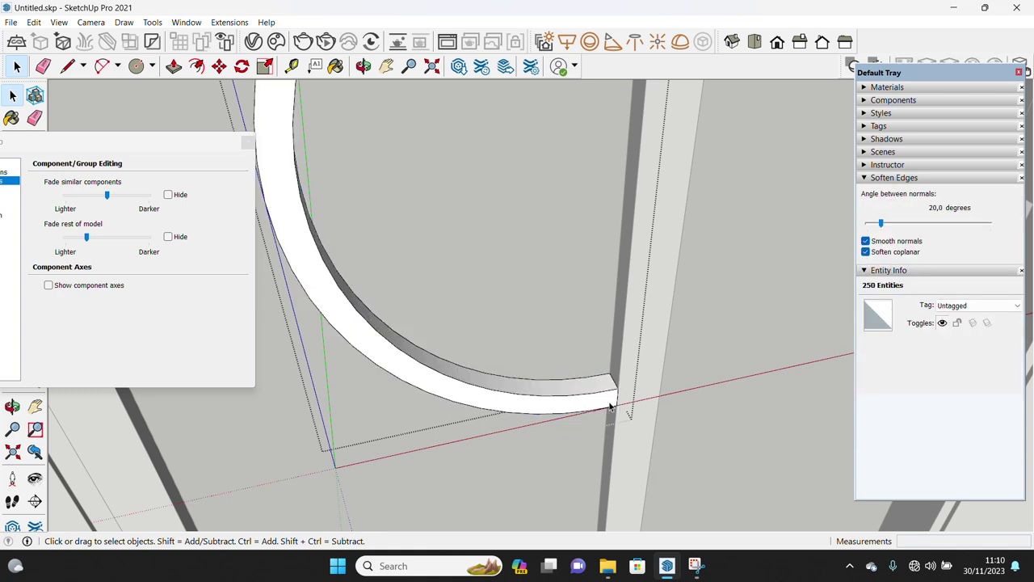
scroll(614, 411, "up", 5)
scroll(591, 480, "down", 1)
left_click(566, 431)
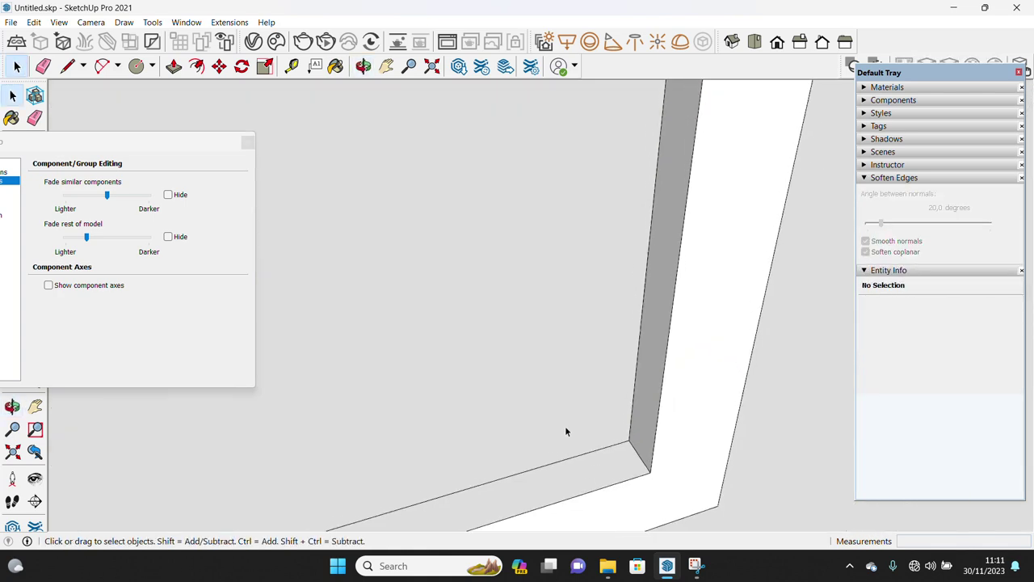
- Extrude the small square into a full-height vertical glazing bar and nudge its side face
left_click(620, 466)
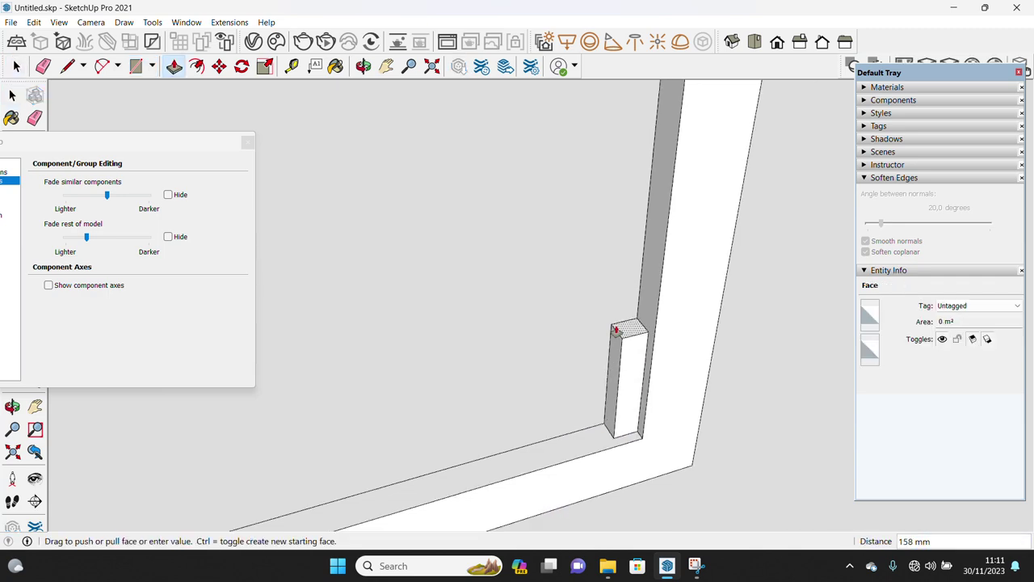
scroll(622, 231, "down", 6)
scroll(668, 123, "up", 2)
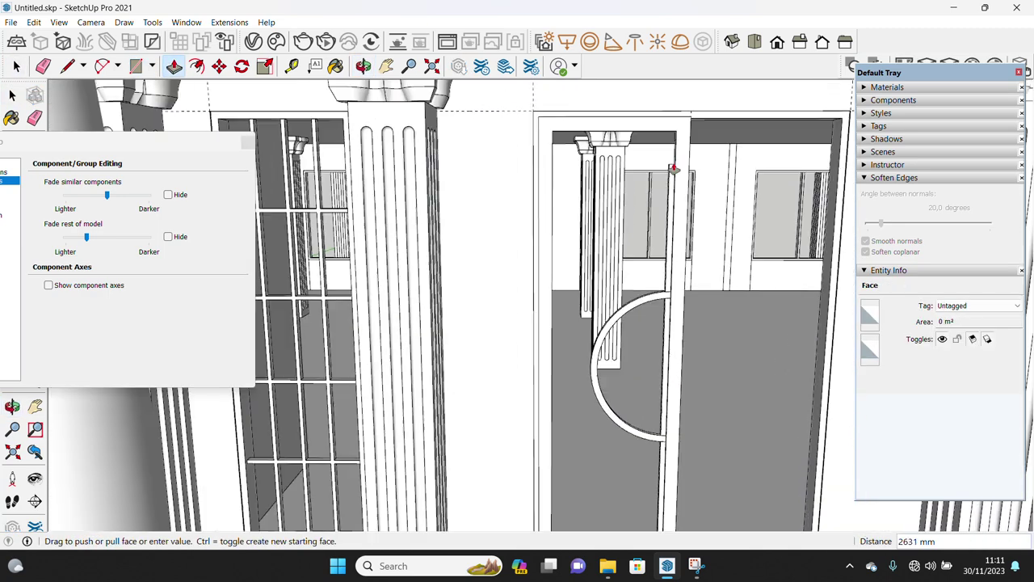
scroll(675, 129, "up", 1)
left_click(657, 129)
key("space")
scroll(687, 365, "up", 2)
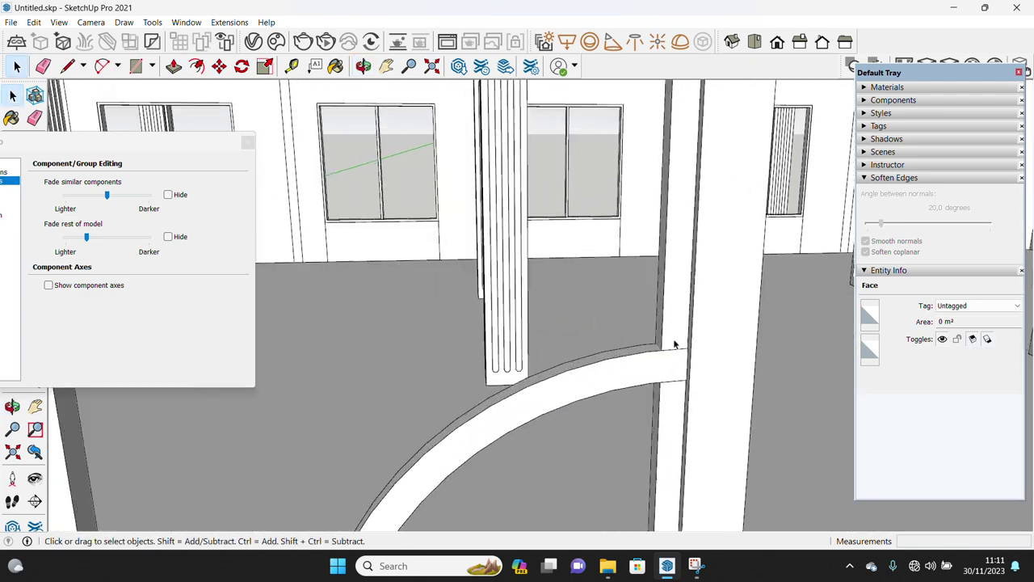
scroll(673, 346, "up", 2)
scroll(686, 370, "up", 2)
key("p")
left_click(588, 239)
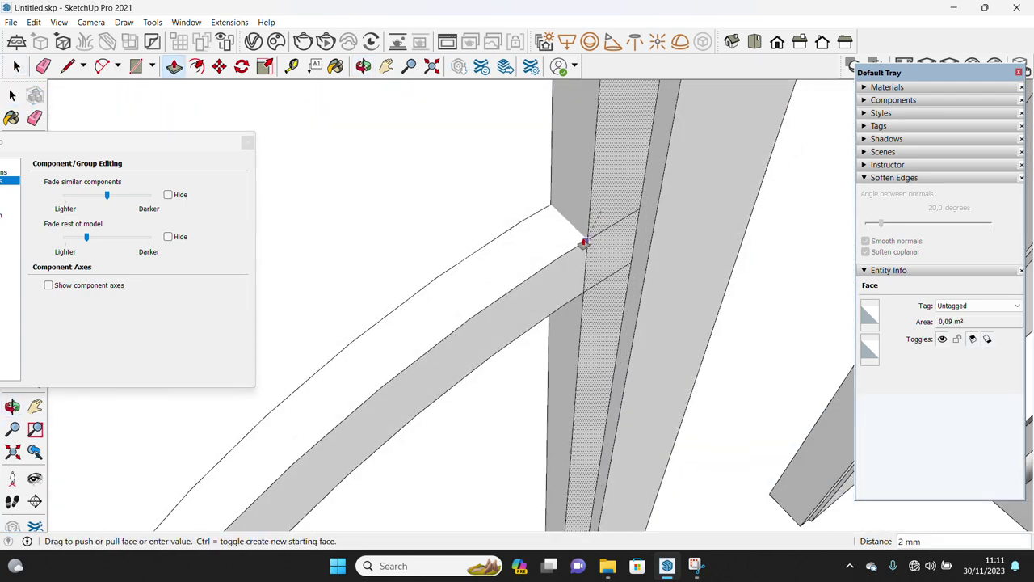
- Make the vertical bar a group
triple_click(599, 208)
right_click(599, 208)
left_click(644, 316)
scroll(561, 358, "down", 3)
mouse_move(561, 358)
middle_mouse_down()
mouse_move(544, 263)
mouse_move(496, 397)
middle_mouse_up()
scroll(517, 445, "up", 3)
middle_click_drag(517, 445, 508, 459)
- Copy the vertical bar across the pane, spacing the copies evenly in thirds with /3
left_click(506, 447)
key("ctrl")
mouse_move(477, 454)
middle_mouse_down()
mouse_move(538, 452)
mouse_move(299, 438)
middle_mouse_up()
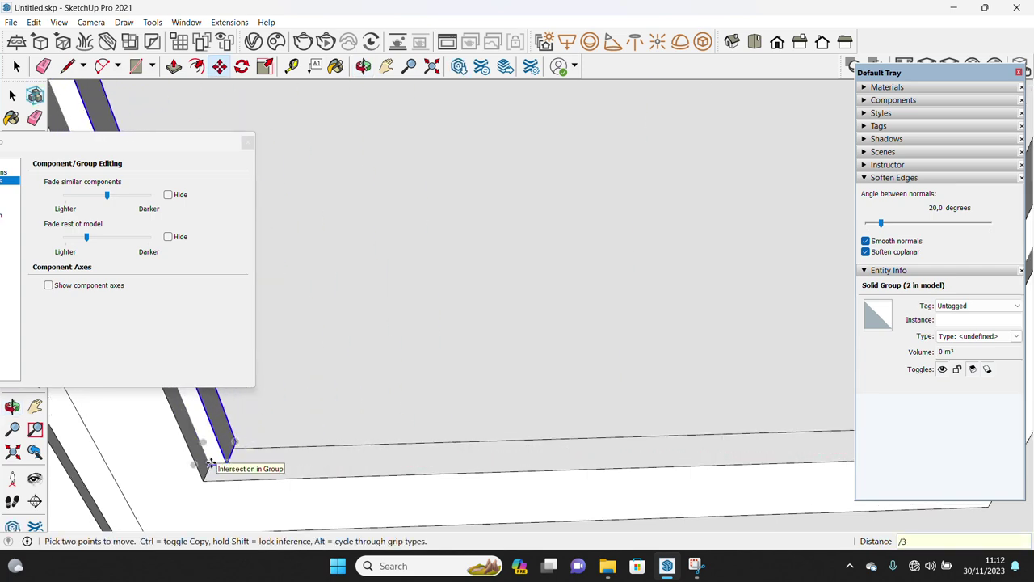
key("Return")
key("space")
scroll(242, 477, "down", 5)
mouse_move(250, 477)
middle_mouse_down()
mouse_move(473, 270)
mouse_move(482, 388)
middle_mouse_up()
- Select a bar for resizing with Scale, cancelling an accidental rotation of the beam
left_click(481, 388)
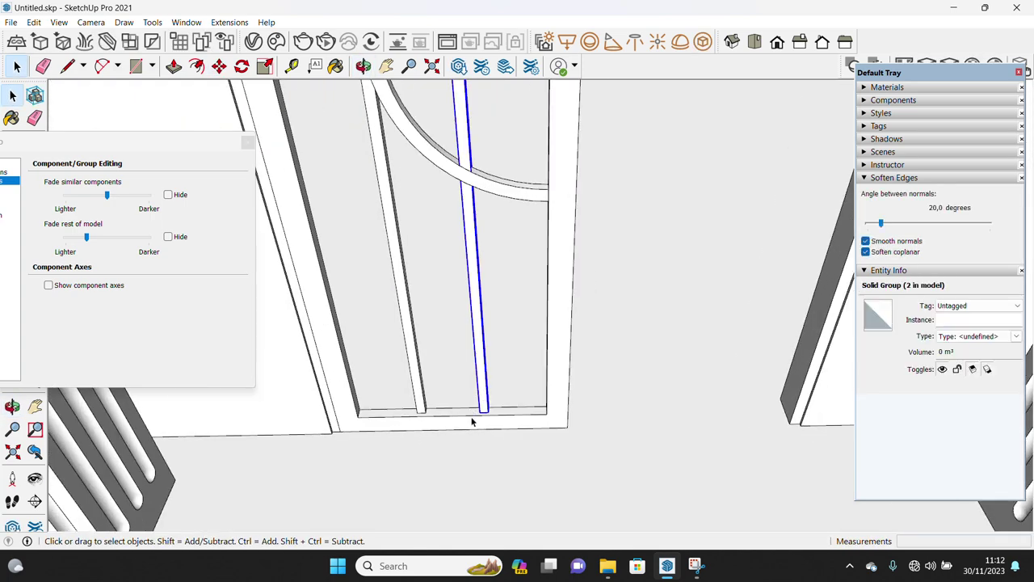
key("m")
key("s")
scroll(471, 432, "up", 3)
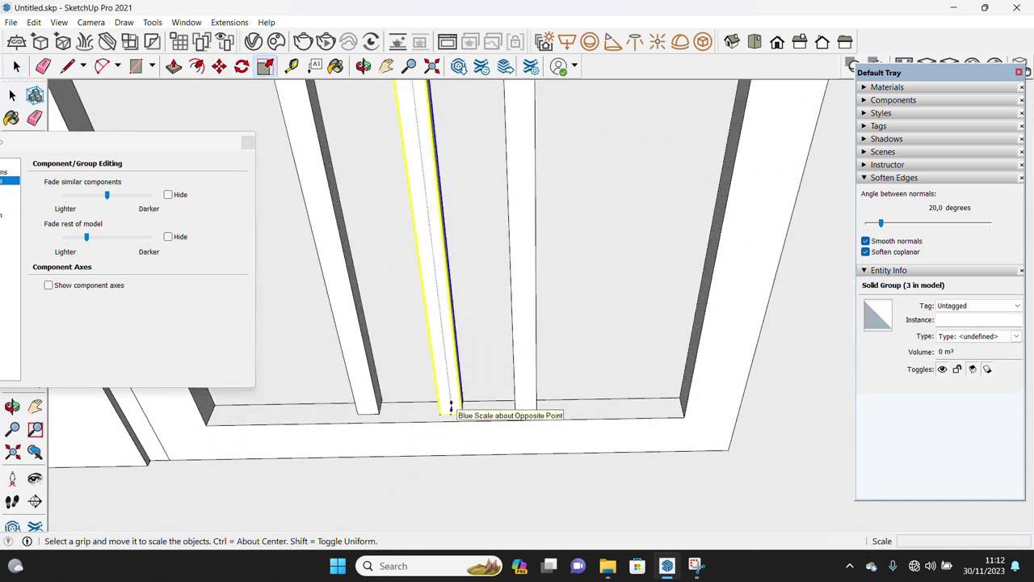
middle_click_drag(450, 359, 429, 240)
scroll(429, 240, "down", 2)
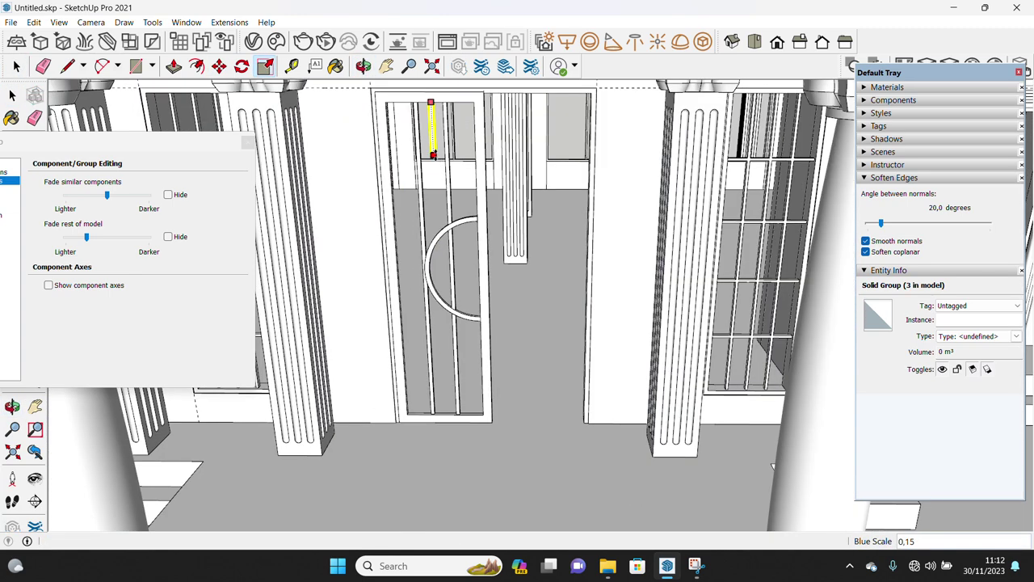
scroll(463, 236, "up", 3)
key("m")
key("space")
scroll(506, 190, "up", 3)
mouse_move(484, 202)
middle_mouse_down()
mouse_move(423, 214)
mouse_move(561, 197)
middle_mouse_up()
key("m")
scroll(428, 211, "down", 1)
scroll(462, 236, "up", 3)
key("space")
- Stretch the horizontal beam to fit the opening
left_click(503, 167)
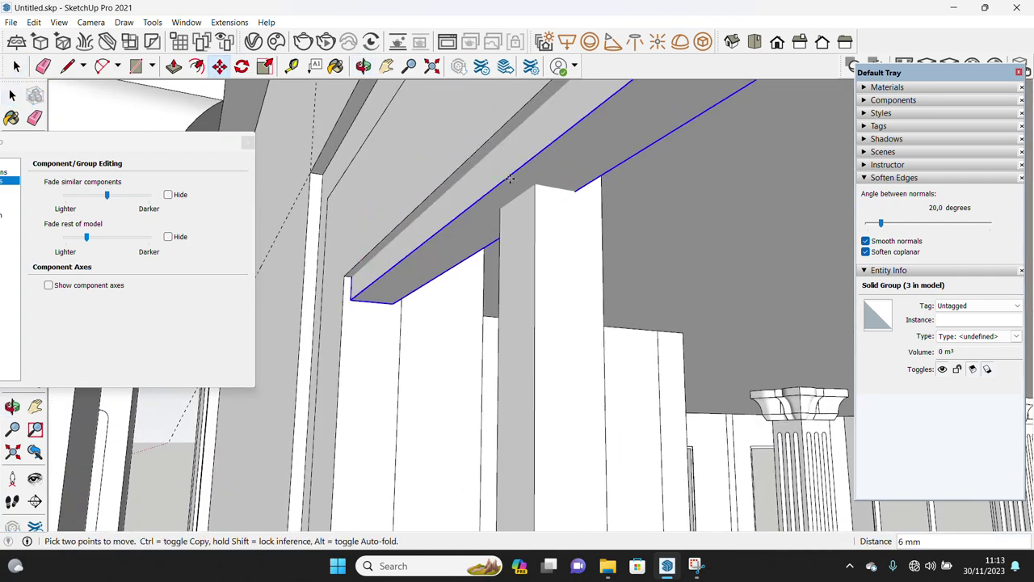
scroll(510, 219, "down", 3)
mouse_move(511, 219)
middle_mouse_down()
mouse_move(686, 221)
mouse_move(735, 243)
middle_mouse_up()
left_click(678, 212)
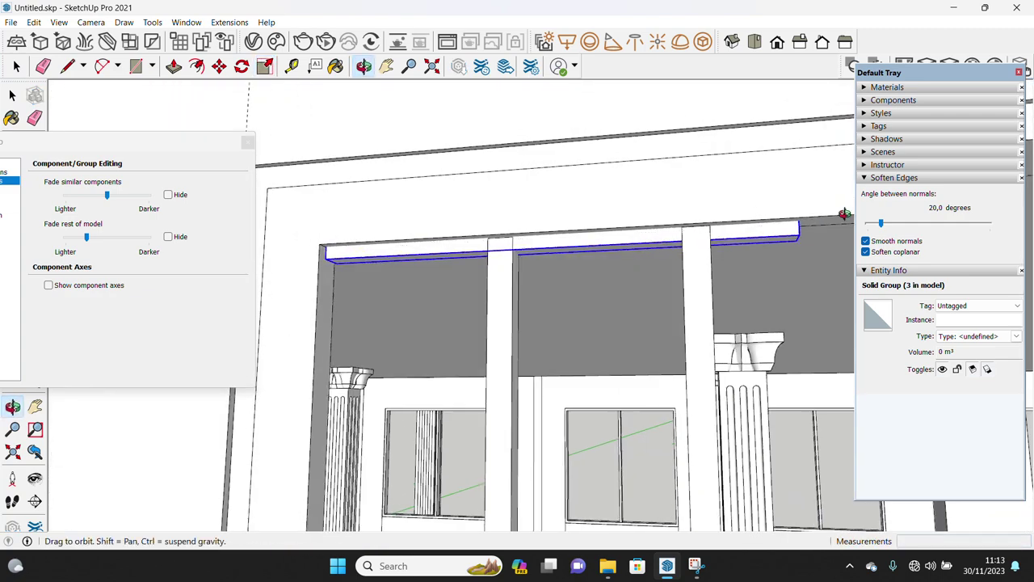
key("space")
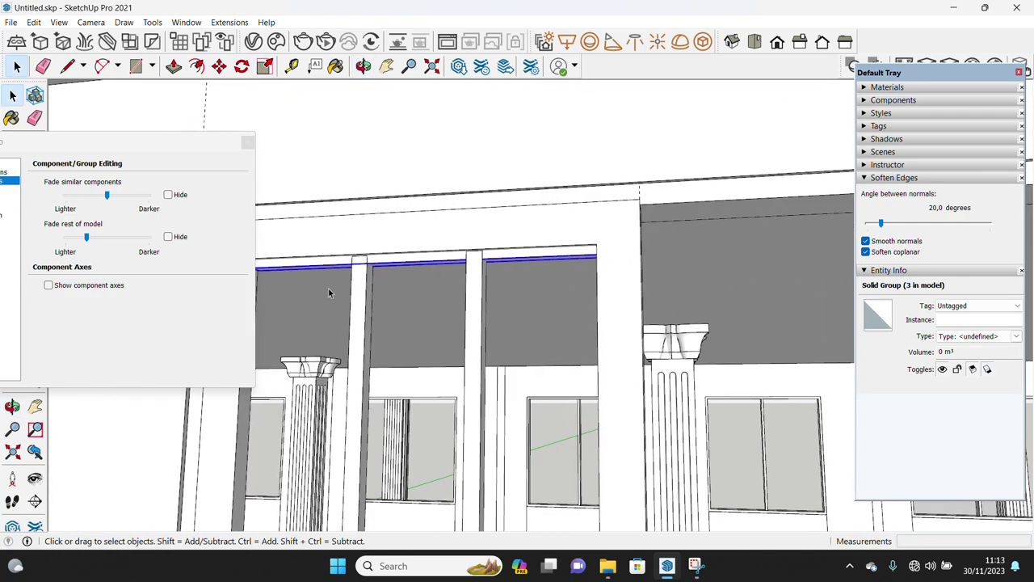
- Copy the horizontal rail molding down to the bottom of the frame
middle_click_drag(331, 293, 591, 253)
key("m")
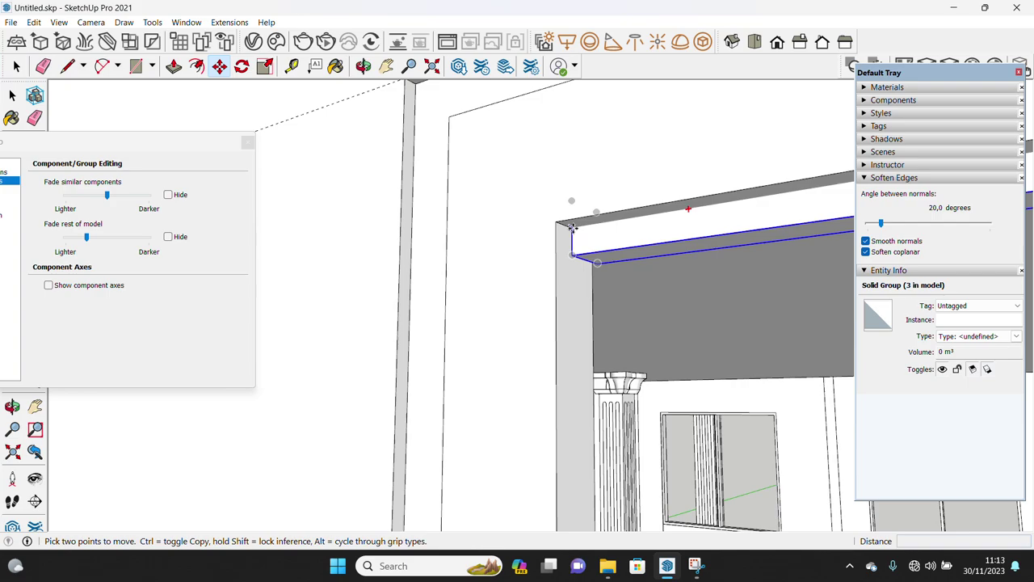
key("ctrl")
left_click(590, 252)
scroll(635, 350, "up", 3)
scroll(667, 452, "down", 3)
scroll(667, 452, "up", 2)
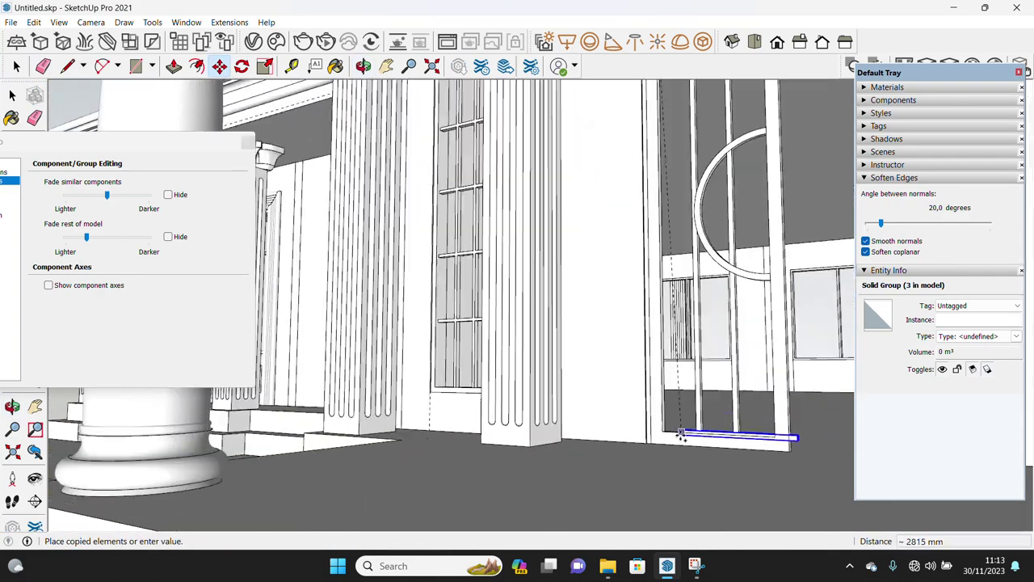
scroll(667, 448, "up", 2)
scroll(646, 442, "up", 2)
scroll(626, 437, "up", 2)
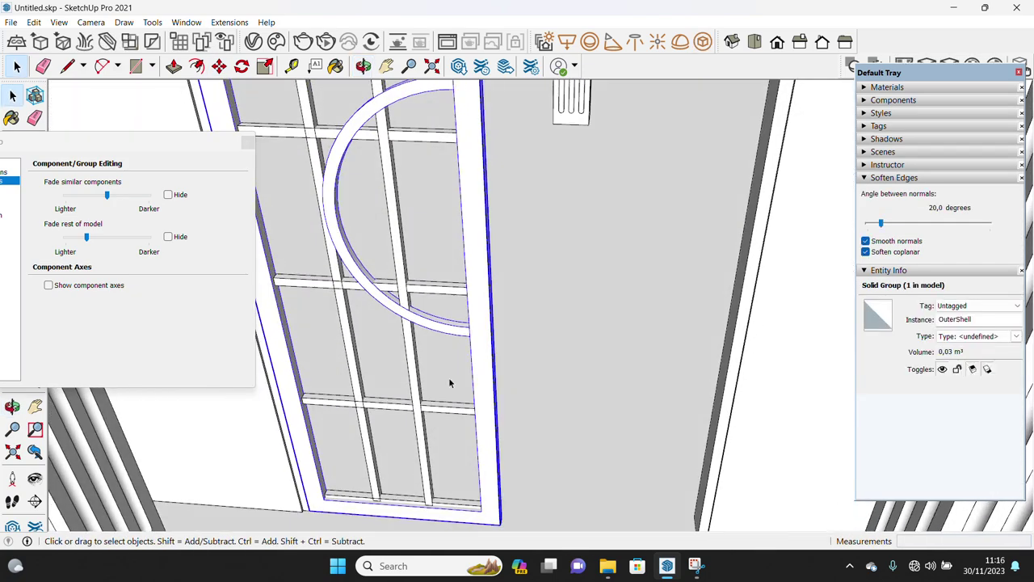
- Select the horizontal and vertical glazing bars and fuse them with Outer Shell
double_click(393, 408)
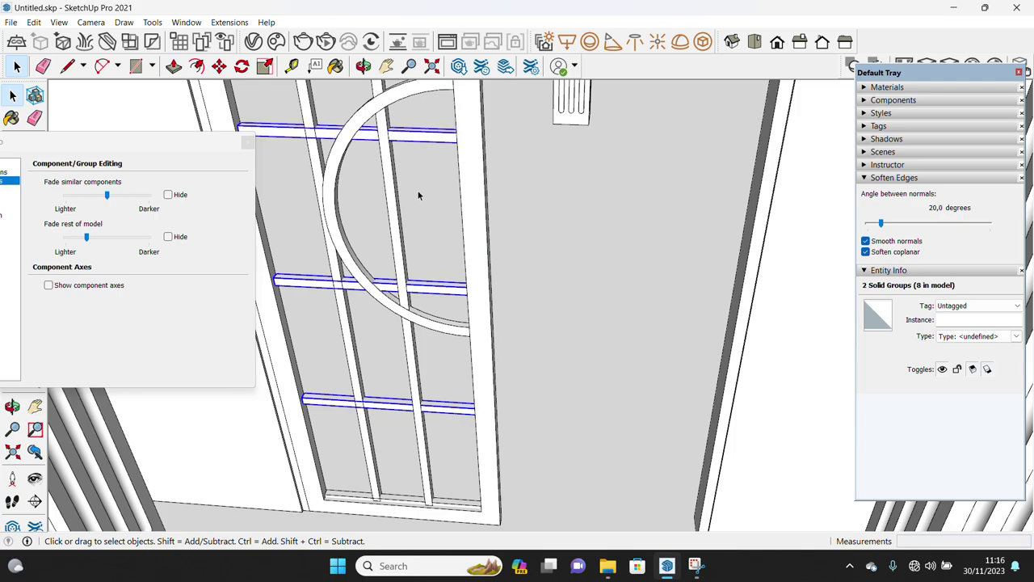
middle_click_drag(412, 164, 476, 207)
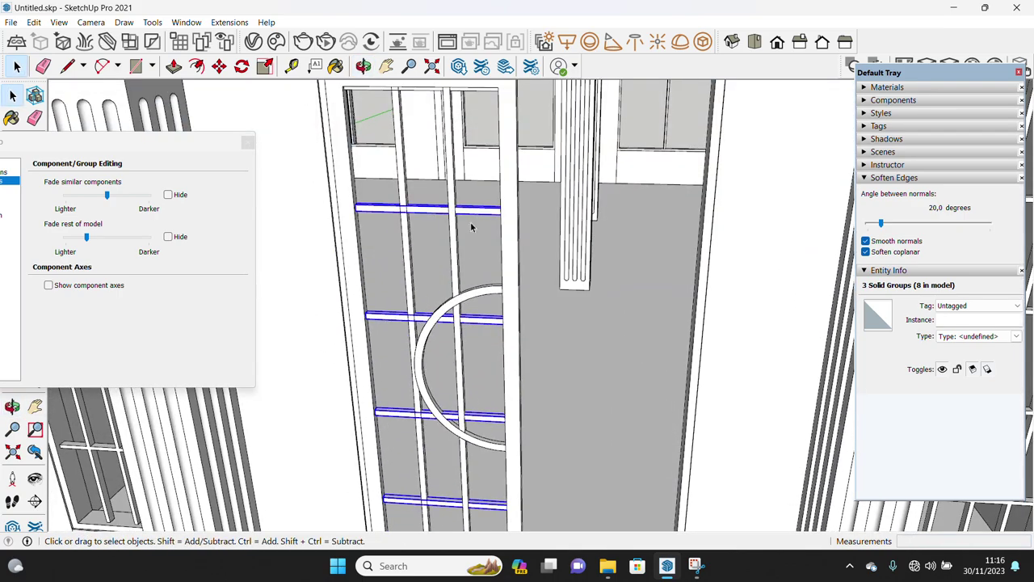
left_click(412, 337, "shift")
scroll(420, 331, "up", 3)
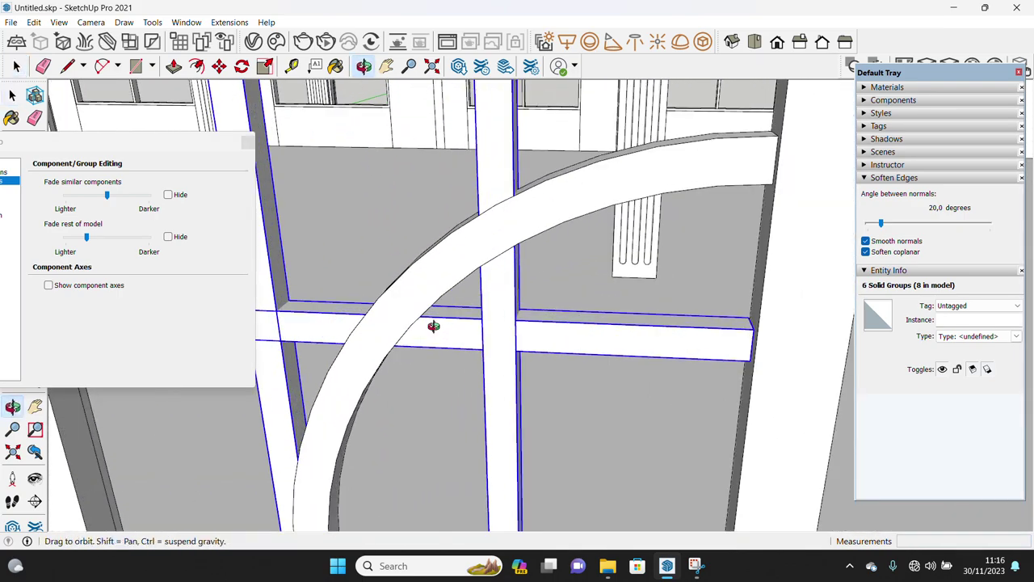
scroll(438, 328, "up", 3)
scroll(438, 298, "up", 3)
scroll(443, 285, "down", 2)
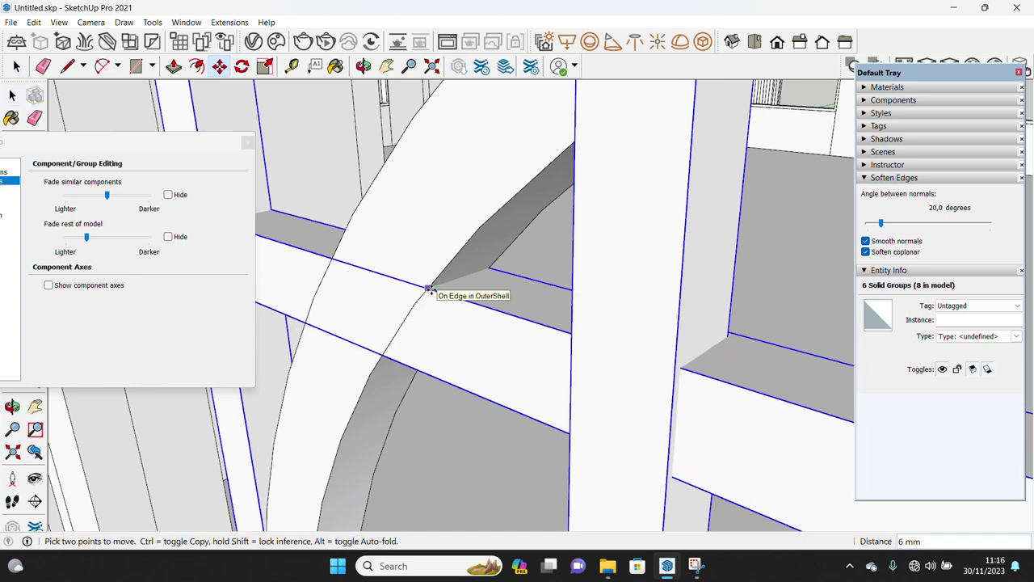
key("space")
mouse_move(428, 293)
middle_mouse_down()
mouse_move(474, 293)
mouse_move(468, 267)
middle_mouse_up()
right_click(469, 267)
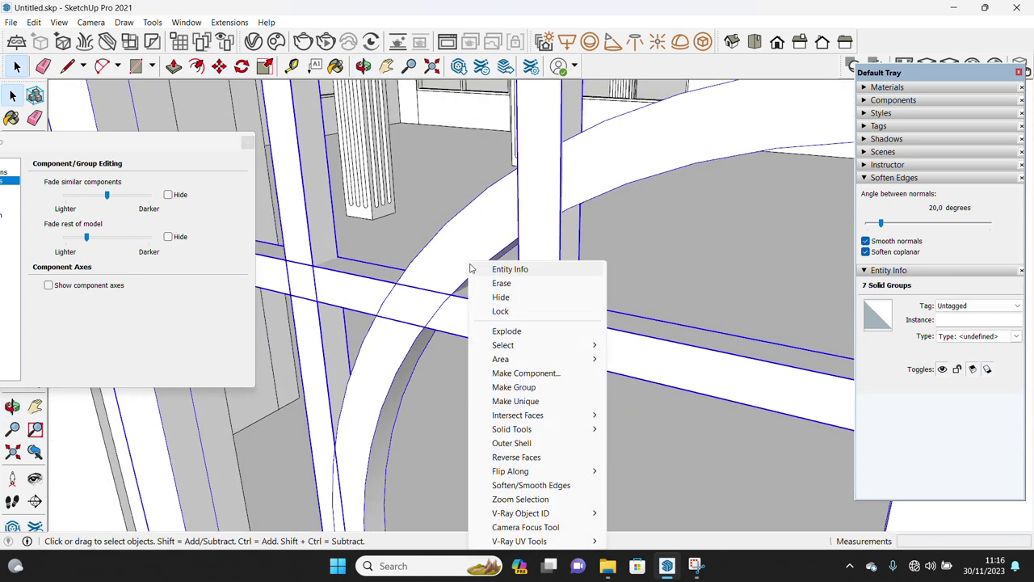
left_click(525, 442)
- Draw cut lines across the bars where they cross the arch, splitting their faces
mouse_move(538, 376)
middle_mouse_down()
mouse_move(574, 216)
mouse_move(600, 323)
middle_mouse_up()
key("l")
left_click(614, 319)
key("space")
left_click(525, 216)
key("space")
mouse_move(525, 217)
middle_mouse_down()
mouse_move(606, 238)
mouse_move(581, 223)
mouse_move(523, 224)
middle_mouse_up()
key("l")
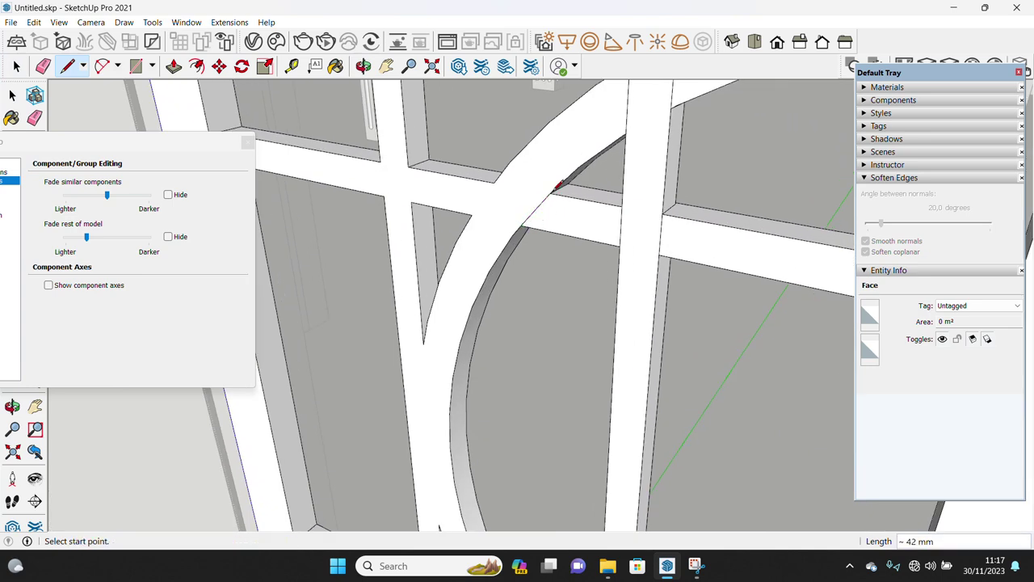
key("space")
middle_click_drag(556, 188, 636, 203)
left_click(667, 131)
key("space")
mouse_move(667, 132)
middle_mouse_down()
mouse_move(642, 185)
mouse_move(637, 247)
mouse_move(630, 185)
mouse_move(605, 169)
middle_mouse_up()
- Push back the bar pieces protruding inside the arch, including the horizontal bar by 29 mm
key("p")
left_click(604, 169)
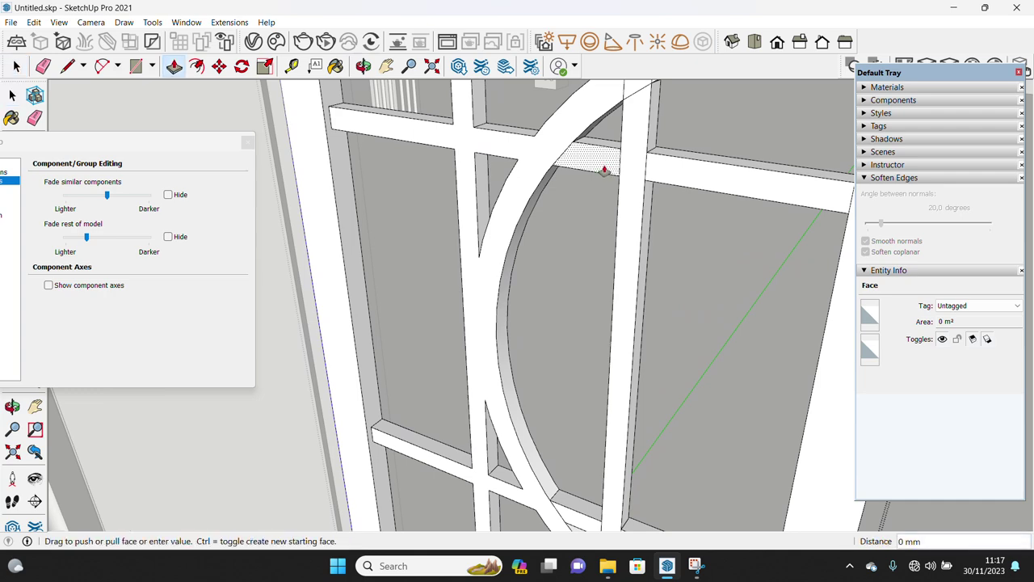
left_click_drag(604, 146, 635, 166)
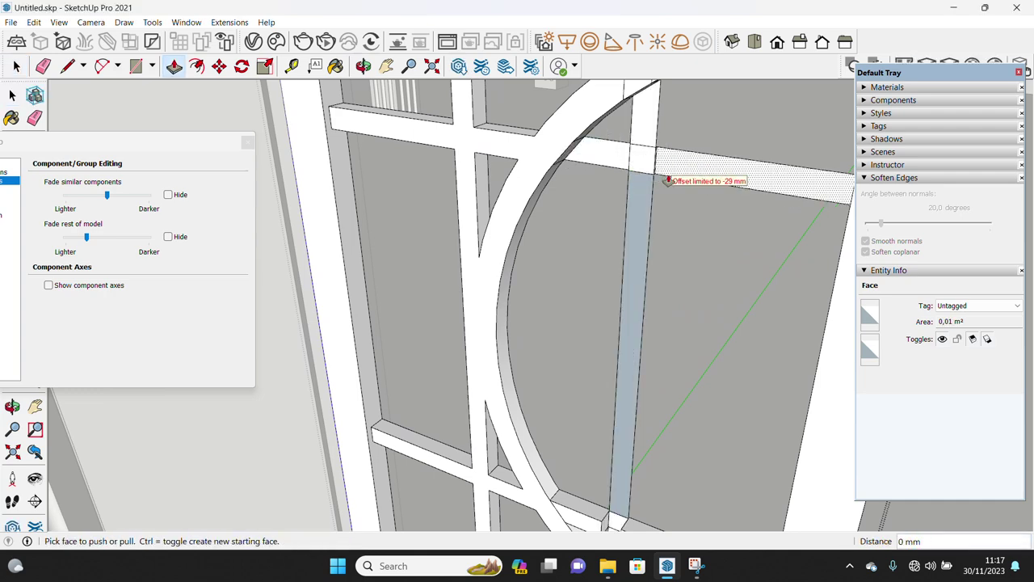
key("space")
middle_click_drag(663, 179, 665, 173)
key("p")
left_click_drag(665, 172, 663, 135)
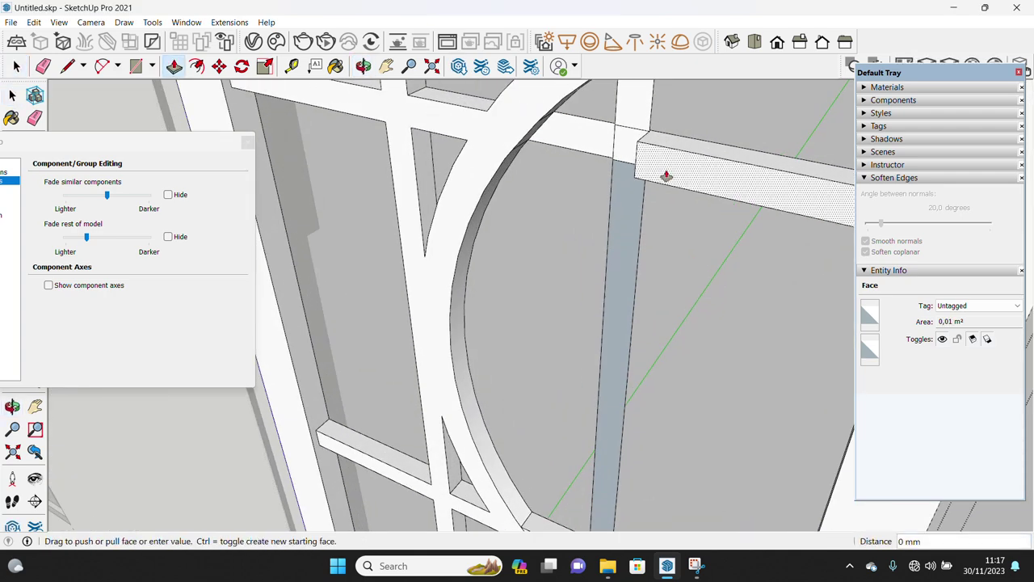
middle_click_drag(662, 134, 623, 369)
key("space")
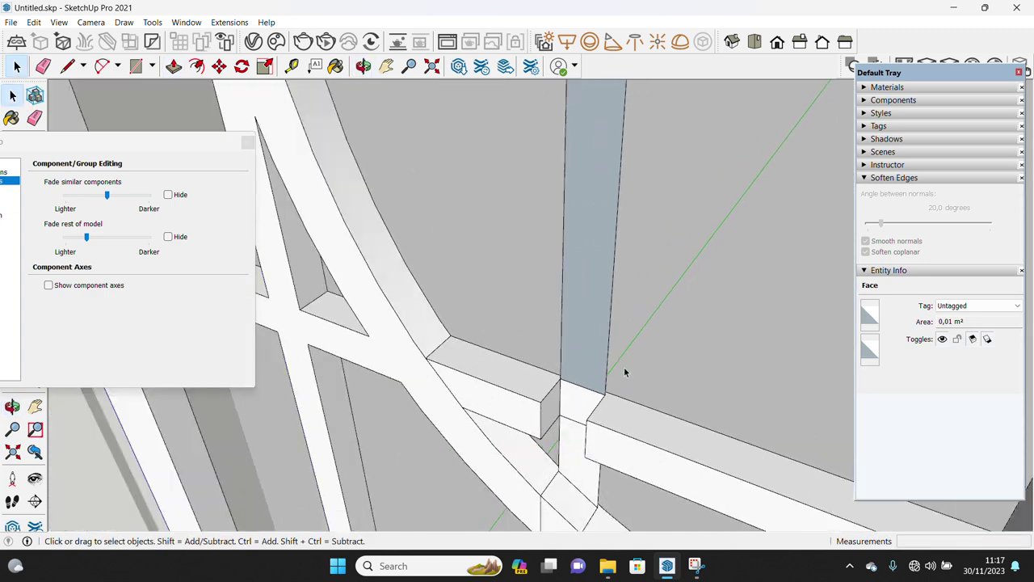
key("p")
left_click_drag(551, 368, 566, 328)
left_click_drag(638, 368, 651, 362)
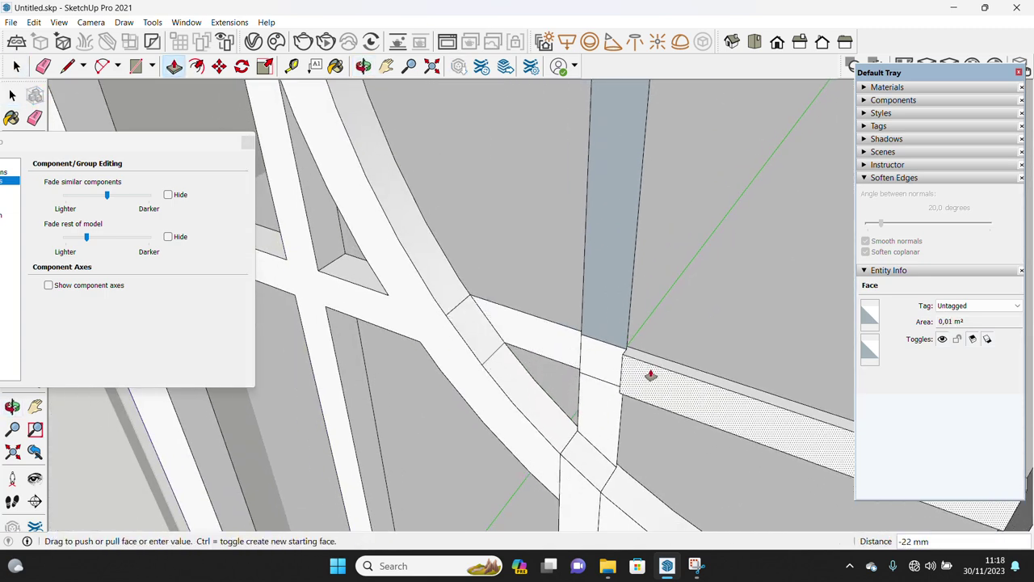
key("space")
middle_click_drag(651, 362, 685, 397)
- Box-select the trimmed bar pieces and make them into a group
triple_click(595, 288)
scroll(596, 288, "down", 3)
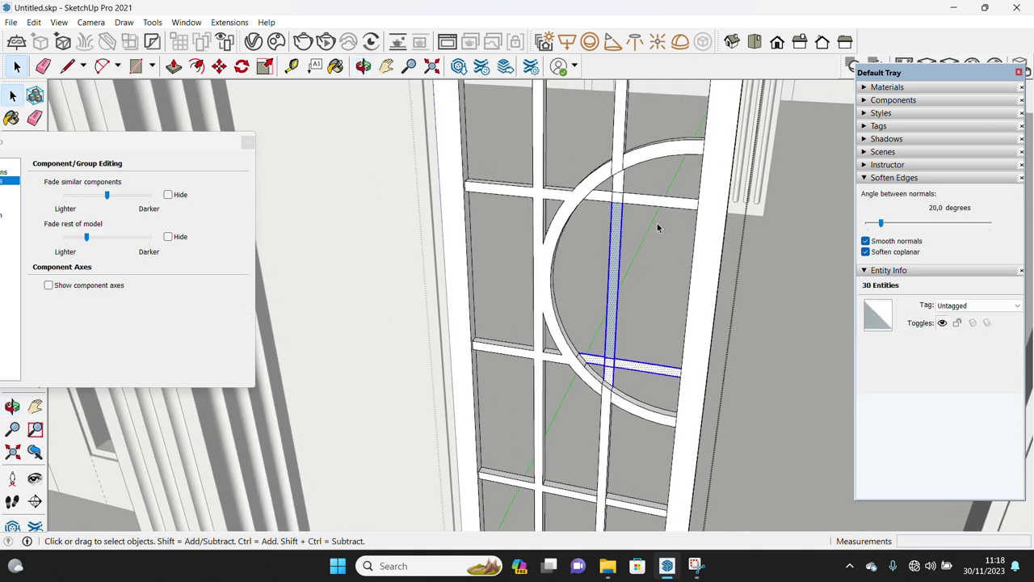
scroll(657, 223, "up", 3)
left_click_drag(658, 223, 548, 160)
right_click(546, 138)
left_click(608, 260)
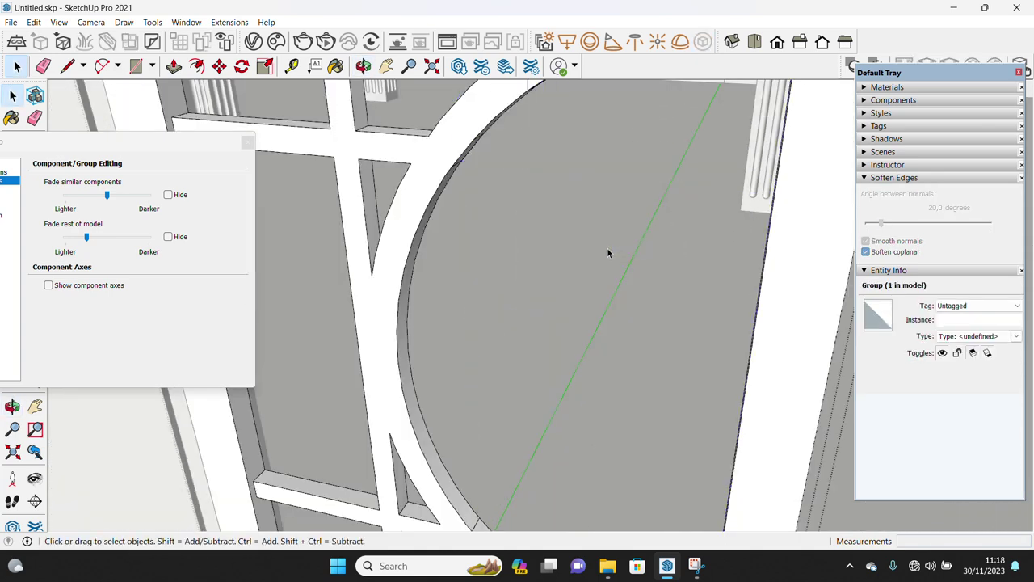
- Erase the leftover edge at the mullion joint, then select the door panel group
middle_click_drag(607, 248, 575, 328)
scroll(576, 327, "up", 3)
scroll(573, 369, "up", 2)
left_click(586, 362)
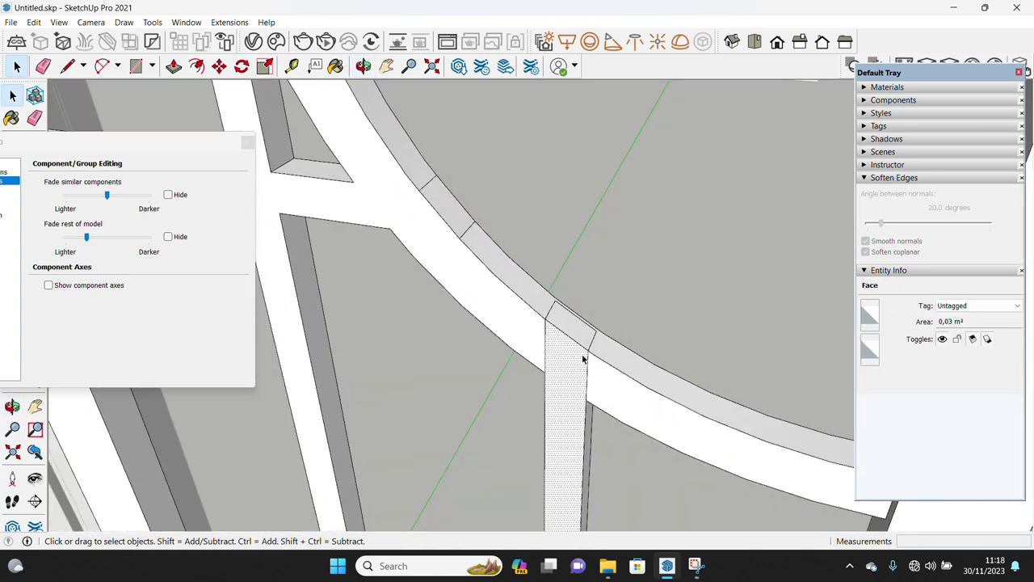
scroll(584, 358, "up", 2)
scroll(598, 365, "up", 1)
key("e")
left_click(595, 348)
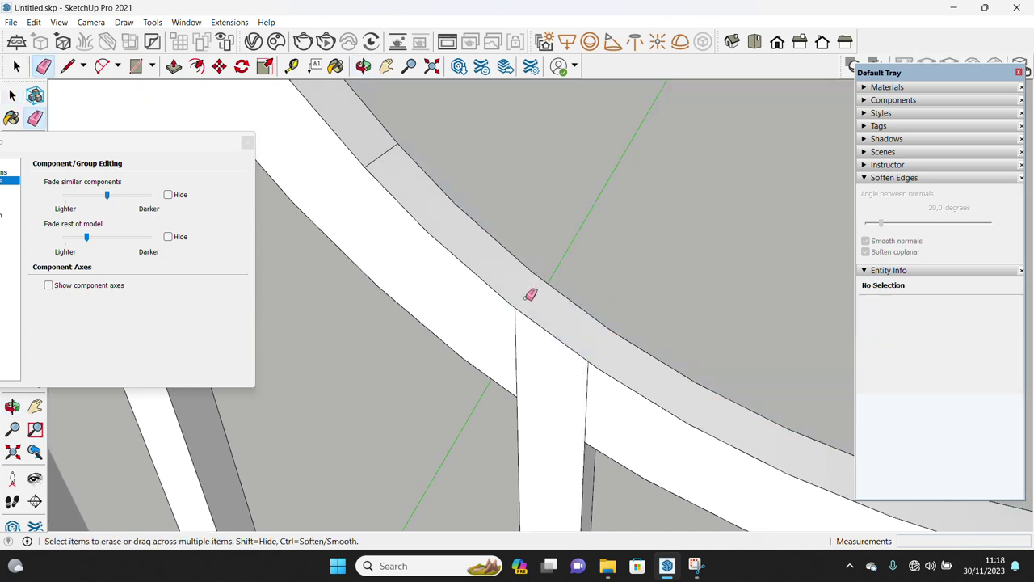
scroll(484, 267, "down", 3)
scroll(563, 339, "down", 5)
key("space")
scroll(599, 369, "down", 1)
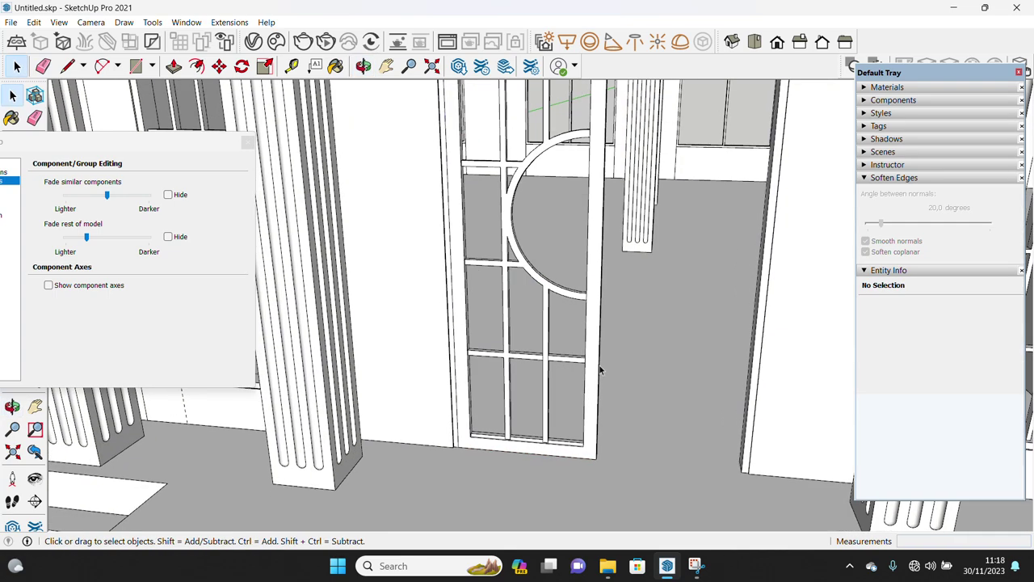
left_click(596, 367)
scroll(595, 368, "down", 1)
scroll(589, 420, "down", 1)
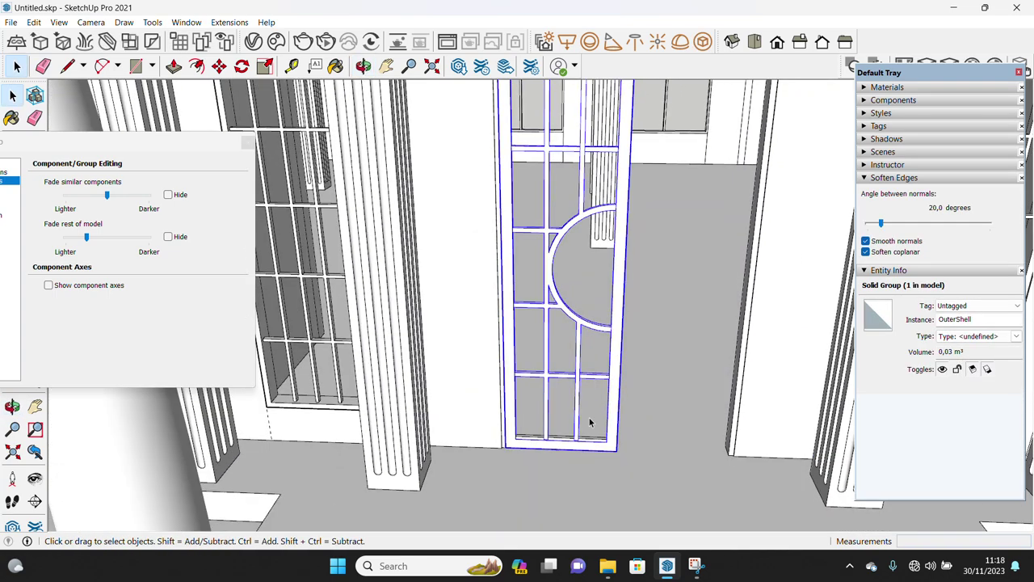
- Copy the door panel with Move and Ctrl, placing it right of the first door
scroll(594, 413, "down", 2)
key("m")
left_click(544, 454)
key("ctrl")
left_click(629, 453)
key("space")
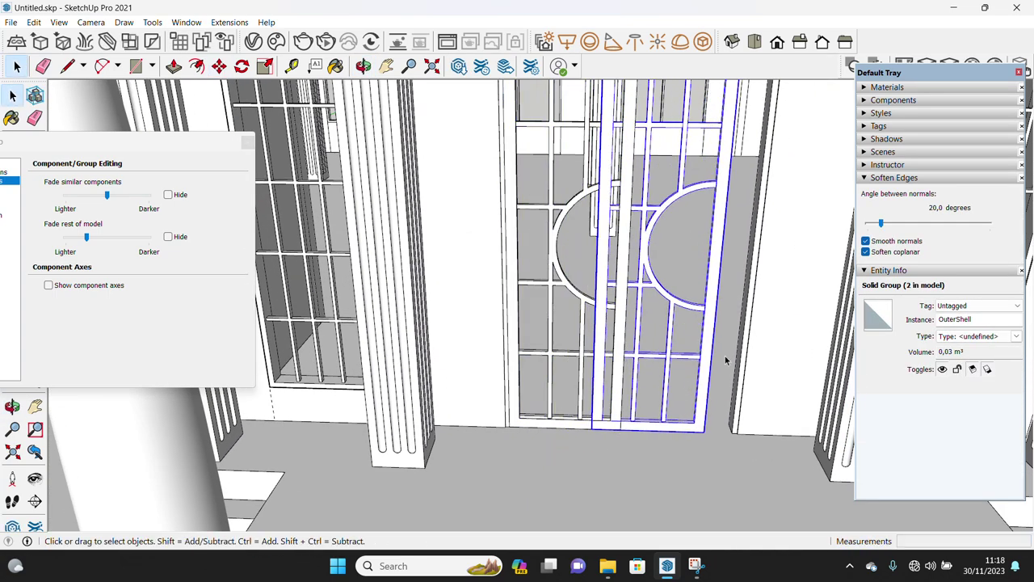
- Mirror the copied door with Flip Along > Group's Red
right_click(706, 349)
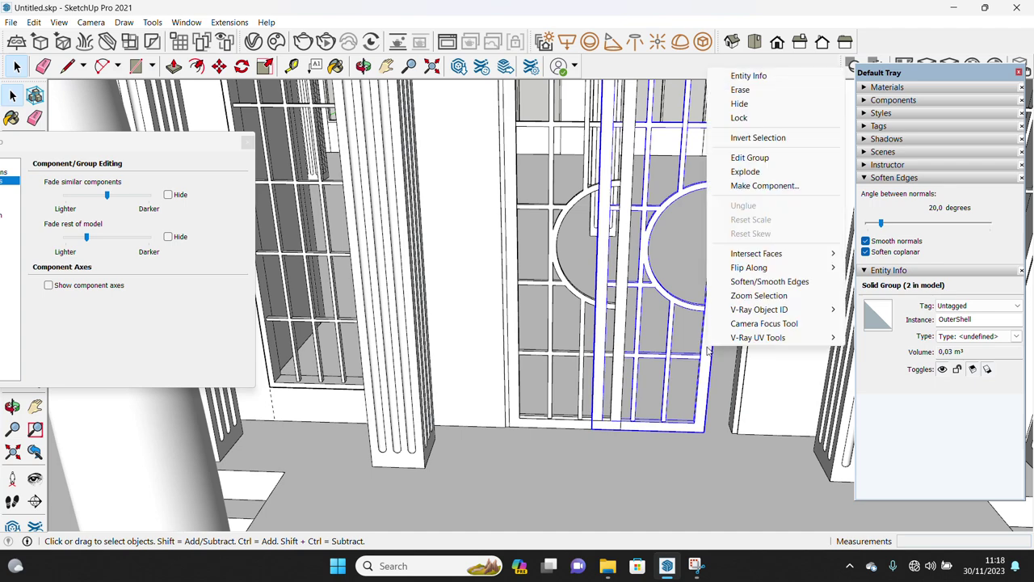
left_click(708, 352)
right_click(704, 100)
left_click(866, 299)
scroll(711, 414, "up", 2)
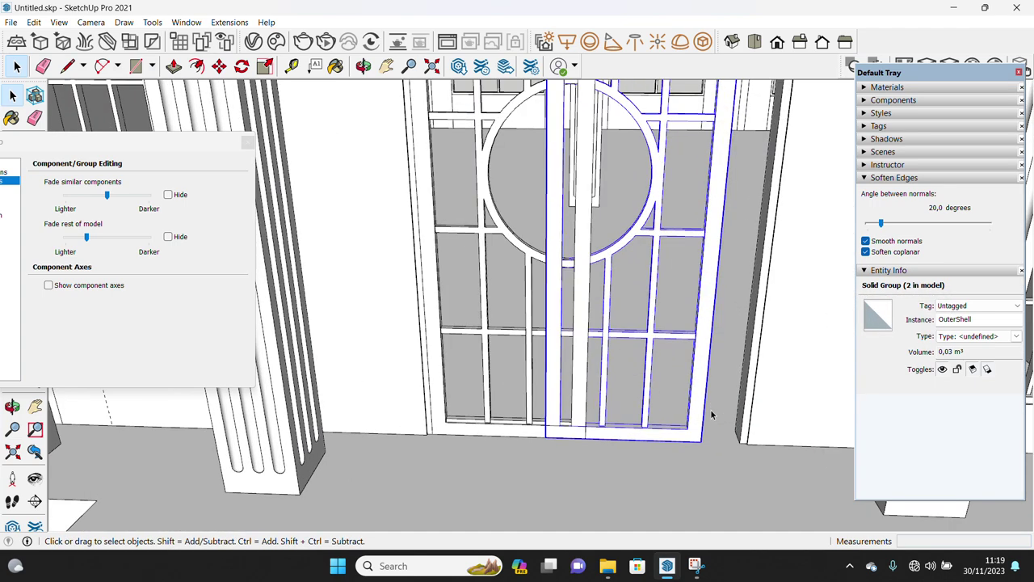
scroll(711, 414, "up", 2)
- Place a 10 mm guide along the door's bottom edge and start a line at its corner
middle_click_drag(761, 439, 677, 473)
scroll(677, 473, "up", 2)
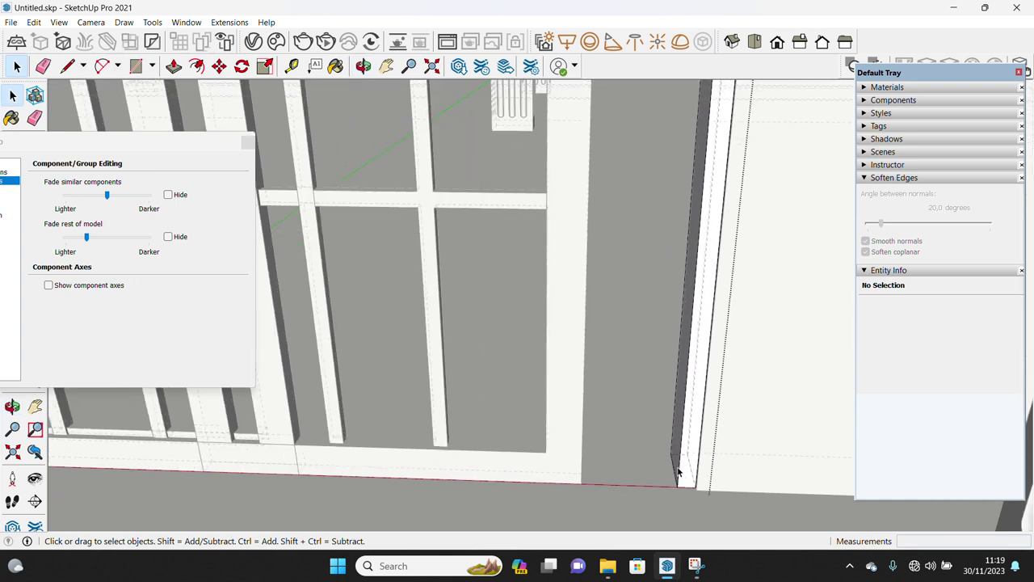
key("l")
scroll(678, 473, "up", 2)
key("t")
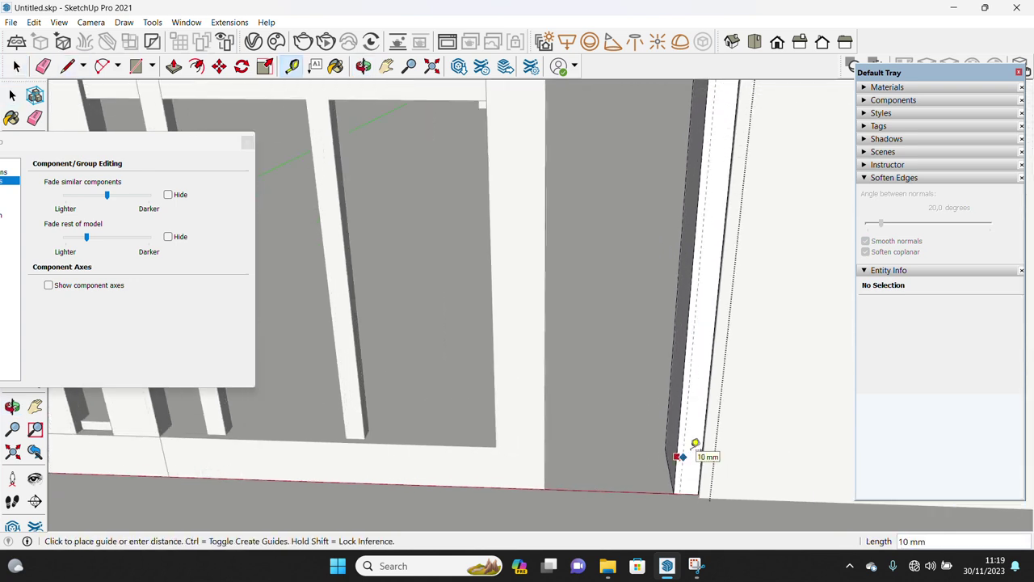
type("1")
key("Return")
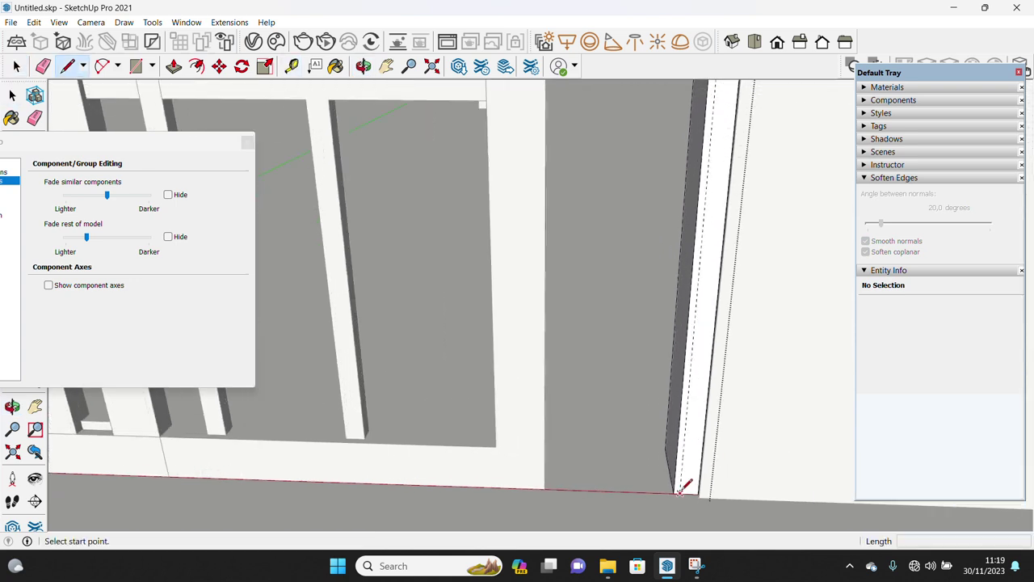
left_click(679, 489)
scroll(678, 489, "down", 3)
- Add a 10 mm guide at the door's top corner and draw the line there
middle_click_drag(716, 277, 730, 207)
scroll(709, 125, "up", 3)
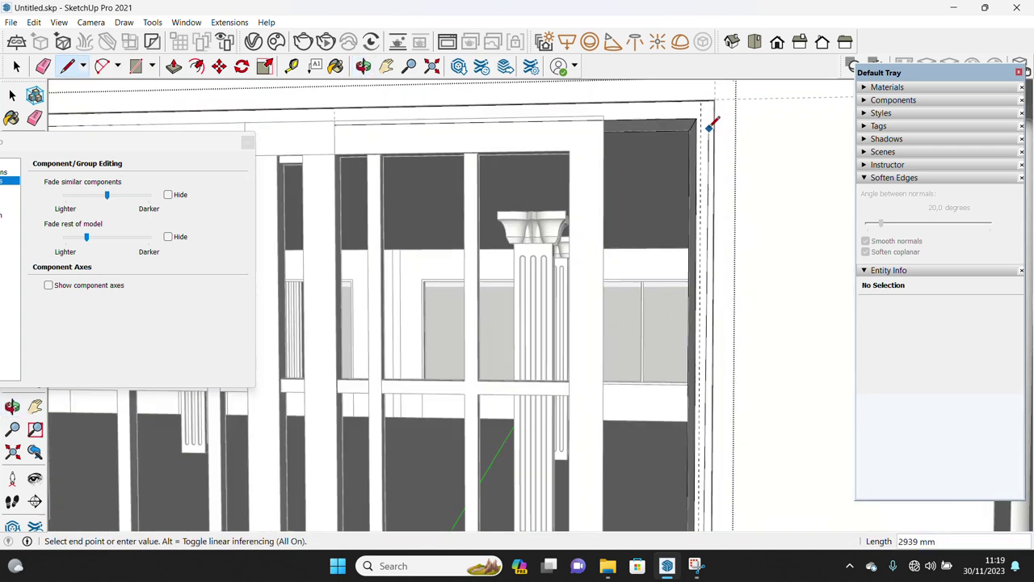
middle_click_drag(699, 101, 683, 134)
key("space")
key("t")
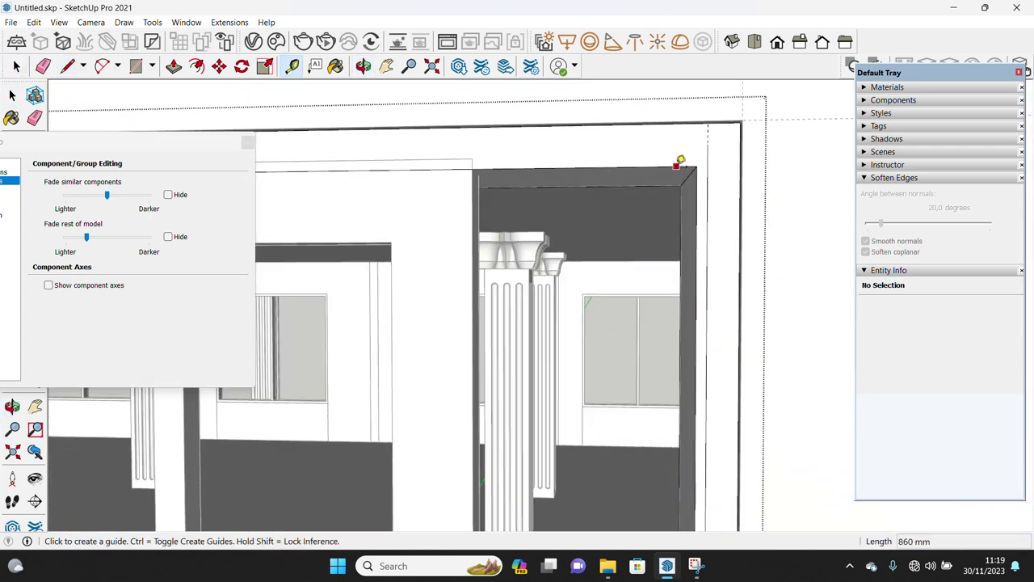
key("Return")
key("space")
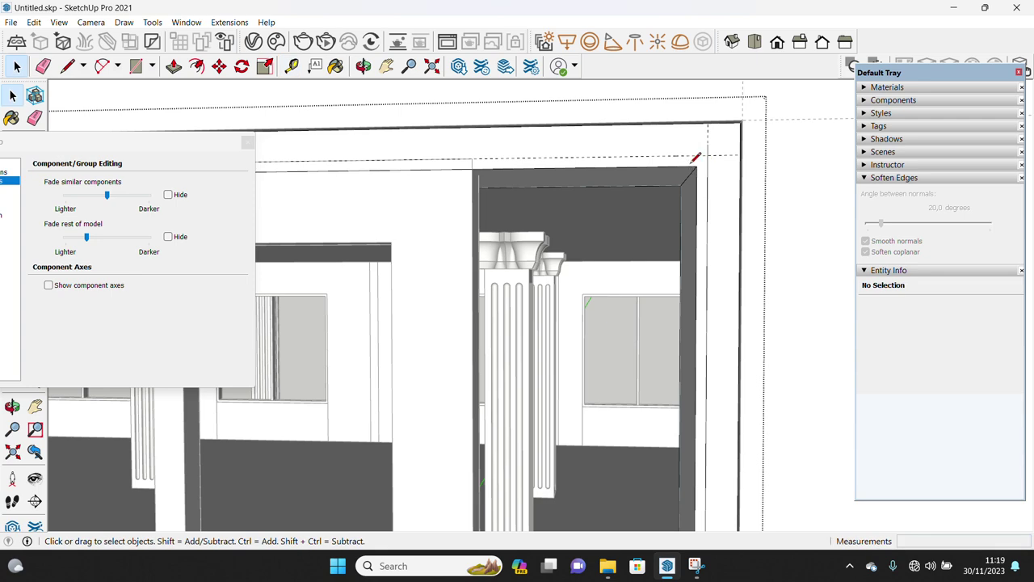
left_click(710, 153)
mouse_move(709, 153)
middle_mouse_down()
mouse_move(496, 157)
mouse_move(463, 176)
middle_mouse_up()
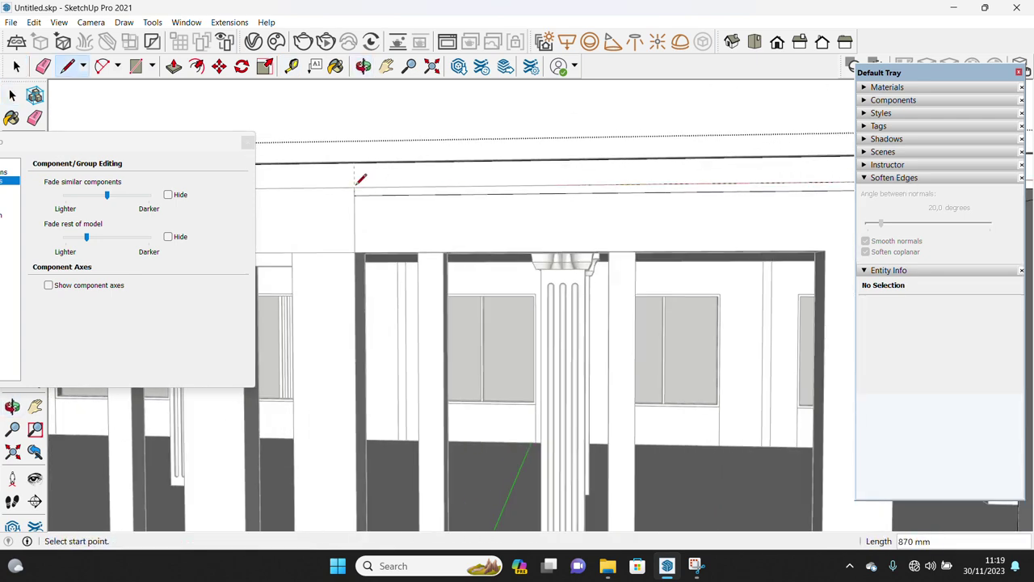
middle_click_drag(358, 190, 722, 231)
- Push/Pull the jamb face out 40 mm, then select the door panel group
key("space")
middle_click_drag(579, 198, 633, 173)
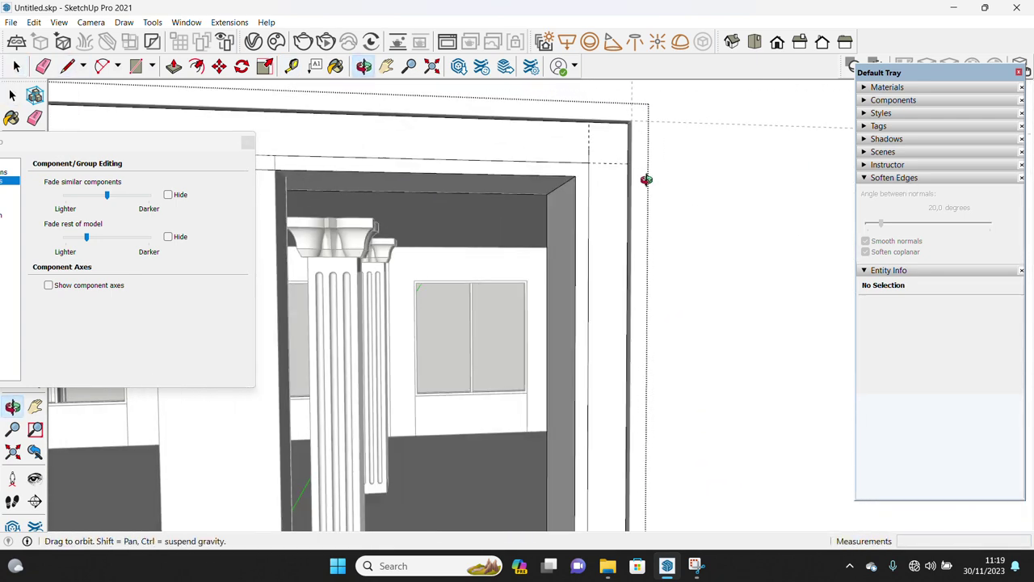
left_click(587, 200)
key("p")
left_click(582, 200)
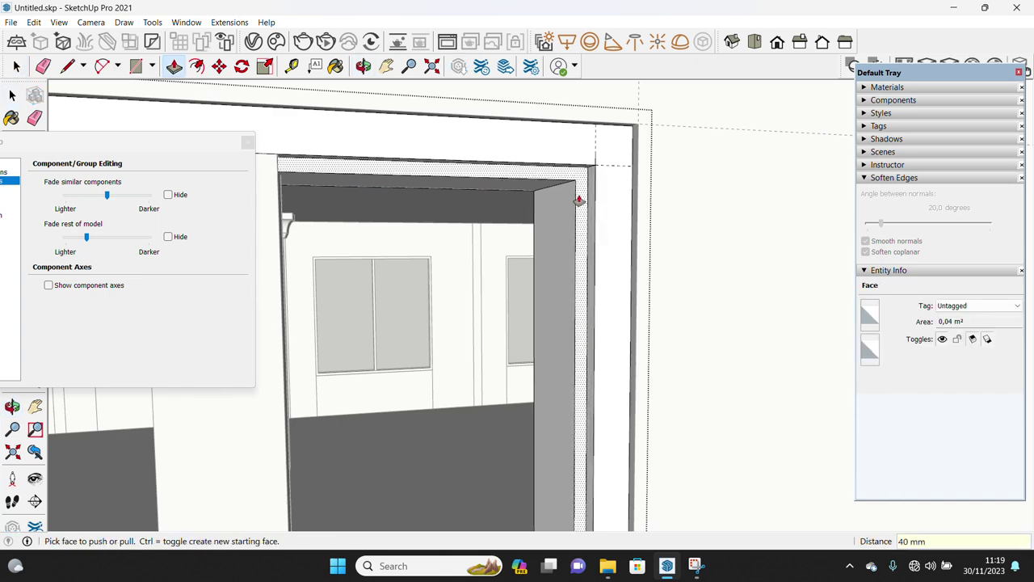
key("Return")
key("space")
key("space")
mouse_move(613, 168)
middle_mouse_down()
mouse_move(538, 299)
mouse_move(608, 337)
mouse_move(616, 358)
mouse_move(563, 501)
middle_mouse_up()
left_click(612, 355)
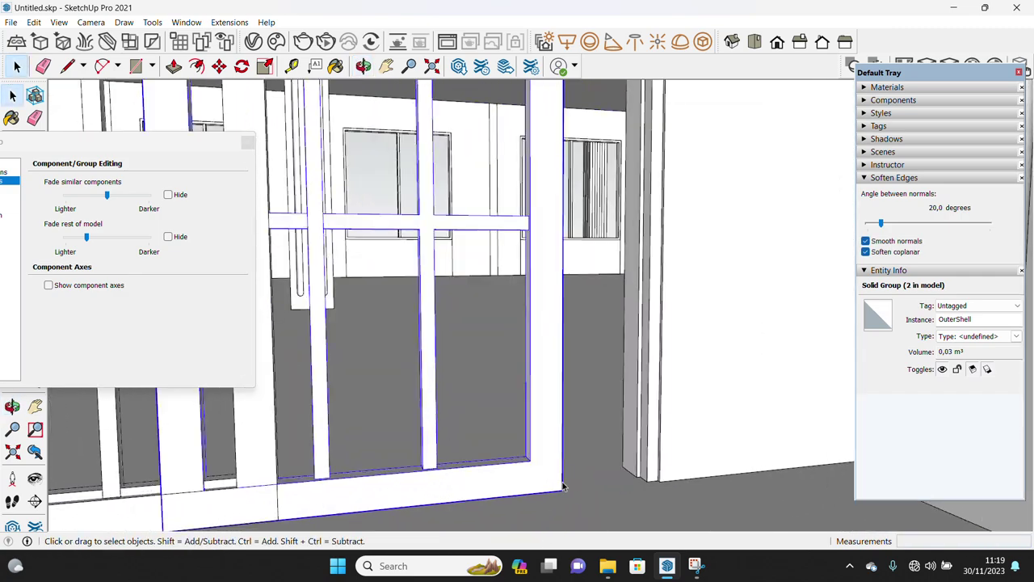
- Check the lower and upper door panel groups by selecting and deselecting them
key("m")
middle_click_drag(561, 485, 623, 461)
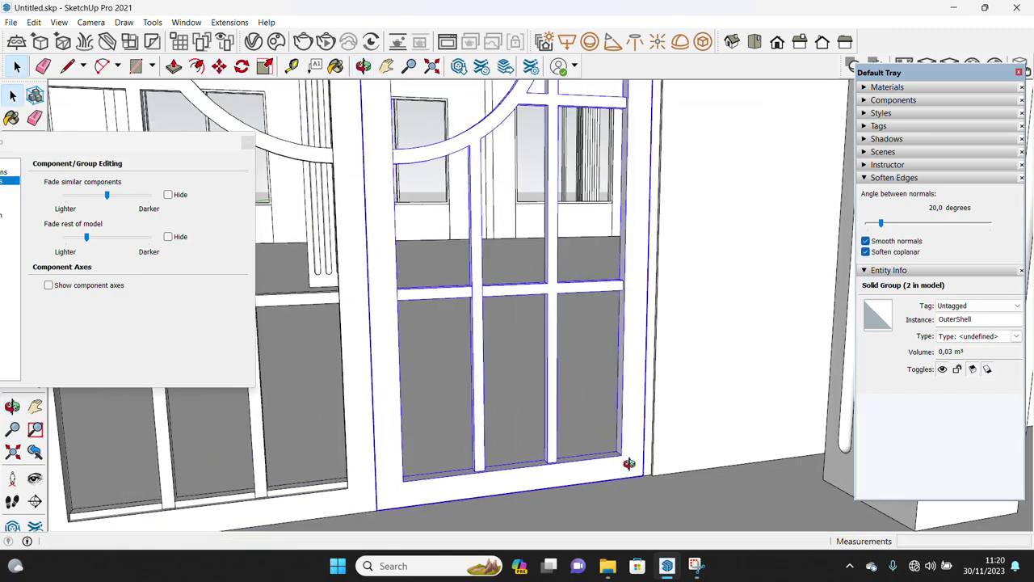
scroll(438, 418, "down", 3)
key("space")
key("e")
key("space")
scroll(387, 431, "up", 3)
middle_click_drag(388, 431, 350, 423)
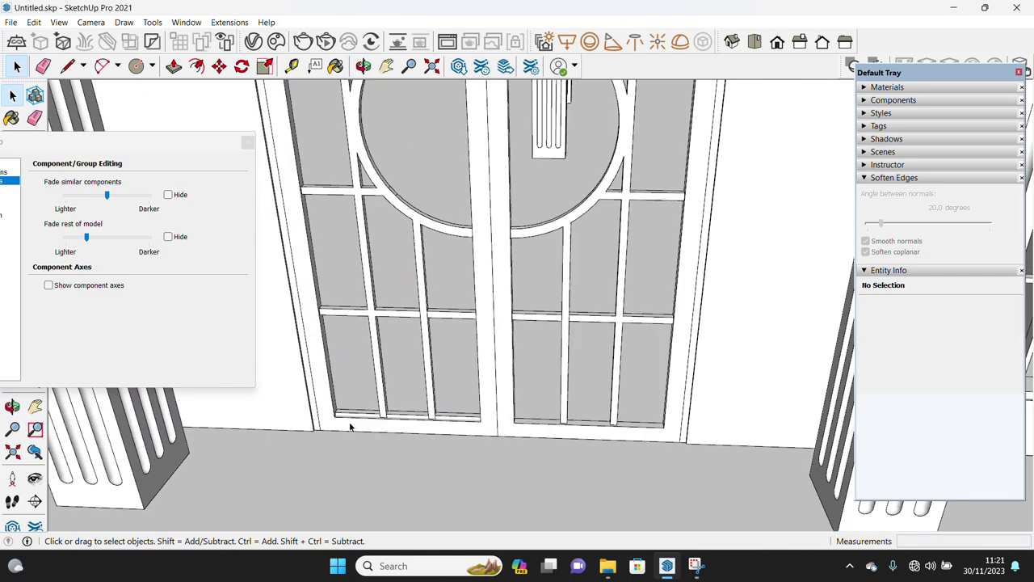
left_click(350, 422)
left_click(524, 434, "shift")
left_click(355, 412)
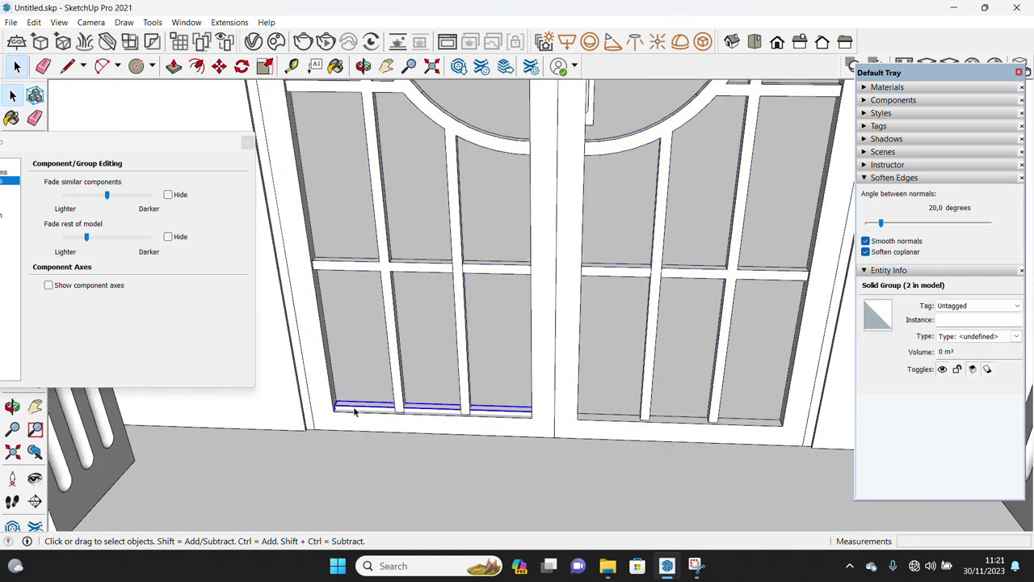
scroll(439, 422, "down", 3)
left_click(438, 422)
mouse_move(438, 422)
middle_mouse_down()
mouse_move(445, 307)
mouse_move(483, 100)
mouse_move(474, 134)
mouse_move(468, 92)
middle_mouse_up()
left_click(471, 169)
left_click(462, 209)
- Zoom out to the whole building and double-click the roof group to edit it
scroll(509, 258, "down", 2)
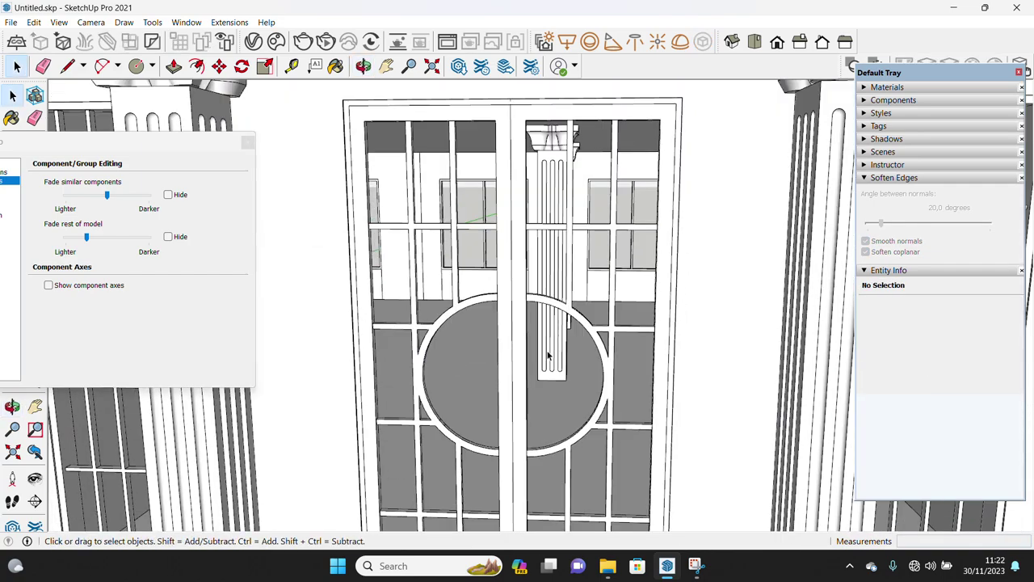
scroll(557, 315, "down", 2)
middle_click_drag(566, 323, 604, 358)
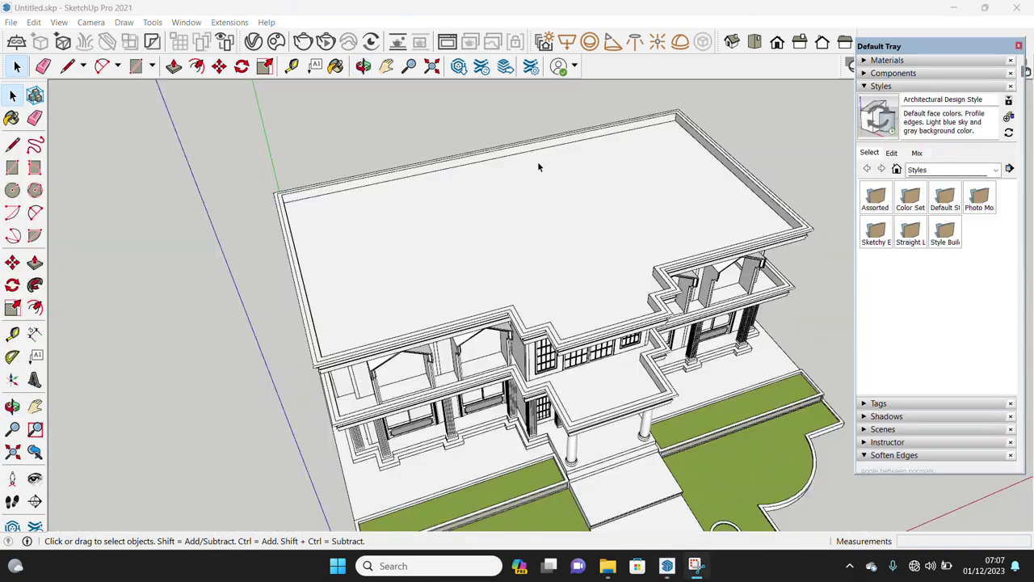
left_click(572, 257)
double_click(569, 258)
scroll(550, 293, "up", 3)
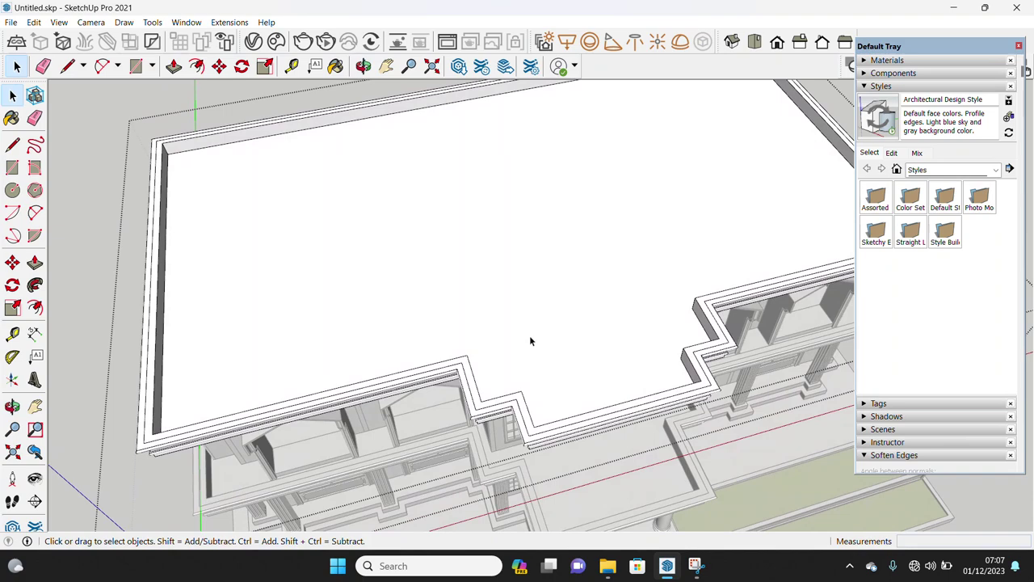
- Offset the roof face inward to create an inset outline
key("f")
left_click(522, 364)
left_click(520, 380)
key("space")
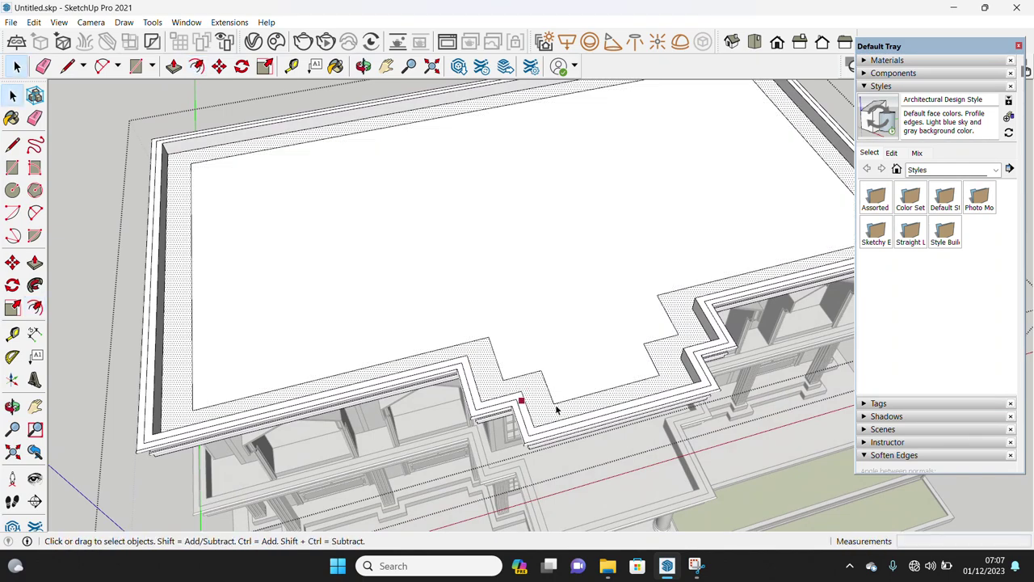
- Push/Pull the inner roof area up into a tall block
left_click(556, 404)
key("m")
mouse_move(541, 376)
middle_mouse_down()
mouse_move(385, 369)
mouse_move(409, 392)
middle_mouse_up()
key("space")
left_click(411, 412)
key("p")
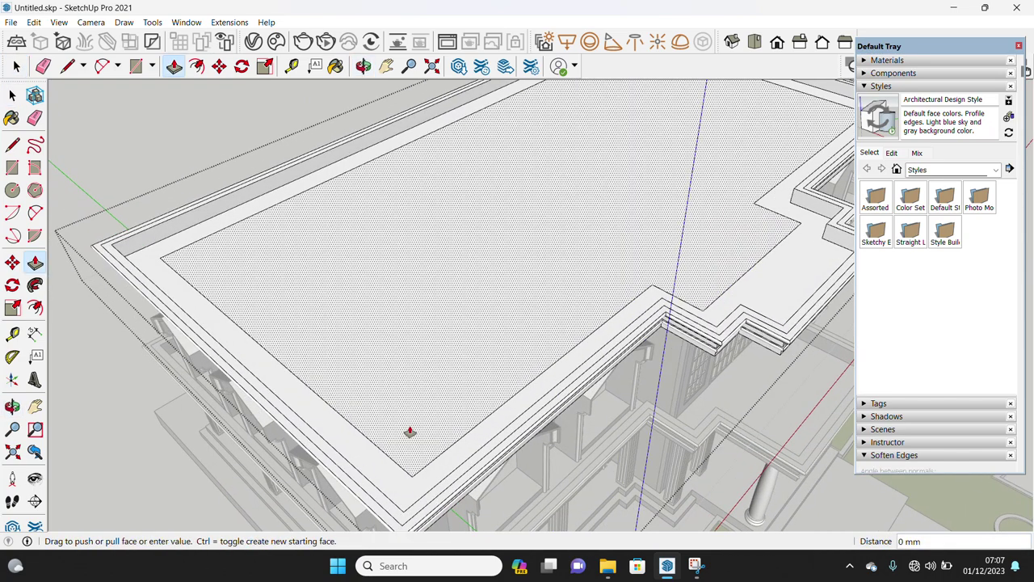
left_click(409, 432)
left_click(406, 336)
- Erase the stray vertical edge on the side of the raised block
key("e")
mouse_move(407, 337)
middle_mouse_down()
mouse_move(463, 342)
mouse_move(449, 353)
middle_mouse_up()
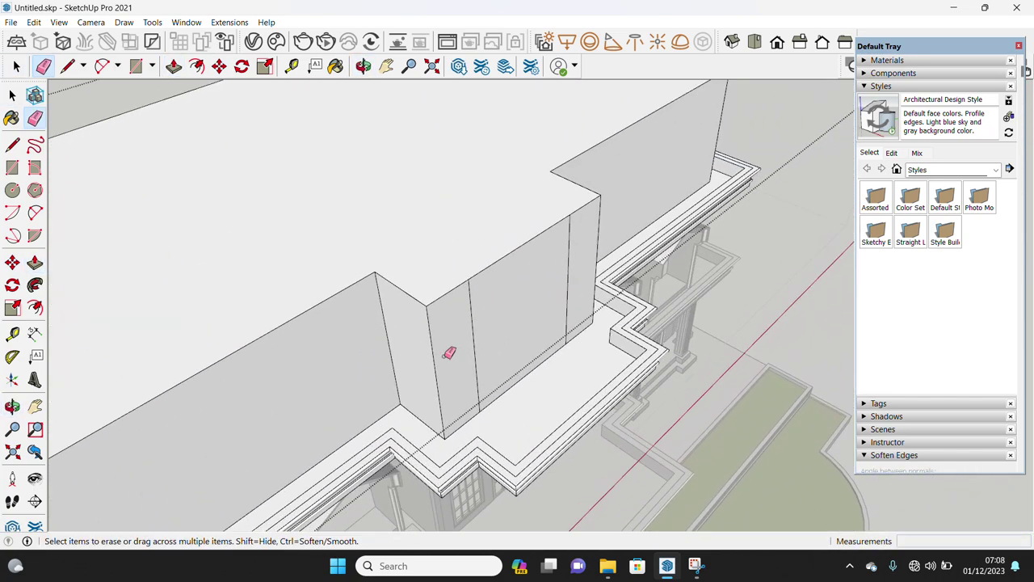
left_click(570, 297)
key("space")
middle_click_drag(569, 298, 369, 379)
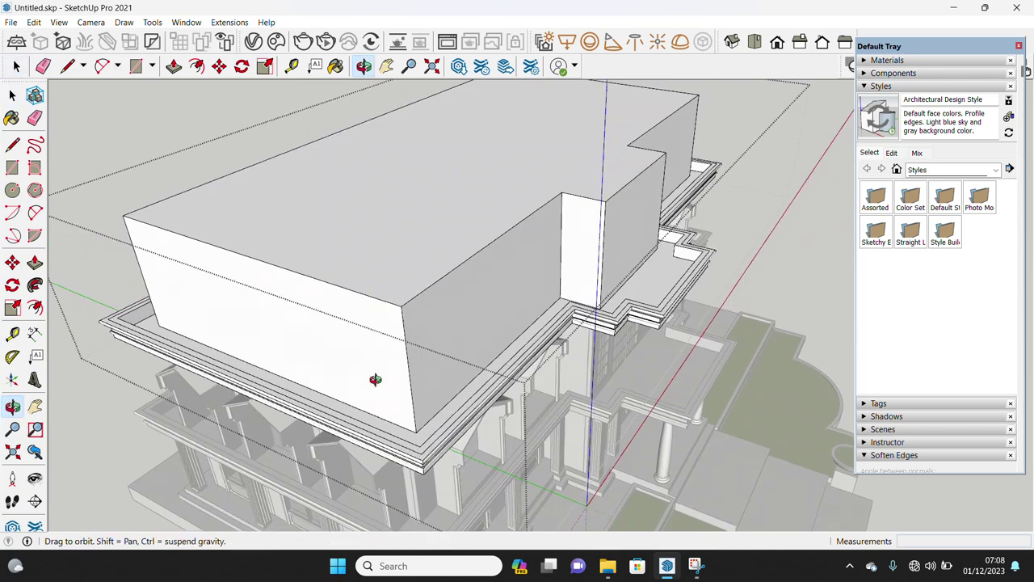
scroll(396, 422, "up", 3)
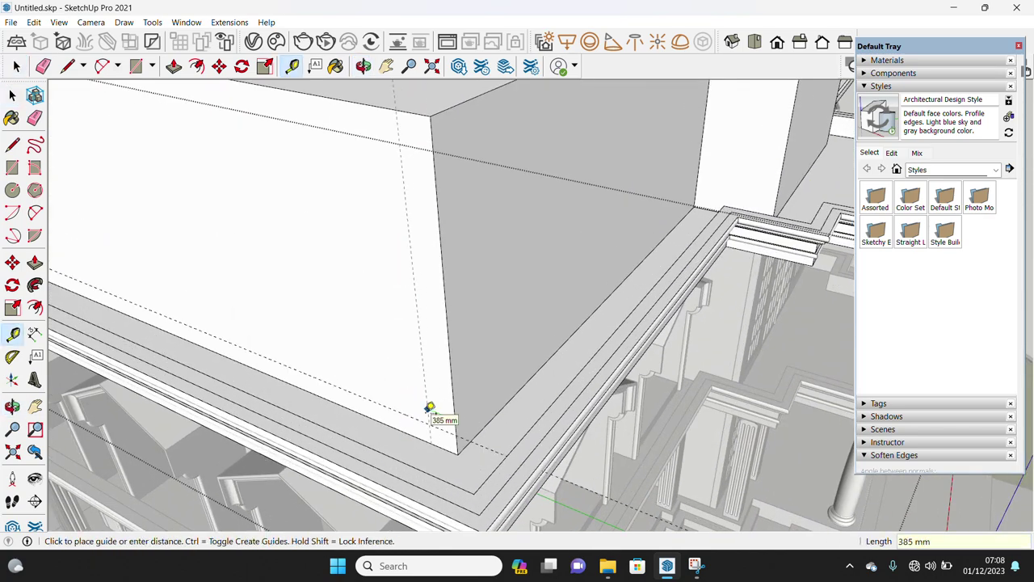
middle_click_drag(433, 425, 240, 393)
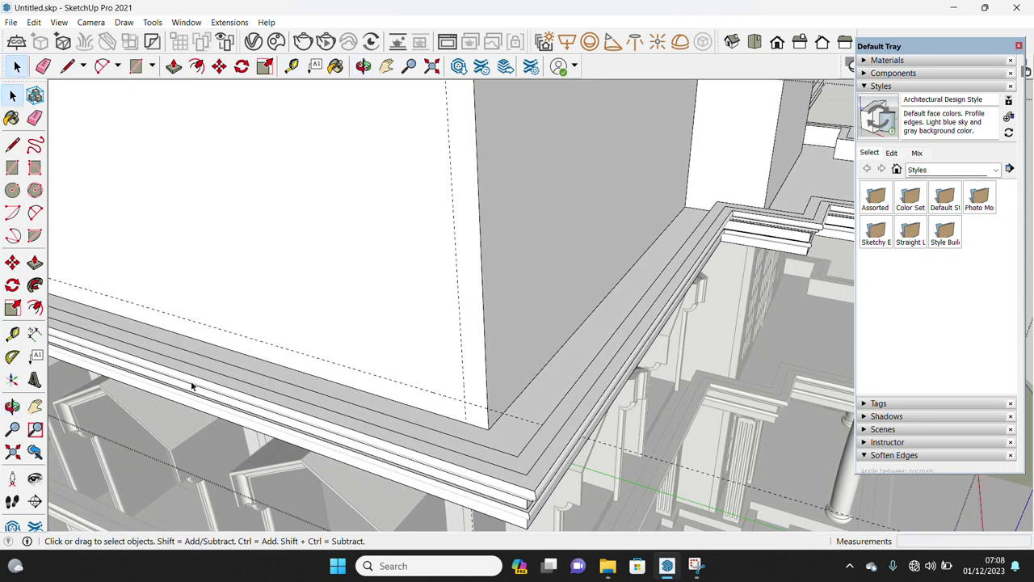
- Place an angled Protractor guide at the block's corner
left_click(11, 359)
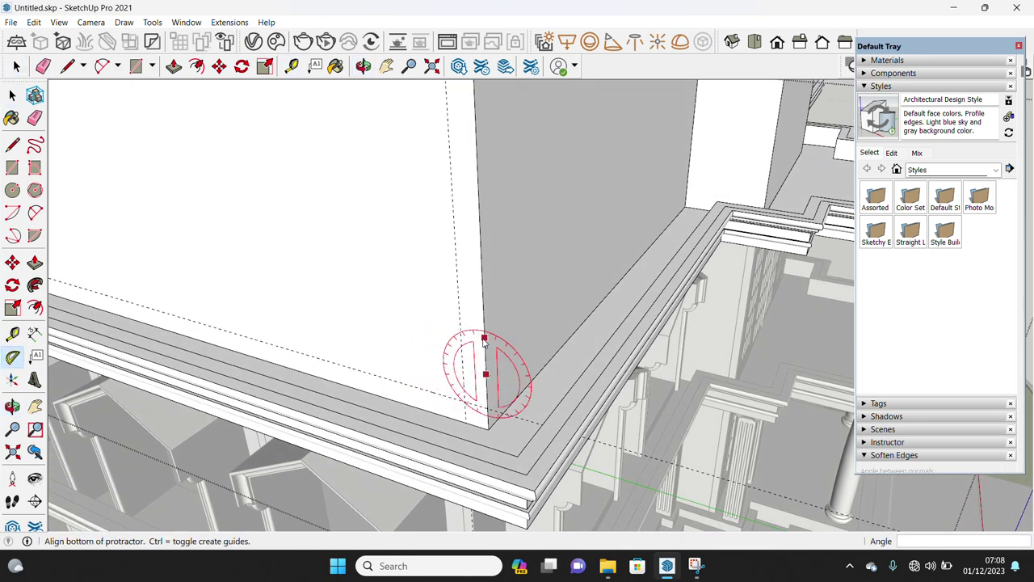
left_click(462, 319)
key("space")
middle_click_drag(468, 343, 482, 353)
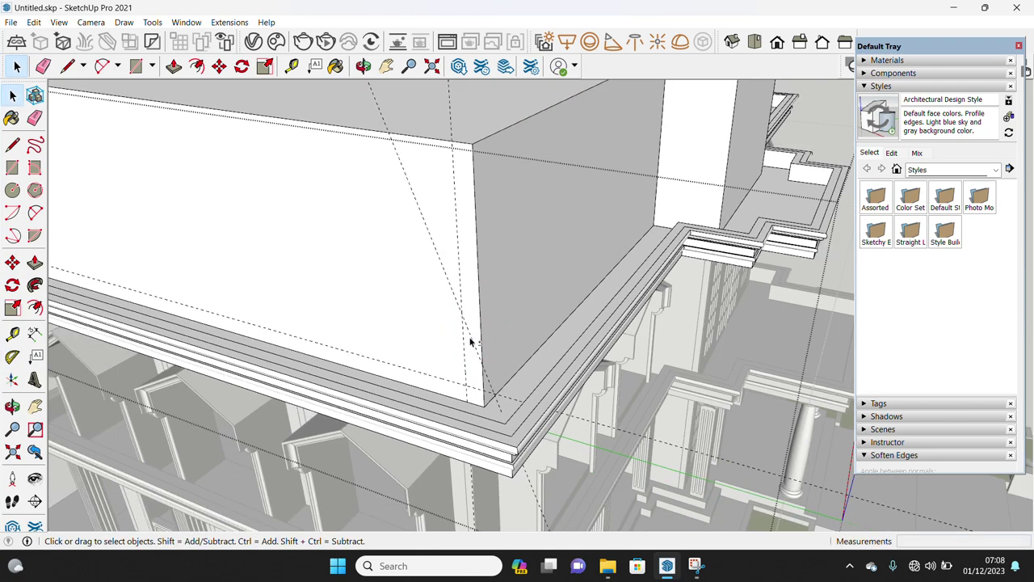
- Draw a sloping line along the 385 mm guide across the block's corner face
key("l")
left_click(491, 380)
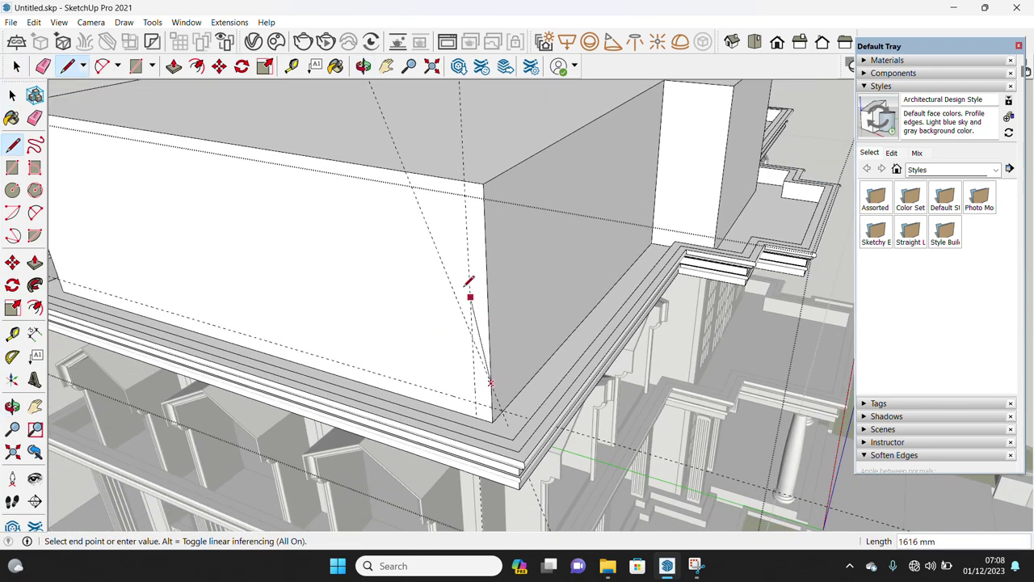
scroll(485, 379, "up", 3)
key("space")
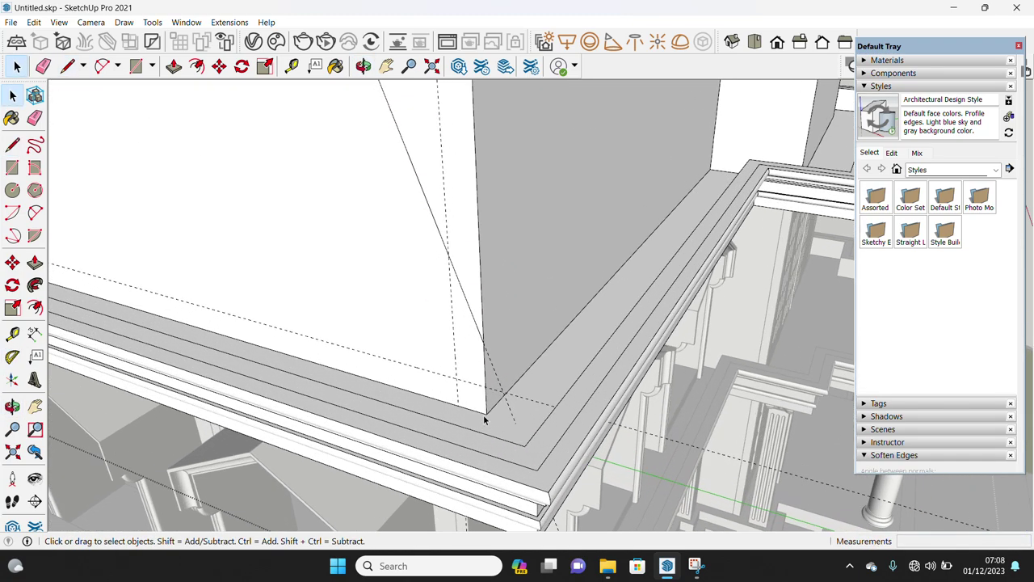
key("l")
key("space")
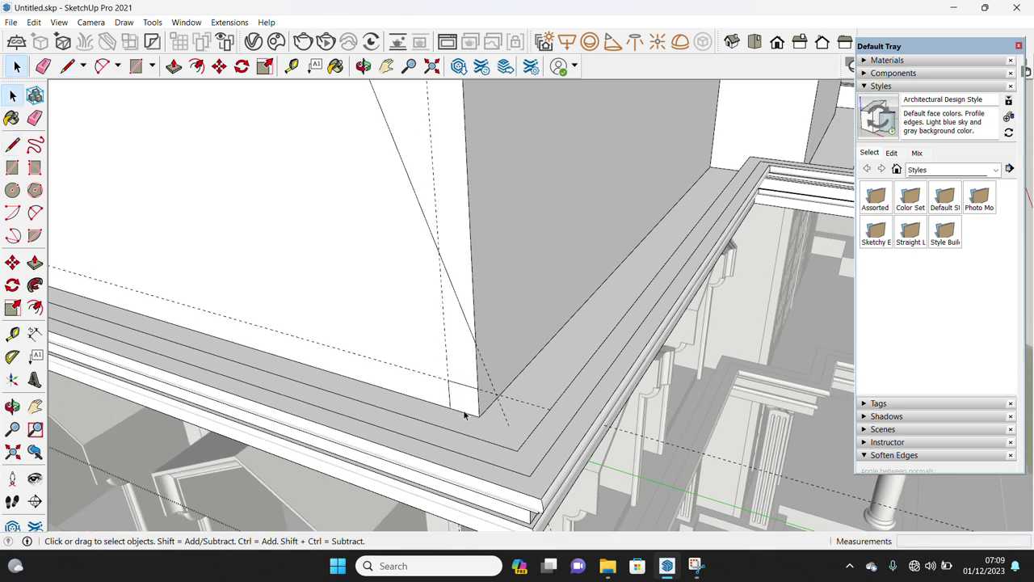
middle_click_drag(453, 396, 471, 193)
left_click(35, 307)
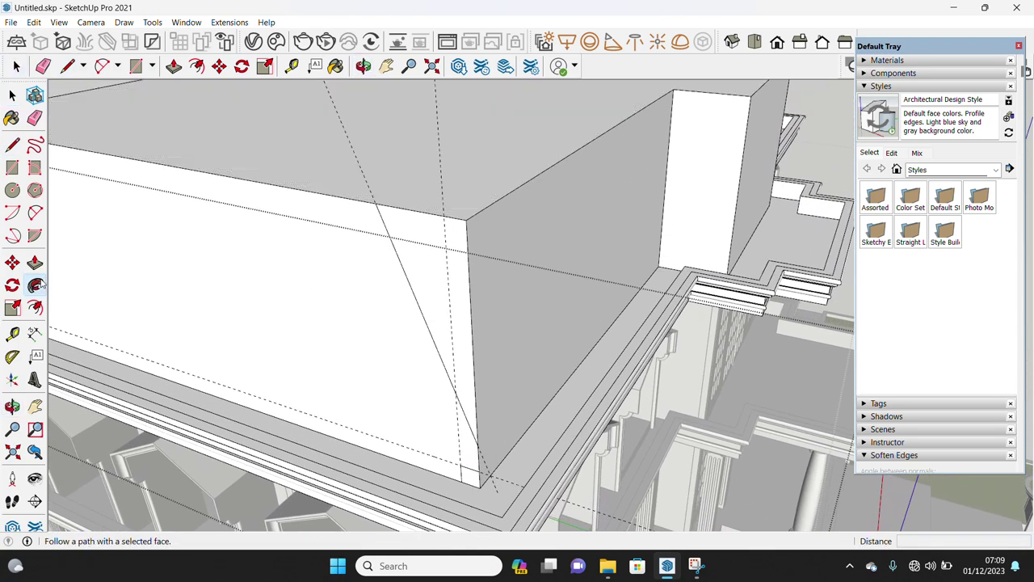
- Follow Me the slope profile around the block top to give it sloping sides
left_click(451, 287)
key("space")
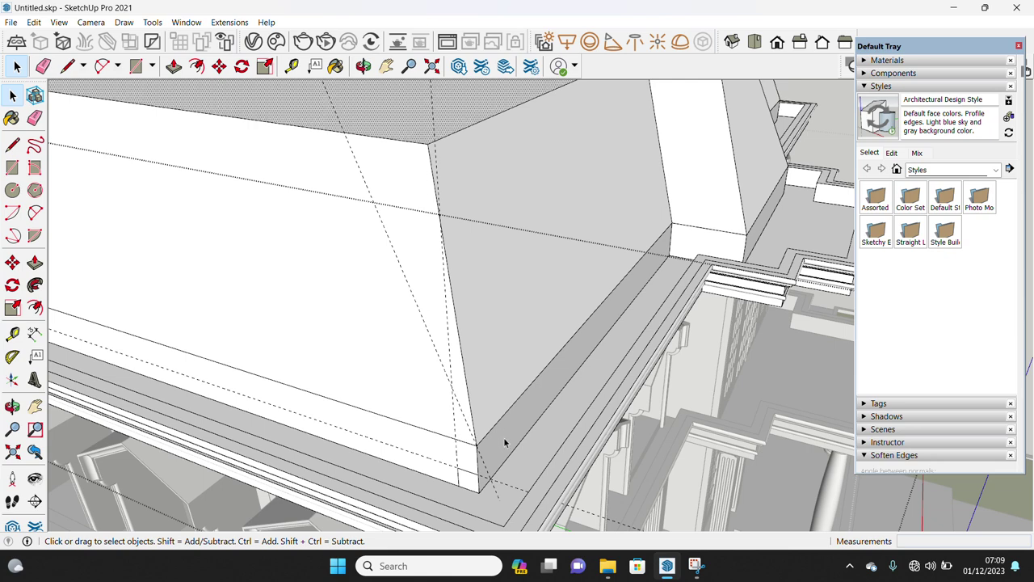
middle_click_drag(506, 440, 69, 412)
left_click(34, 307)
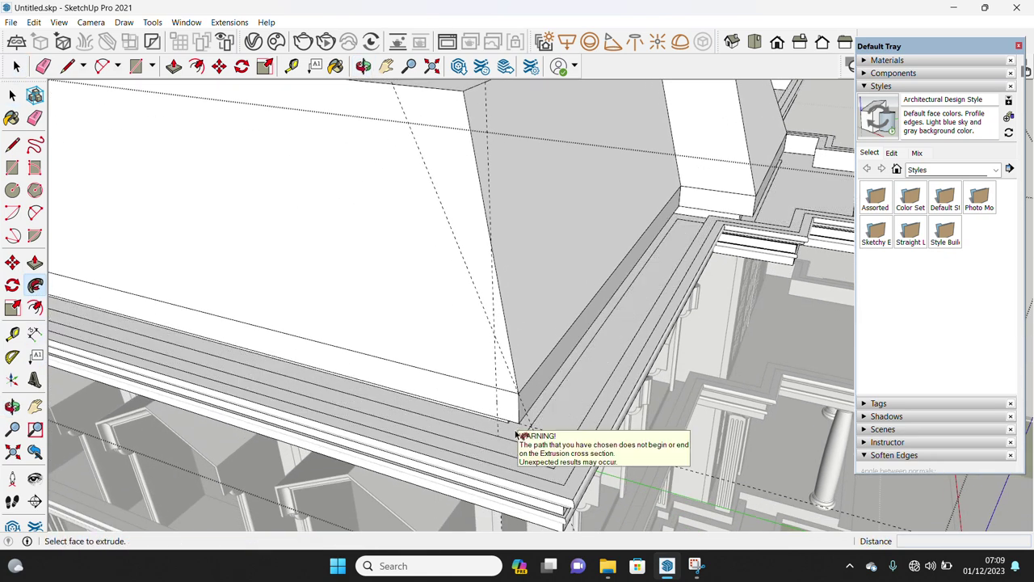
key("space")
scroll(523, 428, "up", 1)
scroll(525, 415, "up", 1)
- Erase a stray edge on the sloped roof block
key("e")
scroll(524, 415, "up", 1)
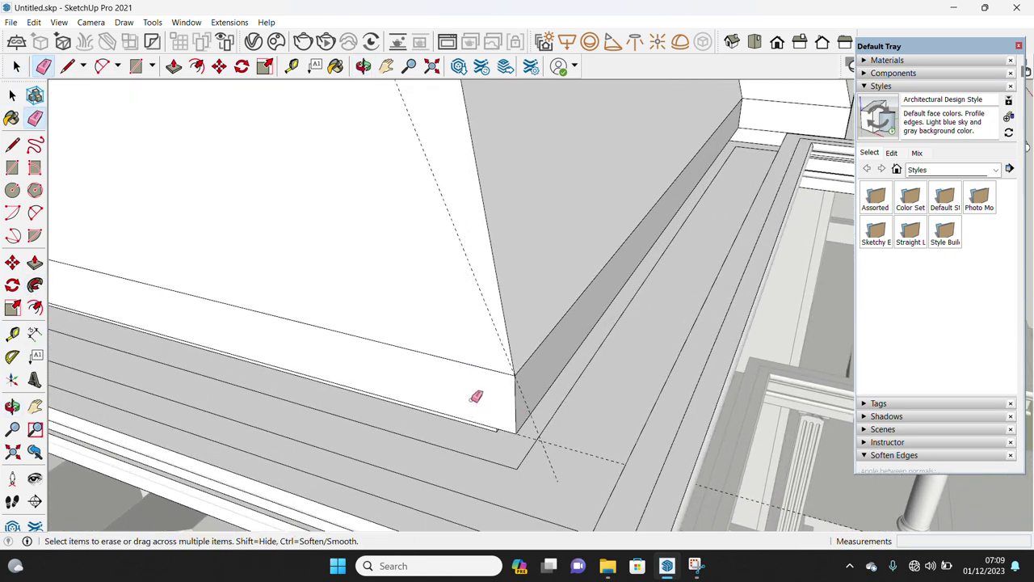
scroll(531, 446, "down", 1)
scroll(526, 454, "down", 1)
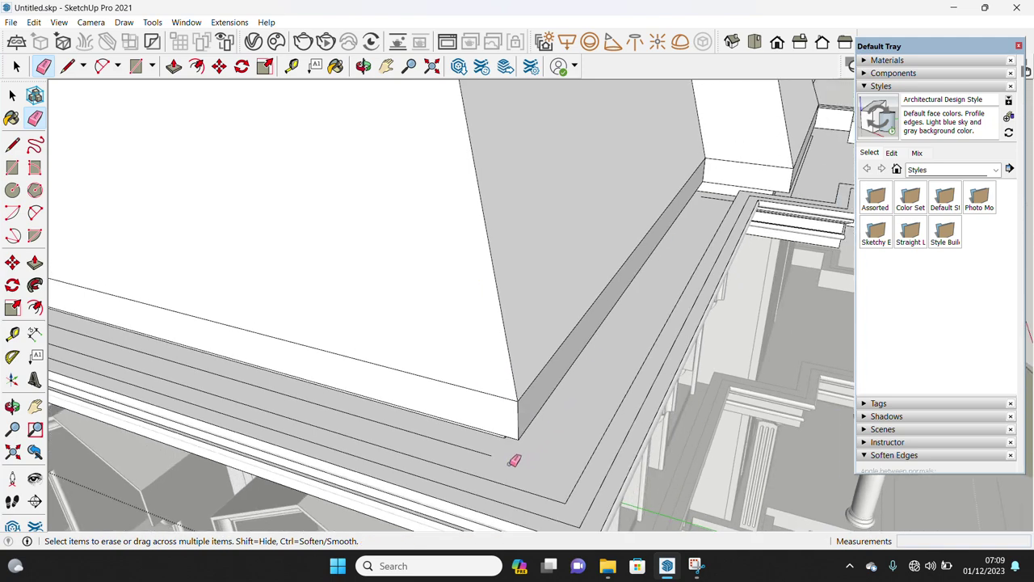
scroll(489, 452, "down", 1)
left_click(431, 65)
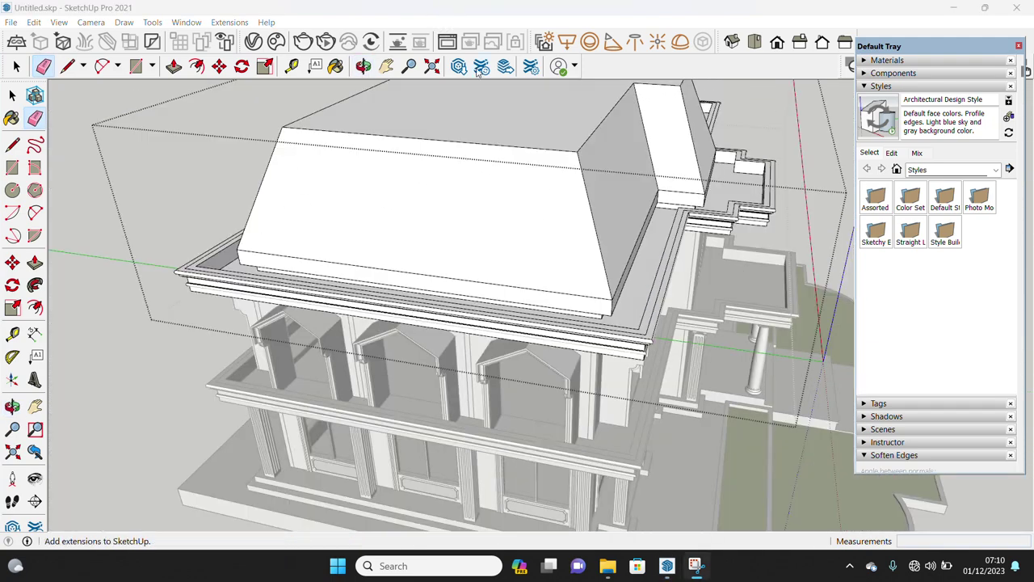
scroll(571, 268, "up", 1)
- Place an angled Protractor guide along the block's front slope
mouse_move(572, 268)
middle_mouse_down()
mouse_move(589, 289)
mouse_move(438, 312)
middle_mouse_up()
scroll(183, 328, "up", 2)
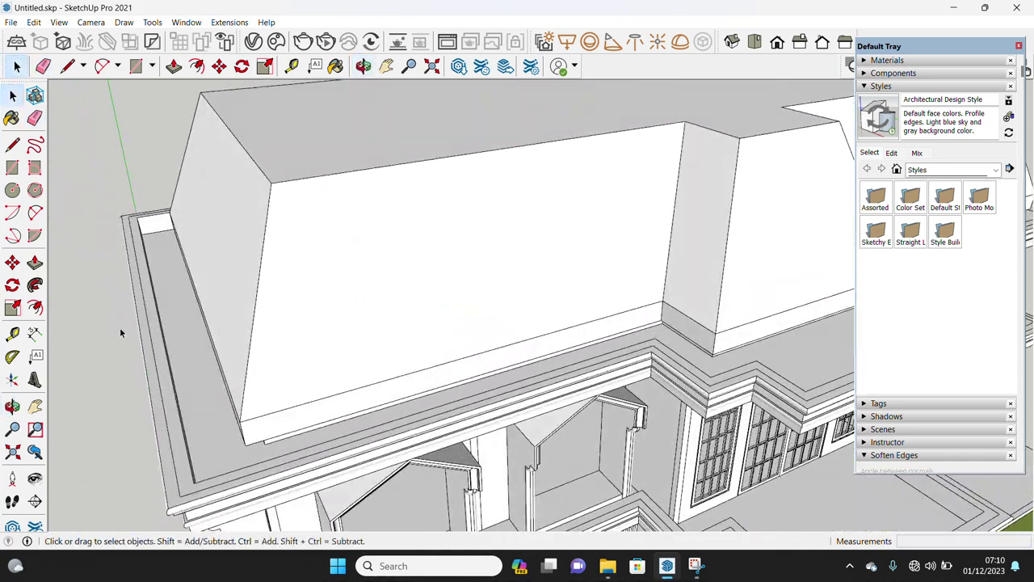
left_click(408, 348)
left_click(442, 338)
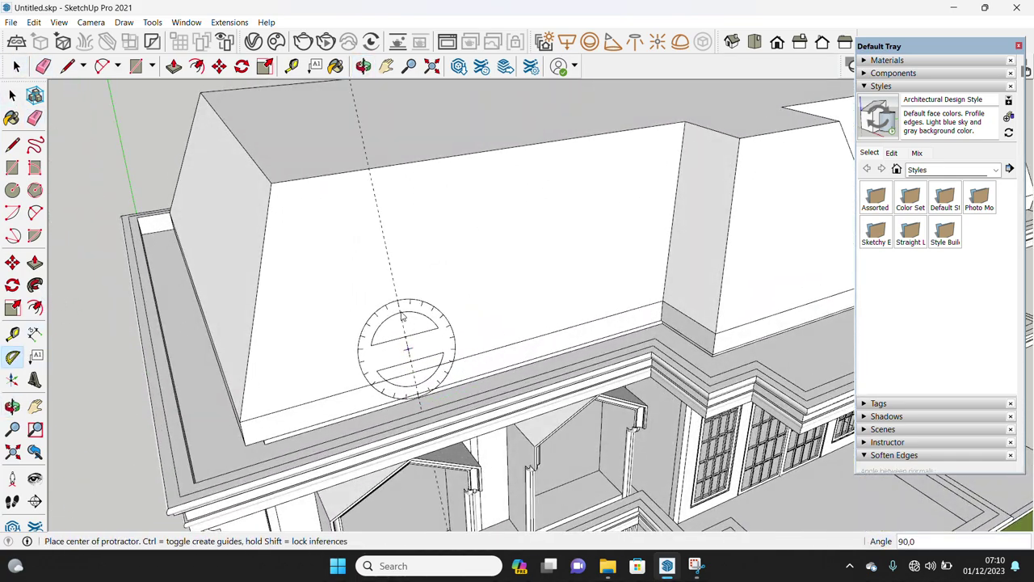
- Add Tape Measure guides parallel to the angled guide, one 236 mm away
key("t")
left_click(400, 310)
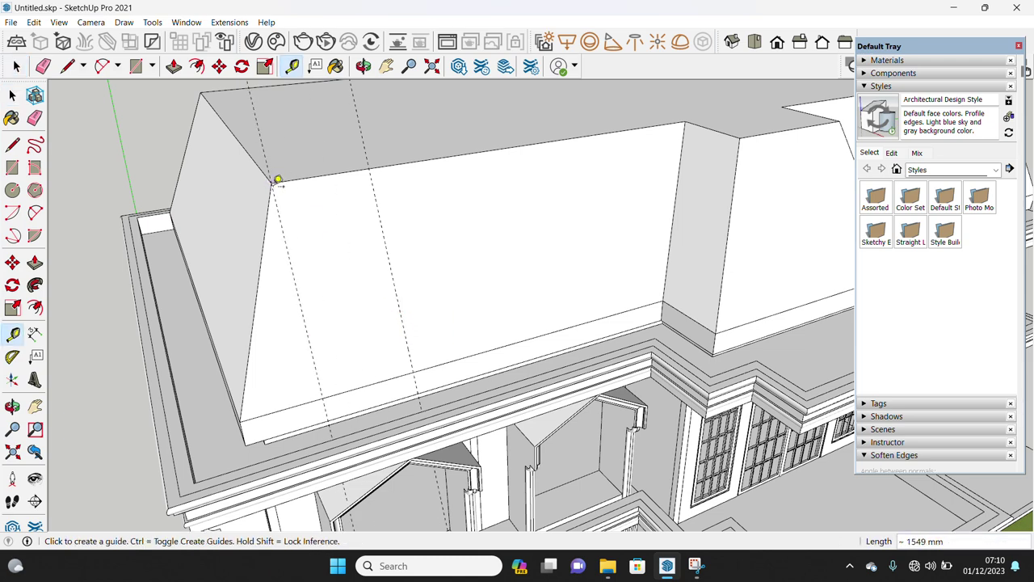
left_click(299, 310)
scroll(301, 311, "up", 1)
left_click(290, 309)
key("space")
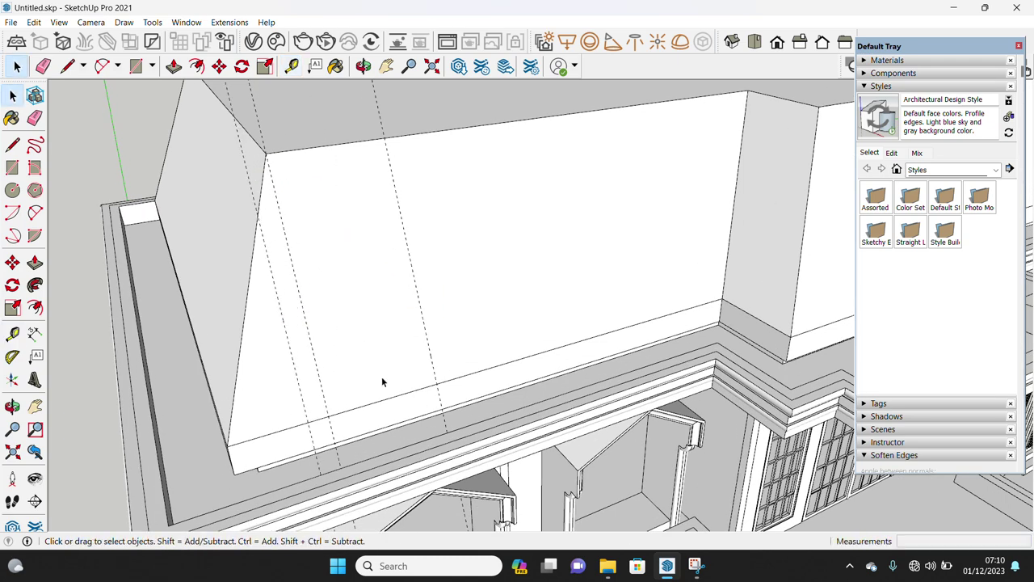
key("space")
middle_click_drag(343, 299, 327, 353)
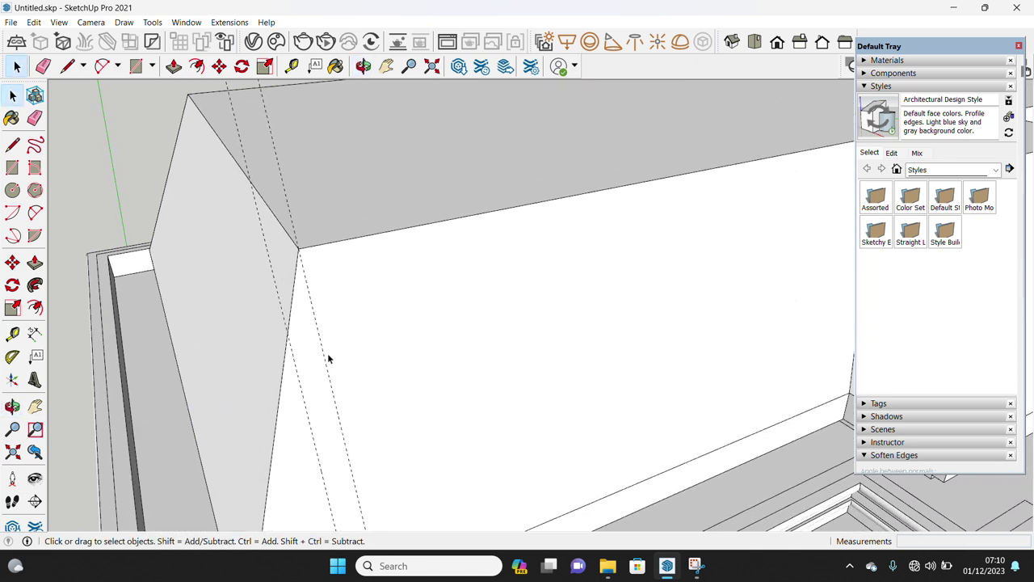
key("l")
scroll(293, 335, "up", 1)
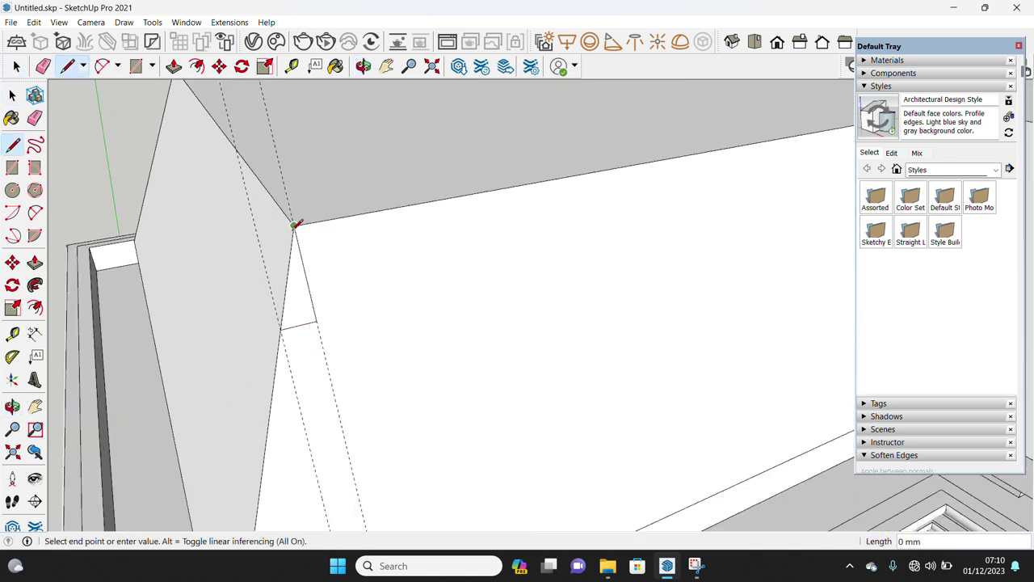
- Draw a small rectangle on the roof slope and erase its leftover edge
left_click(295, 225)
key("space")
key("l")
left_click(288, 327)
key("space")
key("e")
left_click(302, 265)
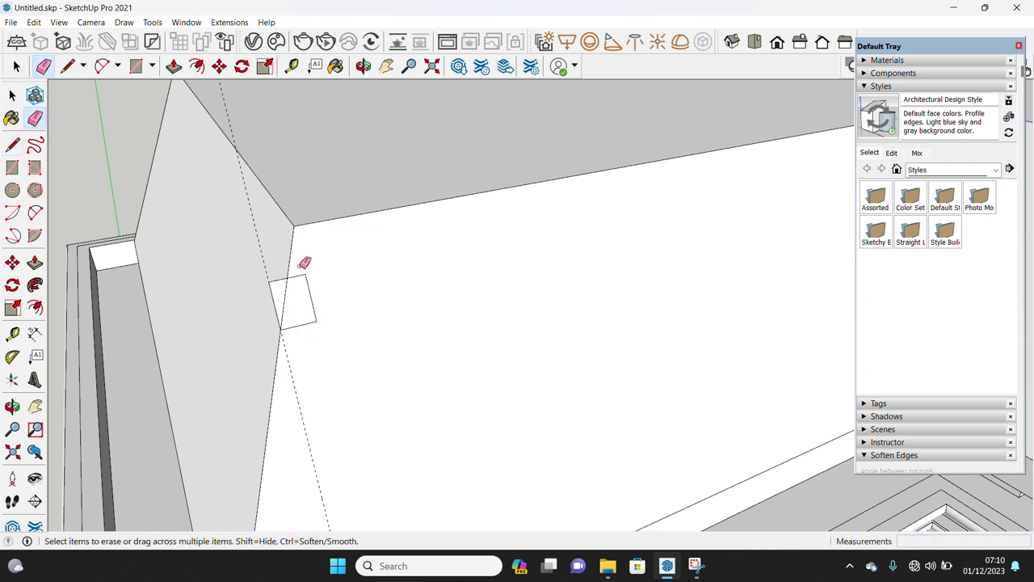
key("space")
- Group the small rectangle and turn it into a component
double_click(303, 312)
right_click(302, 312)
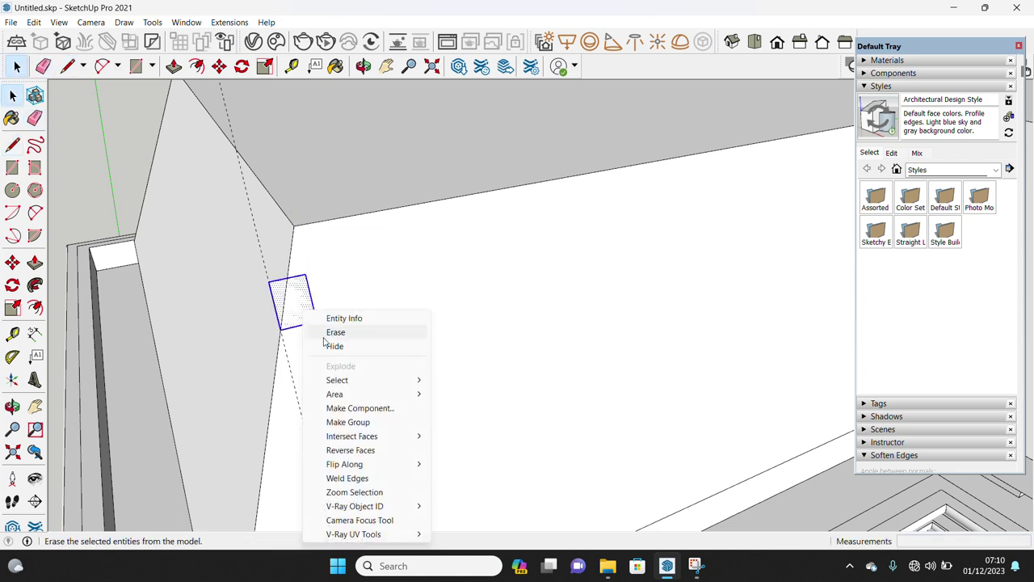
left_click(346, 421)
right_click(301, 312)
left_click(350, 161)
left_click(533, 420)
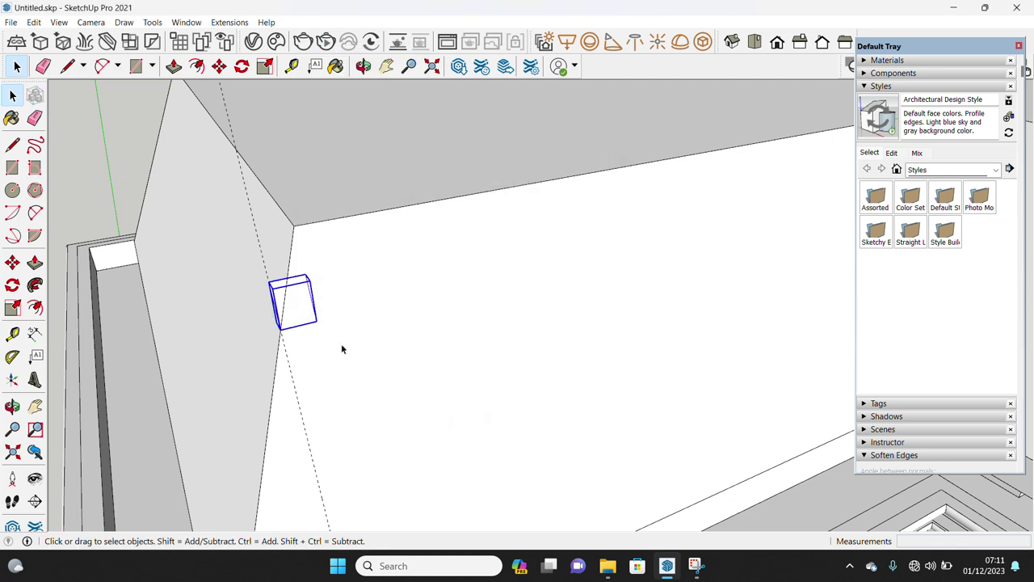
scroll(295, 331, "up", 2)
- Copy the component just above the original on the slope
key("m")
key("ctrl")
left_click(268, 328)
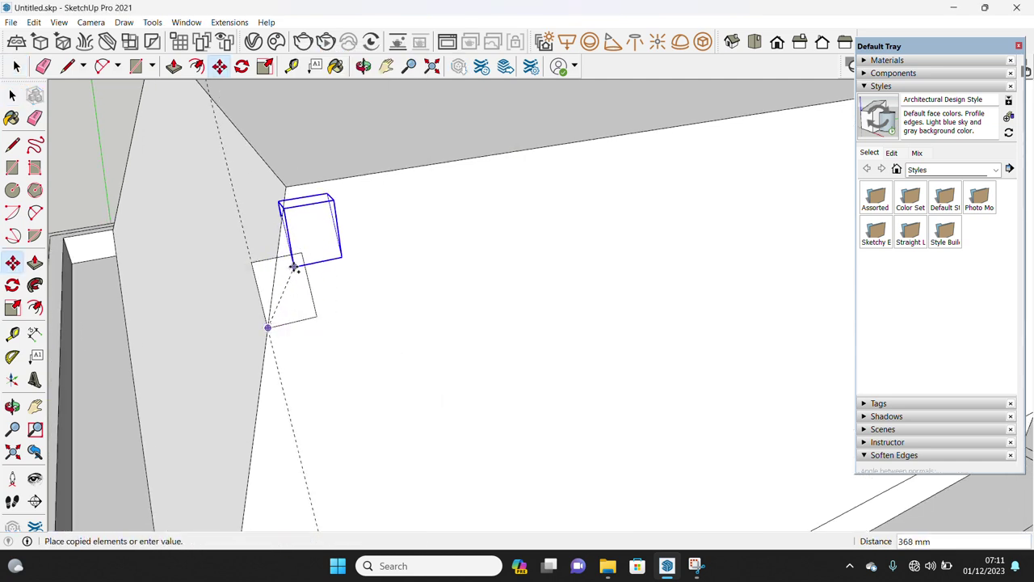
left_click(277, 258)
key("space")
- Group the two stacked components together and open the group for editing
right_click(275, 287)
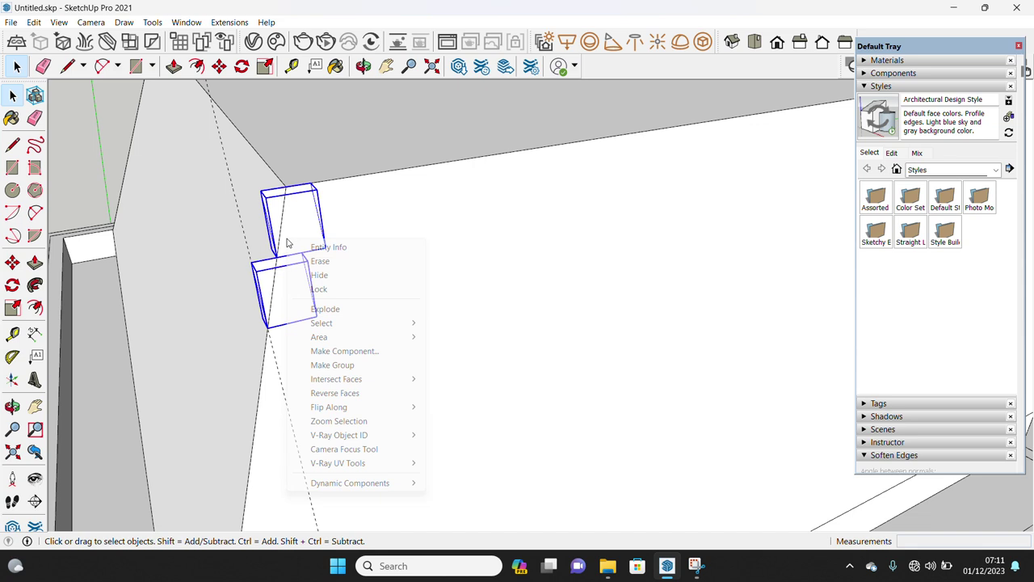
left_click(330, 363)
double_click(270, 288)
left_click(889, 87)
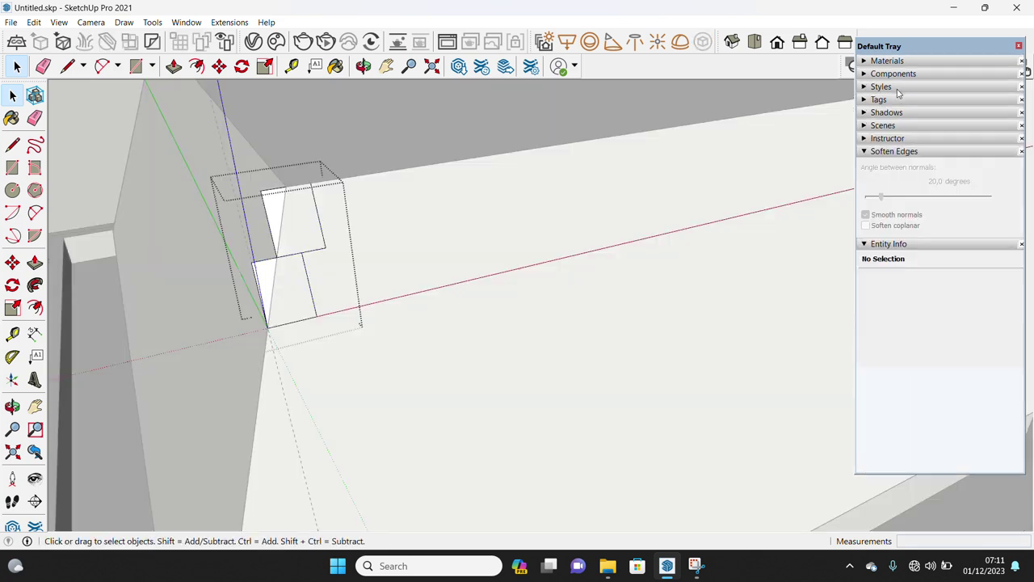
- Paint the tile shape with a material from the Materials library
left_click(887, 61)
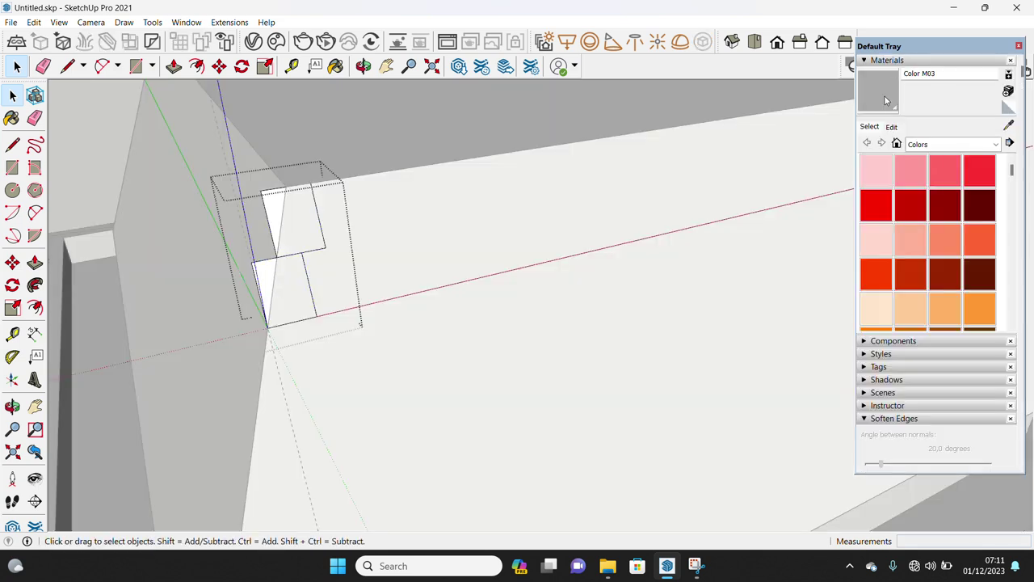
key("space")
triple_click(277, 224)
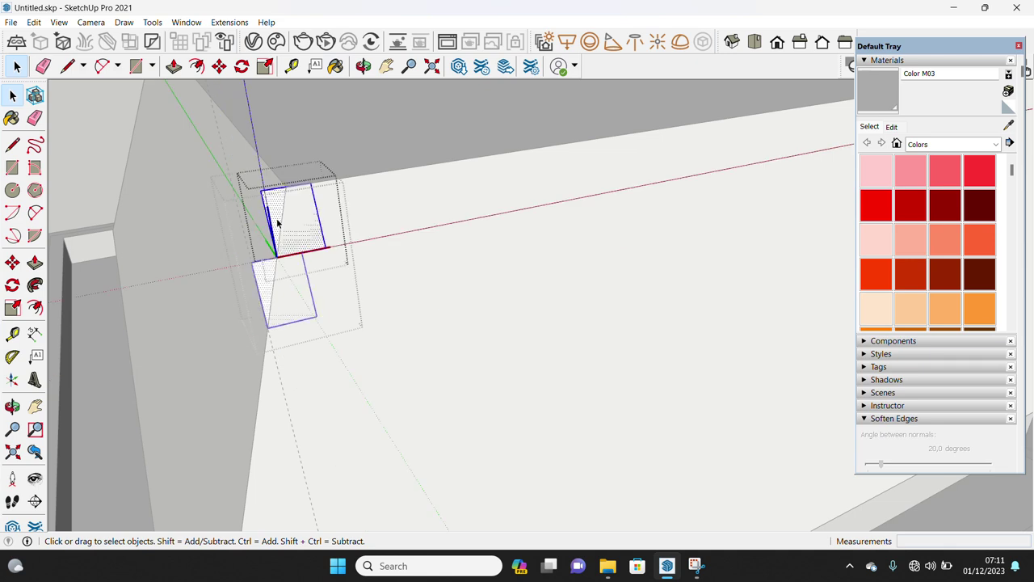
left_click(859, 99)
key("space")
middle_click_drag(290, 243, 288, 240)
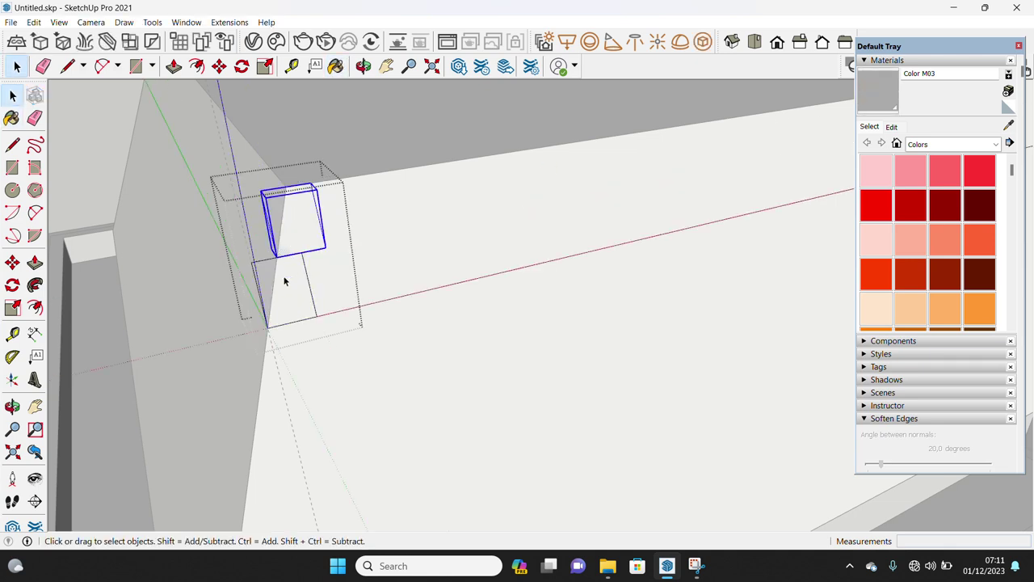
- Copy the tile pair one step down the slope and array it 15 times
key("m")
left_click(310, 182, "ctrl")
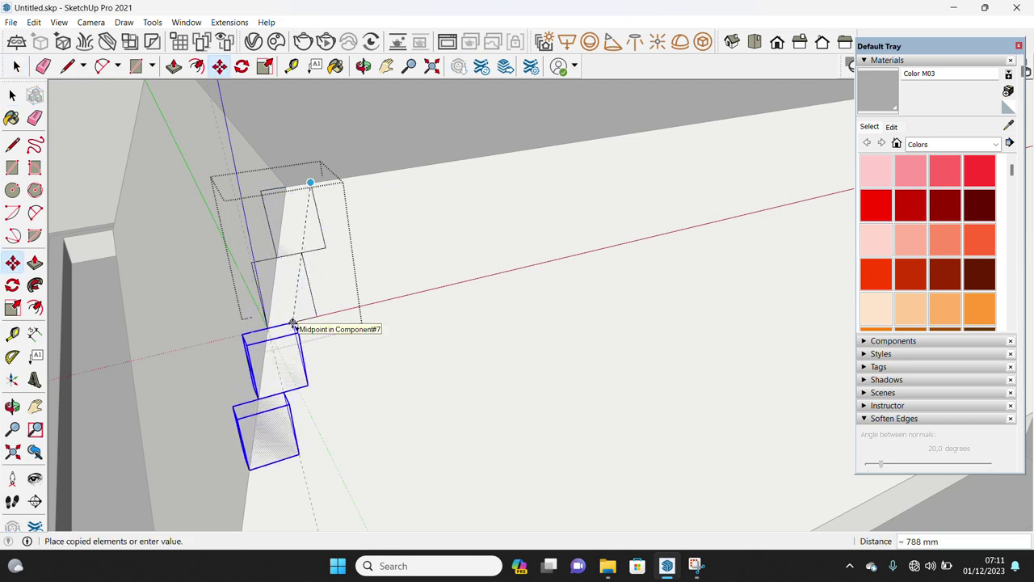
left_click(293, 324)
type("*15")
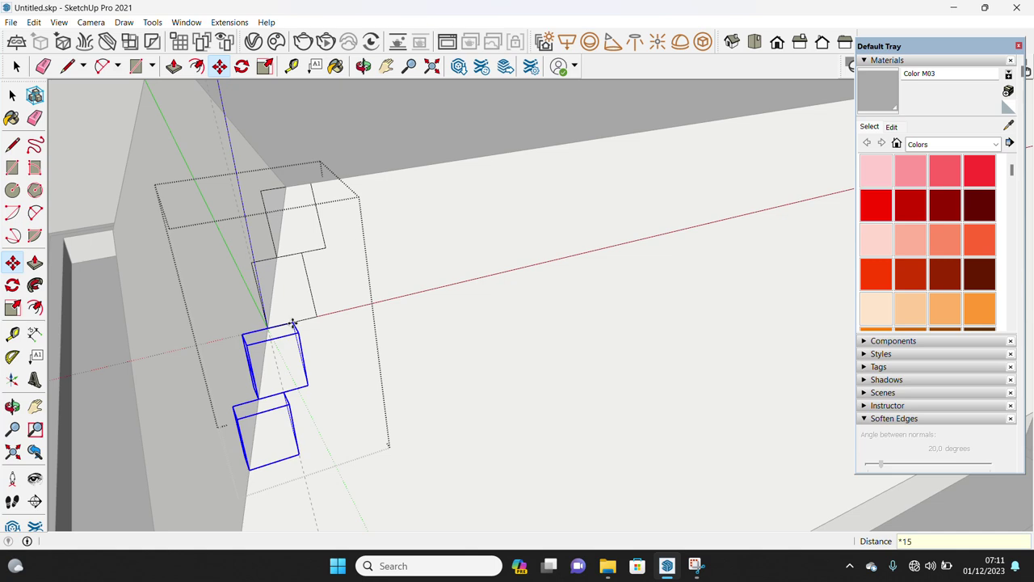
key("Return")
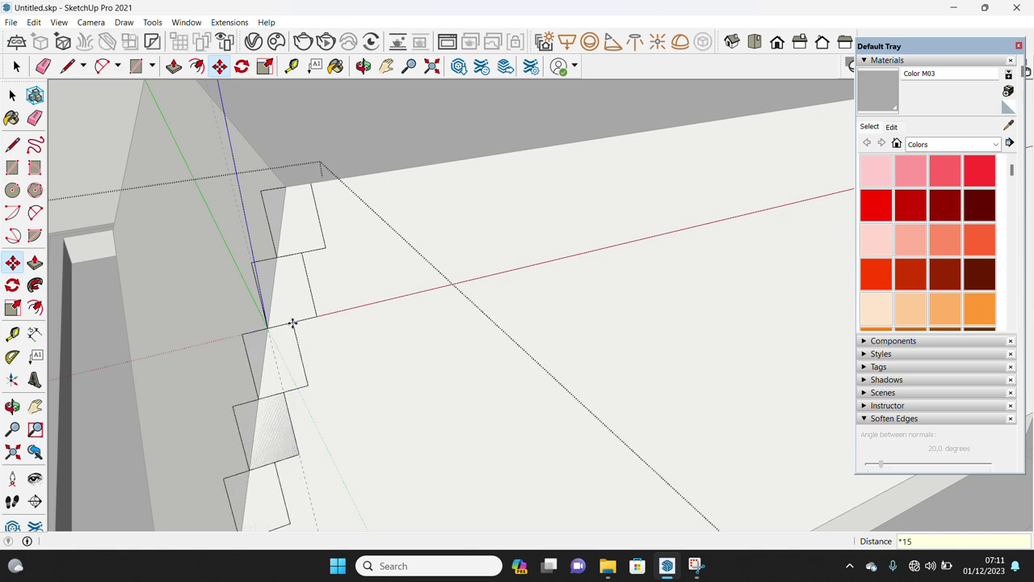
key("space")
middle_click_drag(294, 323, 343, 322)
scroll(343, 321, "down", 3)
middle_click_drag(356, 281, 328, 319)
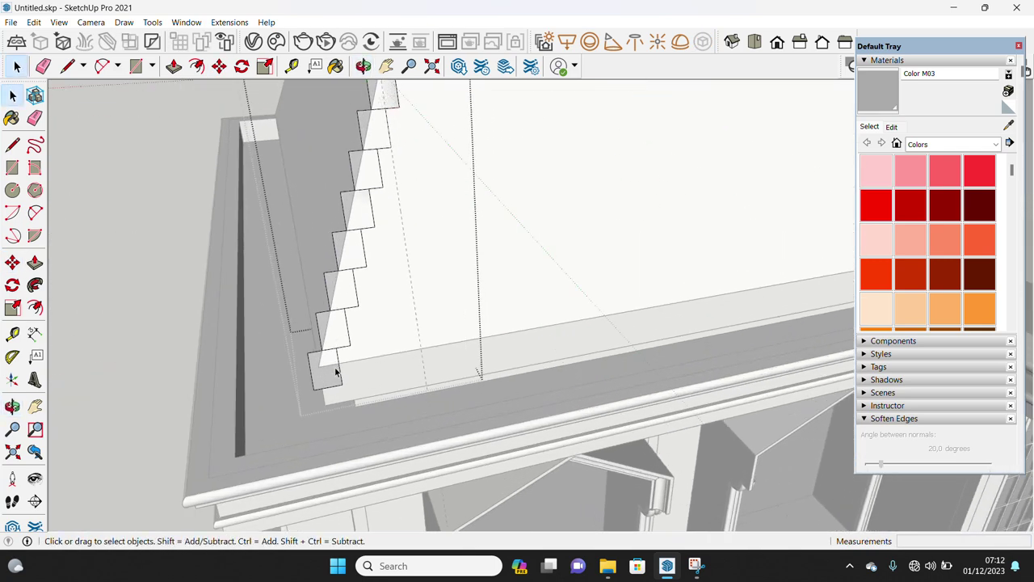
- Copy the tile column 270 mm sideways and array it 15 times across the slope
left_click_drag(471, 377, 472, 378)
scroll(331, 217, "up", 3)
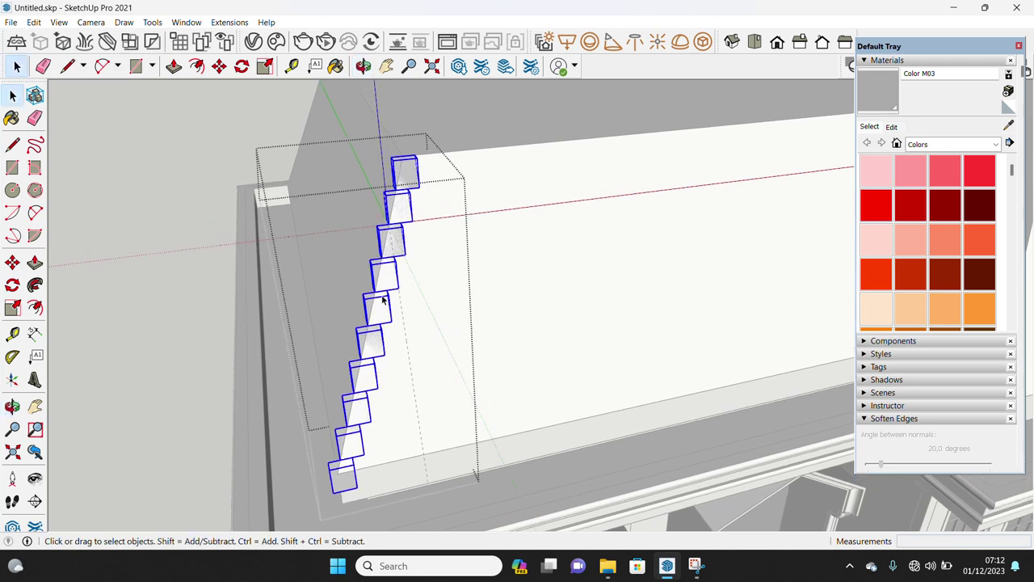
scroll(355, 323, "up", 3)
key("m")
left_click(352, 323)
key("ctrl")
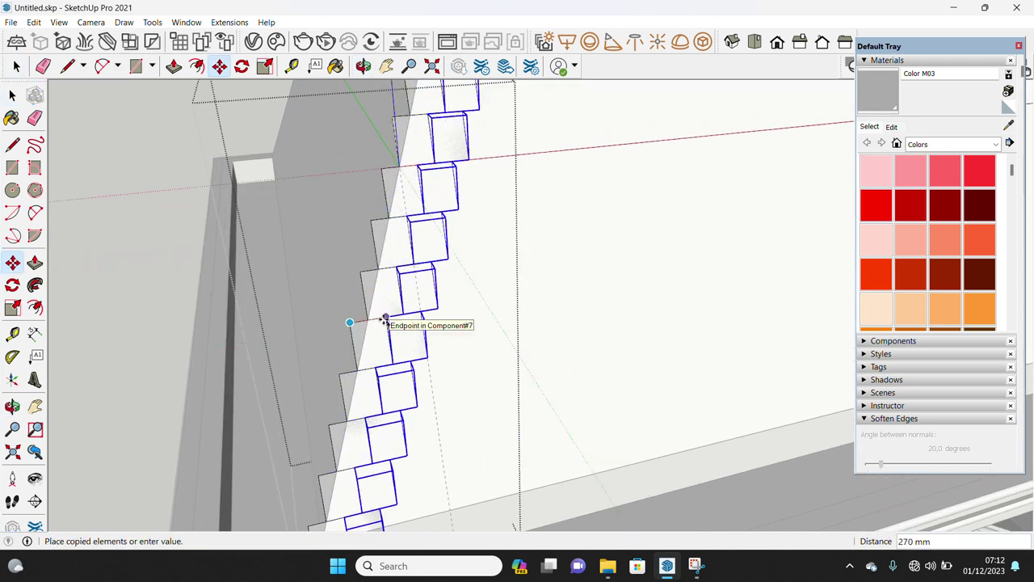
left_click(385, 320)
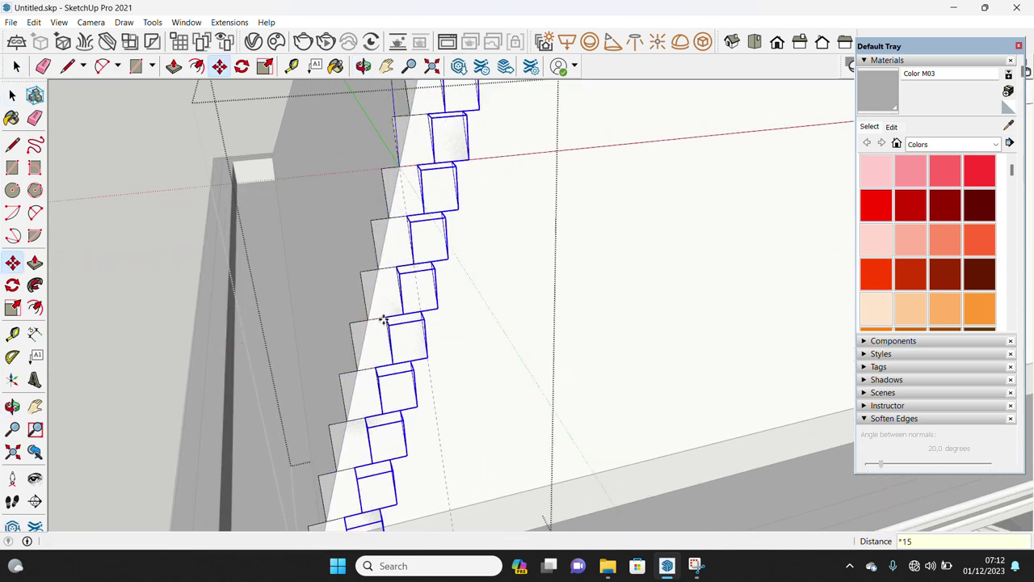
key("Return")
key("space")
middle_click_drag(385, 320, 429, 387)
middle_click_drag(440, 321, 459, 252)
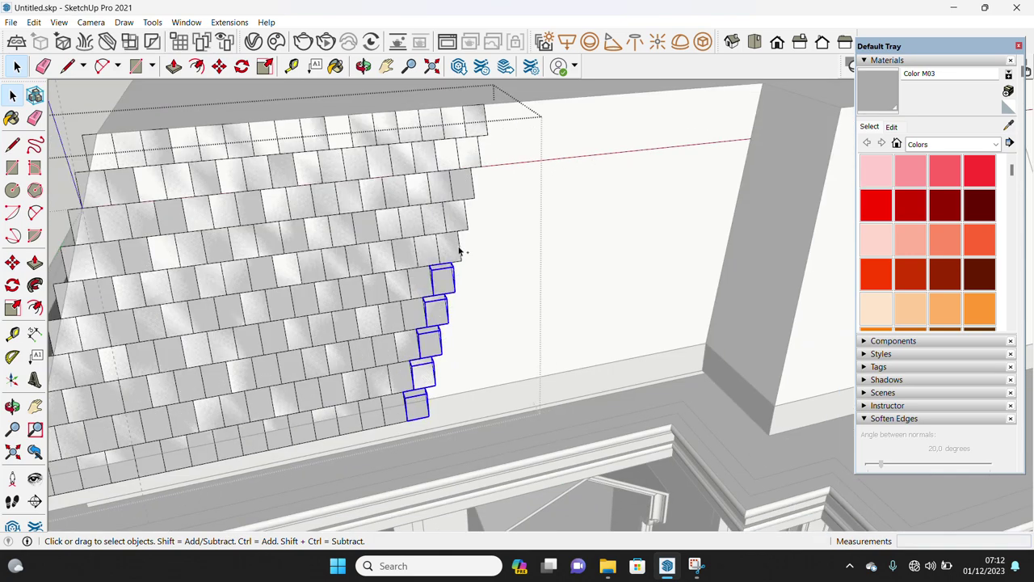
middle_click_drag(482, 122, 456, 424)
- Close the tile group and select the finished tiled roof panel
key("m")
left_click(408, 442)
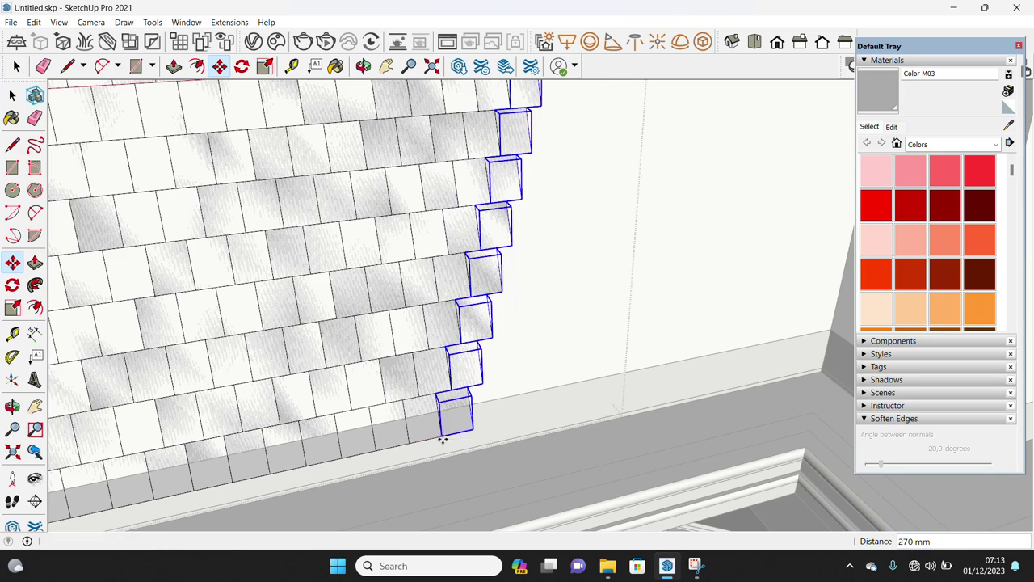
scroll(443, 439, "down", 3)
key("space")
mouse_move(442, 438)
middle_mouse_down()
mouse_move(596, 341)
mouse_move(434, 354)
middle_mouse_up()
key("Escape")
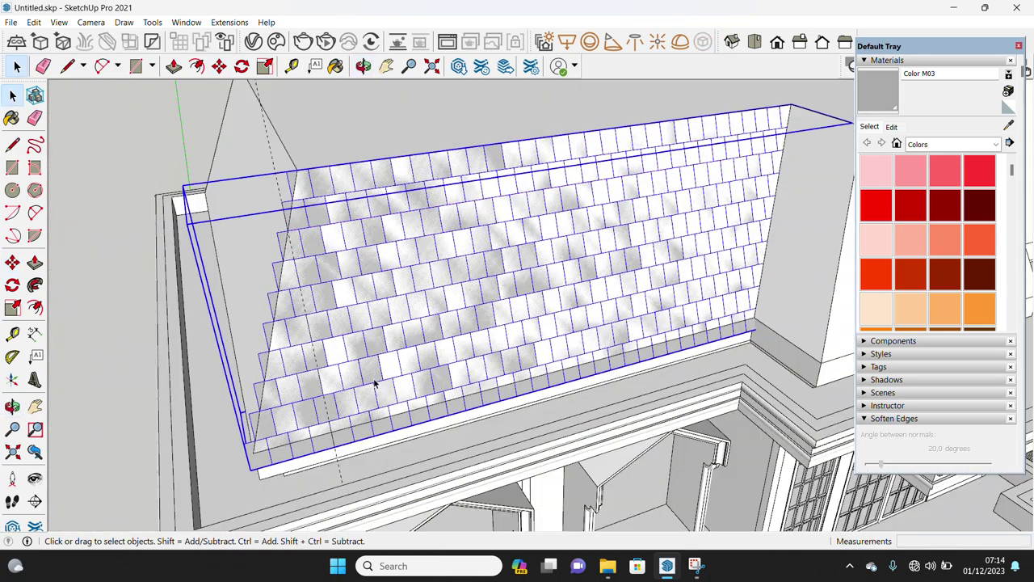
scroll(369, 393, "up", 2)
scroll(352, 482, "down", 2)
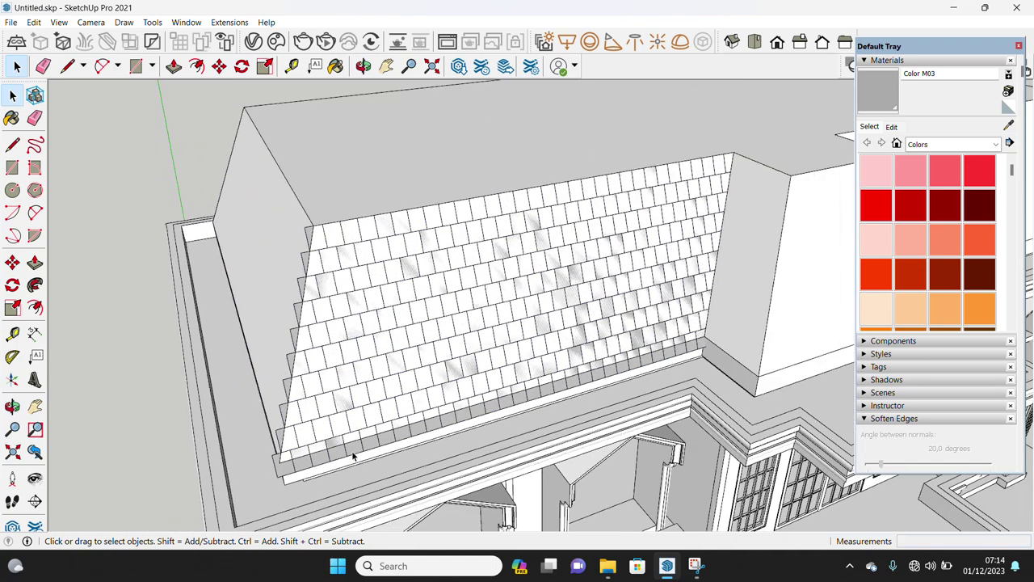
left_click(341, 436)
- Move-copy the shingle panel onto the neighbouring roof slope
scroll(293, 442, "up", 2)
key("m")
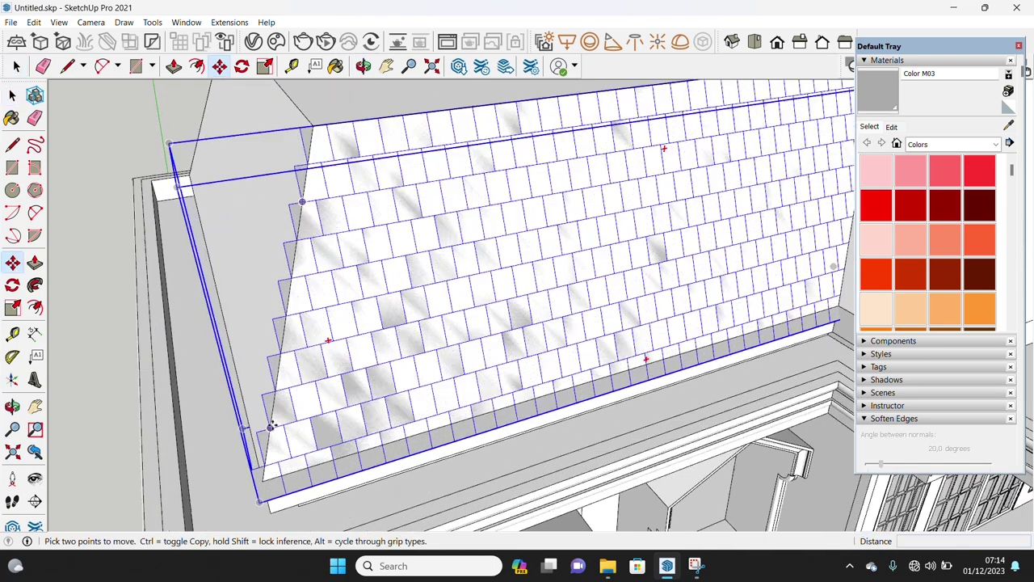
scroll(296, 423, "up", 2)
mouse_move(294, 423)
middle_mouse_down()
mouse_move(342, 415)
mouse_move(420, 451)
middle_mouse_up()
key("space")
scroll(330, 404, "down", 3)
left_click(377, 466)
scroll(377, 466, "down", 3)
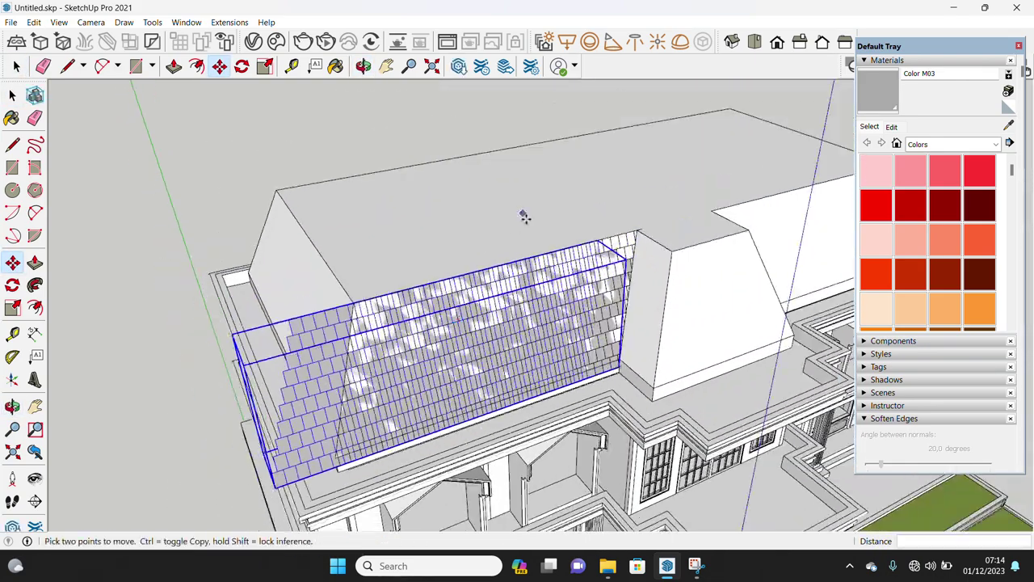
left_click(519, 210)
middle_click_drag(374, 261, 311, 380)
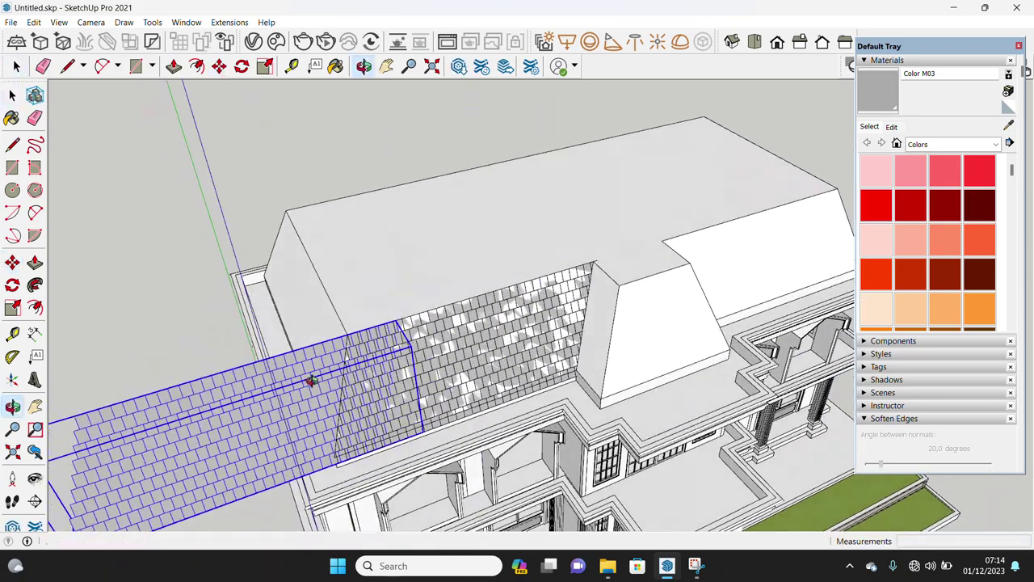
- Rotate the copied panel -90° and flip it along the group's red axis
left_click(369, 343)
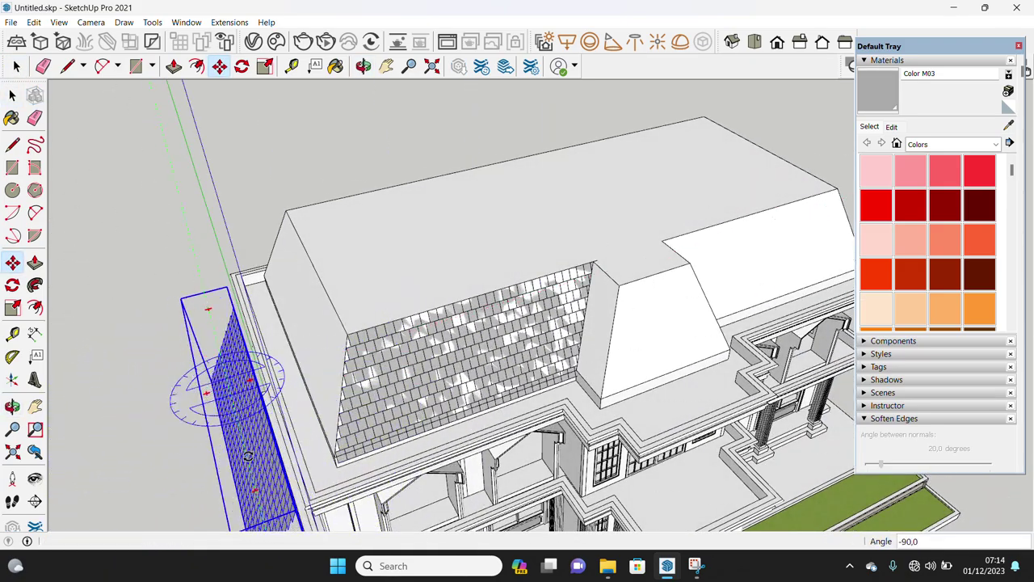
left_click(247, 455)
middle_click_drag(248, 455, 450, 345)
key("space")
right_click(427, 330)
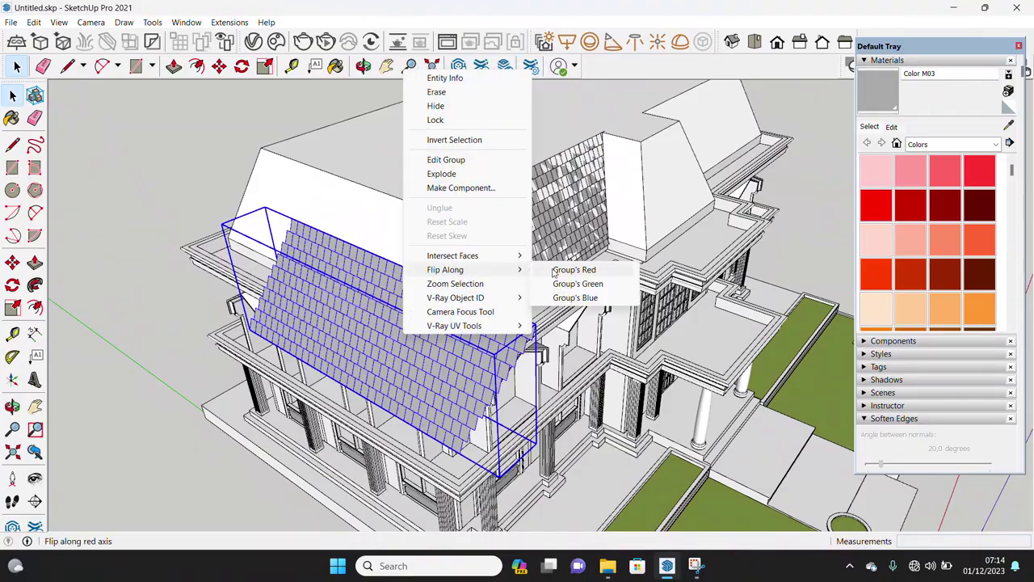
left_click(574, 270)
- Orbit and zoom to check the mirrored panel against the roof slope
scroll(464, 280, "up", 3)
scroll(501, 329, "up", 3)
mouse_move(511, 295)
middle_mouse_down()
mouse_move(452, 243)
mouse_move(428, 202)
mouse_move(410, 224)
middle_mouse_up()
scroll(424, 194, "up", 2)
scroll(420, 187, "up", 2)
scroll(417, 240, "down", 3)
key("space")
mouse_move(329, 299)
middle_mouse_down()
mouse_move(318, 307)
mouse_move(349, 302)
middle_mouse_up()
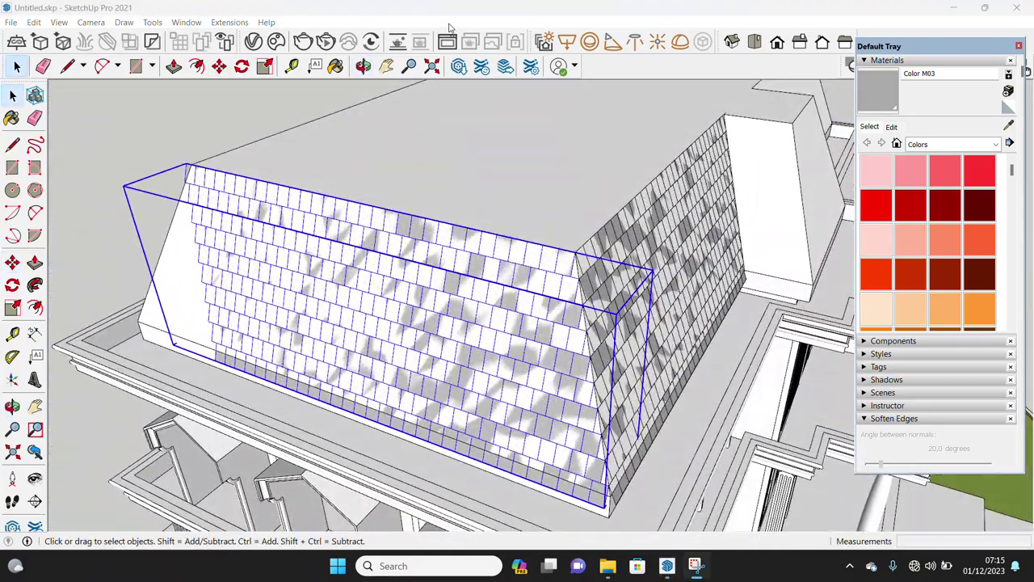
scroll(296, 233, "up", 3)
- Open the copied panel for editing and select the two-tile piece at its sloped edge
double_click(218, 363)
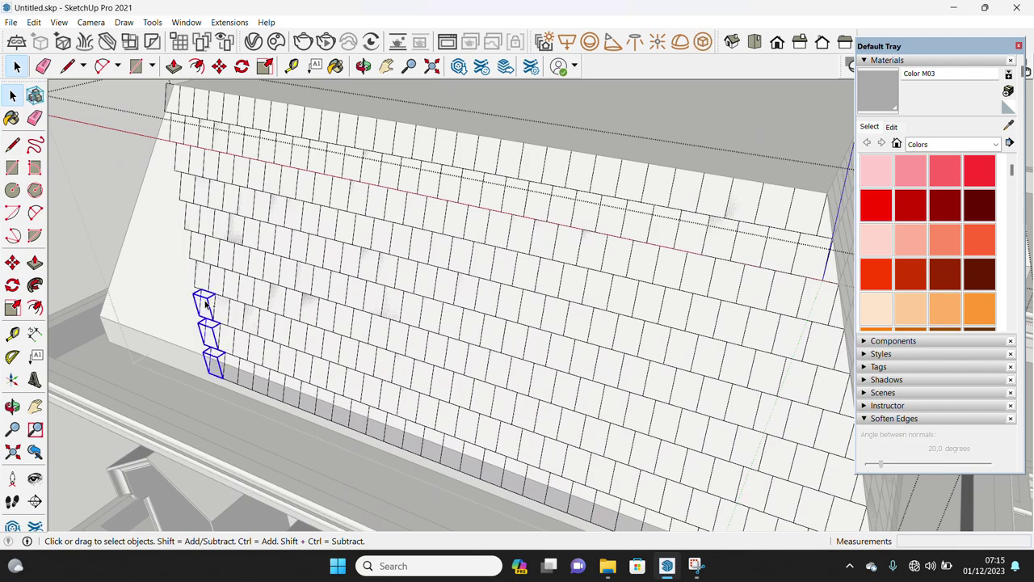
middle_click_drag(184, 125, 263, 394)
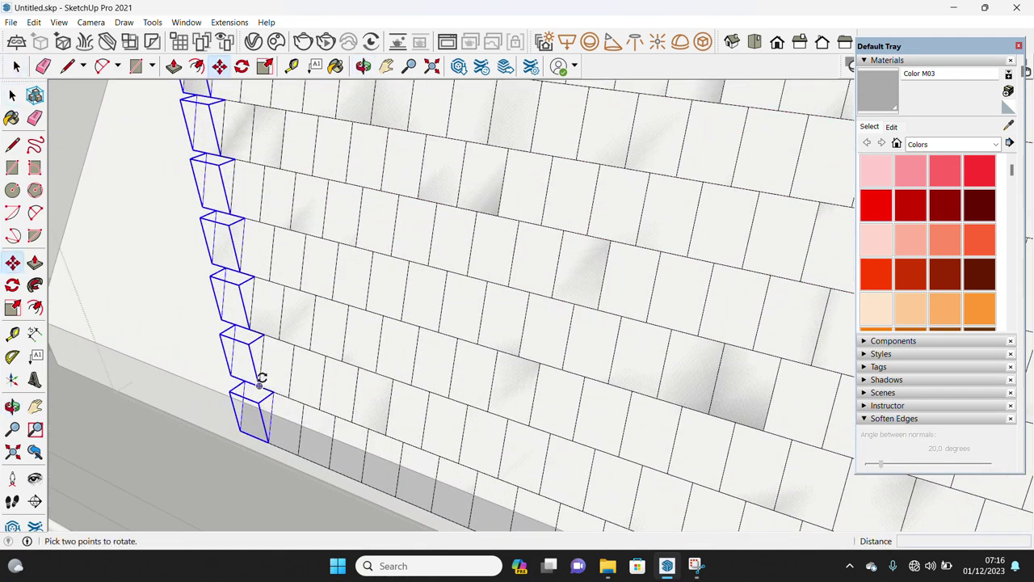
key("Return")
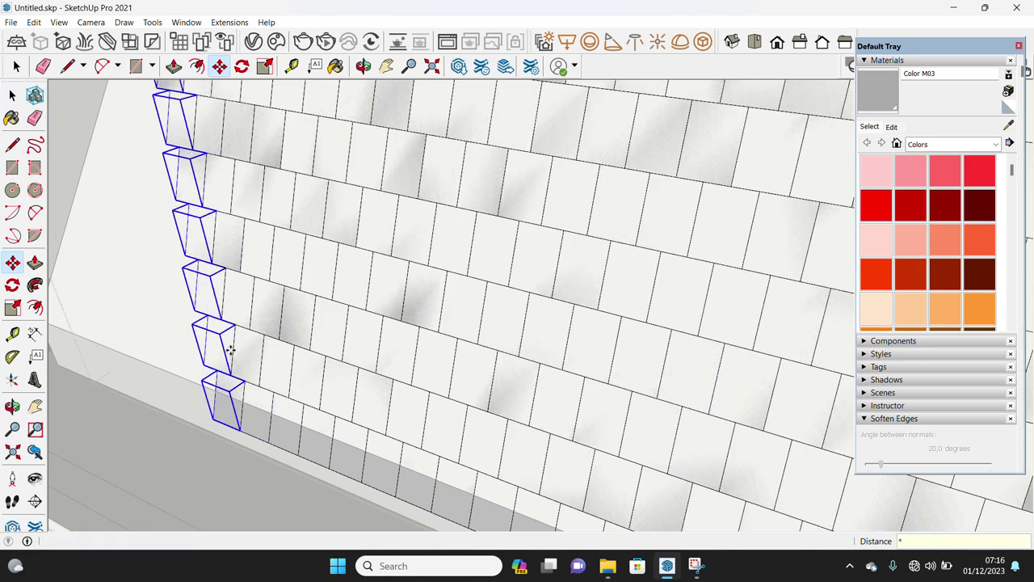
scroll(229, 350, "down", 3)
scroll(226, 342, "down", 3)
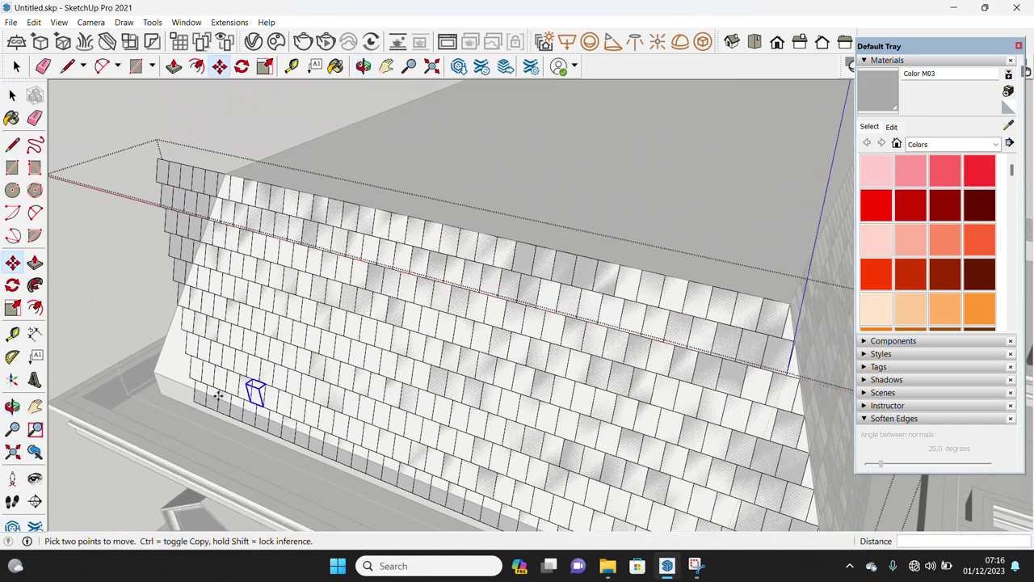
scroll(206, 386, "up", 4)
key("space")
left_click(192, 357)
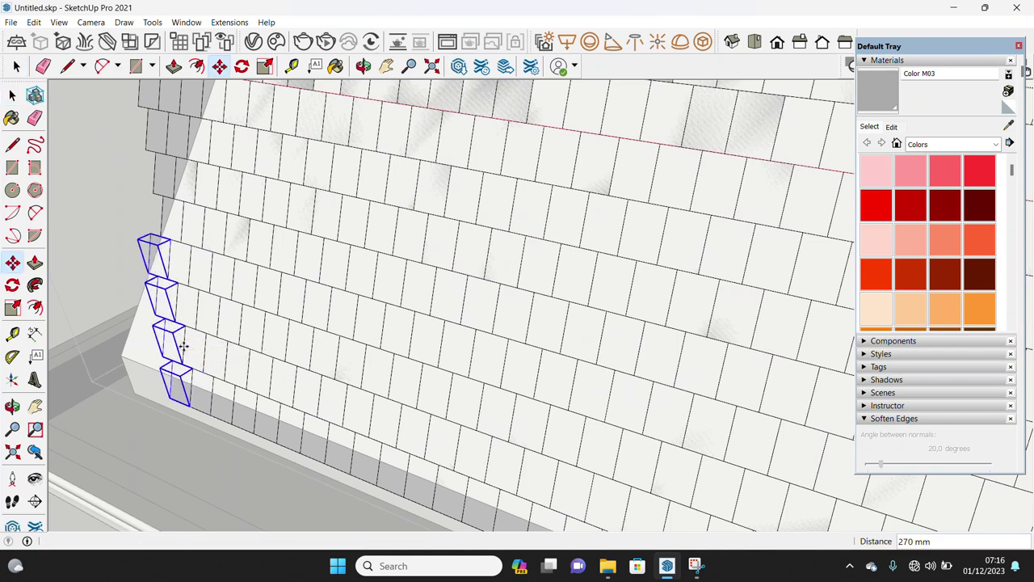
- Orbit around the tiled roof to check the edge tiles shifted 270 mm
key("space")
mouse_move(189, 345)
middle_mouse_down()
mouse_move(386, 344)
mouse_move(439, 304)
mouse_move(455, 342)
mouse_move(479, 358)
middle_mouse_up()
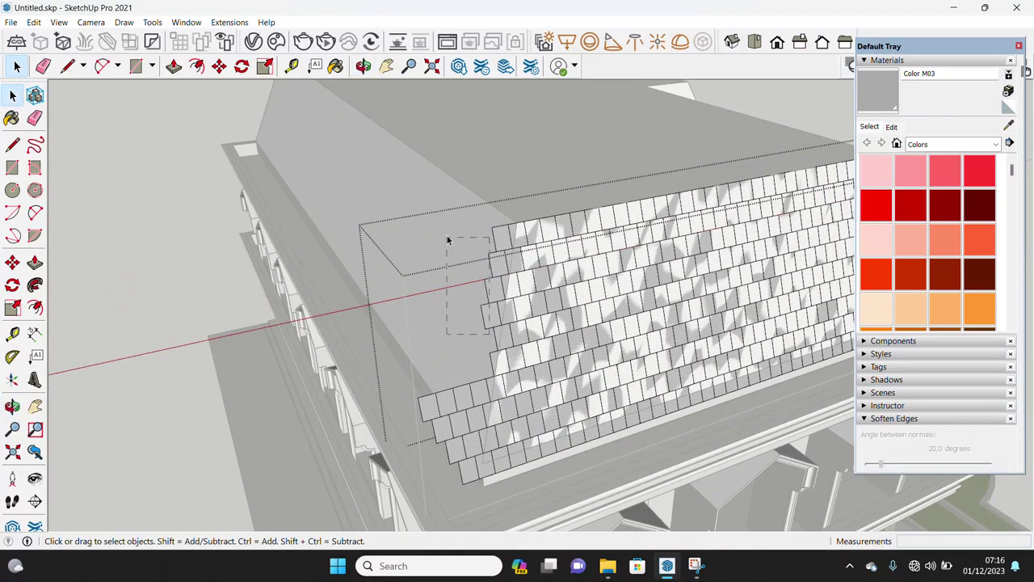
mouse_move(500, 268)
middle_mouse_down()
mouse_move(461, 270)
mouse_move(471, 433)
middle_mouse_up()
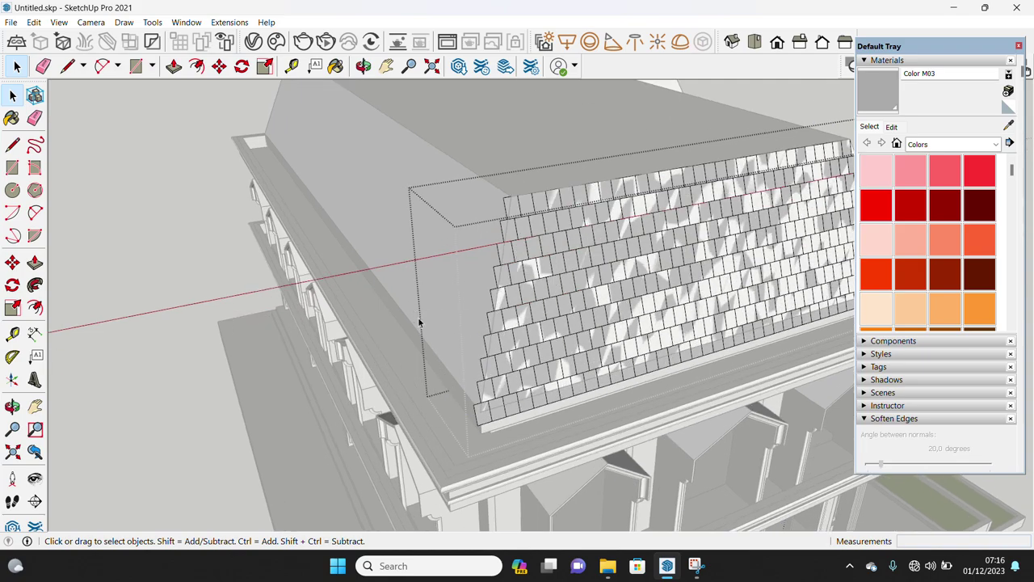
mouse_move(497, 384)
middle_mouse_down()
mouse_move(412, 383)
mouse_move(404, 394)
middle_mouse_up()
- Scale the selected shingle panel to 0.99 along red, then view the roof's front-left
left_click(443, 297)
mouse_move(443, 297)
middle_mouse_down()
mouse_move(481, 284)
mouse_move(452, 315)
middle_mouse_up()
scroll(372, 328, "up", 2)
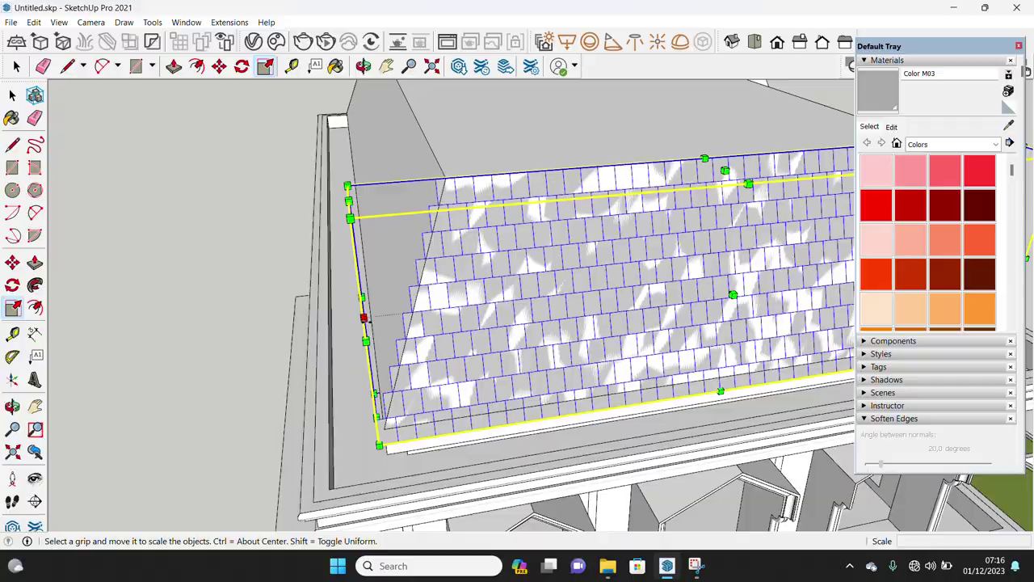
left_click_drag(364, 317, 370, 317)
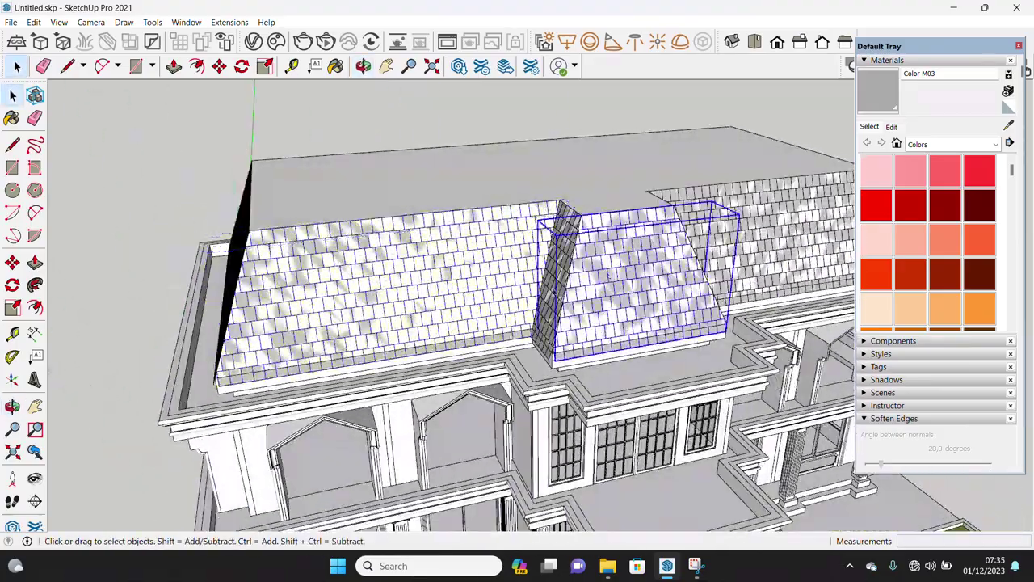
mouse_move(594, 283)
middle_mouse_down()
mouse_move(638, 284)
mouse_move(408, 319)
middle_mouse_up()
mouse_move(526, 306)
middle_mouse_down()
mouse_move(611, 312)
mouse_move(647, 342)
mouse_move(427, 308)
mouse_move(374, 352)
middle_mouse_up()
right_click(428, 308)
- Hide the tiled roof and offset each sloped roof face into an inset border
left_click(459, 339)
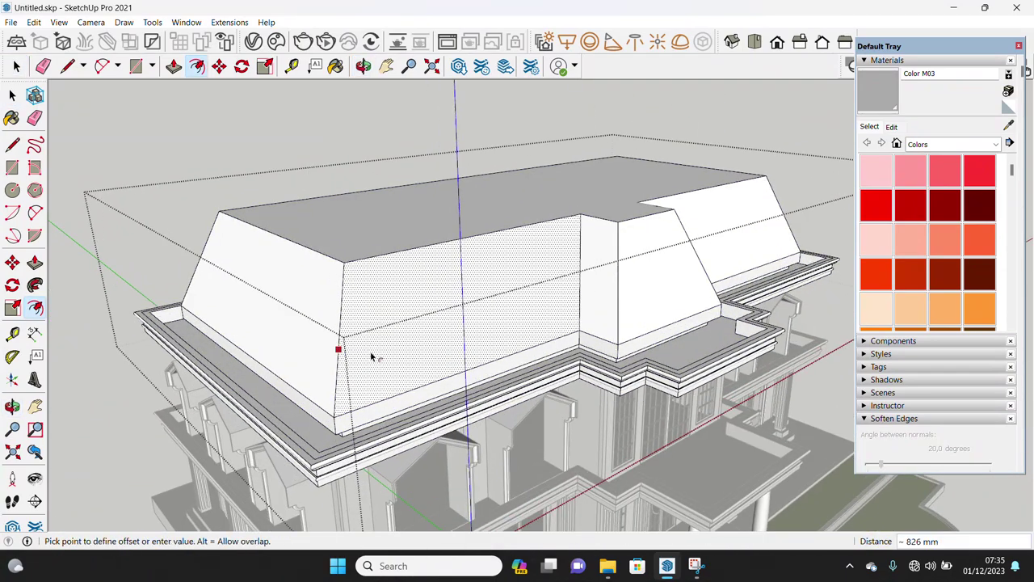
key("space")
middle_click_drag(346, 397, 342, 392)
left_click(318, 385)
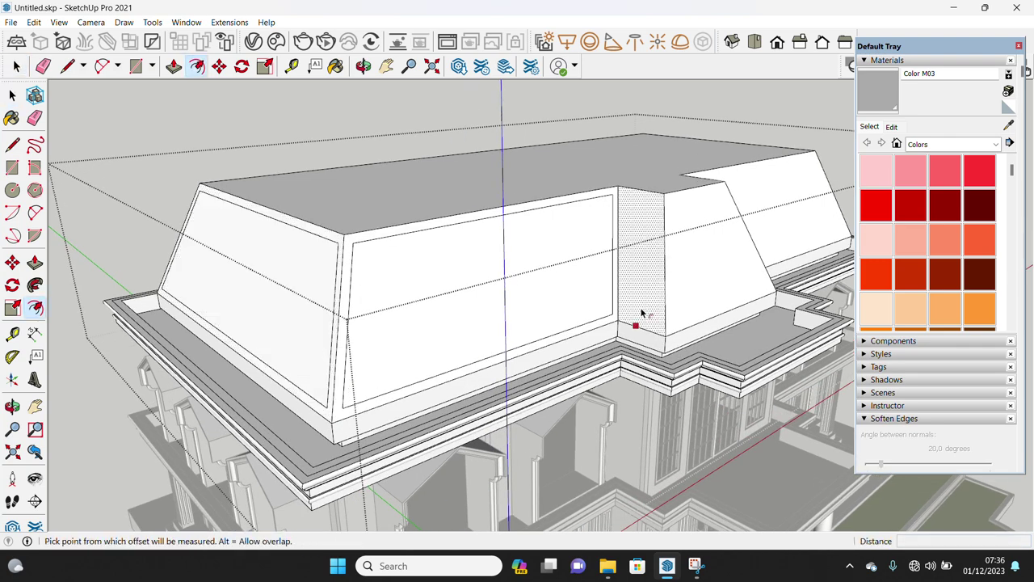
middle_click_drag(696, 317, 403, 317)
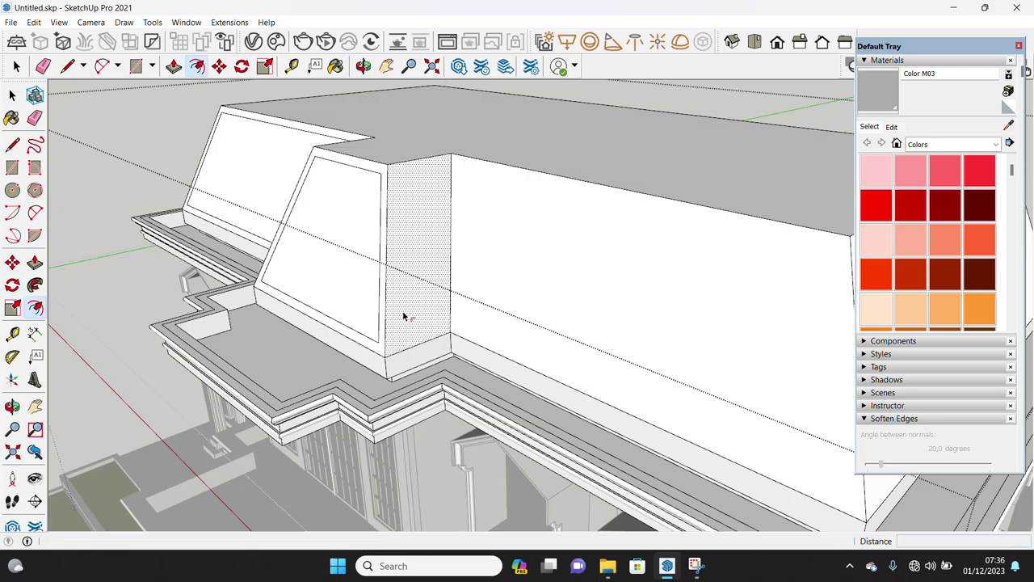
key("space")
middle_click_drag(478, 319, 468, 361)
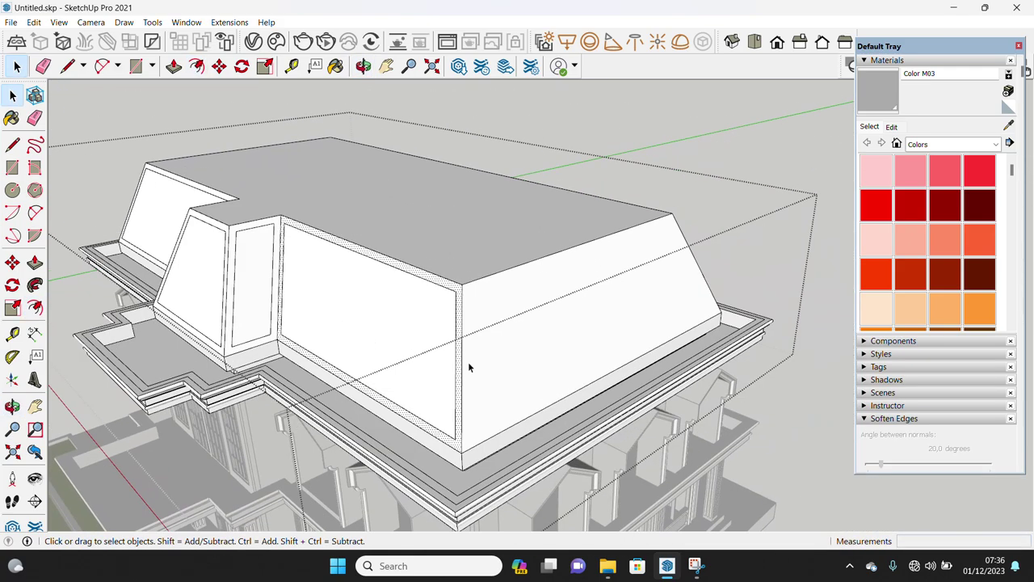
left_click(529, 367)
scroll(529, 367, "down", 2)
mouse_move(529, 367)
middle_mouse_down()
mouse_move(150, 363)
mouse_move(432, 289)
mouse_move(461, 323)
middle_mouse_up()
key("space")
- Draw lines at the roof corners to mark off the narrow hip strips
scroll(514, 354, "up", 3)
scroll(505, 357, "up", 2)
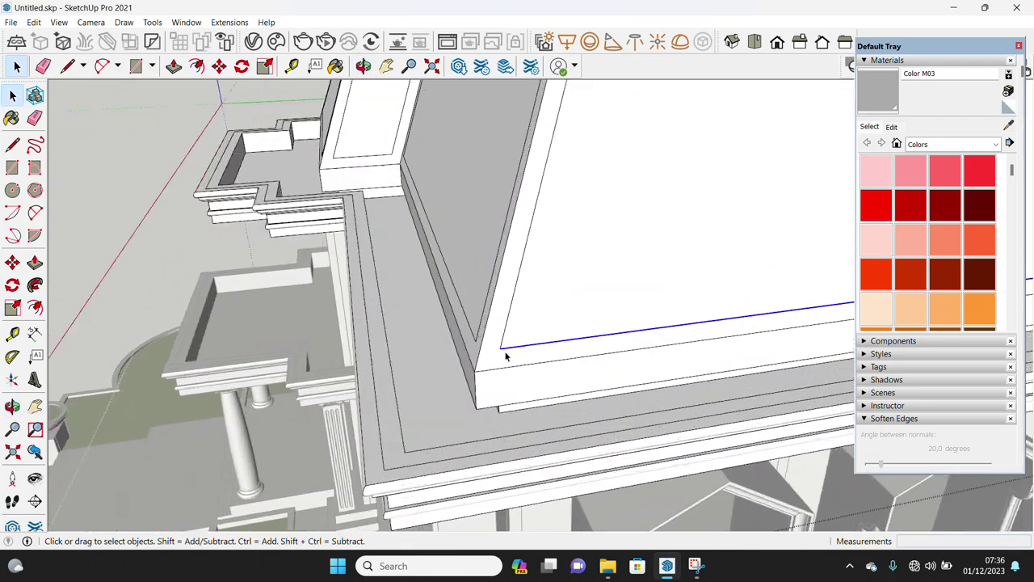
key("l")
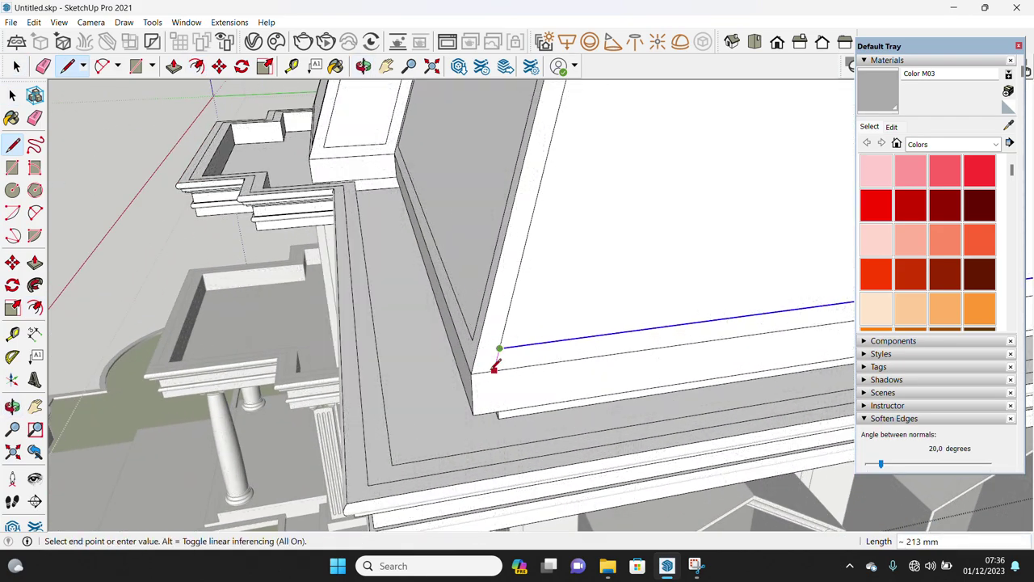
key("space")
scroll(676, 424, "down", 3)
scroll(636, 427, "up", 3)
left_click(622, 425)
key("l")
- Erase the leftover edges around the roof corners
scroll(642, 323, "up", 2)
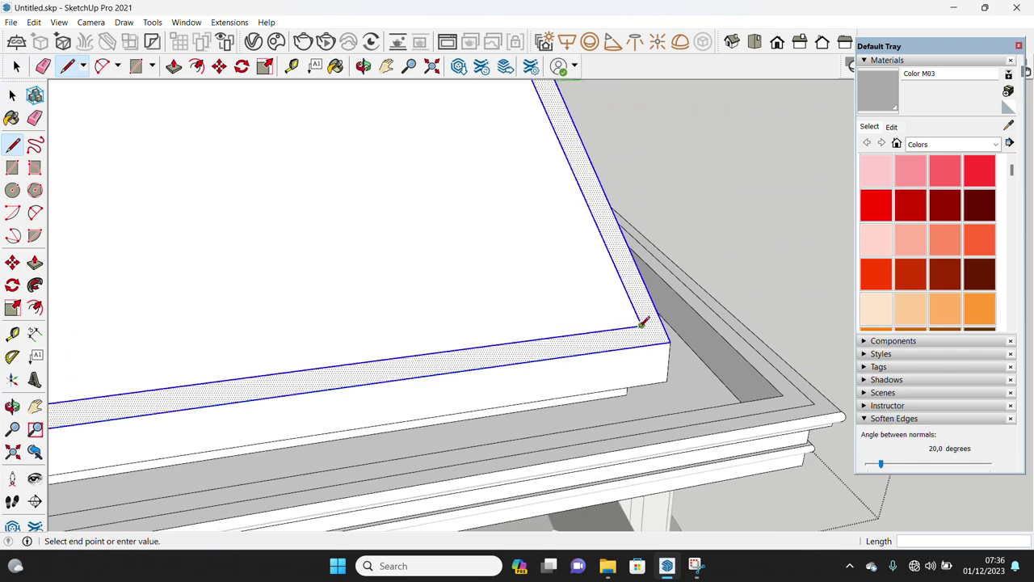
key("e")
scroll(646, 349, "down", 2)
scroll(554, 344, "down", 3)
mouse_move(533, 334)
middle_mouse_down()
mouse_move(439, 365)
mouse_move(623, 391)
middle_mouse_up()
scroll(622, 391, "up", 4)
scroll(623, 391, "up", 1)
key("space")
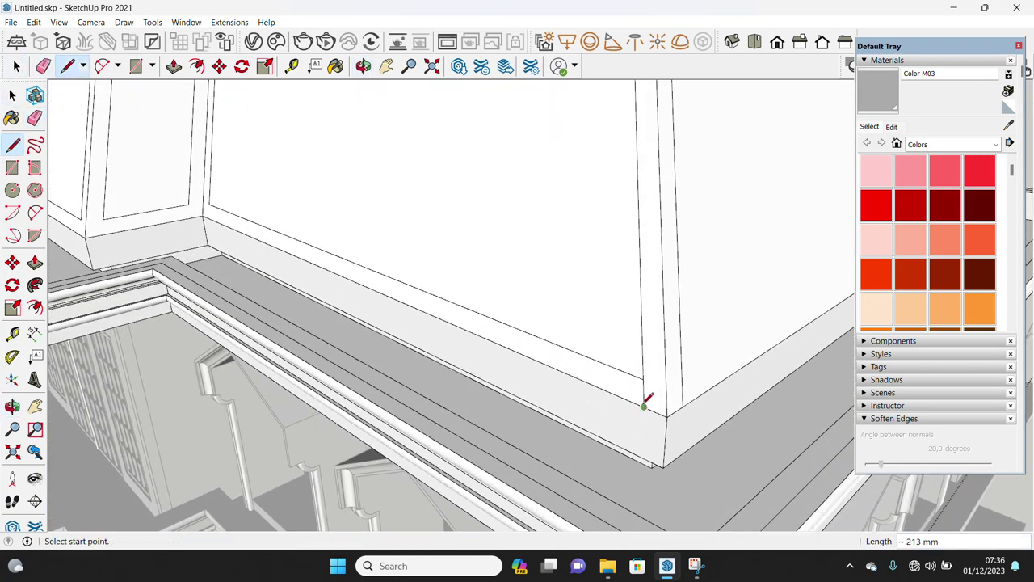
mouse_move(632, 391)
middle_mouse_down()
mouse_move(445, 365)
mouse_move(391, 309)
middle_mouse_up()
key("l")
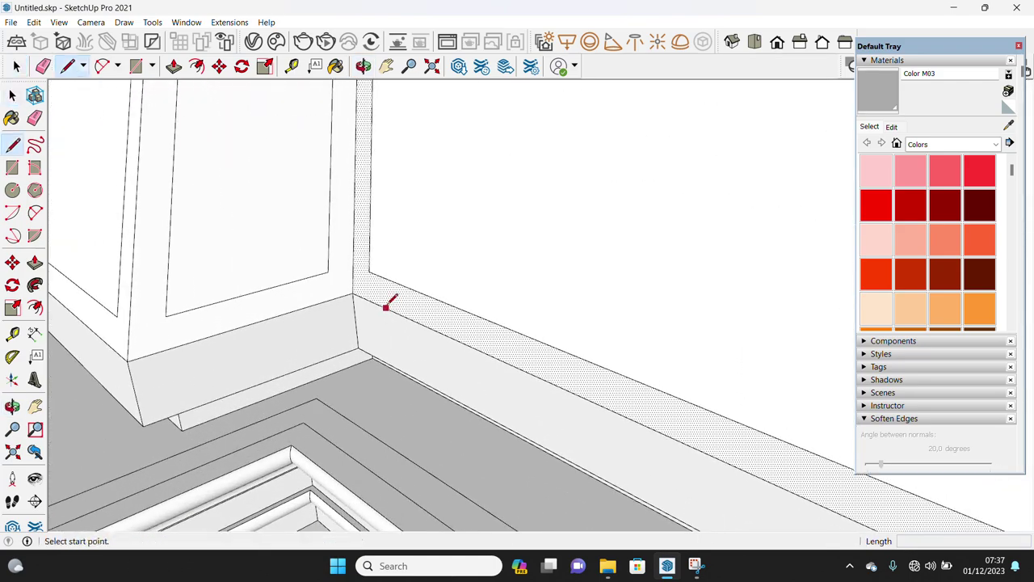
key("e")
mouse_move(423, 282)
middle_mouse_down()
mouse_move(318, 291)
mouse_move(488, 277)
middle_mouse_up()
key("space")
- Push/Pull the corner strips out by 80 and exit the roof group
key("p")
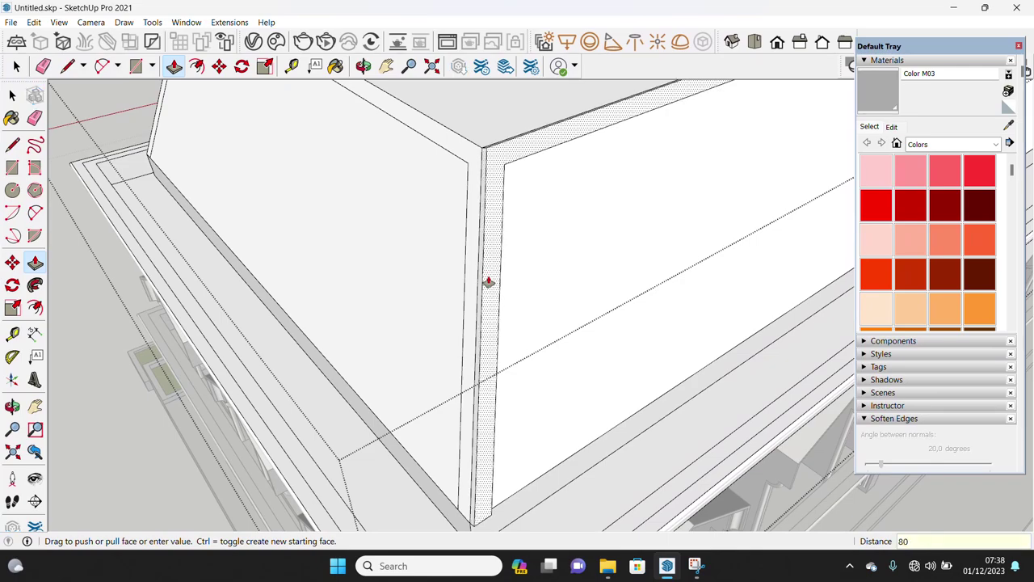
middle_click_drag(464, 302, 512, 278)
key("space")
mouse_move(307, 318)
middle_mouse_down()
mouse_move(663, 290)
mouse_move(409, 250)
middle_mouse_up()
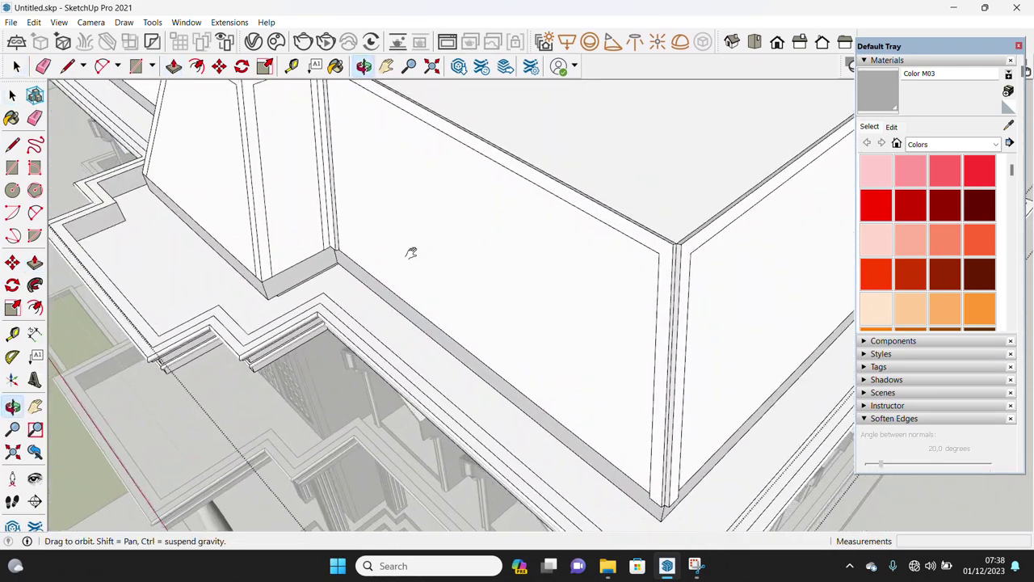
key("space")
mouse_move(363, 277)
middle_mouse_down()
mouse_move(295, 291)
mouse_move(650, 331)
middle_mouse_up()
left_click(650, 331)
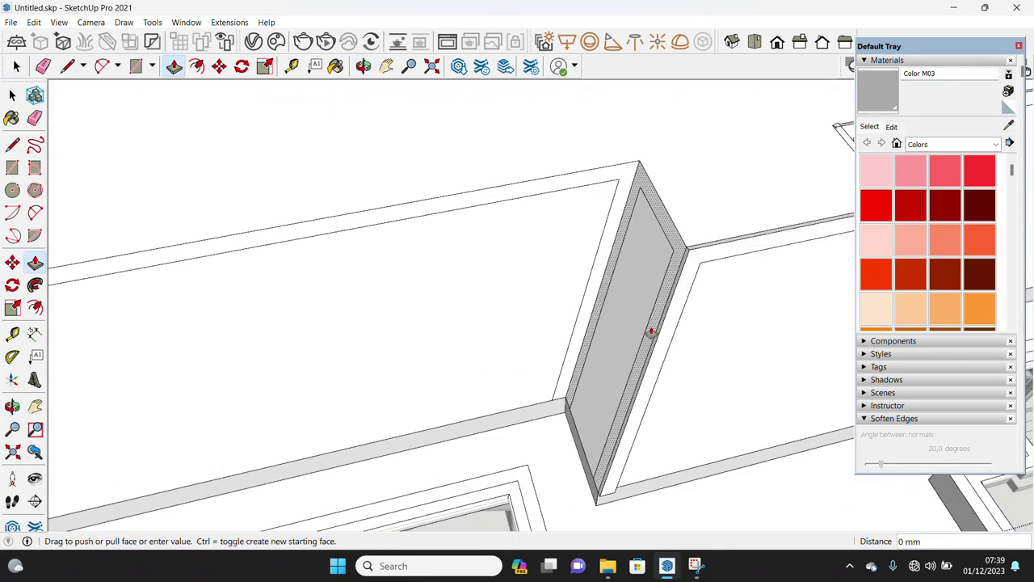
mouse_move(599, 267)
middle_mouse_down()
mouse_move(406, 307)
mouse_move(455, 293)
mouse_move(463, 369)
mouse_move(498, 350)
mouse_move(561, 347)
middle_mouse_up()
key("space")
scroll(447, 378, "down", 5)
key("Escape")
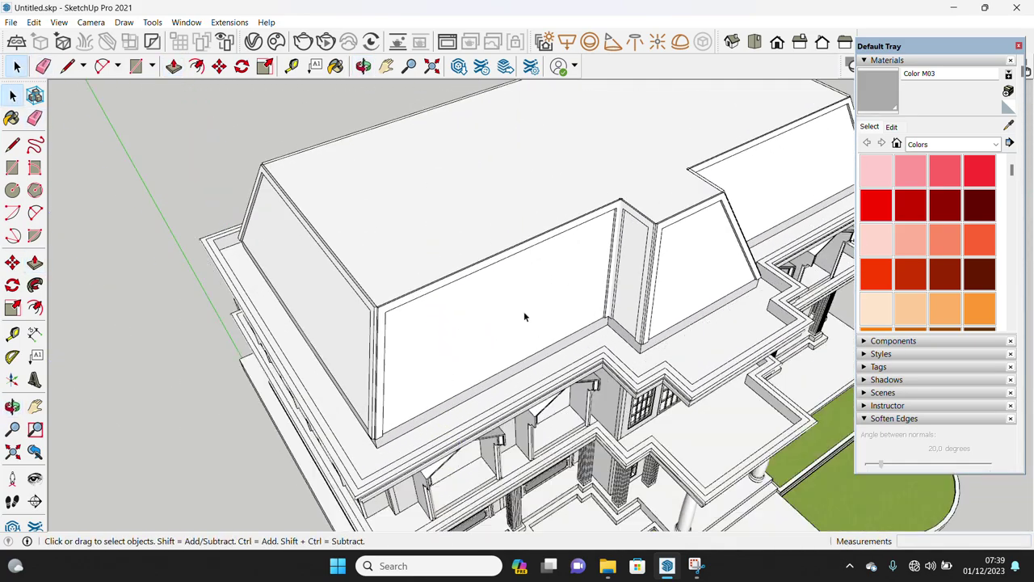
- Unhide all geometry from the Edit menu so the roof tiles reappear
left_click(39, 24)
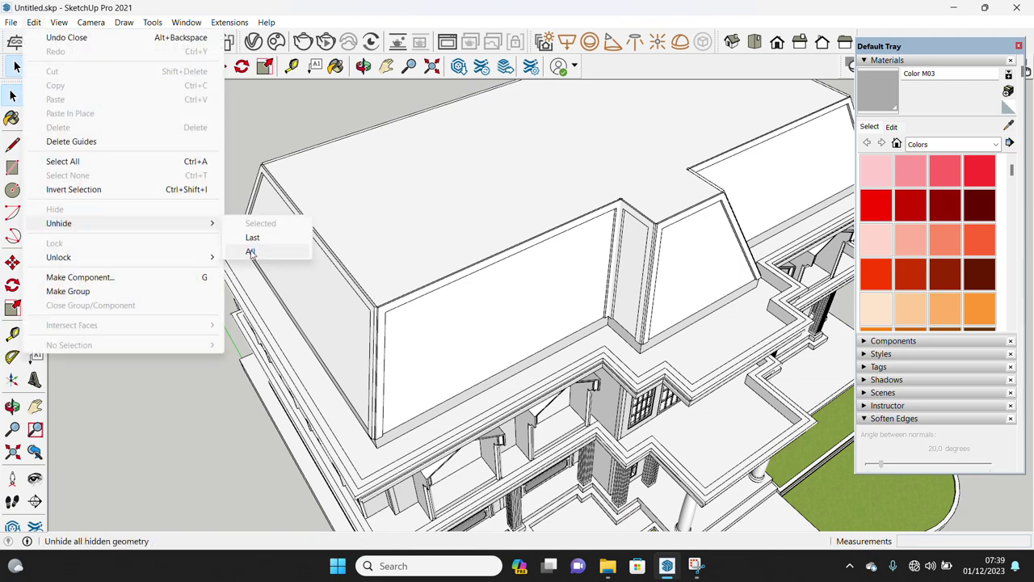
left_click(250, 251)
scroll(431, 257, "up", 2)
scroll(432, 256, "up", 2)
scroll(301, 336, "up", 3)
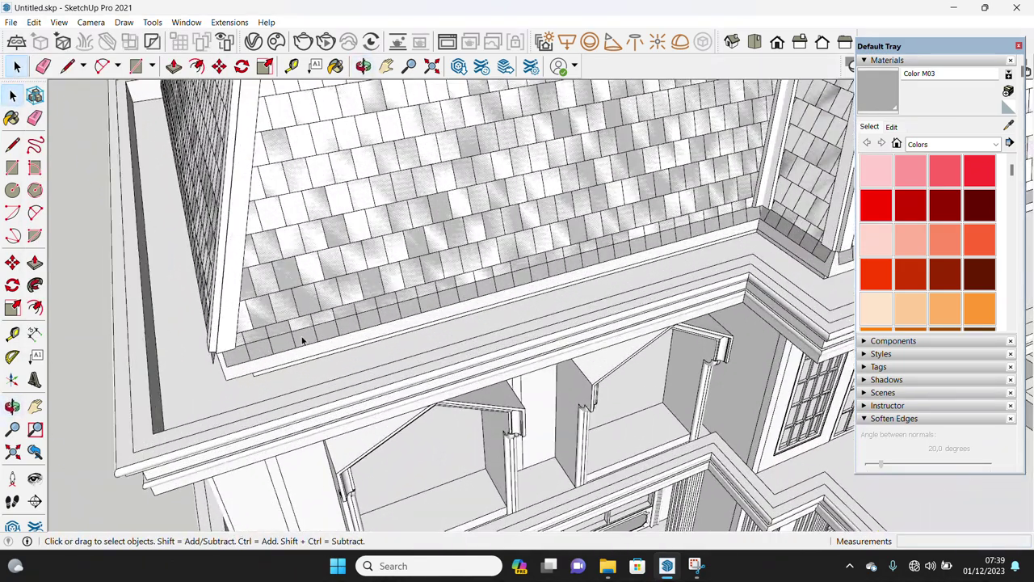
scroll(301, 336, "up", 2)
- Inside the roof group, copy a tile and paste the copy onto the flat roof top
left_click(303, 340)
double_click(305, 344)
key("ctrl+c")
scroll(316, 242, "down", 5)
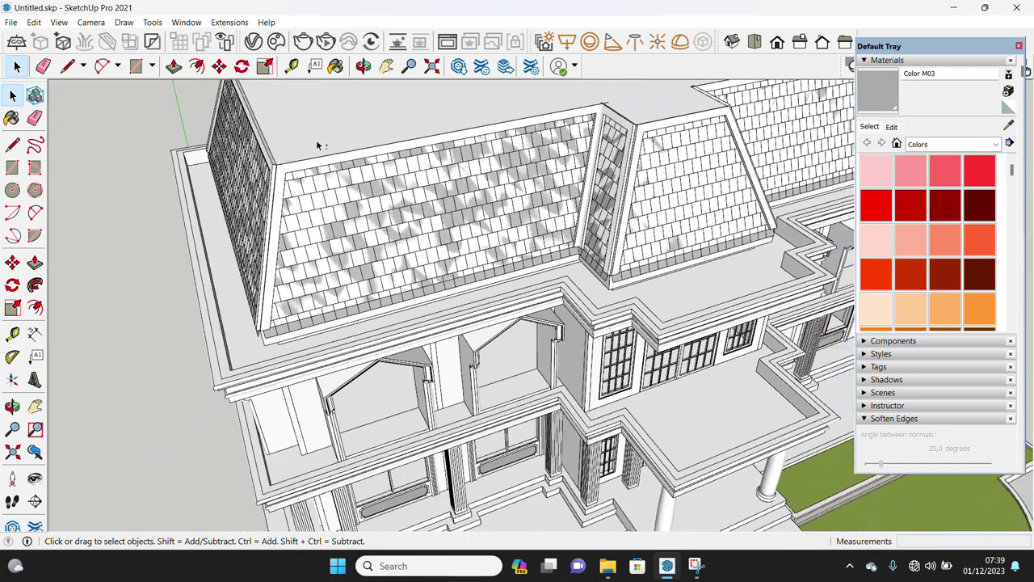
scroll(340, 225, "up", 4)
key("ctrl+v")
left_click(320, 234)
scroll(319, 236, "up", 3)
scroll(319, 237, "up", 3)
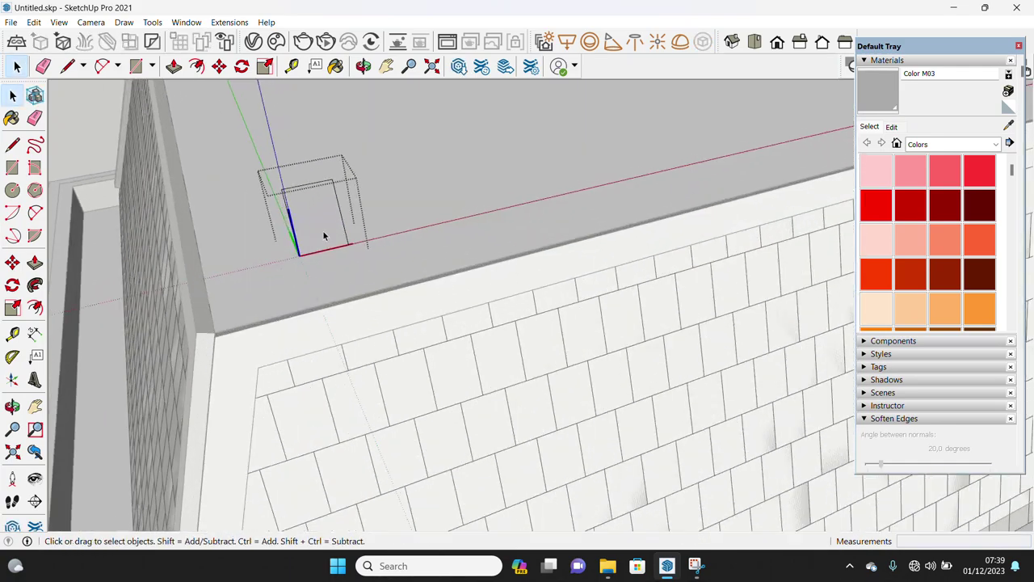
middle_click_drag(326, 235, 324, 234)
- Draw a 2 Point Arc across the pasted tile's bottom edge
key("a")
scroll(328, 247, "up", 2)
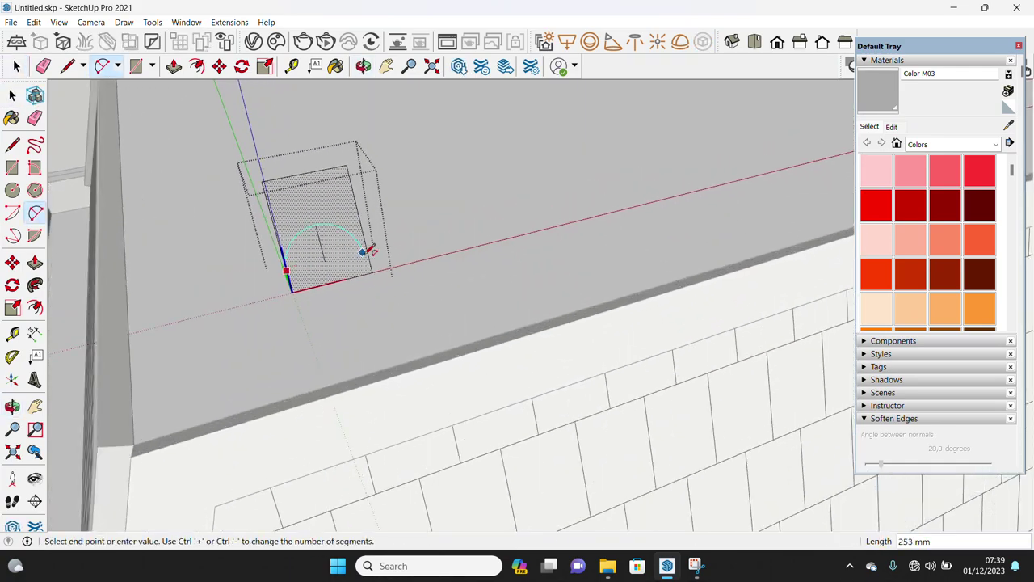
scroll(349, 270, "up", 1)
scroll(339, 275, "up", 2)
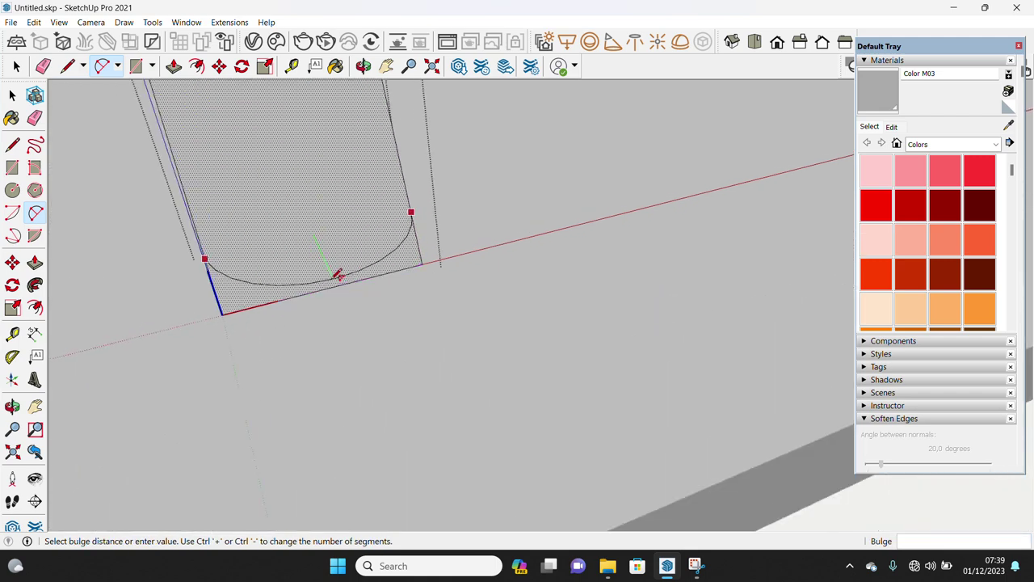
middle_click_drag(339, 275, 346, 309)
scroll(346, 309, "up", 1)
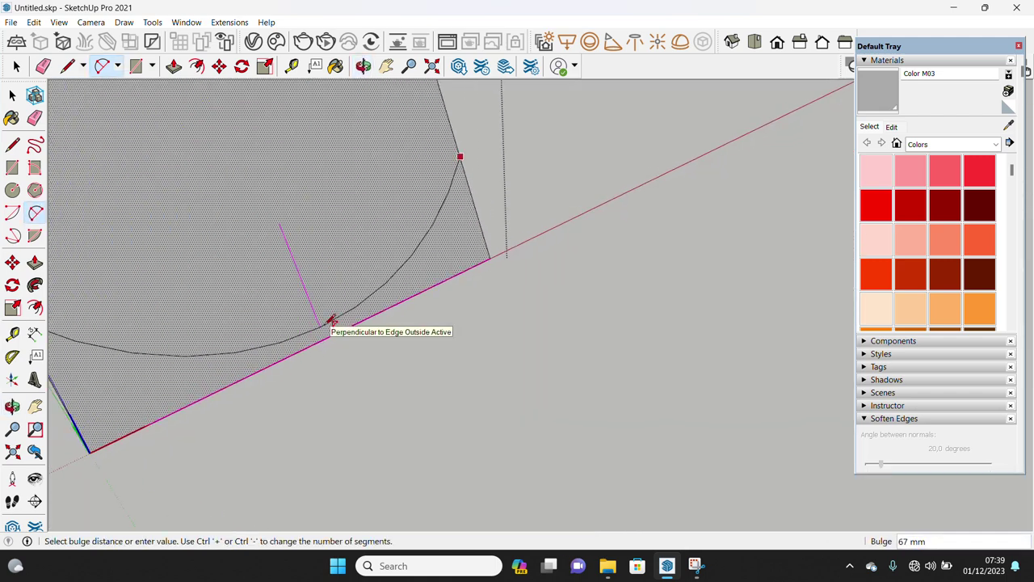
left_click(332, 321)
scroll(328, 293, "down", 2)
middle_click_drag(328, 293, 381, 282)
- Push/Pull the tile's thin side face to thicken it
key("space")
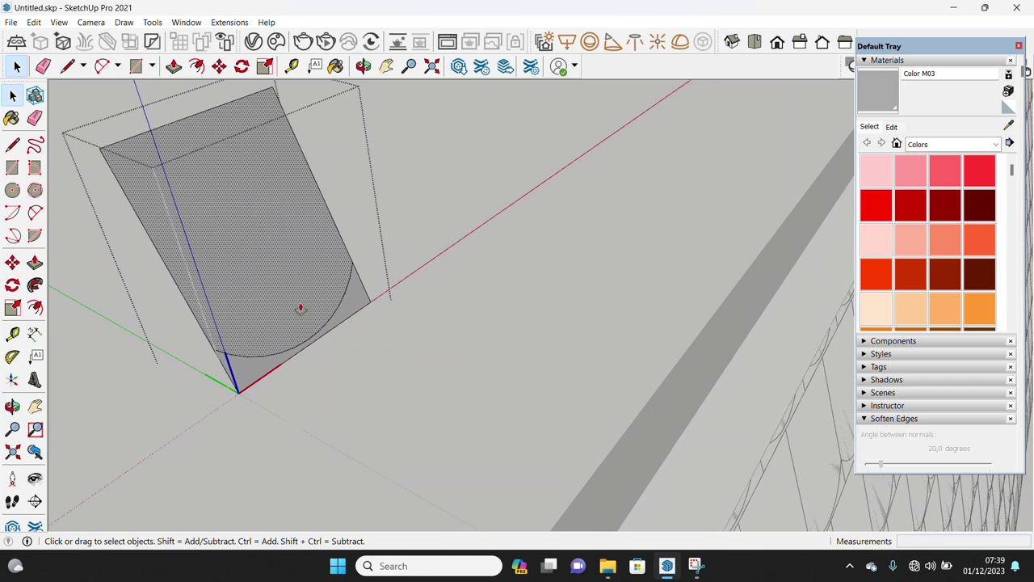
key("p")
mouse_move(312, 309)
middle_mouse_down()
mouse_move(286, 259)
mouse_move(228, 268)
middle_mouse_up()
key("space")
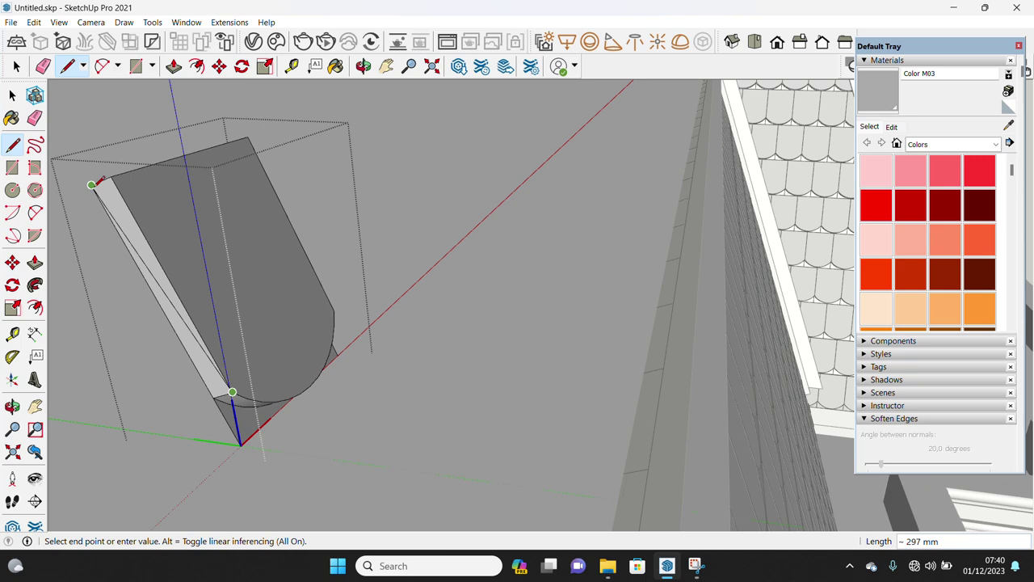
key("p")
left_click_drag(119, 213, 247, 150)
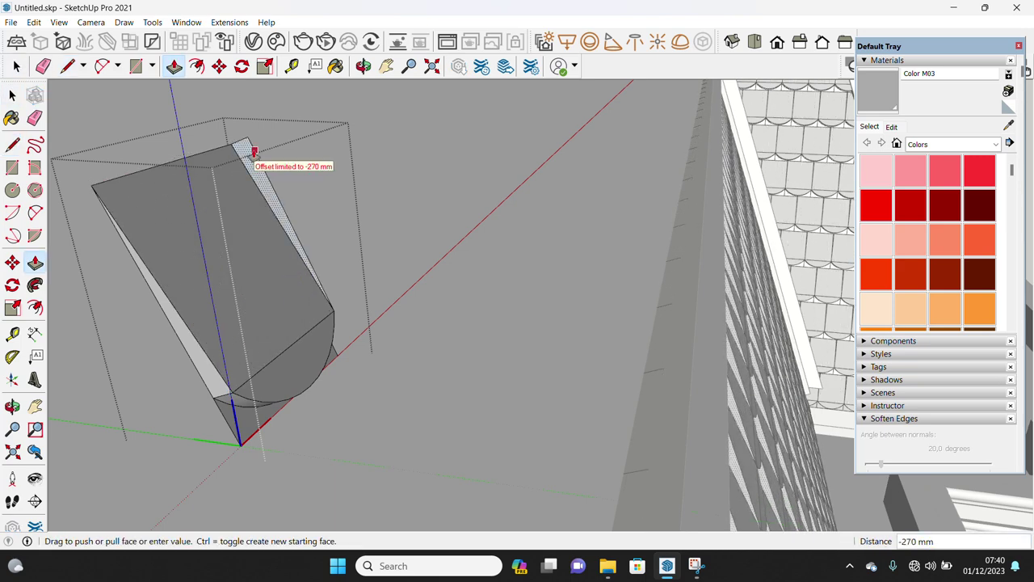
key("space")
middle_click_drag(247, 150, 307, 307)
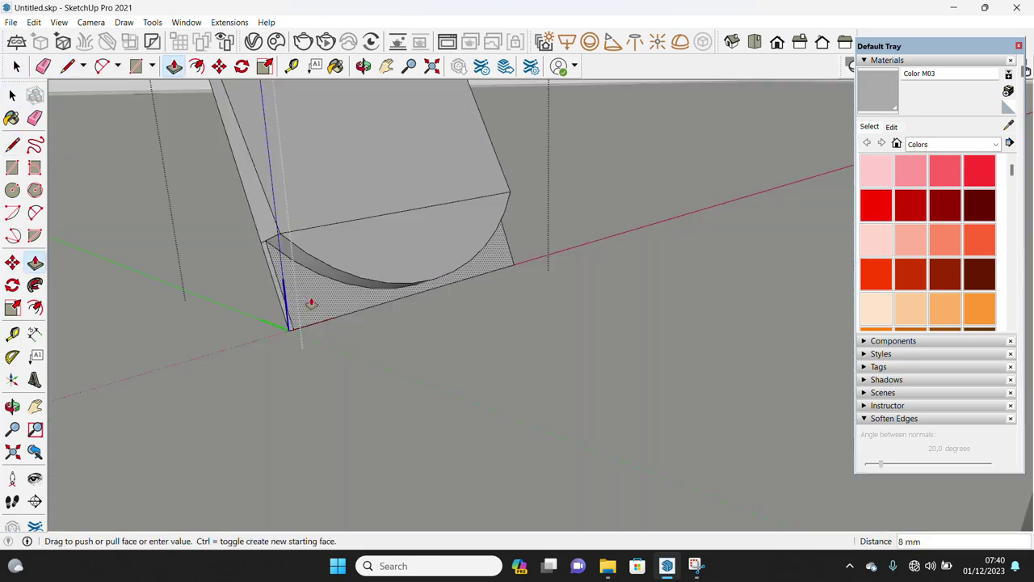
mouse_move(315, 298)
middle_mouse_down()
mouse_move(395, 267)
mouse_move(663, 268)
mouse_move(492, 282)
mouse_move(472, 305)
mouse_move(417, 291)
mouse_move(481, 271)
mouse_move(424, 272)
mouse_move(586, 273)
mouse_move(614, 231)
mouse_move(421, 288)
middle_mouse_up()
- Erase the leftover edges so the tile's bottom becomes rounded
key("e")
key("space")
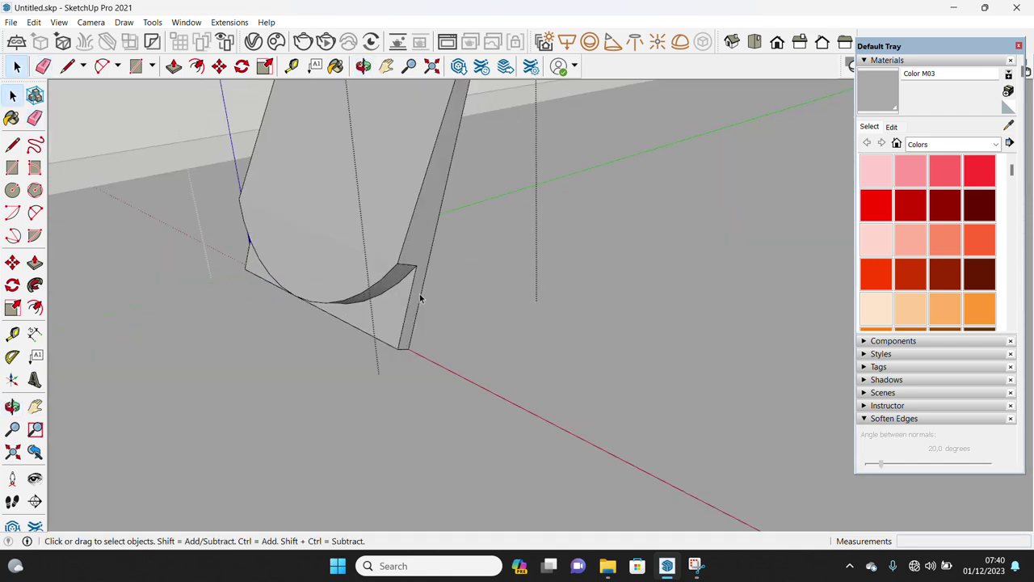
mouse_move(429, 288)
middle_mouse_down()
mouse_move(381, 289)
mouse_move(505, 318)
mouse_move(299, 374)
middle_mouse_up()
key("space")
scroll(413, 358, "down", 5)
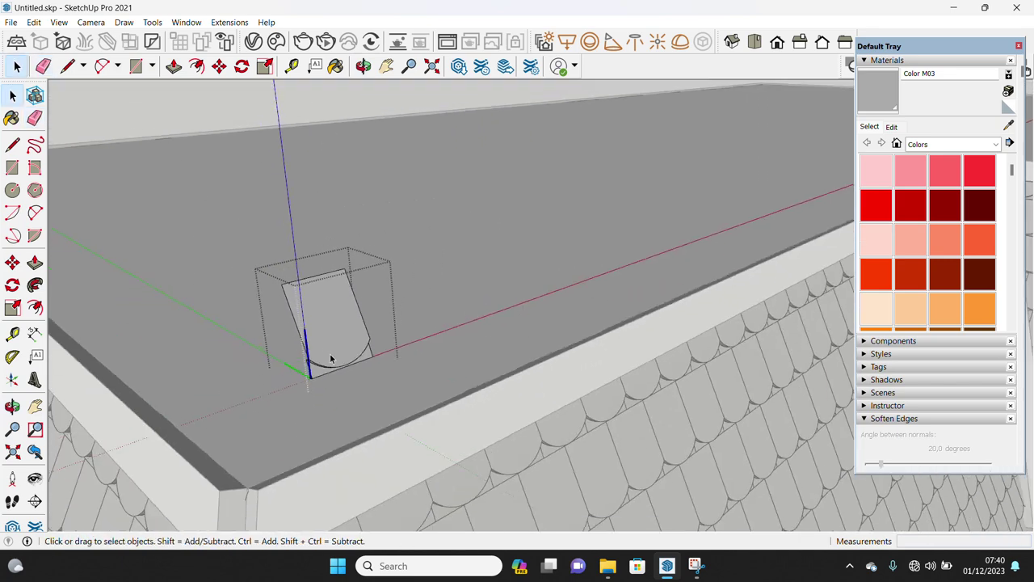
middle_click_drag(413, 357, 461, 426)
scroll(354, 426, "up", 5)
middle_click_drag(355, 426, 309, 331)
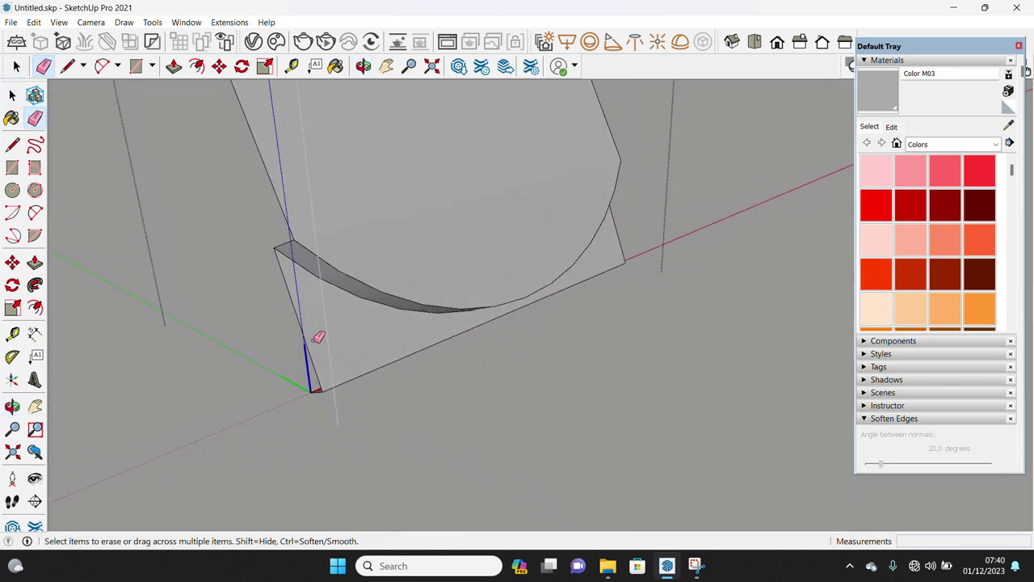
mouse_move(288, 240)
middle_mouse_down()
mouse_move(334, 300)
mouse_move(587, 279)
mouse_move(618, 189)
mouse_move(563, 265)
mouse_move(406, 258)
mouse_move(419, 236)
middle_mouse_up()
scroll(419, 237, "down", 2)
key("space")
scroll(440, 355, "down", 2)
scroll(440, 376, "up", 2)
scroll(440, 380, "up", 2)
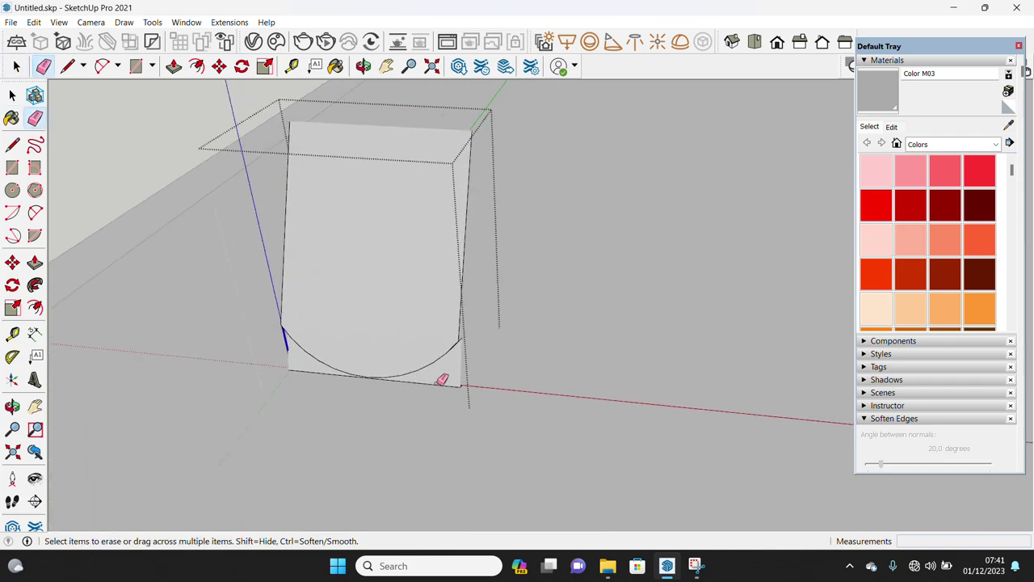
- Orbit and zoom to inspect the scalloped tiles across the roof
middle_click_drag(424, 381, 393, 342)
key("space")
scroll(415, 300, "down", 3)
mouse_move(415, 300)
middle_mouse_down()
mouse_move(593, 258)
mouse_move(538, 288)
mouse_move(612, 312)
mouse_move(496, 289)
mouse_move(579, 302)
mouse_move(487, 311)
middle_mouse_up()
scroll(592, 259, "up", 3)
scroll(612, 312, "down", 3)
scroll(611, 312, "up", 3)
scroll(612, 312, "down", 3)
scroll(598, 308, "down", 3)
scroll(525, 307, "up", 3)
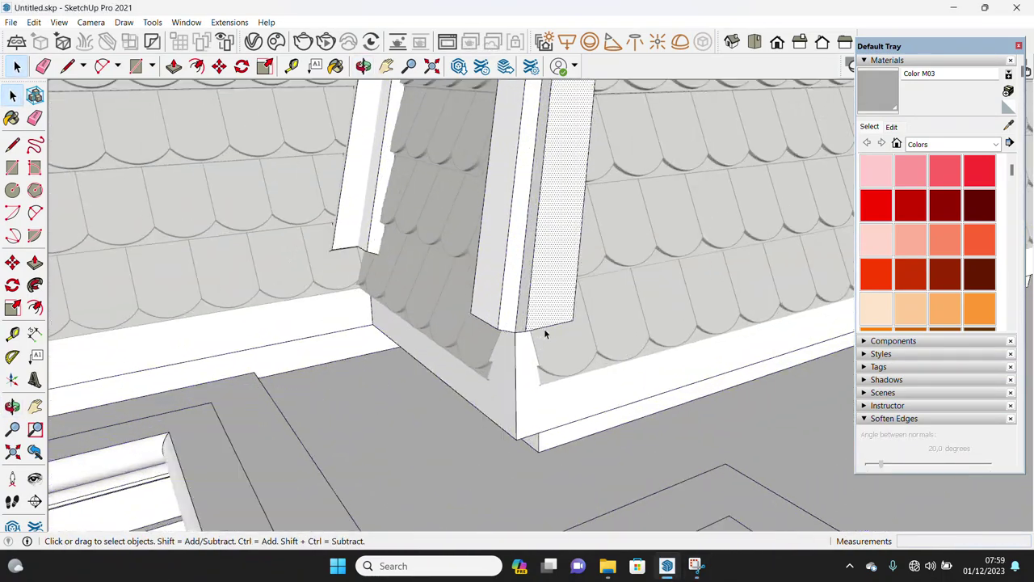
- Push/Pull the bottom face of the first hip trim board down toward the eave
middle_click_drag(543, 328, 482, 248)
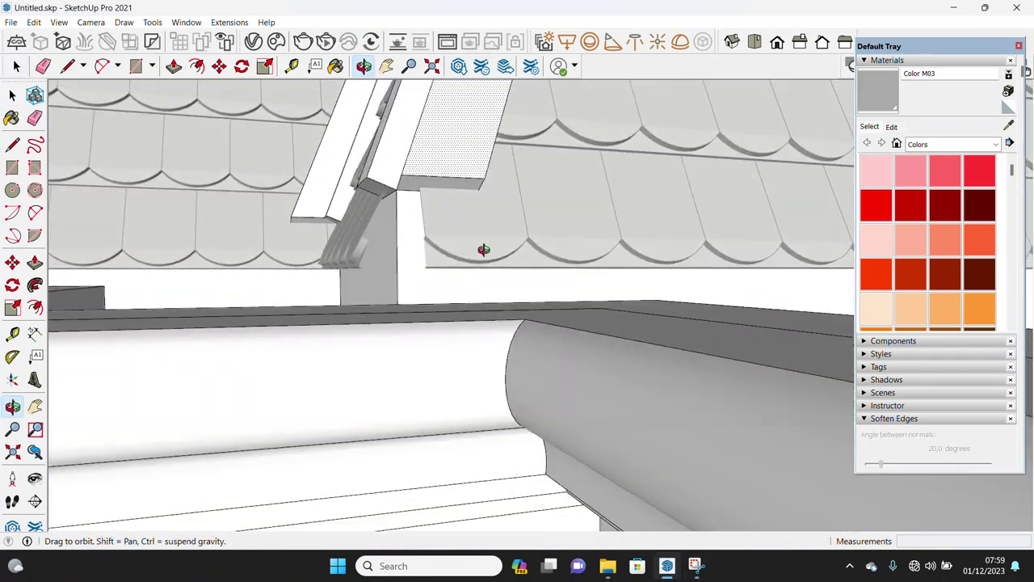
scroll(455, 202, "up", 3)
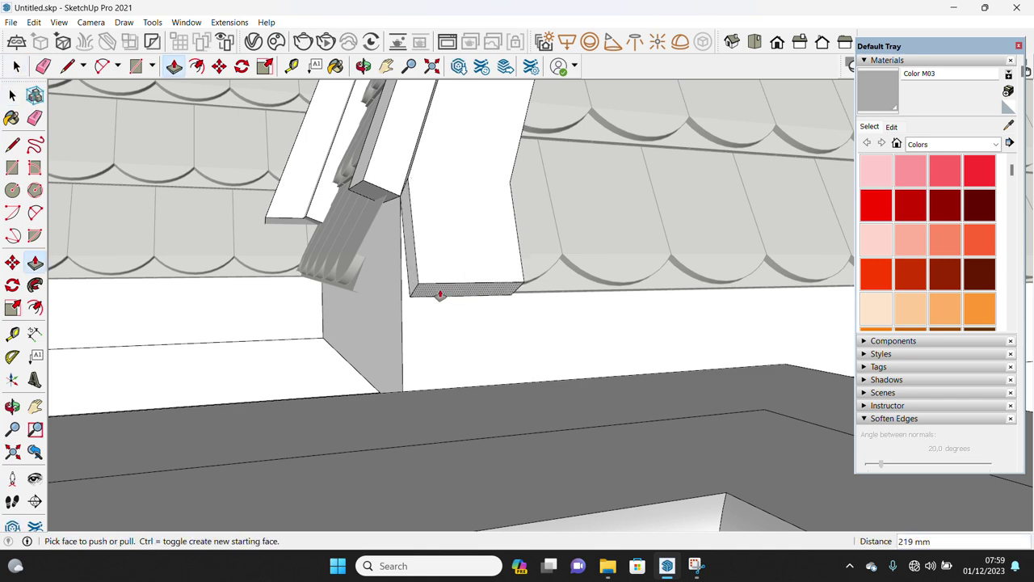
mouse_move(374, 197)
middle_mouse_down()
mouse_move(415, 299)
mouse_move(511, 264)
mouse_move(389, 277)
middle_mouse_up()
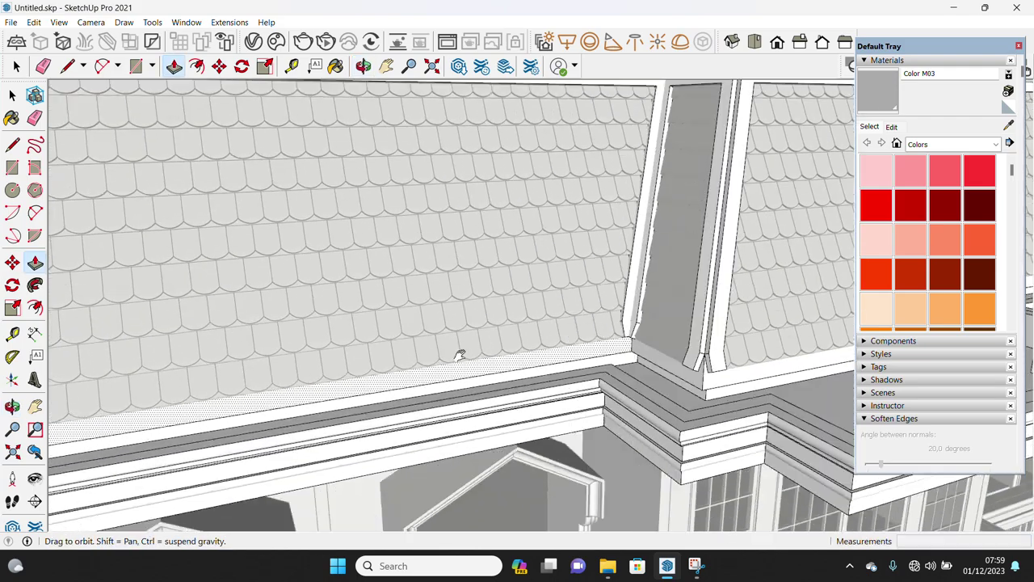
scroll(389, 277, "up", 2)
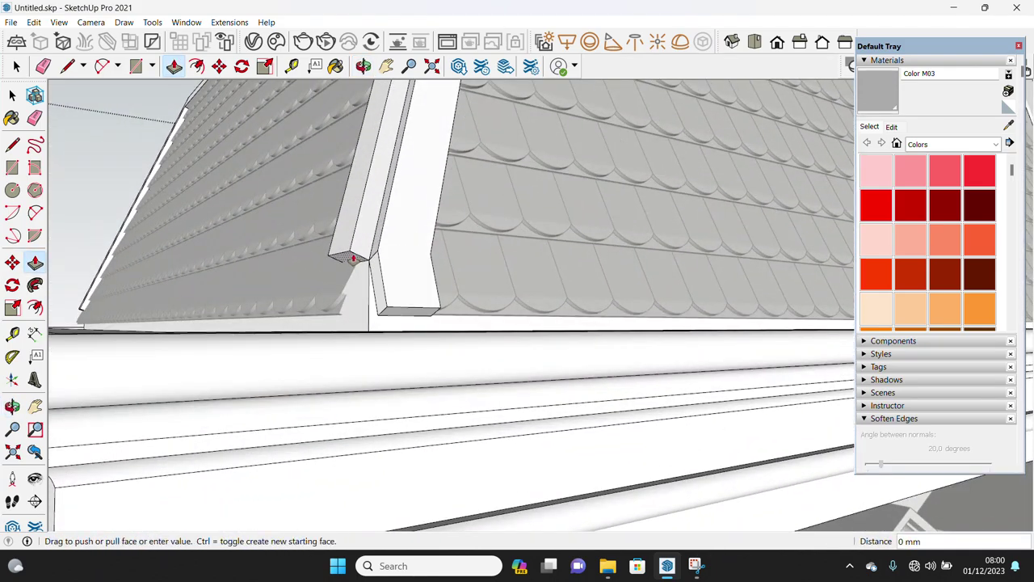
scroll(353, 259, "down", 1)
scroll(369, 295, "down", 3)
middle_click_drag(413, 346, 272, 339)
scroll(404, 373, "up", 3)
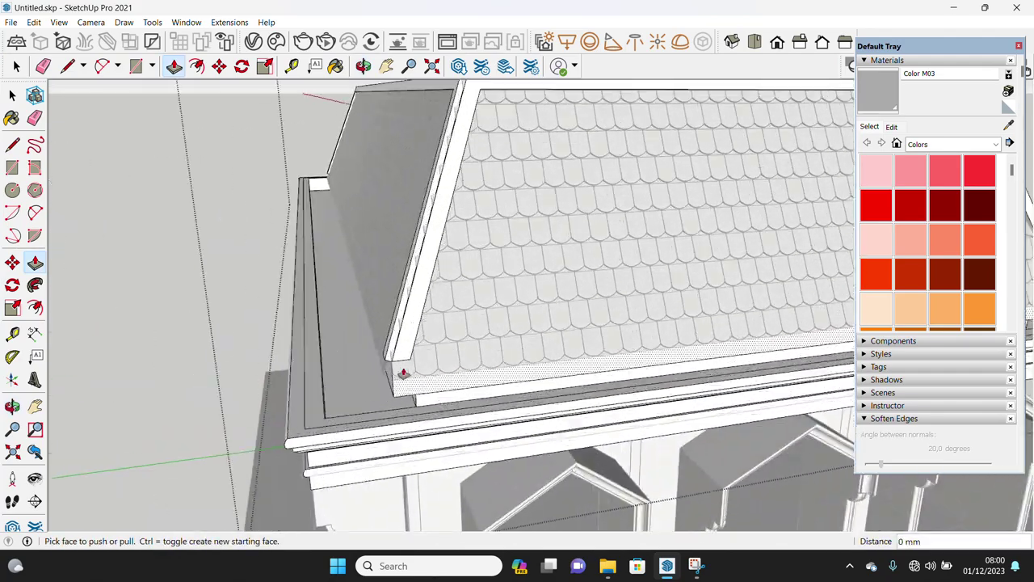
scroll(403, 373, "up", 2)
left_click(392, 369)
scroll(425, 305, "up", 2)
scroll(450, 314, "up", 1)
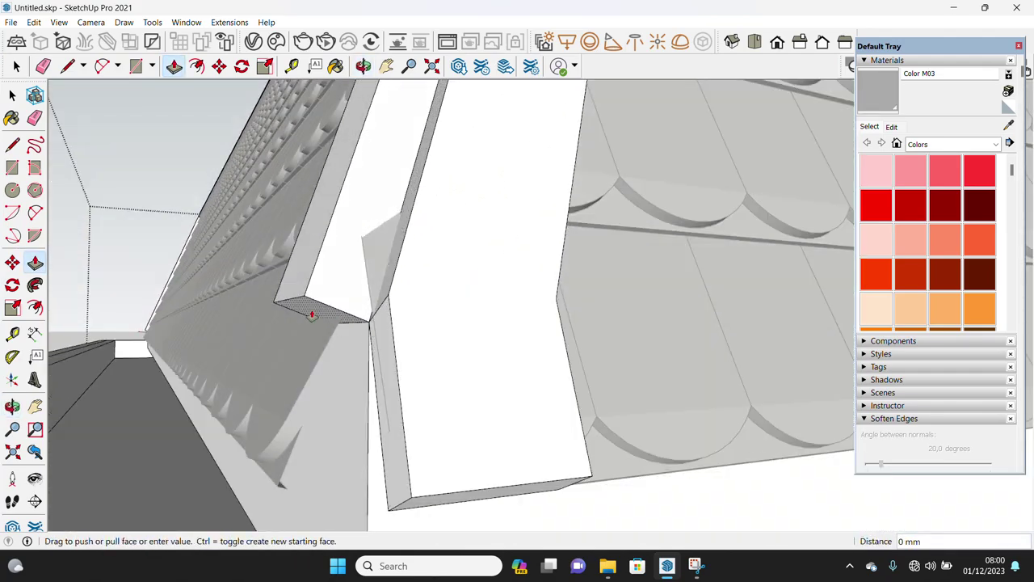
scroll(377, 469, "down", 2)
scroll(364, 380, "down", 3)
scroll(418, 357, "down", 2)
mouse_move(418, 358)
middle_mouse_down()
mouse_move(511, 341)
mouse_move(582, 353)
middle_mouse_up()
scroll(582, 353, "down", 2)
scroll(319, 328, "up", 3)
- Extend the next corner trim board's underside to the eaves, then return to Select
mouse_move(318, 328)
middle_mouse_down()
mouse_move(429, 404)
mouse_move(418, 274)
mouse_move(535, 300)
middle_mouse_up()
scroll(429, 404, "up", 3)
mouse_move(456, 289)
middle_mouse_down()
mouse_move(491, 418)
mouse_move(300, 307)
mouse_move(625, 342)
mouse_move(533, 195)
middle_mouse_up()
scroll(491, 417, "down", 3)
scroll(635, 322, "up", 4)
scroll(636, 322, "up", 3)
middle_click_drag(547, 278, 523, 282)
middle_click_drag(460, 284, 418, 397)
scroll(441, 348, "down", 3)
scroll(340, 294, "up", 3)
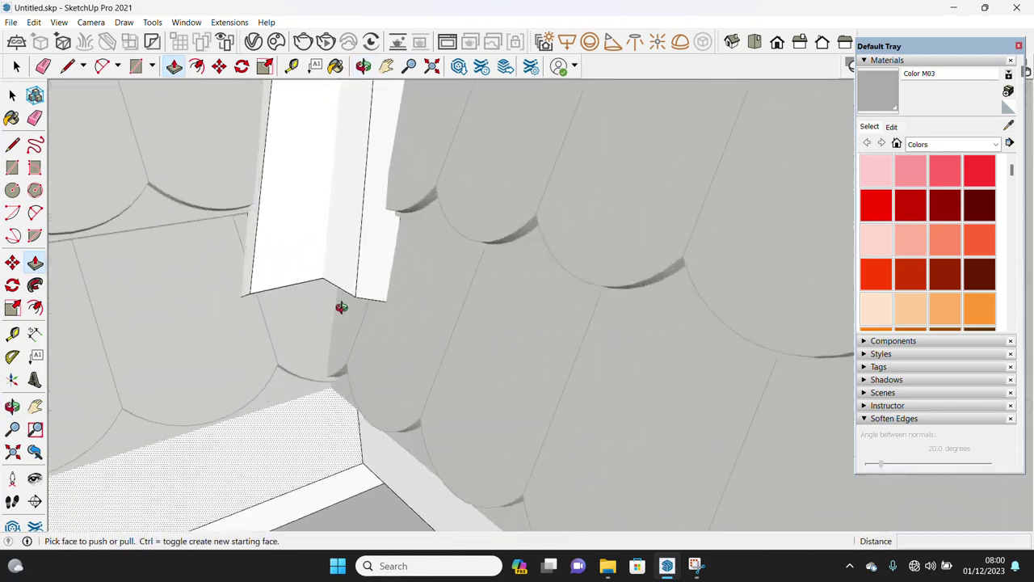
middle_click_drag(323, 305, 385, 179)
left_click(385, 179)
mouse_move(328, 205)
middle_mouse_down()
mouse_move(346, 302)
mouse_move(300, 328)
mouse_move(353, 198)
middle_mouse_up()
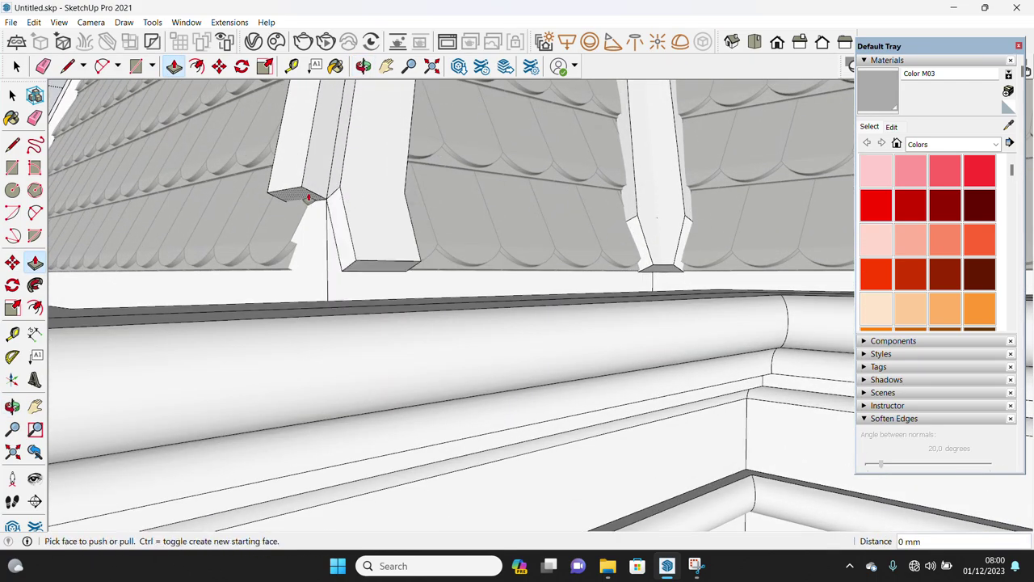
scroll(385, 288, "down", 5)
middle_click_drag(385, 288, 299, 284)
key("space")
scroll(413, 312, "down", 3)
middle_click_drag(420, 312, 424, 323)
scroll(424, 323, "up", 3)
scroll(533, 241, "up", 2)
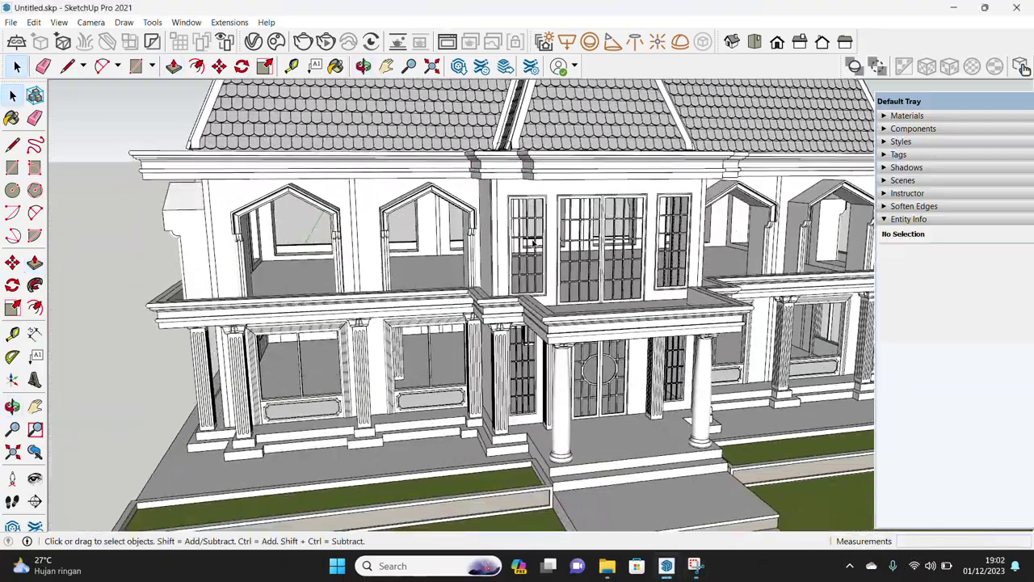
- Copy the fluted pilaster by the porch over to the balcony facade
scroll(509, 379, "up", 3)
scroll(508, 372, "up", 3)
left_click(509, 368)
mouse_move(509, 367)
middle_mouse_down()
mouse_move(521, 398)
mouse_move(558, 422)
middle_mouse_up()
left_click(559, 448)
scroll(434, 365, "up", 5)
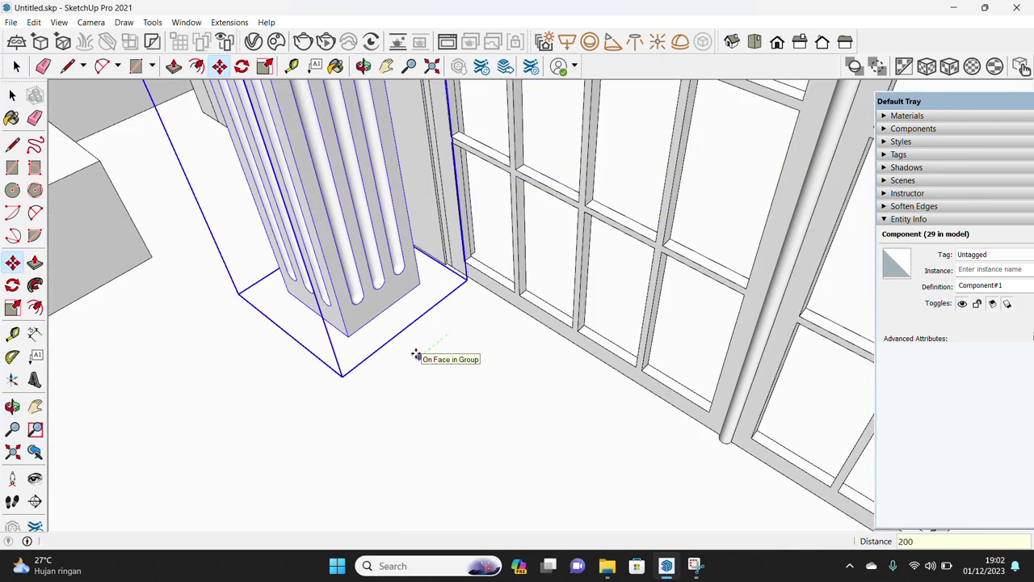
mouse_move(415, 355)
middle_mouse_down()
mouse_move(388, 363)
mouse_move(404, 380)
mouse_move(410, 439)
middle_mouse_up()
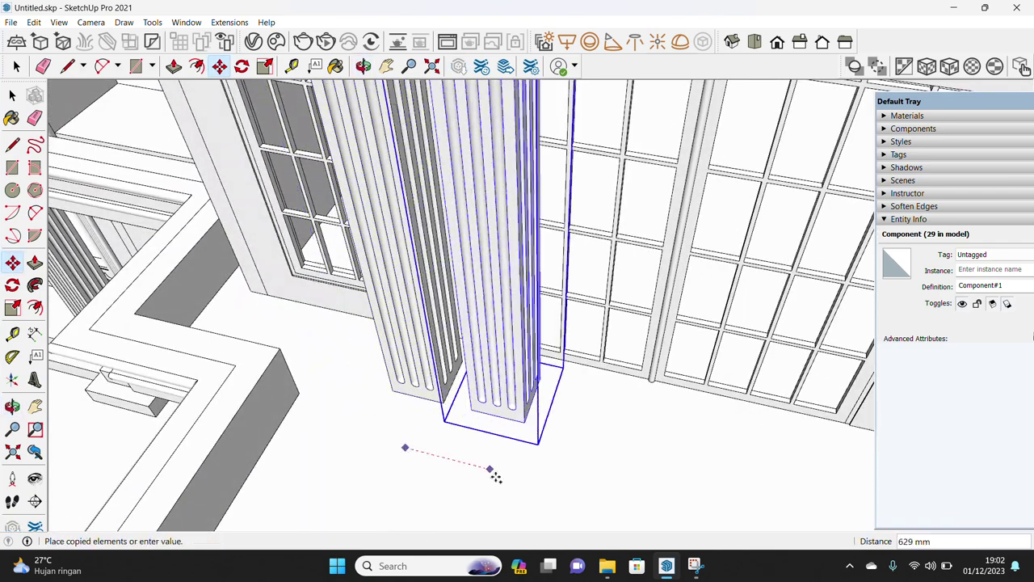
left_click(696, 523)
middle_click_drag(696, 523, 781, 411)
- Move the pilaster copy 200 mm along the facade
left_click(643, 358)
scroll(644, 358, "up", 2)
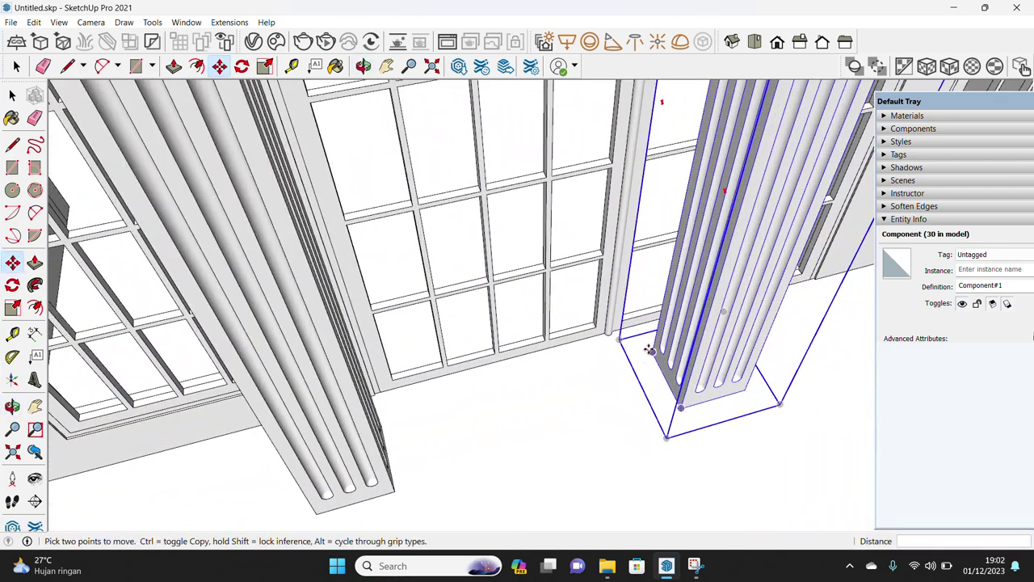
scroll(644, 358, "up", 2)
middle_click_drag(643, 358, 638, 373)
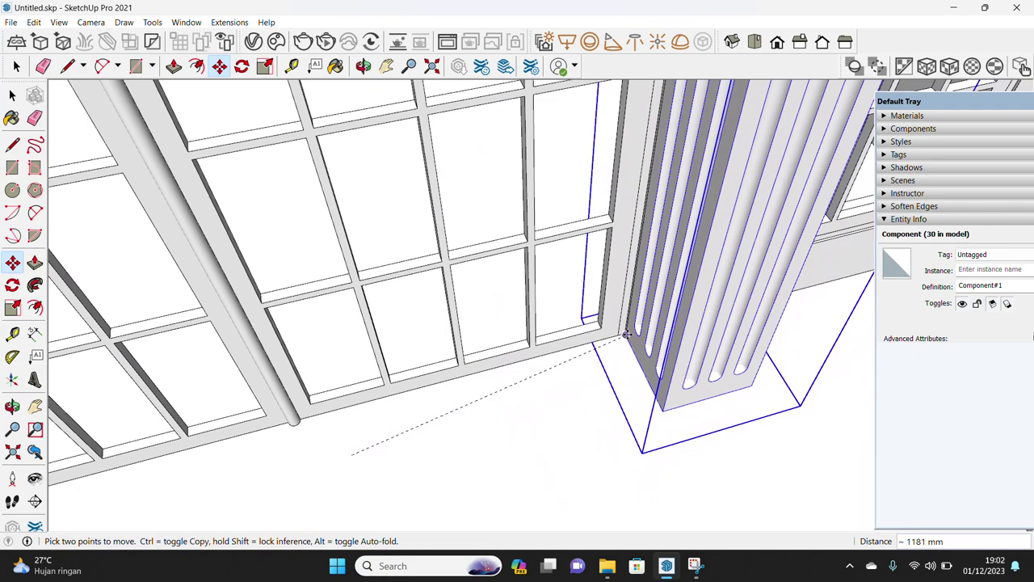
type("200")
key("Return")
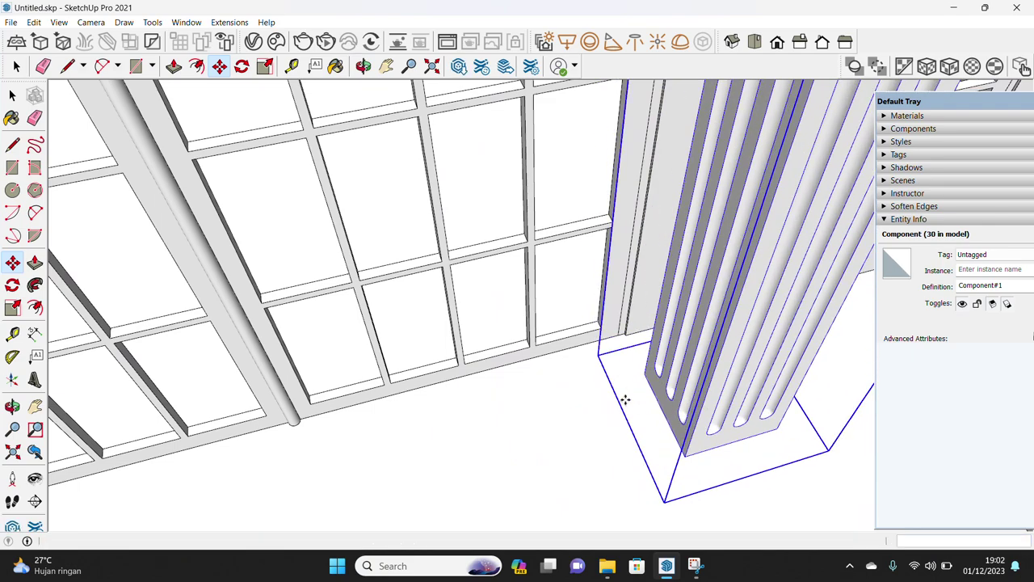
scroll(630, 399, "down", 5)
- Select both facade pilasters and make them a unique component
key("space")
middle_click_drag(629, 399, 594, 305)
scroll(594, 306, "up", 3)
key("space")
left_click(412, 323)
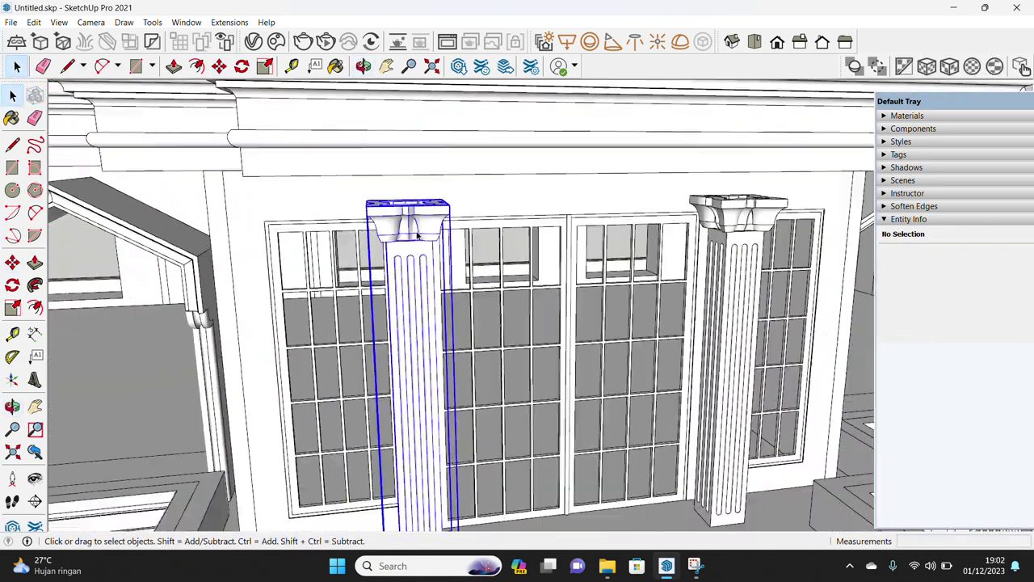
left_click(670, 266, "ctrl")
right_click(679, 243)
left_click(714, 388)
- Inside the pilaster component, move the capital upward
scroll(447, 244, "up", 2)
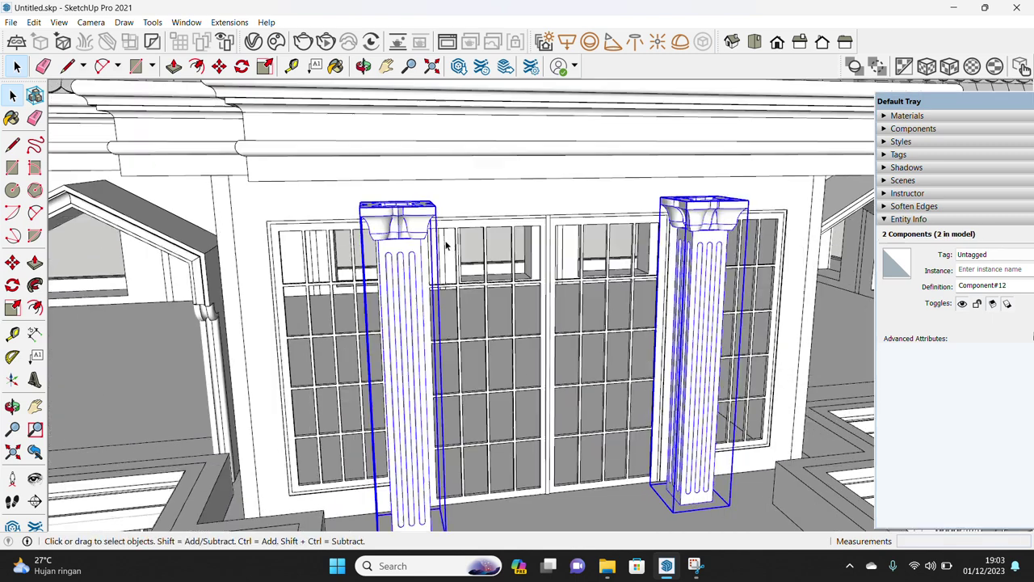
double_click(408, 230)
left_click(392, 220)
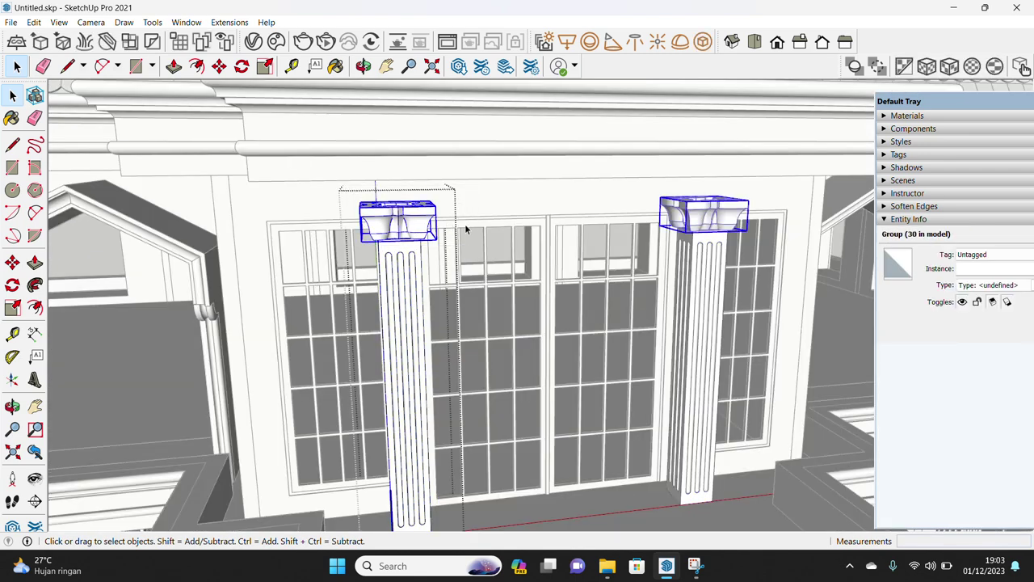
scroll(483, 196, "up", 2)
key("m")
scroll(436, 168, "up", 2)
left_click(412, 134)
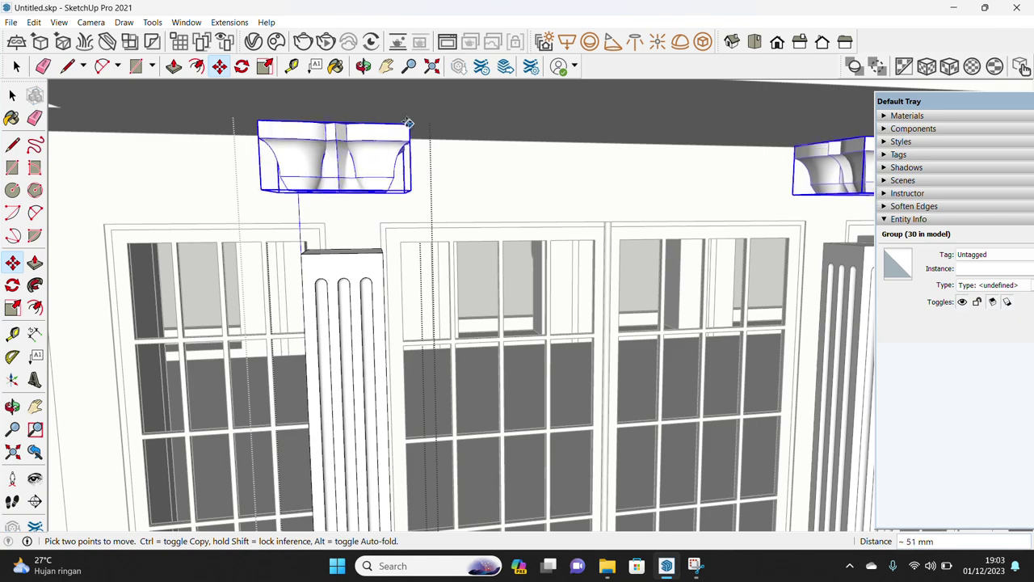
left_click(409, 123)
key("space")
- Push/Pull the shaft's top face up to meet the raised capital
middle_click_drag(408, 122, 376, 272)
left_click(372, 252)
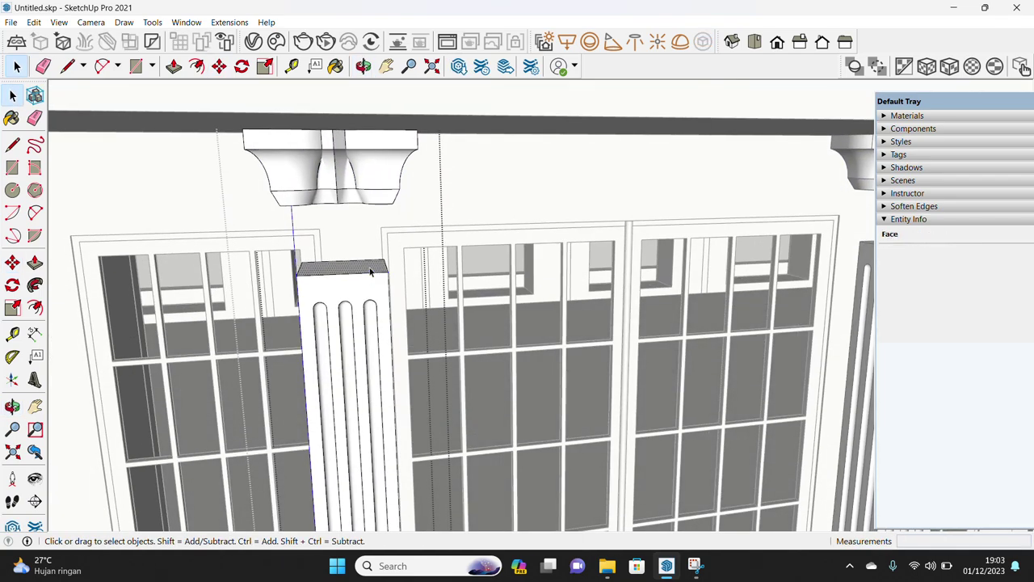
key("p")
left_click(388, 212)
key("space")
- Place a guide line on the flat roof ledge
scroll(494, 321, "down", 5)
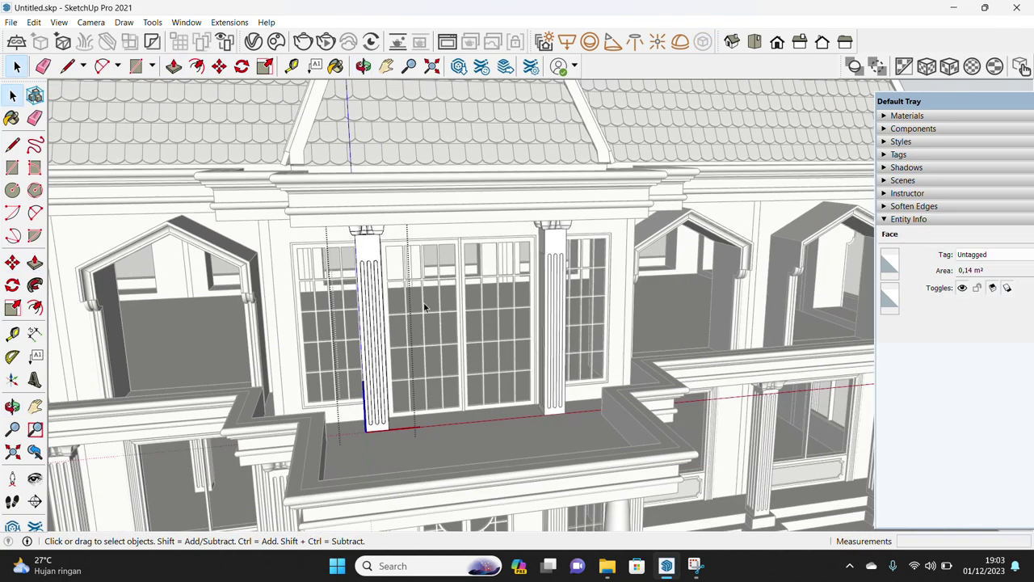
scroll(495, 321, "up", 2)
scroll(494, 321, "down", 5)
scroll(473, 315, "up", 4)
scroll(342, 415, "up", 3)
scroll(266, 383, "up", 2)
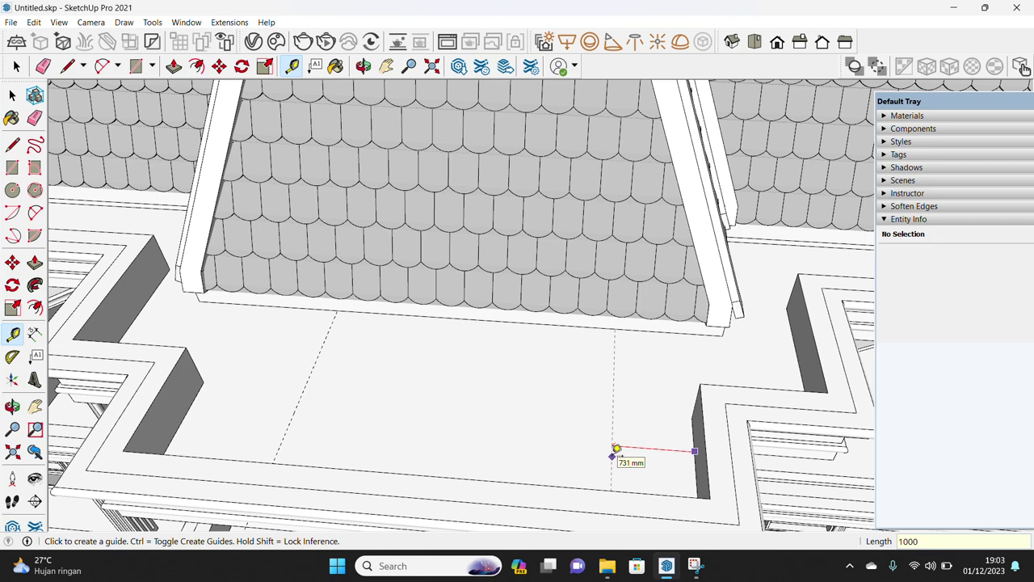
left_click(584, 445)
mouse_move(500, 320)
middle_mouse_down()
mouse_move(526, 326)
mouse_move(554, 278)
middle_mouse_up()
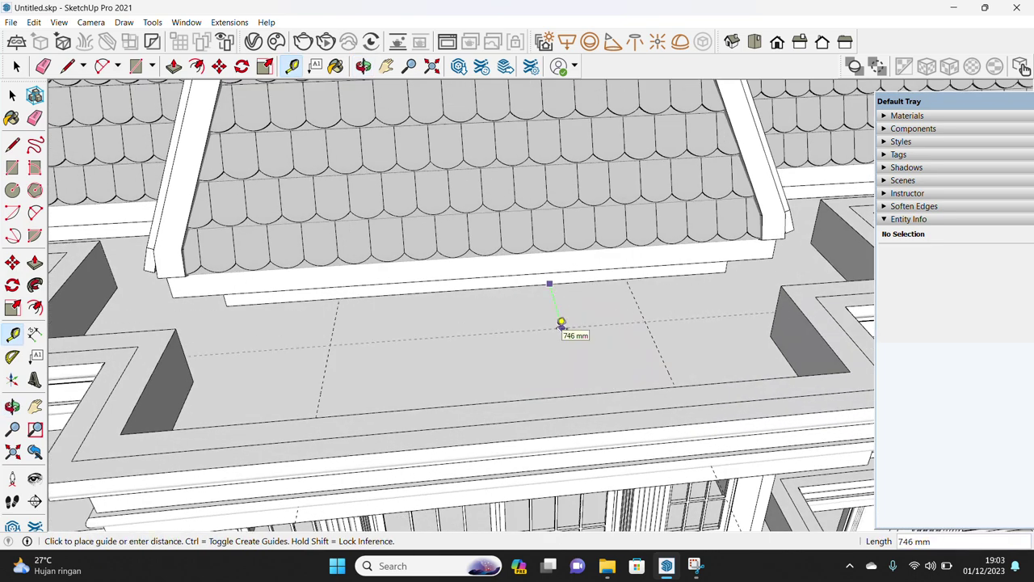
- Draw a rectangle between the roof-ledge guides and Push/Pull it up 3500 mm
key("space")
key("r")
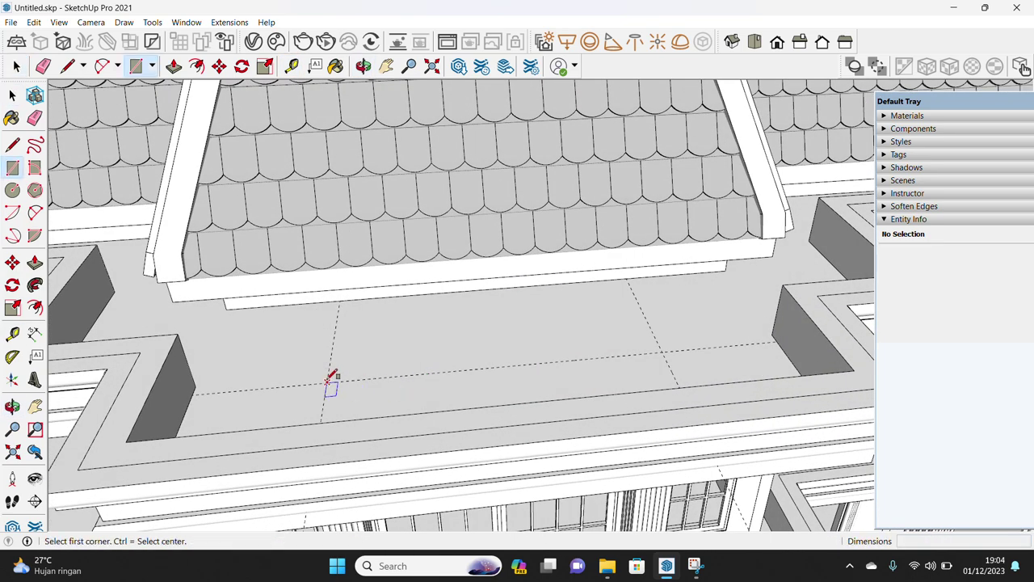
left_click(269, 399)
left_click(649, 268)
key("space")
key("p")
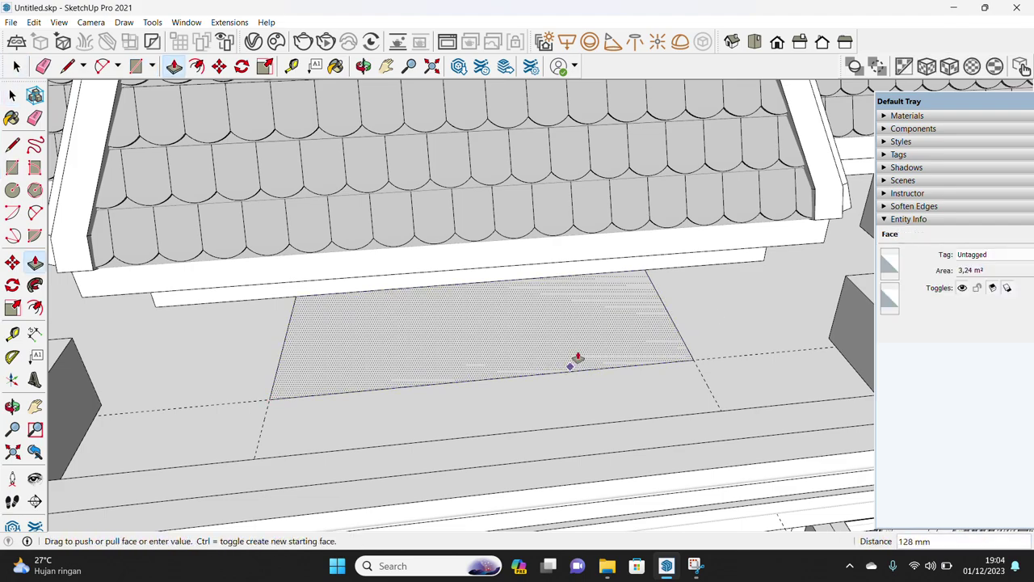
left_click(574, 358)
key("Return")
key("space")
mouse_move(531, 326)
middle_mouse_down()
mouse_move(538, 265)
mouse_move(496, 323)
middle_mouse_up()
- Group the new box, then turn it into a component
triple_click(495, 323)
right_click(497, 315)
left_click(541, 177)
right_click(517, 317)
left_click(545, 152)
left_click(533, 418)
- Begin a Ctrl copy of the box from its corner
scroll(480, 467, "up", 3)
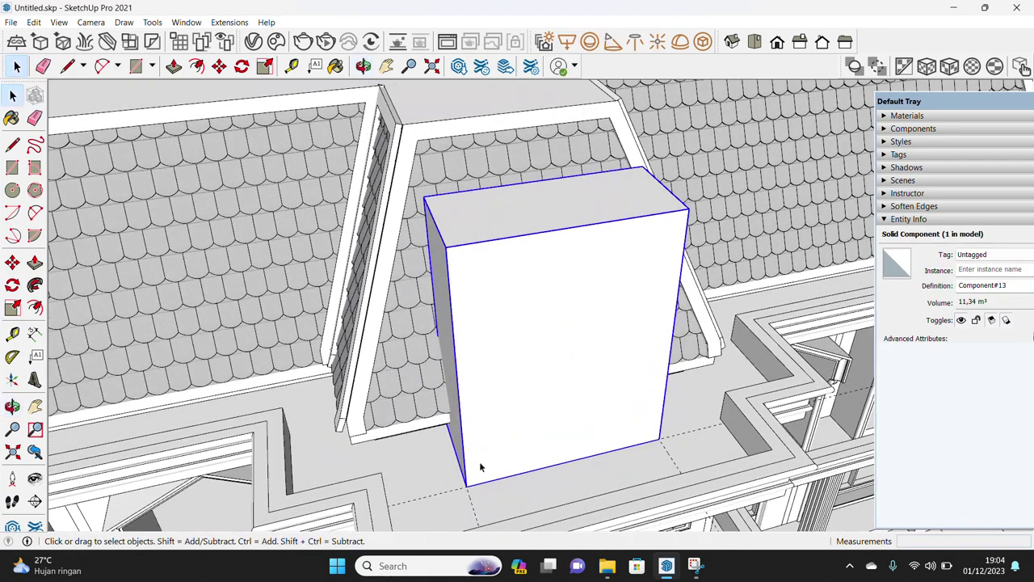
left_click(468, 487)
key("ctrl")
middle_click_drag(468, 487, 339, 444)
- Place the box copy 1200 mm away along the roof
scroll(339, 444, "up", 5)
mouse_move(470, 373)
middle_mouse_down()
mouse_move(428, 377)
mouse_move(397, 302)
mouse_move(473, 350)
mouse_move(446, 388)
middle_mouse_up()
type("1200")
key("Return")
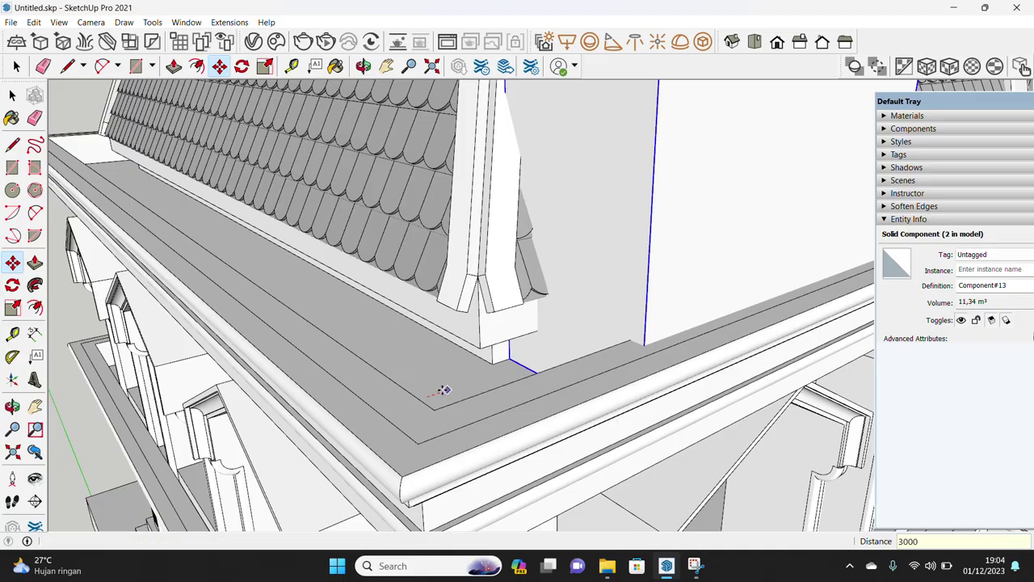
key("space")
scroll(496, 385, "down", 2)
middle_click_drag(496, 385, 584, 409)
scroll(584, 409, "down", 3)
scroll(600, 420, "up", 4)
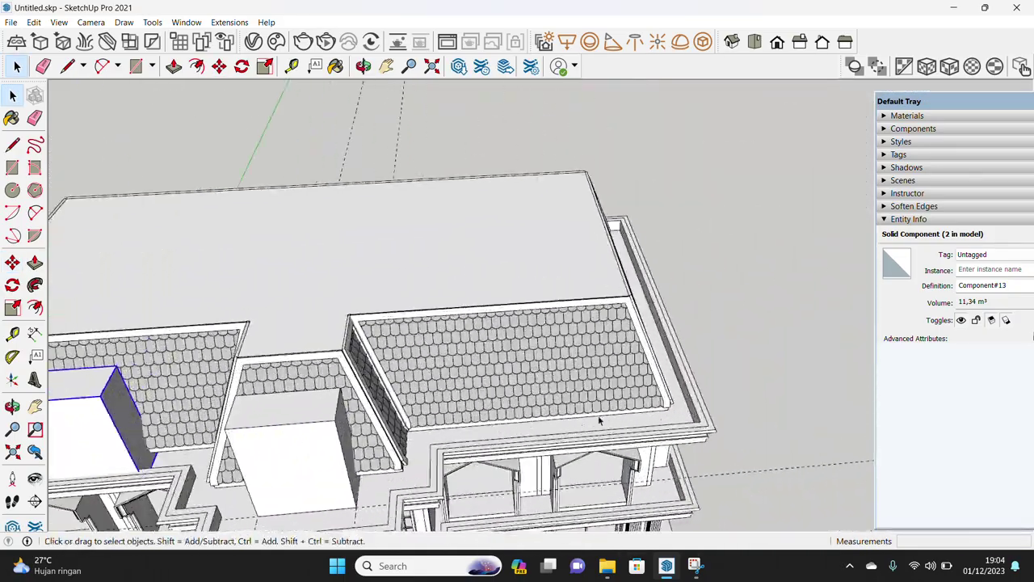
scroll(600, 420, "up", 2)
- Paste a third box and drop it at the cornice corner
key("ctrl+v")
middle_click_drag(614, 434, 358, 323)
scroll(443, 447, "up", 3)
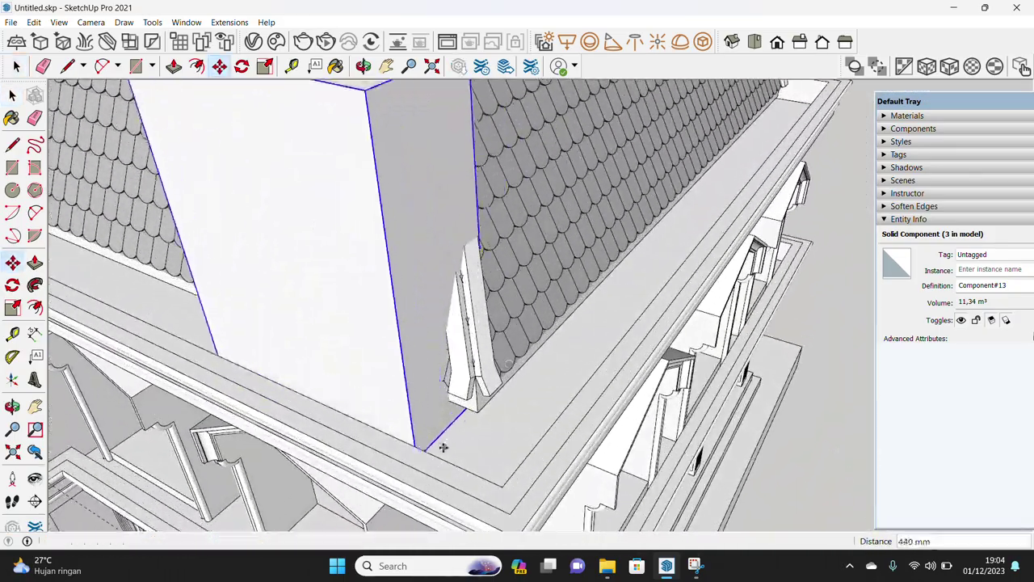
middle_click_drag(455, 437, 433, 369)
scroll(412, 374, "up", 2)
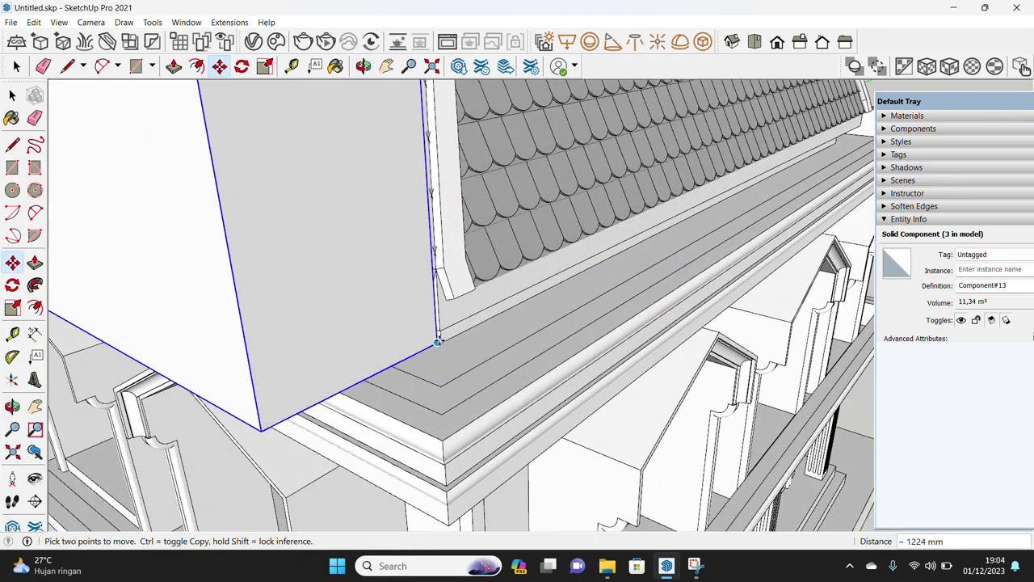
scroll(437, 342, "up", 2)
scroll(445, 342, "up", 2)
scroll(467, 359, "down", 3)
left_click(466, 359)
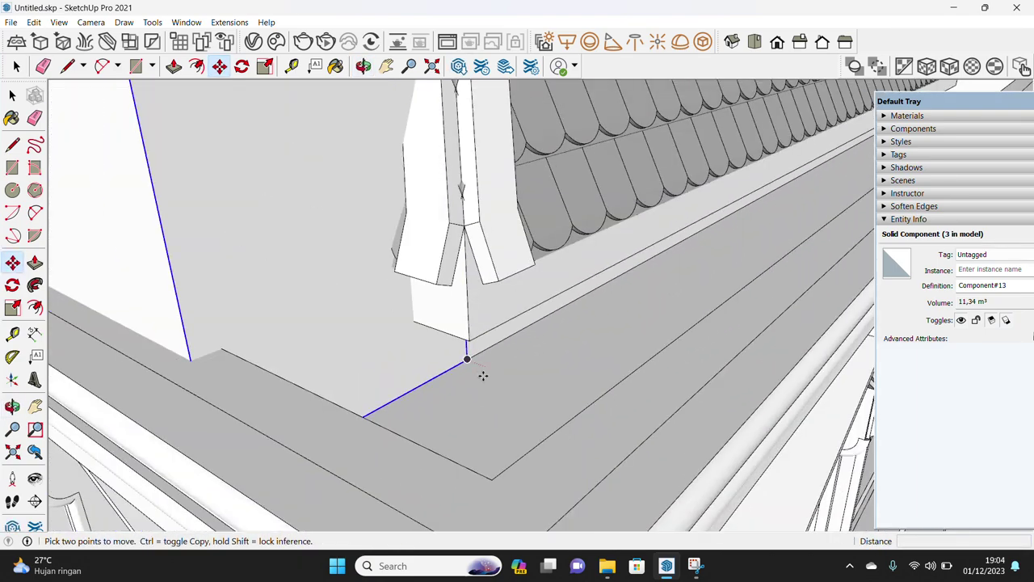
scroll(485, 404, "down", 3)
left_click(489, 454)
scroll(460, 433, "up", 2)
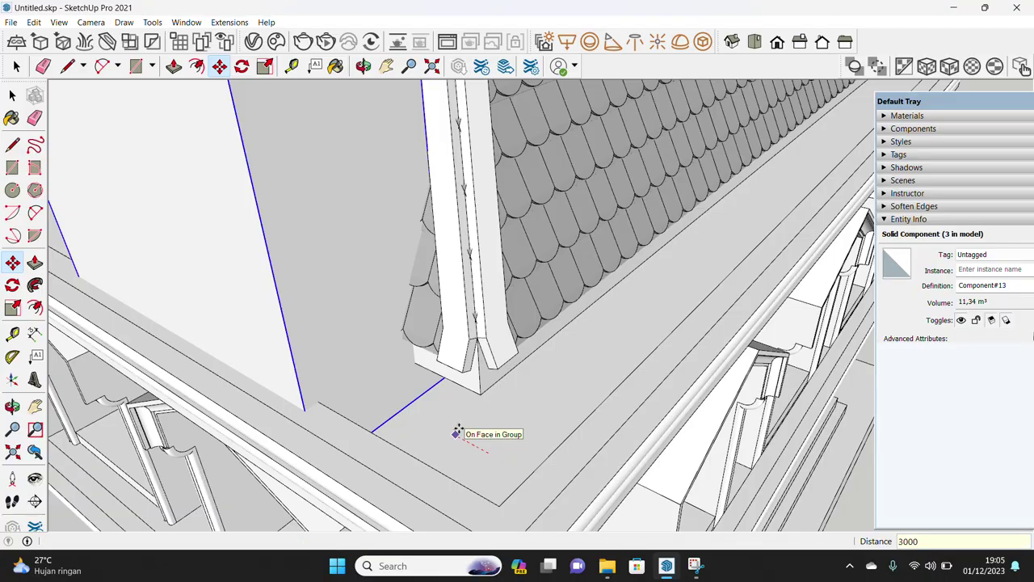
scroll(458, 434, "down", 3)
key("space")
scroll(457, 429, "down", 3)
- Move the three roof blocks into place, then open the middle block for editing
mouse_move(452, 404)
middle_mouse_down()
mouse_move(414, 347)
mouse_move(735, 307)
middle_mouse_up()
scroll(413, 348, "up", 2)
left_click(414, 348)
middle_click_drag(425, 253, 428, 390)
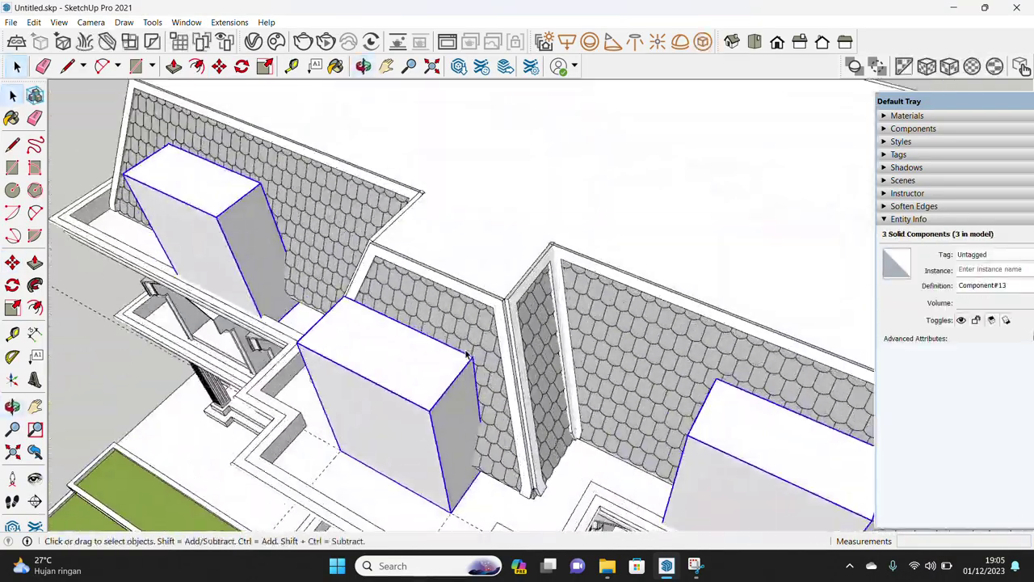
scroll(427, 390, "up", 3)
key("m")
left_click(426, 391)
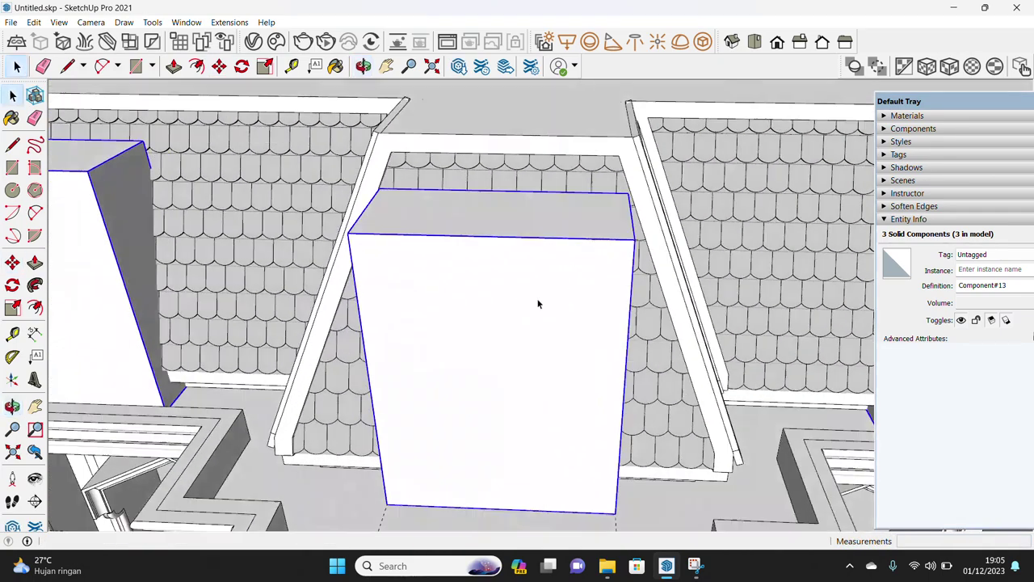
middle_click_drag(442, 351, 667, 329)
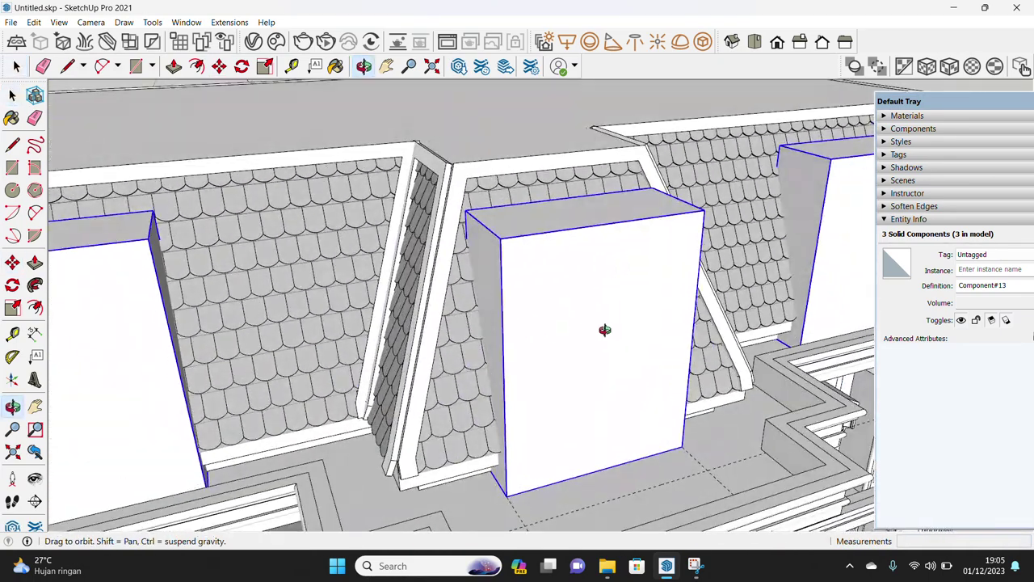
key("space")
double_click(528, 361)
mouse_move(528, 361)
middle_mouse_down()
mouse_move(551, 329)
mouse_move(504, 328)
middle_mouse_up()
- Draw a two-point arc across the block's top and set it to 50 segments
key("a")
left_click(458, 338)
left_click(681, 293)
scroll(578, 226, "up", 1)
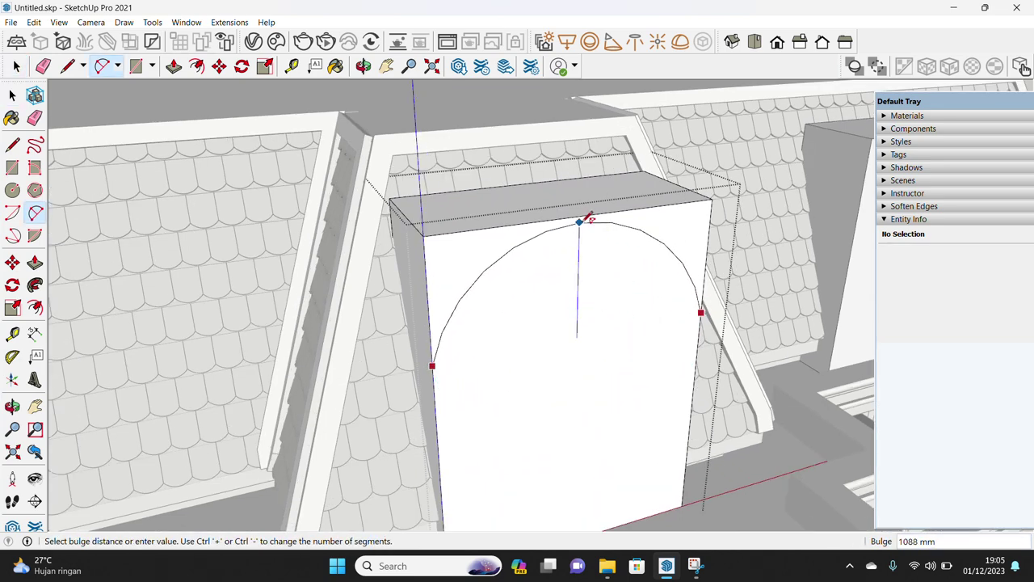
left_click(579, 221)
key("space")
left_click(617, 224)
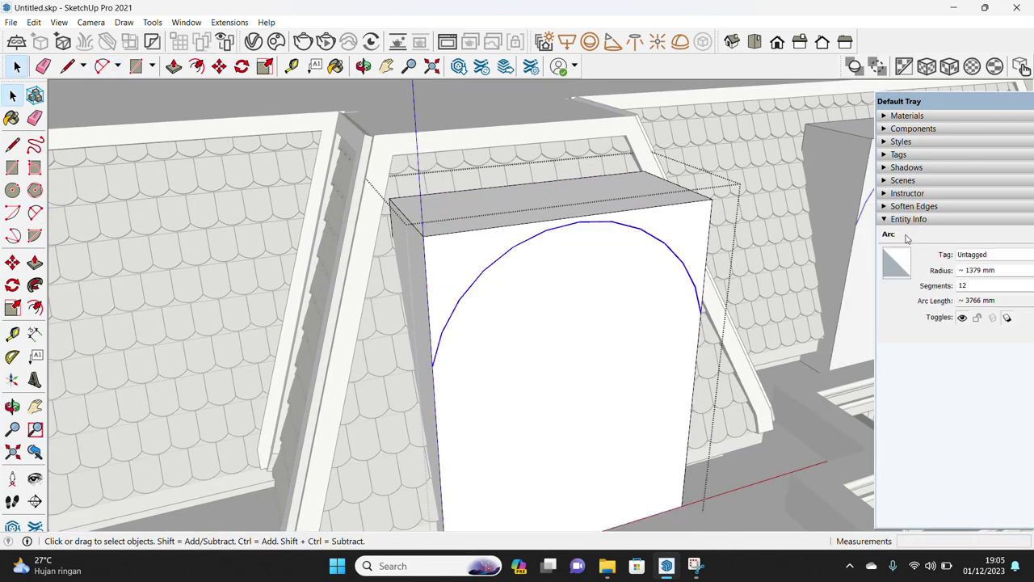
left_click(517, 262)
key("p")
- Push the corner faces above the arc back into the roof
left_click(461, 265)
left_click(420, 227)
key("space")
scroll(486, 340, "down", 3)
scroll(485, 340, "up", 4)
scroll(466, 345, "up", 2)
- Draw a narrow strip on the left side and copy it to the right edge
key("r")
left_click(420, 304)
left_click(465, 518)
key("space")
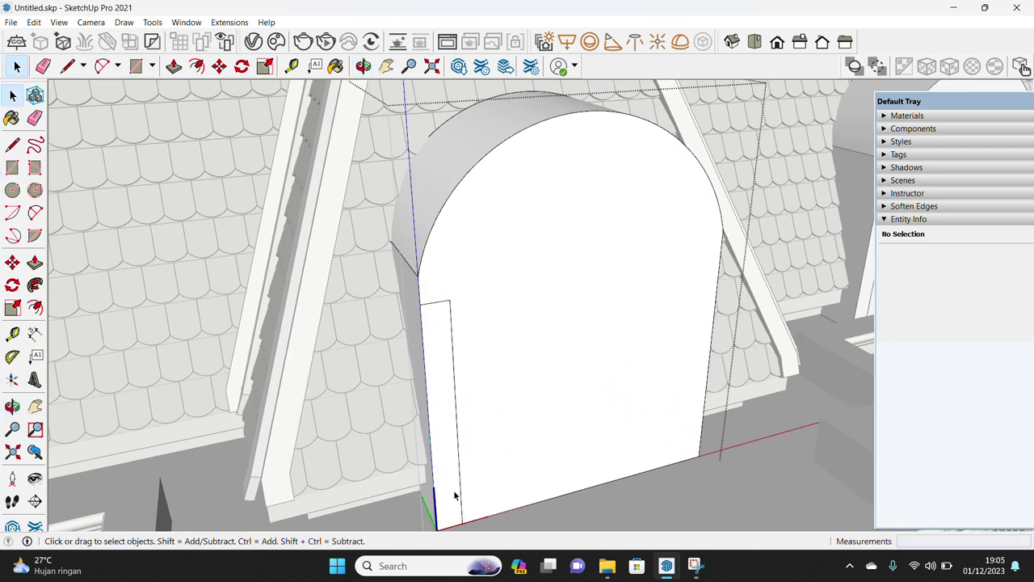
left_click(444, 420)
key("m")
key("ctrl")
left_click(448, 472)
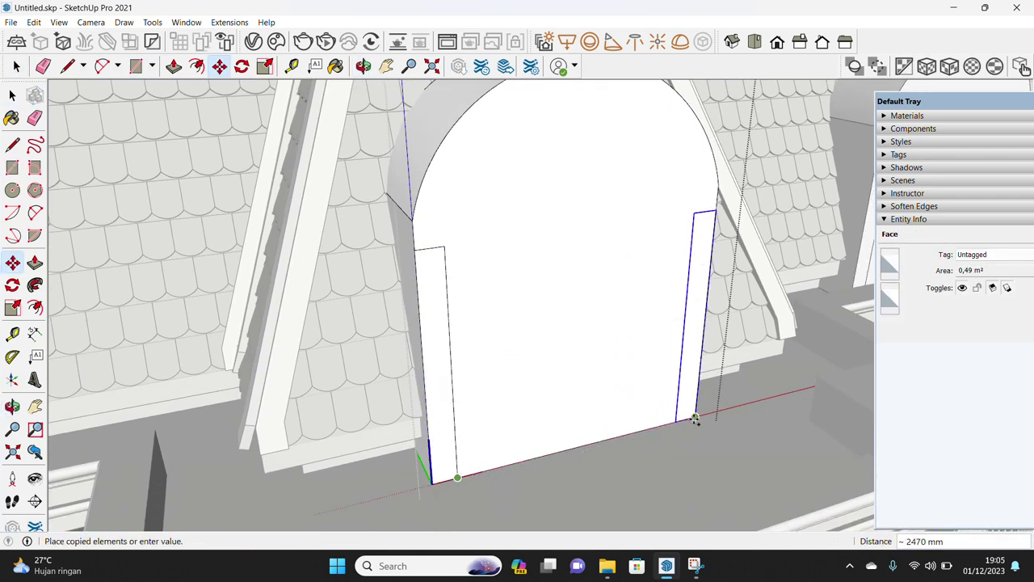
left_click(697, 418)
- Push both side strips back into the wall
key("space")
left_click(429, 369)
key("p")
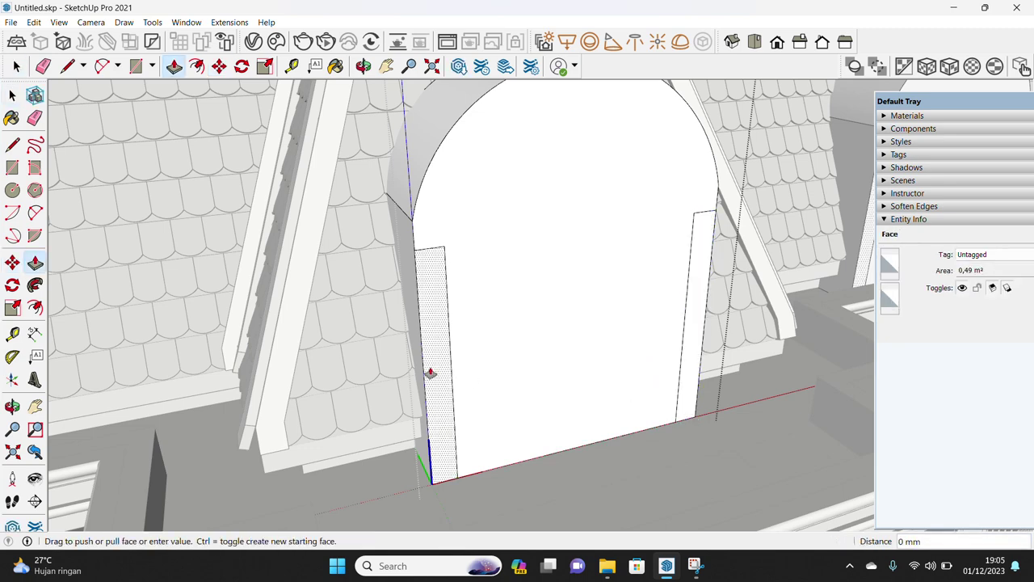
left_click(429, 372)
double_click(703, 340)
key("space")
scroll(429, 336, "up", 3)
- Draw a line across the arch base and push the lower dormer wall back
key("l")
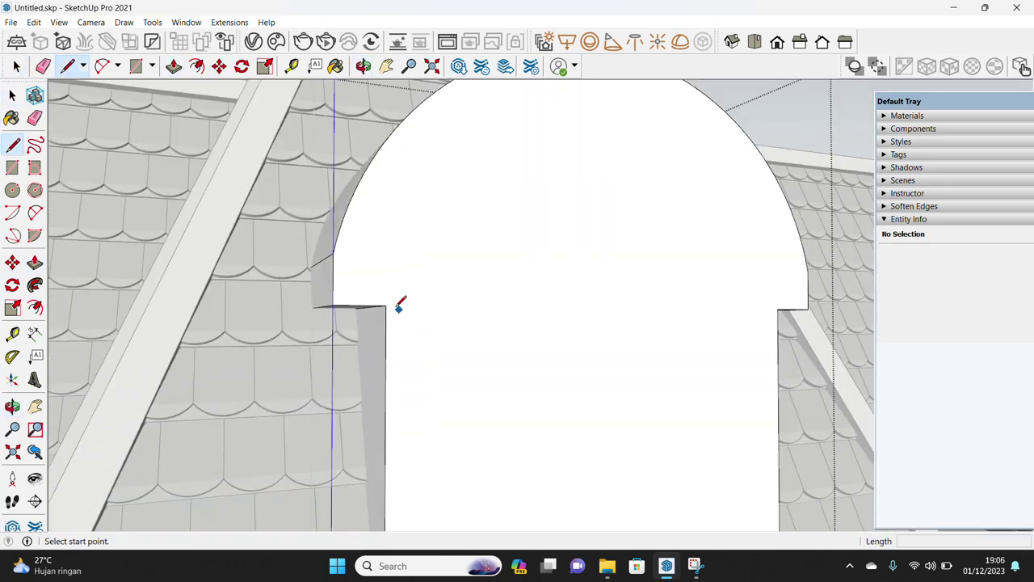
left_click(385, 307)
left_click(778, 308)
key("space")
mouse_move(585, 356)
middle_mouse_down()
mouse_move(655, 270)
mouse_move(639, 347)
middle_mouse_up()
left_click(639, 346)
key("p")
left_click_drag(639, 352, 628, 346)
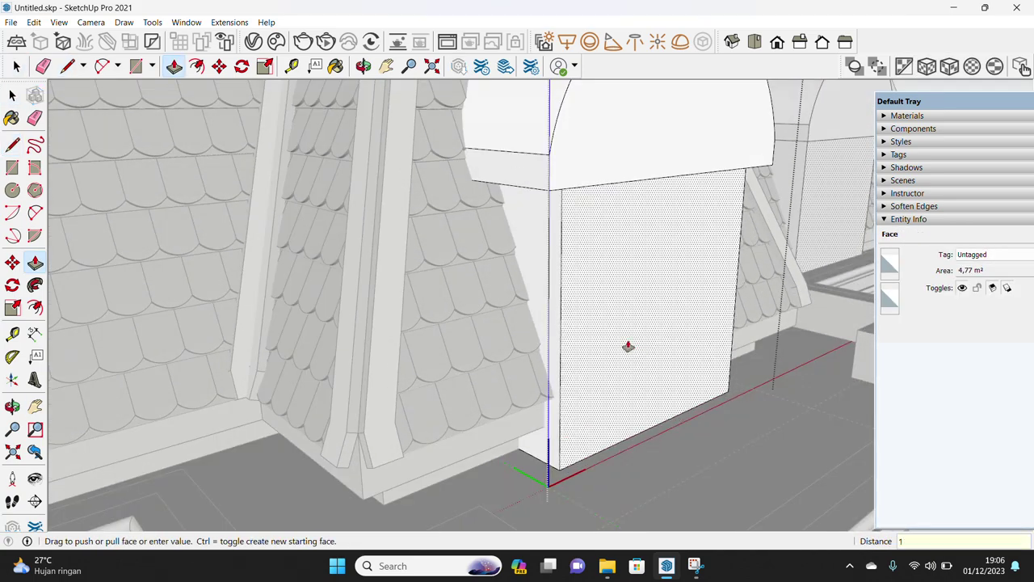
key("space")
- Select the arch edges and Follow Me the trim profile along the arch curve
mouse_move(632, 315)
middle_mouse_down()
mouse_move(577, 104)
mouse_move(479, 140)
mouse_move(493, 191)
middle_mouse_up()
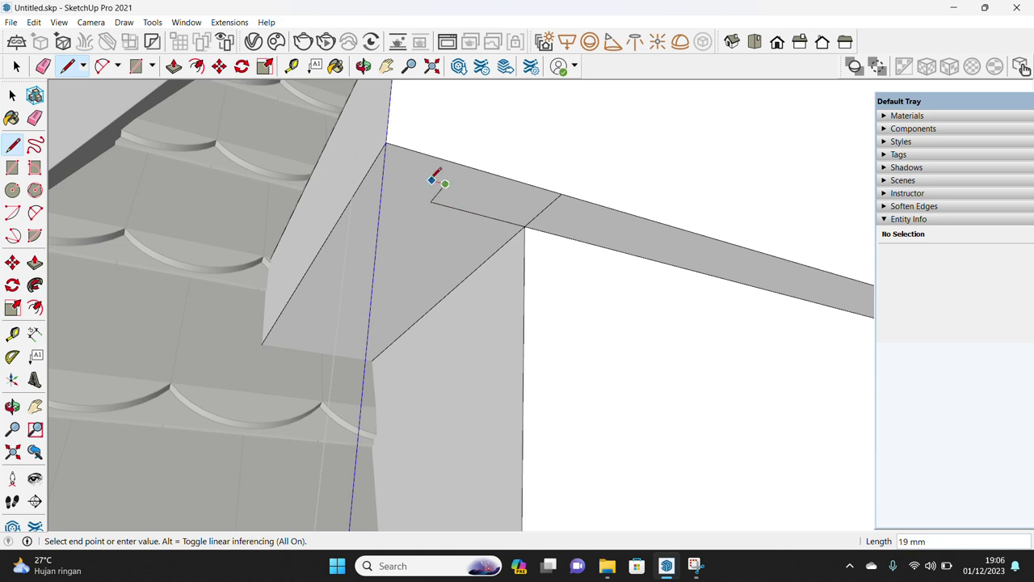
key("space")
mouse_move(414, 149)
middle_mouse_down()
mouse_move(492, 189)
mouse_move(496, 240)
mouse_move(452, 252)
middle_mouse_up()
left_click(370, 191)
mouse_move(370, 192)
middle_mouse_down()
mouse_move(403, 219)
mouse_move(406, 202)
mouse_move(724, 269)
middle_mouse_up()
left_click(404, 175, "shift")
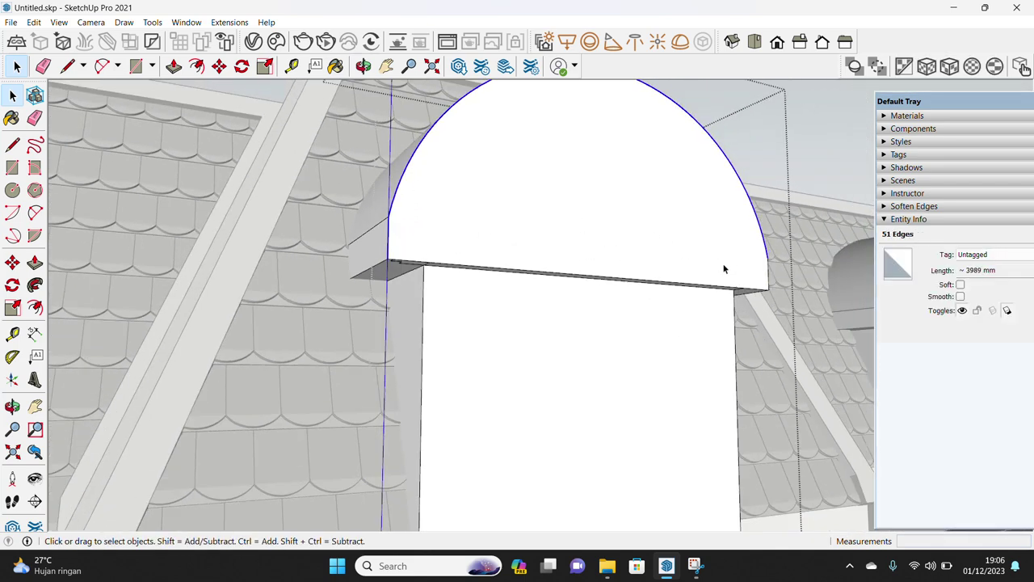
scroll(387, 265, "up", 5)
middle_click_drag(300, 266, 89, 270)
left_click(34, 285)
- Push the arch face inside the trim back behind the moulding
mouse_move(337, 276)
middle_mouse_down()
mouse_move(487, 278)
mouse_move(504, 348)
middle_mouse_up()
key("space")
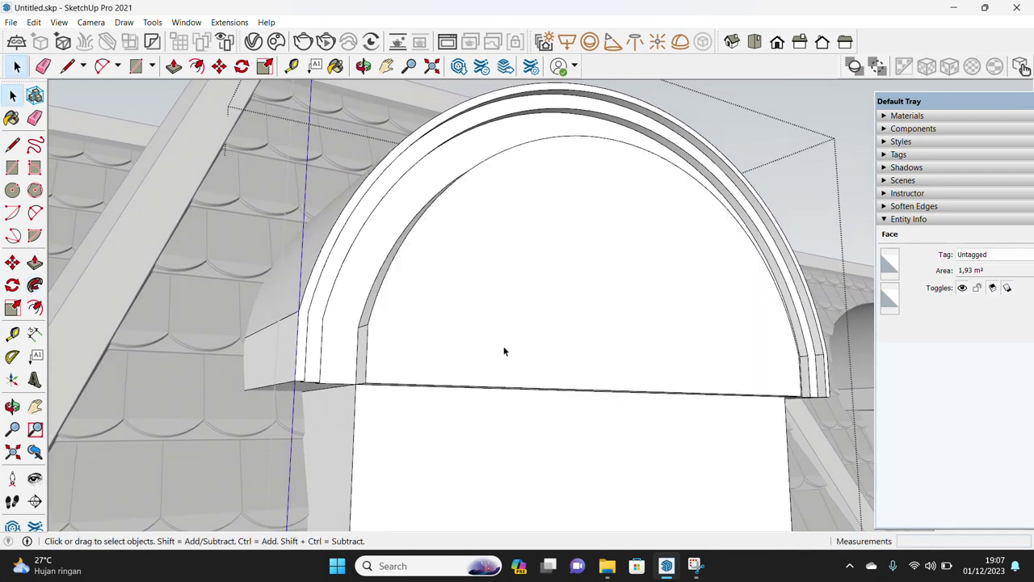
left_click(505, 356)
key("p")
left_click(505, 364)
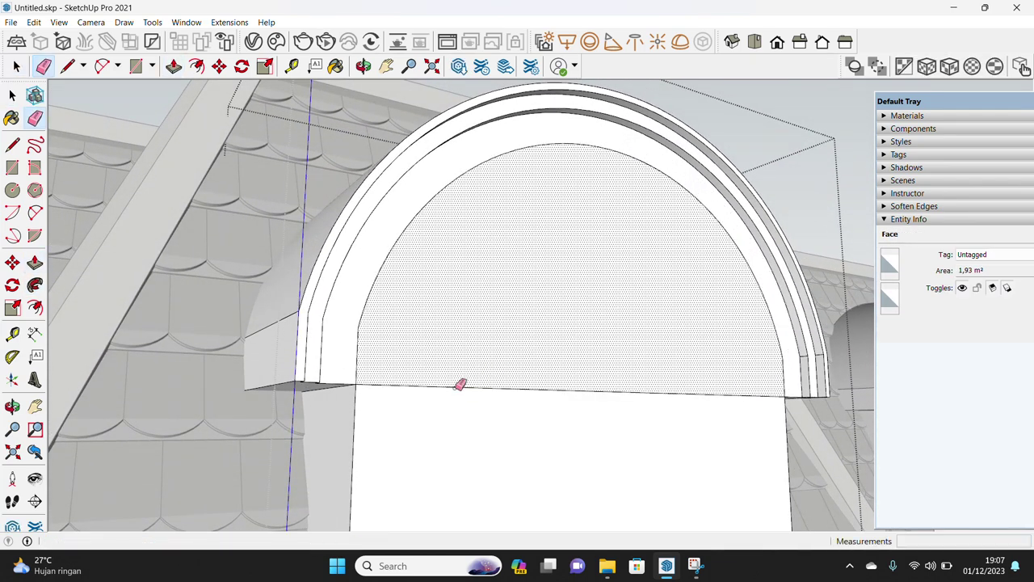
left_click(455, 391)
- Erase the leftover inner arc edges of the arch
key("e")
middle_click_drag(450, 391, 443, 206)
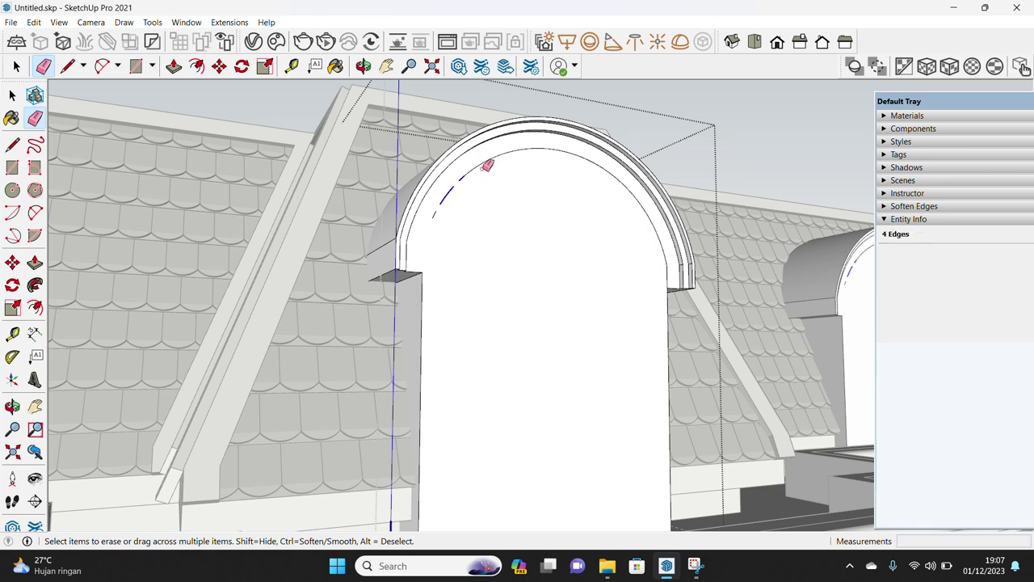
mouse_move(673, 279)
left_mouse_down()
mouse_move(595, 153)
mouse_move(537, 144)
left_mouse_up()
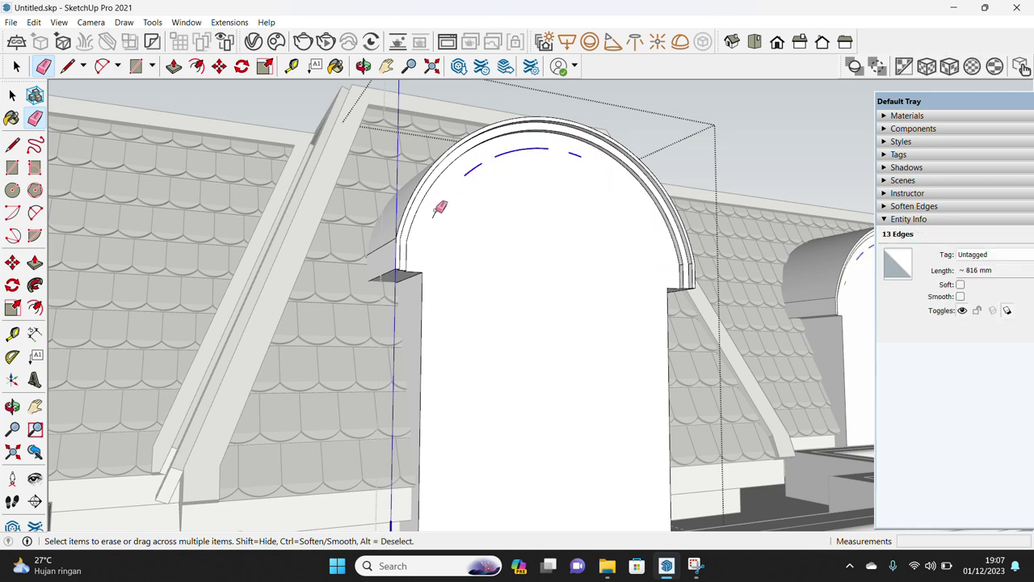
left_click_drag(437, 211, 443, 222)
- Start the left jamb rectangle at the upper left of the lower wall face
key("space")
left_click(450, 300)
mouse_move(450, 300)
middle_mouse_down("shift")
mouse_move(436, 298)
mouse_move(471, 468)
mouse_move(464, 432)
middle_mouse_up("shift")
key("r")
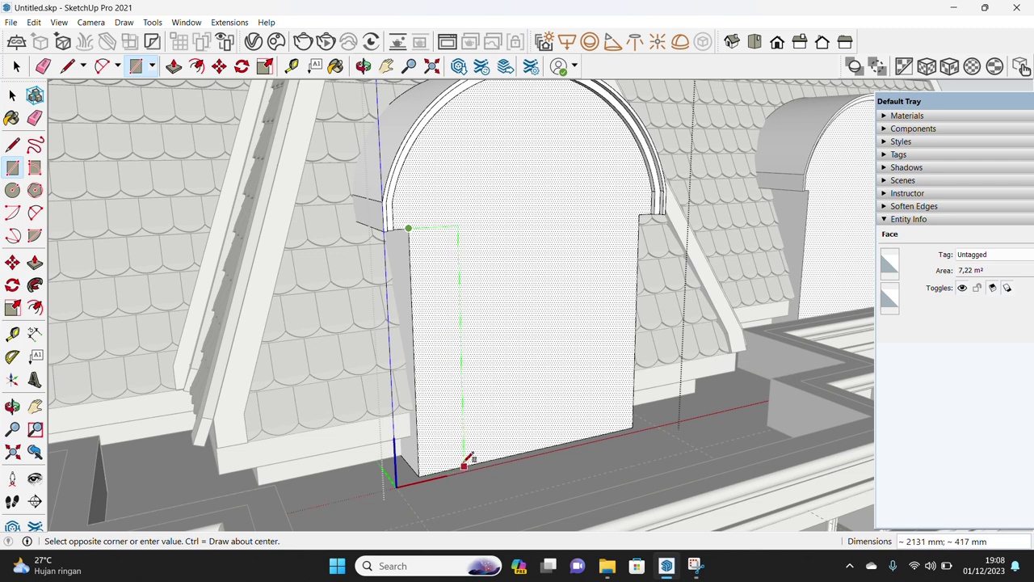
- Finish the left jamb rectangle and Ctrl-Move a copy to the right side
left_click(460, 465)
key("m")
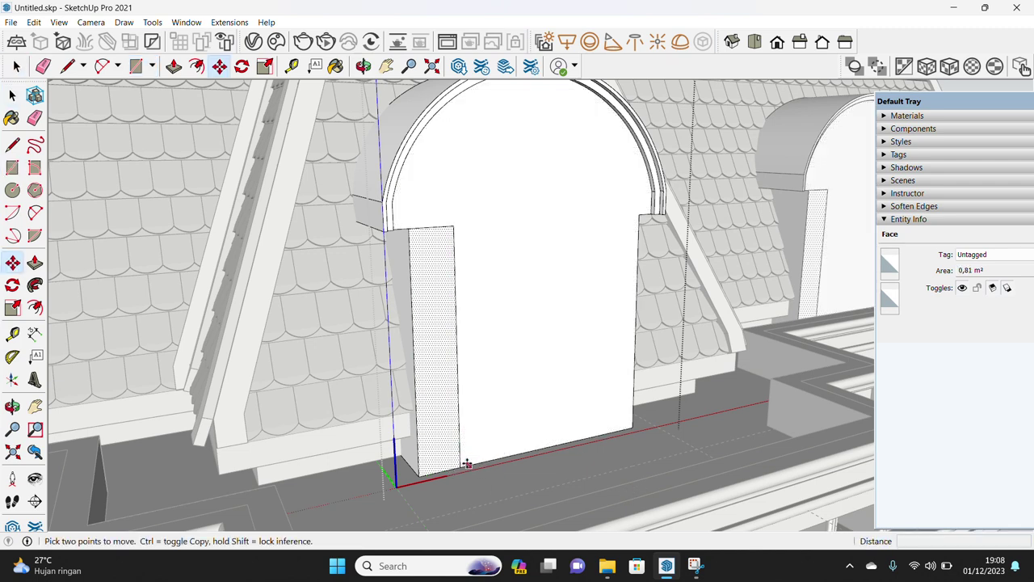
left_click(459, 467)
key("ctrl")
left_click(633, 429)
key("space")
- Offset the arch outline inward to create the inner arch frame
mouse_move(633, 429)
middle_mouse_down()
mouse_move(522, 219)
mouse_move(516, 247)
mouse_move(451, 26)
middle_mouse_up()
left_click(498, 303)
key("f")
left_click(464, 305)
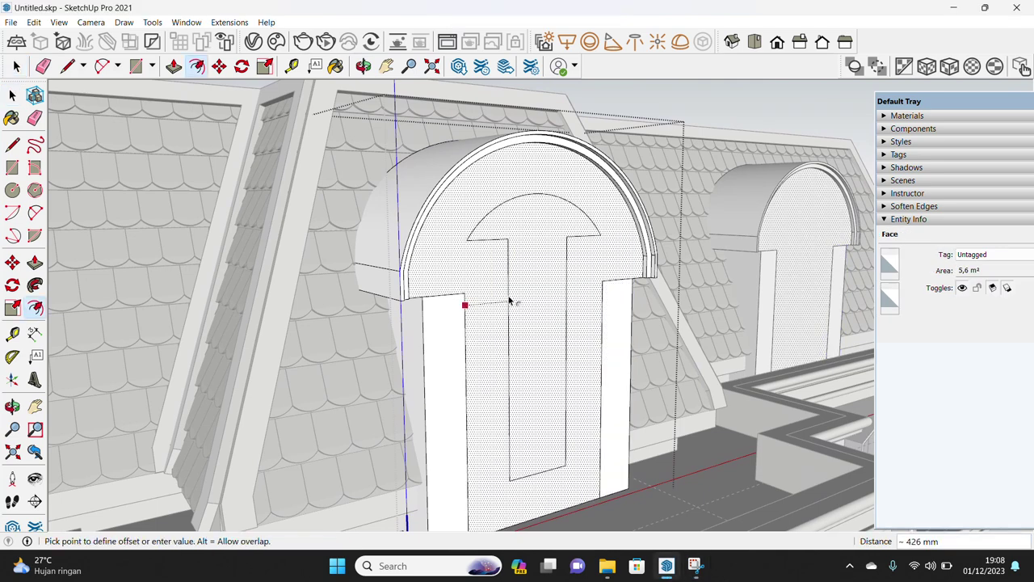
left_click(489, 345)
- Close the inner frame with lines at the corners and erase a stray corner edge
key("space")
key("l")
left_click(432, 267)
key("space")
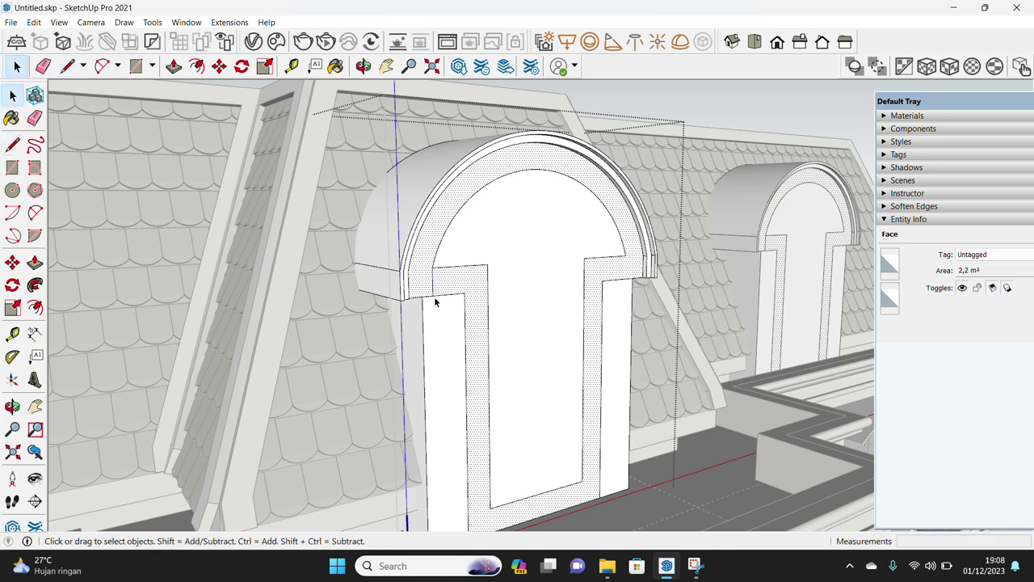
left_click(619, 260)
left_click(584, 258)
key("space")
key("e")
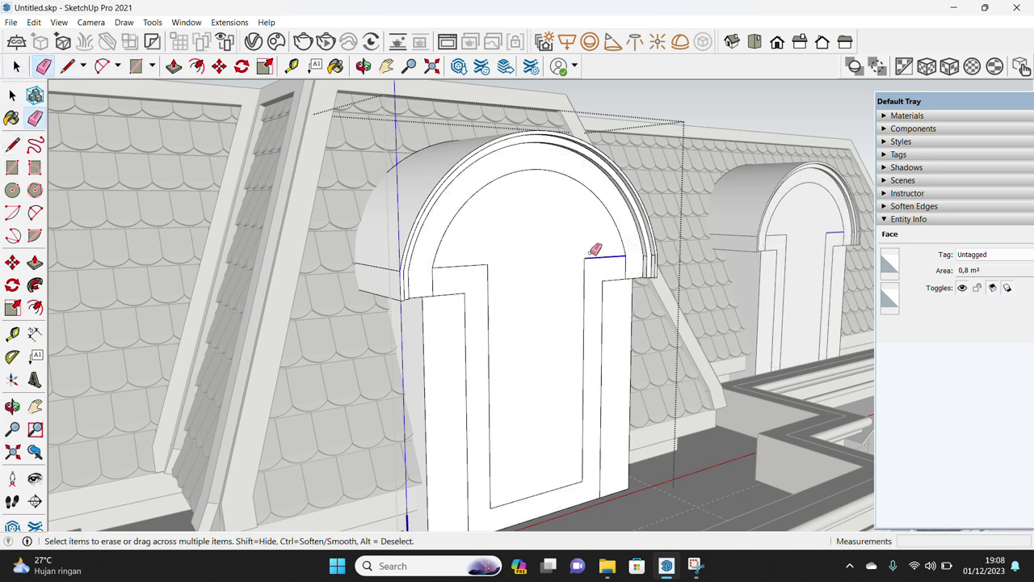
left_click(459, 261)
- Pull the thin arch frame faces outward by 139 mm
mouse_move(459, 261)
middle_mouse_down()
mouse_move(512, 476)
mouse_move(504, 425)
mouse_move(536, 389)
mouse_move(445, 364)
mouse_move(460, 335)
middle_mouse_up()
scroll(439, 161, "down", 5)
scroll(422, 224, "up", 5)
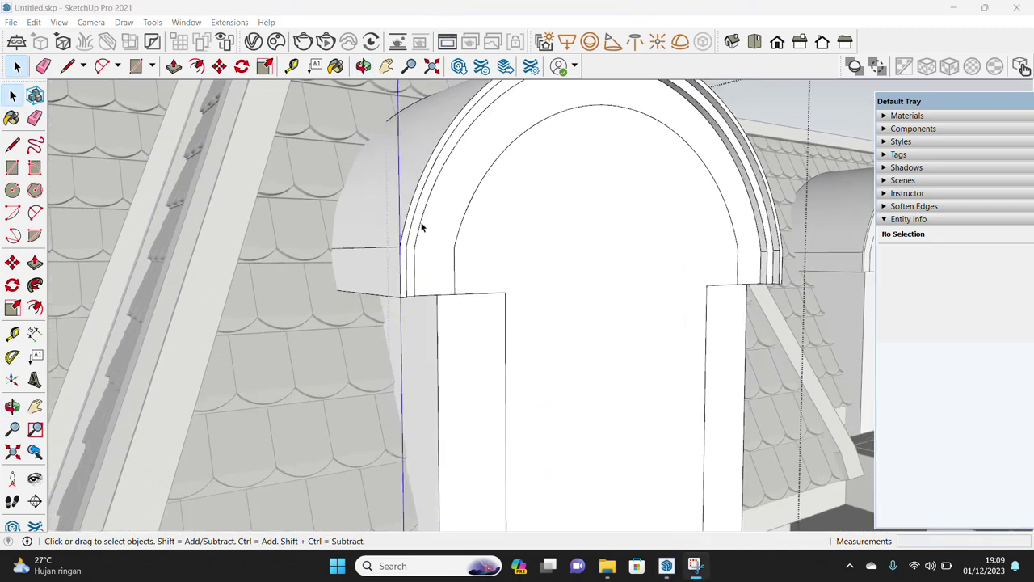
left_click(412, 221)
key("p")
left_click(749, 266)
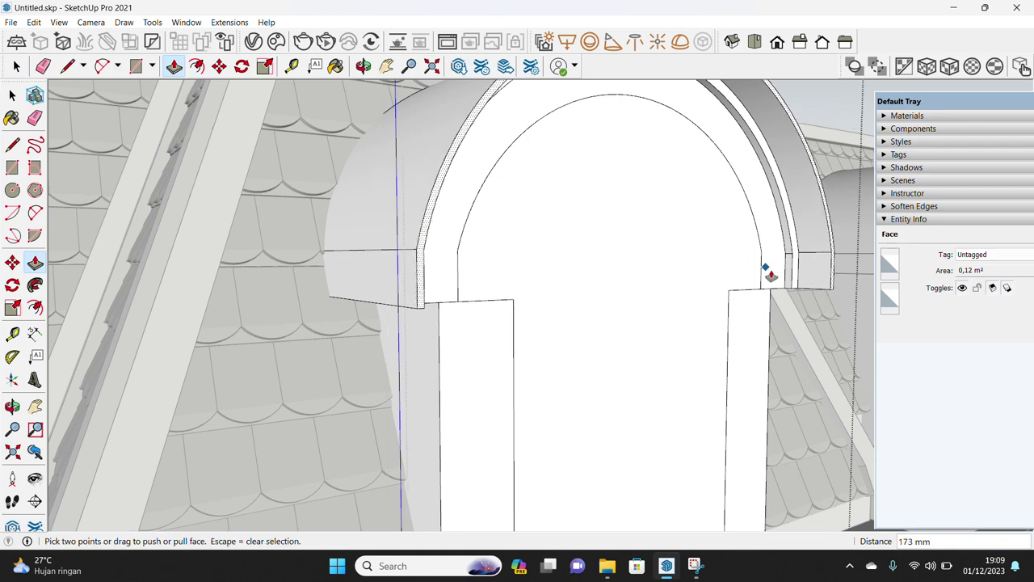
key("space")
scroll(765, 295, "up", 2)
key("space")
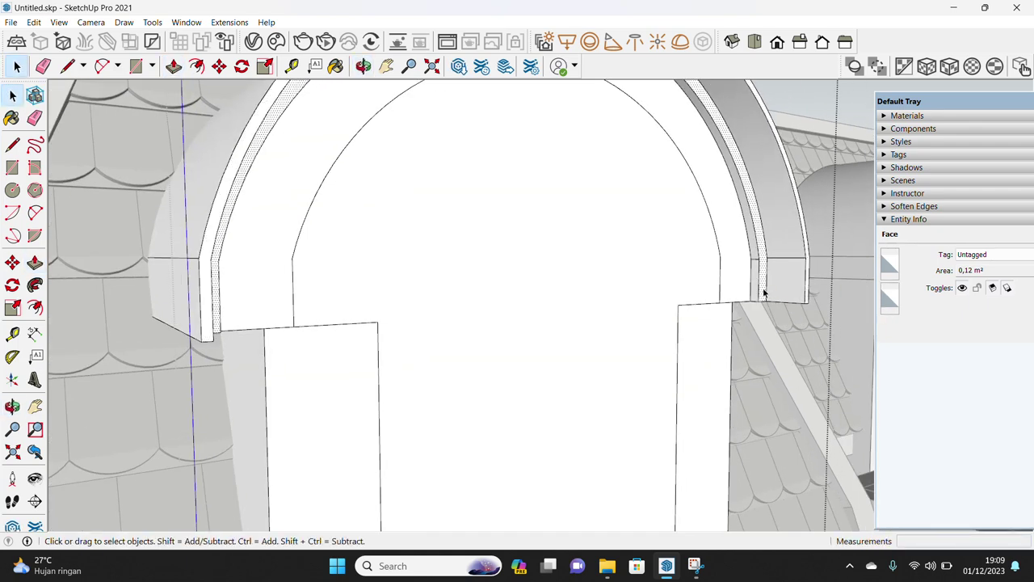
key("p")
left_click(762, 294)
left_click(786, 295)
- Push the inner window panel back into a shallow recess
scroll(786, 295, "down", 5)
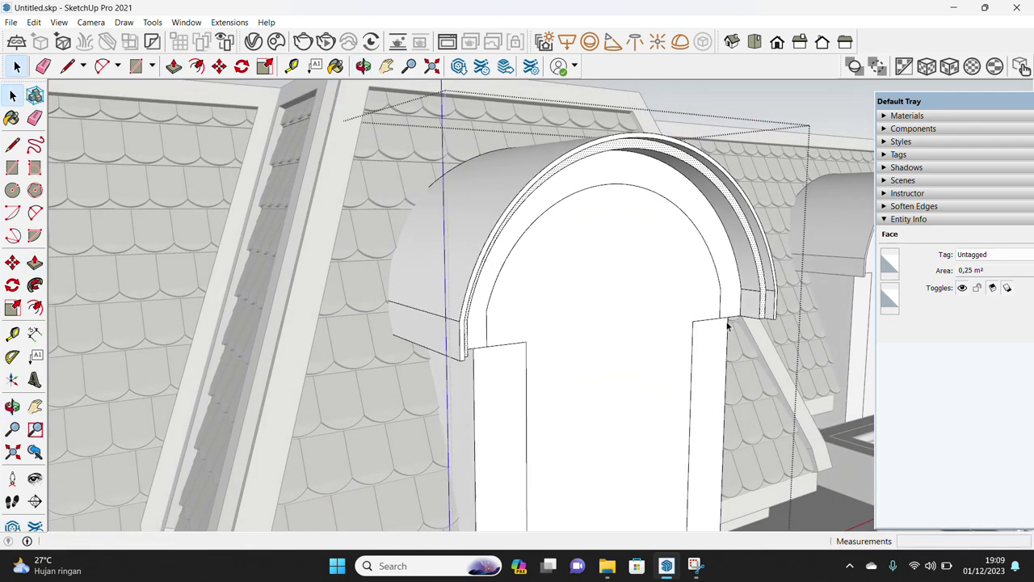
scroll(557, 233, "down", 1)
key("space")
left_click(593, 353)
key("p")
left_click(585, 351)
left_click(585, 352)
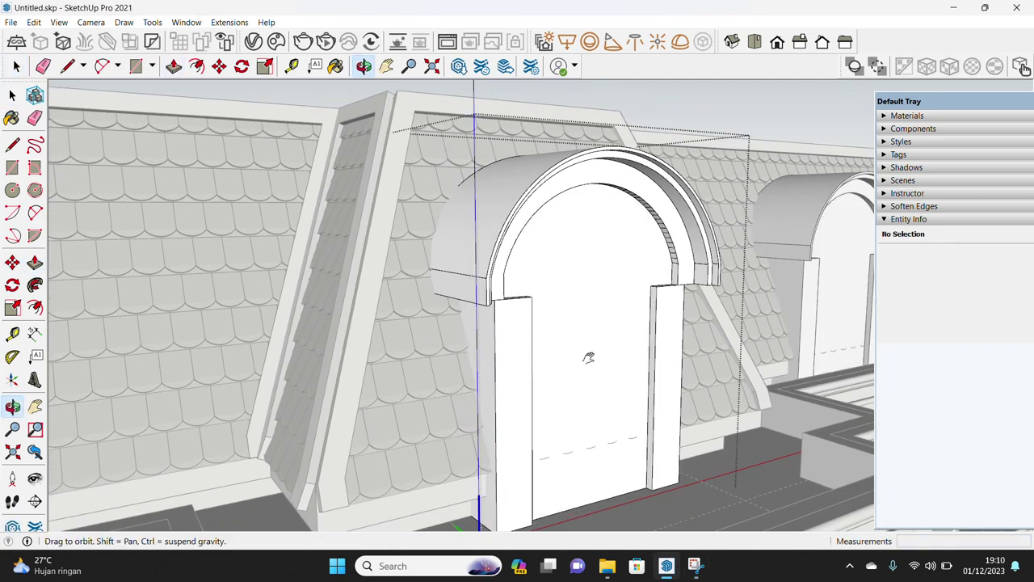
key("space")
scroll(549, 352, "up", 3)
- Draw the capital moulding profile on the left jamb with a line and two-point arc
middle_click_drag(526, 339, 493, 355)
scroll(351, 334, "up", 3)
scroll(311, 346, "up", 2)
scroll(358, 307, "up", 2)
middle_click_drag(358, 307, 418, 249)
scroll(337, 274, "down", 3)
key("e")
key("space")
scroll(337, 329, "up", 2)
key("l")
scroll(301, 328, "up", 1)
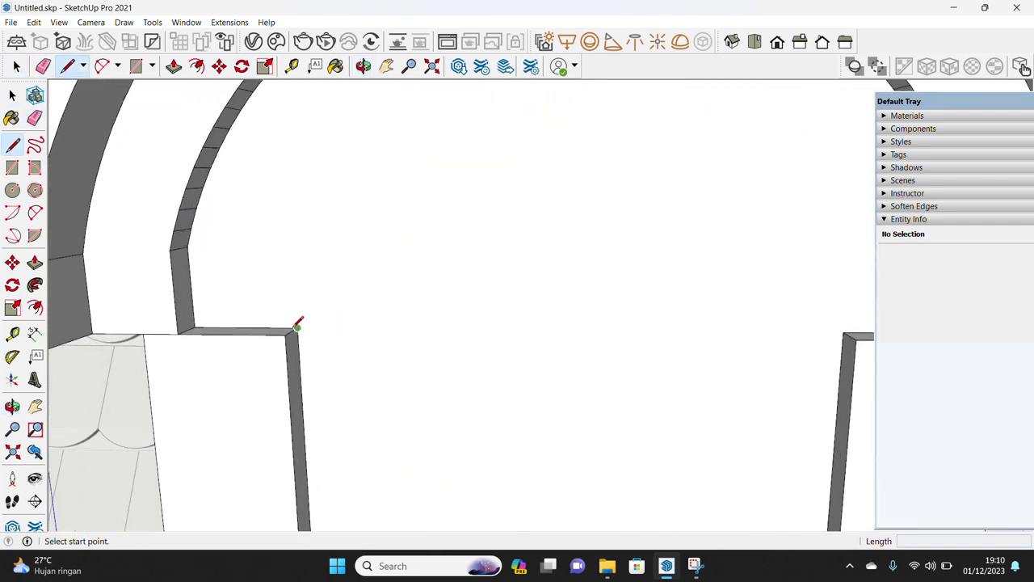
left_click(304, 424)
key("space")
scroll(318, 393, "up", 2)
key("a")
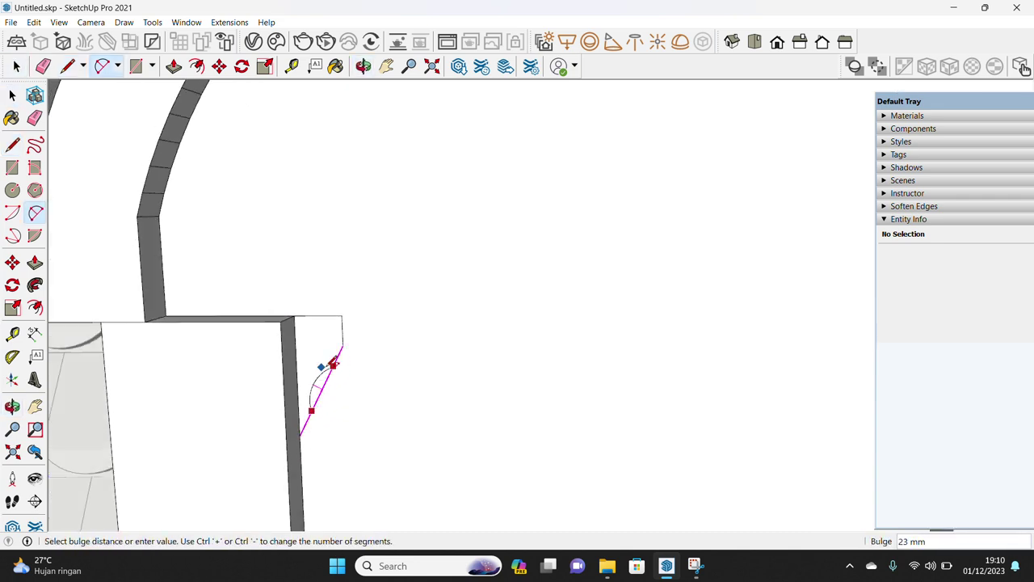
key("space")
- Copy the profile, mirror it, and move it onto the right jamb
key("space")
scroll(327, 377, "down", 4)
left_click(360, 330)
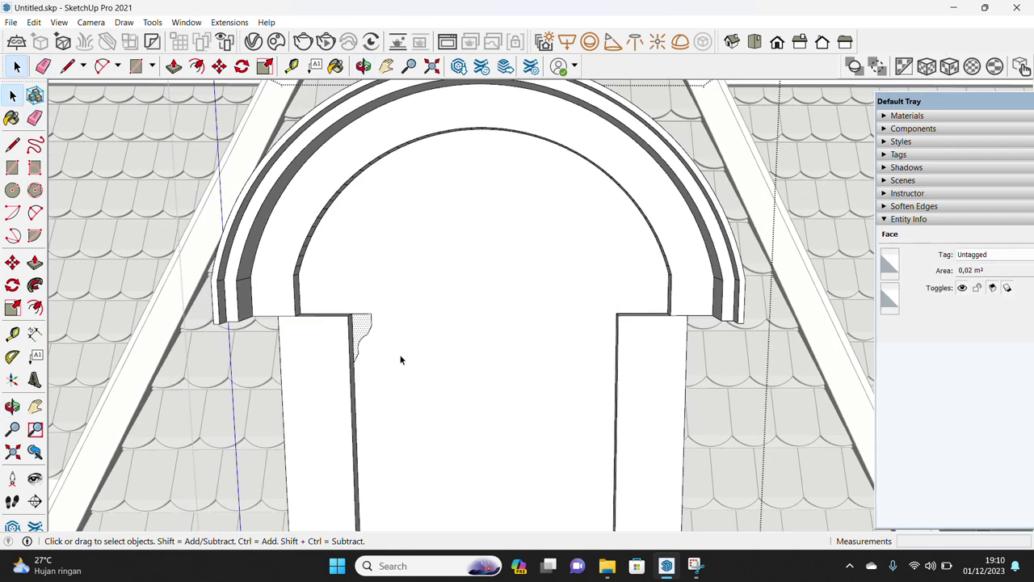
left_click(504, 363)
key("space")
right_click(485, 327)
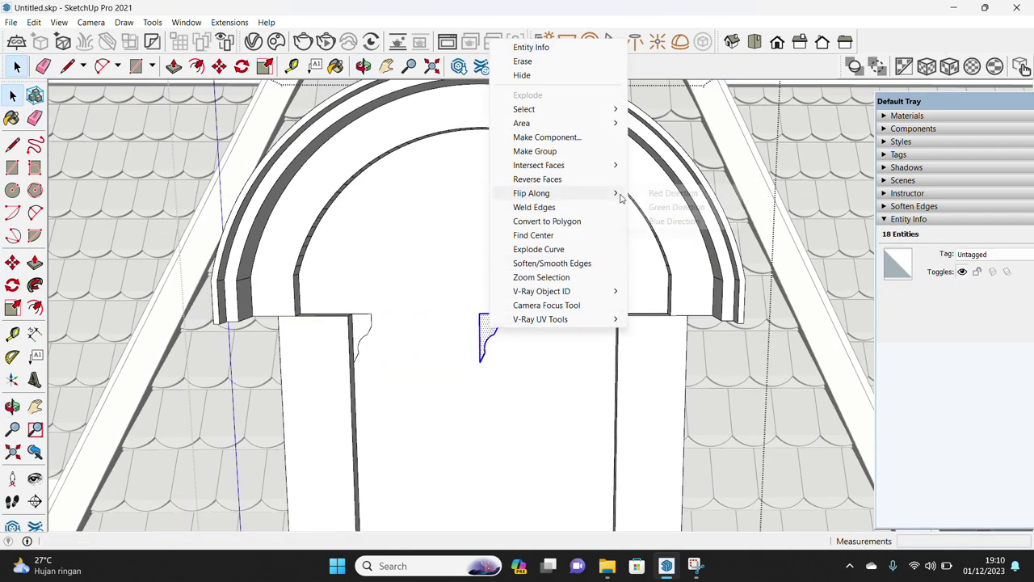
left_click(653, 202)
key("m")
scroll(491, 338, "up", 1)
left_click(499, 310)
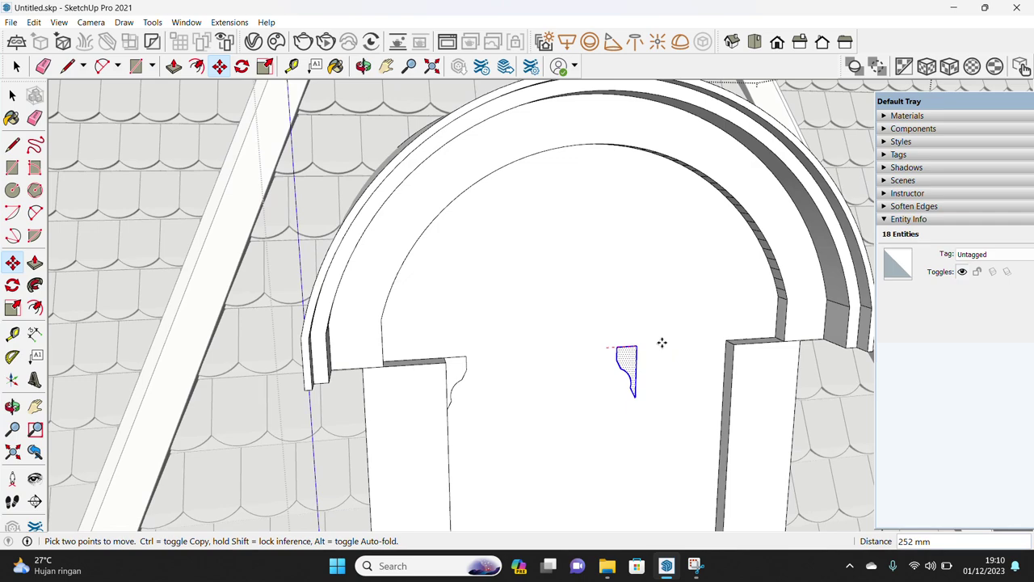
left_click(729, 340)
key("space")
- Sweep the profile with Follow Me along the left jamb's top edges
middle_click_drag(479, 364, 282, 370)
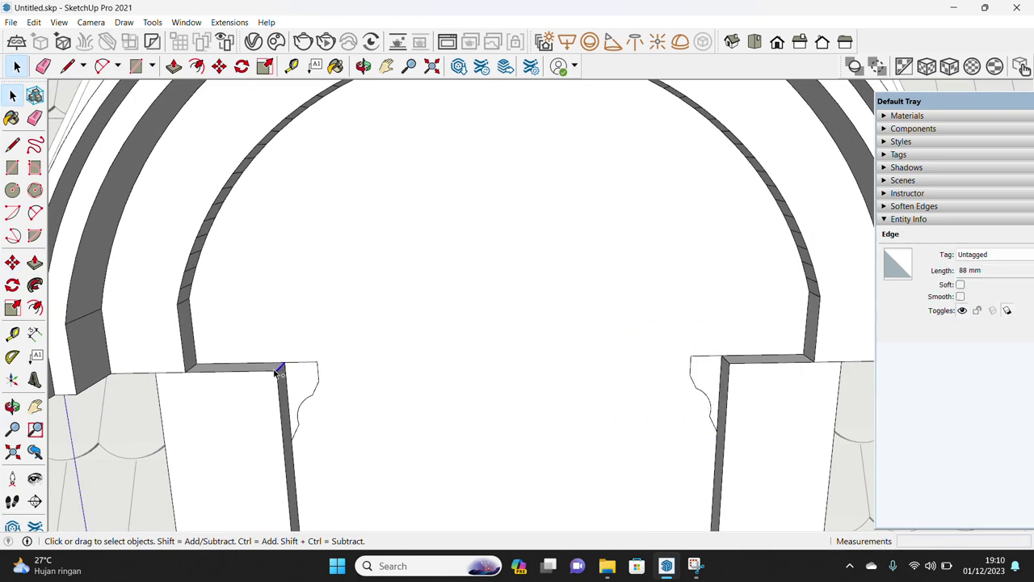
scroll(240, 377, "up", 3)
mouse_move(351, 364)
middle_mouse_down()
mouse_move(549, 209)
mouse_move(576, 281)
middle_mouse_up()
left_click(557, 220, "ctrl")
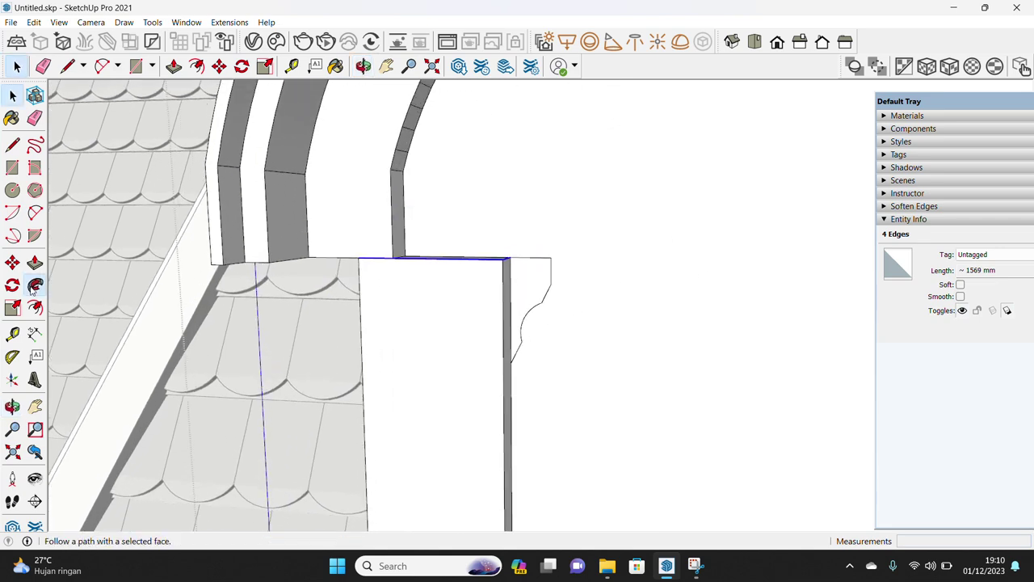
left_click(529, 315)
key("space")
mouse_move(525, 339)
middle_mouse_down()
mouse_move(480, 401)
mouse_move(497, 321)
middle_mouse_up()
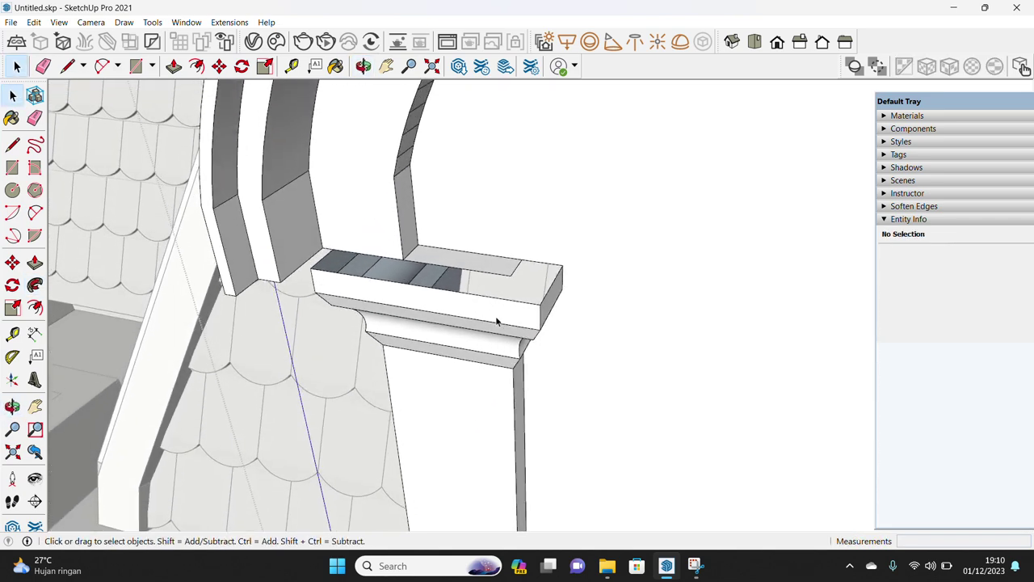
- Draw a mitre line across the left moulding end and erase the stray top edge
left_click(511, 264)
left_click(540, 302)
key("e")
left_click(511, 273)
mouse_move(512, 271)
middle_mouse_down()
mouse_move(526, 261)
mouse_move(467, 240)
middle_mouse_up()
key("space")
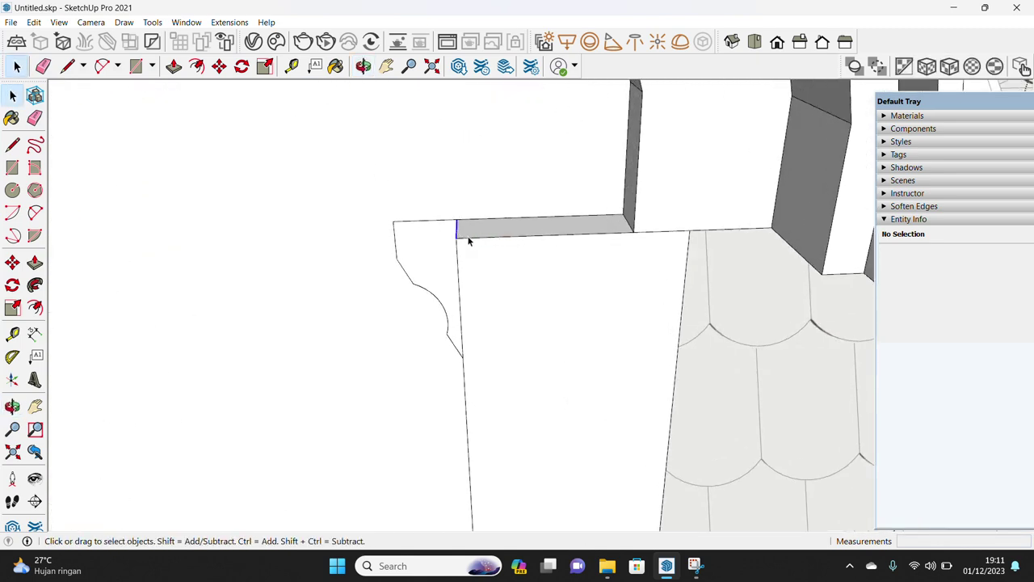
- Sweep the profile along the right jamb's top edges and close its mitred end
mouse_move(658, 238)
middle_mouse_down()
mouse_move(526, 121)
mouse_move(718, 259)
middle_mouse_up()
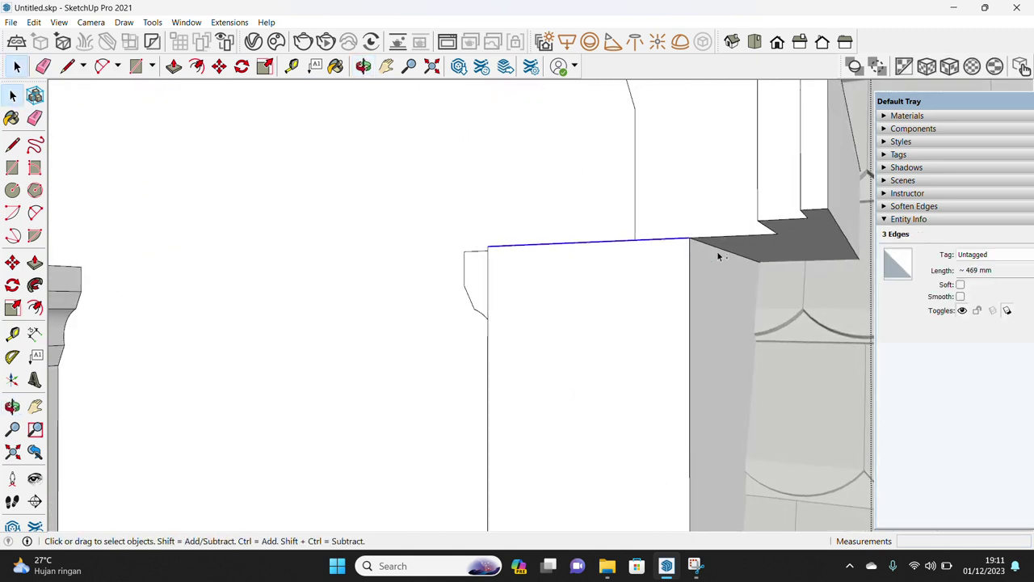
middle_click_drag(467, 257, 216, 310)
left_click(489, 307)
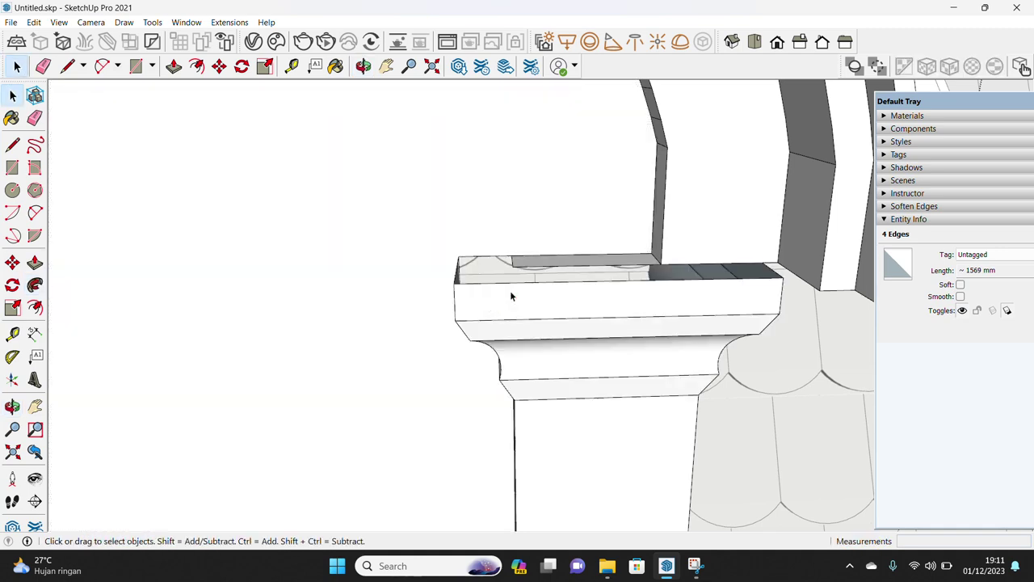
key("space")
key("l")
left_click(466, 285)
key("space")
key("e")
key("space")
middle_click_drag(518, 246, 534, 258)
scroll(557, 242, "down", 5)
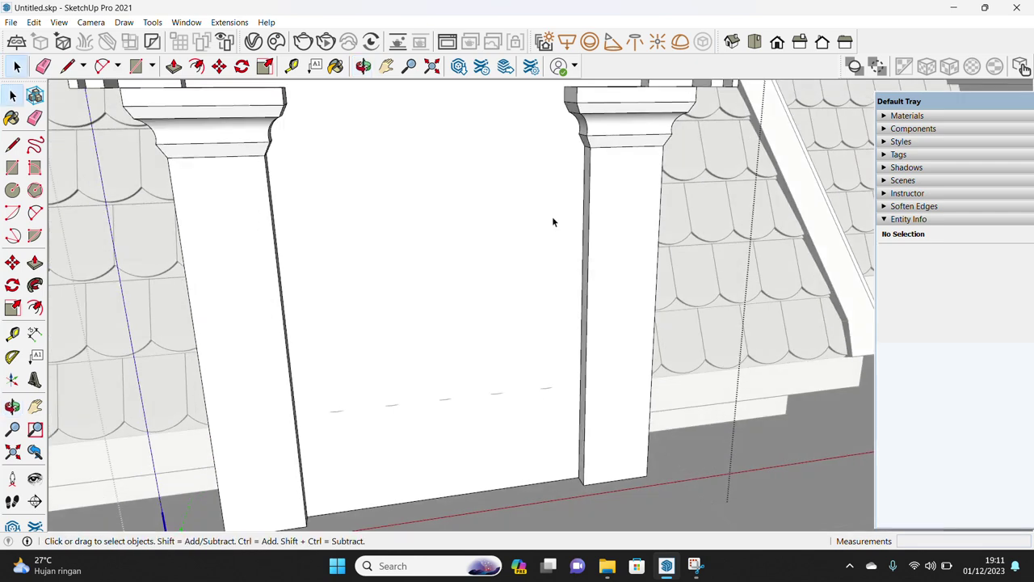
left_click(465, 251)
- Offset the dormer opening's outline inward to form a narrower inner border
key("f")
left_click(436, 305)
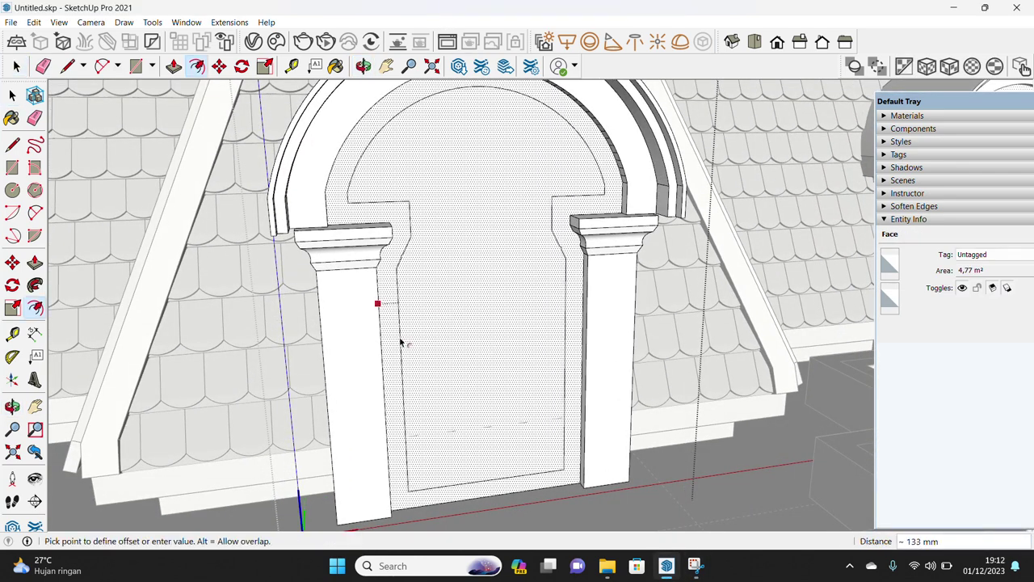
left_click(402, 345)
key("space")
middle_click_drag(402, 345, 415, 313)
scroll(418, 303, "up", 1)
- Draw vertical lines from the left and right capitals up to the arch
key("l")
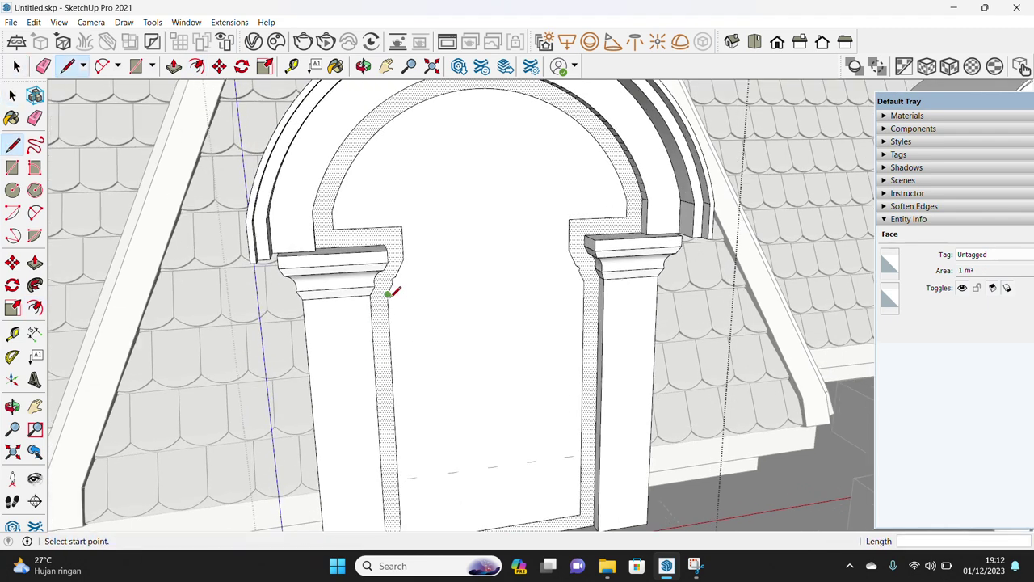
left_click(377, 129)
key("space")
key("l")
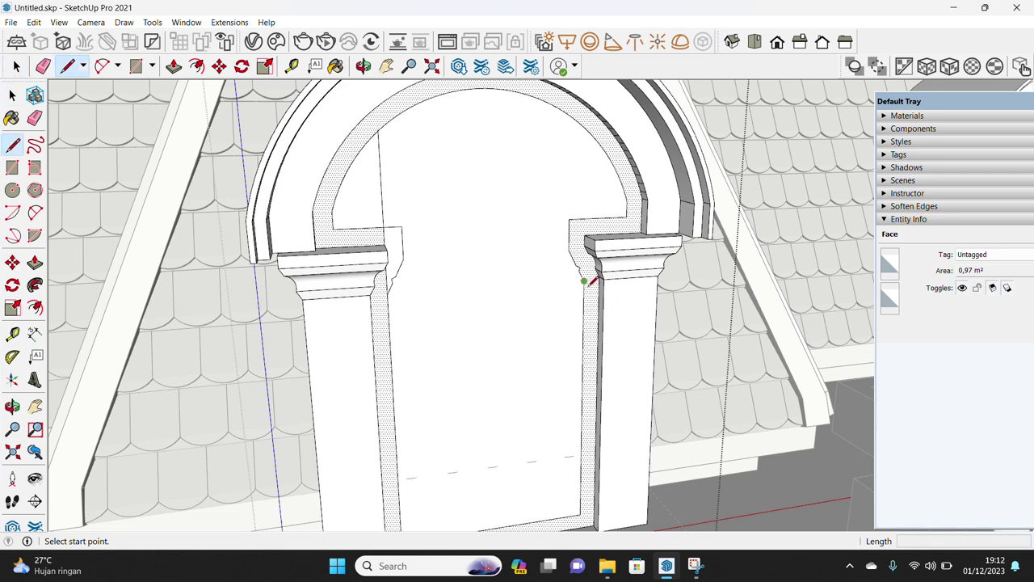
left_click(585, 277)
left_click(587, 127)
- Erase the leftover inner arc segments, leaving one clean arched face of 3.61 m²
key("space")
scroll(575, 236, "up", 1)
key("e")
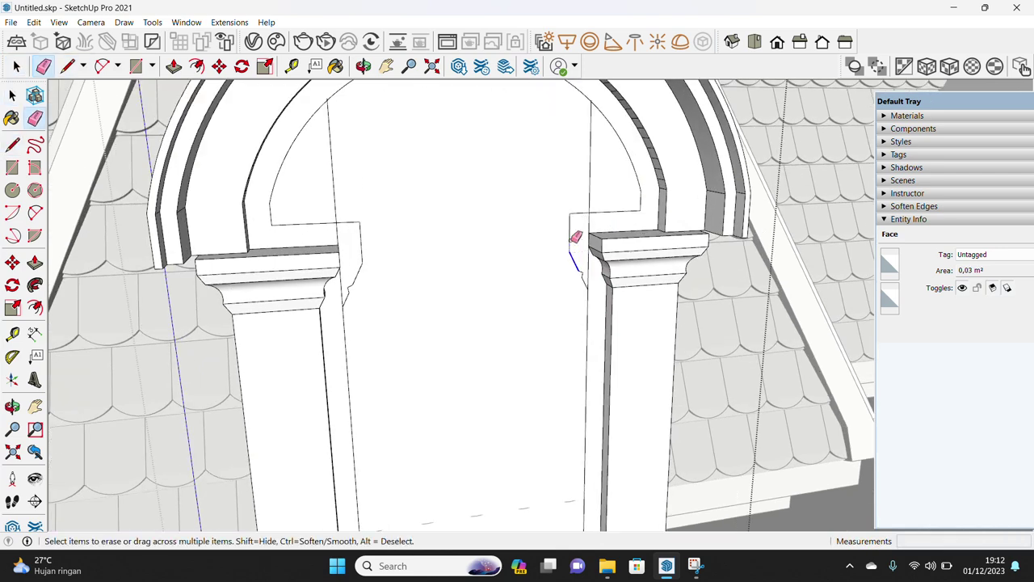
scroll(573, 243, "up", 2)
scroll(587, 277, "down", 1)
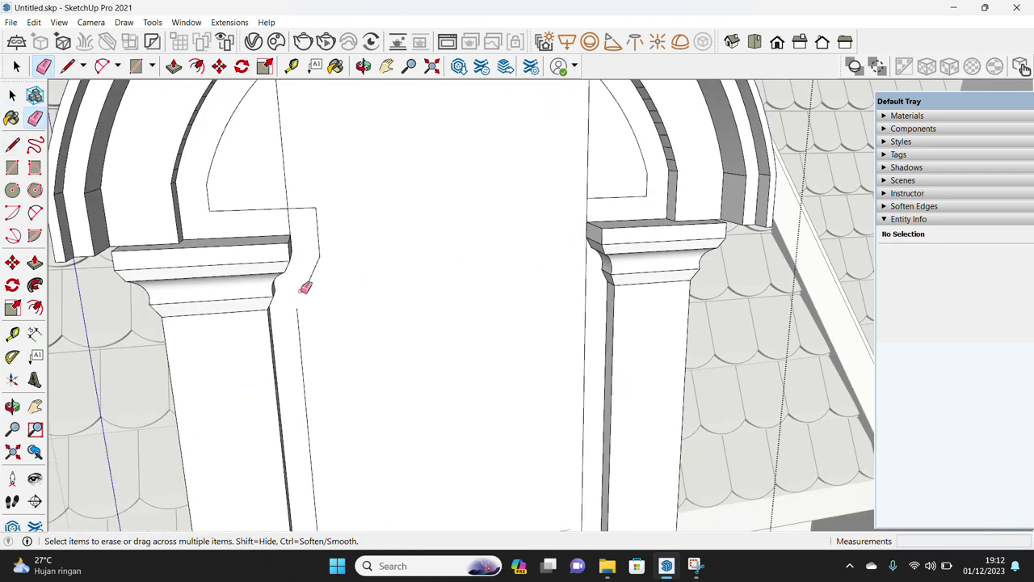
mouse_move(313, 206)
middle_mouse_down()
mouse_move(377, 233)
mouse_move(297, 271)
middle_mouse_up()
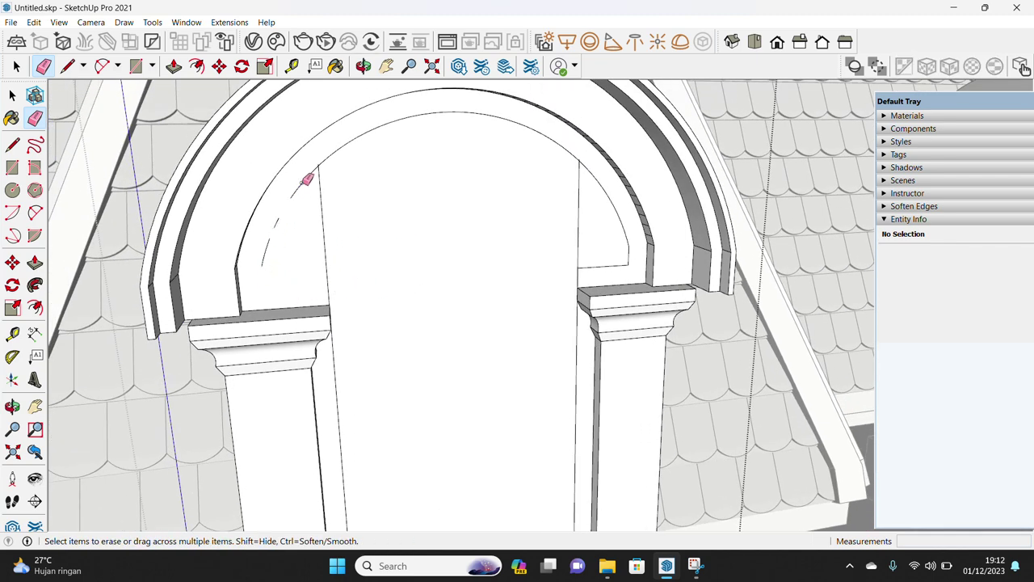
left_click_drag(304, 183, 277, 229)
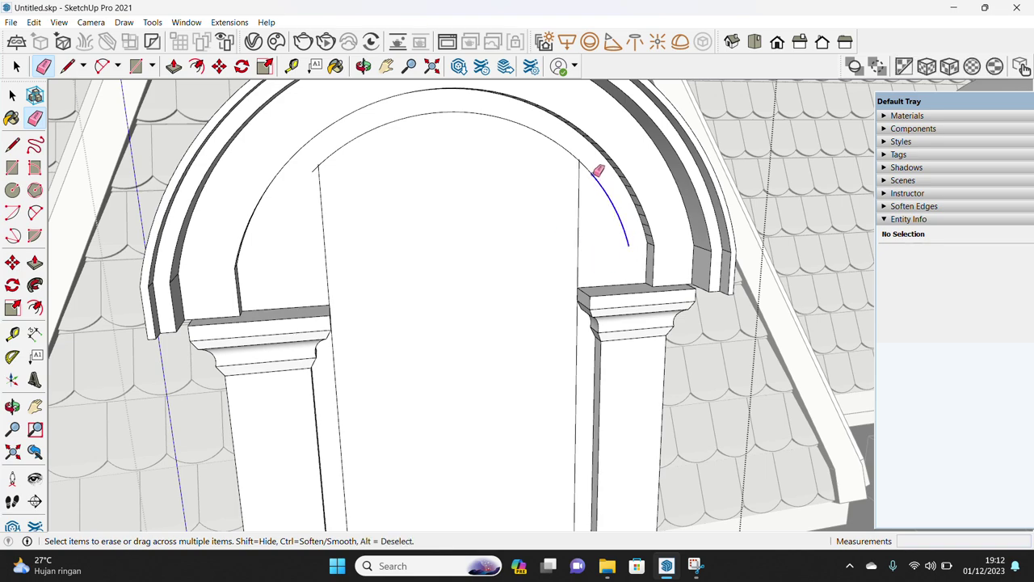
left_click_drag(595, 173, 596, 172)
key("space")
scroll(463, 270, "down", 3)
scroll(464, 270, "down", 2)
left_click(464, 350)
scroll(499, 342, "up", 1)
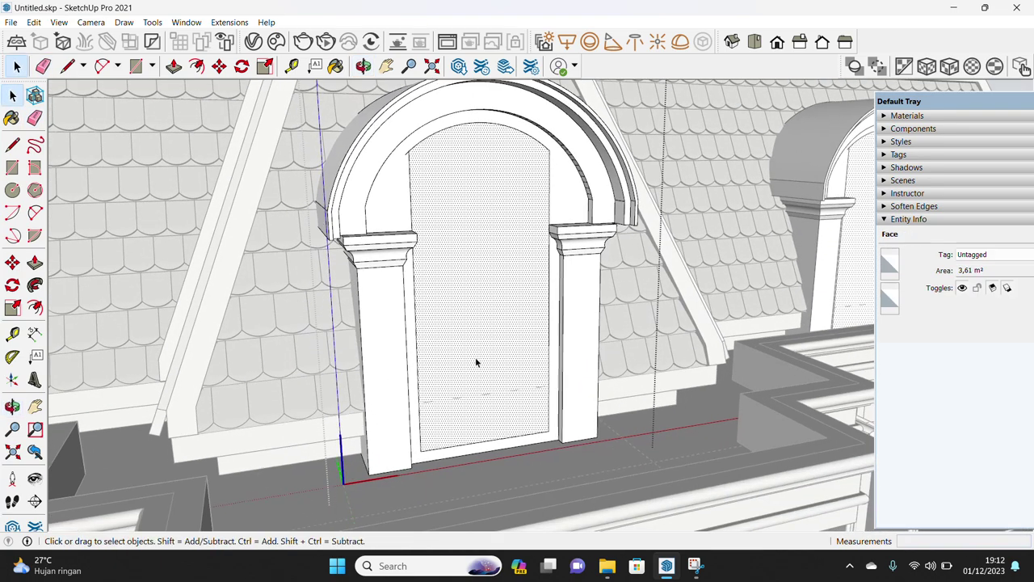
- Offset the arched window face inward to create a border frame
scroll(499, 342, "up", 1)
key("f")
left_click(413, 386)
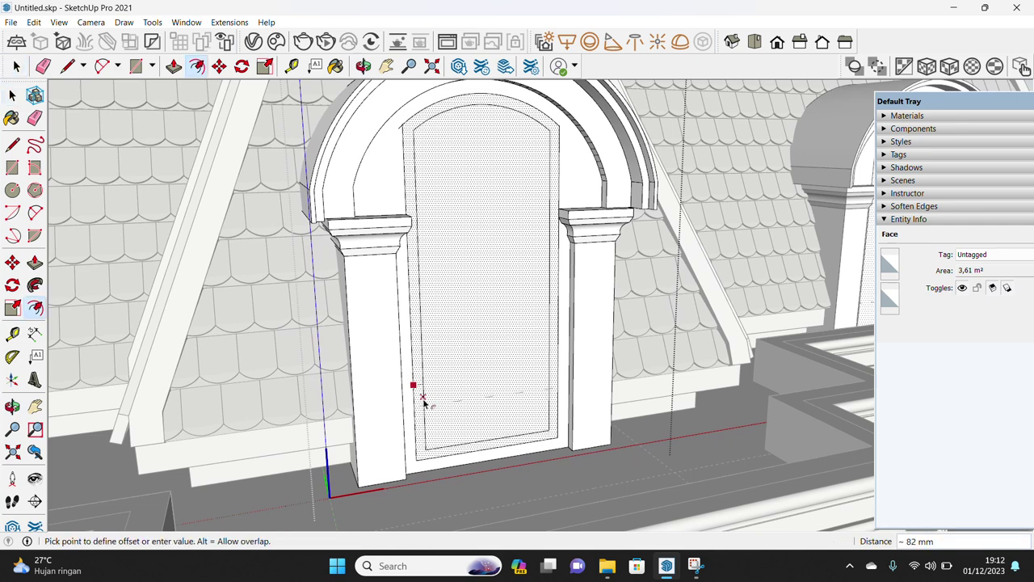
left_click(422, 404)
key("space")
left_click(520, 423)
- Place a centre guide and a second guide 50 mm from it
key("t")
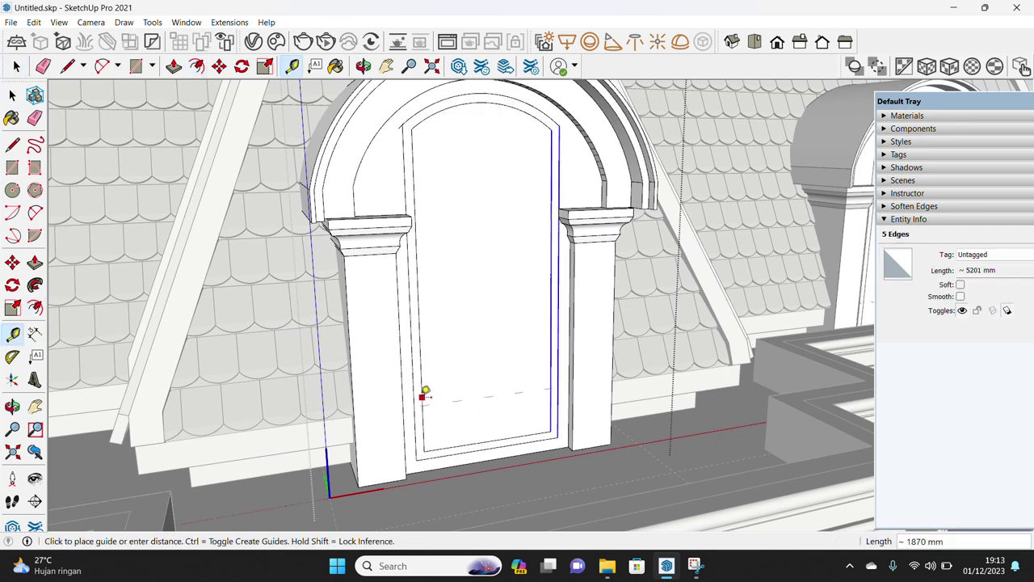
left_click(501, 430)
left_click(492, 419)
scroll(499, 415, "up", 1)
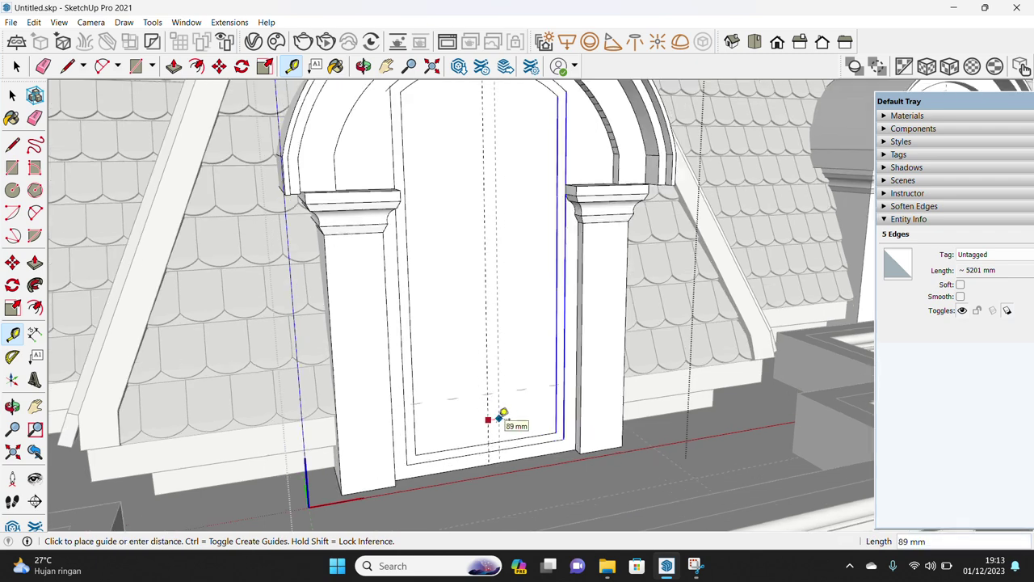
type("50")
key("Return")
left_click(494, 419)
key("space")
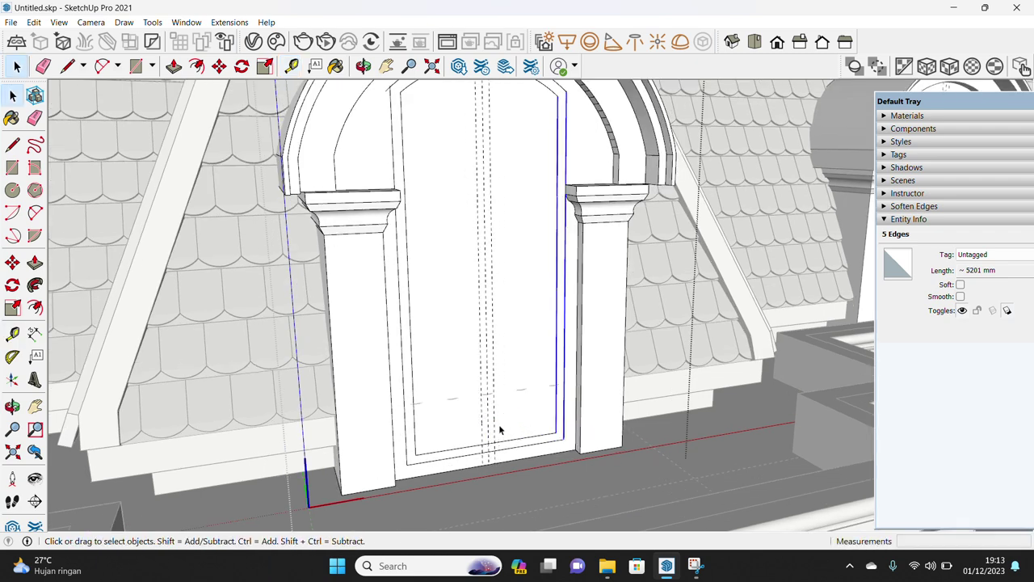
- Start the central mullion rectangle at the arch top and clean up stray edges
key("r")
scroll(489, 441, "up", 1)
left_click(481, 447)
scroll(491, 180, "down", 3)
scroll(491, 180, "down", 1)
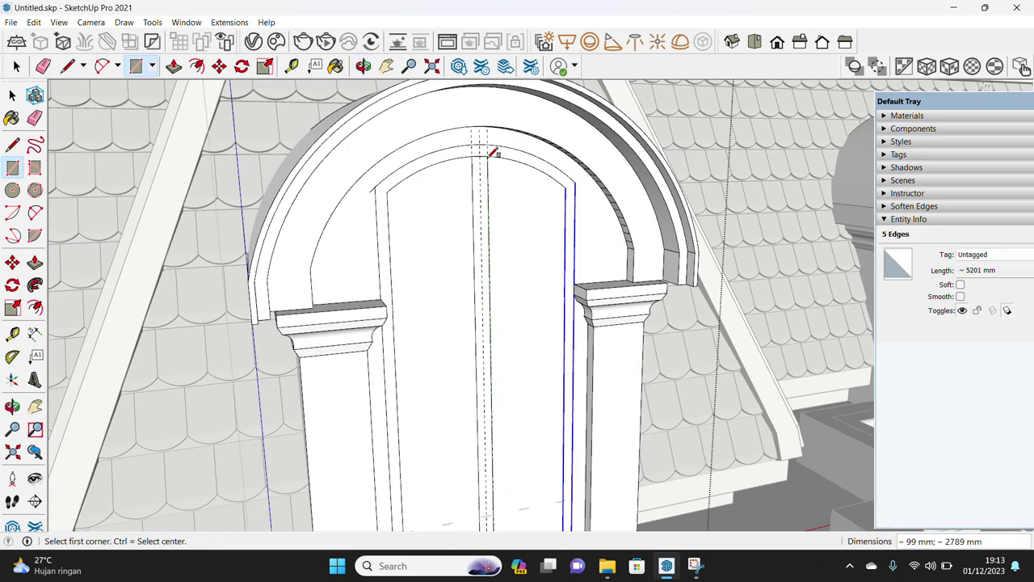
key("space")
scroll(487, 281, "down", 2)
scroll(459, 439, "up", 1)
scroll(479, 415, "up", 1)
key("e")
scroll(496, 420, "up", 1)
scroll(494, 429, "up", 1)
scroll(510, 460, "down", 3)
key("space")
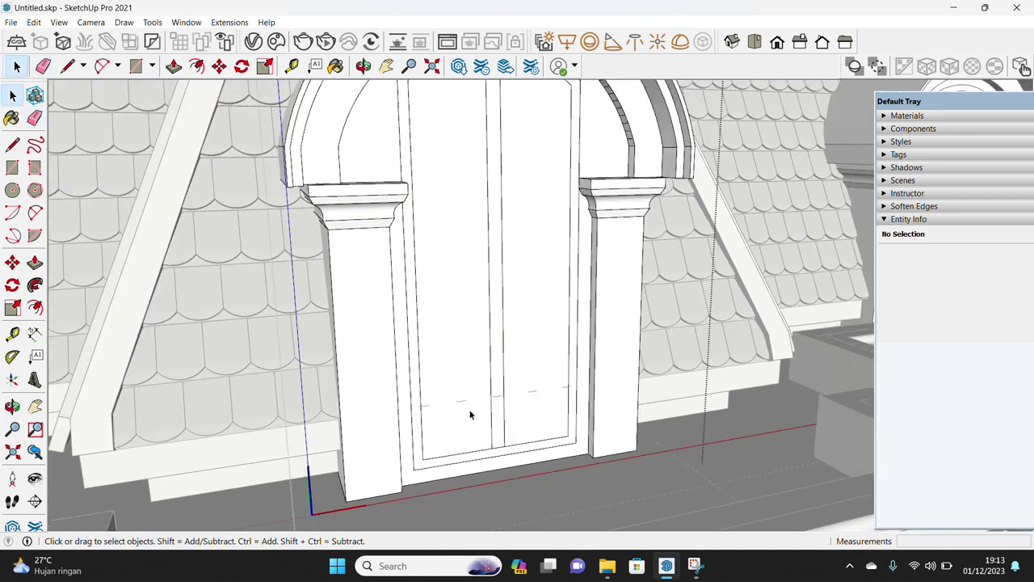
- Draw a horizontal glazing bar rectangle across the window and select it
key("r")
left_click(423, 374)
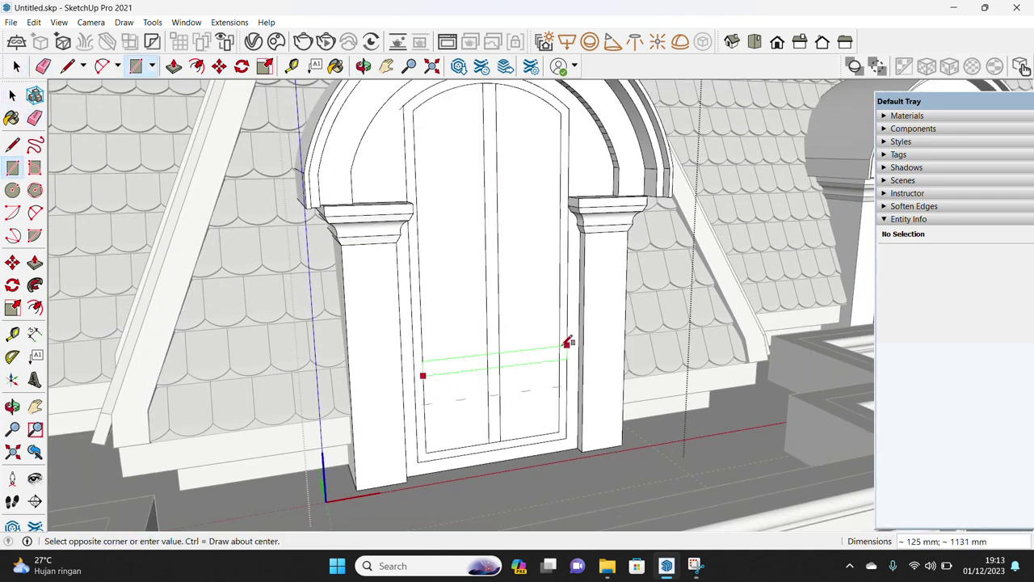
left_click(559, 347)
key("space")
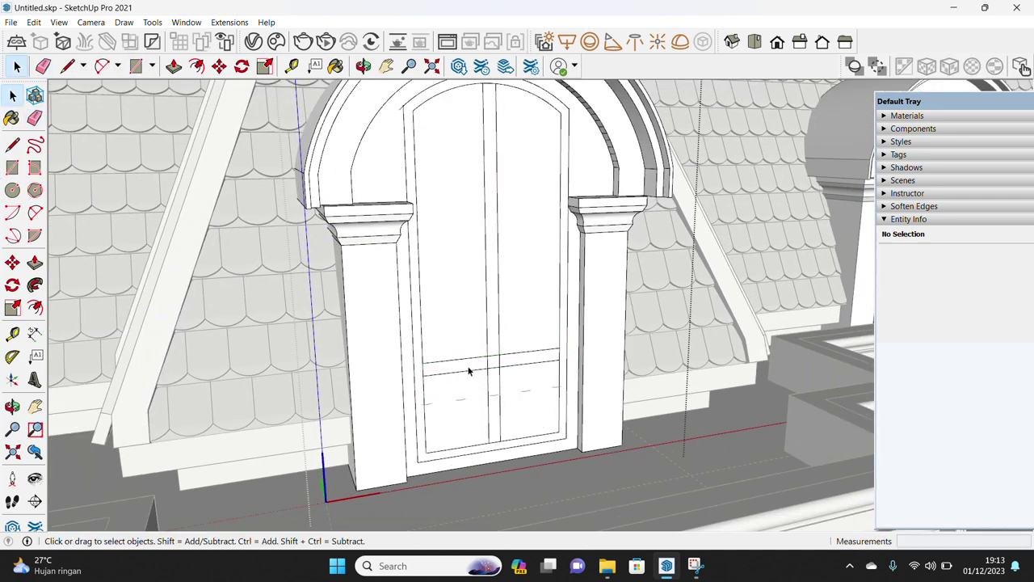
left_click(507, 364)
- Copy the glazing bar upward, placing the top bar just above the capitals
key("m")
left_click(500, 358)
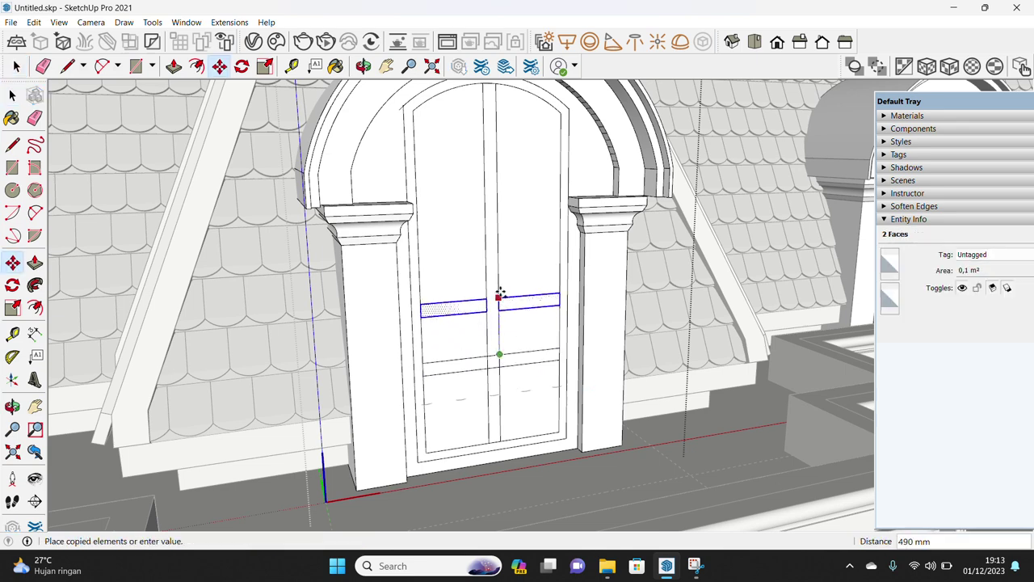
key("space")
key("m")
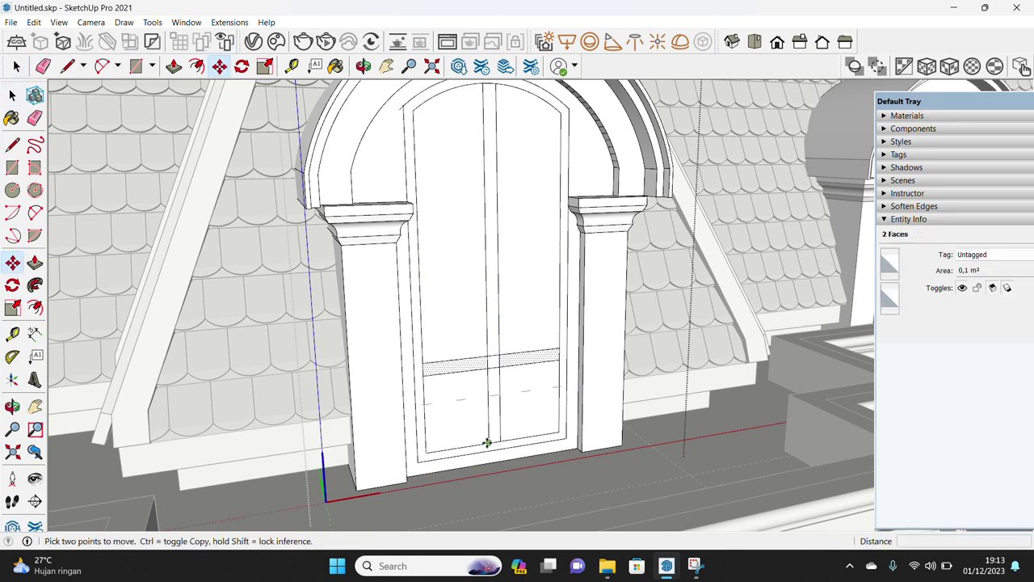
left_click(488, 441)
left_click(488, 356)
left_click(488, 357)
left_click(549, 266)
- Erase stray edges and inspect the finished two-column pane grid
key("space")
scroll(549, 266, "down", 3)
scroll(501, 312, "up", 3)
key("e")
scroll(501, 274, "up", 2)
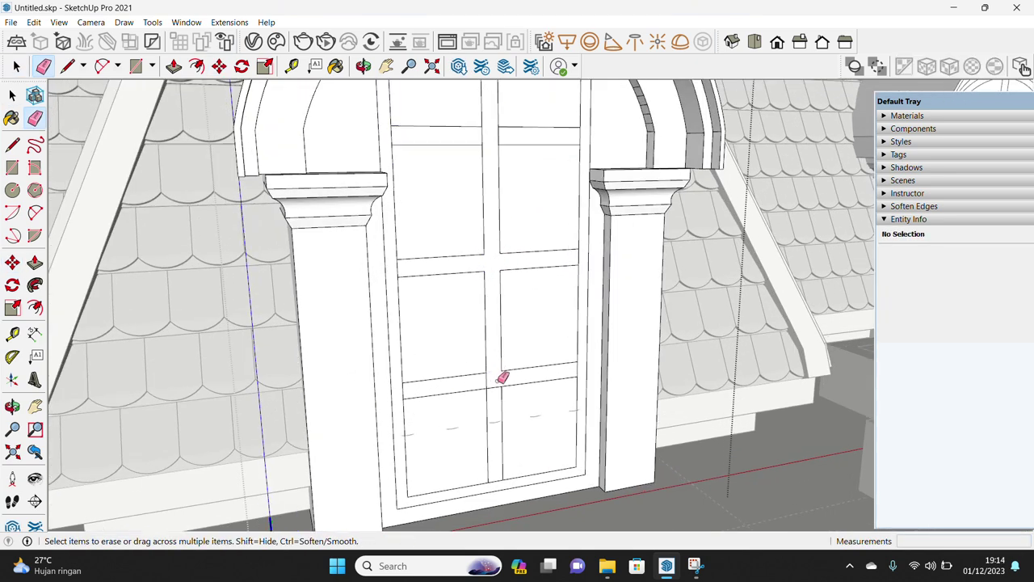
scroll(587, 263, "up", 1)
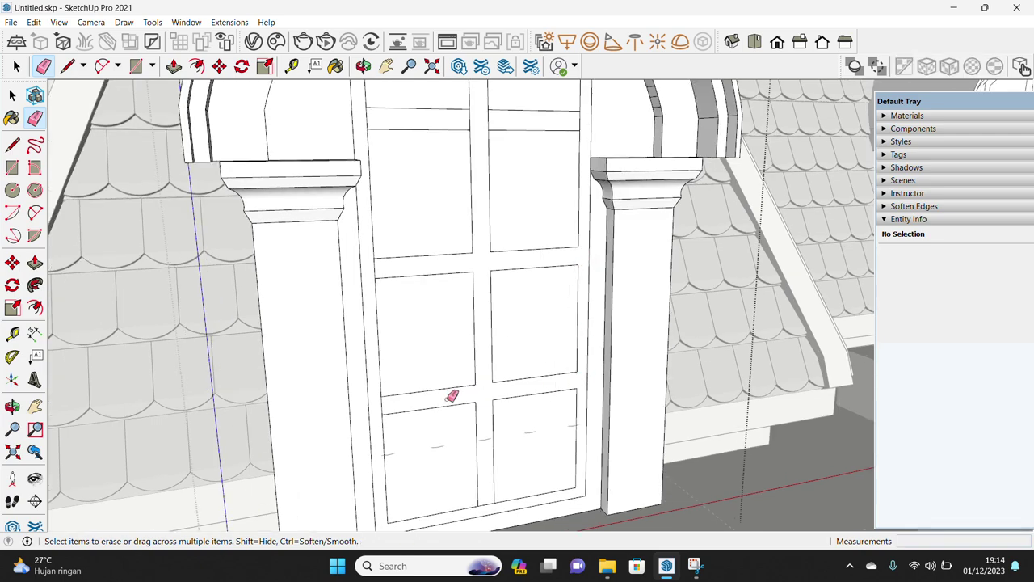
scroll(397, 280, "up", 1)
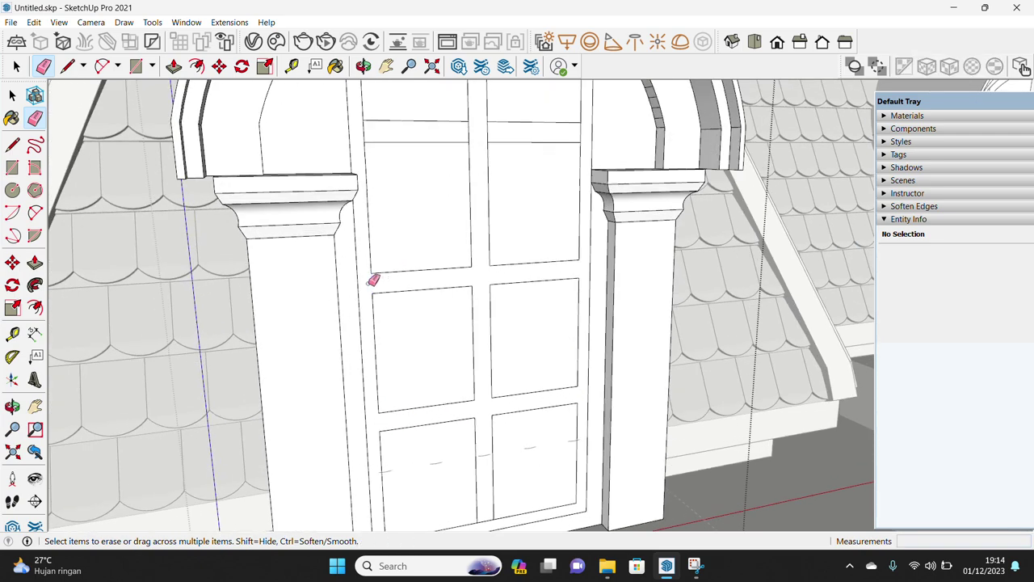
middle_click_drag(373, 280, 487, 264)
scroll(380, 213, "down", 2)
mouse_move(584, 203)
middle_mouse_down()
mouse_move(471, 226)
mouse_move(553, 437)
mouse_move(522, 347)
middle_mouse_up()
key("space")
- Push/Pull the window frame face outward
left_click(522, 346)
key("p")
left_click(522, 350)
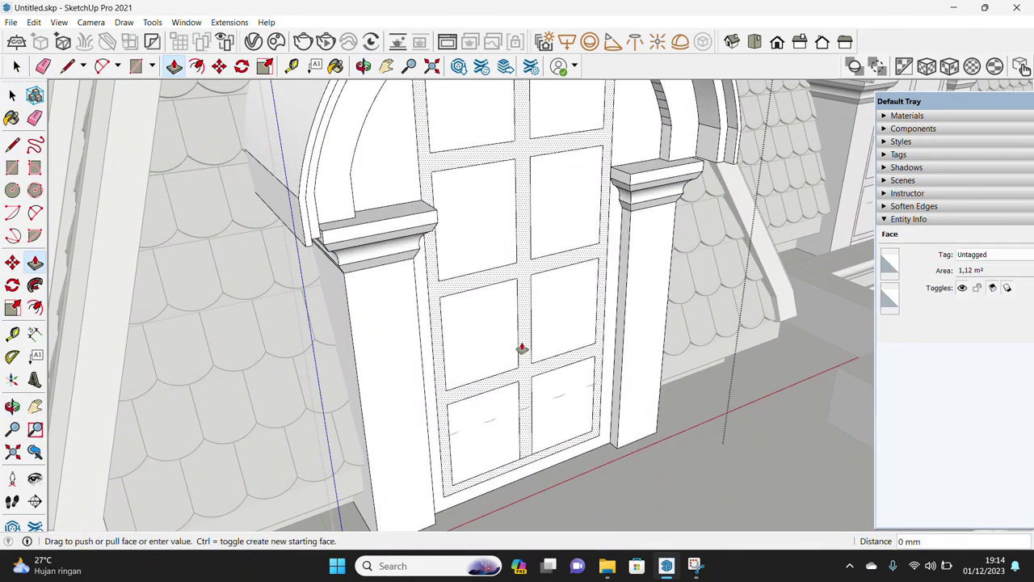
mouse_move(526, 356)
middle_mouse_down()
mouse_move(461, 288)
mouse_move(411, 307)
mouse_move(361, 353)
middle_mouse_up()
key("space")
- Offset inset rectangles into the left and right pilaster faces
left_click(362, 353)
key("f")
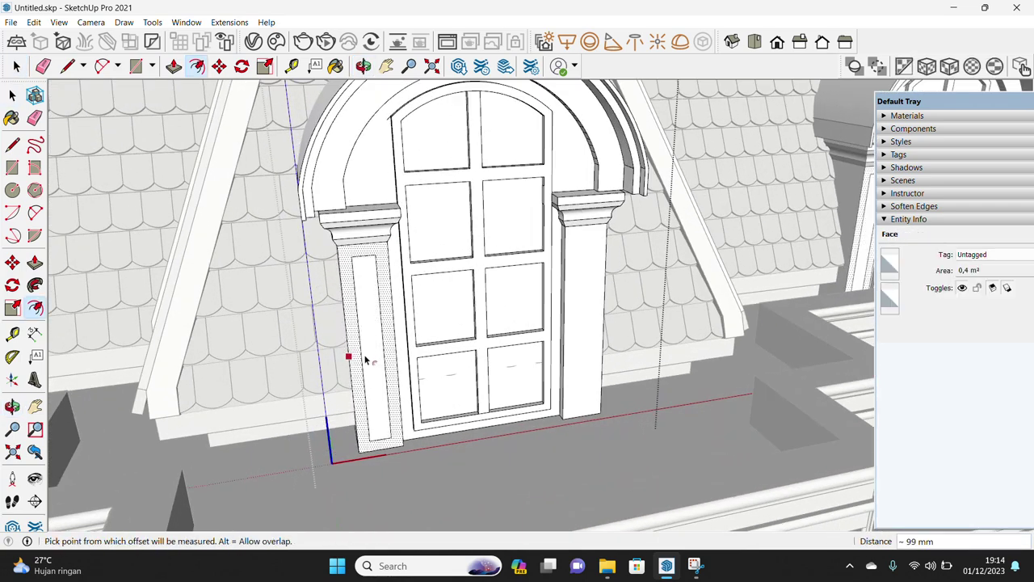
key("space")
left_click(585, 353)
key("f")
double_click(584, 353)
key("space")
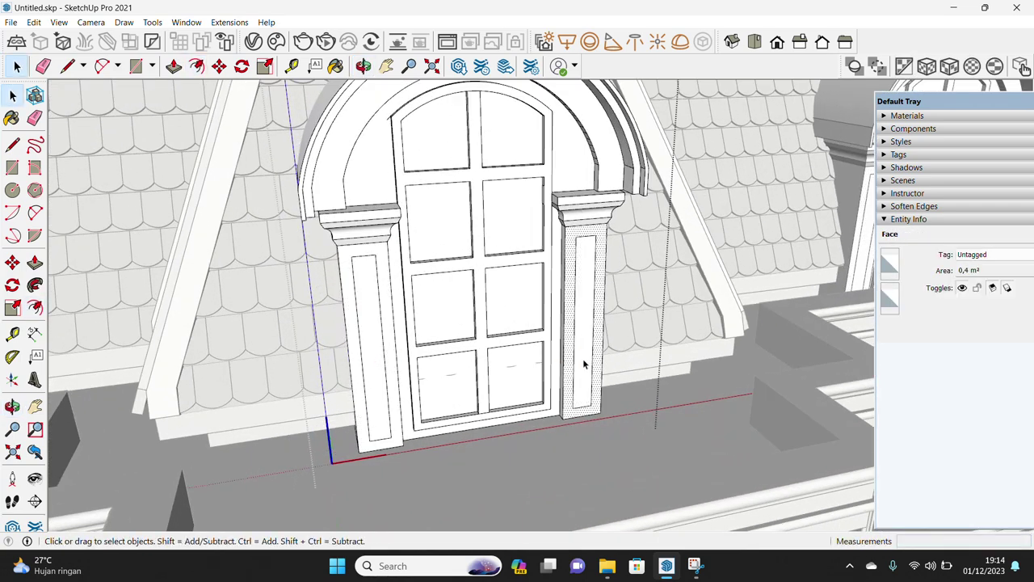
scroll(582, 358, "up", 1)
- Recess both pilasters' inner panels inward to the same depth
key("p")
double_click(578, 378)
key("space")
left_click(326, 431)
key("p")
double_click(326, 431)
key("space")
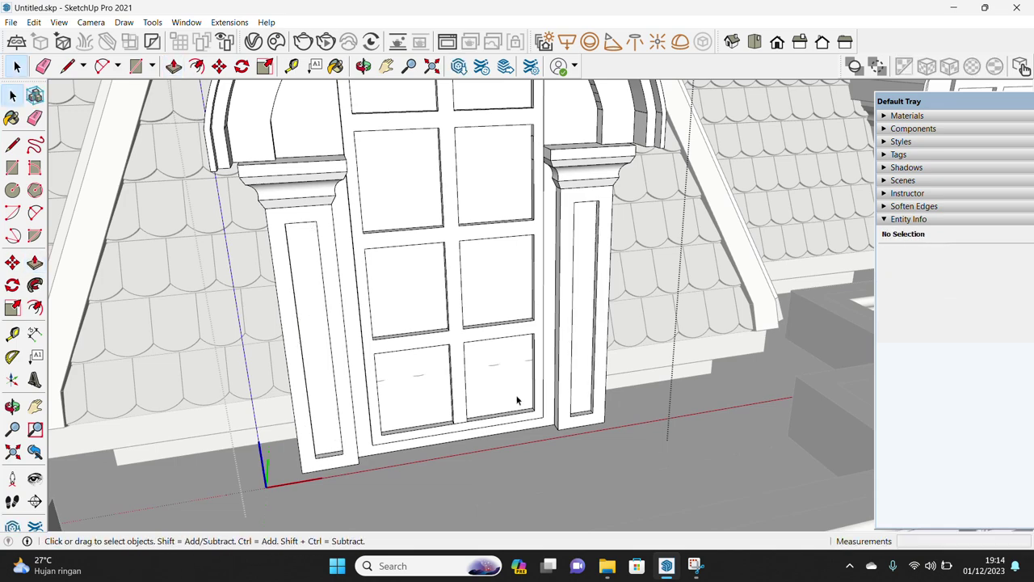
scroll(461, 411, "down", 3)
middle_click_drag(528, 362, 547, 272)
scroll(546, 272, "up", 1)
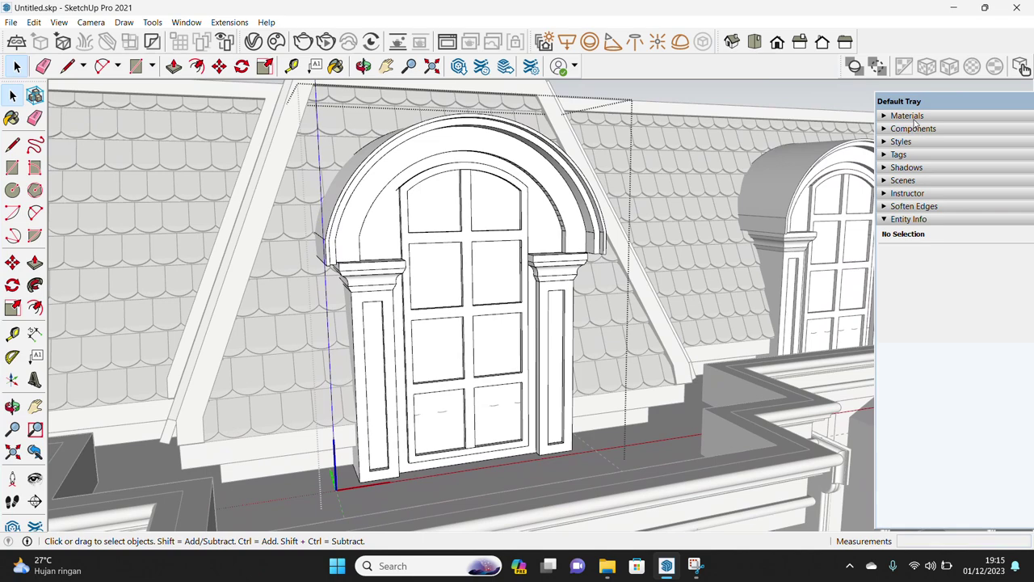
- Paint all seven window panes with Translucent Glass Gray
left_click(906, 116)
left_click(491, 206)
left_click(429, 210)
left_click(436, 274)
left_click(514, 288)
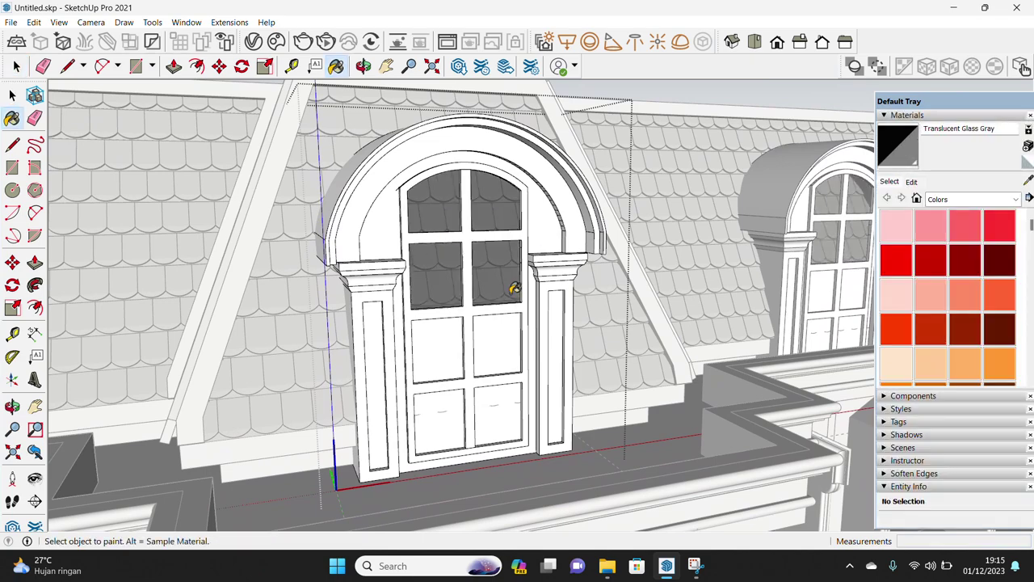
left_click(504, 337)
left_click(436, 350)
left_click(438, 422)
scroll(503, 417, "down", 2)
key("space")
middle_click_drag(503, 418, 699, 319)
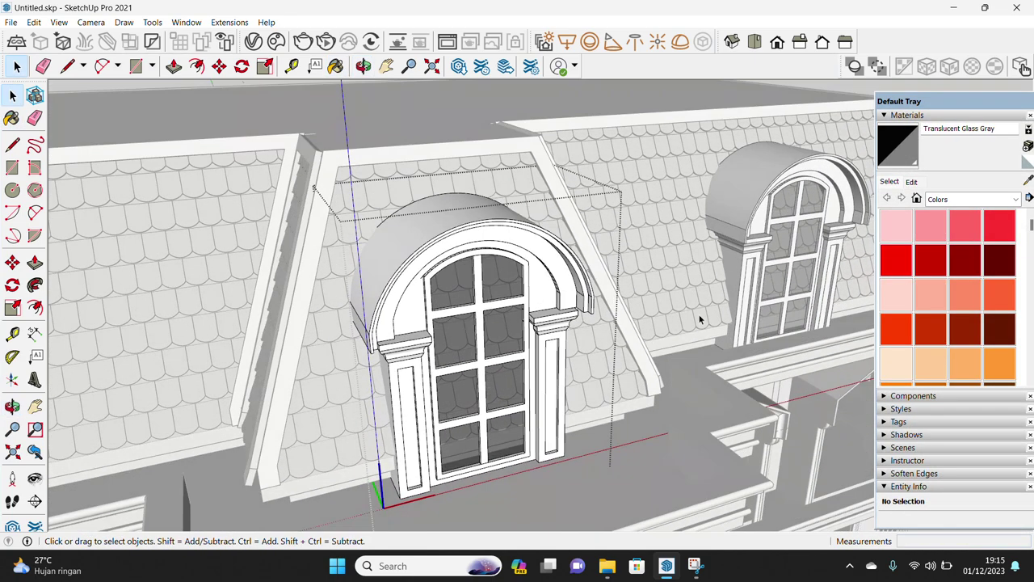
- Sample the gray Color M03 from the dormer hood
left_click(642, 182, "alt")
scroll(422, 237, "up", 2)
scroll(382, 300, "up", 2)
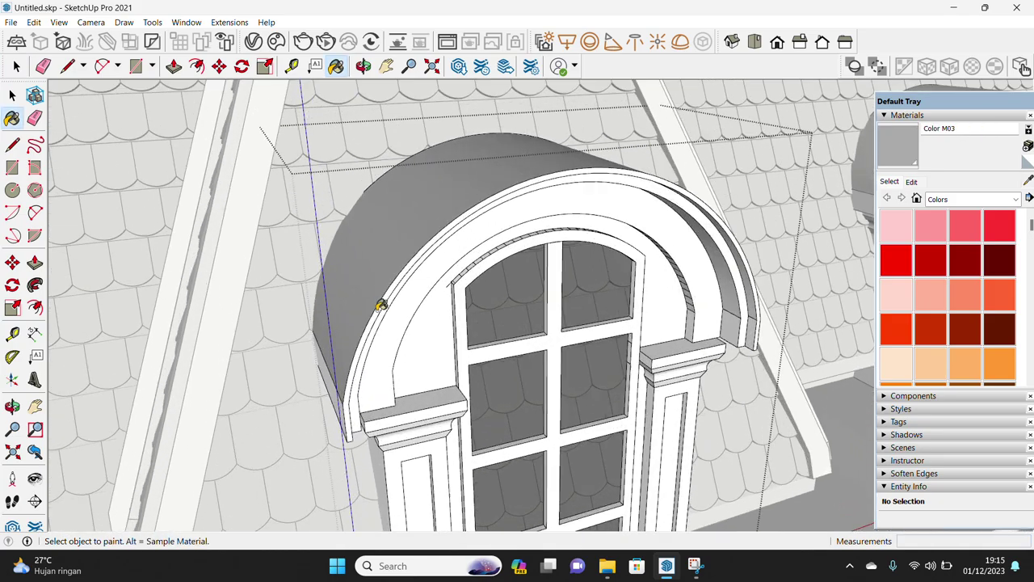
scroll(208, 237, "up", 2)
scroll(361, 286, "down", 3)
scroll(545, 334, "down", 2)
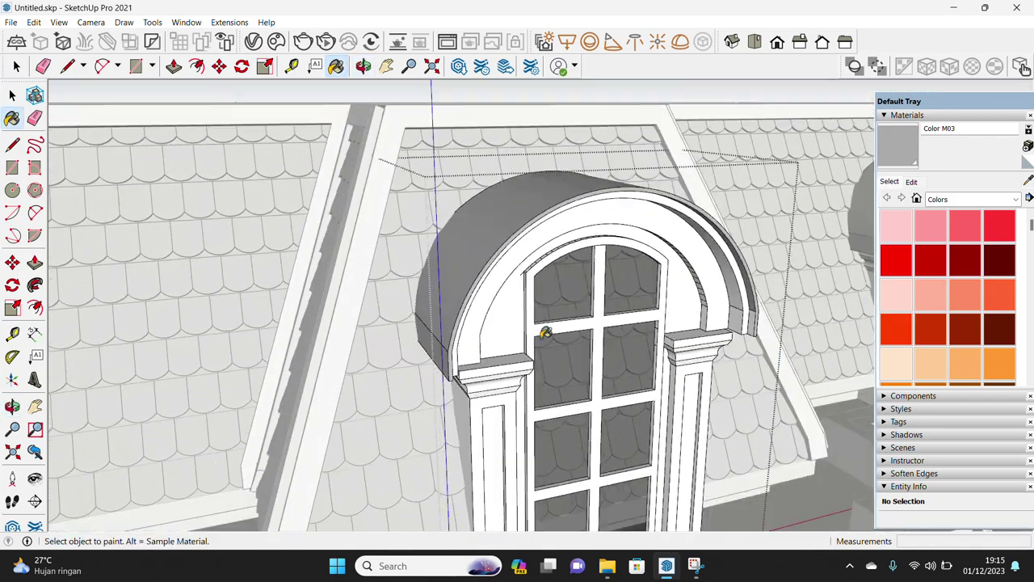
middle_click_drag(544, 334, 444, 346)
scroll(500, 322, "up", 4)
mouse_move(500, 321)
middle_mouse_down()
mouse_move(573, 318)
mouse_move(554, 295)
mouse_move(536, 138)
mouse_move(375, 226)
mouse_move(342, 299)
mouse_move(427, 342)
middle_mouse_up()
key("space")
scroll(427, 342, "up", 3)
- Paint the recessed pilaster panels with Color M03
left_click(514, 323)
left_click(903, 152)
left_click(512, 307)
left_click(307, 341)
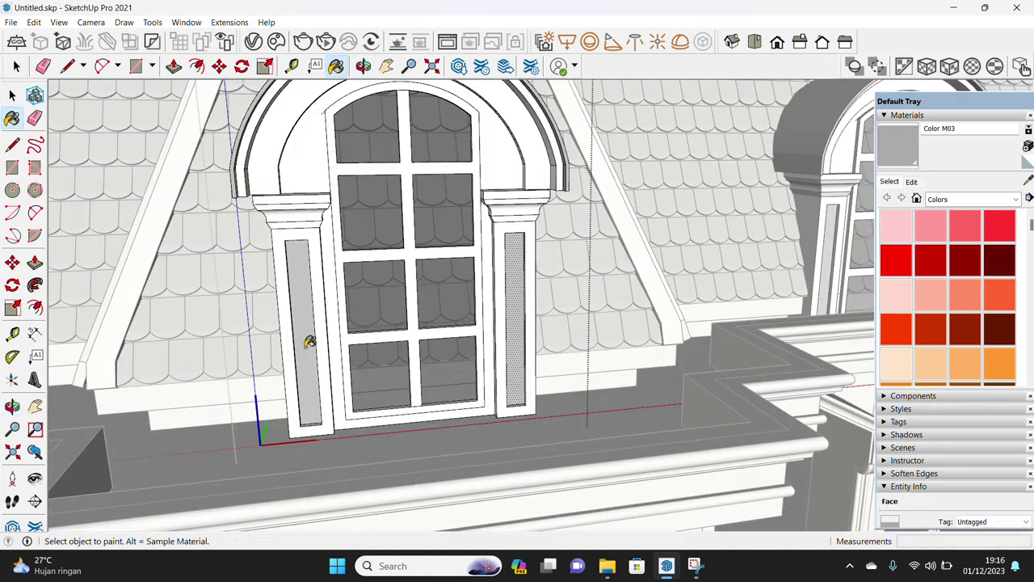
key("space")
scroll(387, 324, "down", 3)
scroll(420, 243, "down", 2)
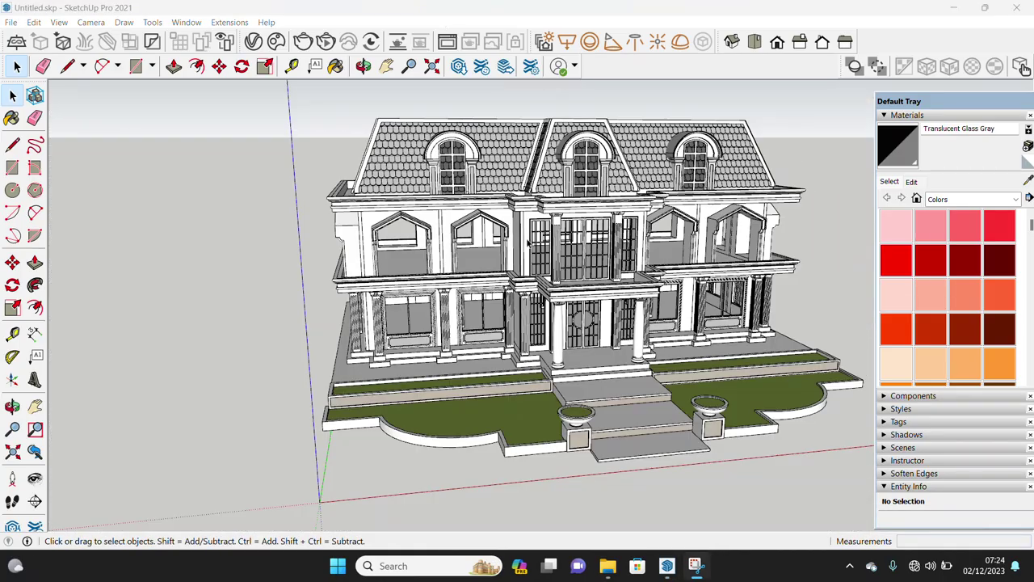
- Zoom in on the first-floor pointed arch and draw a line to close its glass face
scroll(380, 307, "up", 3)
scroll(347, 267, "up", 2)
scroll(331, 339, "up", 2)
scroll(319, 370, "up", 2)
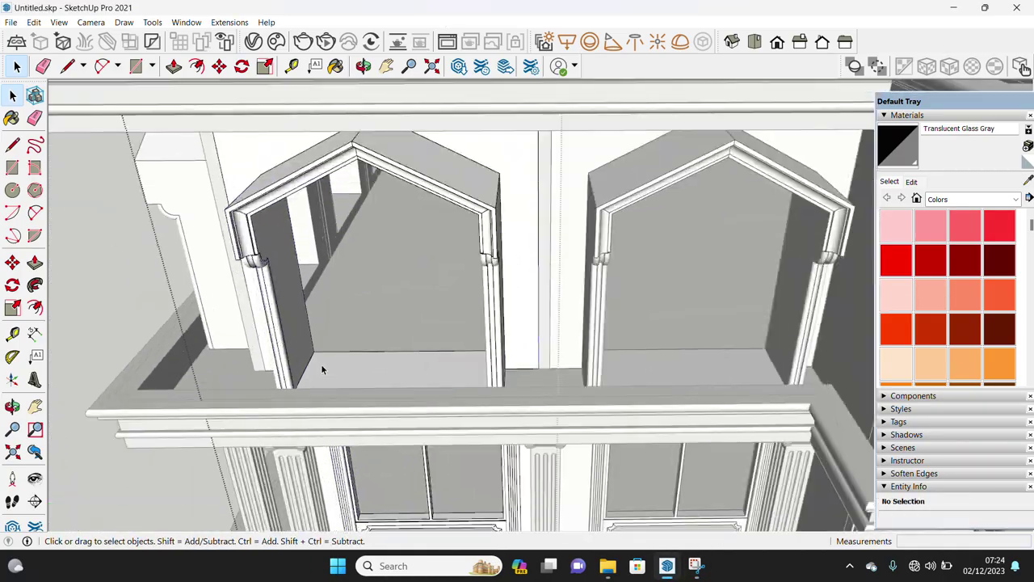
scroll(319, 370, "up", 3)
key("l")
left_click(539, 330)
- Draw a vertical line from the arch apex down to the sill, splitting the glass
mouse_move(540, 330)
middle_mouse_down()
mouse_move(484, 197)
mouse_move(531, 346)
middle_mouse_up()
left_click(490, 104)
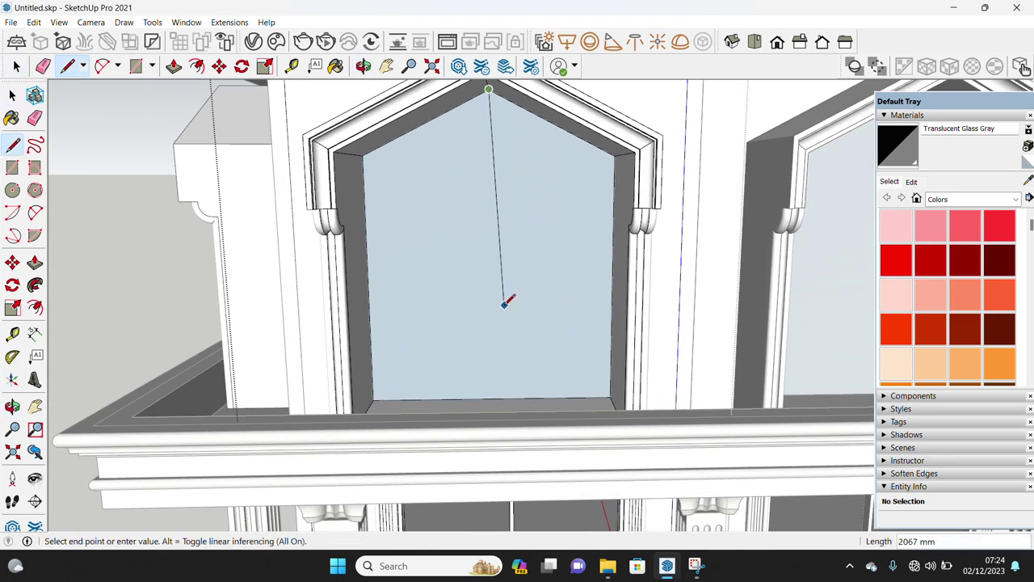
scroll(503, 296, "down", 1)
left_click(496, 404)
scroll(496, 404, "up", 3)
key("space")
key("t")
left_click(495, 331)
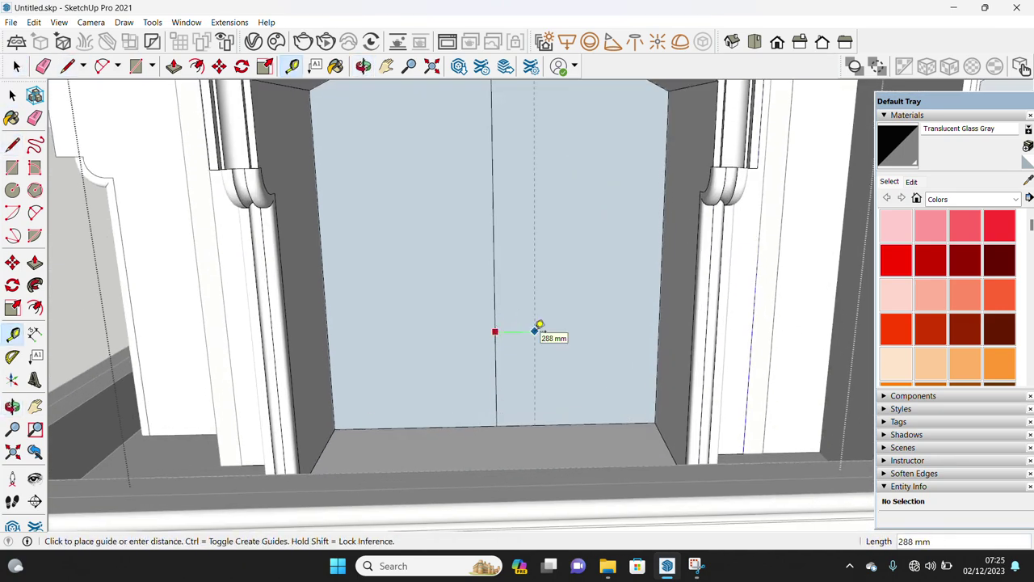
- Place Tape Measure guides 60 mm inside the glass edges, sloped top edges and centre line
left_click(498, 302)
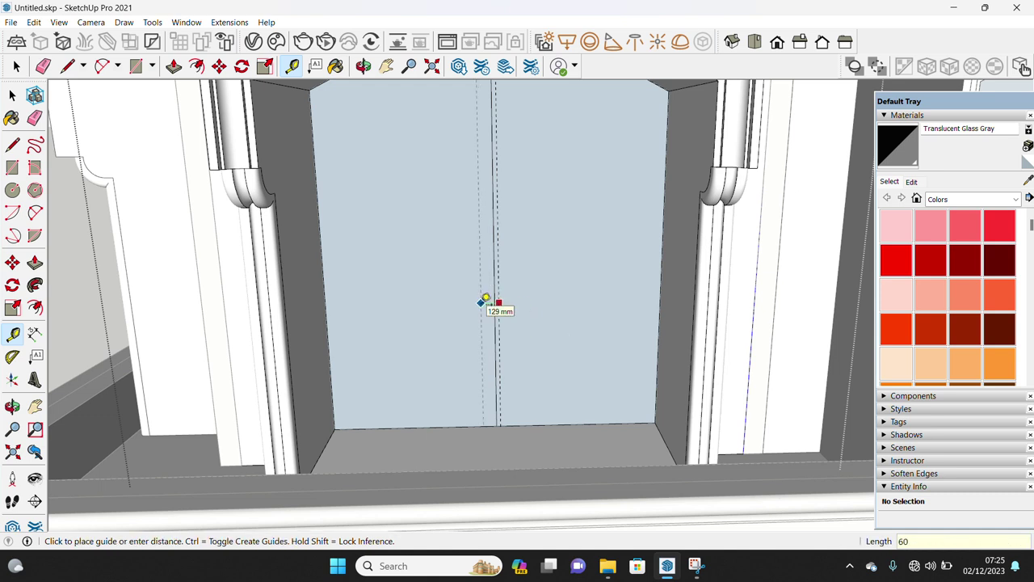
left_click(655, 357)
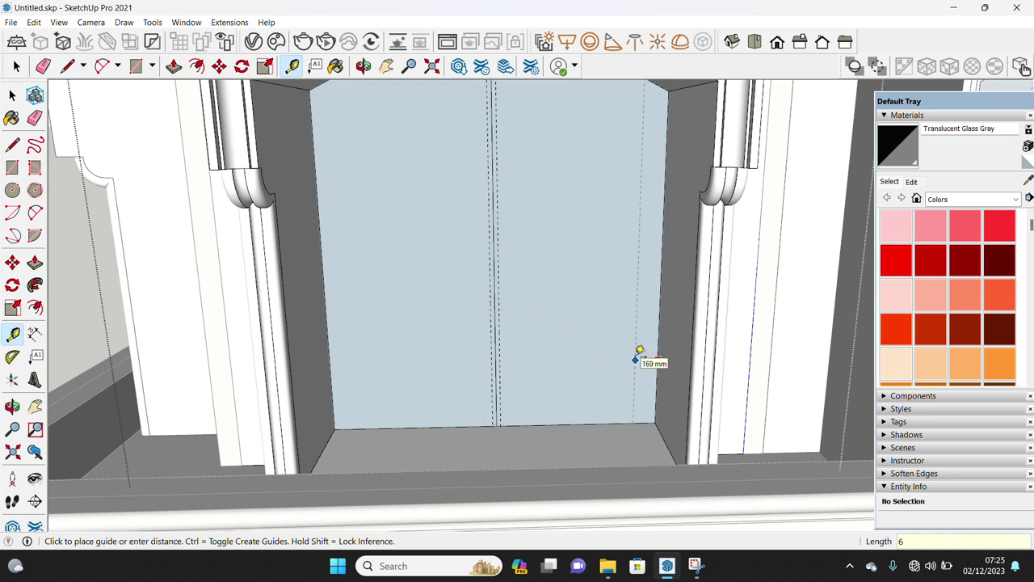
left_click(326, 307)
key("Return")
mouse_move(445, 365)
middle_mouse_down()
mouse_move(503, 279)
mouse_move(554, 318)
middle_mouse_up()
left_click(410, 155)
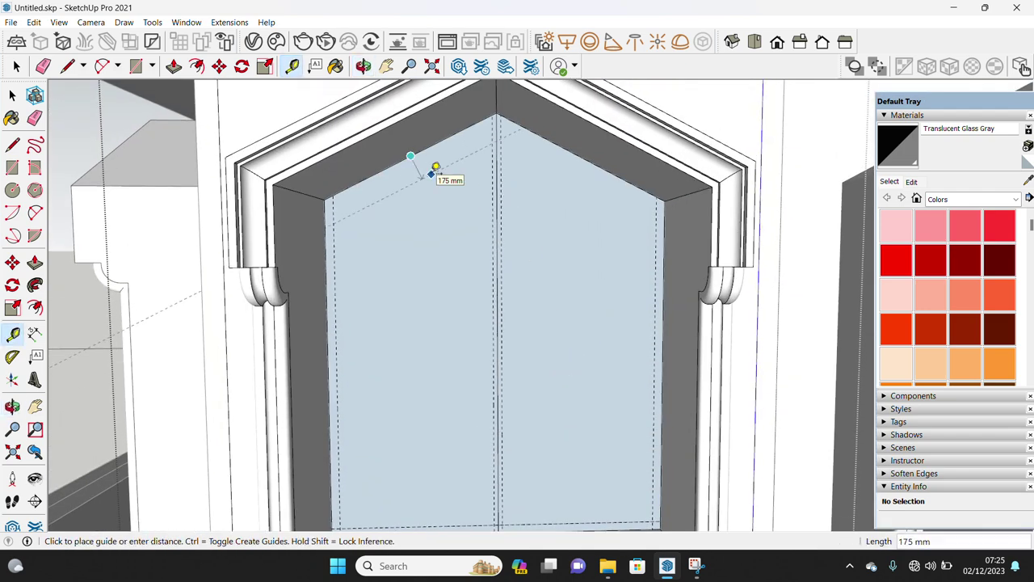
type("60")
key("Return")
mouse_move(436, 167)
middle_mouse_down()
mouse_move(489, 206)
mouse_move(550, 178)
mouse_move(420, 324)
middle_mouse_up()
left_click(561, 173)
- Trace lines along the guides to outline the frame border and double-lined centre mullion
key("l")
left_click(353, 466)
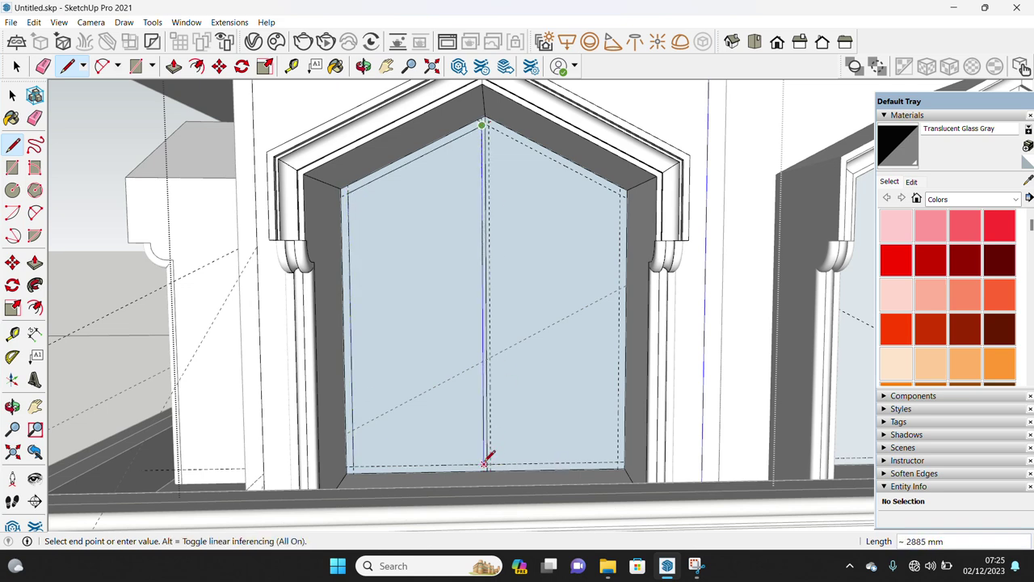
key("space")
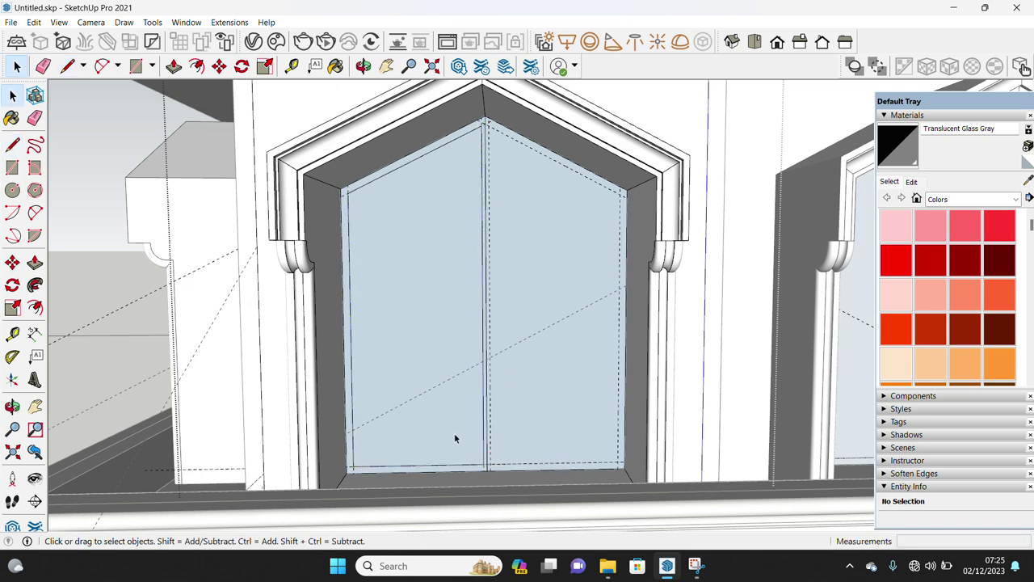
key("l")
left_click(487, 124)
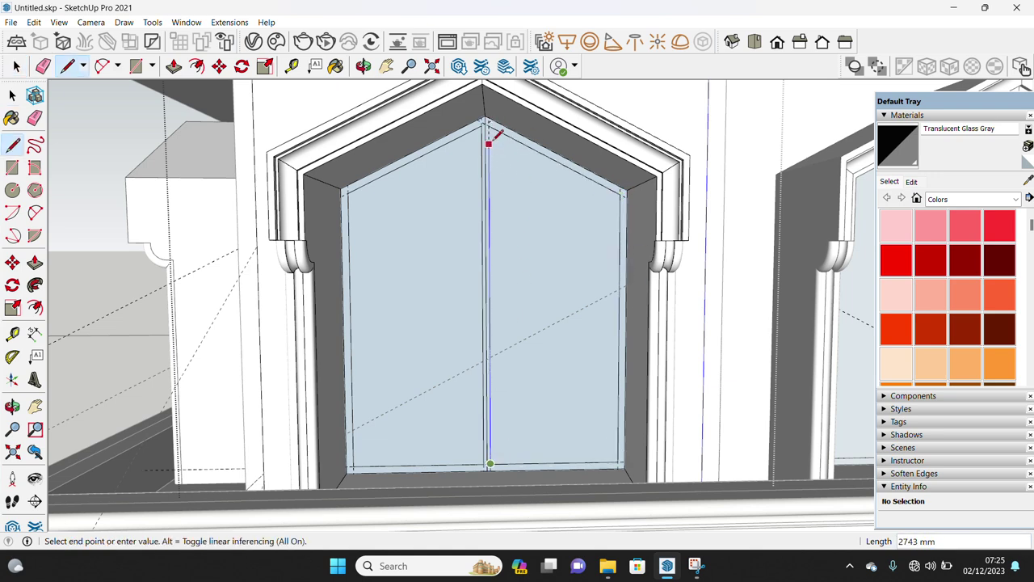
key("space")
key("e")
scroll(494, 121, "up", 3)
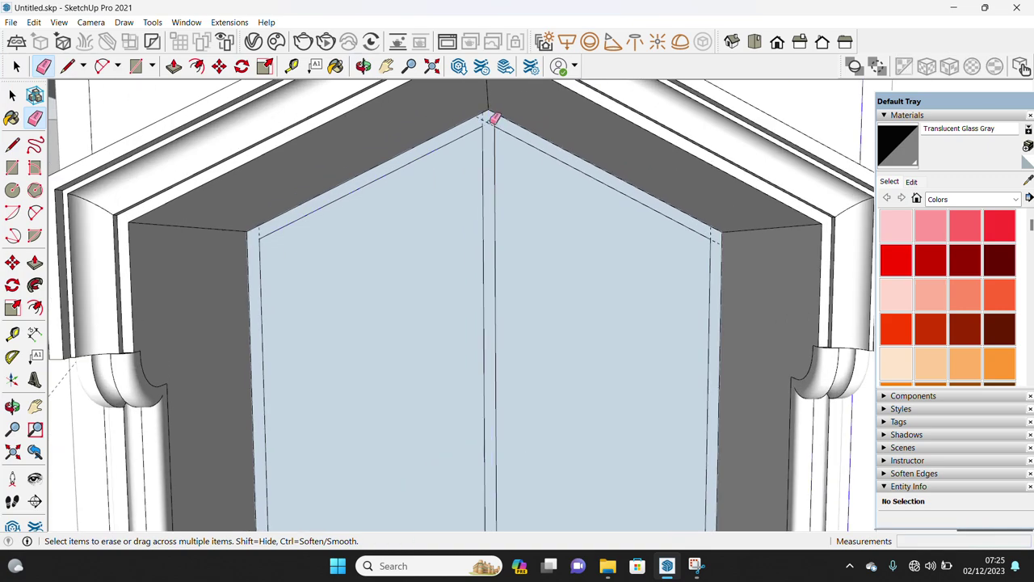
mouse_move(487, 120)
middle_mouse_down()
mouse_move(314, 203)
mouse_move(643, 203)
middle_mouse_up()
scroll(606, 323, "down", 5)
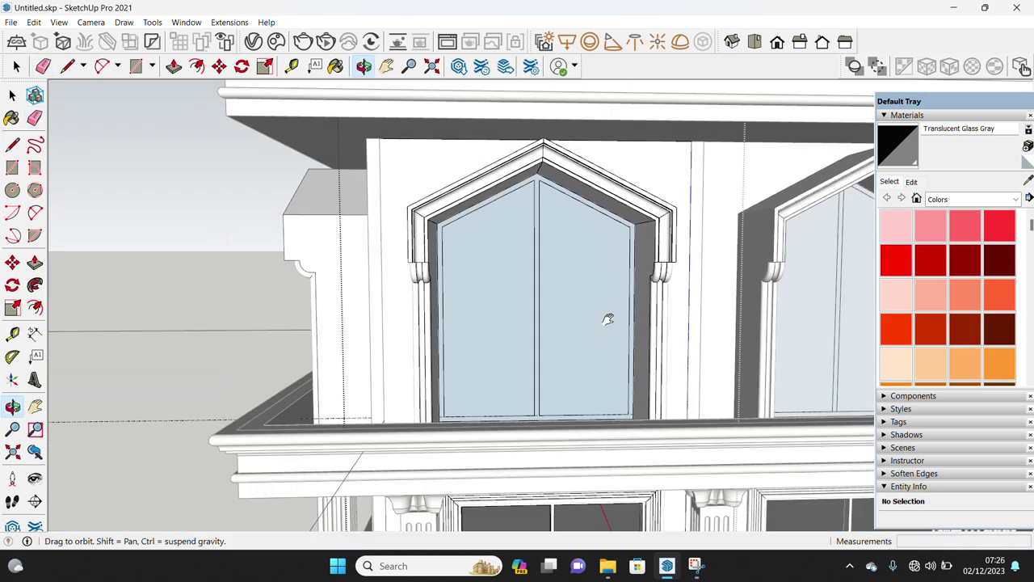
- Draw a thin horizontal rectangle across the dormer glass as a glazing bar
scroll(550, 397, "up", 3)
scroll(541, 404, "up", 2)
scroll(529, 394, "up", 2)
scroll(529, 394, "down", 4)
key("space")
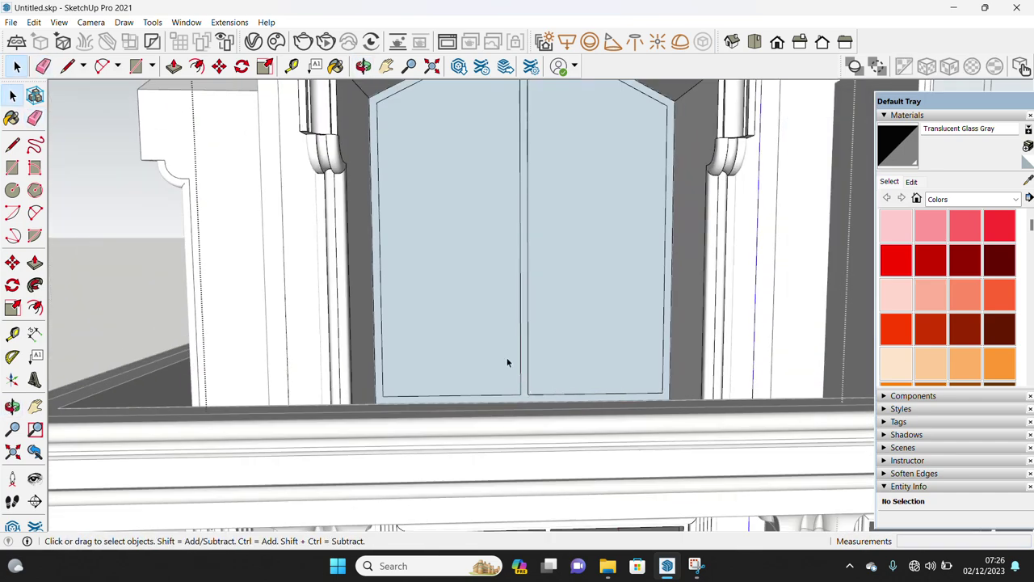
key("r")
scroll(423, 347, "up", 1)
left_click(420, 342)
scroll(681, 327, "up", 2)
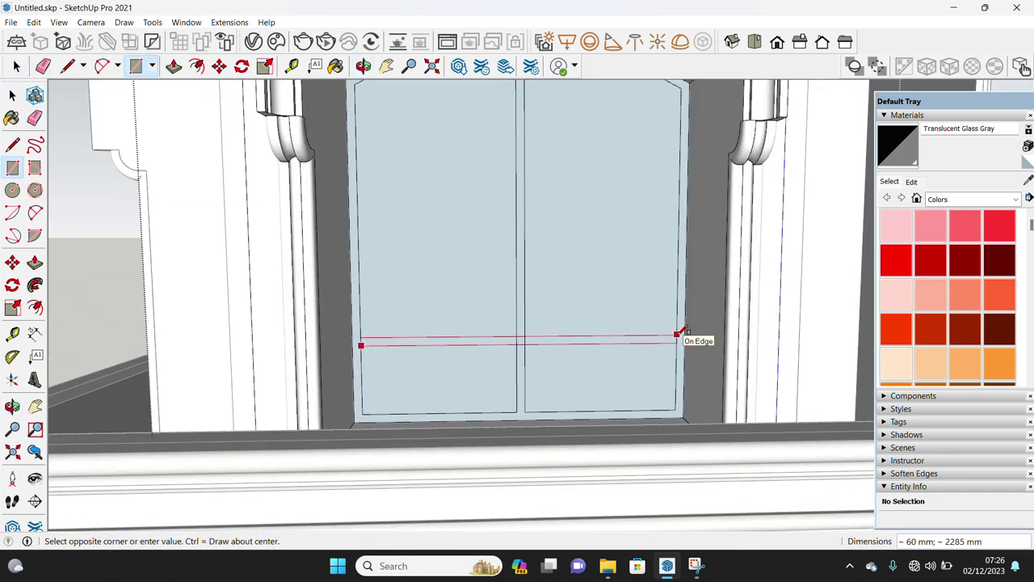
left_click(681, 334)
scroll(676, 340, "down", 2)
key("space")
scroll(526, 345, "up", 2)
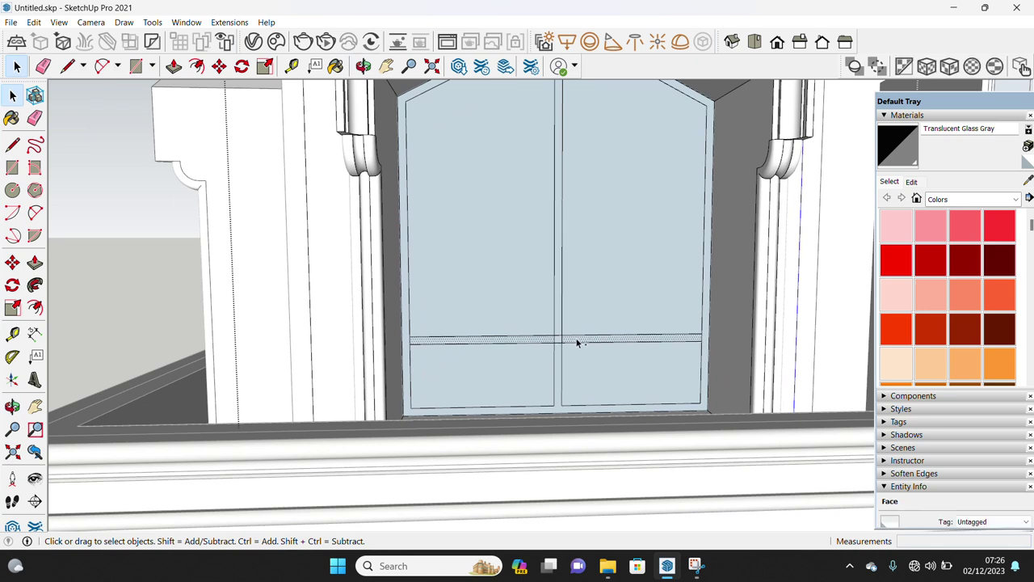
- Copy the horizontal glazing bar to a second, higher position on the window
key("m")
key("ctrl")
left_click(561, 407)
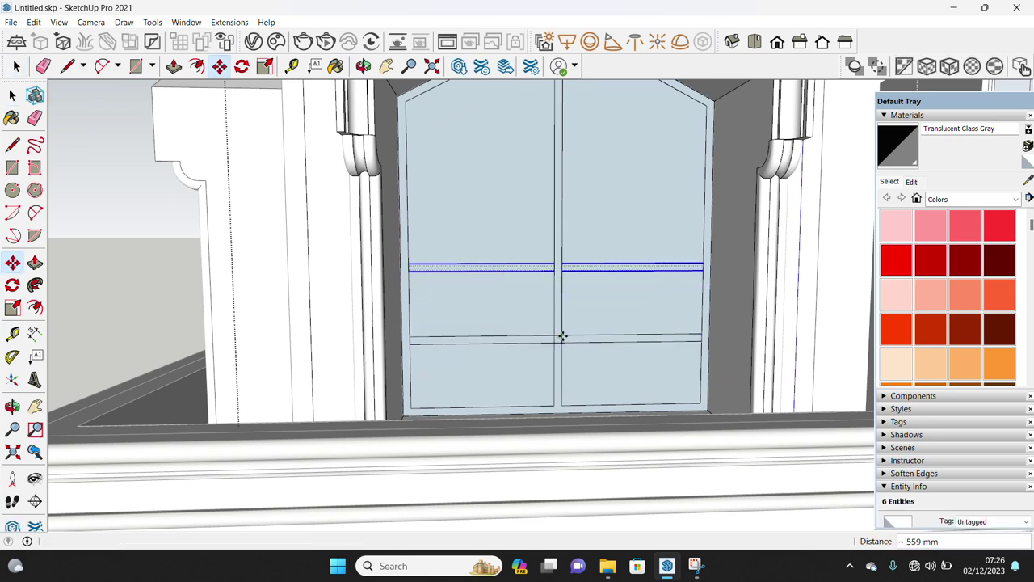
left_click(563, 336)
left_click(563, 336)
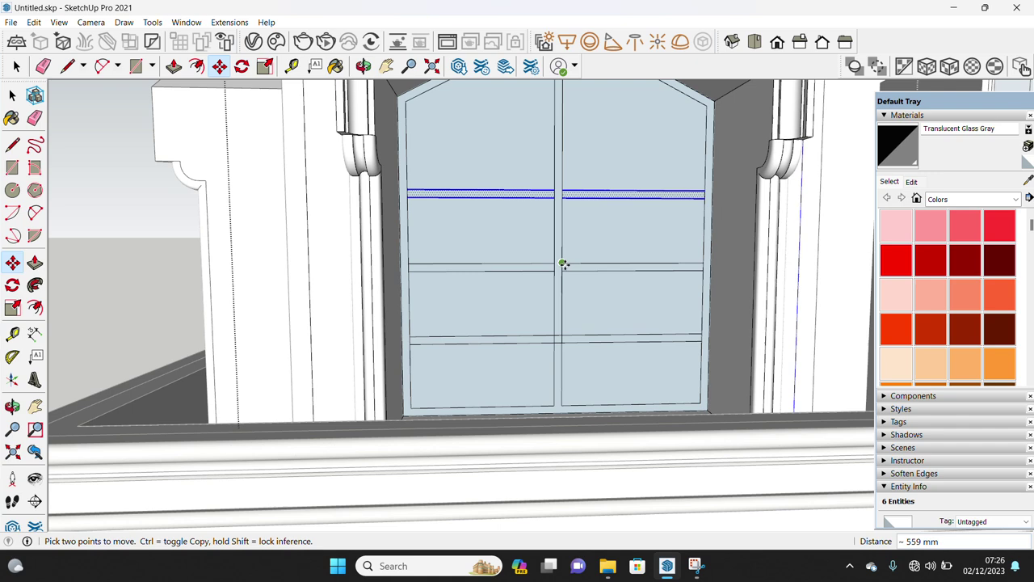
middle_click_drag(577, 189, 589, 240, "shift")
key("space")
scroll(580, 332, "up", 2)
key("e")
scroll(584, 347, "up", 3)
scroll(573, 324, "up", 3)
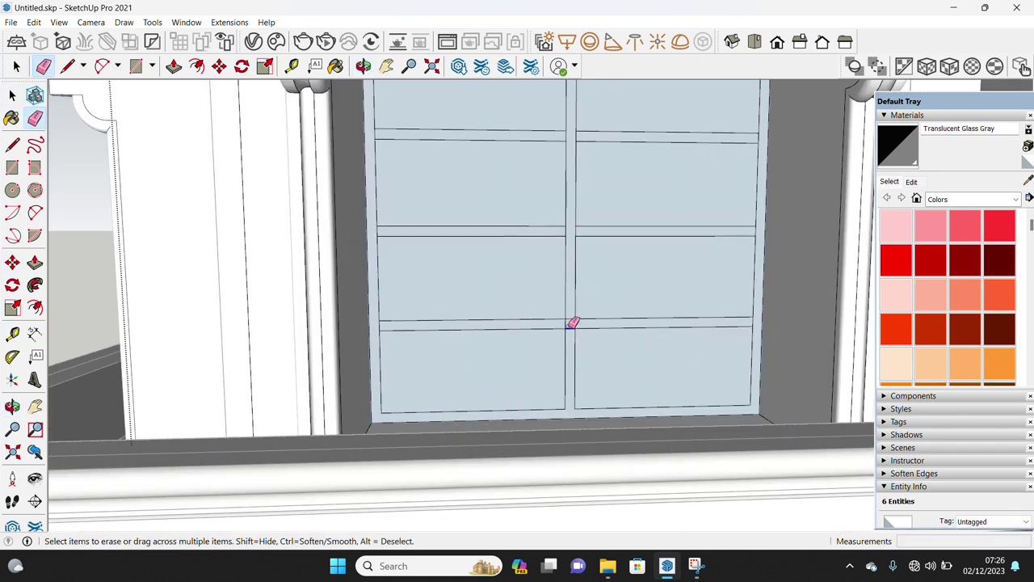
scroll(385, 323, "up", 2)
scroll(529, 245, "down", 2)
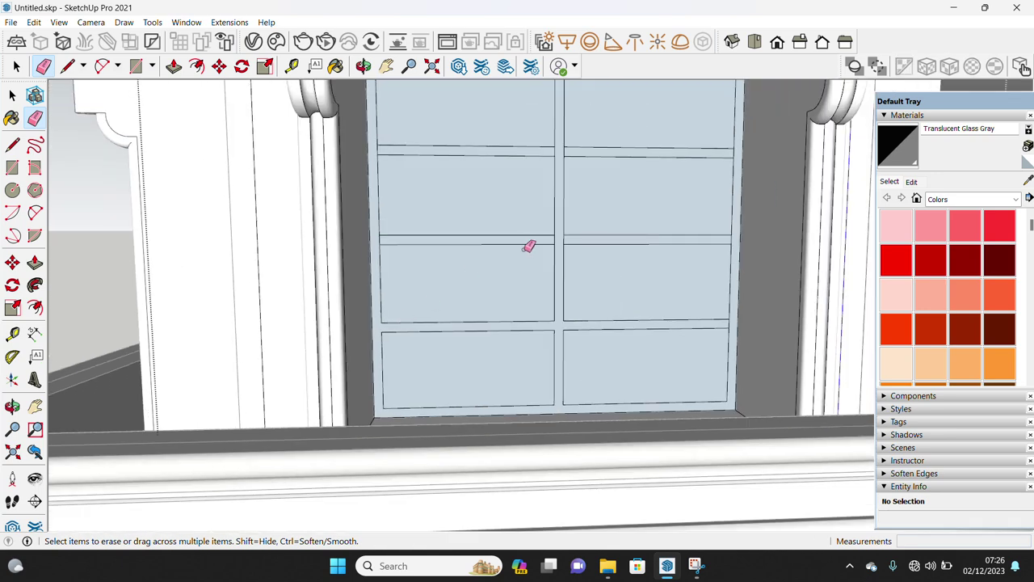
scroll(573, 288, "up", 1)
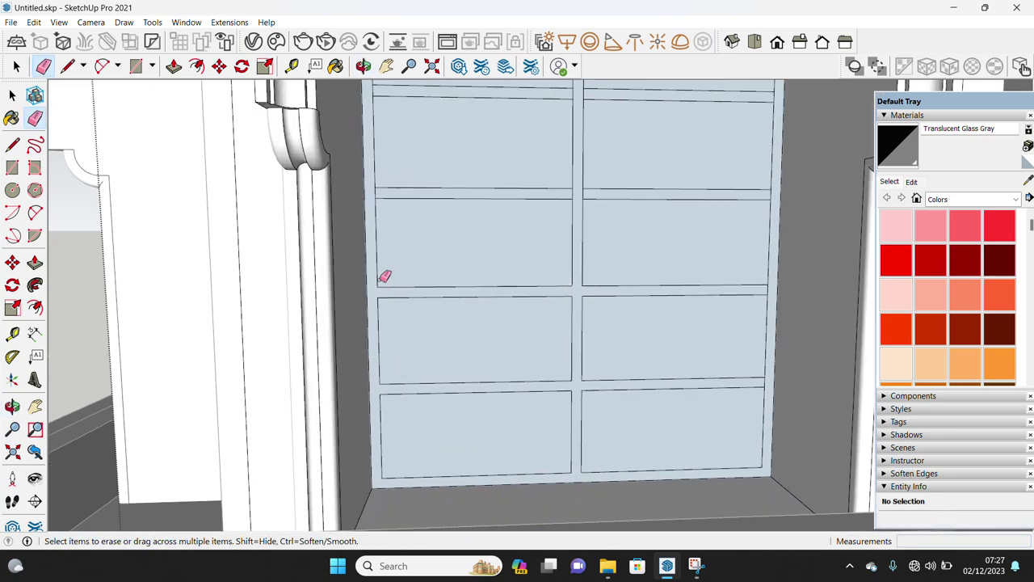
mouse_move(580, 191)
middle_mouse_down()
mouse_move(583, 198)
mouse_move(415, 193)
mouse_move(480, 209)
mouse_move(659, 190)
middle_mouse_up()
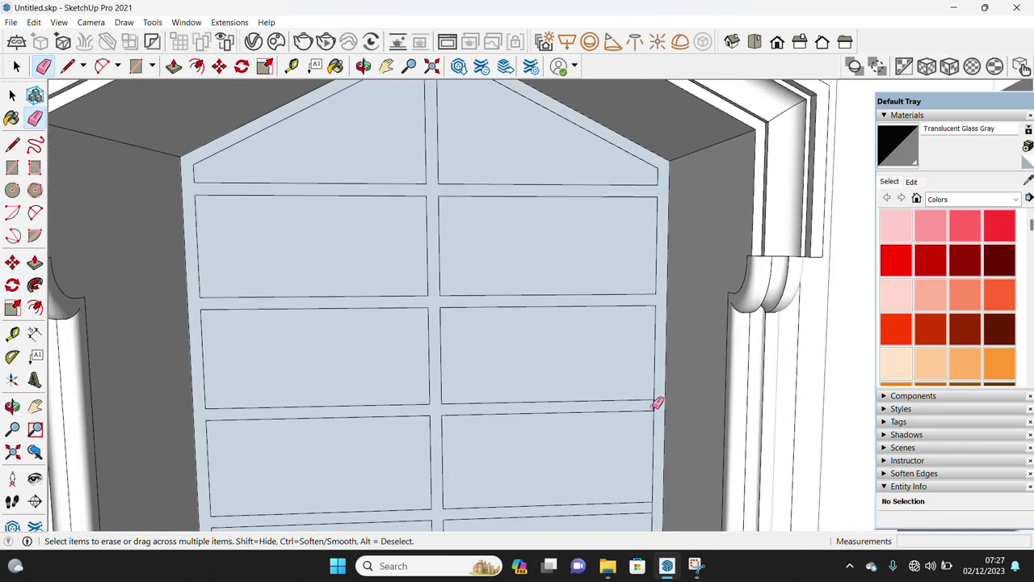
scroll(656, 403, "down", 3)
scroll(667, 353, "up", 2)
scroll(654, 418, "down", 4)
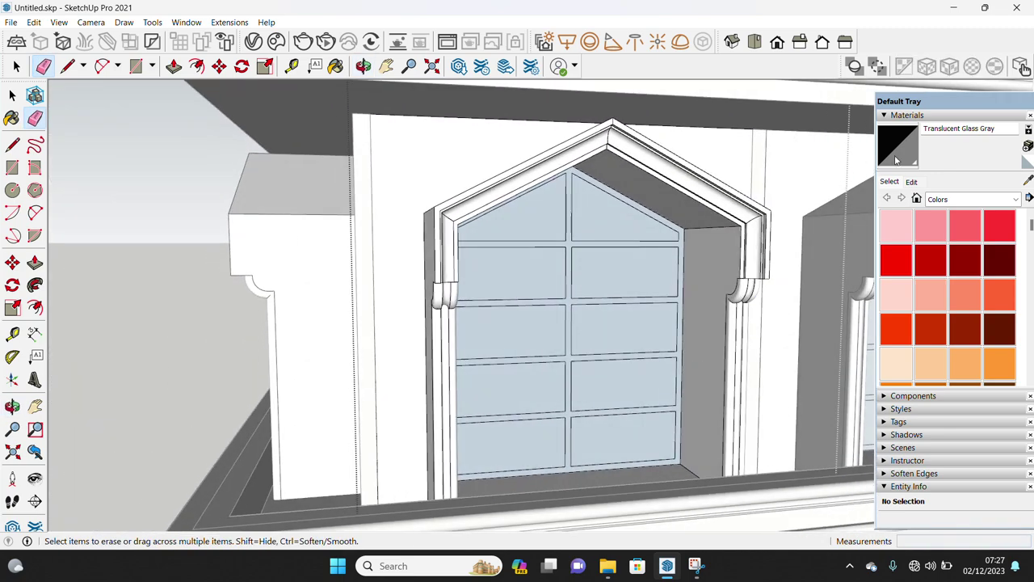
- Paint all eight dormer panes with Translucent Glass Gray
left_click(895, 160)
left_click(562, 212)
left_click(595, 221)
left_click(563, 270)
left_click(565, 315)
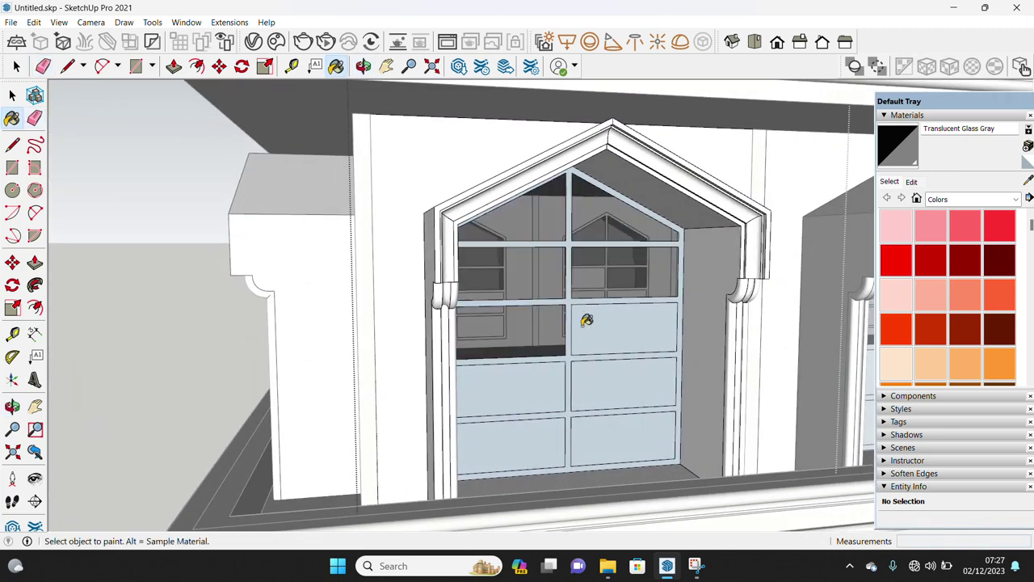
left_click(587, 323)
left_click(622, 385)
left_click(511, 387)
left_click(510, 445)
left_click(595, 437)
scroll(569, 436, "up", 5)
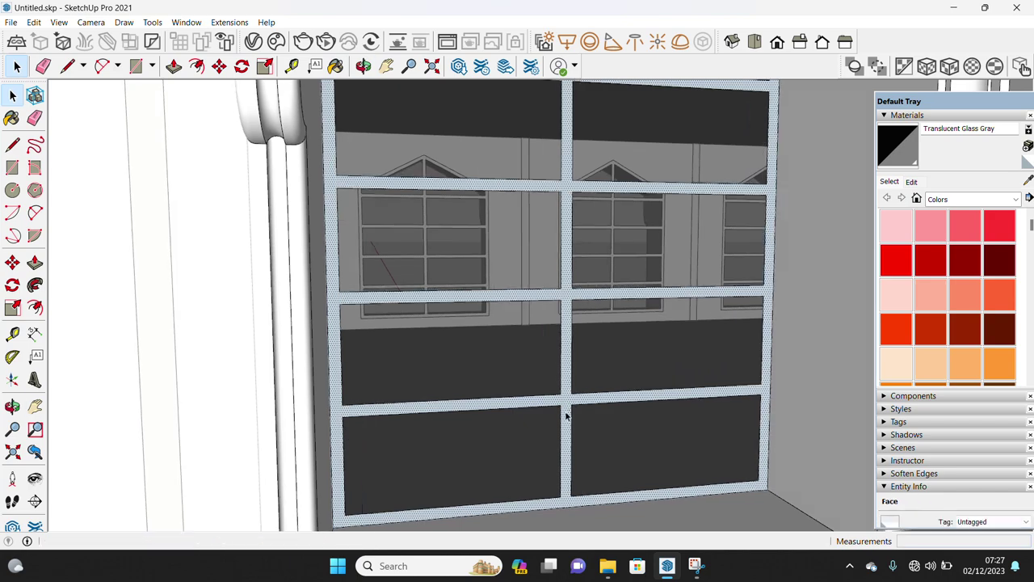
- Push/Pull the glazing bar frame out to a 50 mm depth
key("p")
left_click(565, 416)
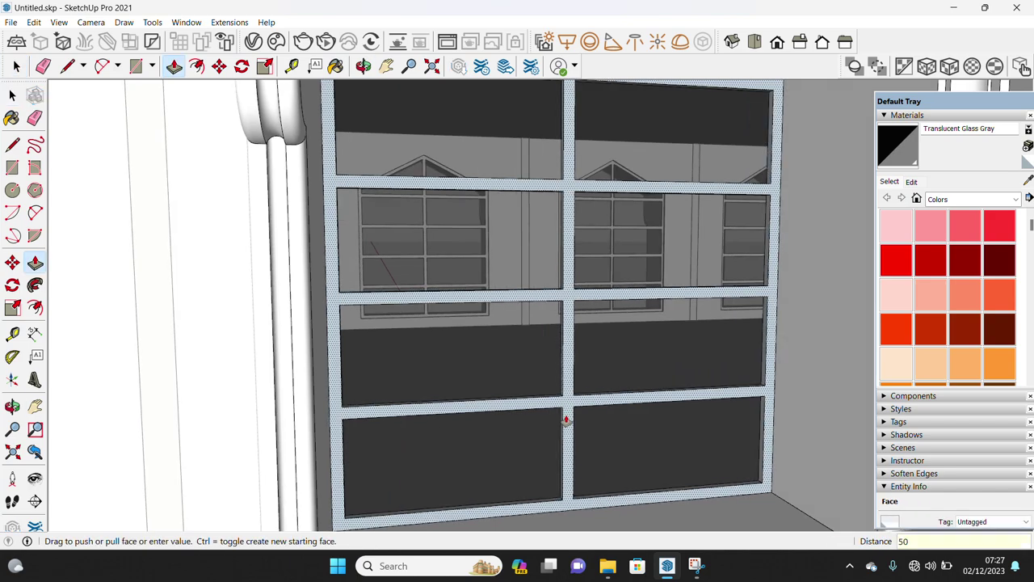
key("Return")
key("space")
scroll(568, 418, "down", 3)
scroll(581, 418, "down", 2)
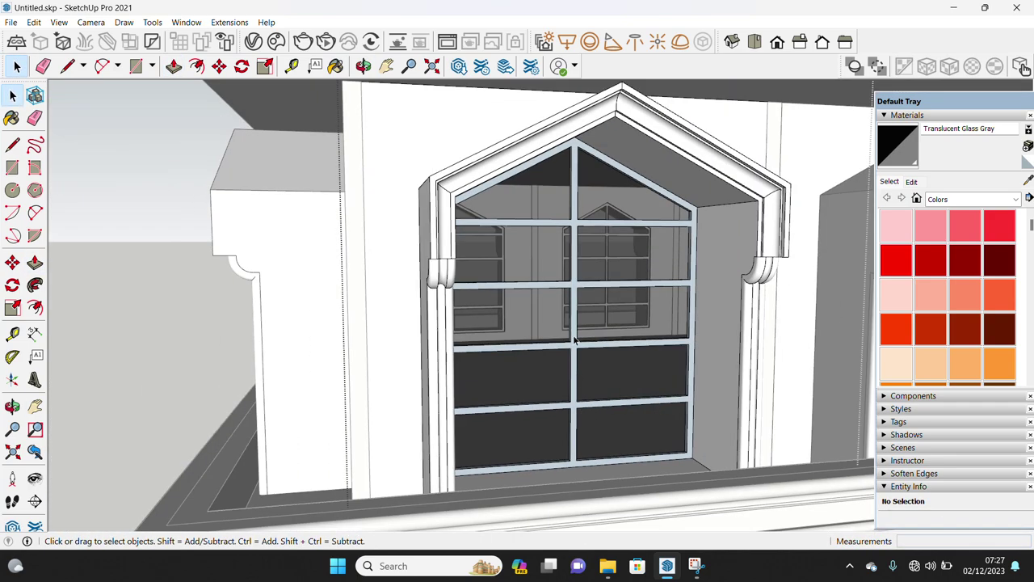
- Reverse the dormer glass face so its orientation is flipped
triple_click(574, 340)
left_click(574, 340)
right_click(574, 340)
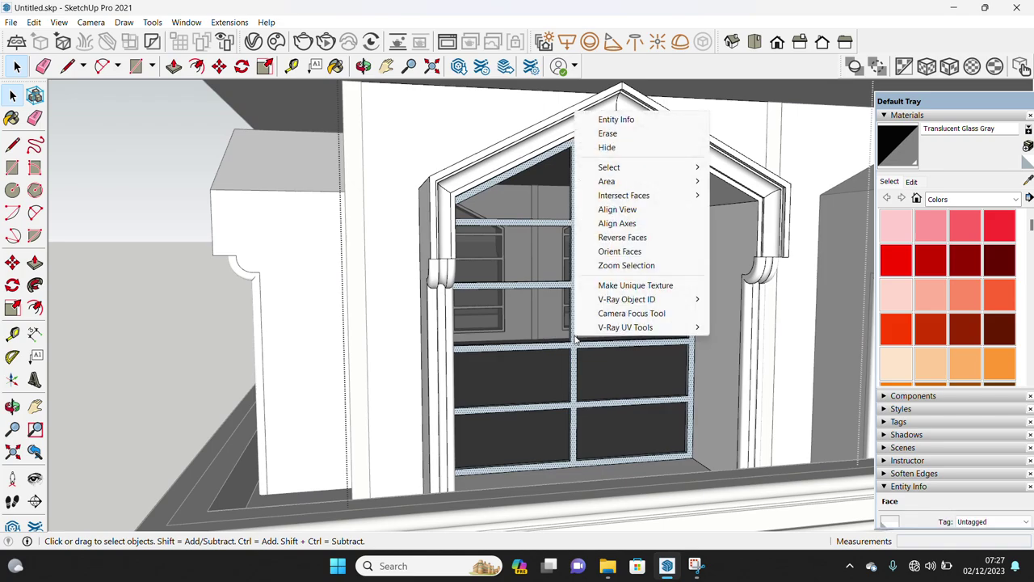
left_click(626, 238)
key("Escape")
scroll(579, 283, "down", 4)
scroll(578, 283, "down", 3)
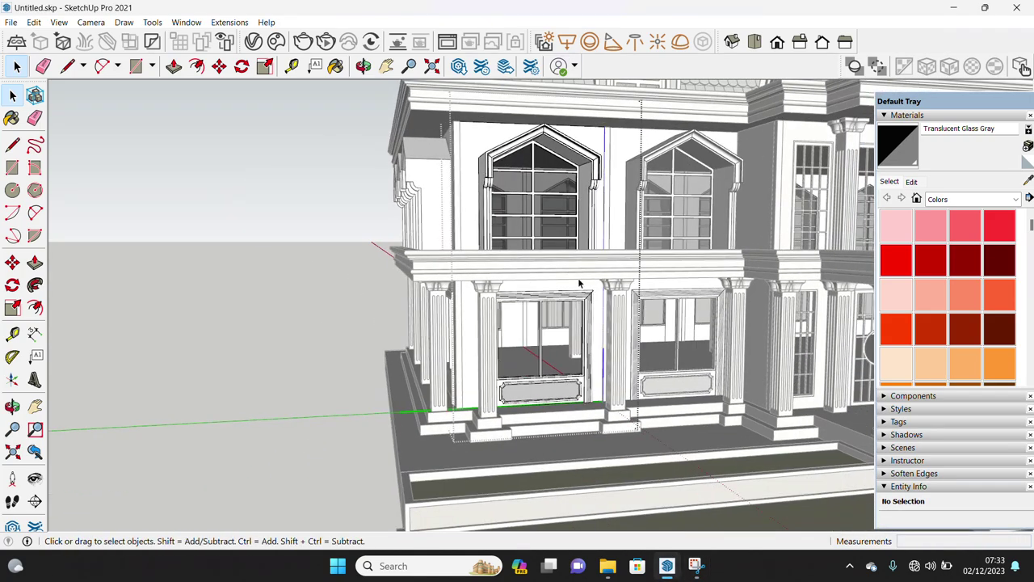
- Inside the lower window group, draw a rectangle face filling the left pane
scroll(578, 282, "up", 3)
scroll(549, 339, "up", 3)
left_click(509, 399)
scroll(509, 399, "up", 3)
scroll(509, 399, "up", 2)
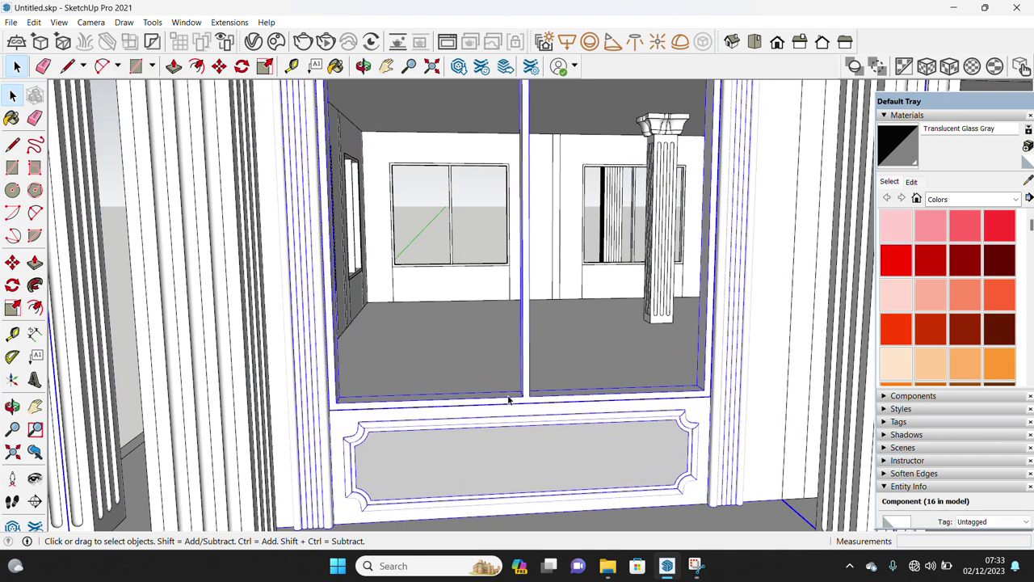
scroll(509, 399, "up", 2)
left_click(509, 399)
scroll(454, 420, "up", 2)
key("r")
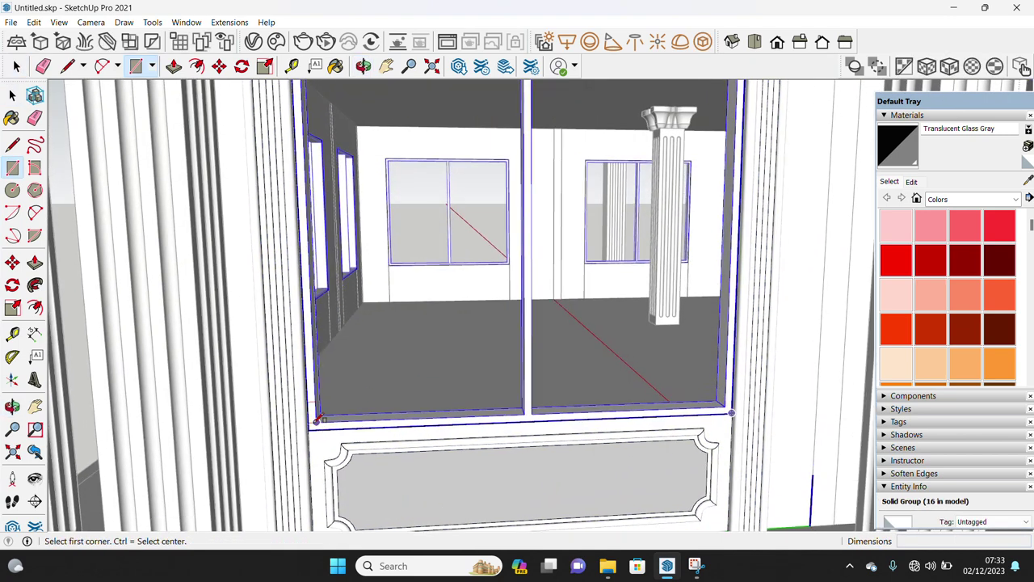
left_click(316, 420)
scroll(336, 398, "down", 2)
scroll(433, 218, "up", 4)
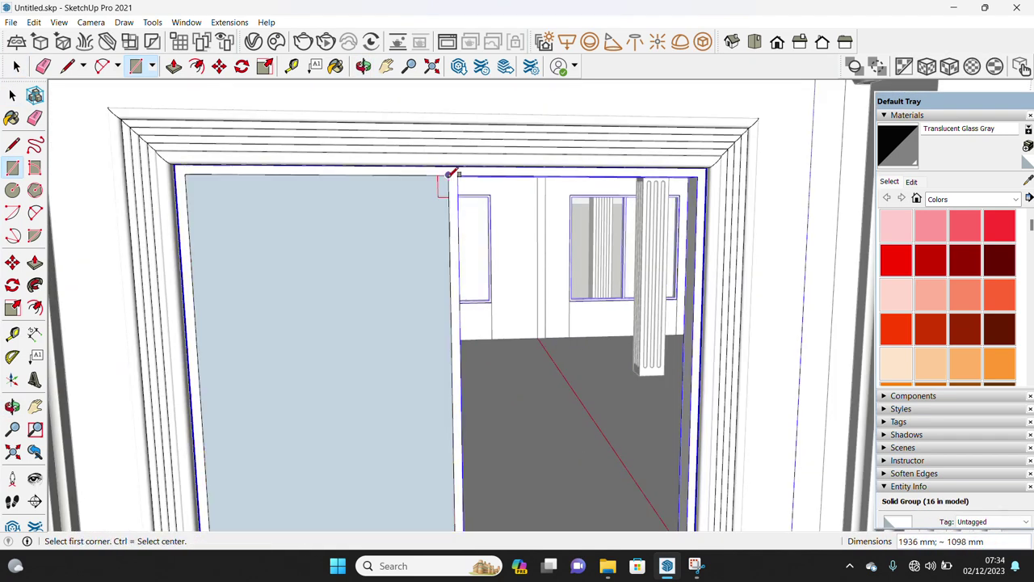
left_click(449, 174)
scroll(449, 174, "down", 3)
key("space")
- Draw a second rectangle face filling the right pane
left_click(403, 357)
scroll(414, 352, "up", 1)
key("r")
scroll(456, 428, "up", 1)
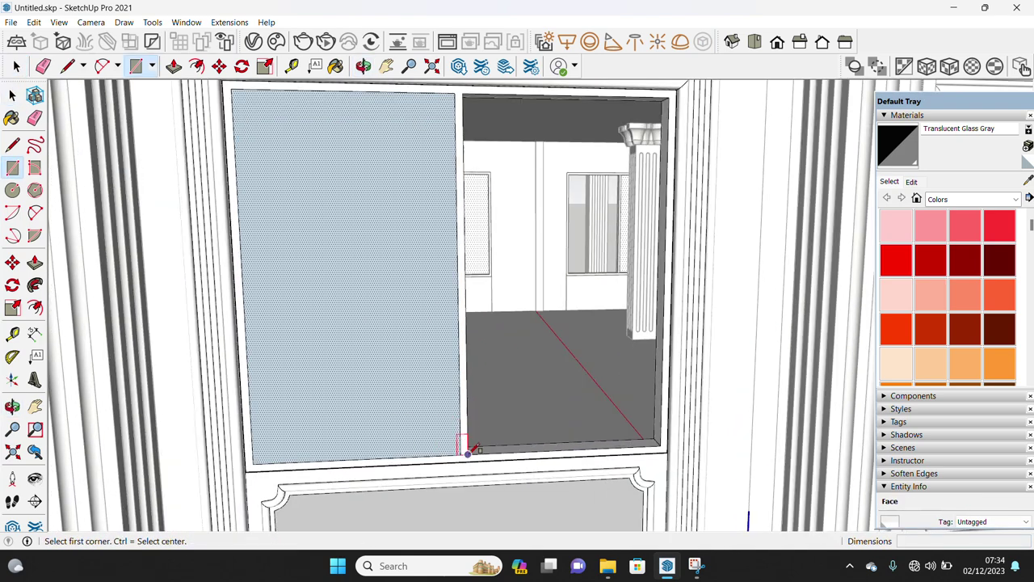
left_click(461, 443)
scroll(582, 231, "down", 2)
scroll(611, 184, "up", 2)
left_click(608, 188)
key("space")
scroll(392, 367, "down", 1)
scroll(347, 394, "up", 1)
scroll(341, 395, "up", 1)
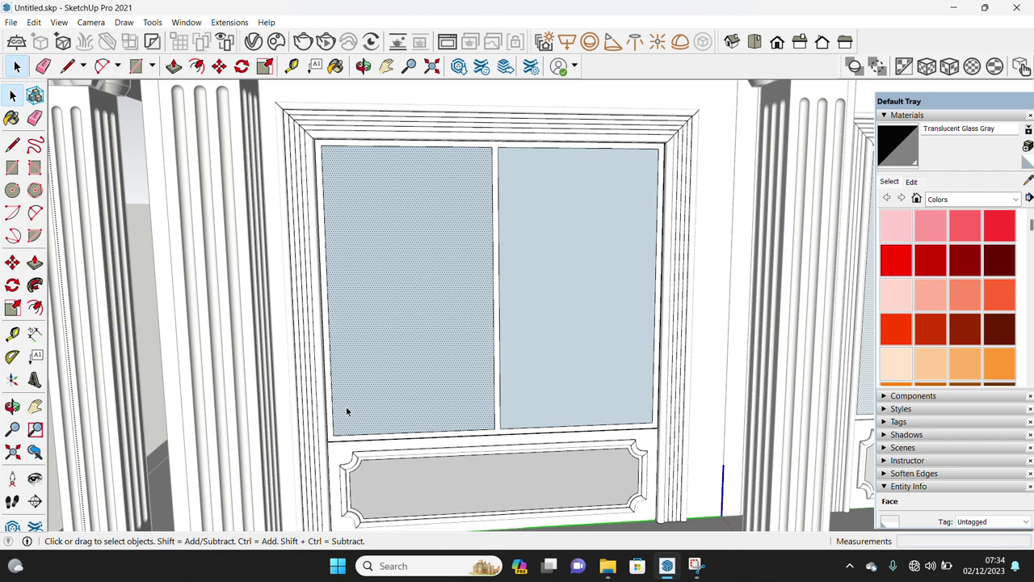
- Offset the left pane face inward to form an inset frame
key("f")
left_click(344, 413)
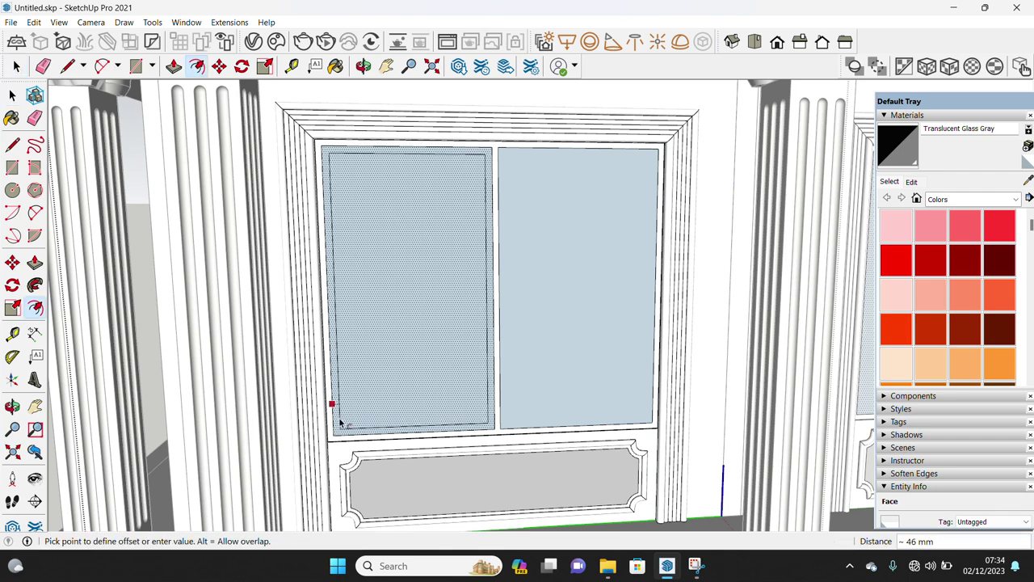
left_click(339, 421)
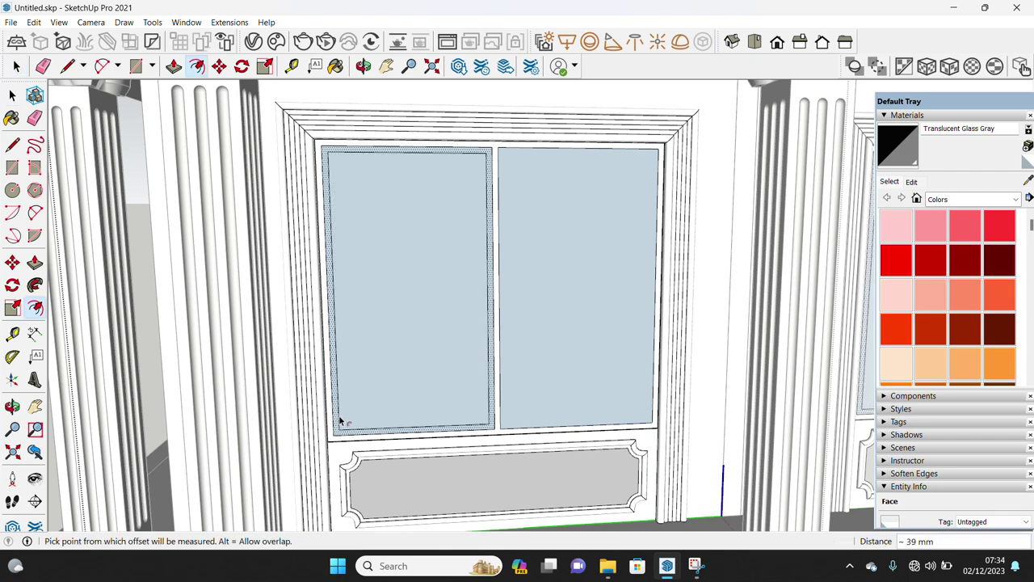
key("space")
scroll(355, 424, "up", 1)
- Copy the left pane's inner bottom edge up to the top, arrayed into four equal rows
left_click(387, 434)
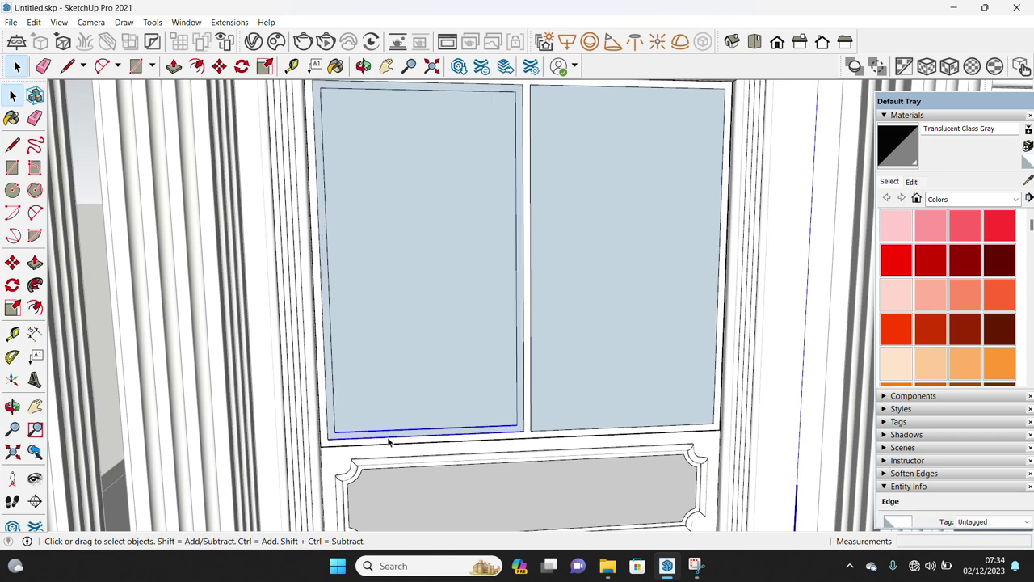
key("m")
key("ctrl")
left_click(416, 428)
scroll(431, 199, "down", 2)
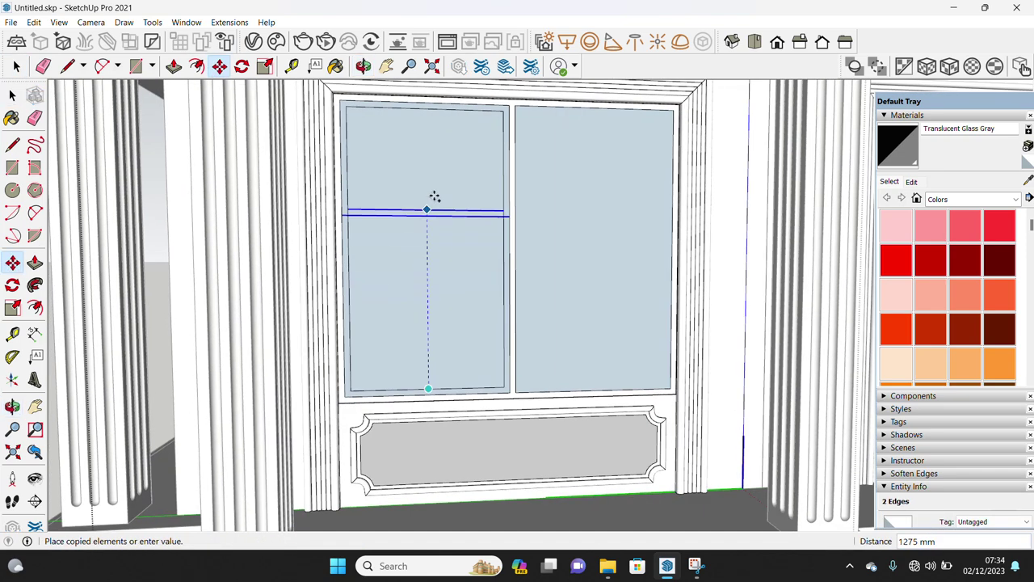
left_click(438, 162)
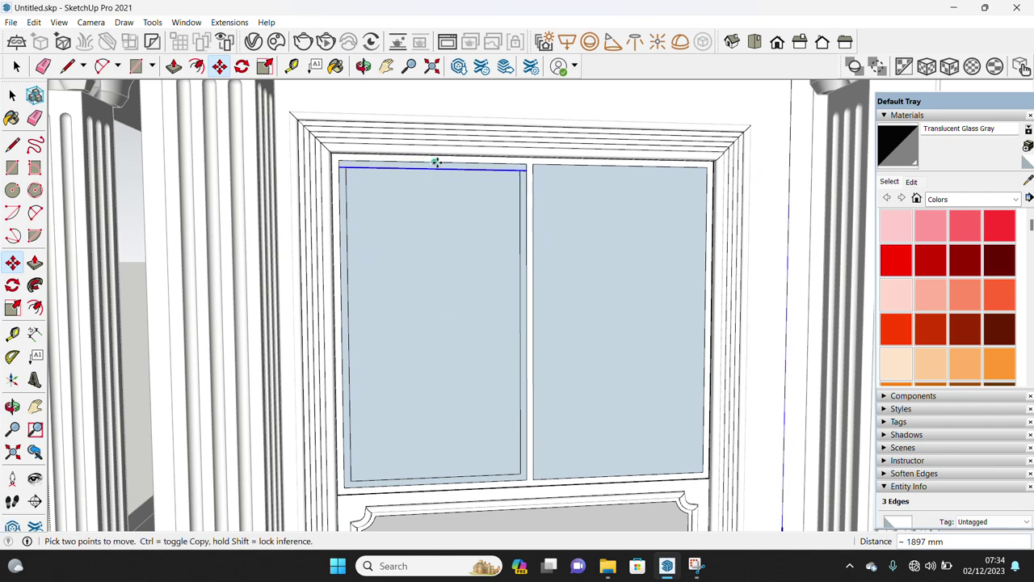
key("Return")
key("space")
- Copy the vertical mullion strip into the left pane as a centre glazing bar
middle_click_drag(439, 169, 498, 183)
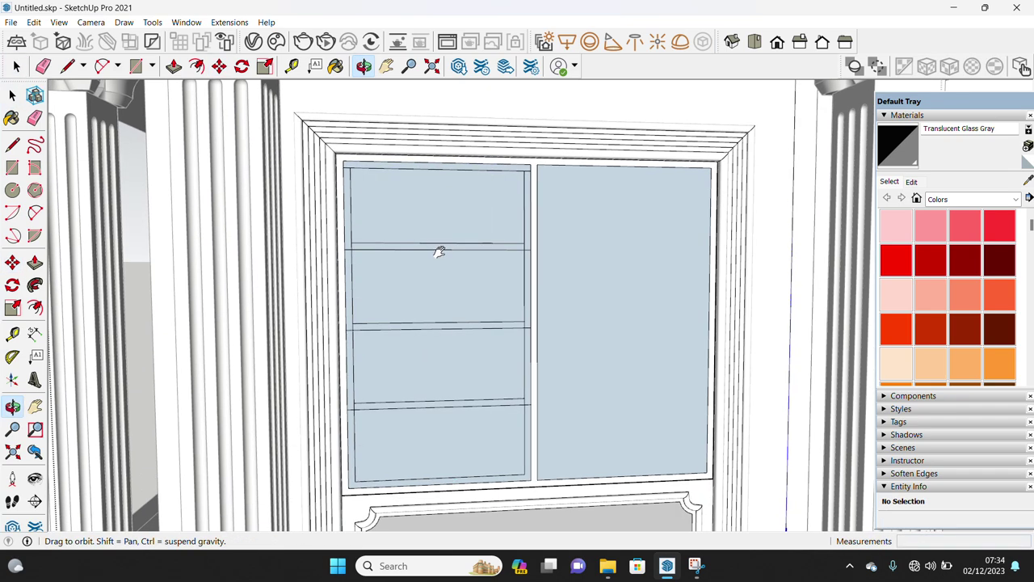
middle_click_drag(519, 458, 506, 444)
triple_click(506, 444)
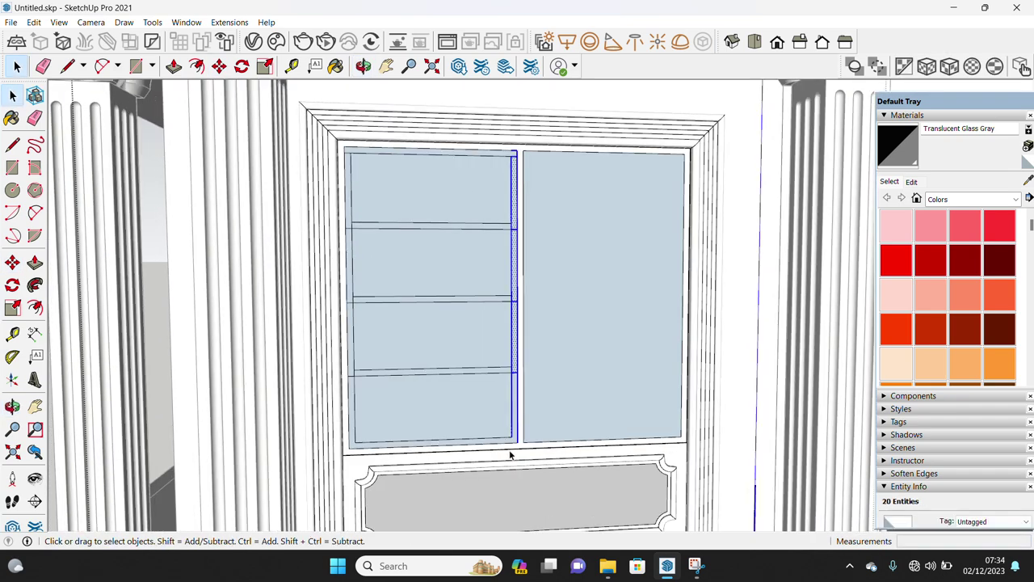
key("m")
left_click(509, 437)
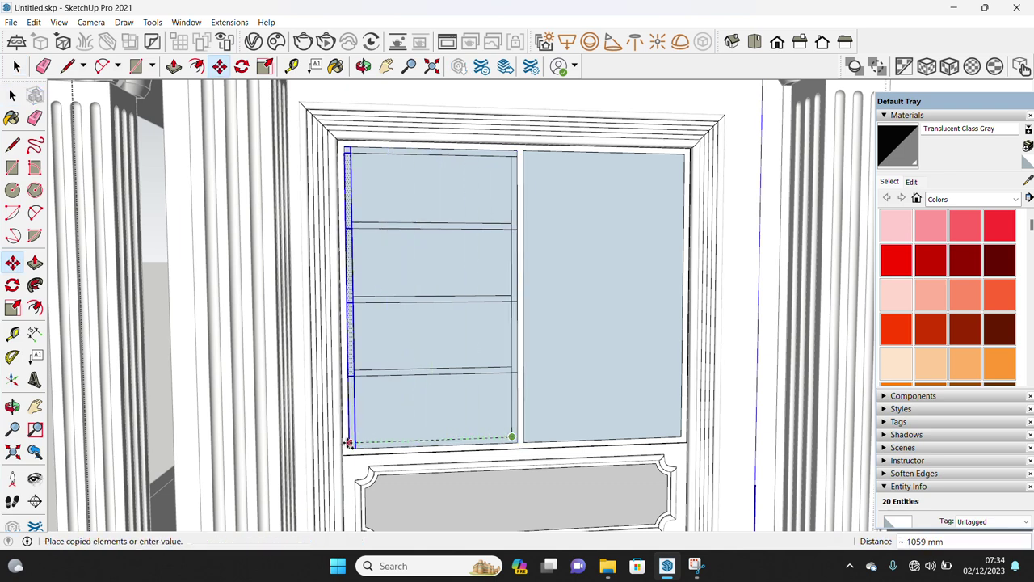
left_click(349, 443)
key("ctrl+z")
key("space")
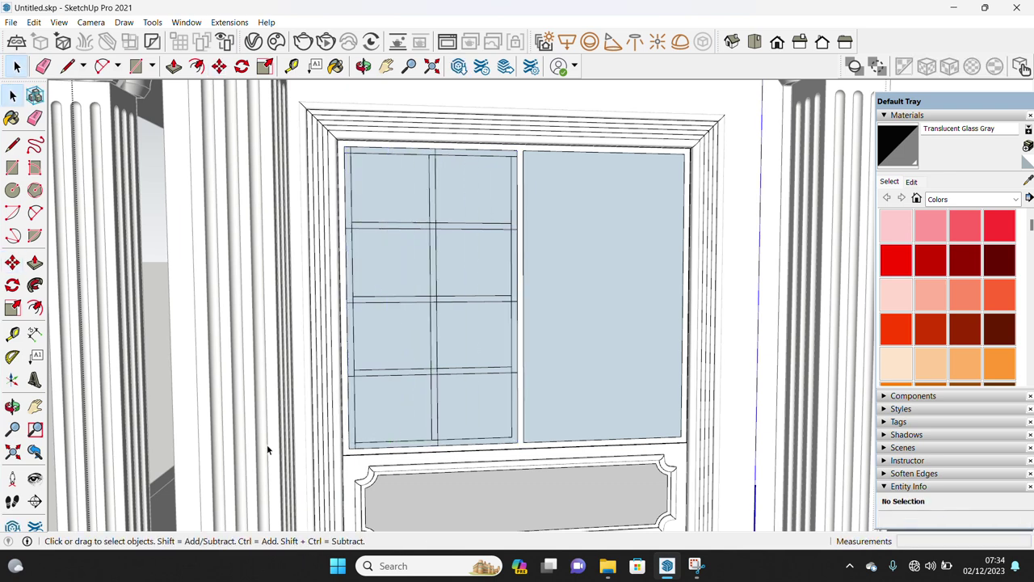
- Erase the stray edges crossing the centre bar
scroll(481, 402, "up", 2)
scroll(457, 438, "up", 2)
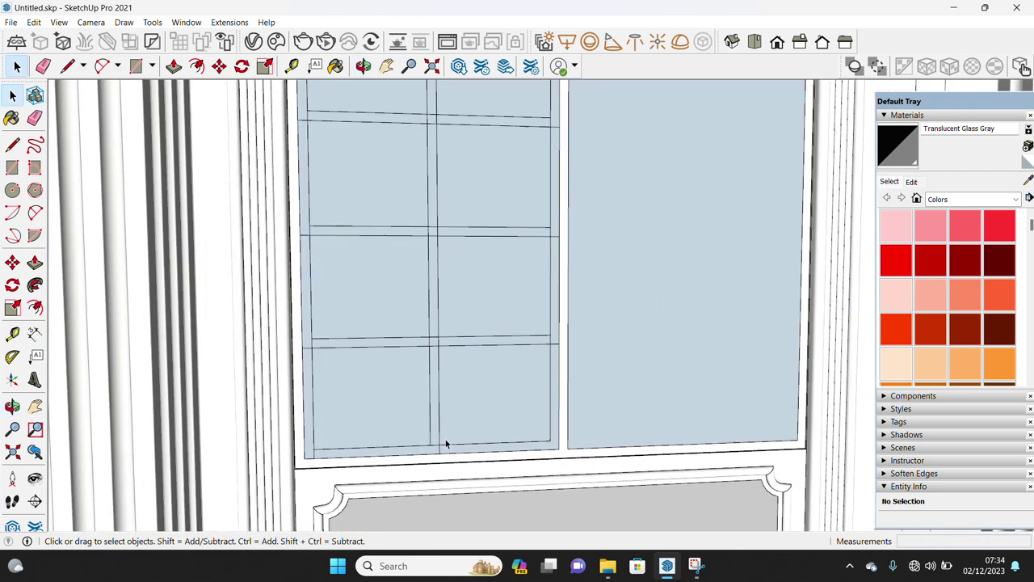
key("e")
scroll(445, 445, "up", 2)
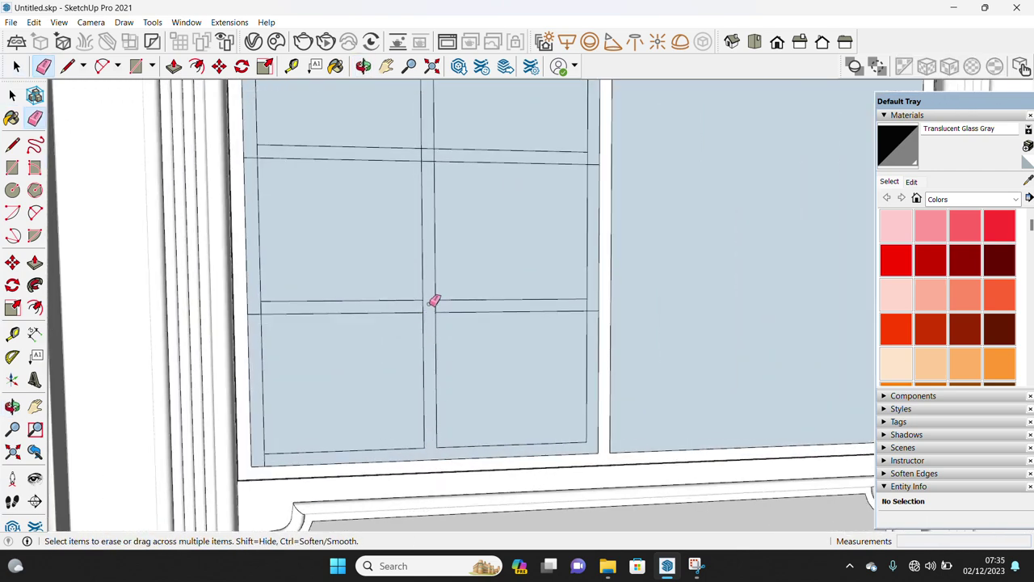
left_click_drag(437, 305, 593, 301)
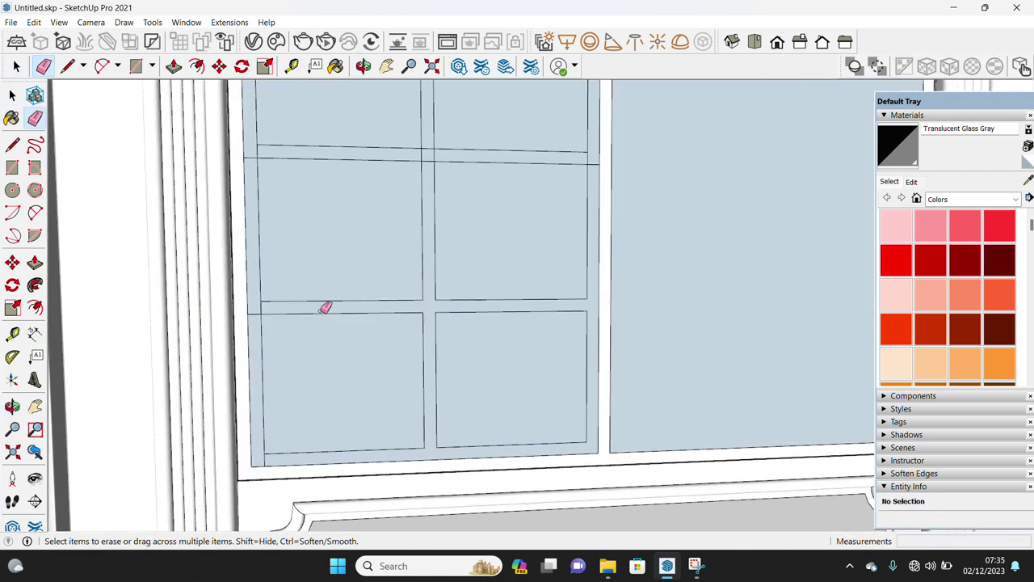
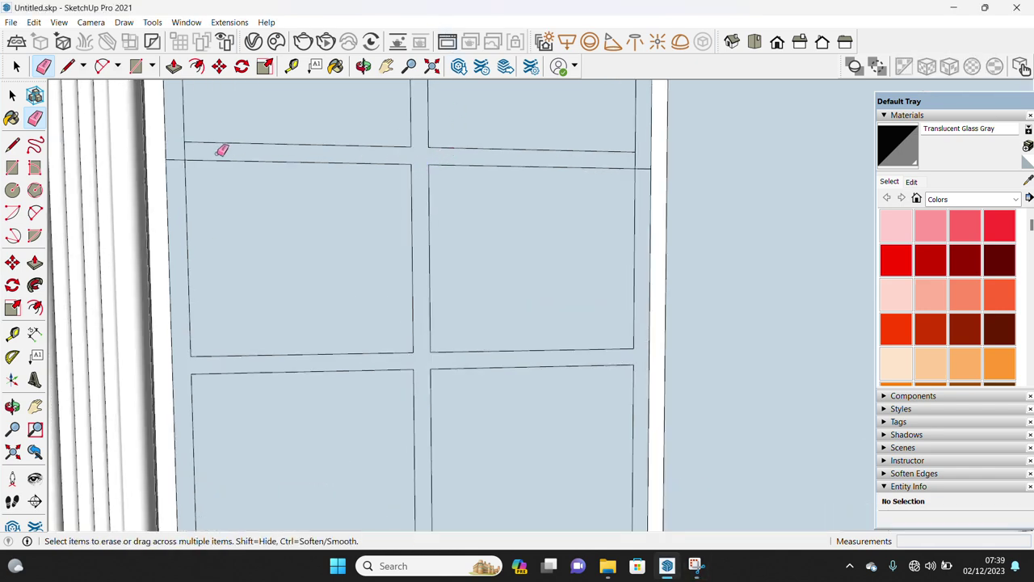
- Erase the stray edges across the left pane and along its top
scroll(646, 169, "down", 3)
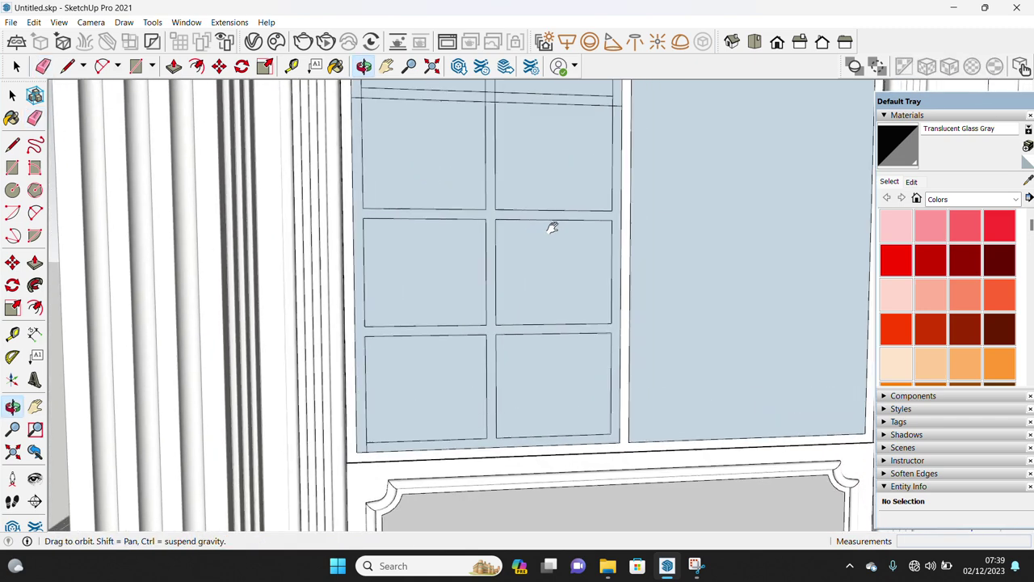
middle_click_drag(552, 227, 489, 187)
scroll(489, 187, "up", 3)
mouse_move(483, 185)
left_mouse_down()
mouse_move(286, 194)
mouse_move(669, 184)
left_mouse_up()
scroll(669, 189, "down", 3)
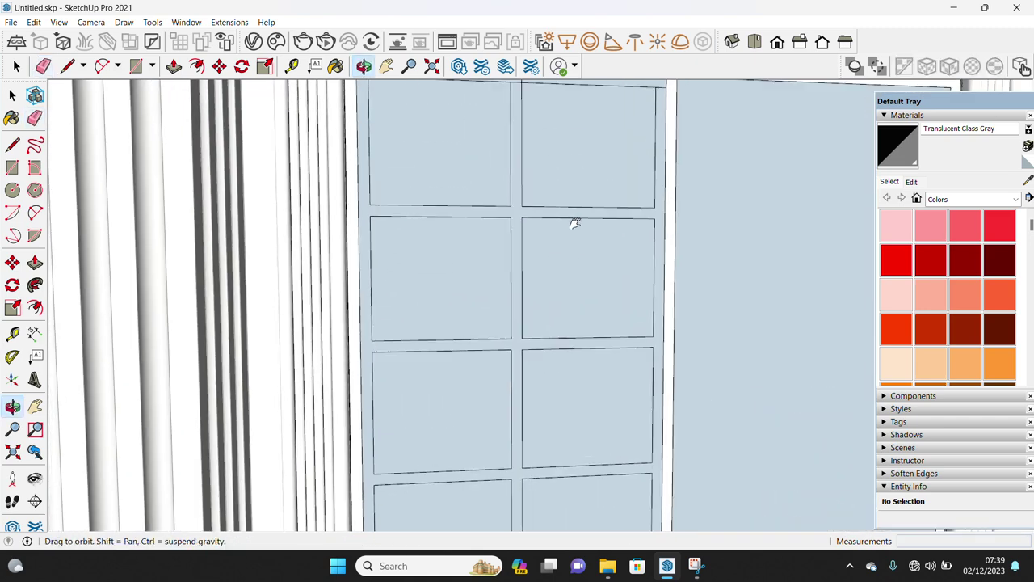
middle_click_drag(573, 222, 530, 185)
scroll(531, 185, "up", 3)
left_click_drag(530, 185, 700, 187)
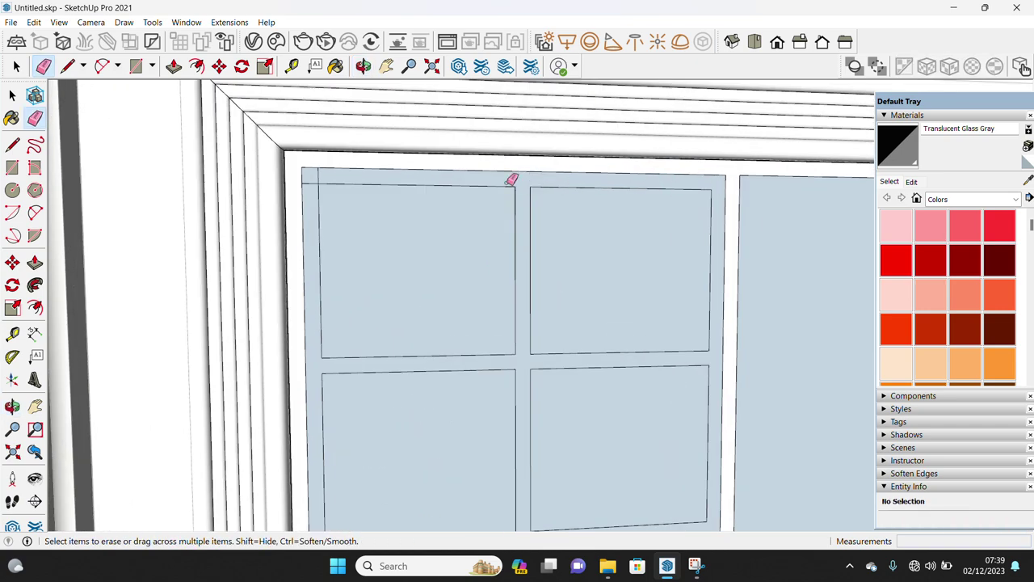
scroll(321, 176, "down", 3)
middle_click_drag(366, 269, 370, 132)
scroll(307, 471, "up", 3)
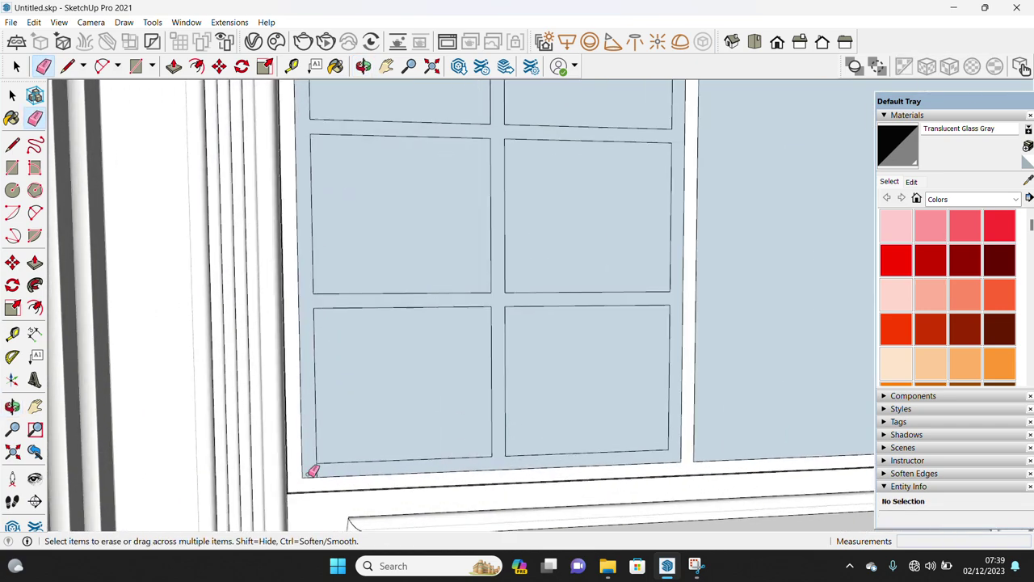
scroll(326, 458, "down", 3)
middle_click_drag(457, 450, 524, 363)
- Push/Pull the sash's divided-light frame face out 32 mm
key("space")
scroll(558, 420, "up", 3)
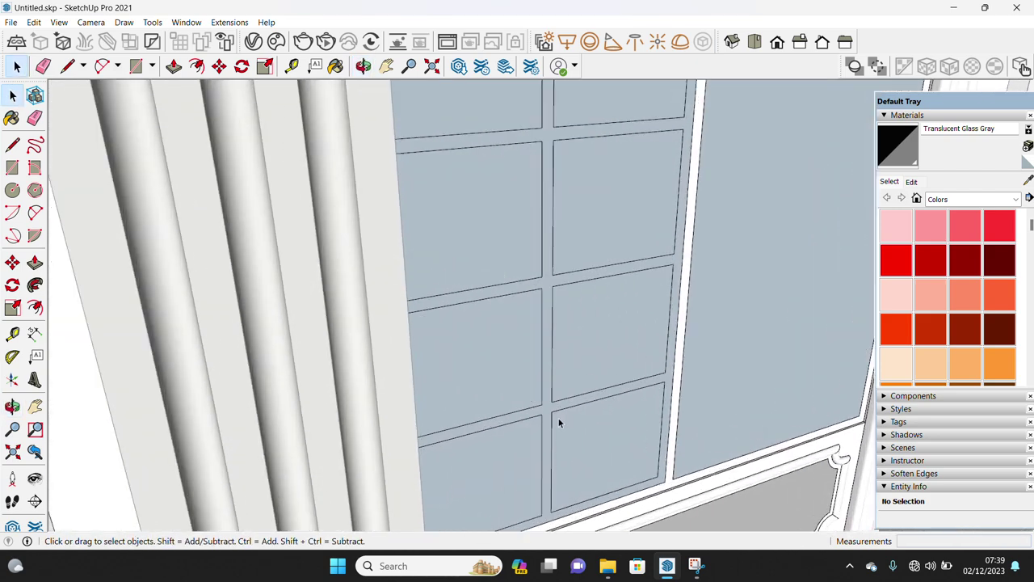
left_click(548, 414)
key("p")
left_click_drag(561, 413, 569, 414)
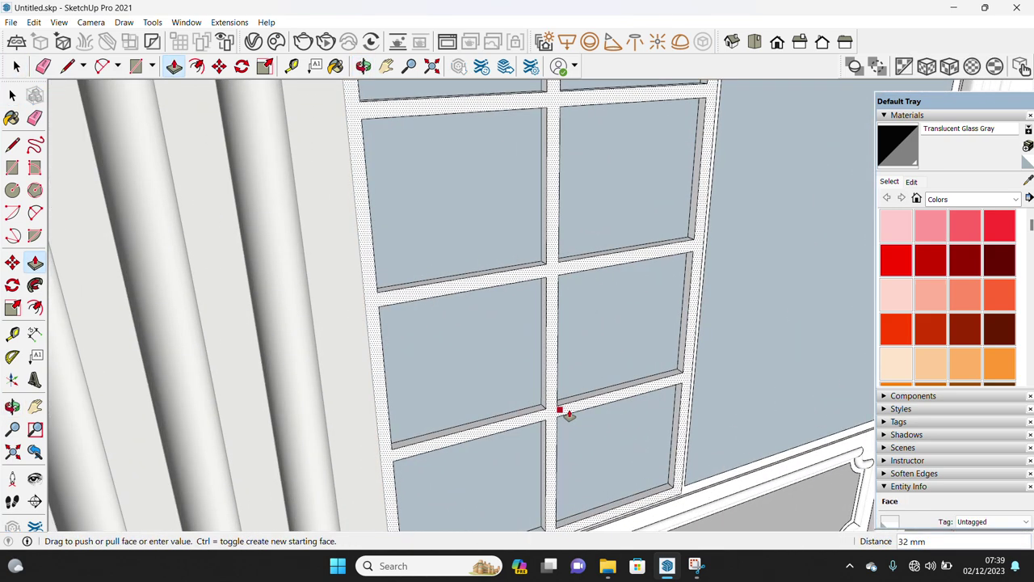
scroll(564, 416, "down", 3)
middle_click_drag(558, 415, 540, 374)
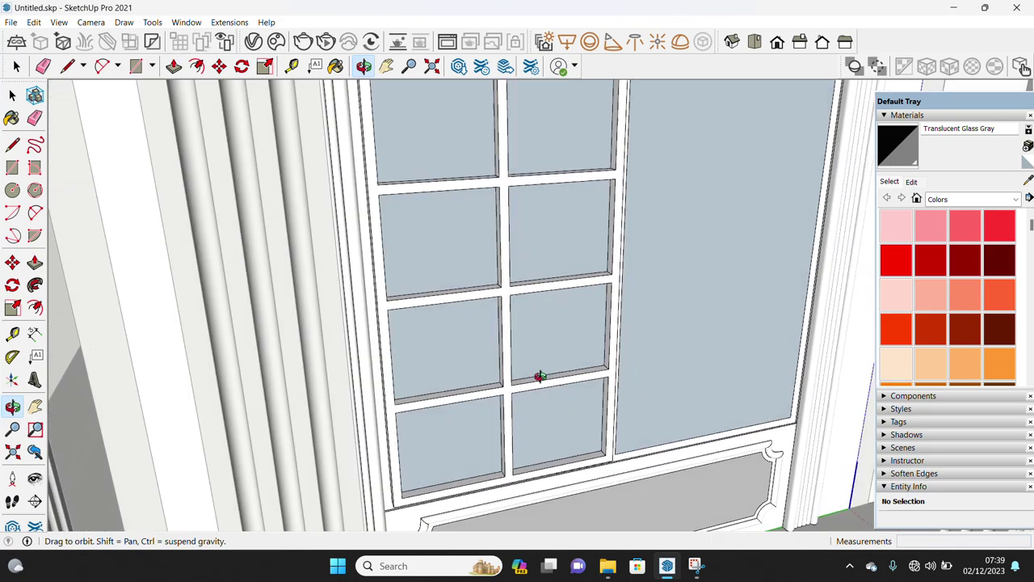
- From a frontal view, select all of the left sash geometry
key("space")
scroll(496, 358, "up", 2)
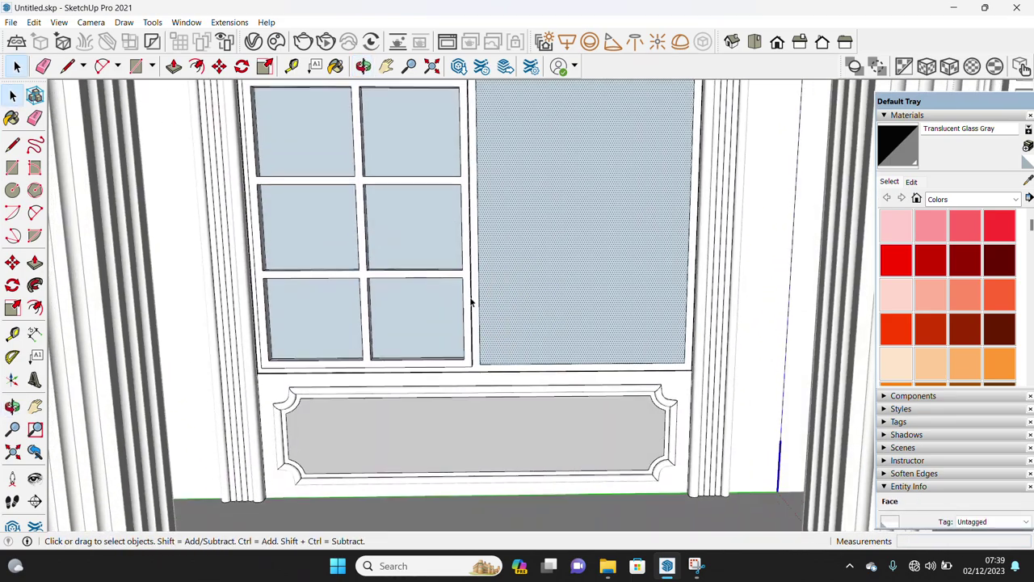
mouse_move(490, 364)
middle_mouse_down()
mouse_move(496, 390)
mouse_move(487, 367)
middle_mouse_up()
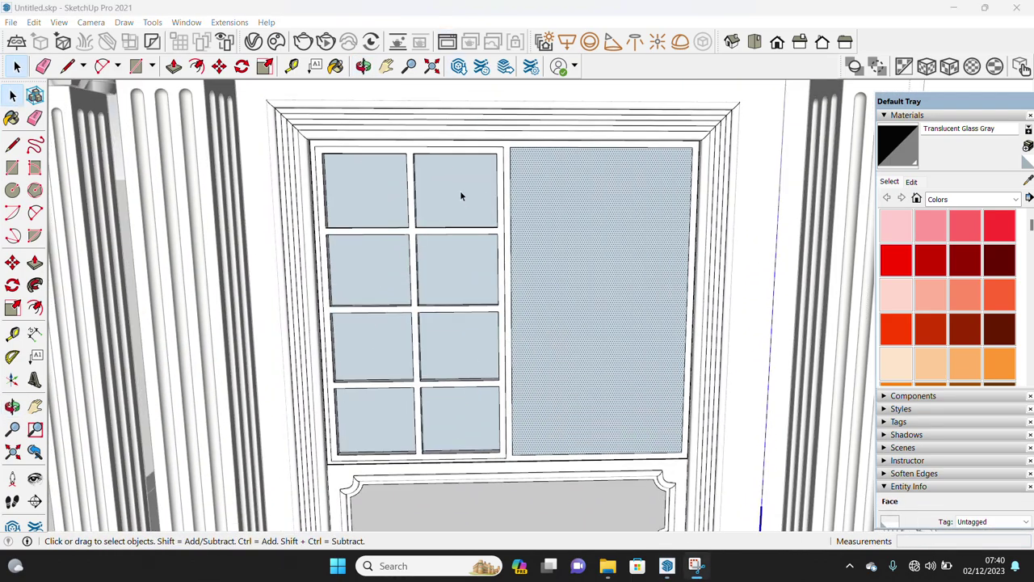
triple_click(462, 203)
- Make the left sash a group and delete the plain right glass pane
right_click(462, 202)
left_click(502, 317)
left_click(537, 344)
key("Delete")
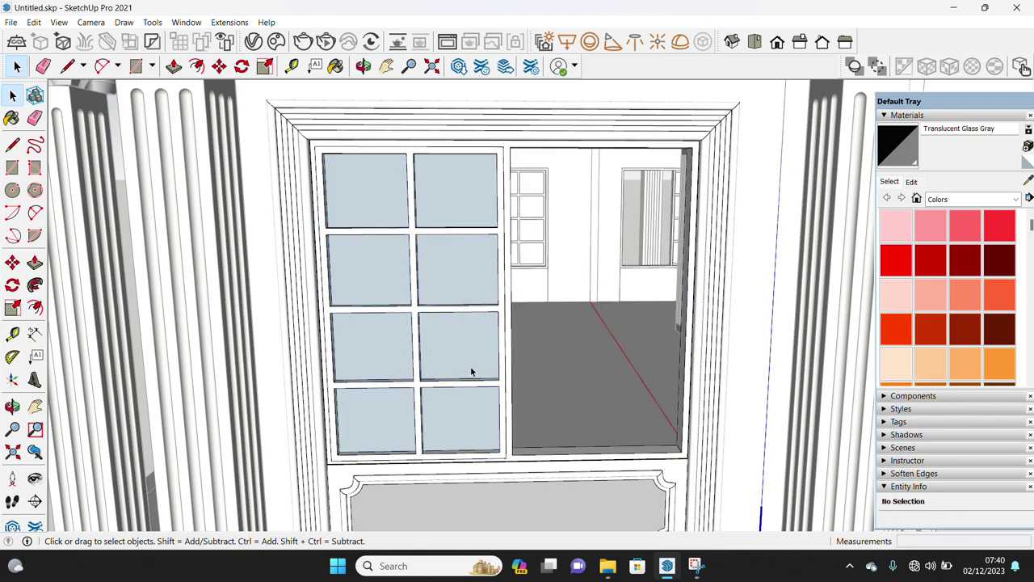
- Copy the left sash group into the right half of the window
left_click(452, 380)
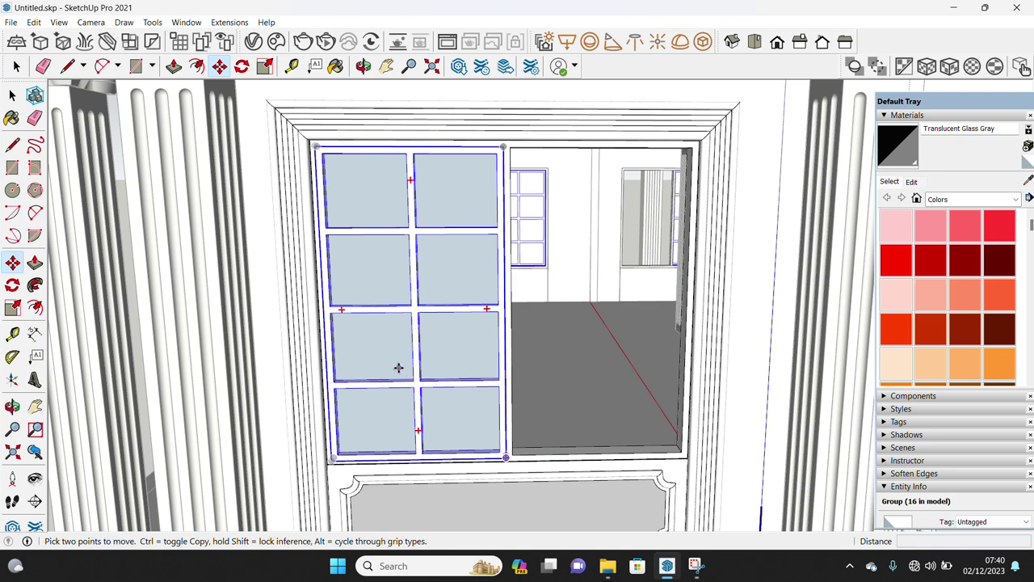
key("ctrl")
left_click(398, 368)
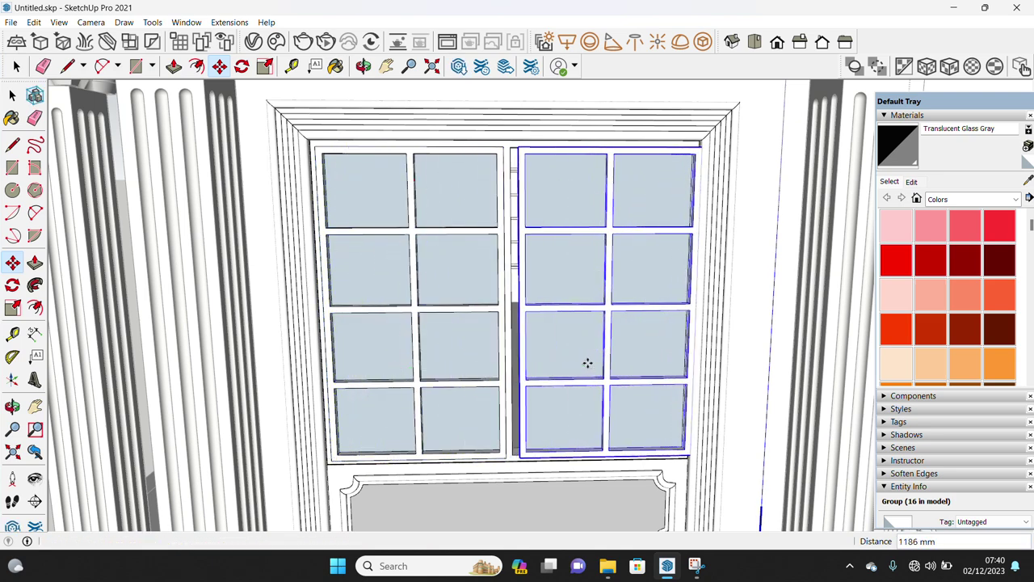
left_click(588, 364)
scroll(504, 460, "up", 5)
scroll(500, 440, "up", 5)
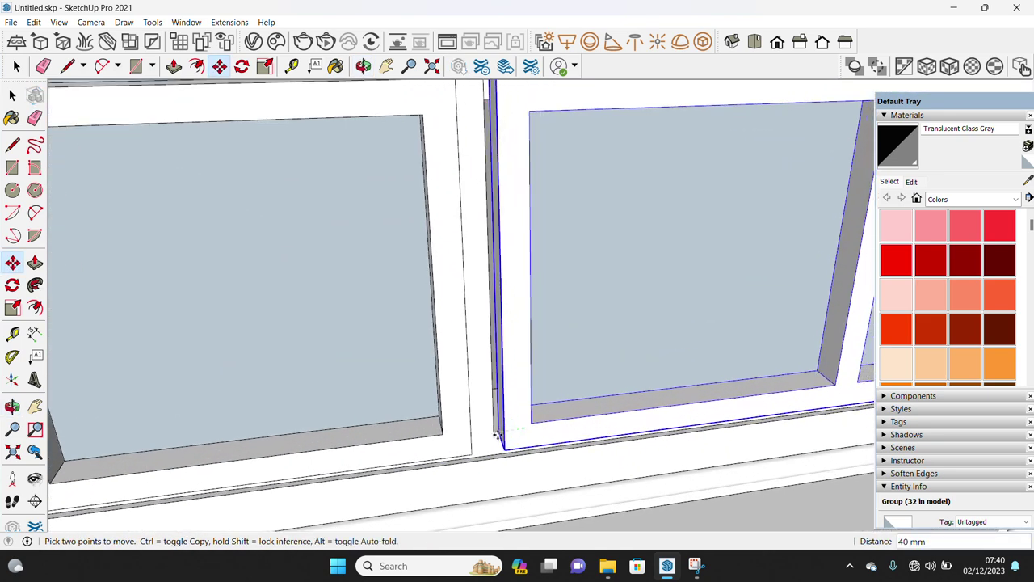
scroll(495, 439, "down", 5)
- Check both sashes' alignment at the centre mullion, then clear the selection
left_click(496, 442, "shift")
scroll(501, 450, "up", 4)
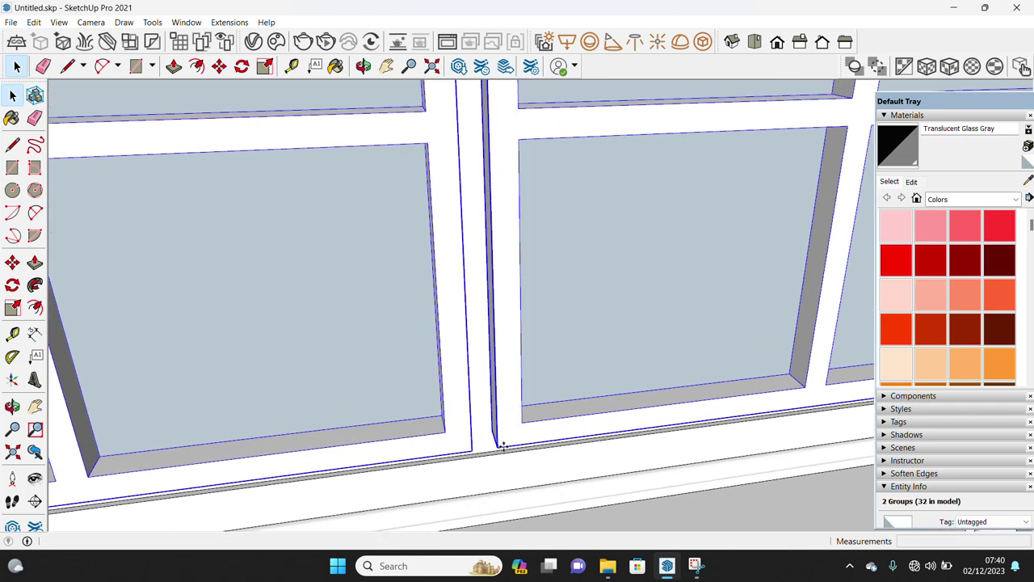
key("m")
middle_click_drag(489, 428, 459, 405)
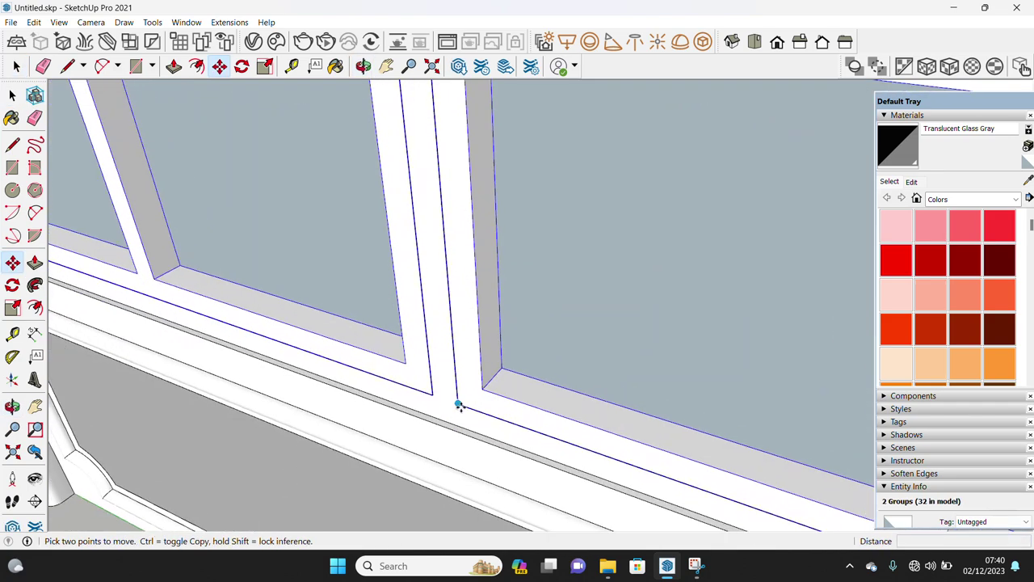
scroll(457, 398, "down", 2)
scroll(460, 399, "down", 2)
key("space")
middle_click_drag(467, 399, 588, 374)
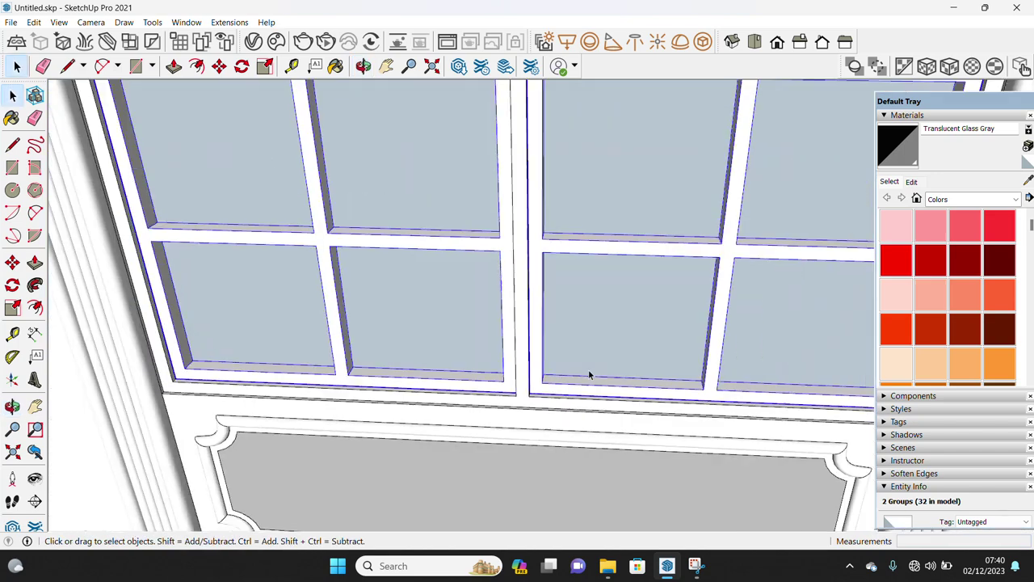
scroll(588, 374, "down", 5)
middle_click_drag(596, 323, 506, 339)
key("ctrl+t")
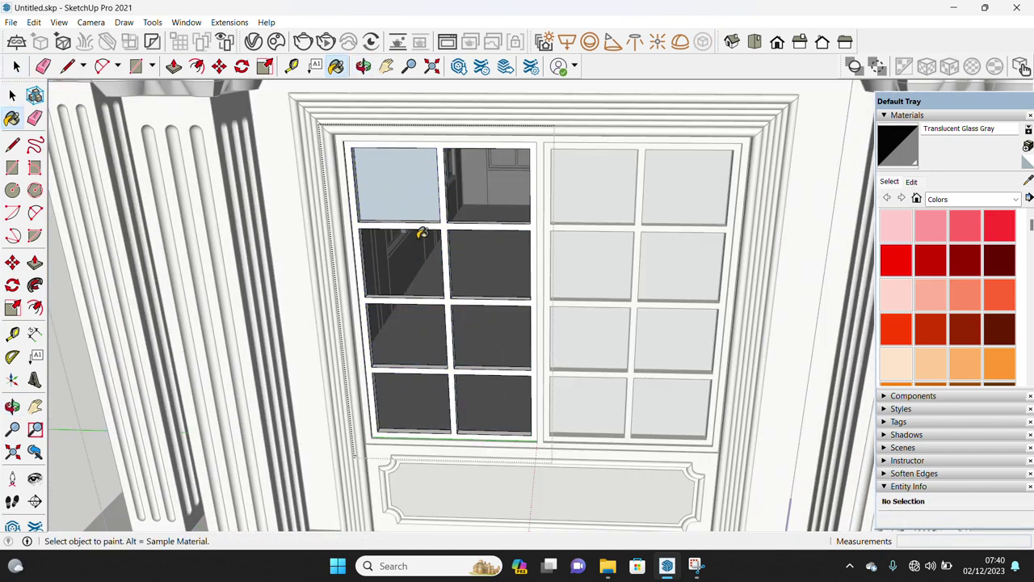
- Enter the right sash group to glaze its panes with Translucent Glass Gray
double_click(580, 262)
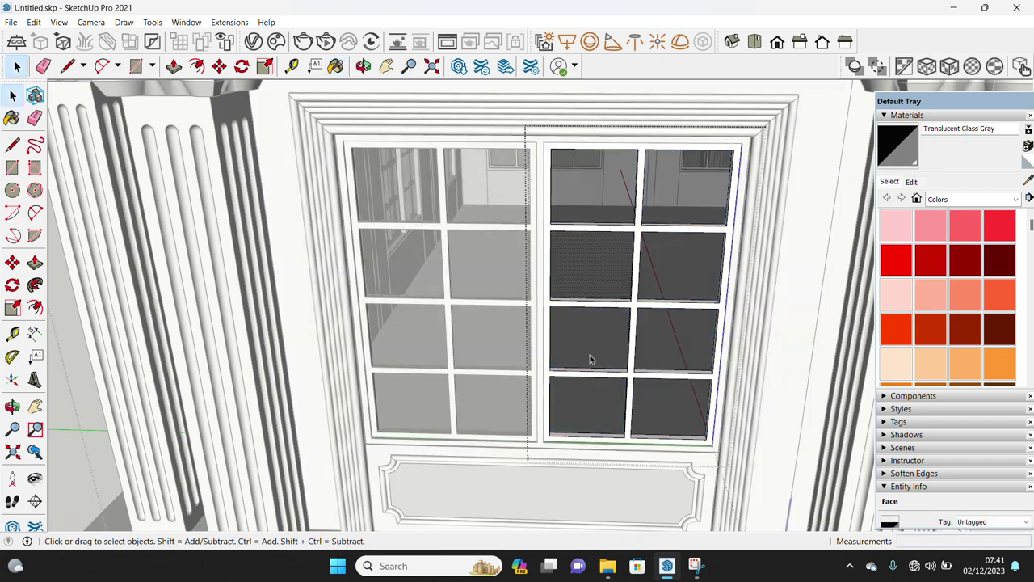
scroll(590, 359, "down", 5)
scroll(590, 359, "down", 5)
scroll(589, 360, "down", 5)
- Orbit around the house, then switch to the straight-on Front standard view
middle_click_drag(589, 360, 590, 323)
mouse_move(644, 272)
middle_mouse_down()
mouse_move(644, 244)
mouse_move(569, 100)
mouse_move(366, 167)
mouse_move(468, 172)
middle_mouse_up()
scroll(569, 101, "up", 2)
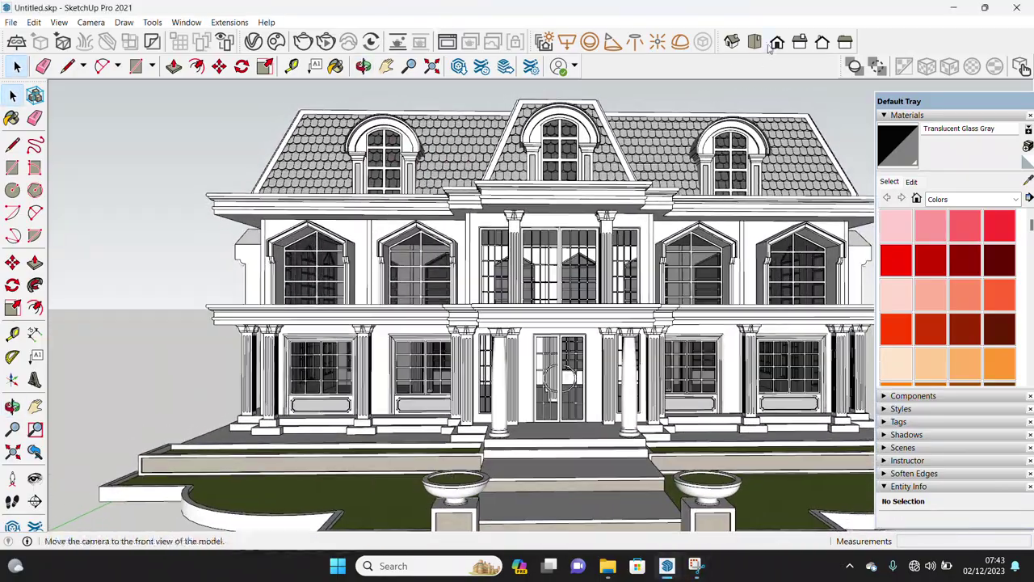
left_click(776, 42)
scroll(724, 291, "up", 2)
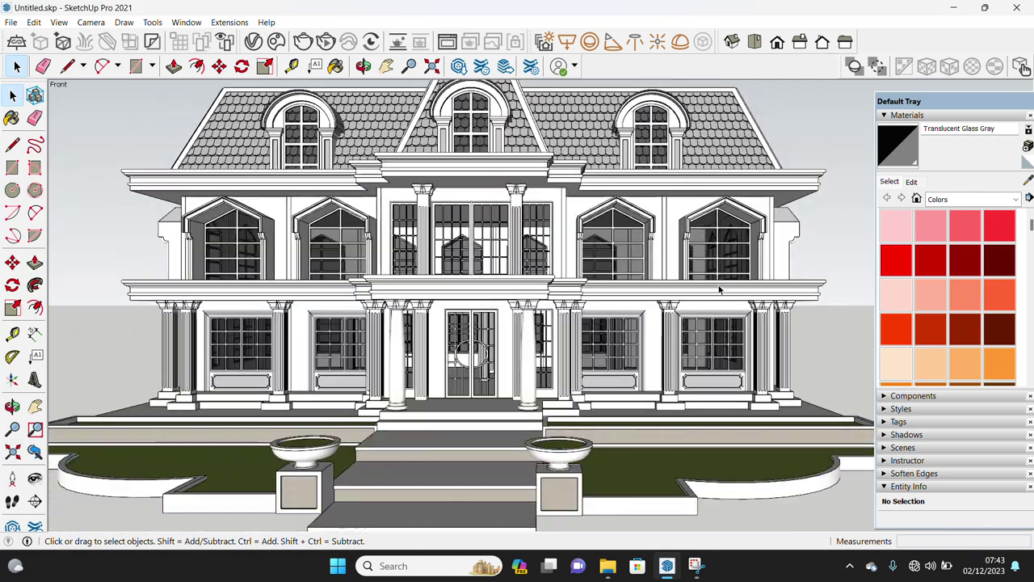